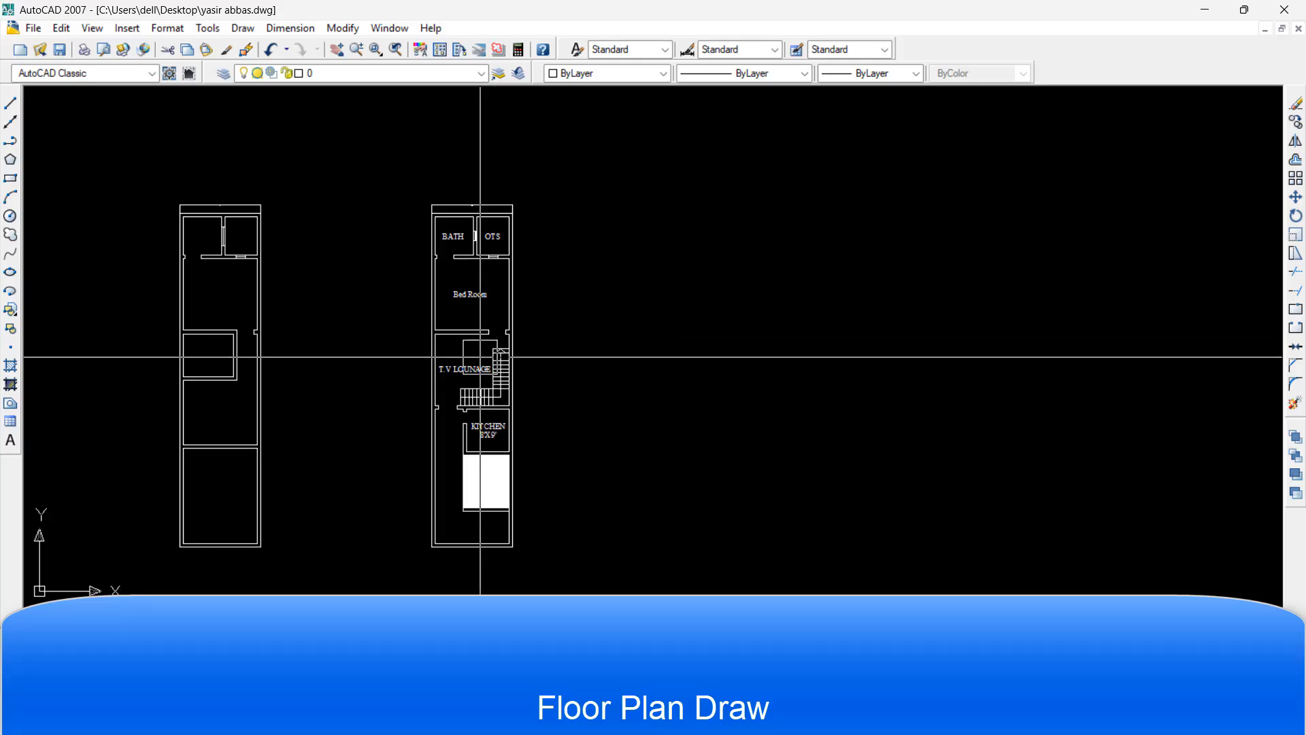
Look over the existing floor plans and find an empty drawing area beside them
{"action": "scroll", "coordinate": [520, 418], "scroll_direction": "up", "scroll_amount": 3}
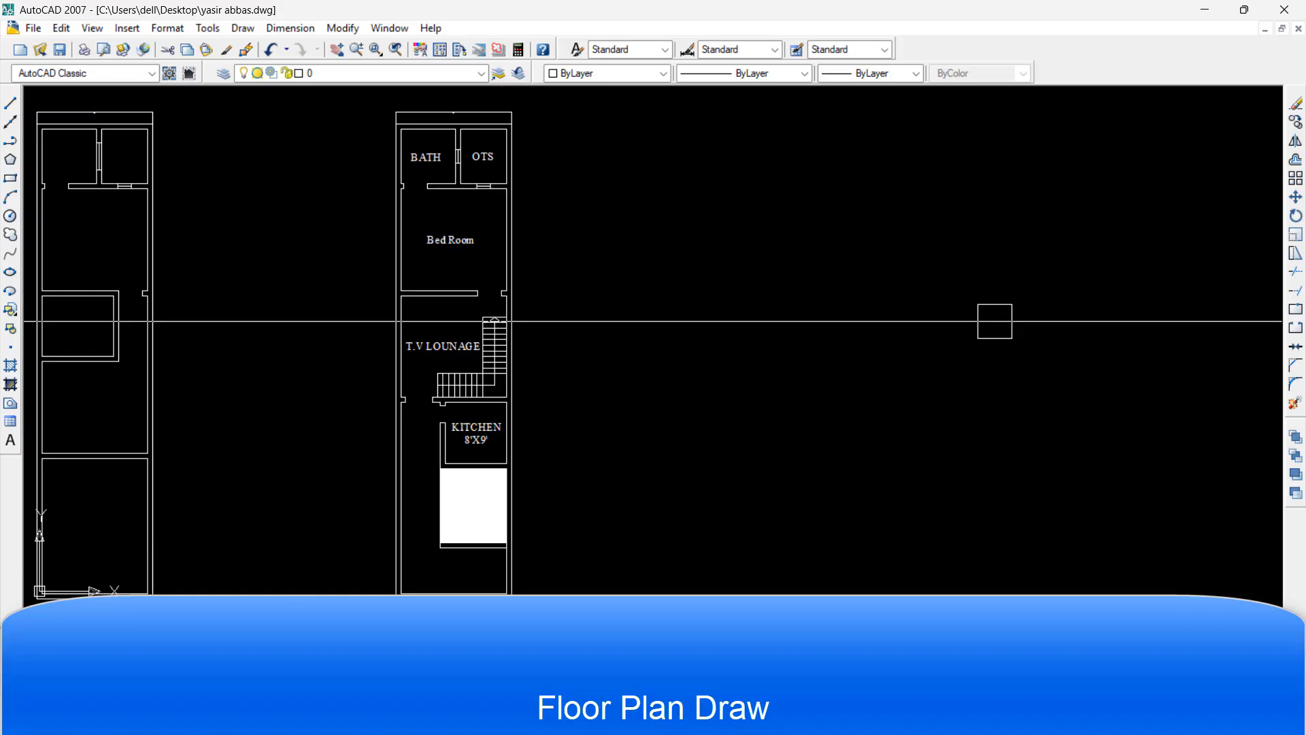
{"action": "middle_click_drag", "start_coordinate": [993, 318], "coordinate": [757, 364]}
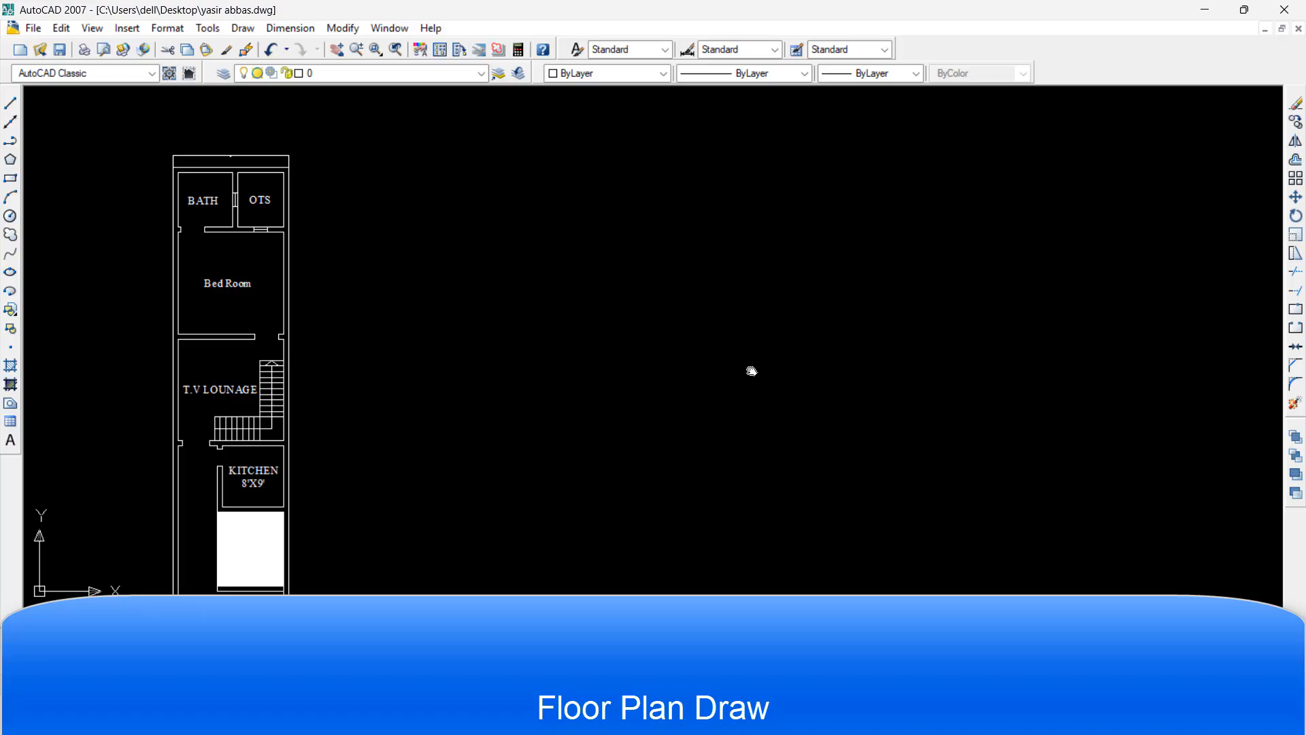
{"action": "middle_click_drag", "start_coordinate": [752, 370], "coordinate": [691, 370]}
{"action": "mouse_move", "coordinate": [766, 410]}
{"action": "middle_mouse_down"}
{"action": "mouse_move", "coordinate": [718, 422]}
{"action": "mouse_move", "coordinate": [576, 361]}
{"action": "middle_mouse_up"}
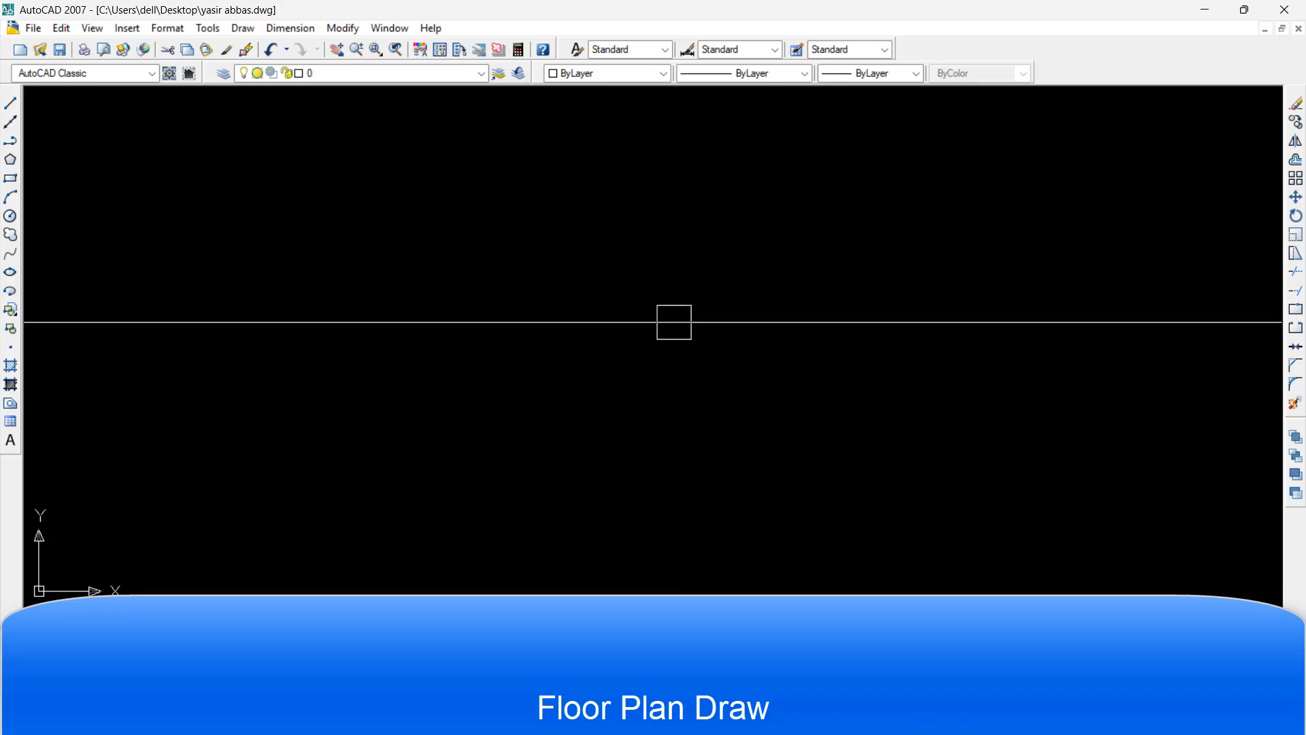
{"action": "key", "text": "ctrl+z"}
{"action": "scroll", "coordinate": [532, 293], "scroll_direction": "up", "scroll_amount": 2}
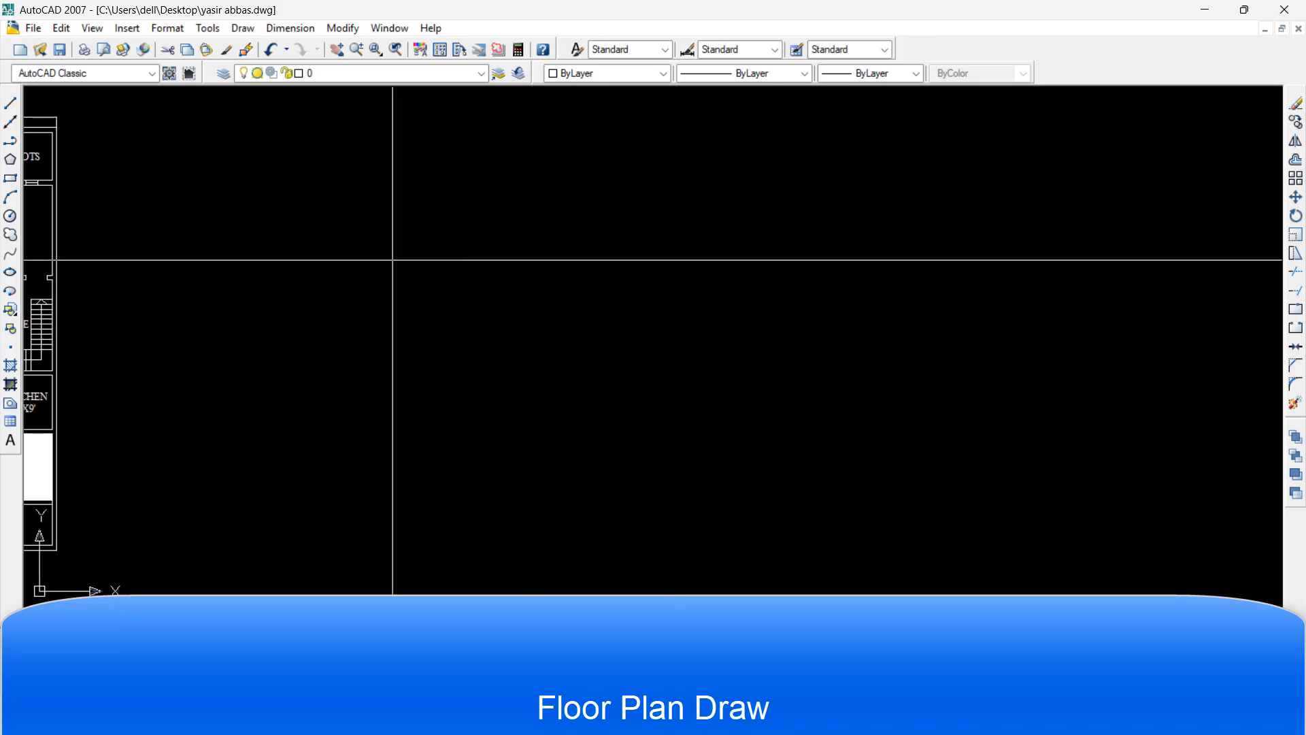
{"action": "scroll", "coordinate": [505, 257], "scroll_direction": "up", "scroll_amount": 2}
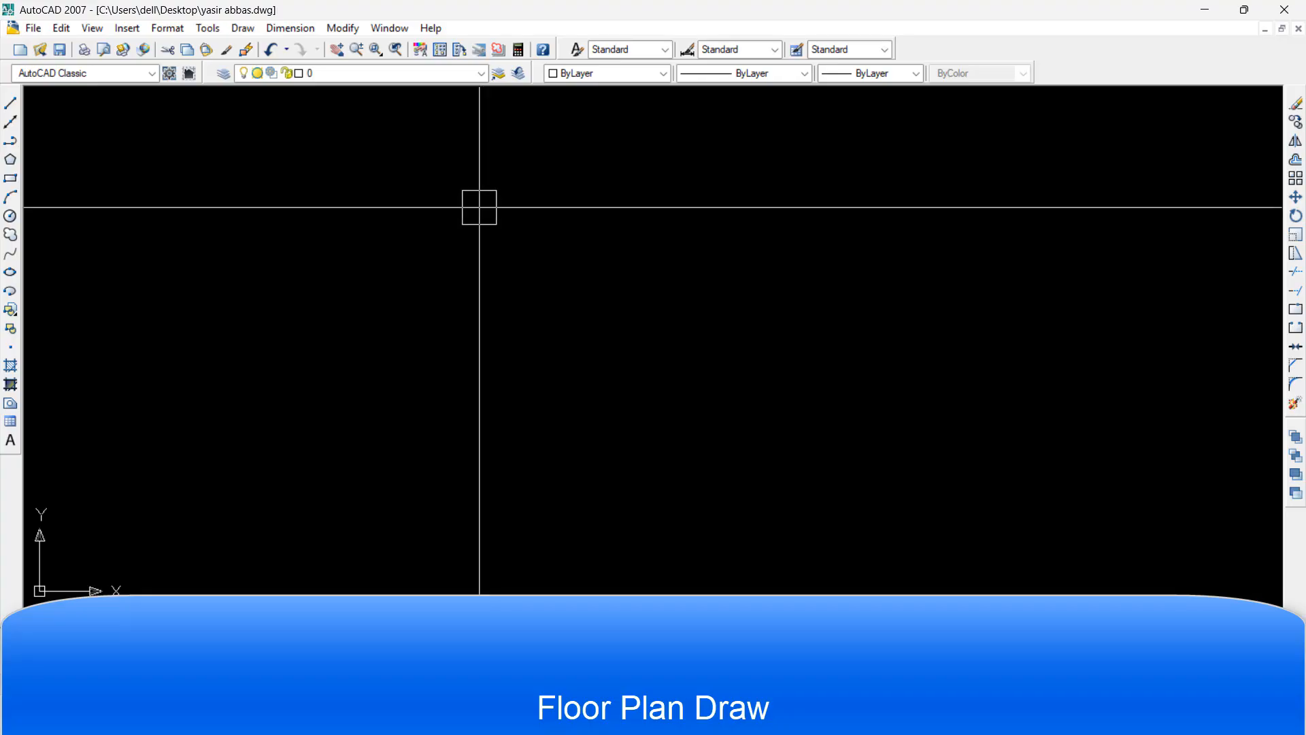
{"action": "scroll", "coordinate": [445, 243], "scroll_direction": "down", "scroll_amount": 1}
{"action": "scroll", "coordinate": [445, 243], "scroll_direction": "down", "scroll_amount": 2}
{"action": "scroll", "coordinate": [446, 236], "scroll_direction": "up", "scroll_amount": 3}
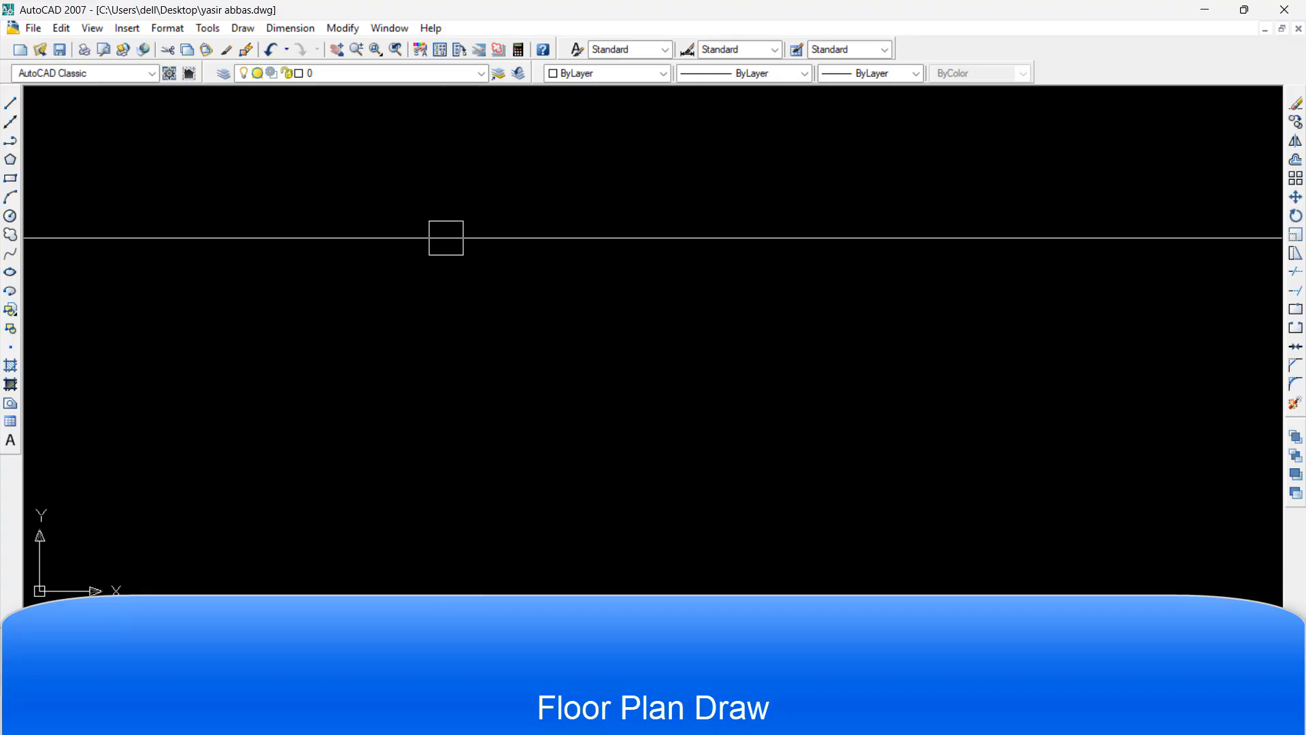
{"action": "type", "text": "l"}
{"action": "key", "text": "Return"}
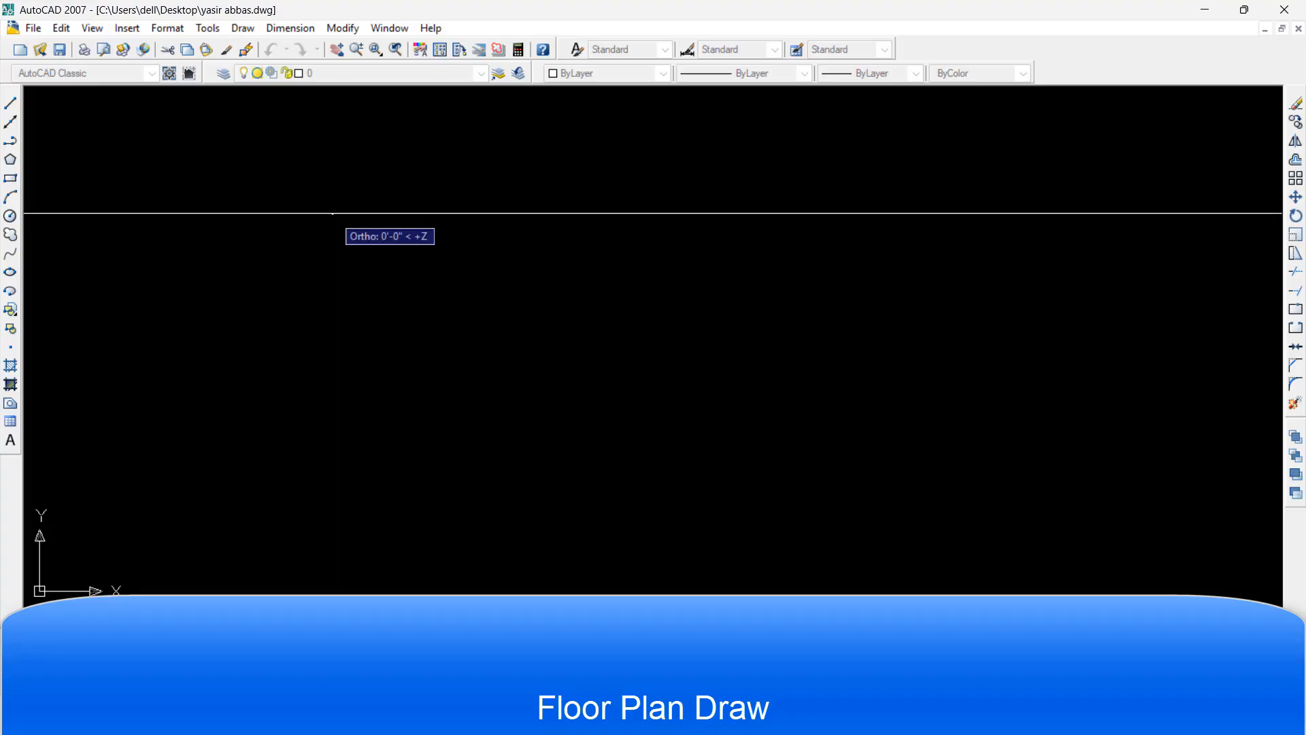
{"action": "left_click", "coordinate": [332, 213]}
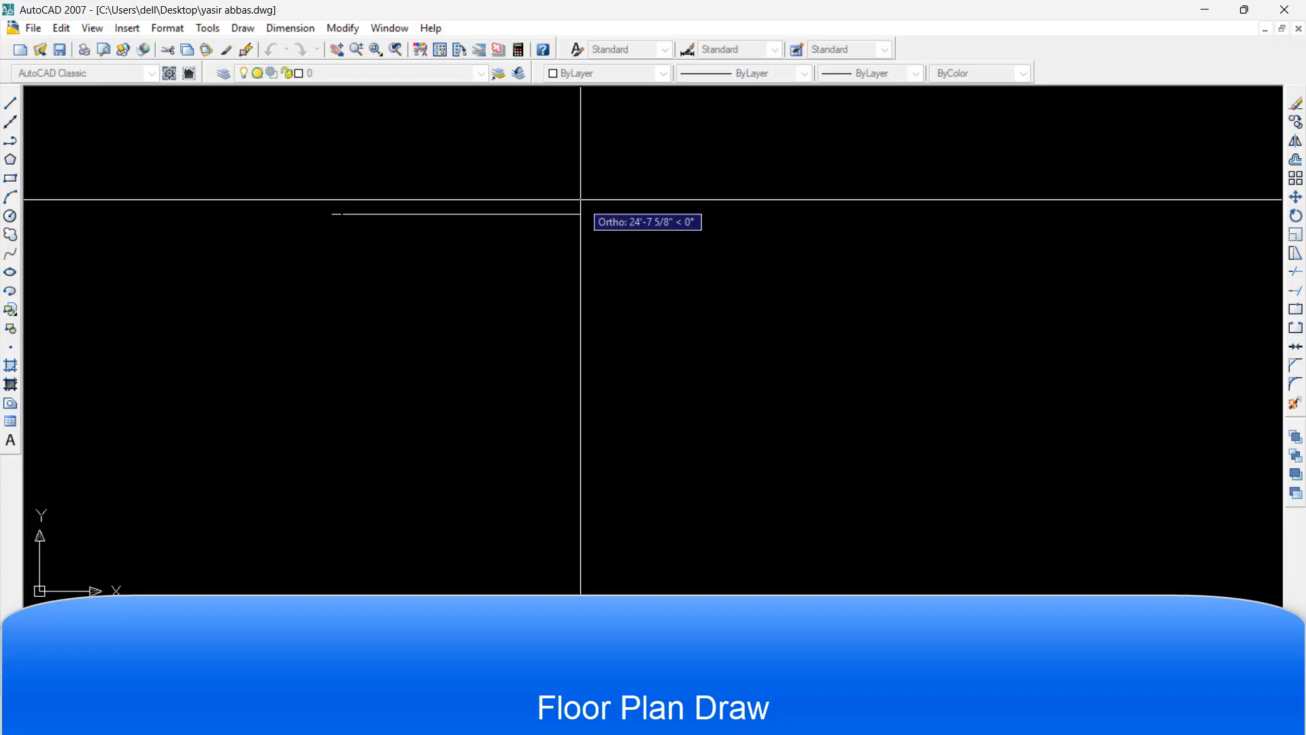
{"action": "left_click", "coordinate": [507, 214]}
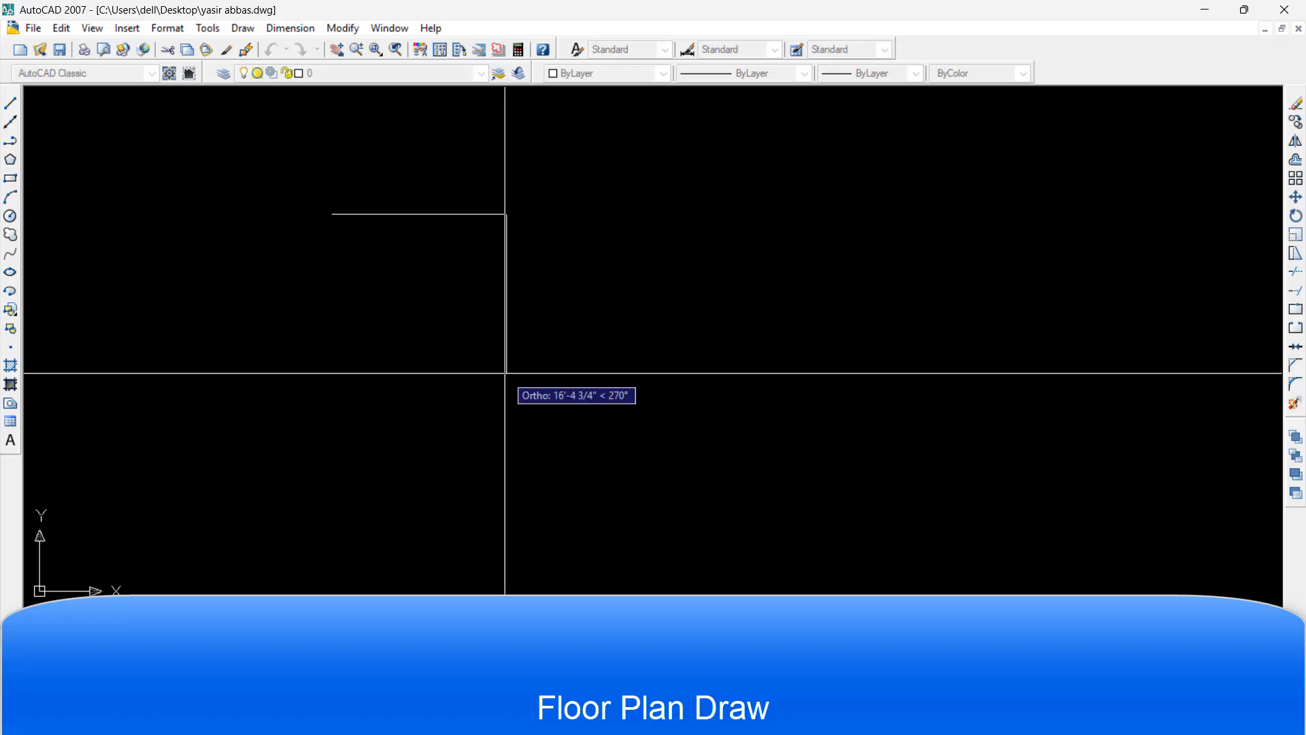
{"action": "key", "text": "Escape"}
{"action": "left_click", "coordinate": [478, 223]}
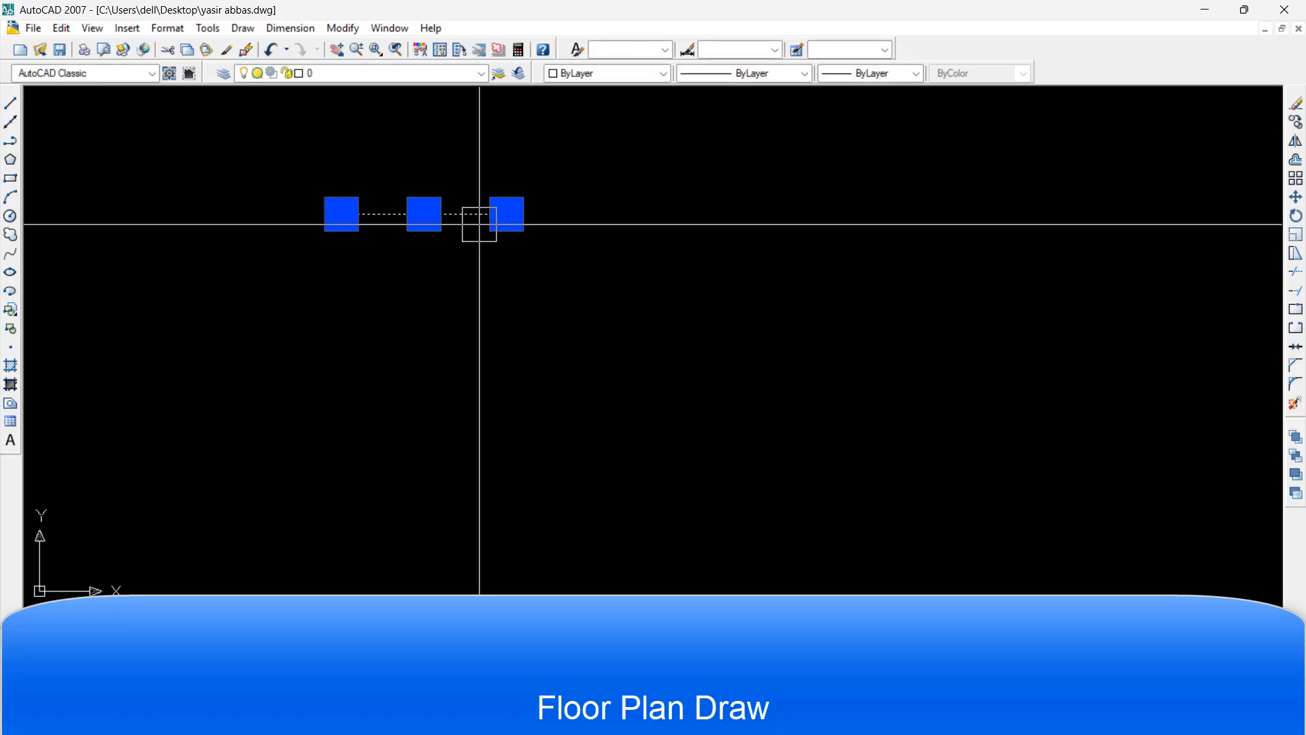
{"action": "key", "text": "Delete"}
{"action": "left_click", "coordinate": [403, 202]}
{"action": "left_click", "coordinate": [263, 260]}
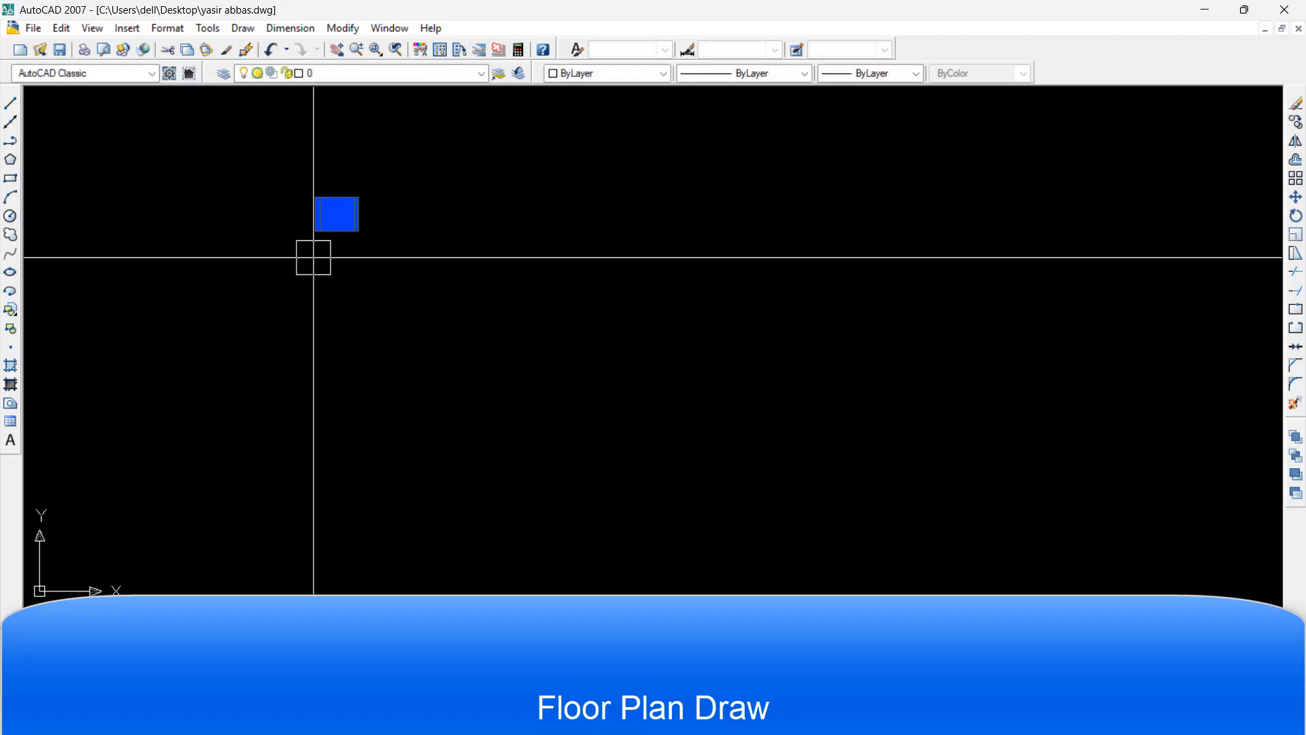
{"action": "key", "text": "Delete"}
Draw a closed rectangular outline 17' wide with the Line command in the empty area beside the existing plans
{"action": "type", "text": "l"}
{"action": "key", "text": "Return"}
{"action": "left_click", "coordinate": [432, 277]}
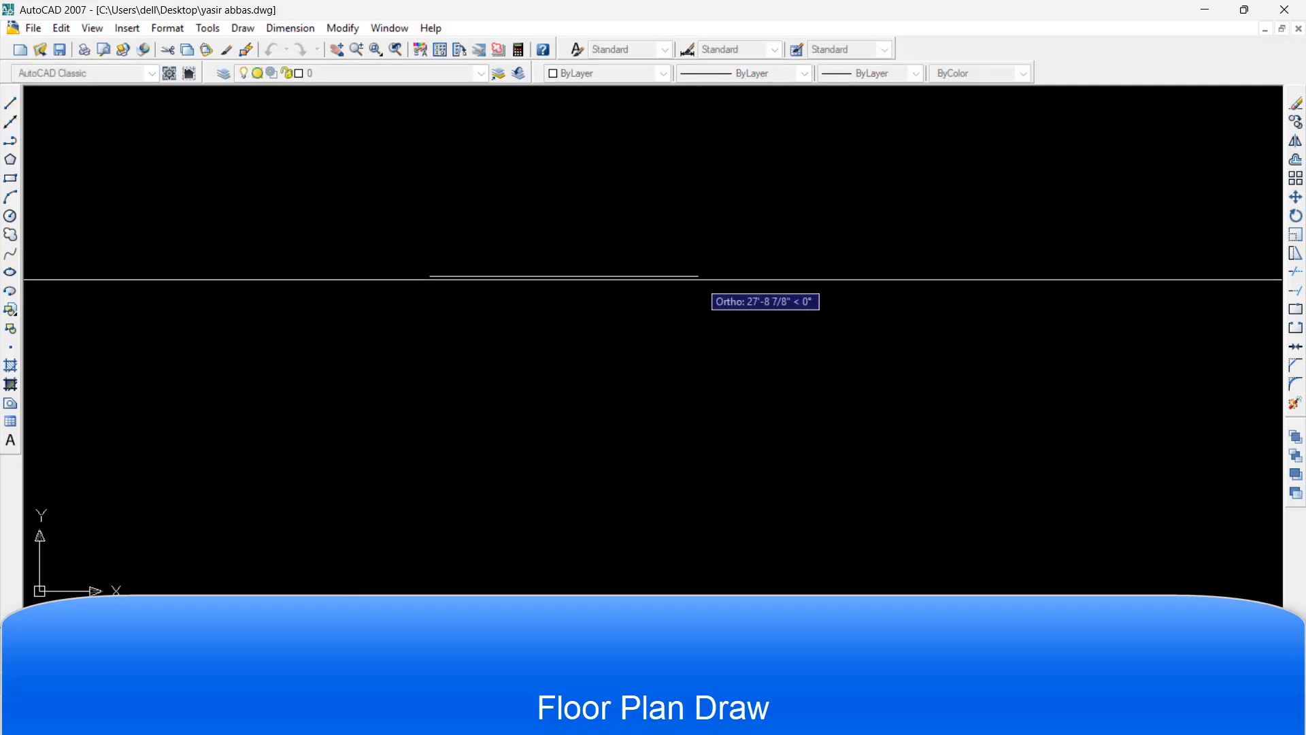
{"action": "left_click", "coordinate": [595, 276]}
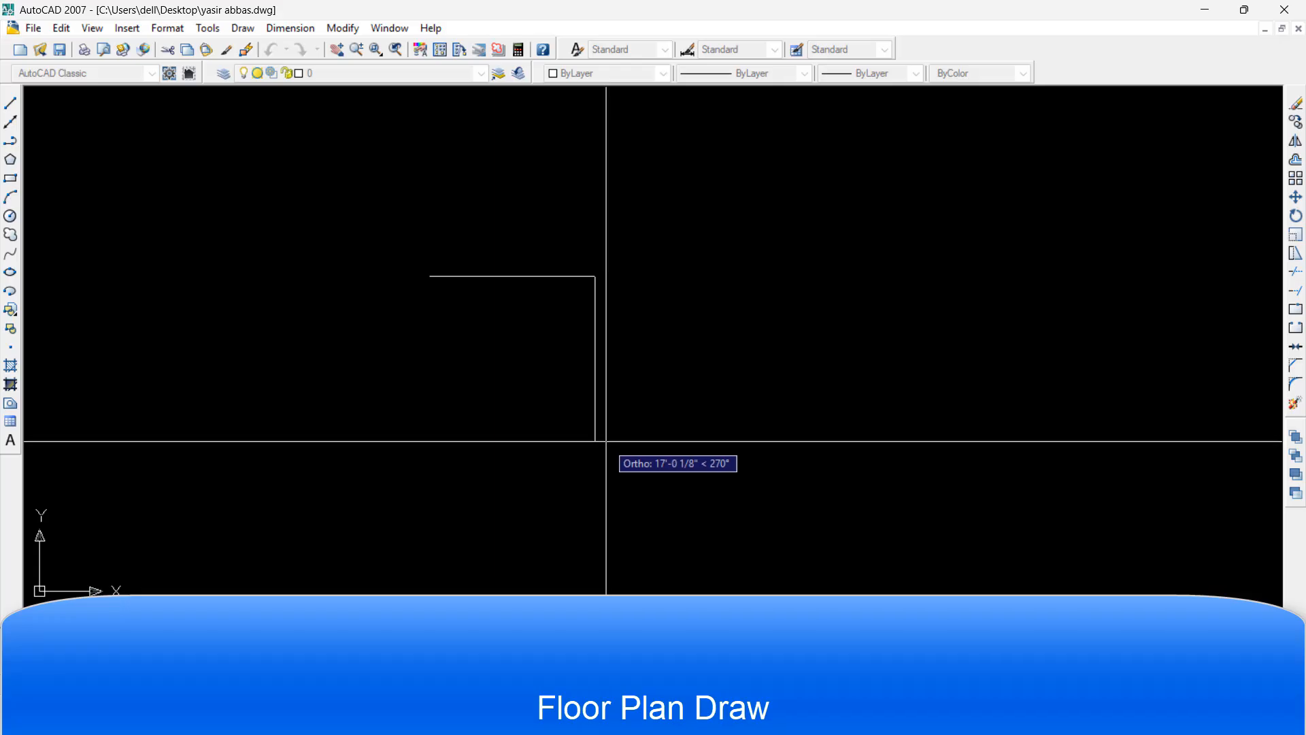
{"action": "left_click", "coordinate": [606, 435]}
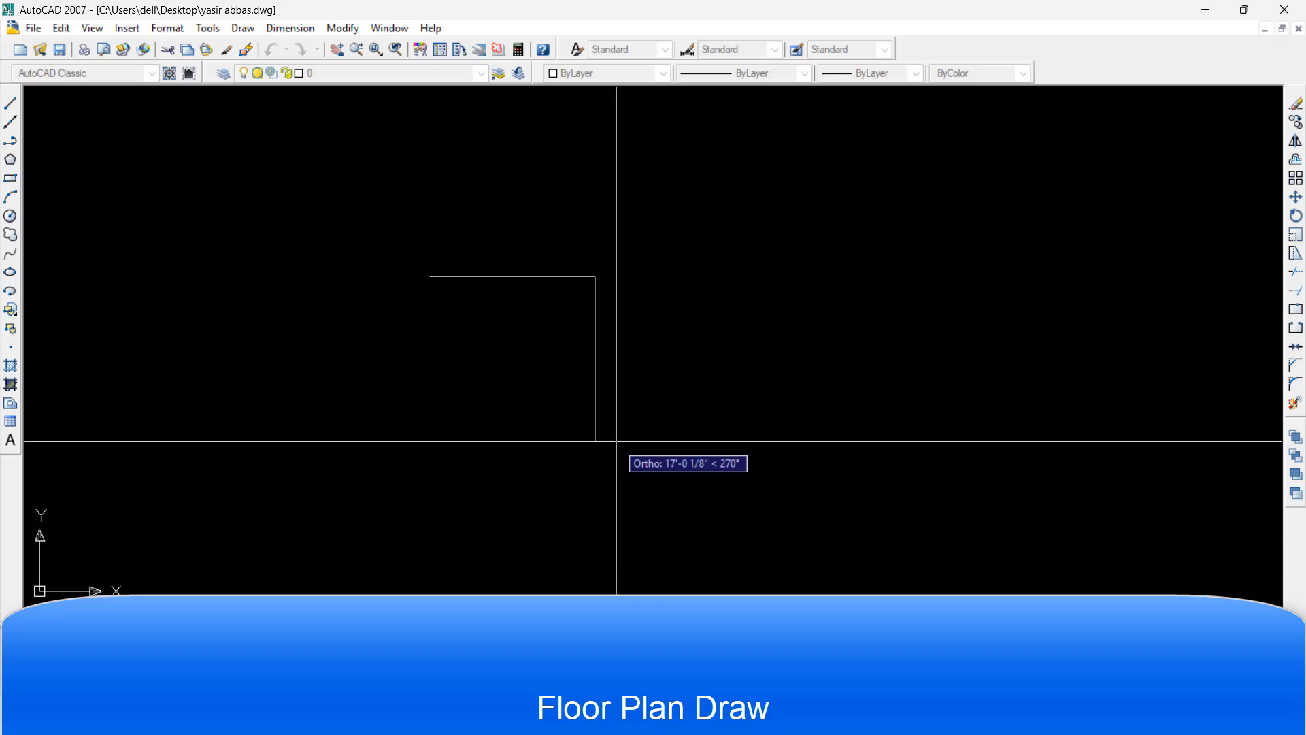
{"action": "scroll", "coordinate": [519, 438], "scroll_direction": "down", "scroll_amount": 5}
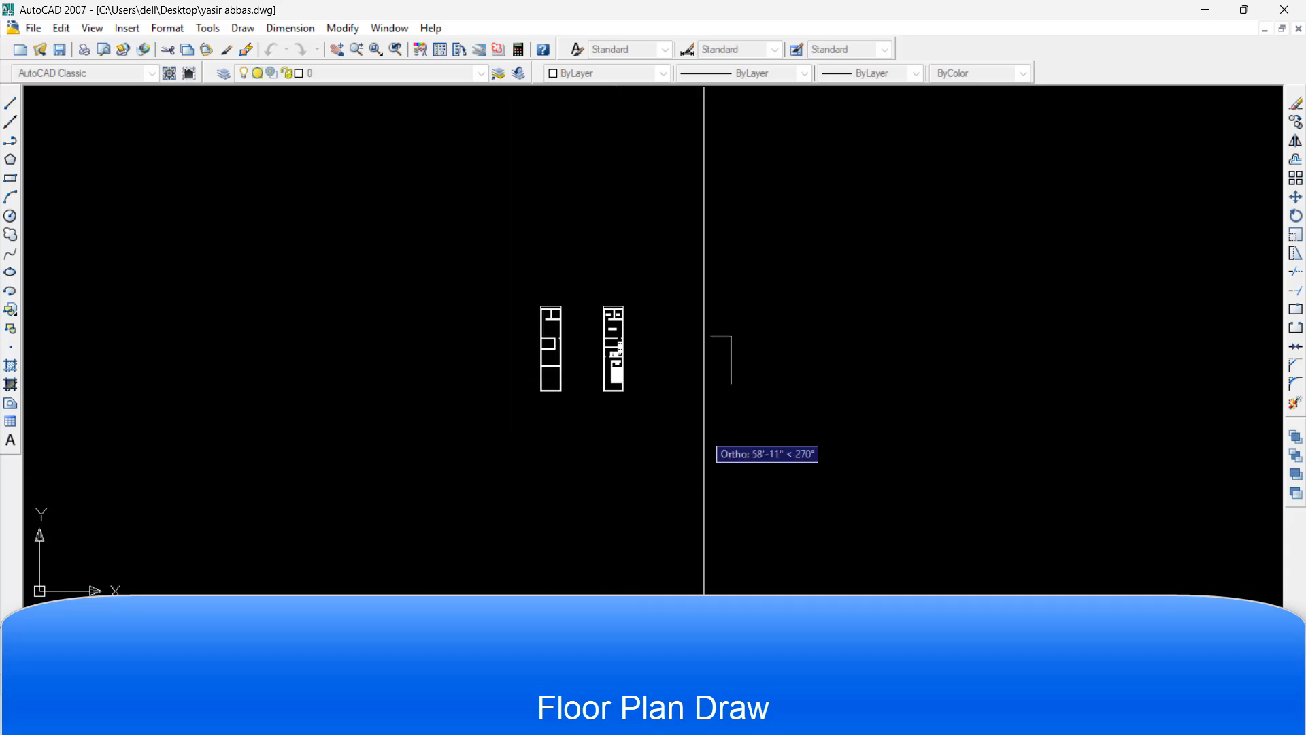
{"action": "scroll", "coordinate": [738, 341], "scroll_direction": "up", "scroll_amount": 4}
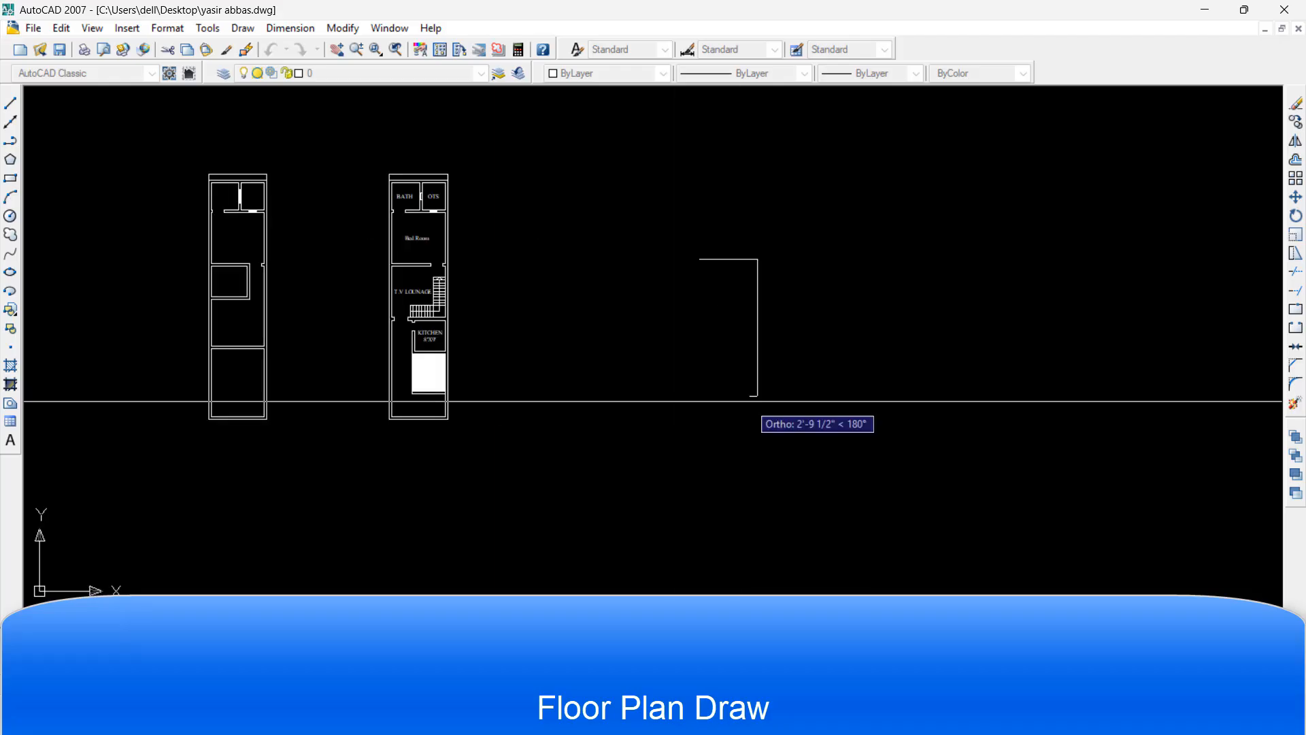
{"action": "scroll", "coordinate": [748, 401], "scroll_direction": "up", "scroll_amount": 3}
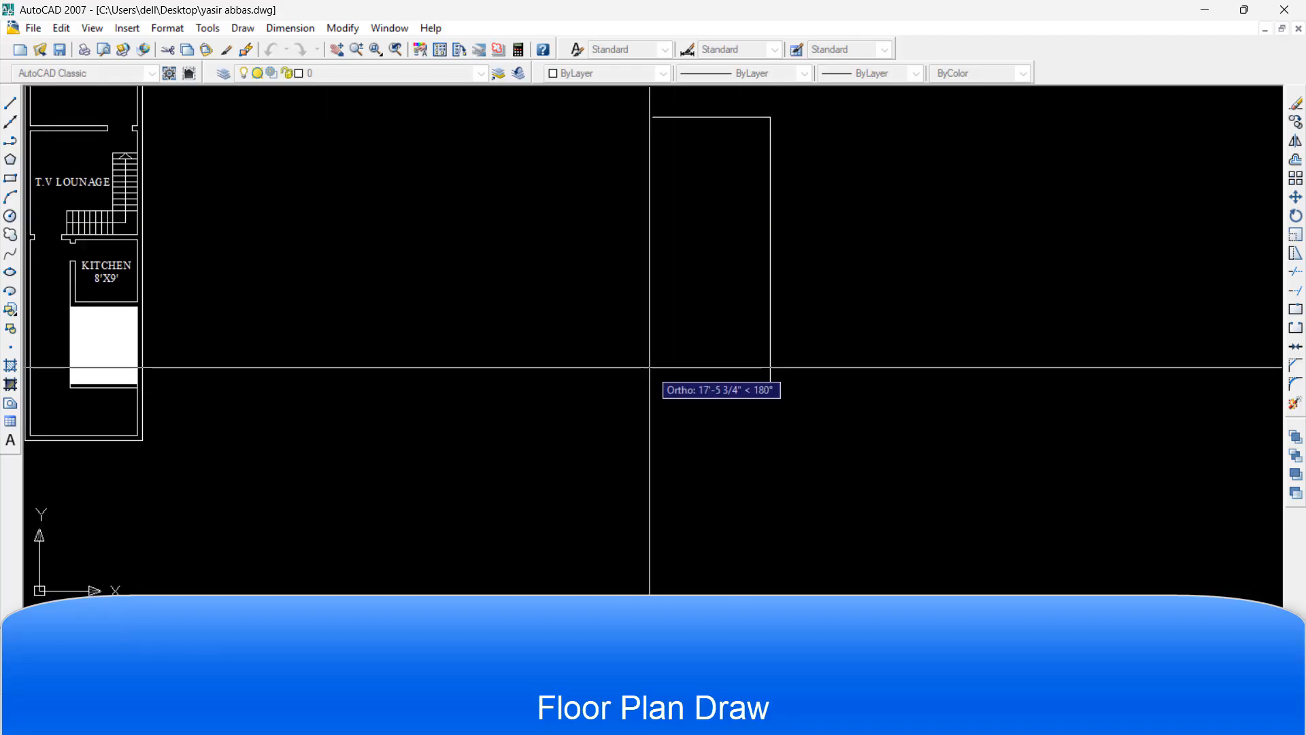
{"action": "type", "text": "17'"}
{"action": "key", "text": "Return"}
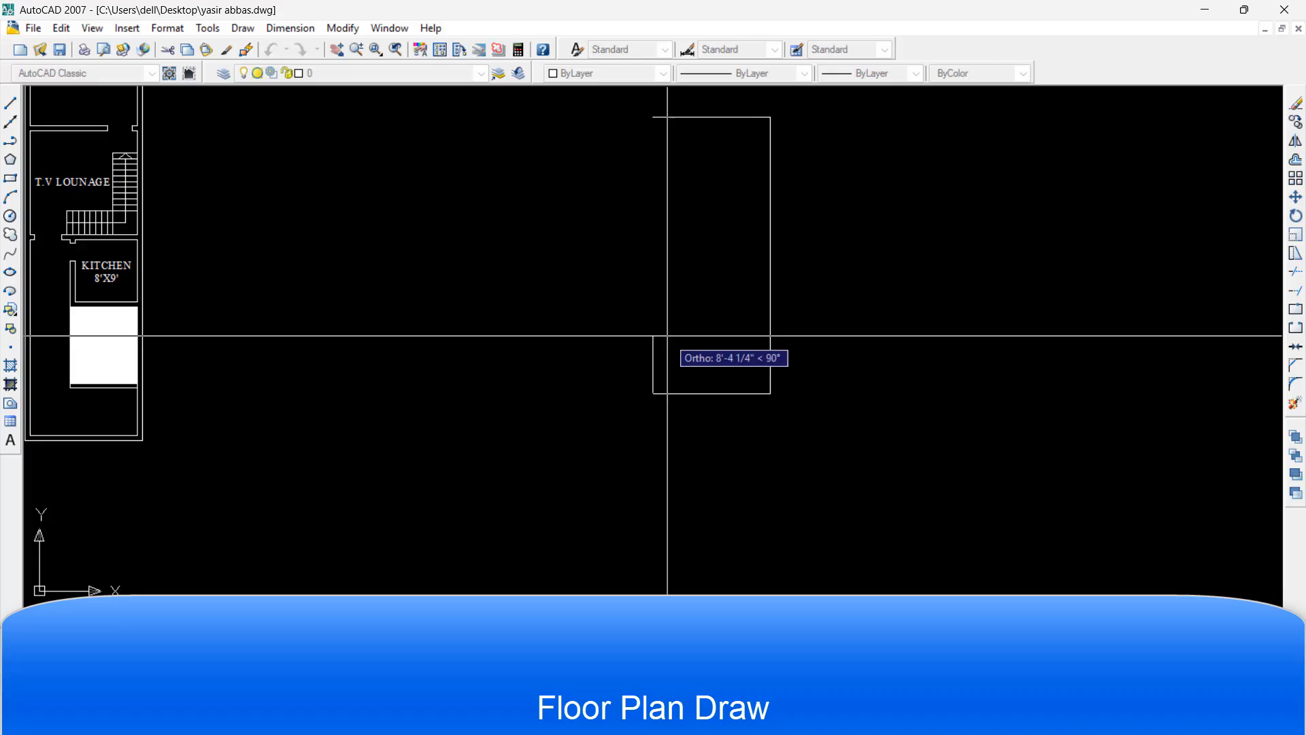
{"action": "left_click", "coordinate": [653, 117]}
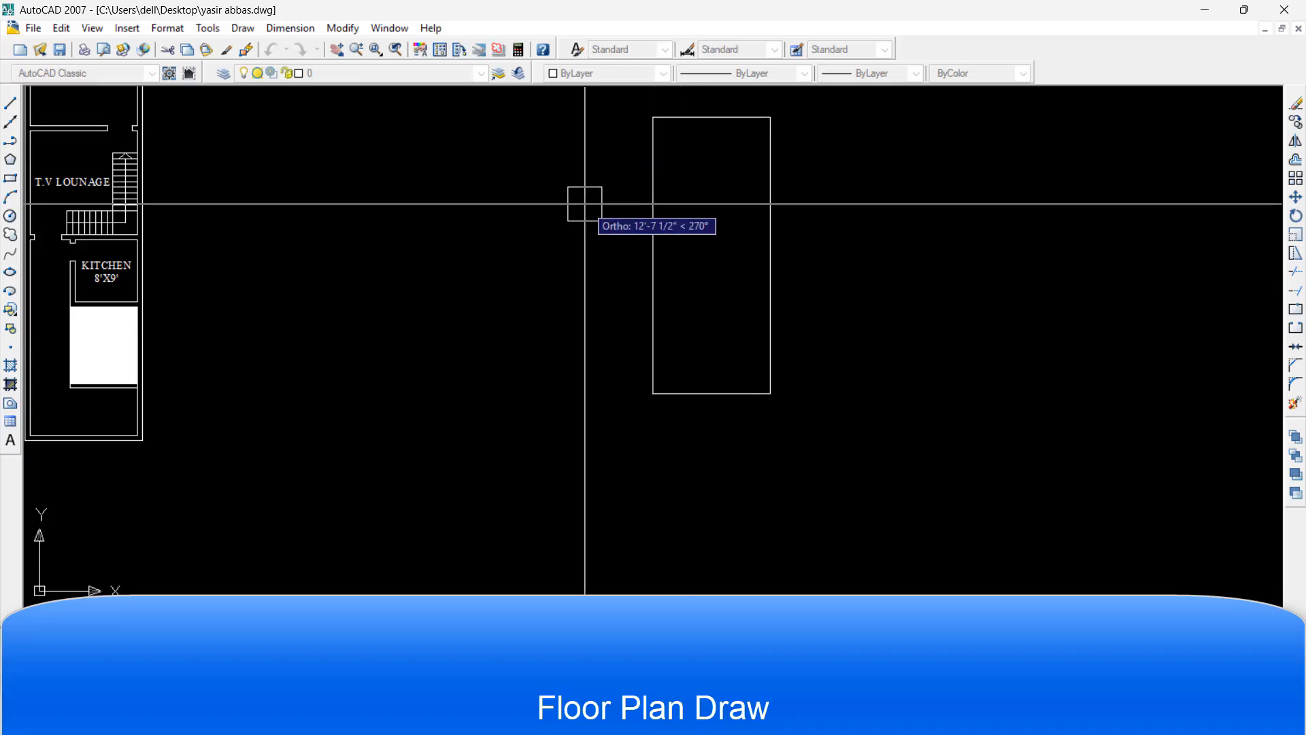
{"action": "key", "text": "Escape"}
Offset all four sides of the rectangle inward by the wall thickness to form the outer walls
{"action": "middle_click_drag", "start_coordinate": [874, 190], "coordinate": [851, 240]}
{"action": "scroll", "coordinate": [714, 146], "scroll_direction": "up", "scroll_amount": 3}
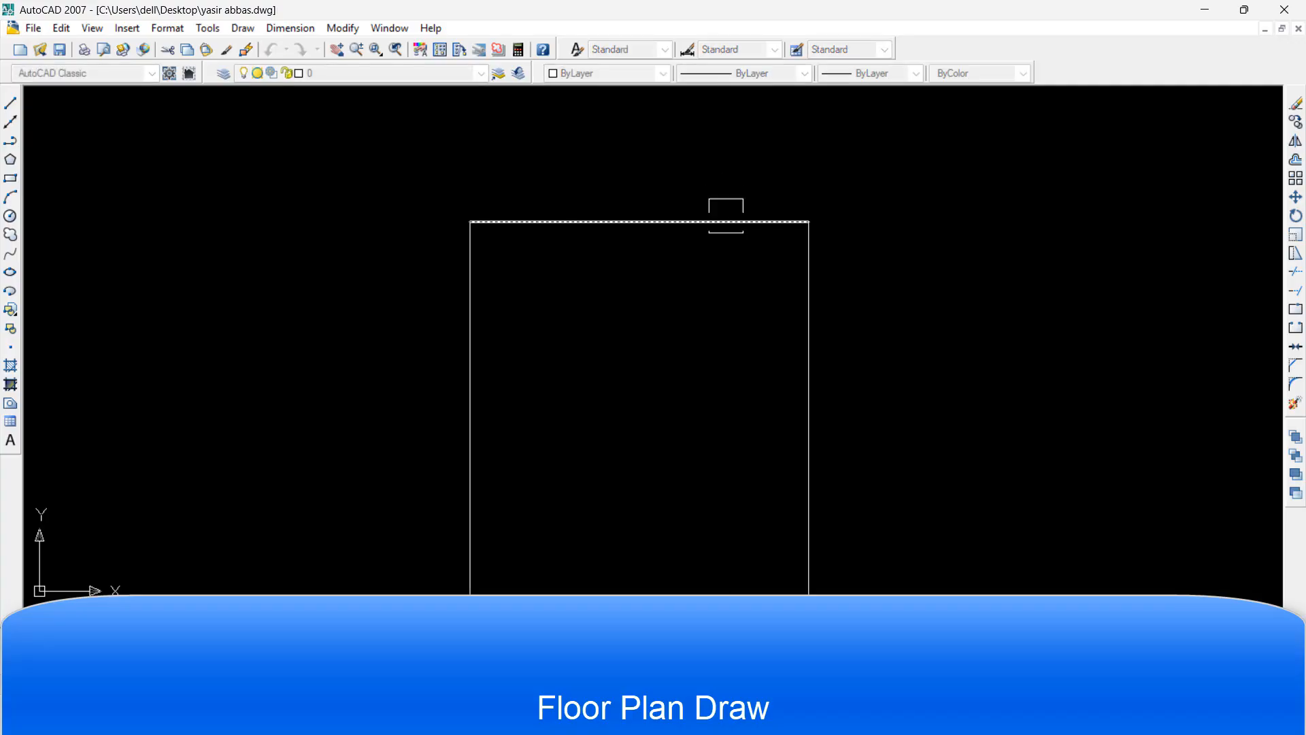
{"action": "left_click", "coordinate": [748, 272]}
{"action": "left_click", "coordinate": [808, 329]}
{"action": "left_click", "coordinate": [713, 330]}
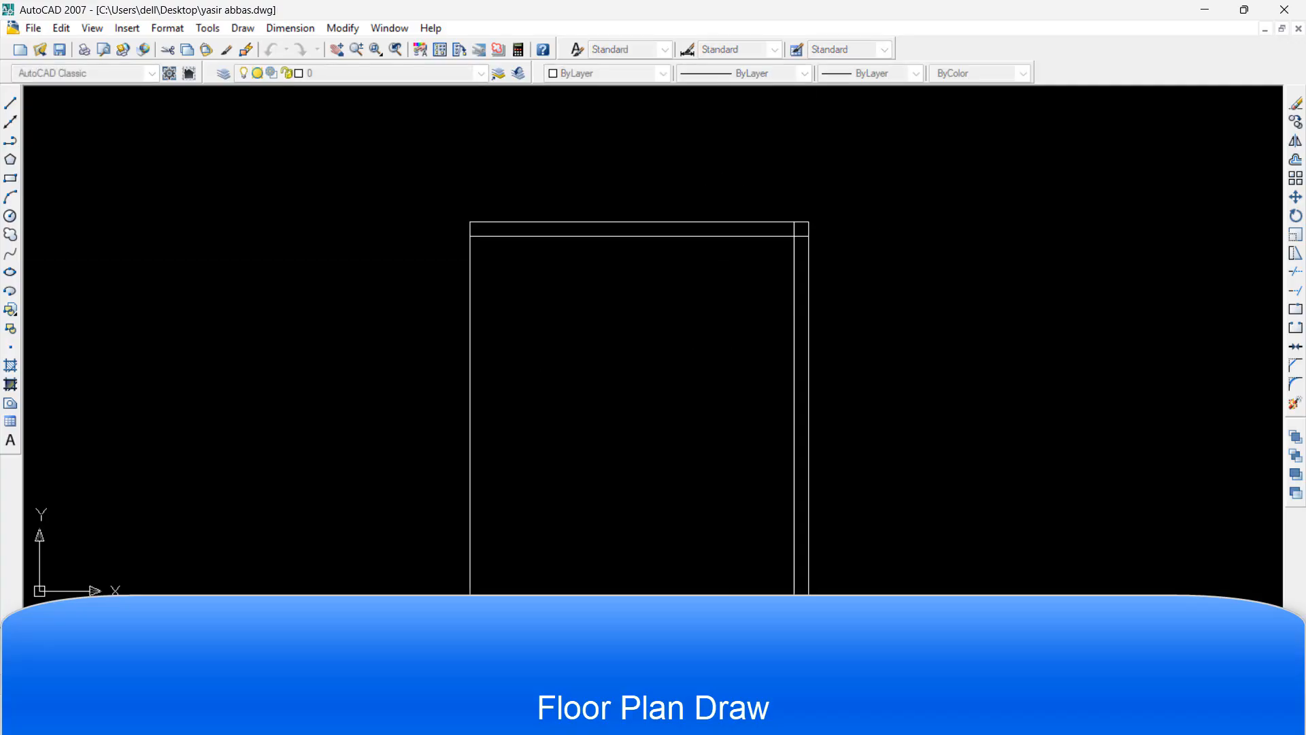
{"action": "left_click", "coordinate": [470, 408]}
{"action": "left_click", "coordinate": [612, 344]}
{"action": "scroll", "coordinate": [687, 313], "scroll_direction": "down", "scroll_amount": 5}
{"action": "scroll", "coordinate": [714, 462], "scroll_direction": "up", "scroll_amount": 5}
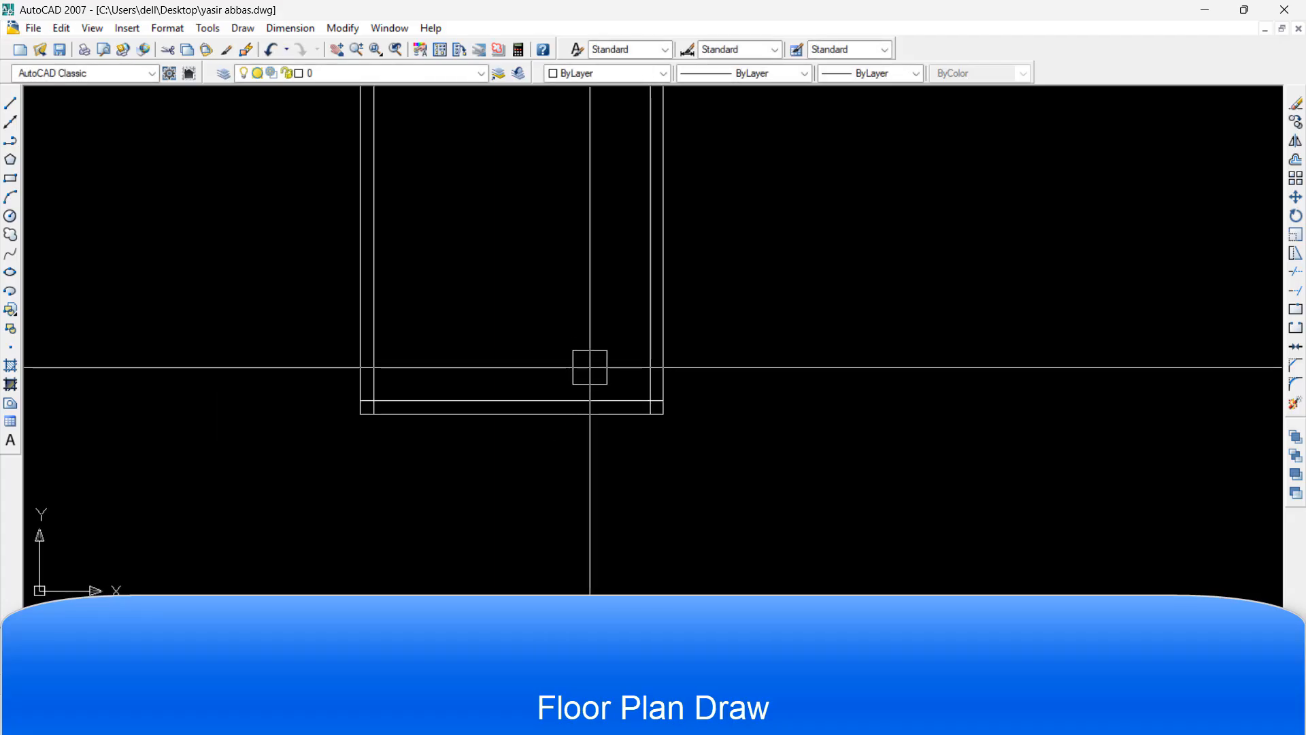
Trim the overlapping inner wall lines at the two lower corners of the outline
{"action": "scroll", "coordinate": [670, 452], "scroll_direction": "up", "scroll_amount": 3}
{"action": "scroll", "coordinate": [643, 424], "scroll_direction": "up", "scroll_amount": 1}
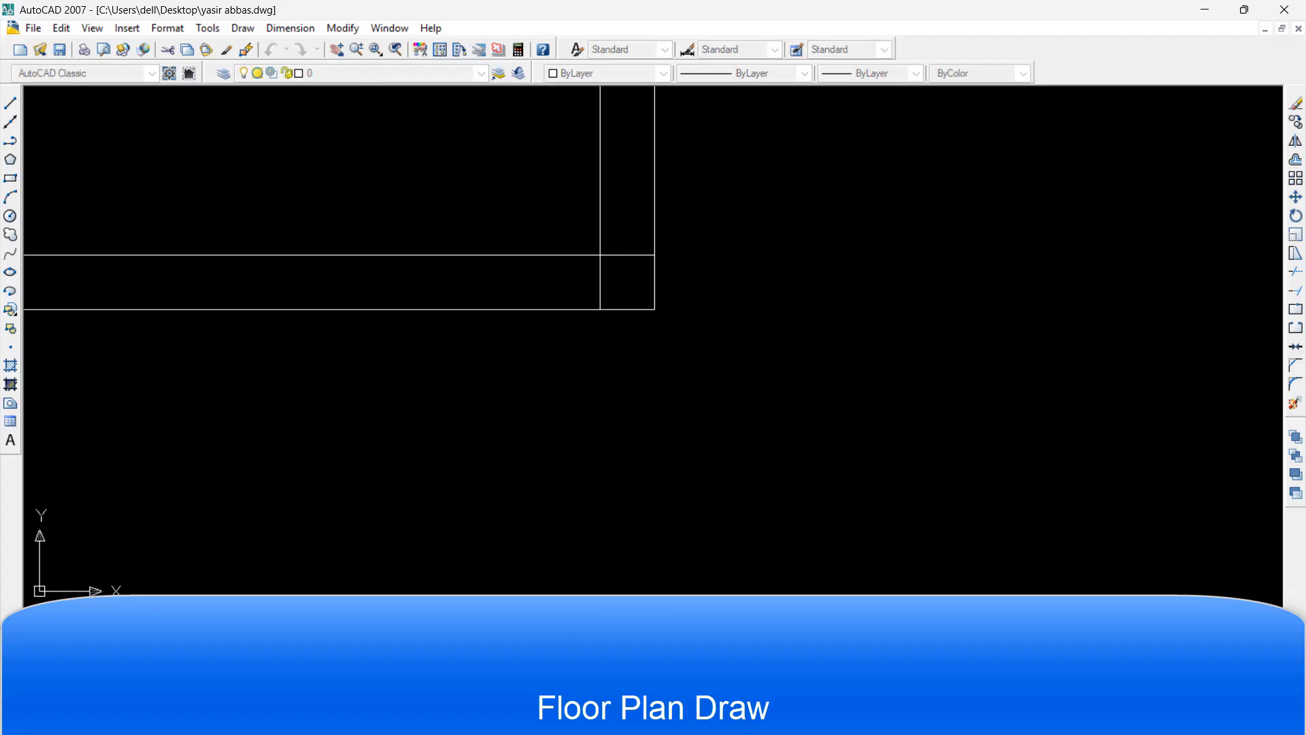
{"action": "scroll", "coordinate": [590, 282], "scroll_direction": "down", "scroll_amount": 4}
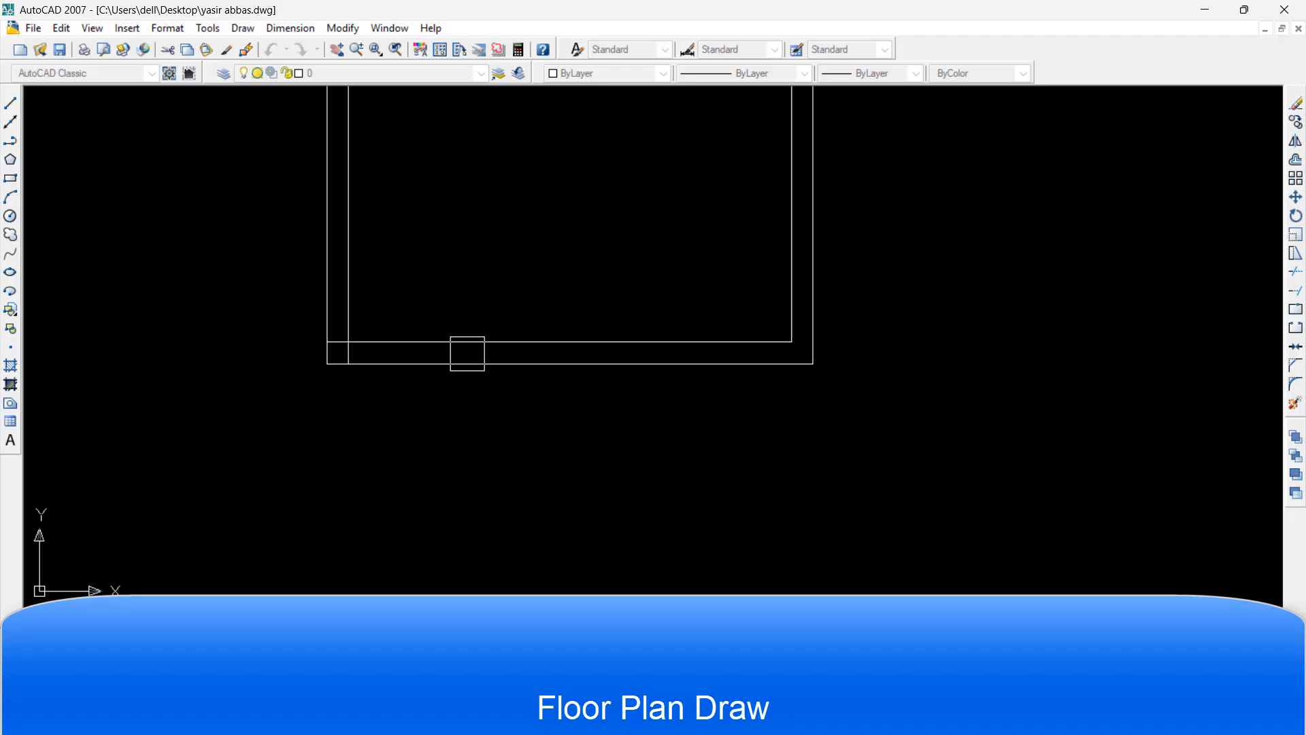
{"action": "scroll", "coordinate": [331, 346], "scroll_direction": "up", "scroll_amount": 5}
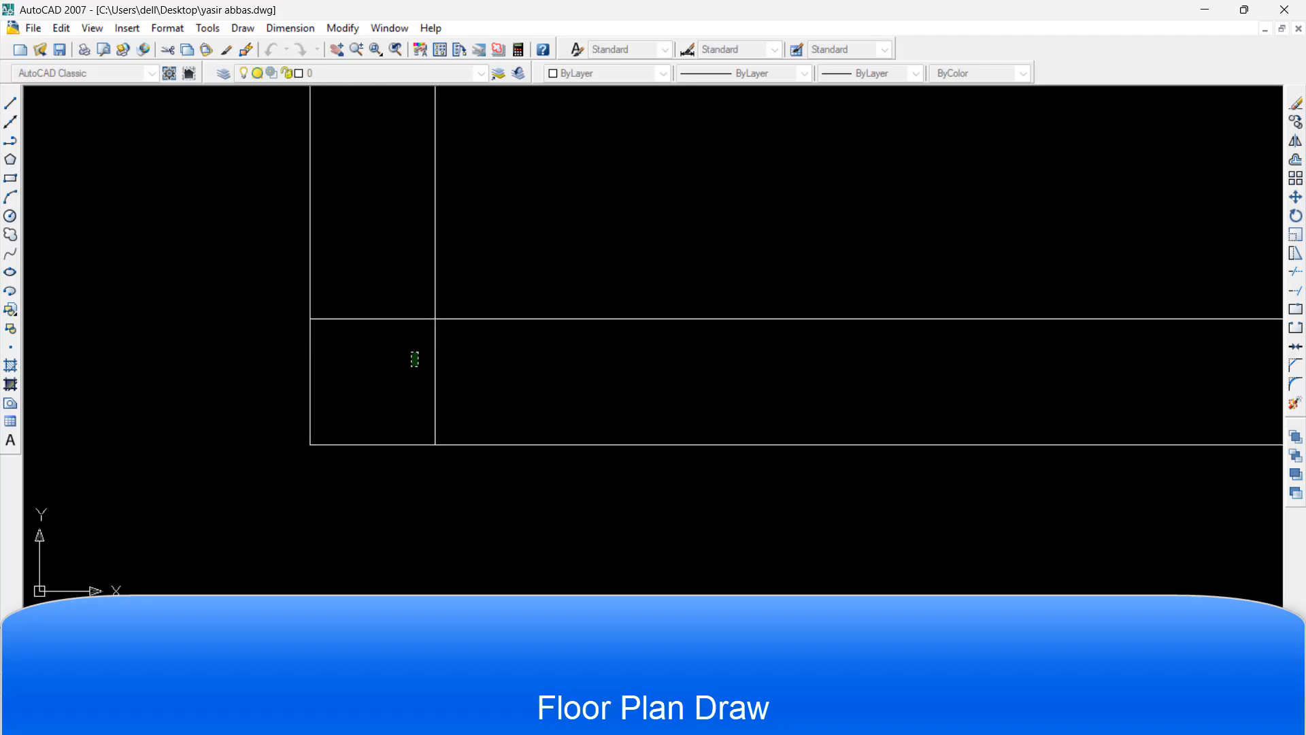
{"action": "left_click_drag", "start_coordinate": [415, 358], "coordinate": [522, 397]}
{"action": "scroll", "coordinate": [371, 318], "scroll_direction": "down", "scroll_amount": 5}
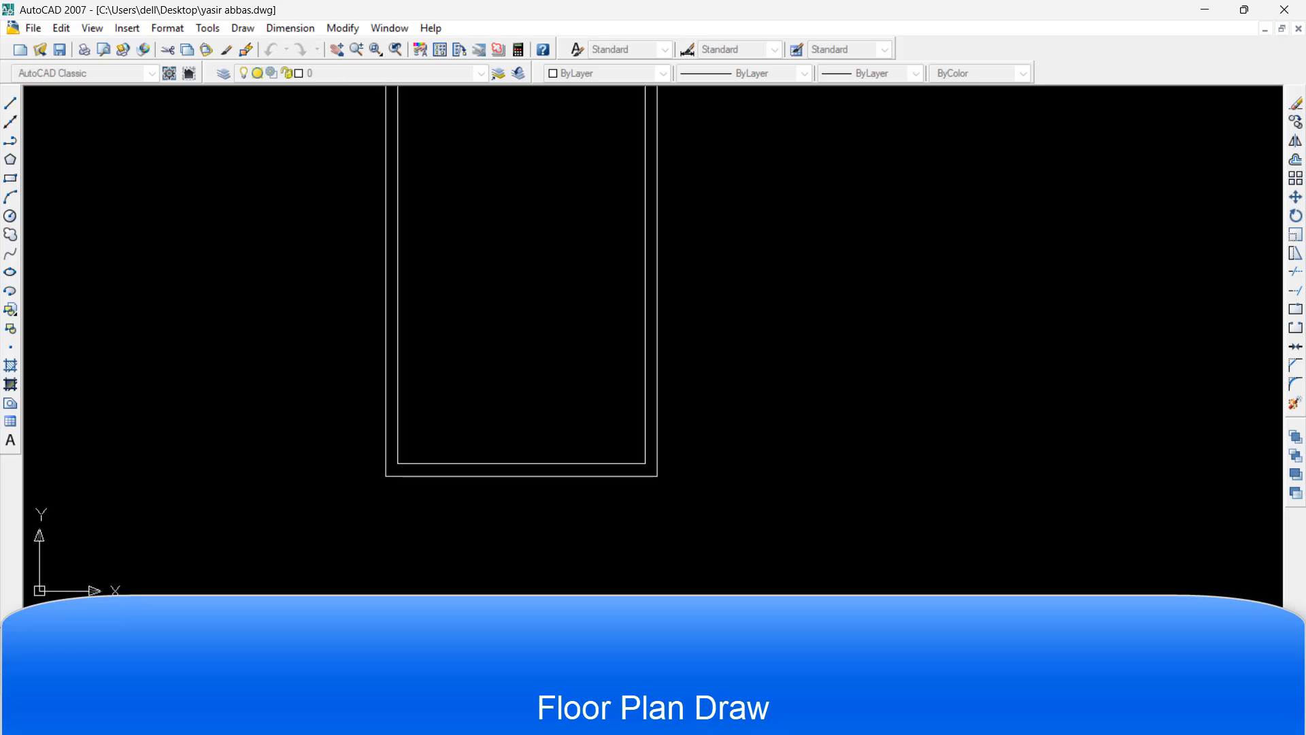
Trim the overlapping inner wall lines at the two upper corners of the outline
{"action": "scroll", "coordinate": [452, 402], "scroll_direction": "down", "scroll_amount": 4}
{"action": "scroll", "coordinate": [405, 193], "scroll_direction": "up", "scroll_amount": 12}
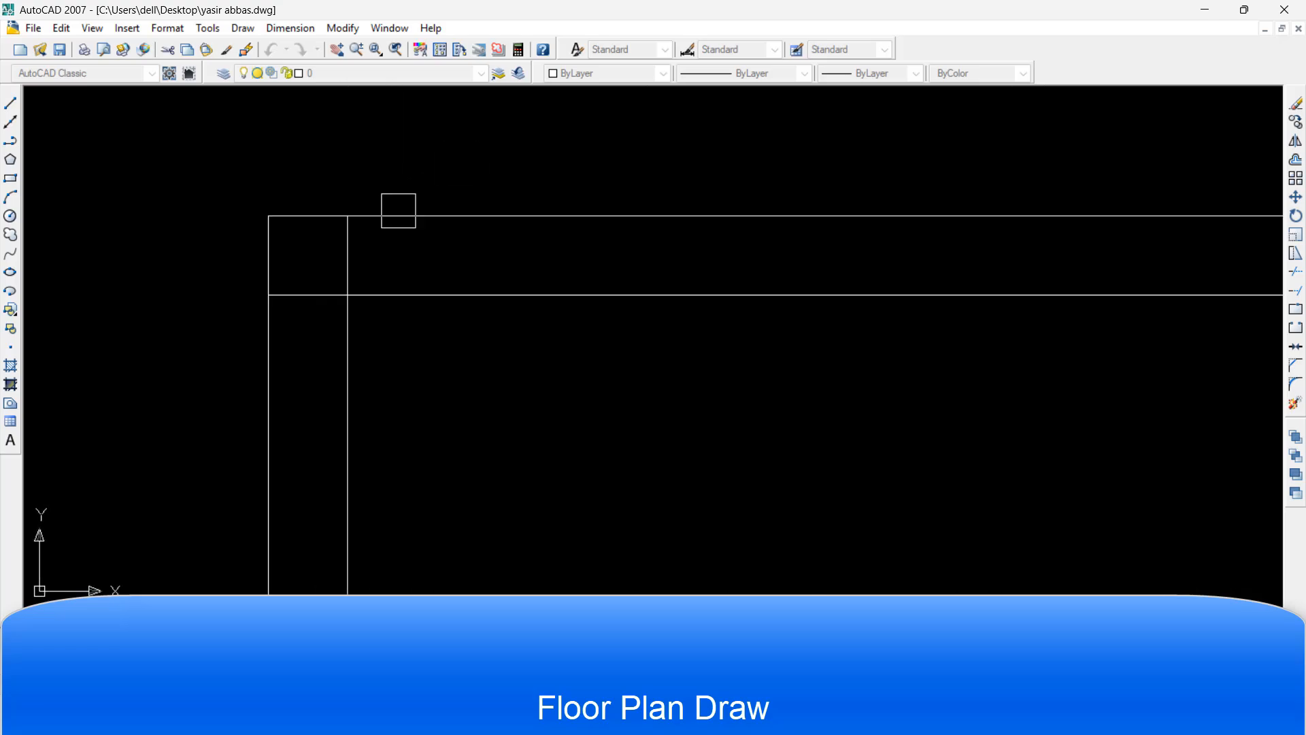
{"action": "left_click", "coordinate": [297, 284]}
{"action": "scroll", "coordinate": [356, 255], "scroll_direction": "down", "scroll_amount": 4}
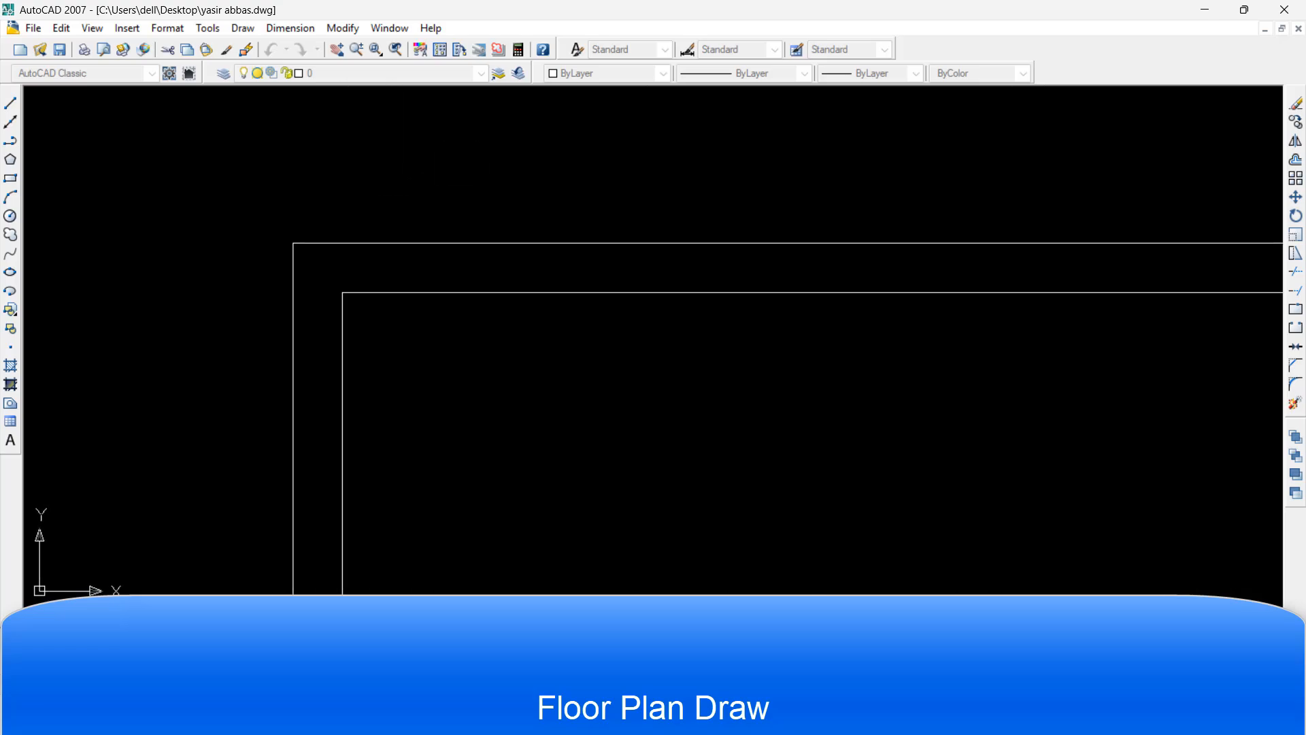
{"action": "scroll", "coordinate": [748, 275], "scroll_direction": "up", "scroll_amount": 2}
{"action": "scroll", "coordinate": [748, 291], "scroll_direction": "up", "scroll_amount": 5}
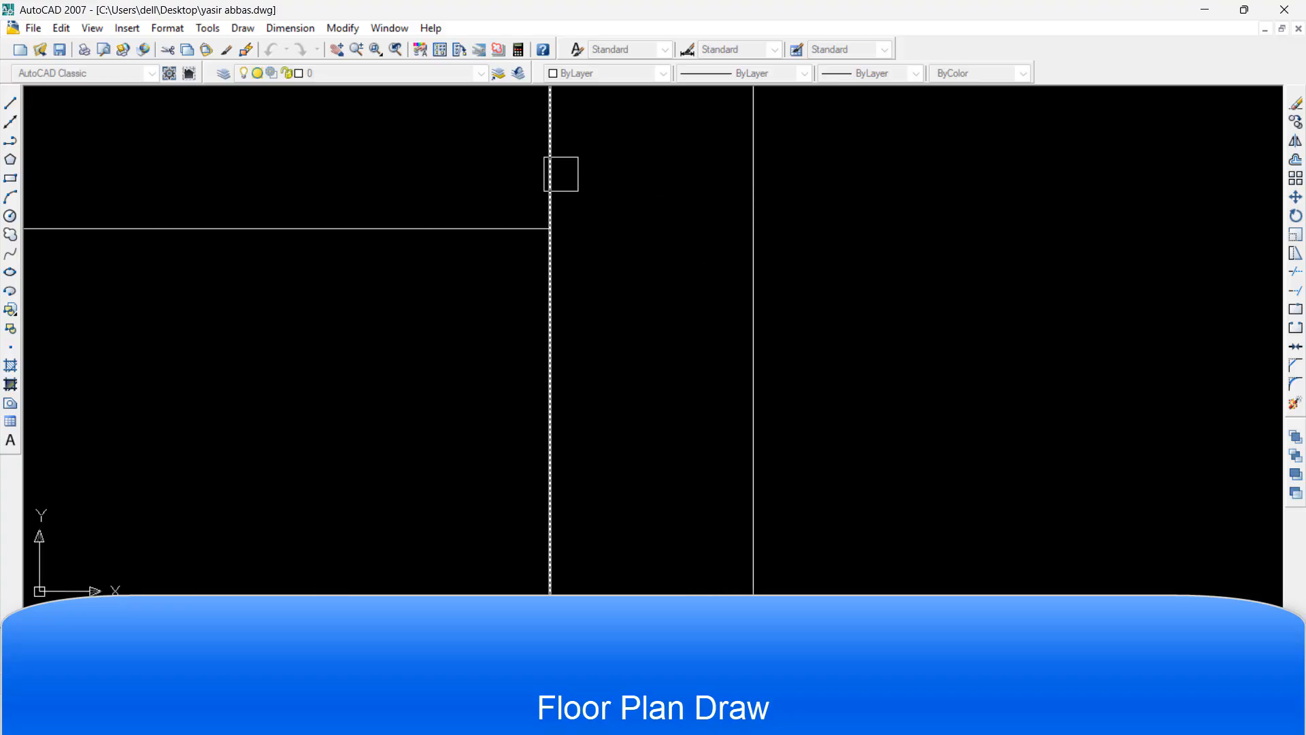
{"action": "left_click", "coordinate": [556, 174]}
{"action": "scroll", "coordinate": [860, 293], "scroll_direction": "down", "scroll_amount": 4}
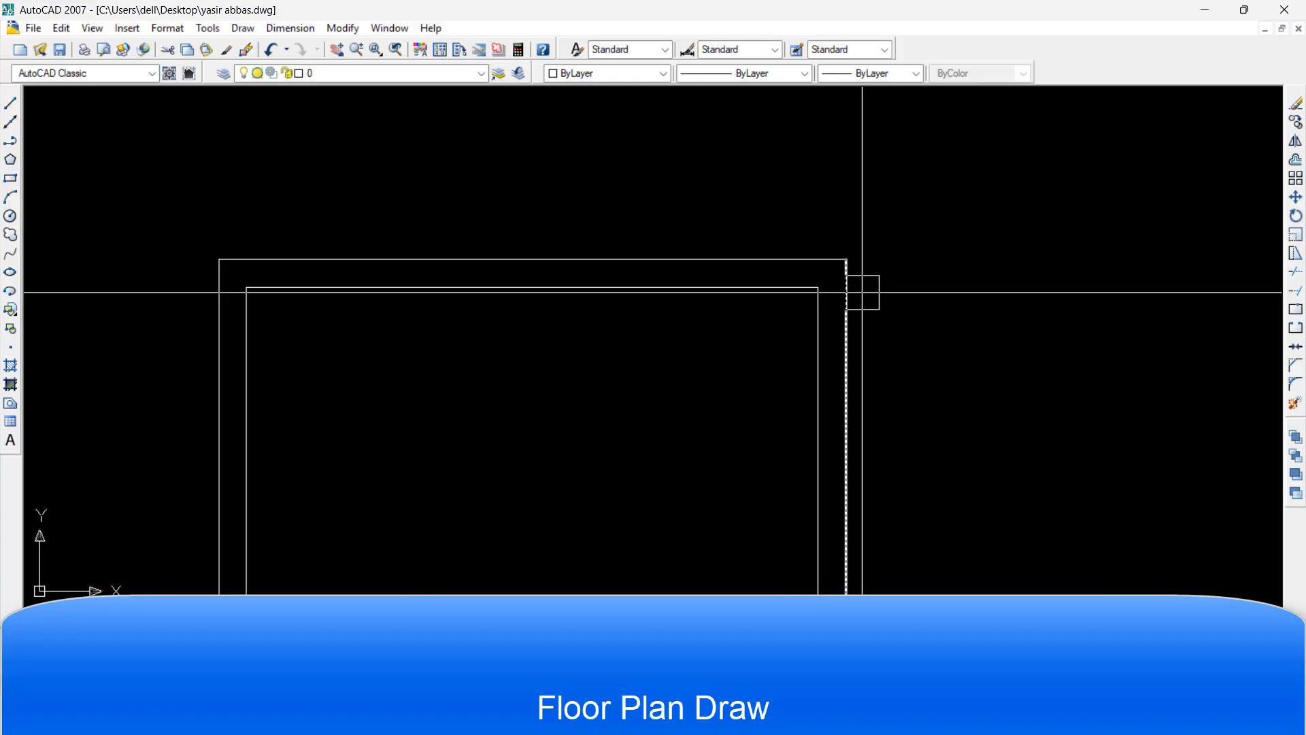
Offset the inner line of the upper wall downward to place the first cross partition line
{"action": "scroll", "coordinate": [862, 293], "scroll_direction": "down", "scroll_amount": 5}
{"action": "scroll", "coordinate": [874, 339], "scroll_direction": "up", "scroll_amount": 2}
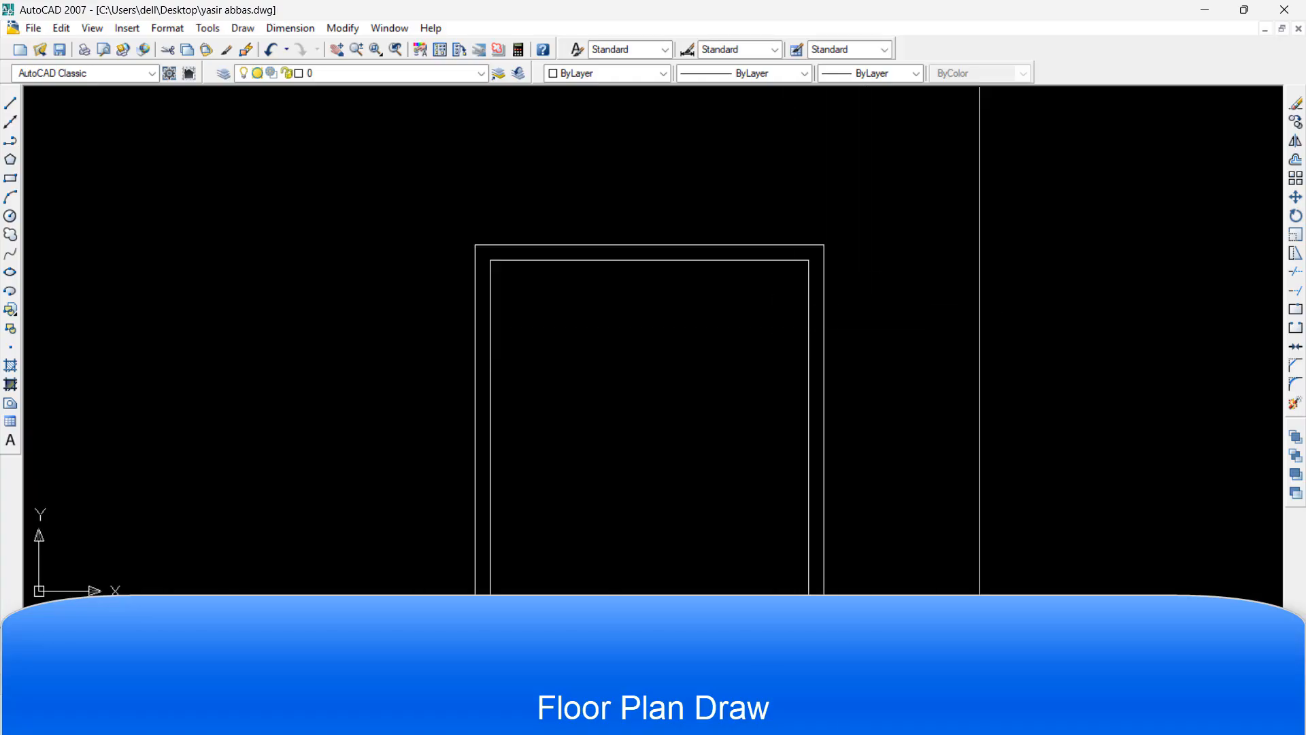
{"action": "type", "text": "o"}
{"action": "key", "text": "Return"}
{"action": "key", "text": "Return"}
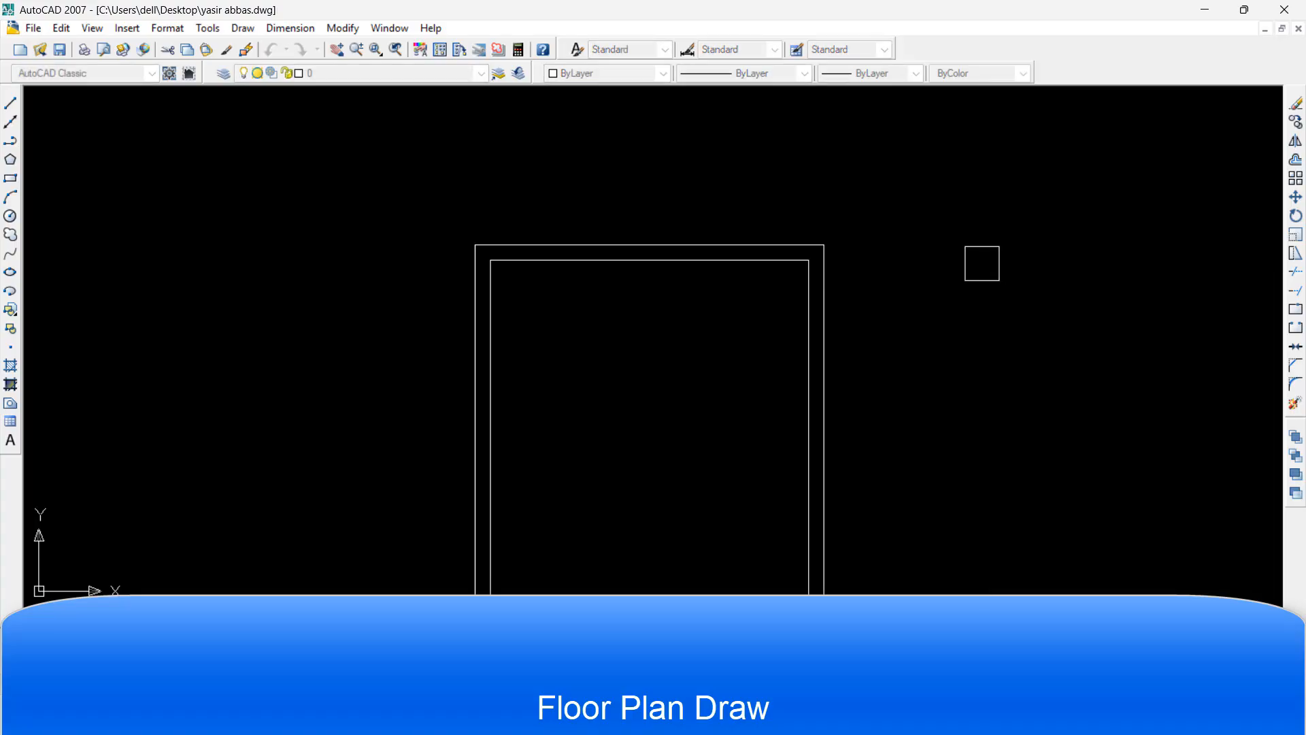
{"action": "left_click", "coordinate": [746, 261]}
{"action": "left_click", "coordinate": [731, 316]}
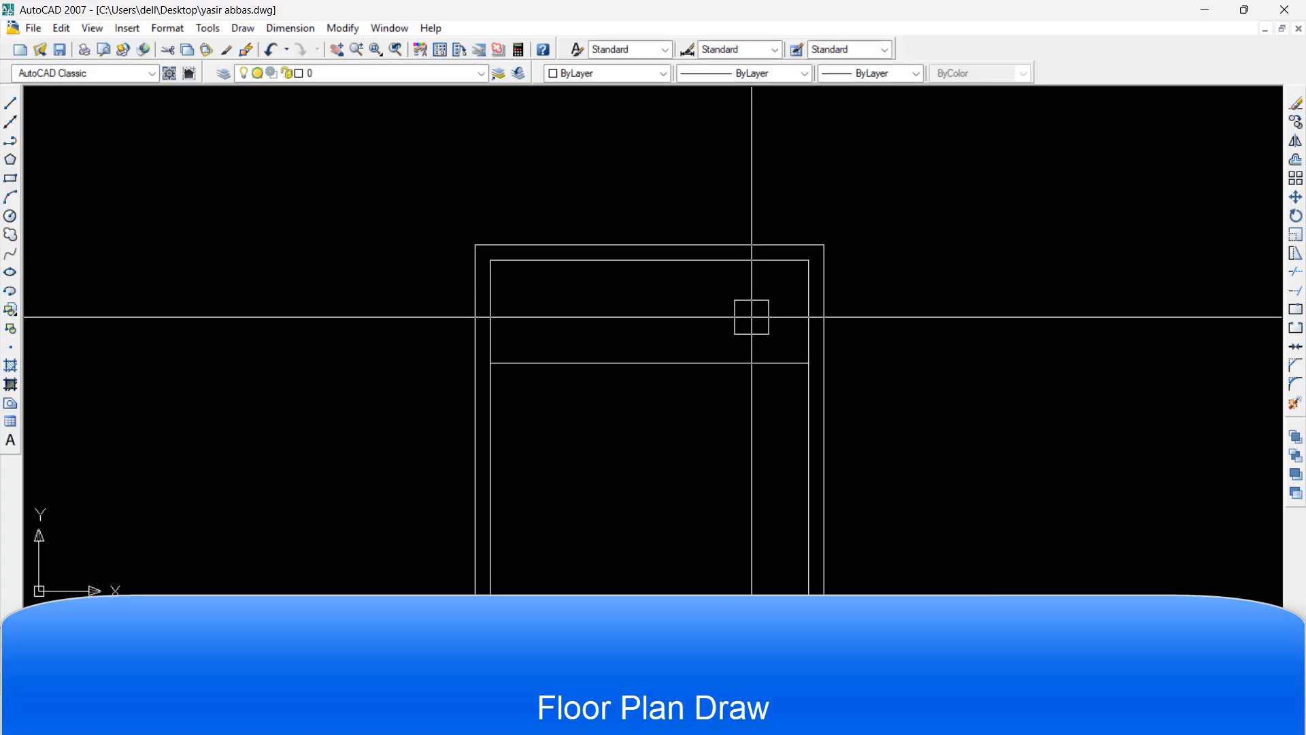
Offset the new partition line downward by the wall thickness to make a double-line cross wall
{"action": "key", "text": "Return"}
{"action": "key", "text": "Return"}
{"action": "left_click", "coordinate": [746, 359]}
{"action": "left_click", "coordinate": [699, 485]}
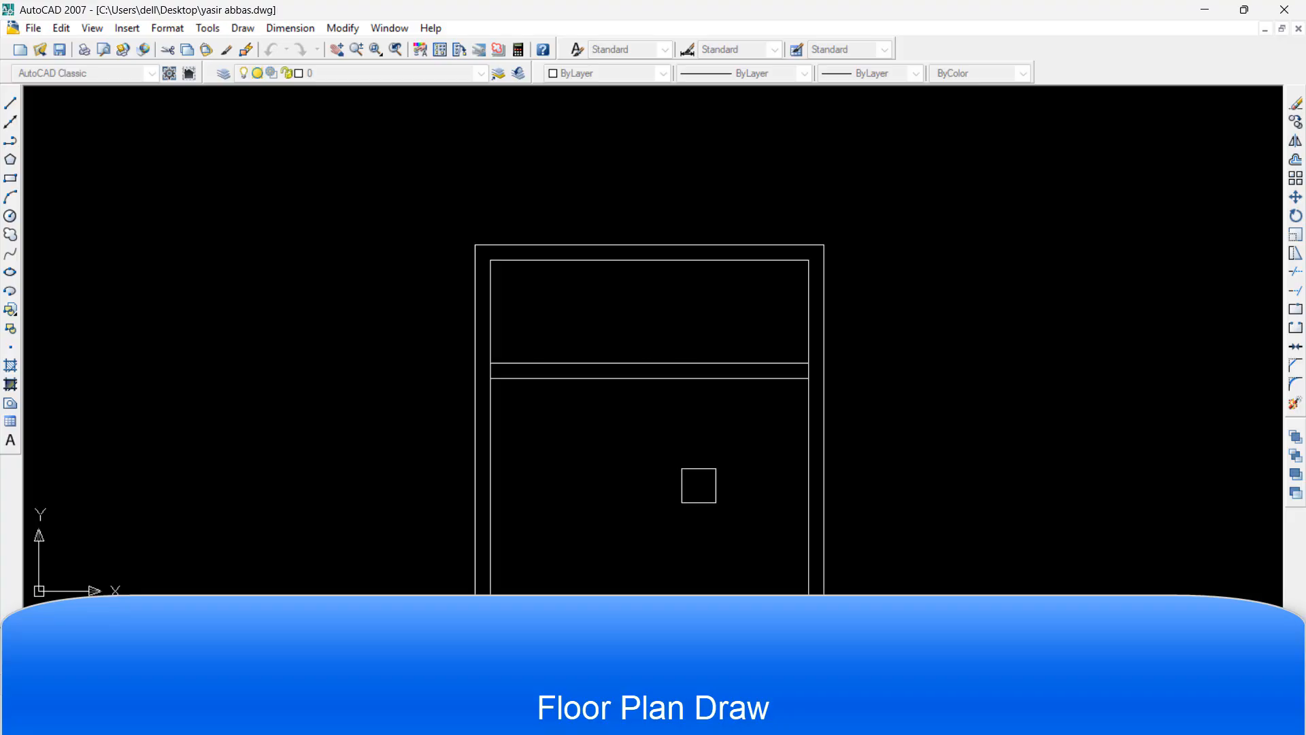
{"action": "key", "text": "Return"}
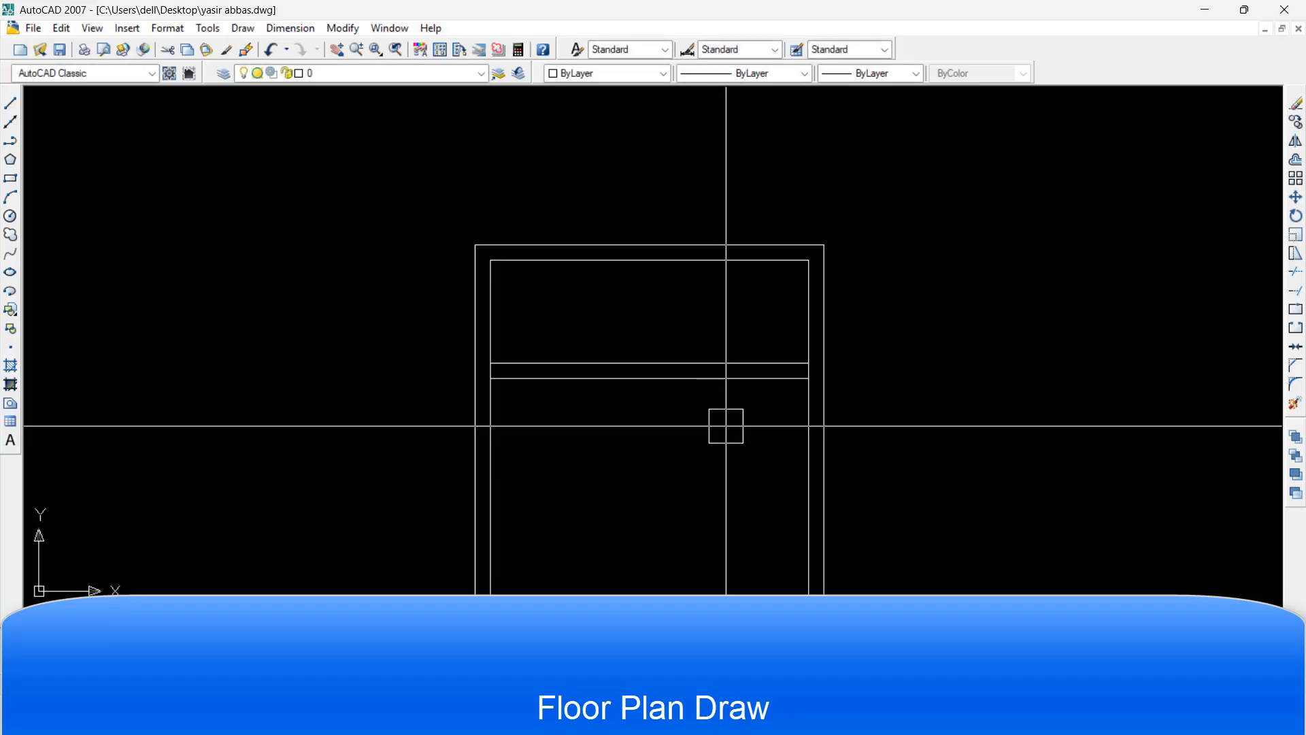
Trim the inner side wall lines between the two cross wall lines at both ends of the cross wall
{"action": "type", "text": "tr"}
{"action": "key", "text": "Return"}
{"action": "key", "text": "Return"}
{"action": "scroll", "coordinate": [803, 378], "scroll_direction": "up", "scroll_amount": 10}
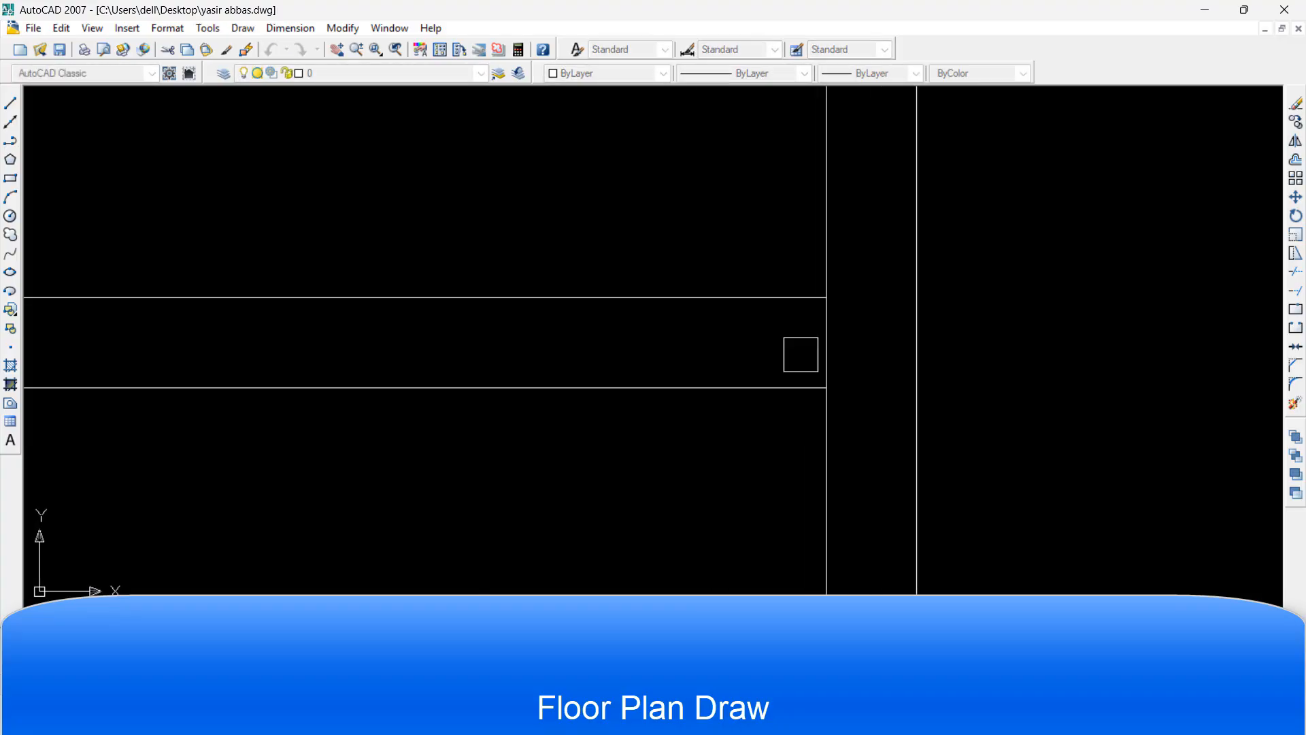
{"action": "scroll", "coordinate": [826, 347], "scroll_direction": "down", "scroll_amount": 6}
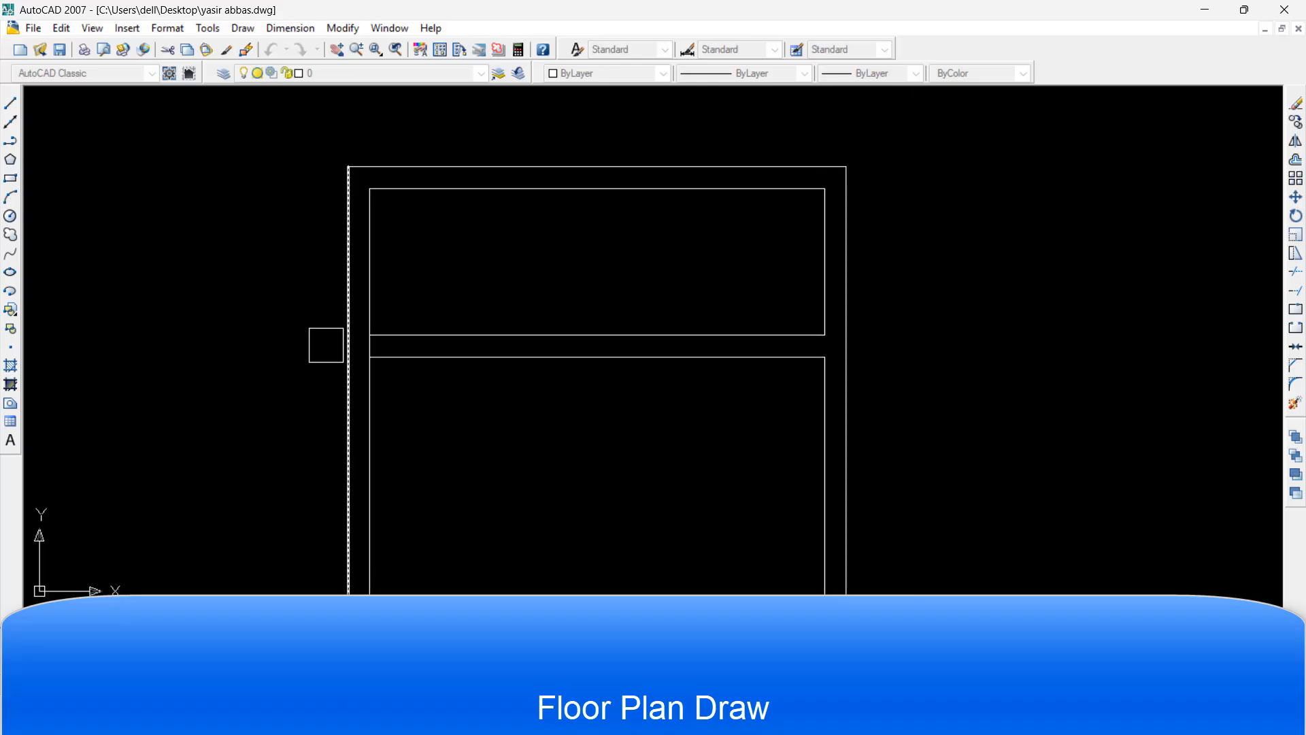
{"action": "scroll", "coordinate": [330, 345], "scroll_direction": "up", "scroll_amount": 6}
{"action": "scroll", "coordinate": [461, 340], "scroll_direction": "down", "scroll_amount": 4}
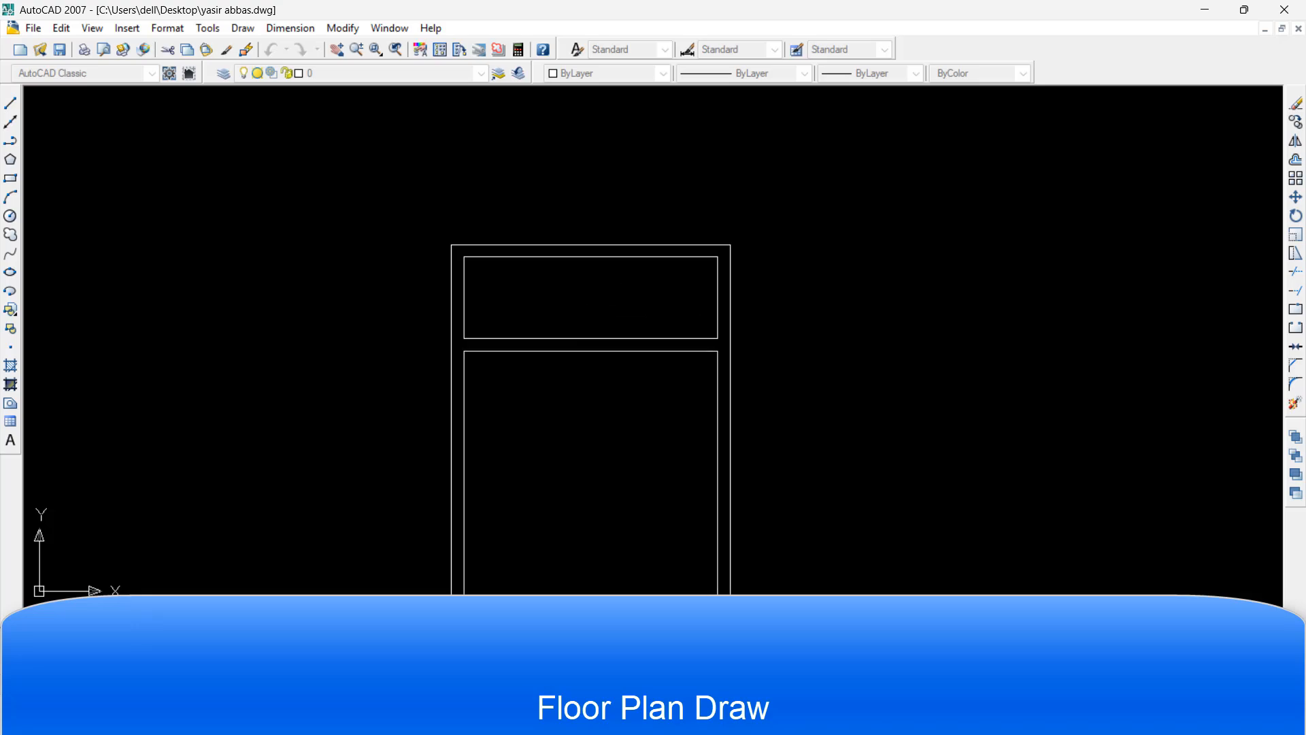
{"action": "scroll", "coordinate": [599, 281], "scroll_direction": "up", "scroll_amount": 2}
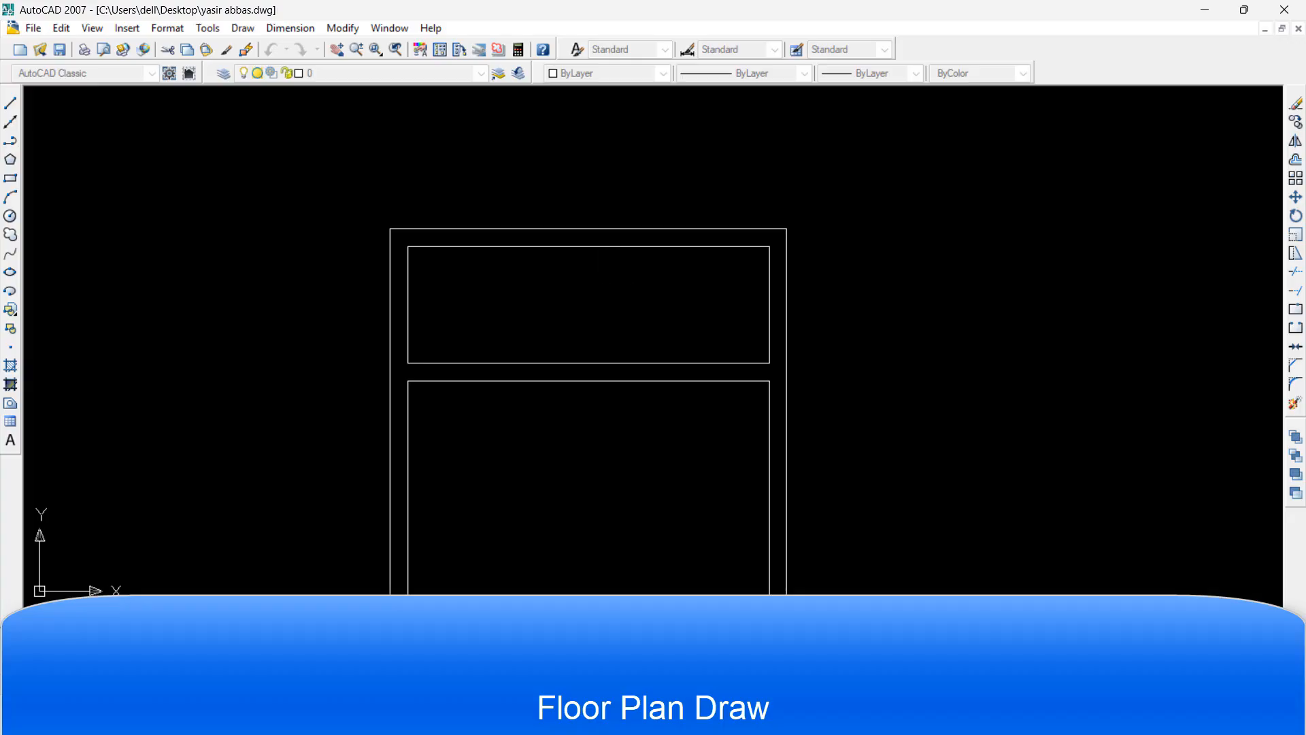
{"action": "left_click", "coordinate": [508, 319]}
{"action": "left_click", "coordinate": [680, 289]}
{"action": "key", "text": "Escape"}
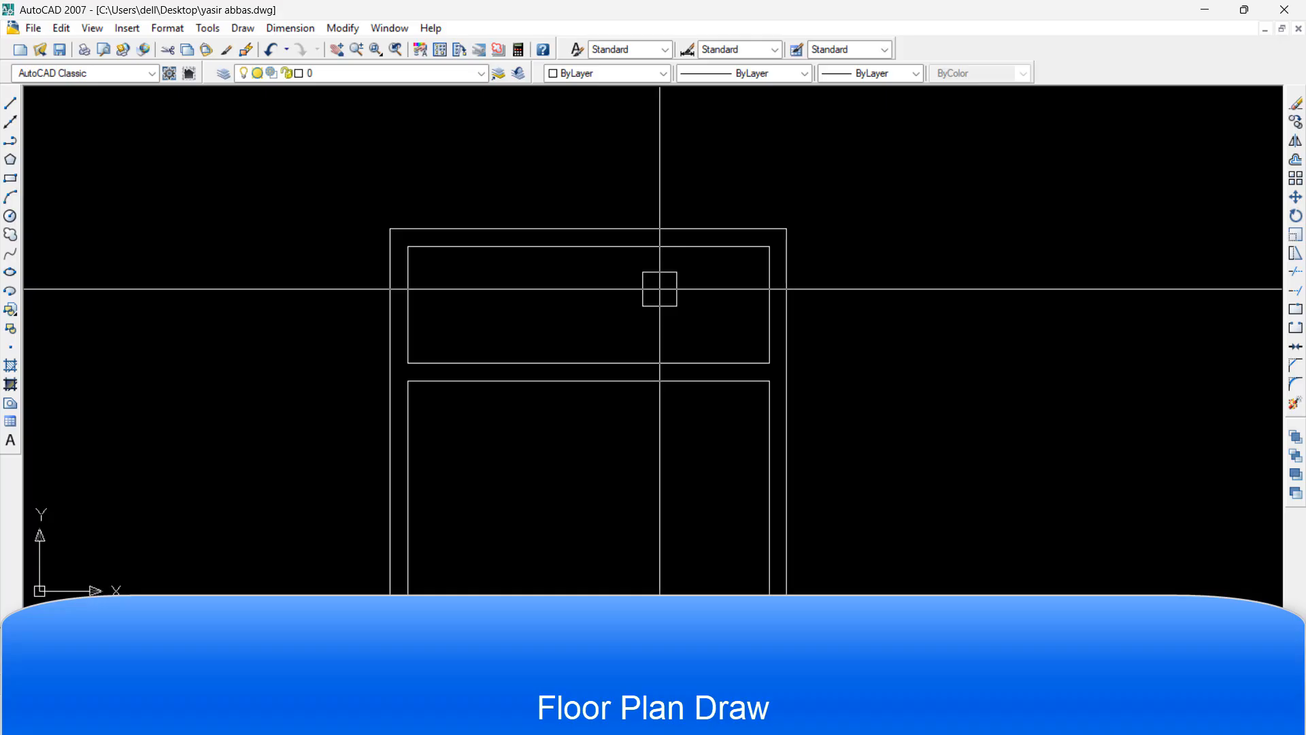
Offset the inner line of the left wall to the right to place a vertical partition line in the upper room
{"action": "type", "text": "o"}
{"action": "key", "text": "Return"}
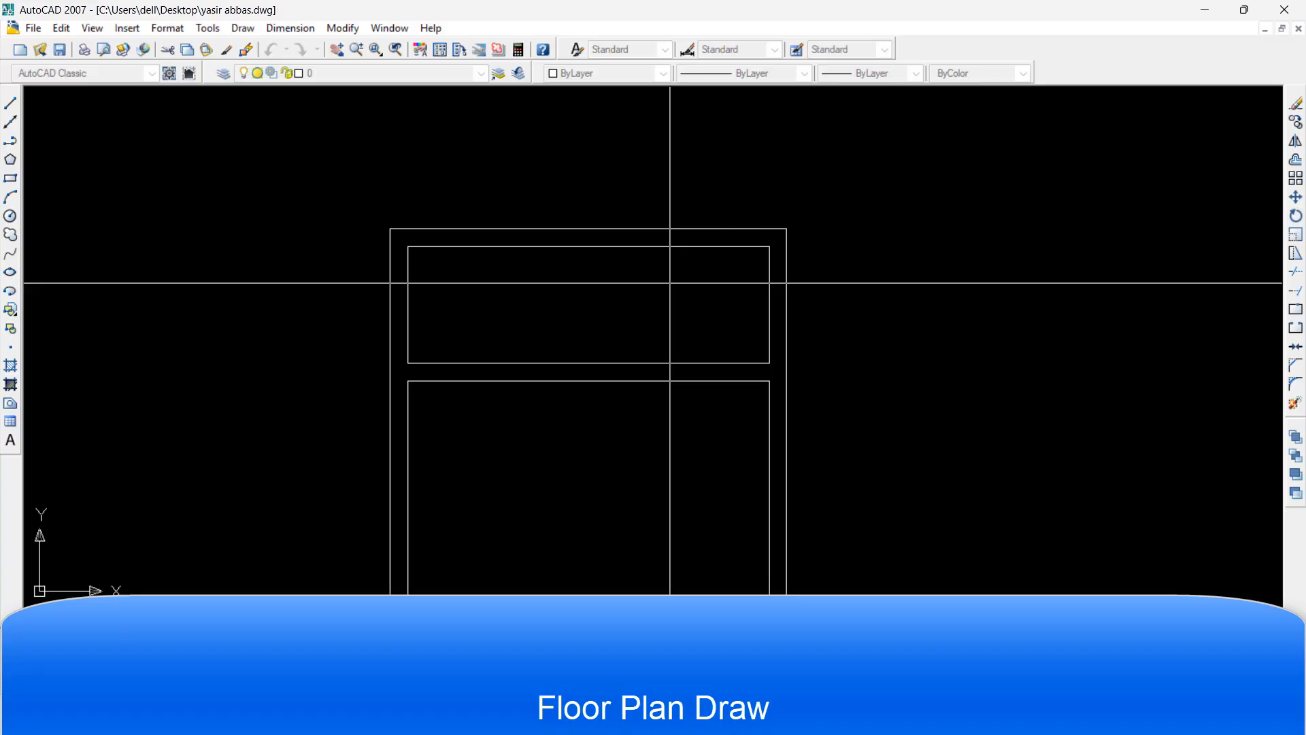
{"action": "left_click", "coordinate": [553, 302]}
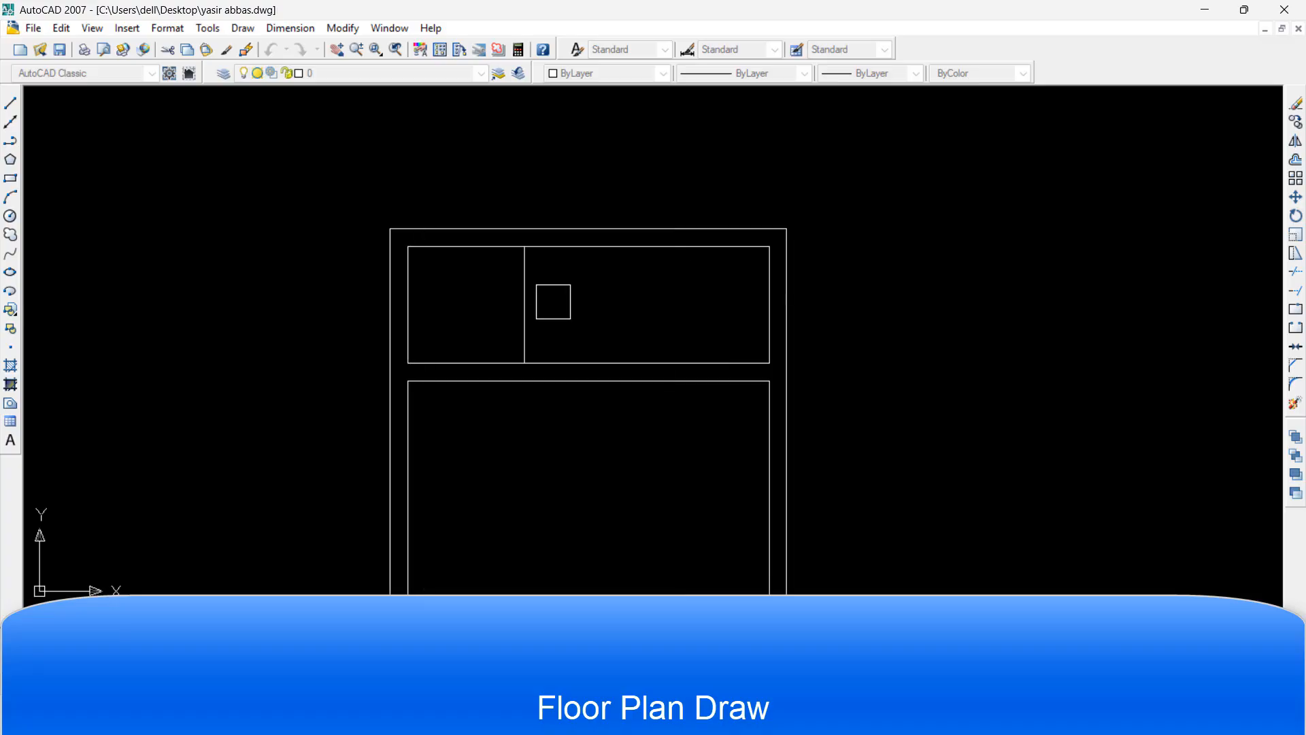
{"action": "key", "text": "Return"}
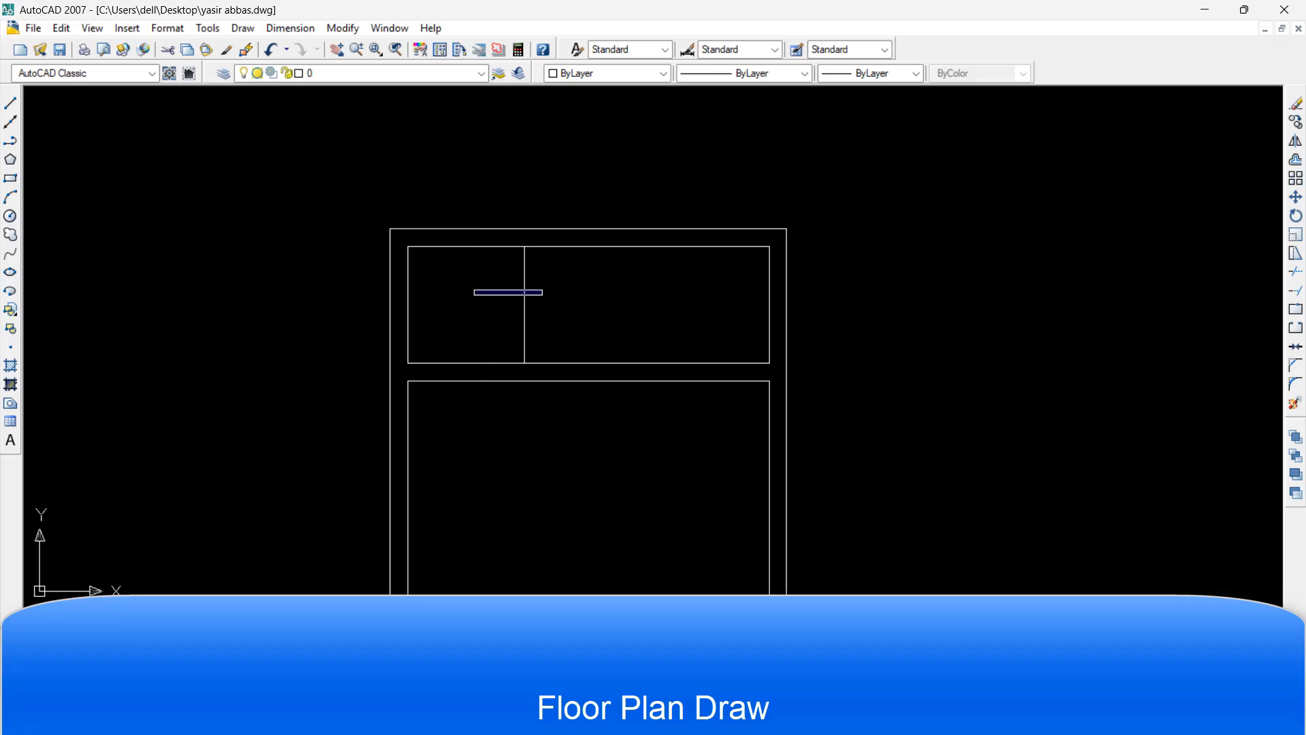
Delete the new vertical partition line in the upper room
{"action": "left_click", "coordinate": [524, 304]}
{"action": "key", "text": "ctrl+s"}
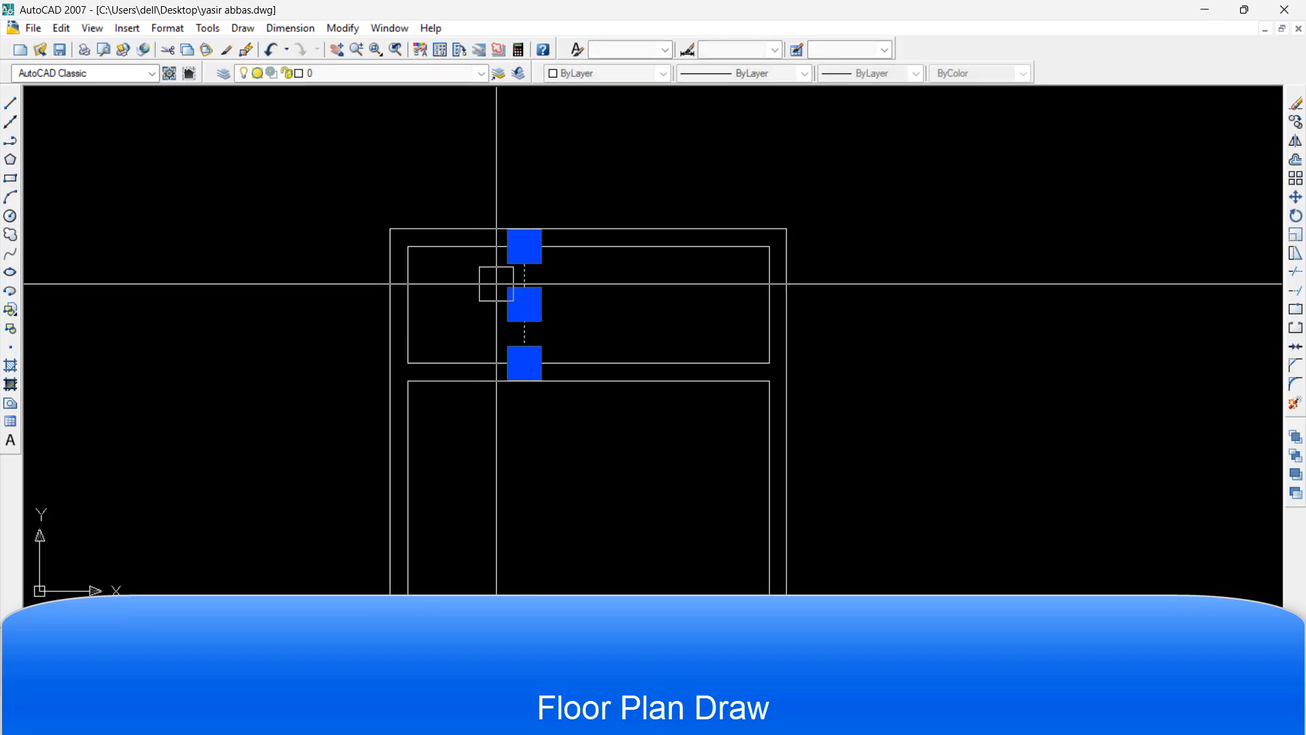
{"action": "key", "text": "Escape"}
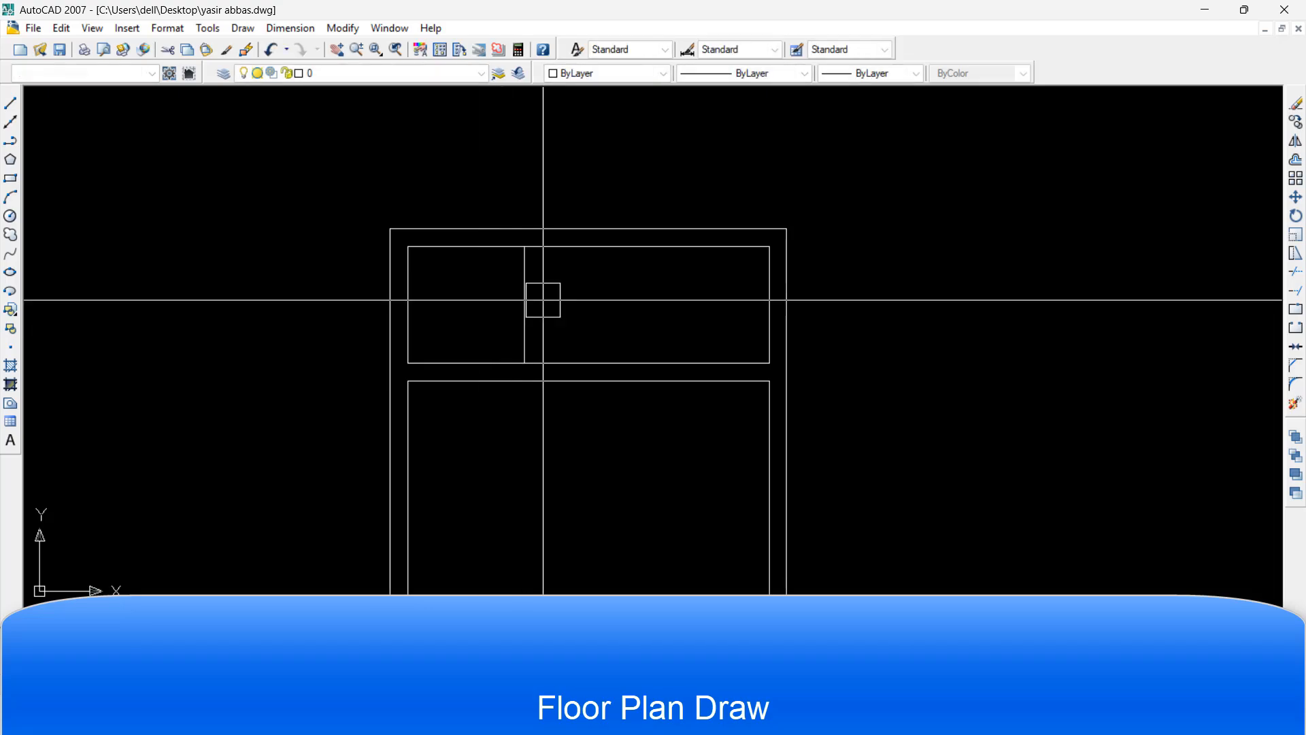
{"action": "left_click", "coordinate": [524, 298]}
{"action": "key", "text": "Delete"}
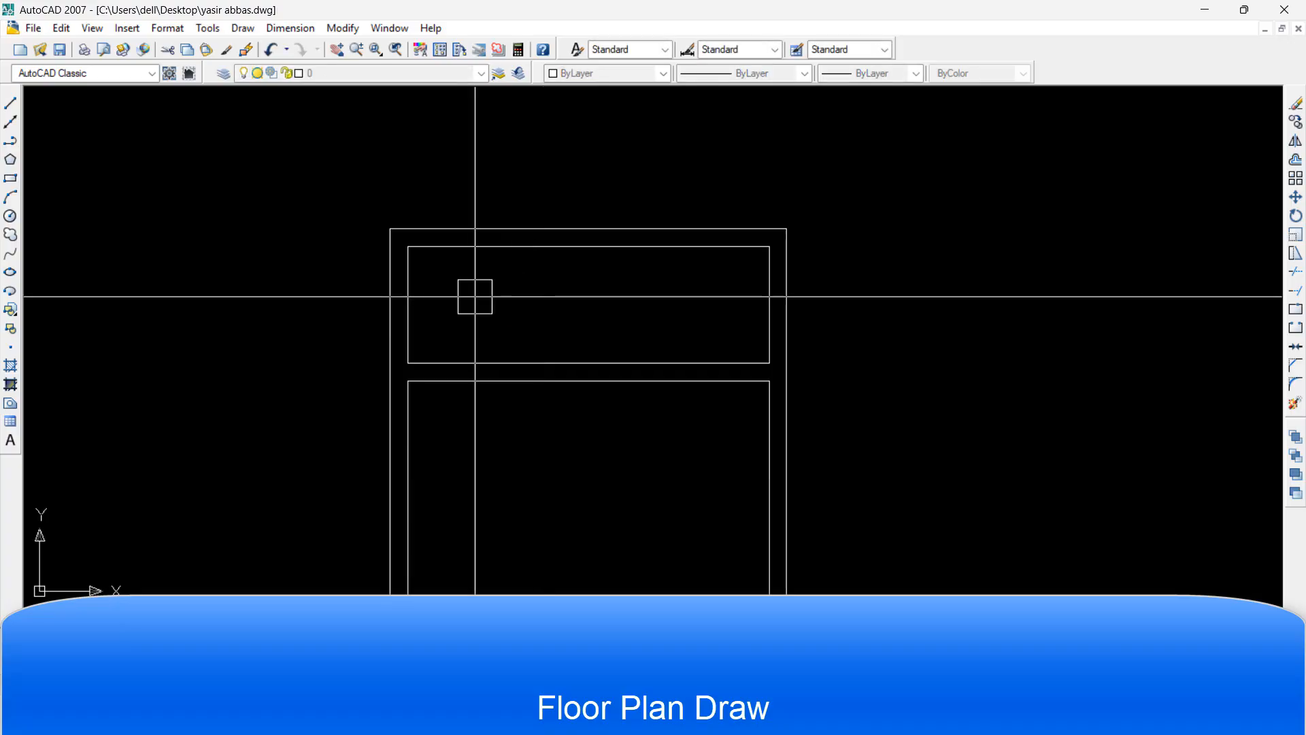
Offset the upper room's left inner wall line rightward to place a vertical partition line just left of the room's centre
{"action": "type", "text": "o"}
{"action": "key", "text": "Return"}
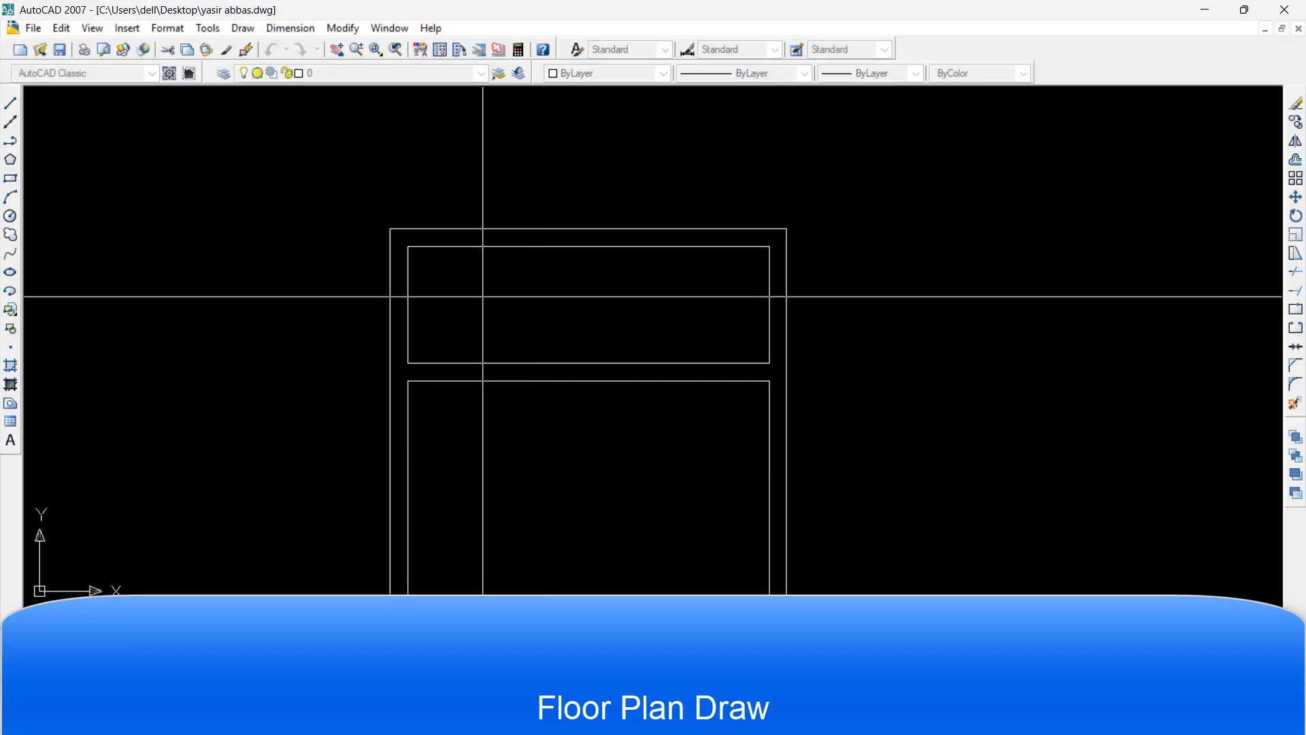
{"action": "key", "text": "Return"}
{"action": "left_click", "coordinate": [407, 312]}
{"action": "left_click", "coordinate": [539, 286]}
{"action": "key", "text": "Escape"}
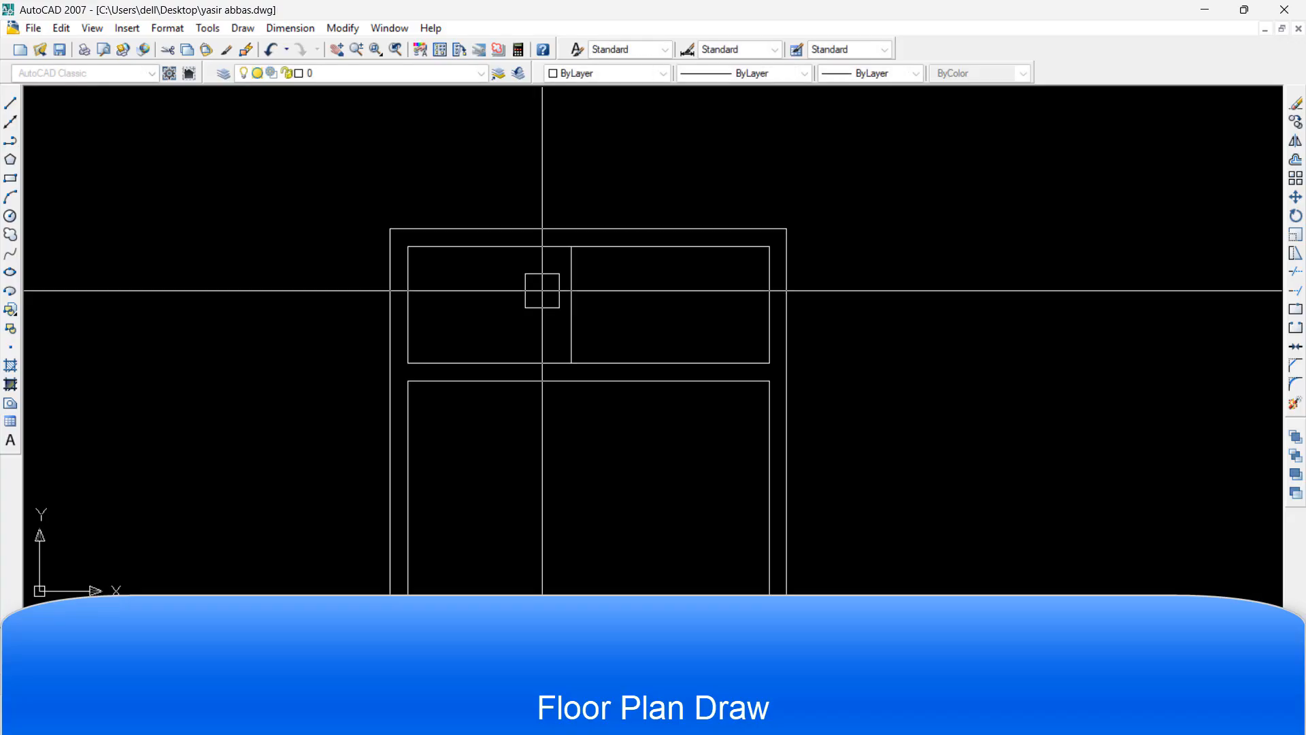
Offset the vertical partition line to the right by the wall thickness to make a double-line wall
{"action": "key", "text": "Return"}
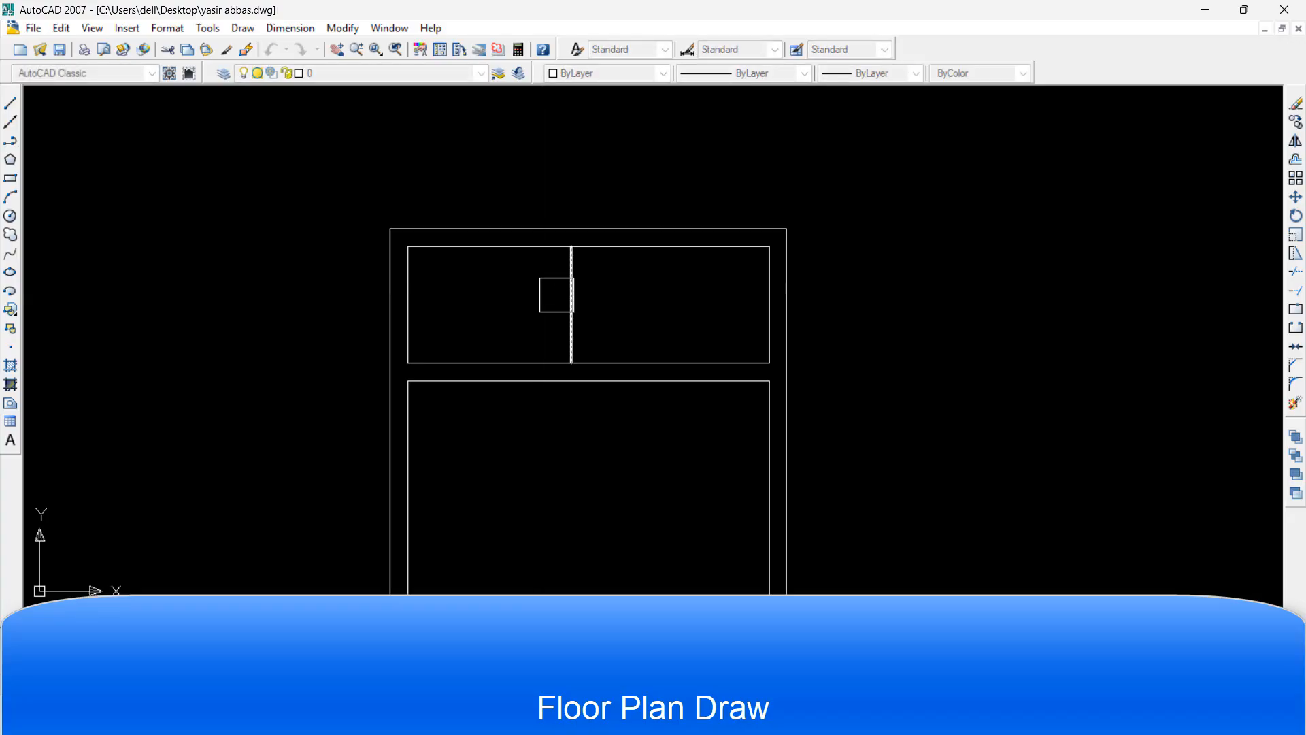
{"action": "left_click", "coordinate": [555, 294]}
{"action": "left_click", "coordinate": [656, 300]}
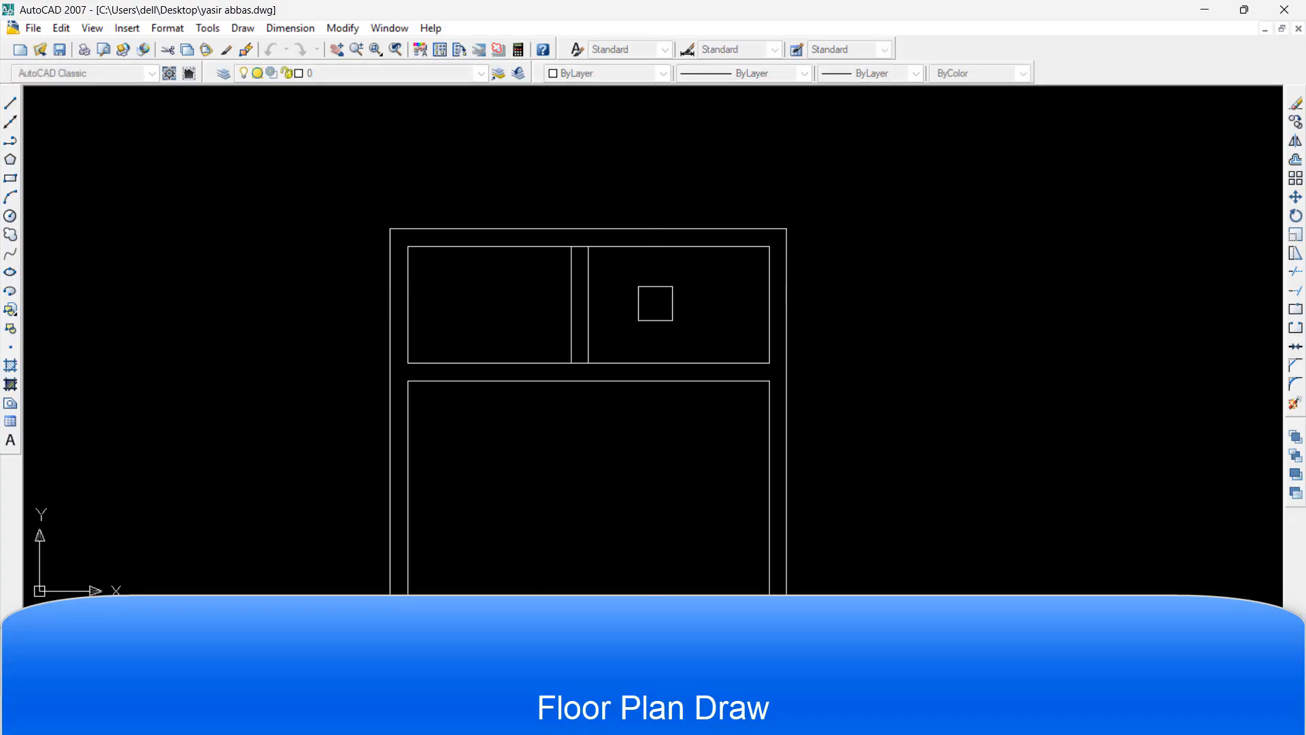
{"action": "key", "text": "Escape"}
Trim the horizontal wall lines between the two vertical partition lines at both ends of the partition
{"action": "key", "text": "Return"}
{"action": "scroll", "coordinate": [582, 354], "scroll_direction": "up", "scroll_amount": 6}
{"action": "scroll", "coordinate": [567, 463], "scroll_direction": "down", "scroll_amount": 4}
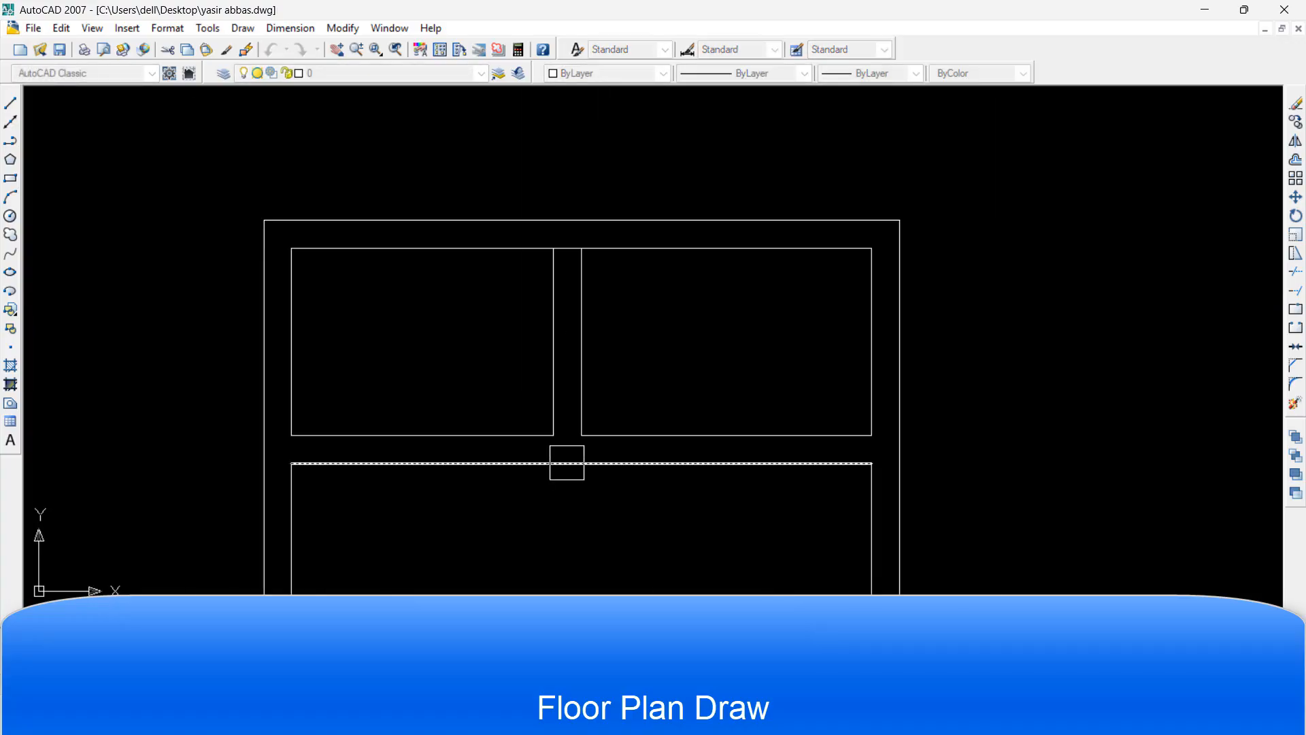
{"action": "scroll", "coordinate": [582, 221], "scroll_direction": "up", "scroll_amount": 5}
{"action": "scroll", "coordinate": [547, 293], "scroll_direction": "down", "scroll_amount": 4}
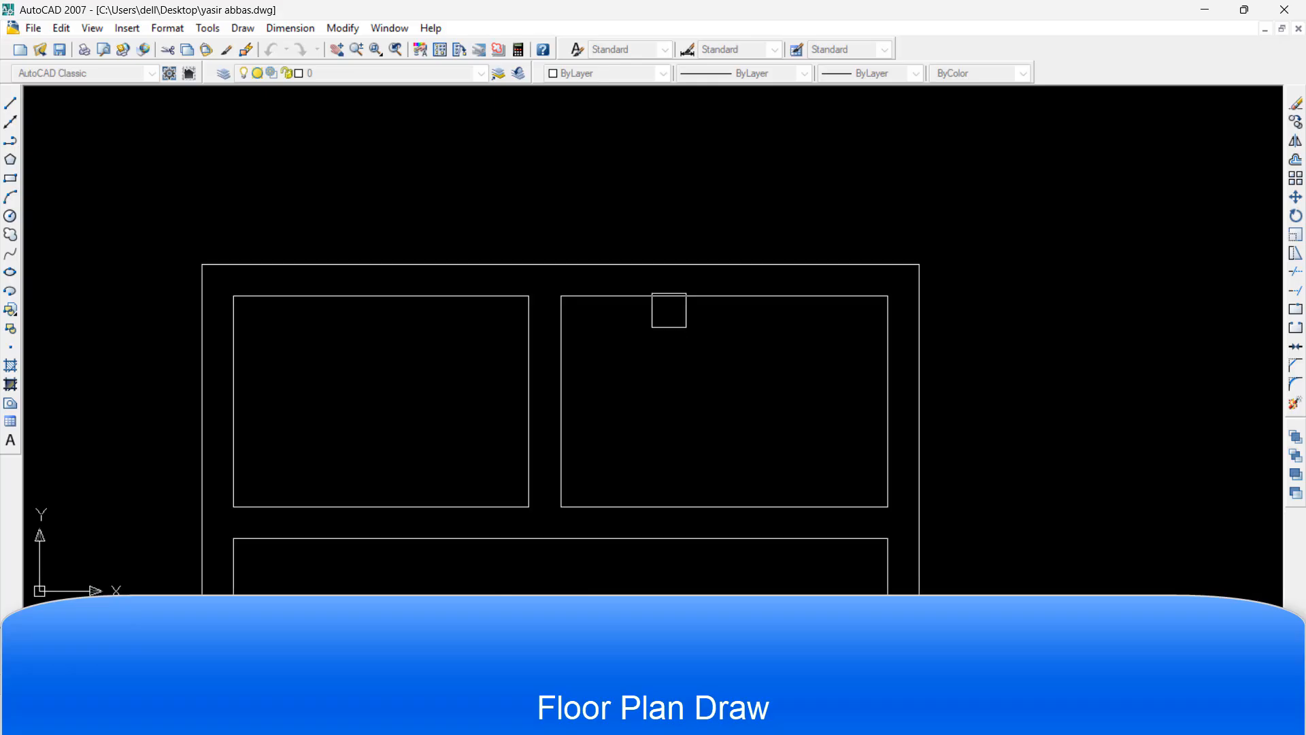
Draw a short vertical line across the cross wall from the upper-left room's lower-right corner to the lower cross wall line
{"action": "mouse_move", "coordinate": [622, 311]}
{"action": "middle_mouse_down"}
{"action": "mouse_move", "coordinate": [705, 364]}
{"action": "mouse_move", "coordinate": [759, 294]}
{"action": "middle_mouse_up"}
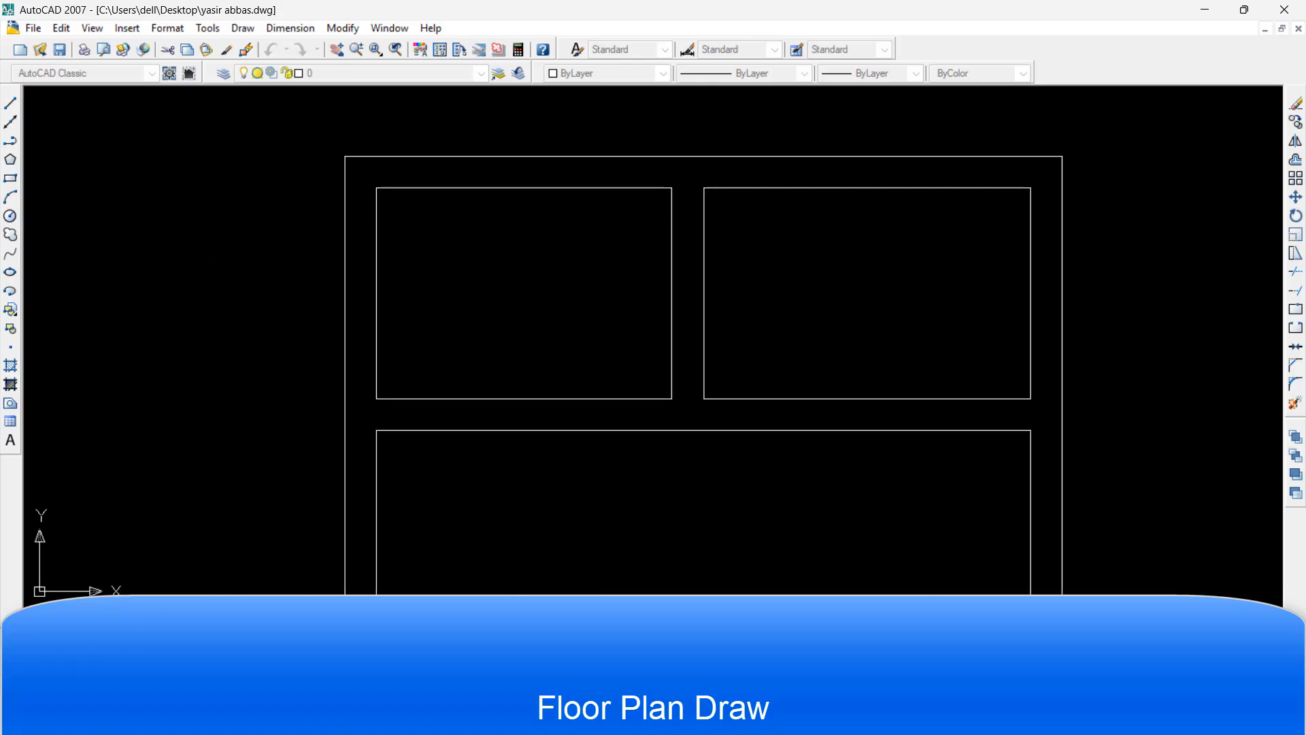
{"action": "scroll", "coordinate": [571, 320], "scroll_direction": "down", "scroll_amount": 2}
{"action": "scroll", "coordinate": [581, 317], "scroll_direction": "up", "scroll_amount": 2}
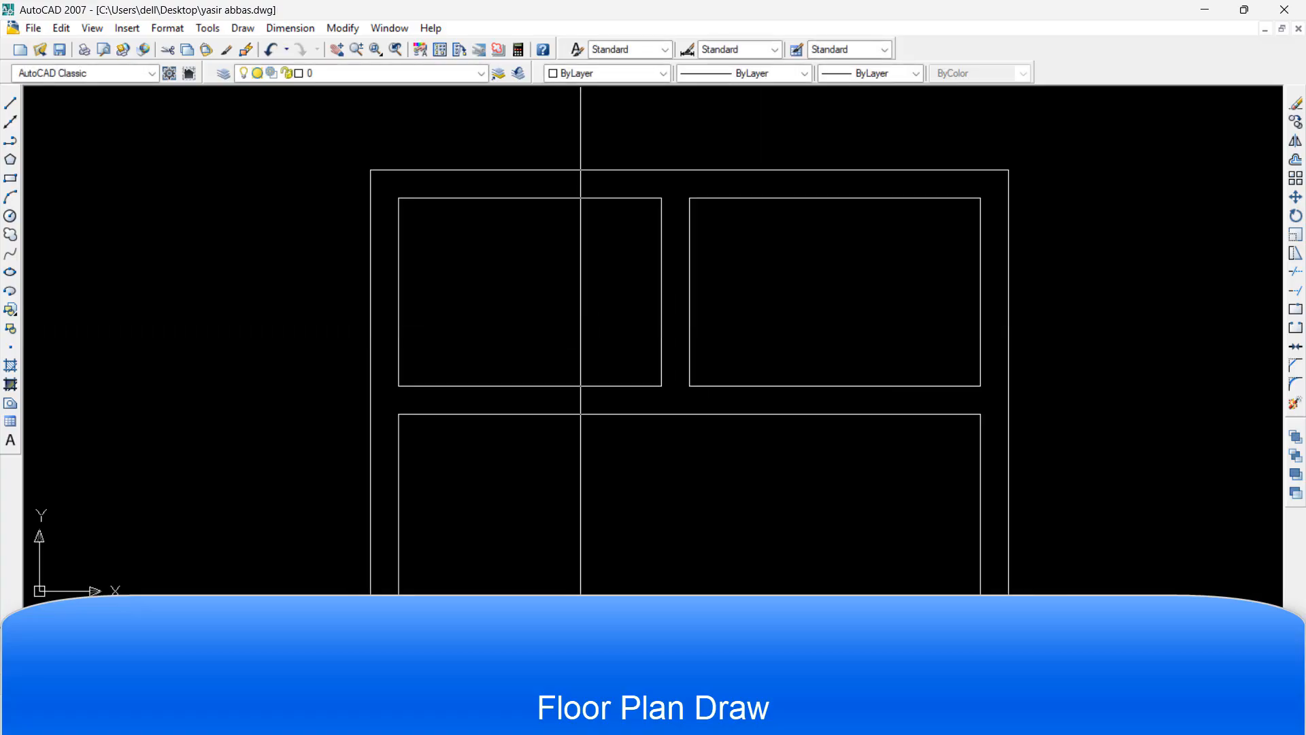
{"action": "type", "text": "l"}
{"action": "key", "text": "Return"}
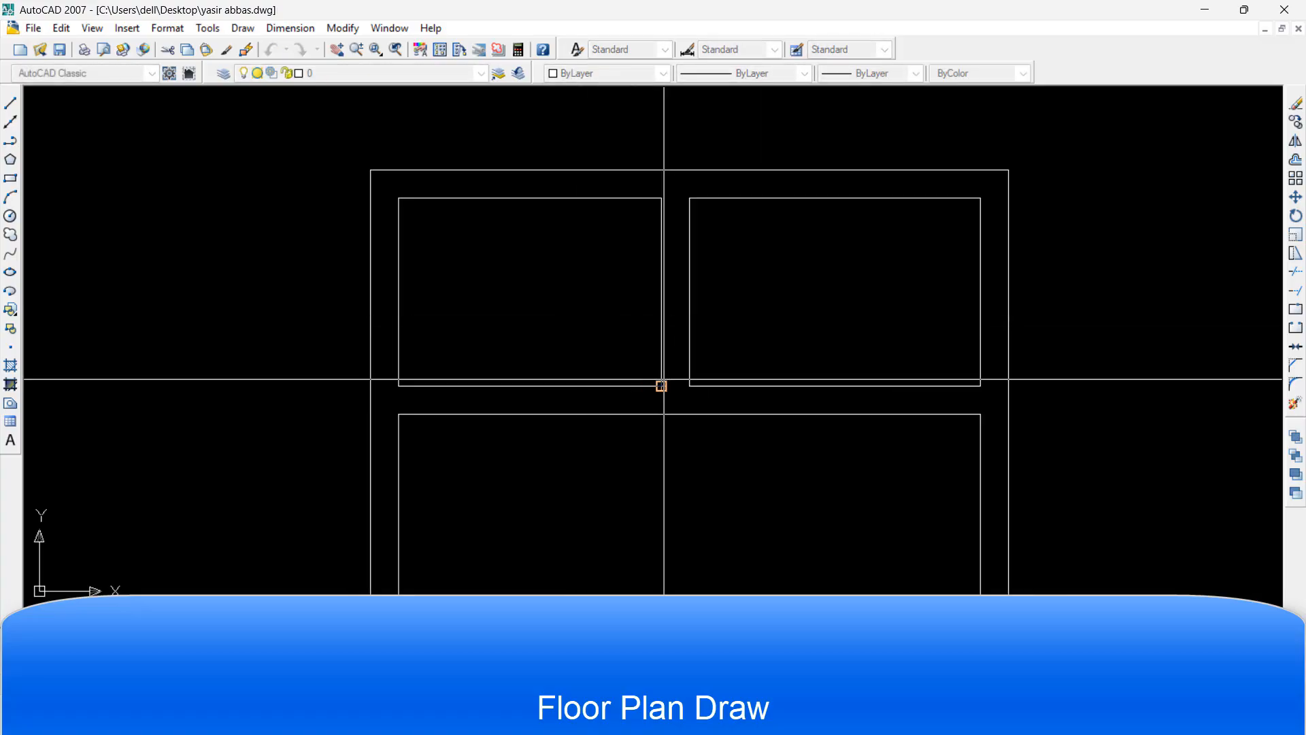
{"action": "left_click", "coordinate": [661, 385]}
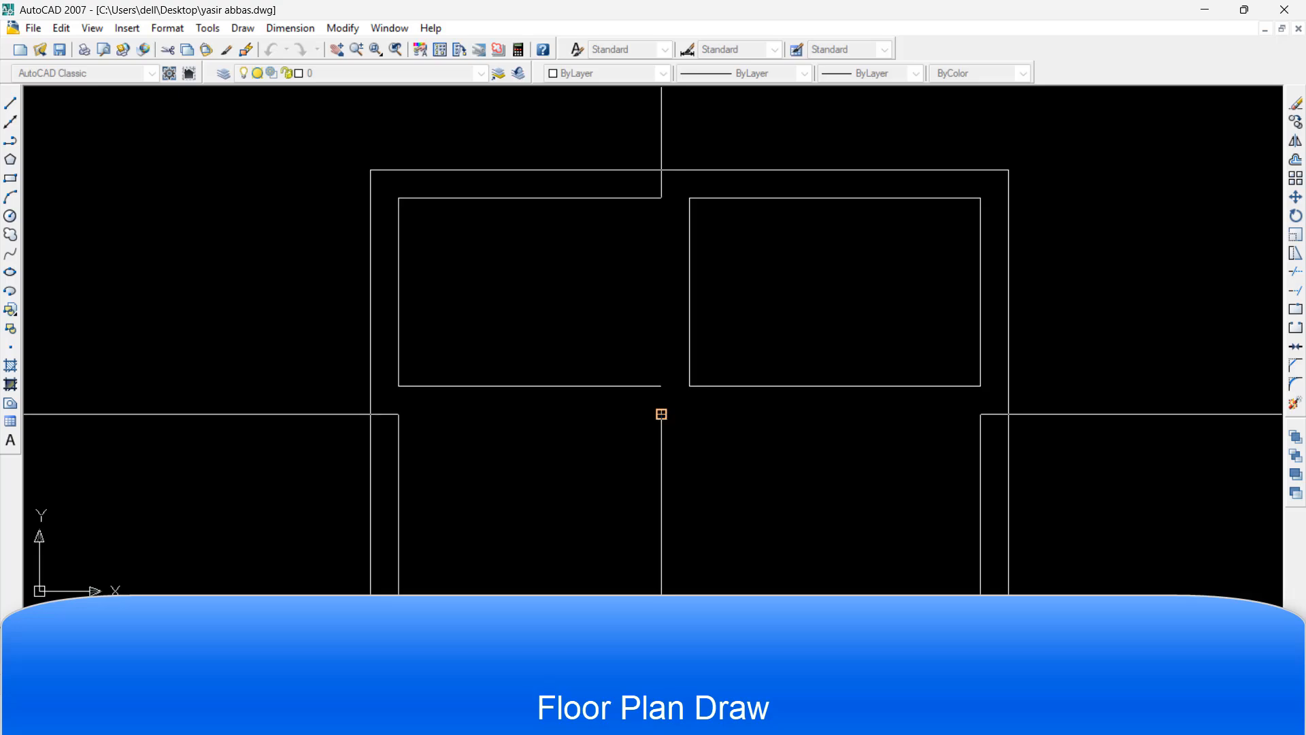
{"action": "key", "text": "Escape"}
Offset the short line across the cross wall to the left by the wall thickness
{"action": "scroll", "coordinate": [648, 407], "scroll_direction": "up", "scroll_amount": 3}
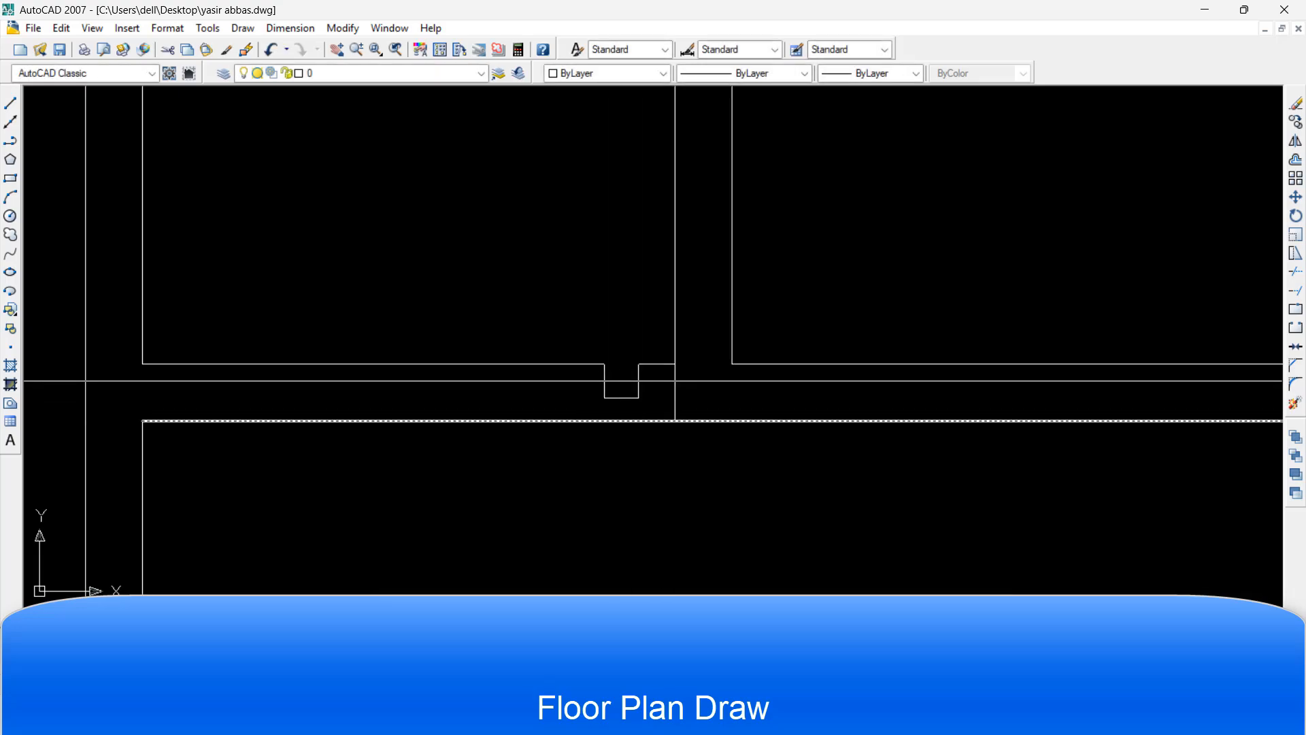
{"action": "key", "text": "o"}
{"action": "key", "text": "Return"}
{"action": "key", "text": "Return"}
{"action": "left_click", "coordinate": [680, 395]}
{"action": "left_click", "coordinate": [591, 388]}
{"action": "key", "text": "Escape"}
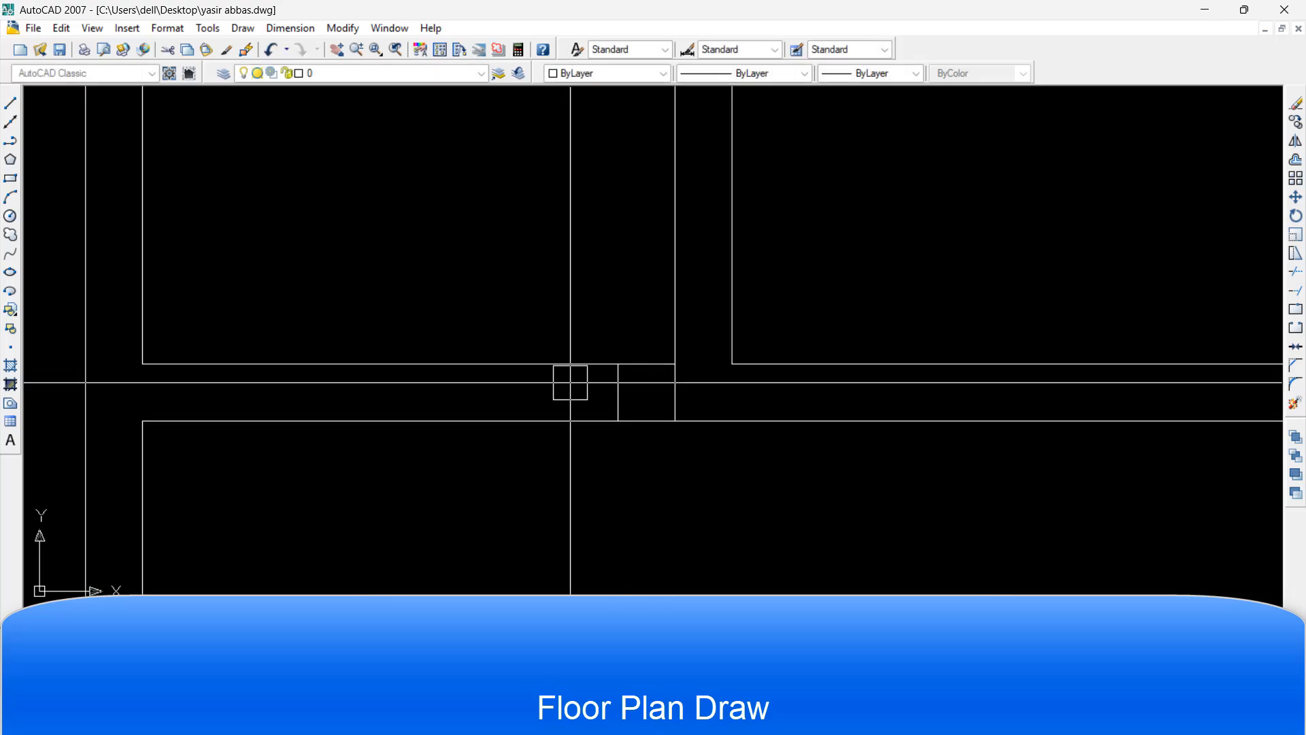
{"action": "scroll", "coordinate": [570, 382], "scroll_direction": "down", "scroll_amount": 2}
{"action": "scroll", "coordinate": [591, 391], "scroll_direction": "up", "scroll_amount": 2}
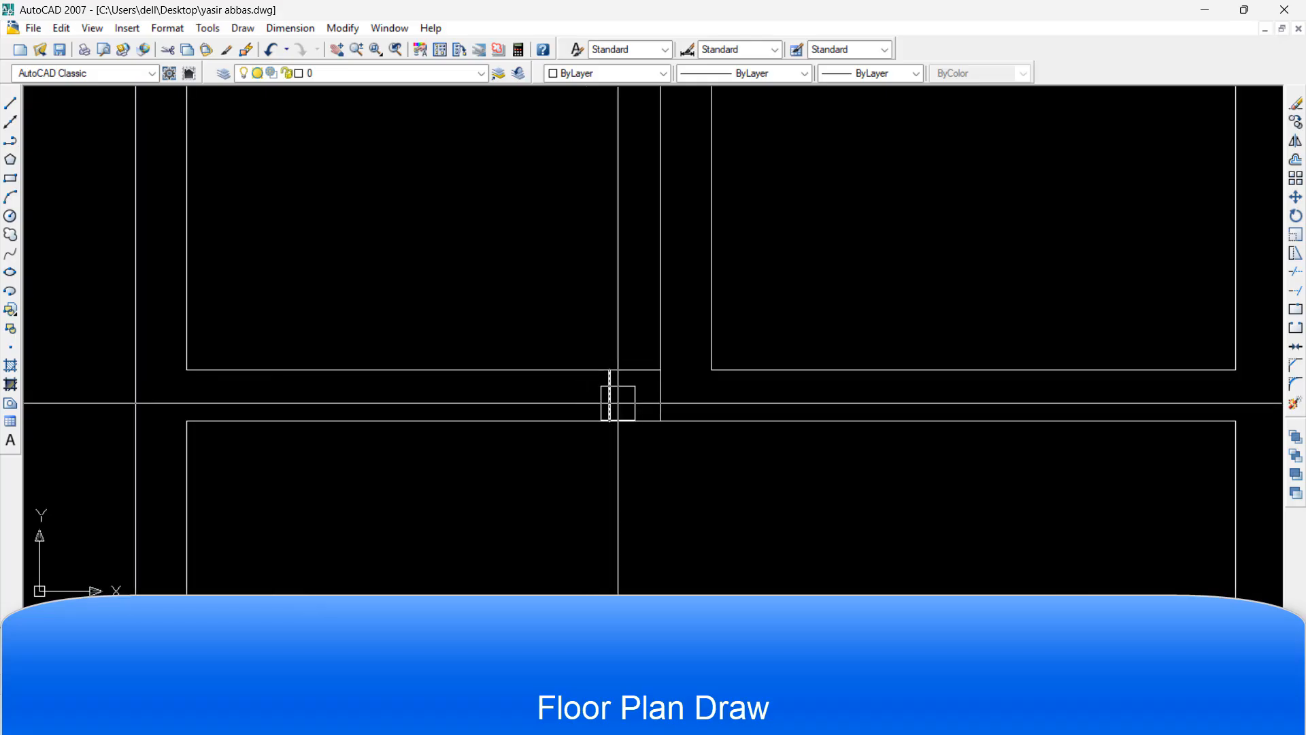
{"action": "scroll", "coordinate": [617, 402], "scroll_direction": "down", "scroll_amount": 3}
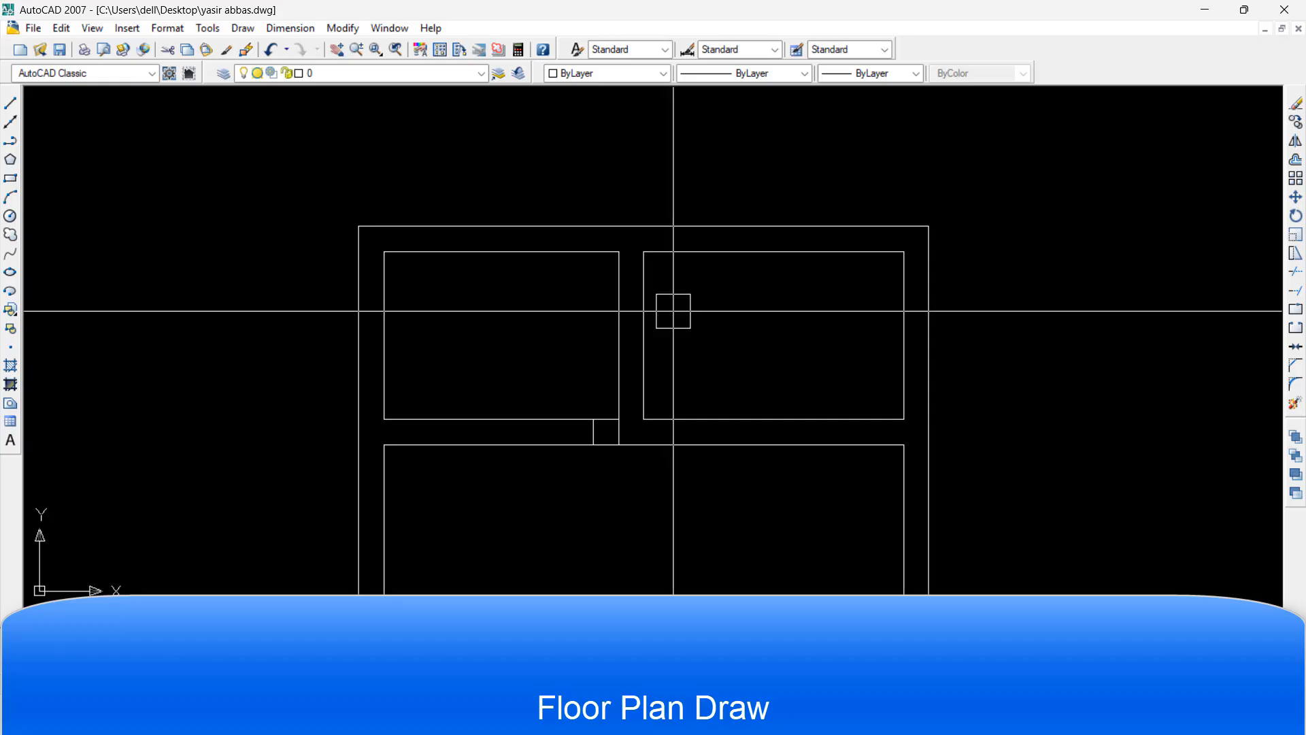
{"action": "middle_click_drag", "start_coordinate": [674, 311], "coordinate": [714, 307]}
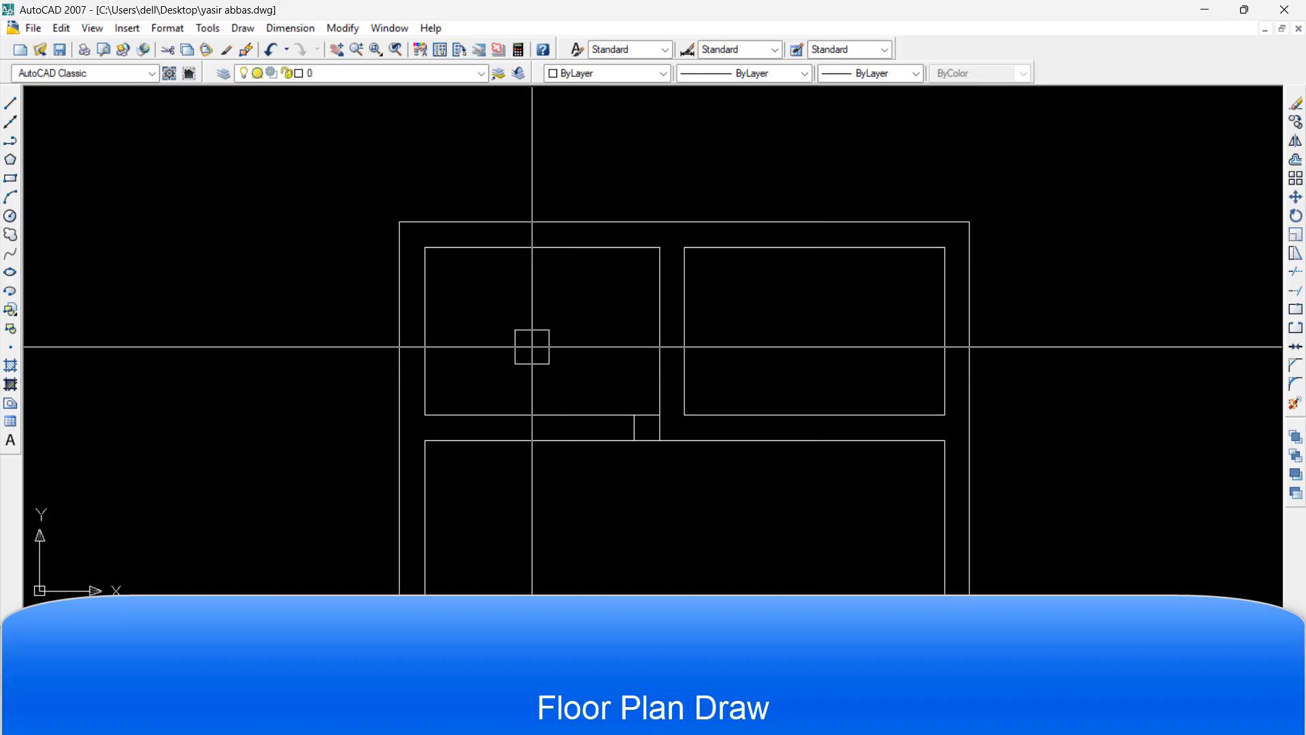
{"action": "middle_click_drag", "start_coordinate": [538, 345], "coordinate": [610, 297]}
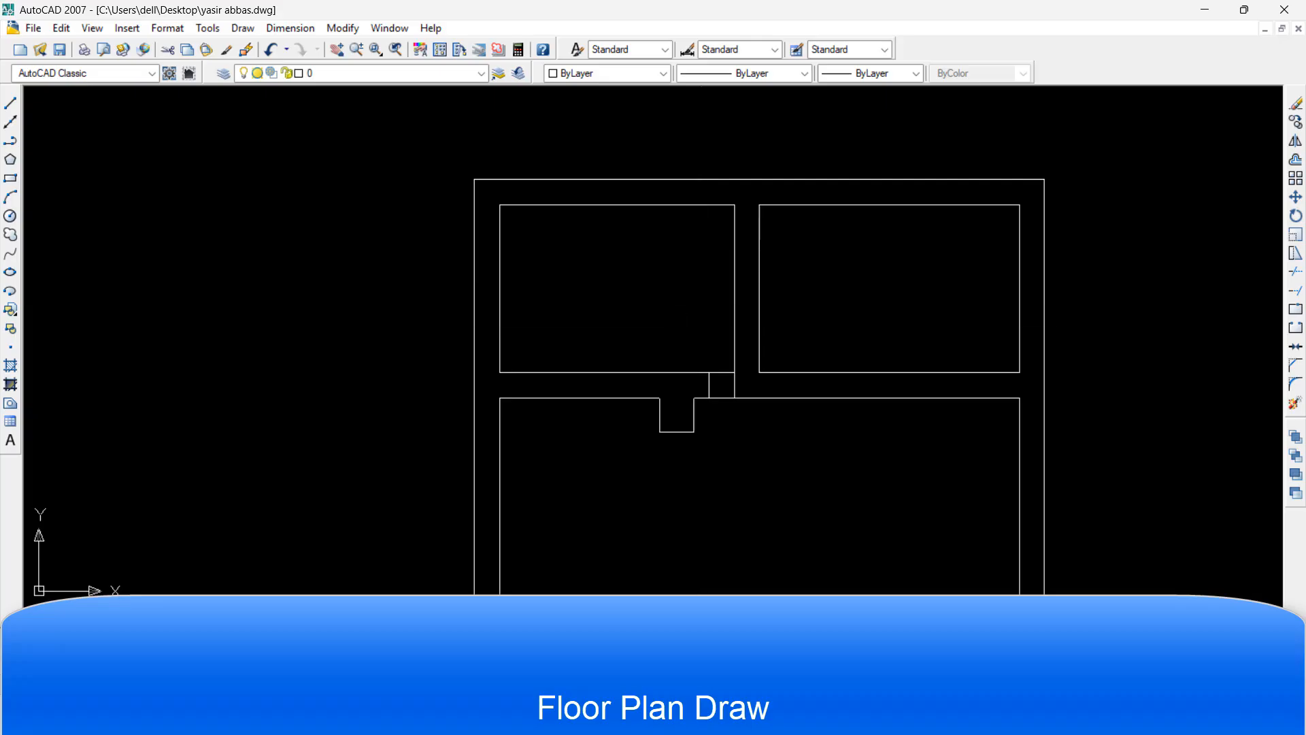
{"action": "scroll", "coordinate": [704, 395], "scroll_direction": "up", "scroll_amount": 3}
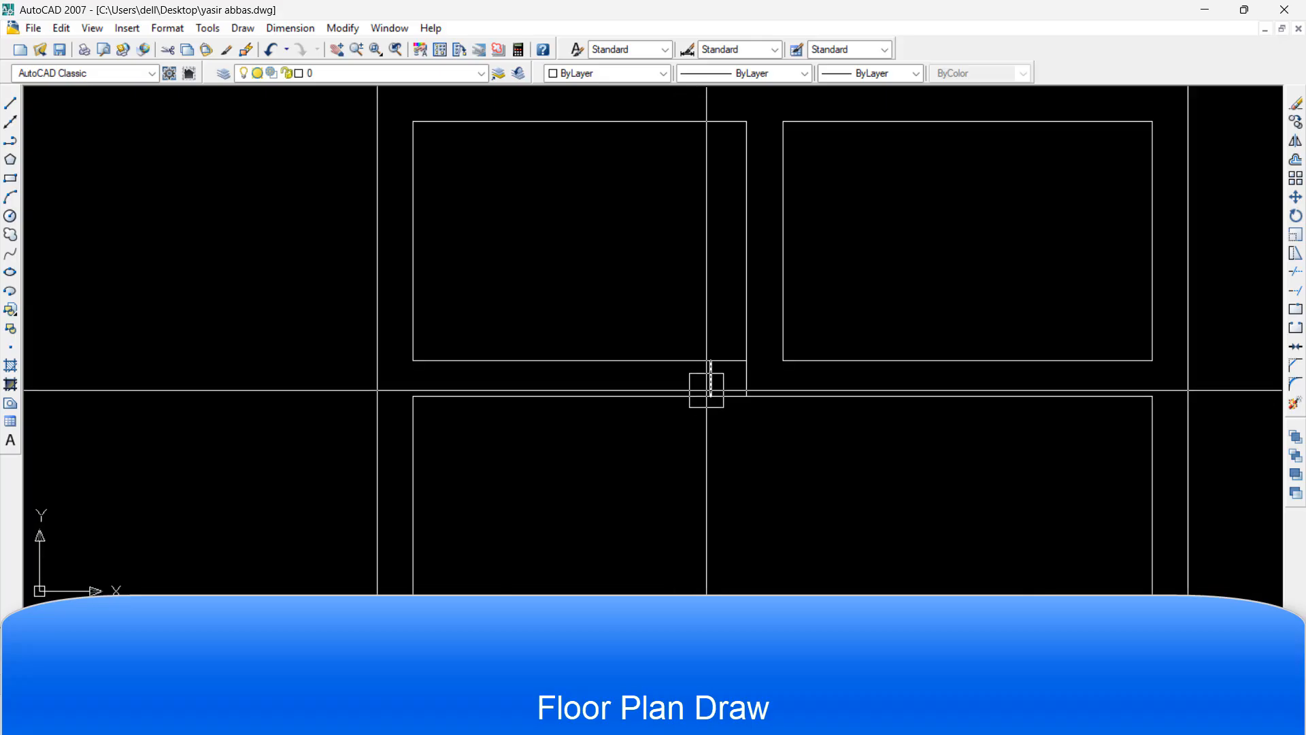
{"action": "scroll", "coordinate": [706, 390], "scroll_direction": "down", "scroll_amount": 3}
{"action": "scroll", "coordinate": [654, 285], "scroll_direction": "up", "scroll_amount": 2}
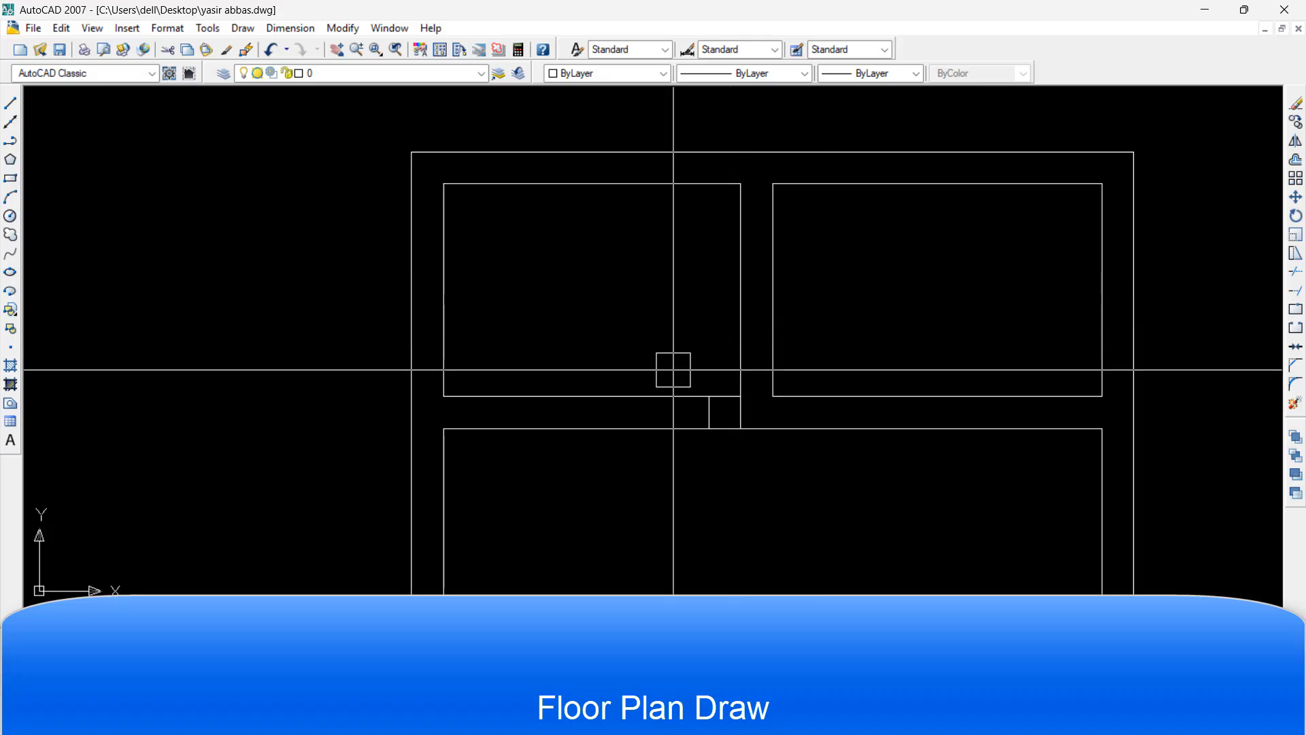
Delete the left one of the two short lines across the cross wall
{"action": "left_click", "coordinate": [739, 306]}
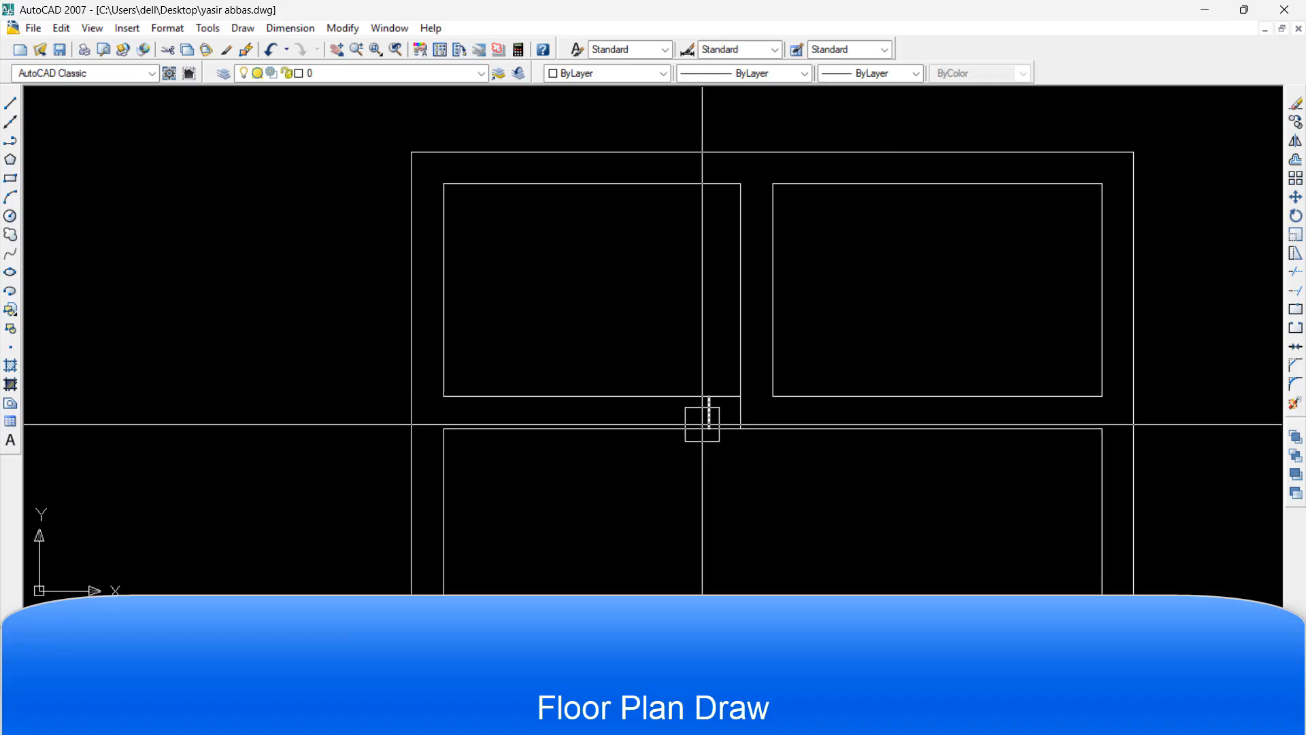
{"action": "left_click", "coordinate": [702, 425]}
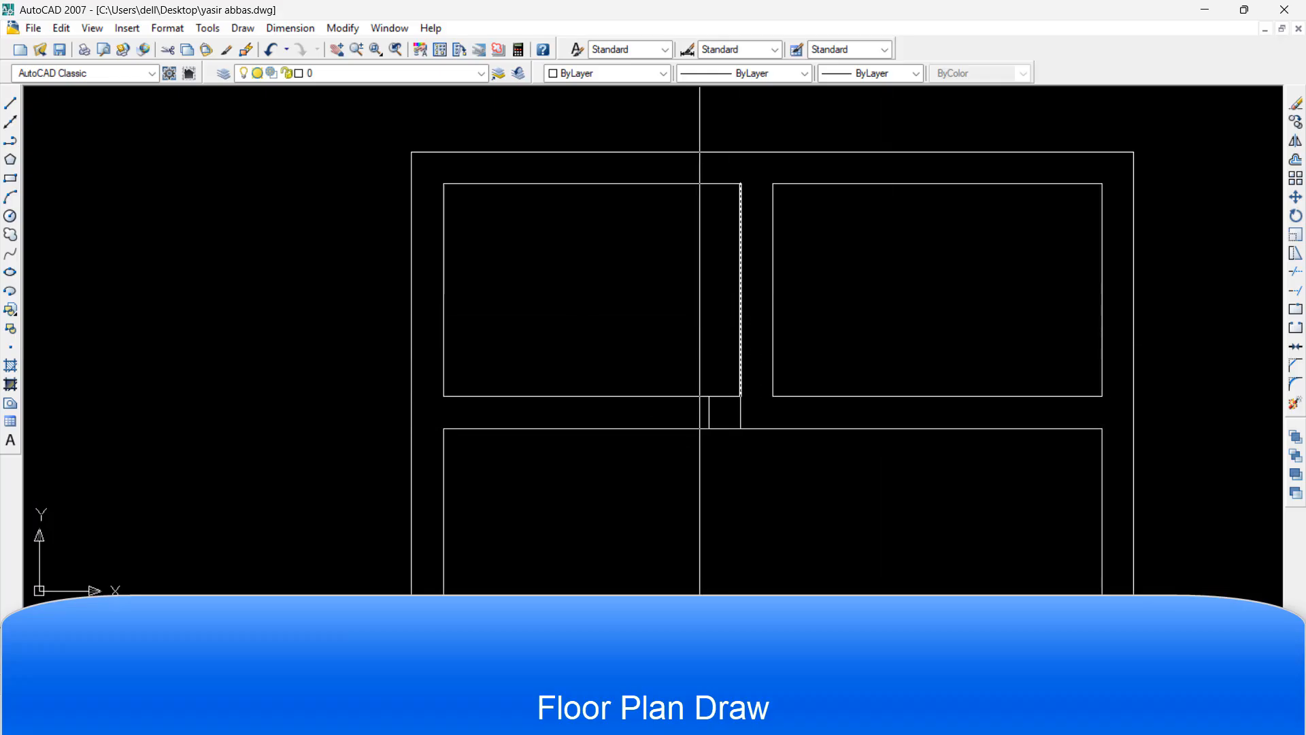
{"action": "key", "text": "Escape"}
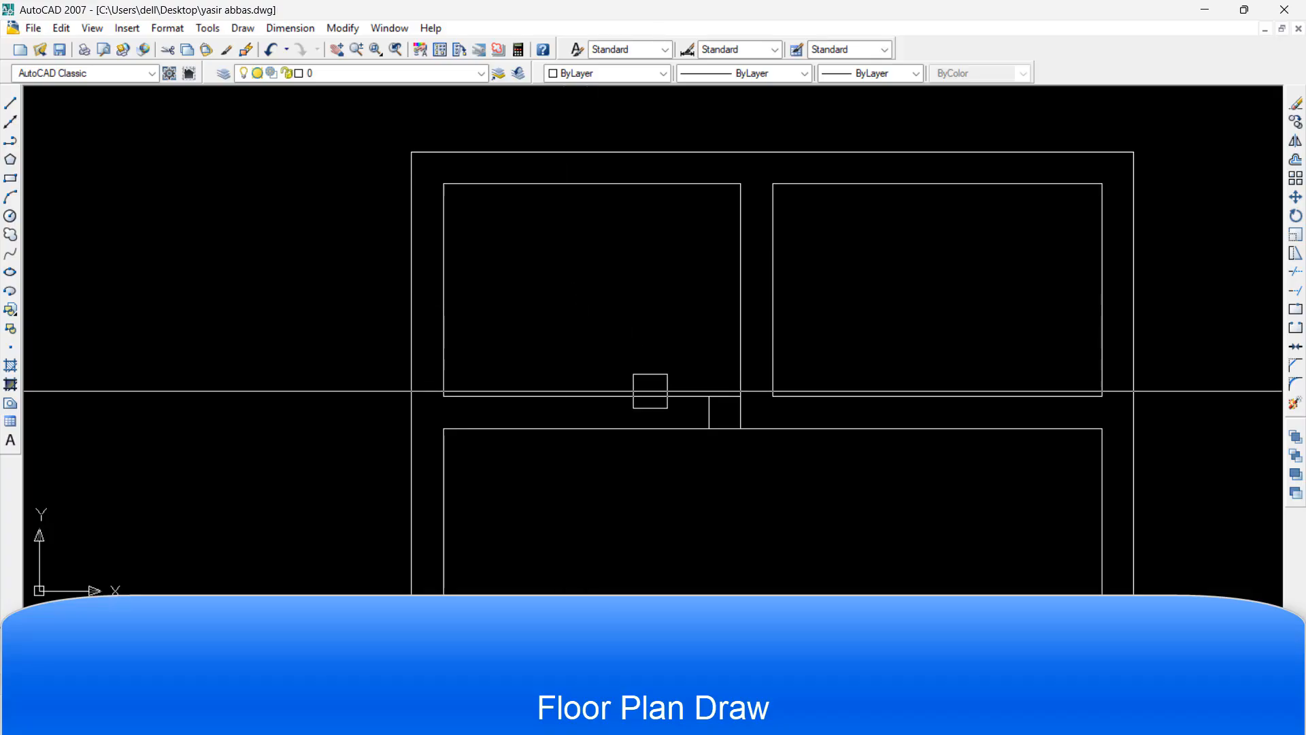
{"action": "left_click", "coordinate": [709, 427]}
{"action": "key", "text": "Delete"}
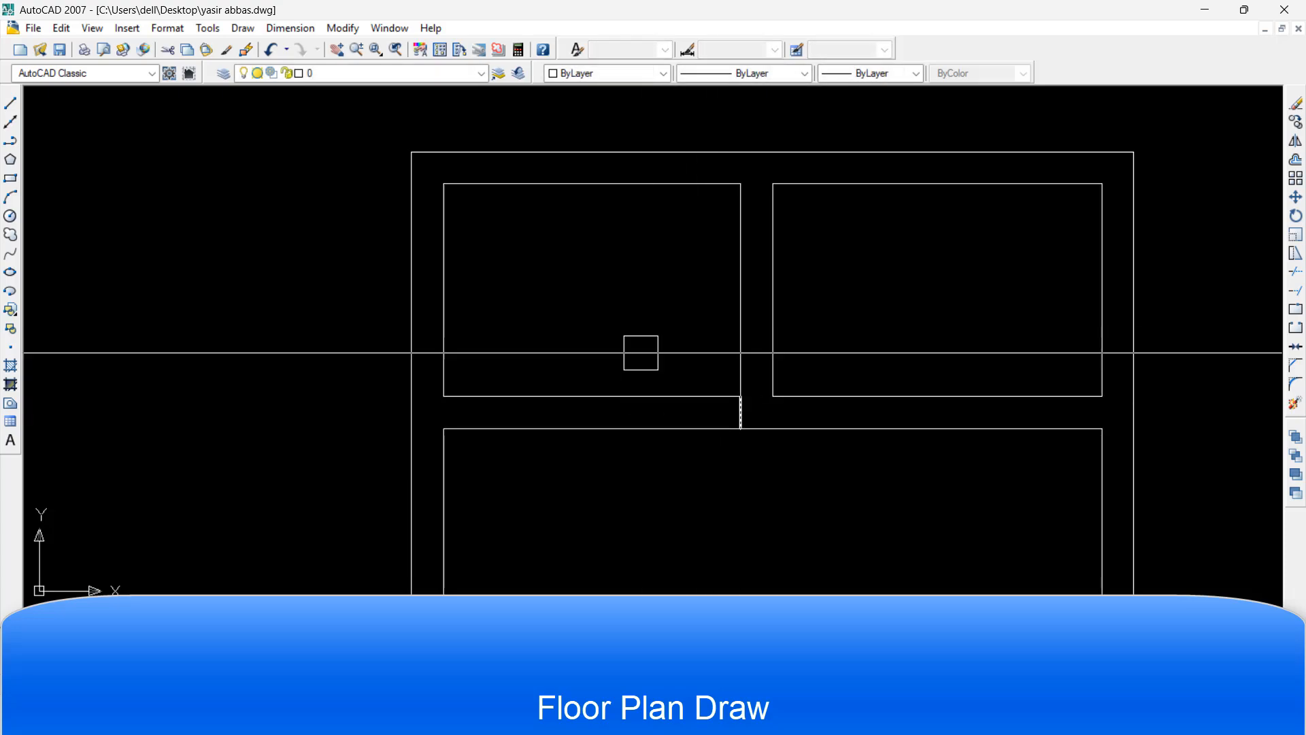
Offset the short line at the upper-left room's lower-right corner to the left within the cross wall
{"action": "type", "text": "l"}
{"action": "key", "text": "Return"}
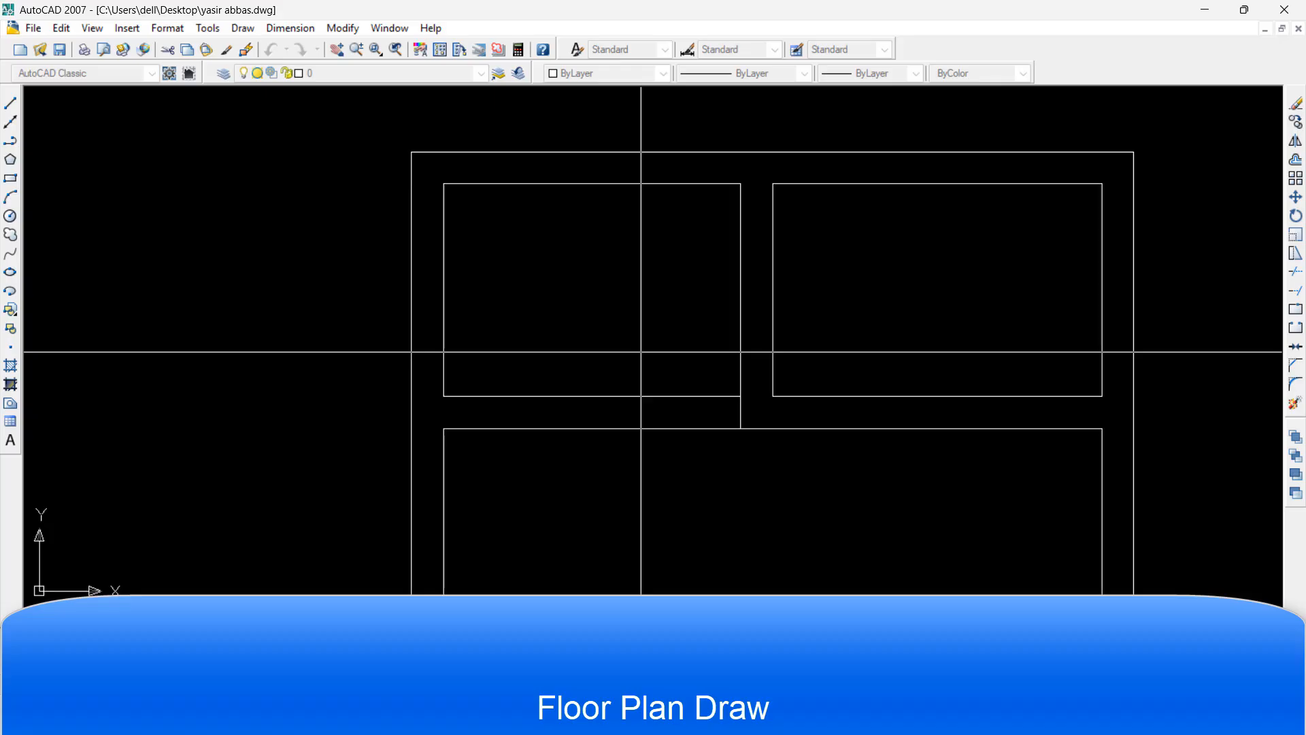
{"action": "key", "text": "Return"}
{"action": "left_click", "coordinate": [740, 413]}
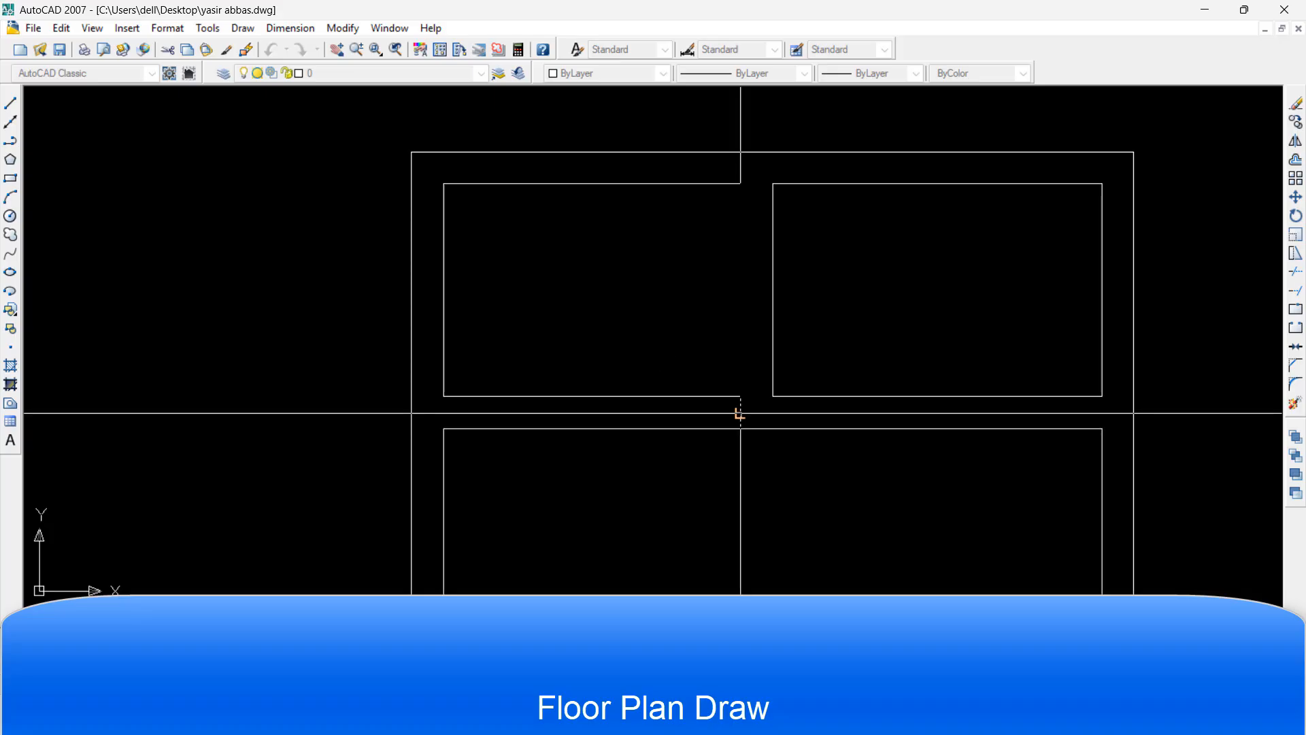
{"action": "left_click", "coordinate": [611, 411]}
{"action": "key", "text": "Escape"}
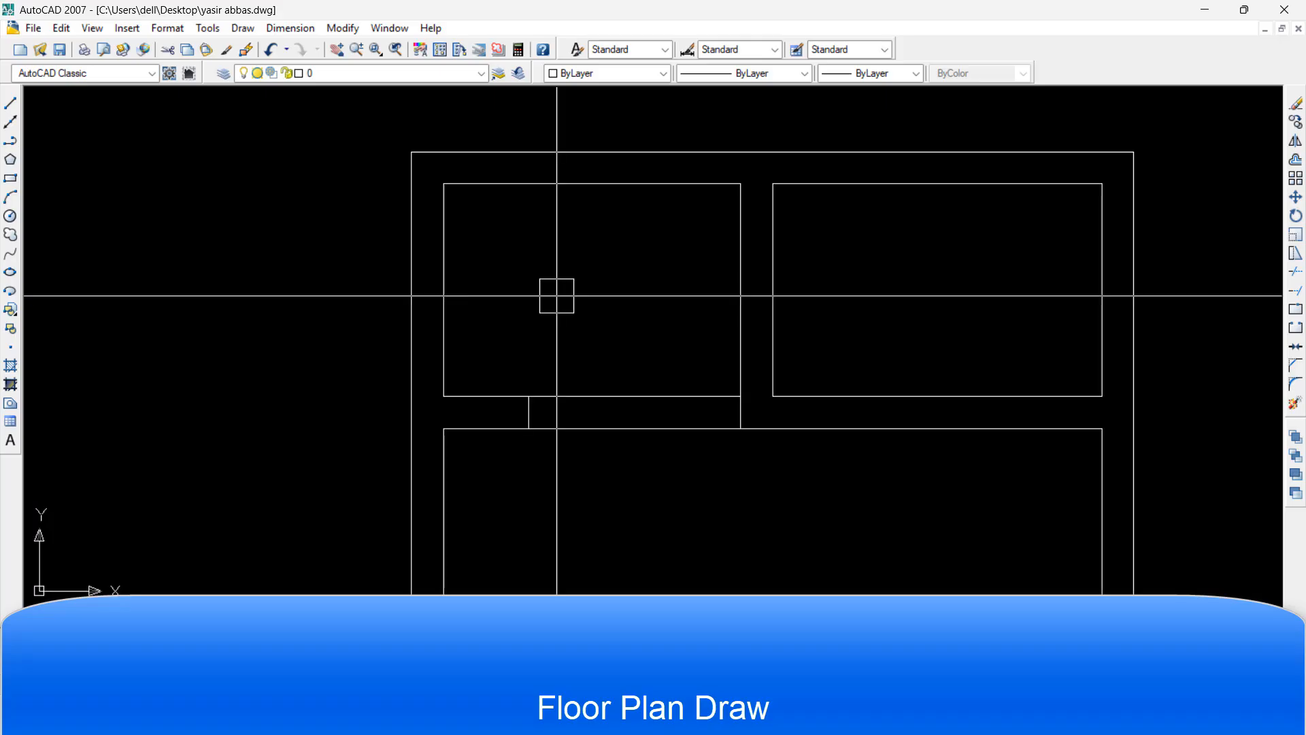
Draw a short vertical line across the cross wall from the upper-left room's lower-left corner to the lower cross wall line
{"action": "type", "text": "l"}
{"action": "key", "text": "Return"}
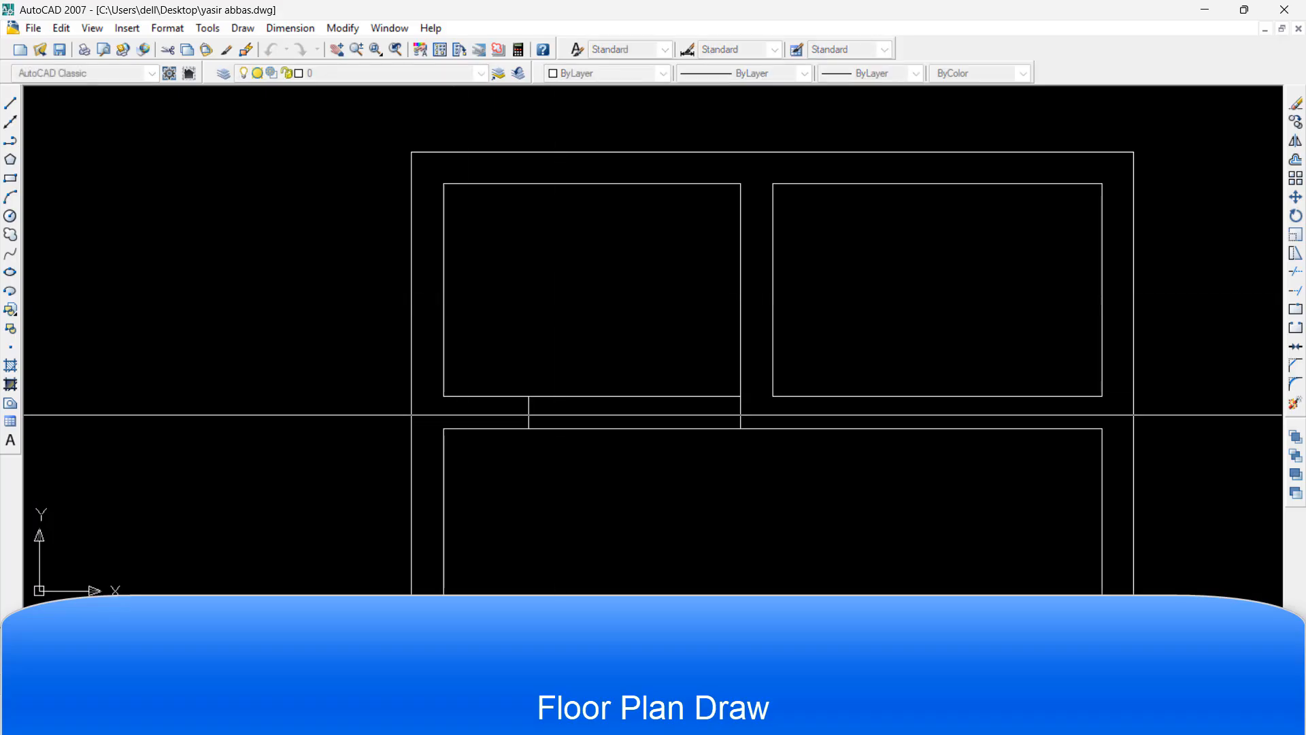
{"action": "left_click", "coordinate": [444, 396]}
{"action": "left_click", "coordinate": [444, 428]}
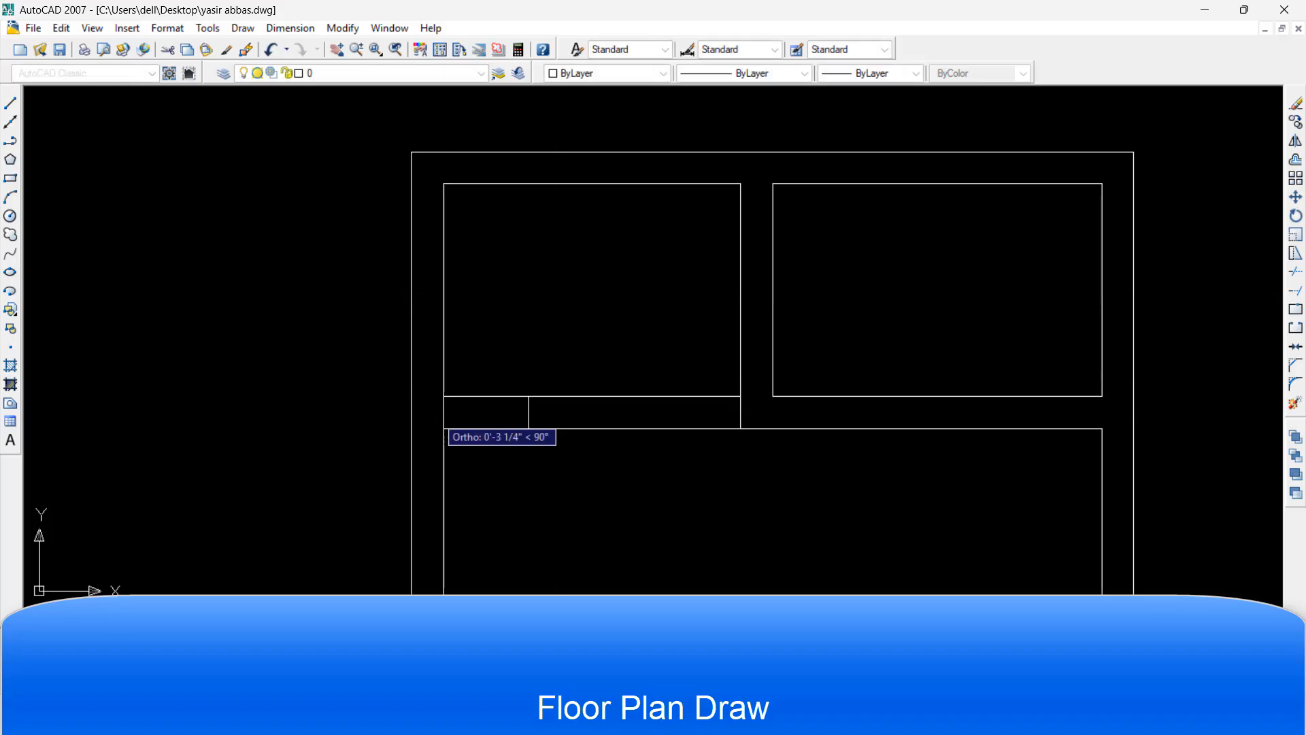
{"action": "key", "text": "Escape"}
Offset the short line at the upper-left room's lower-left corner to the right by the wall thickness and delete the original
{"action": "key", "text": "Return"}
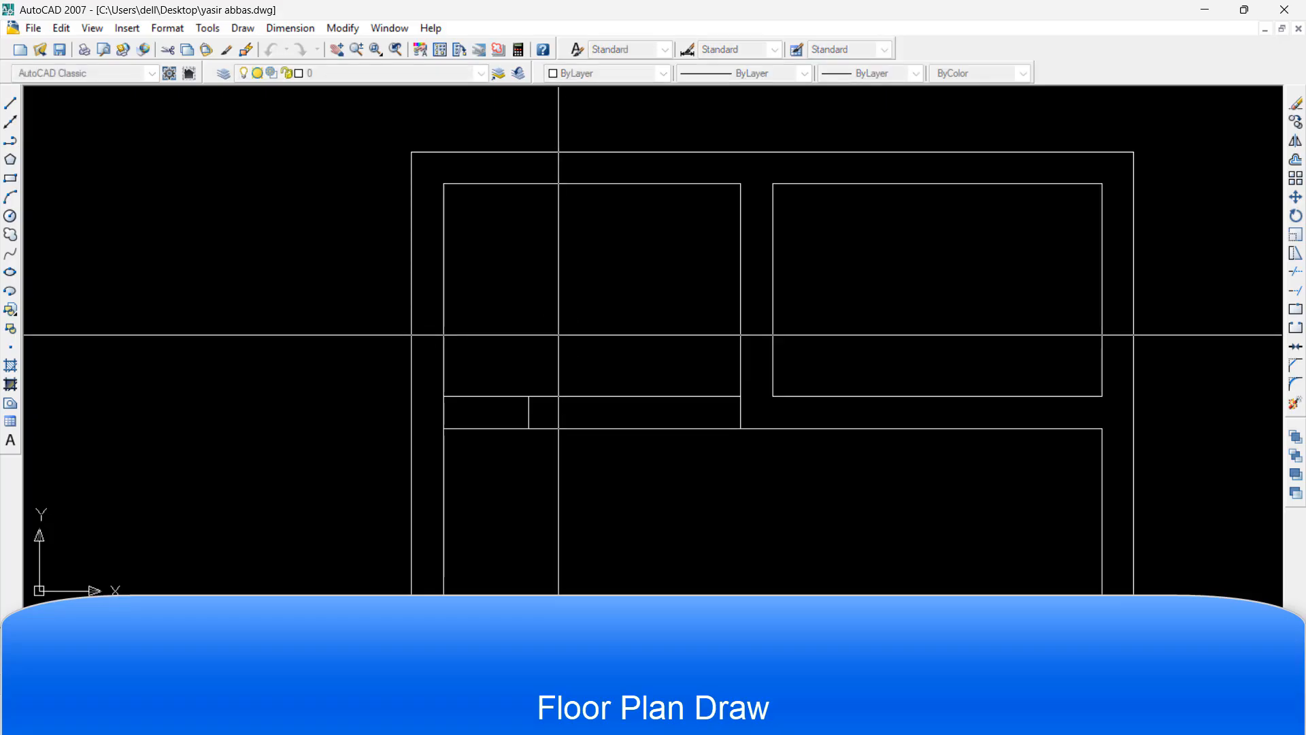
{"action": "key", "text": "Return"}
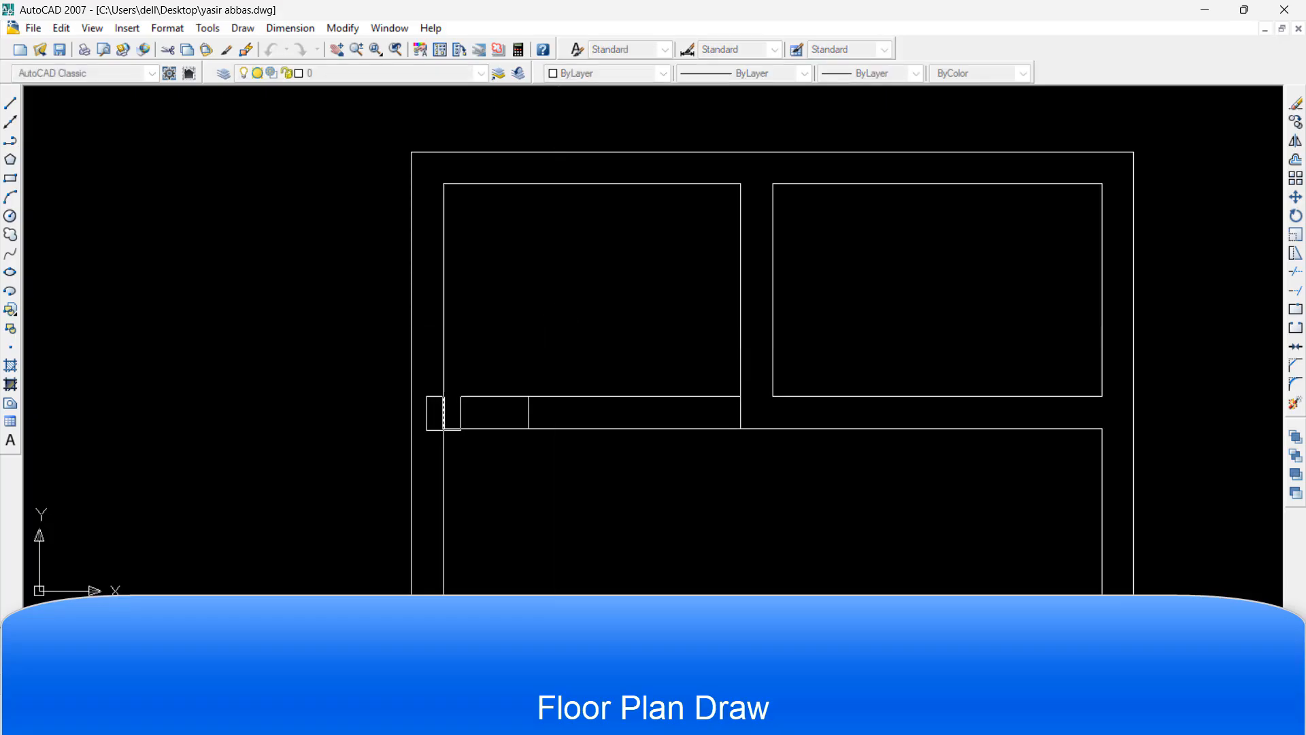
{"action": "left_click", "coordinate": [444, 413]}
{"action": "left_click", "coordinate": [515, 412]}
{"action": "key", "text": "Escape"}
{"action": "left_click", "coordinate": [450, 411]}
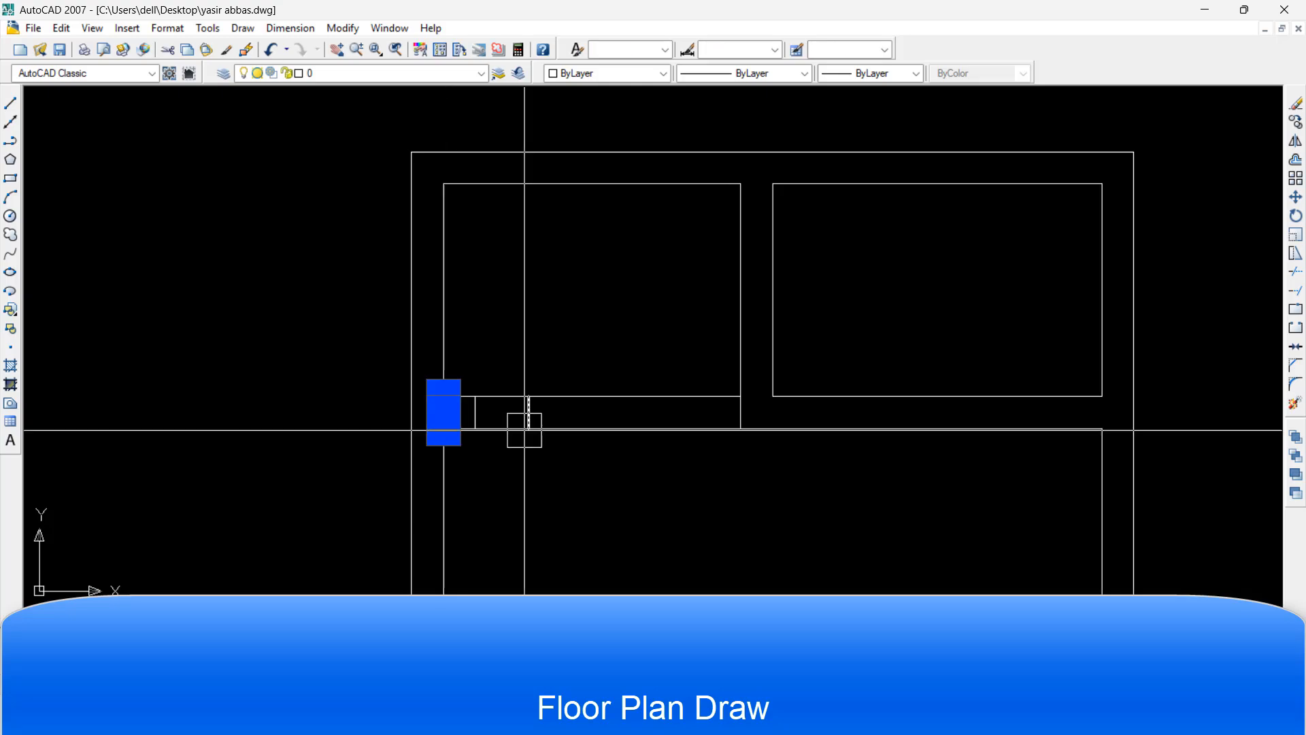
{"action": "key", "text": "Delete"}
Offset the leftmost short cross wall line to the right for the opening's other side, and delete the extra short line between the two
{"action": "scroll", "coordinate": [516, 355], "scroll_direction": "up", "scroll_amount": 2}
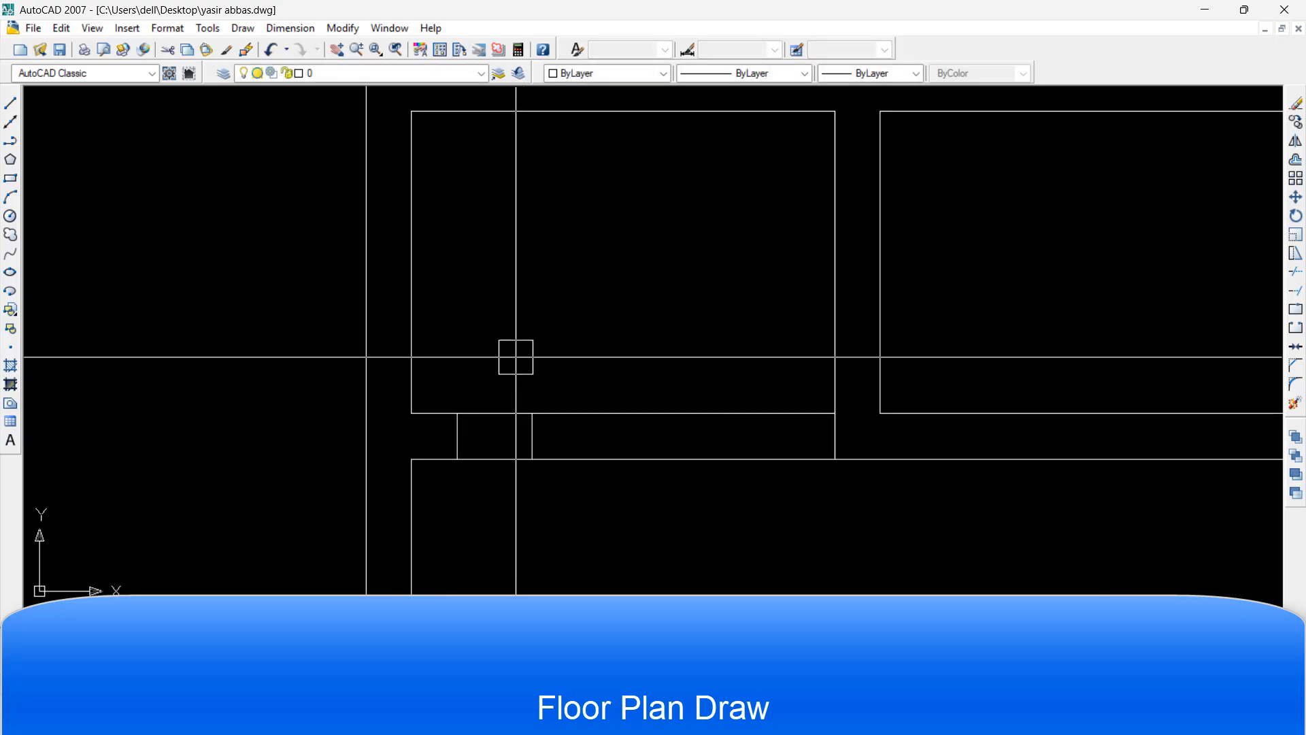
{"action": "type", "text": "o"}
{"action": "key", "text": "Return"}
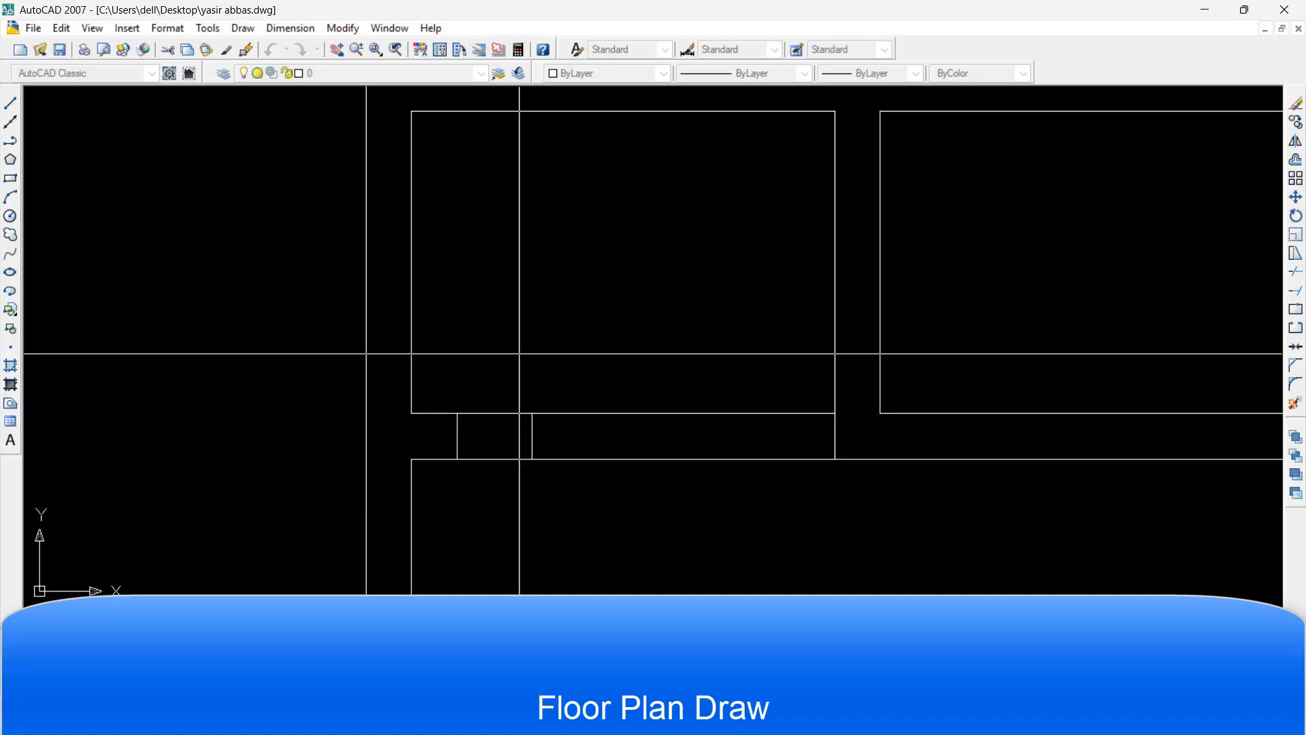
{"action": "key", "text": "Return"}
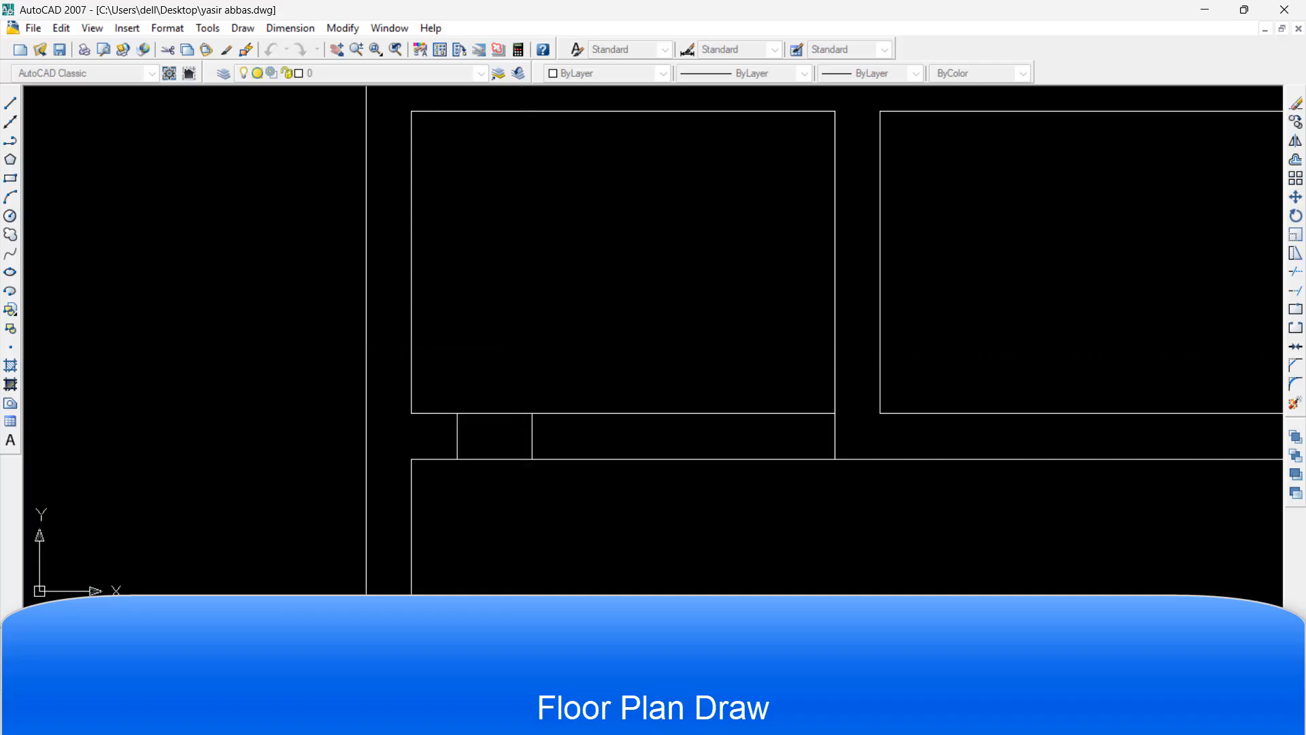
{"action": "left_click", "coordinate": [462, 437]}
{"action": "left_click", "coordinate": [610, 443]}
{"action": "key", "text": "Escape"}
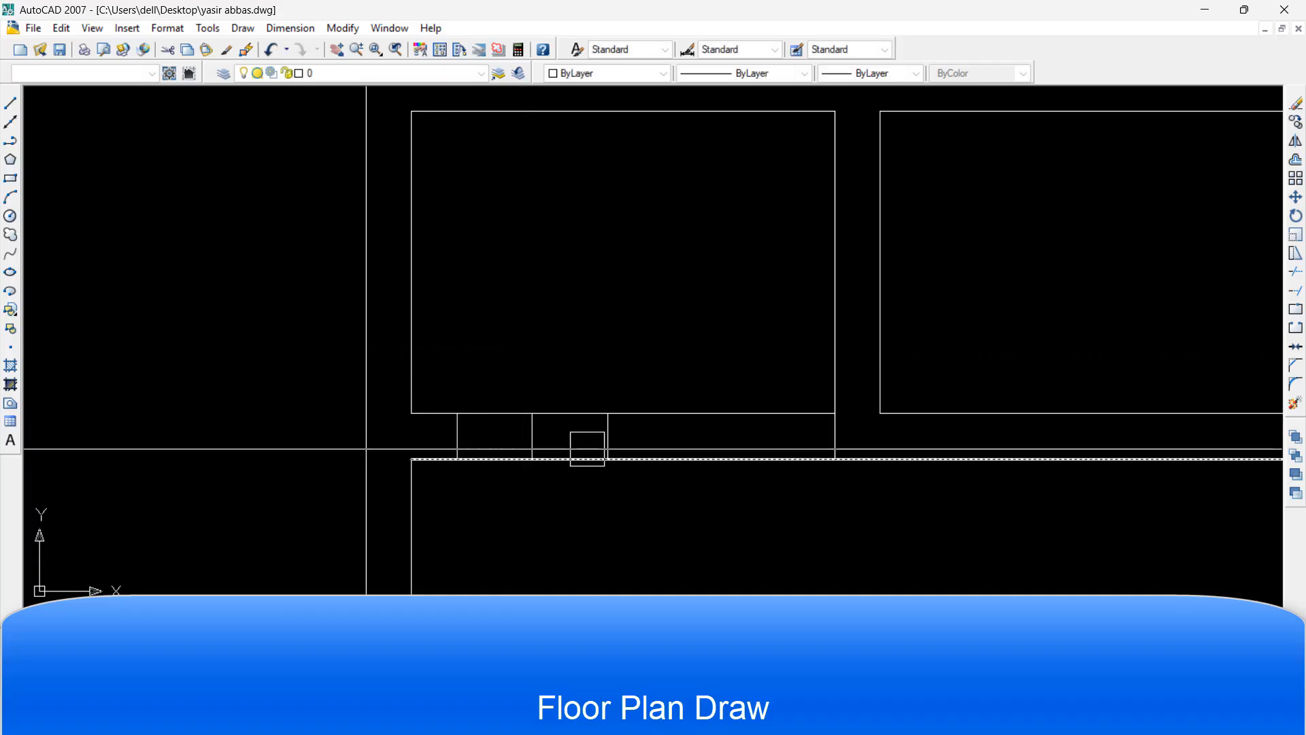
{"action": "left_click", "coordinate": [540, 442]}
{"action": "key", "text": "Delete"}
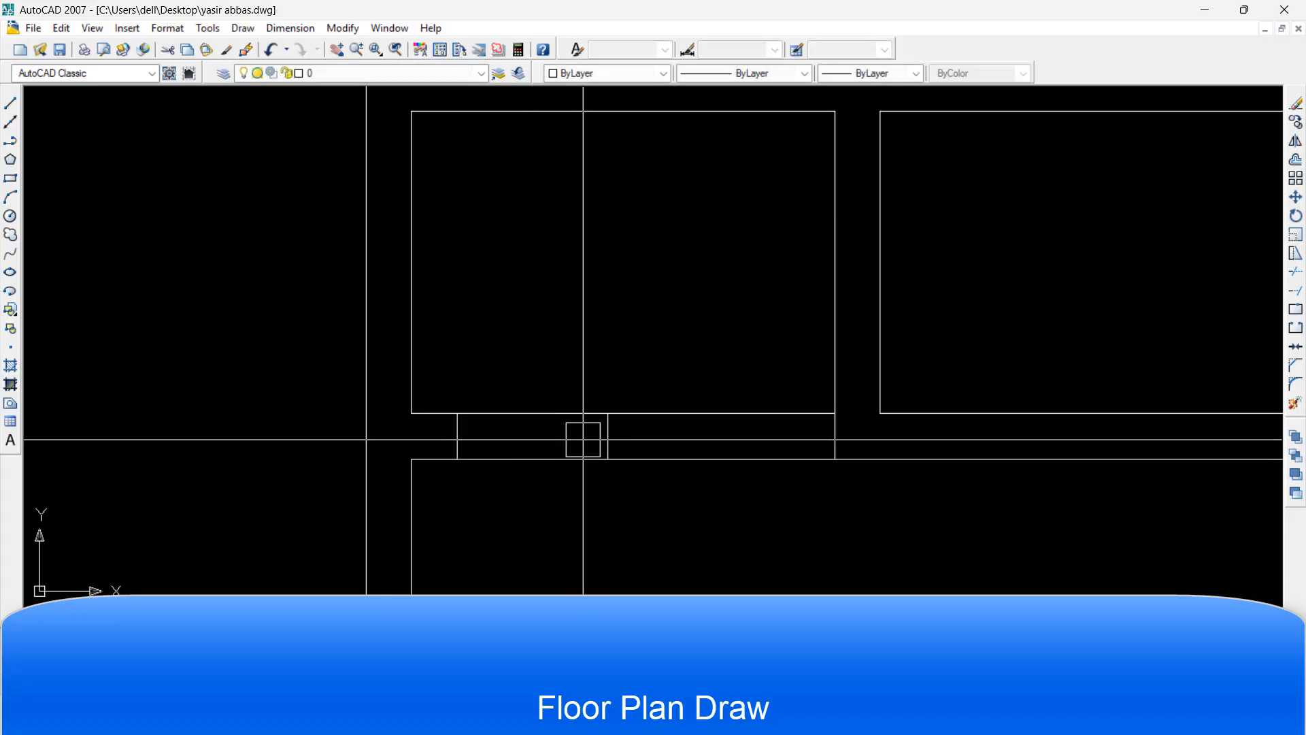
Trim both cross wall lines between the two short lines to open the doorway below the upper-left room
{"action": "type", "text": "tr"}
{"action": "key", "text": "Return"}
{"action": "key", "text": "Return"}
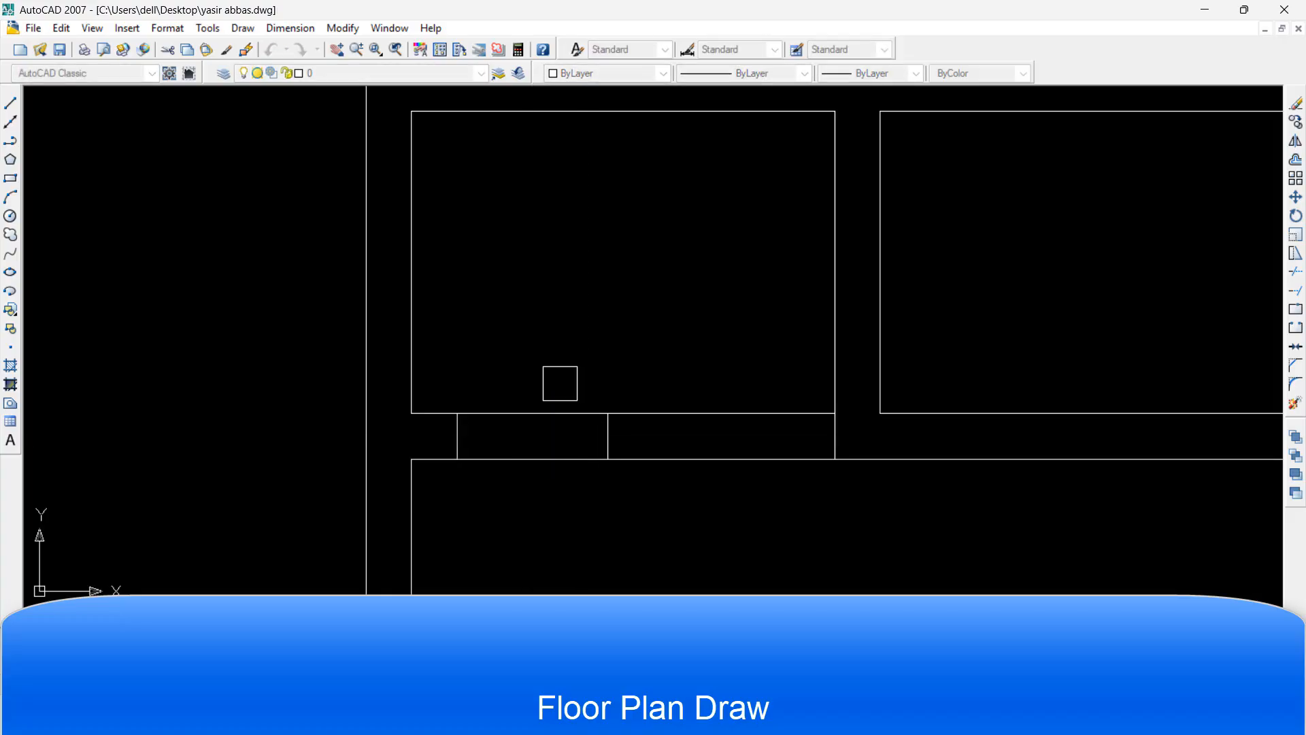
{"action": "left_click", "coordinate": [560, 384]}
{"action": "left_click", "coordinate": [522, 487]}
{"action": "key", "text": "Escape"}
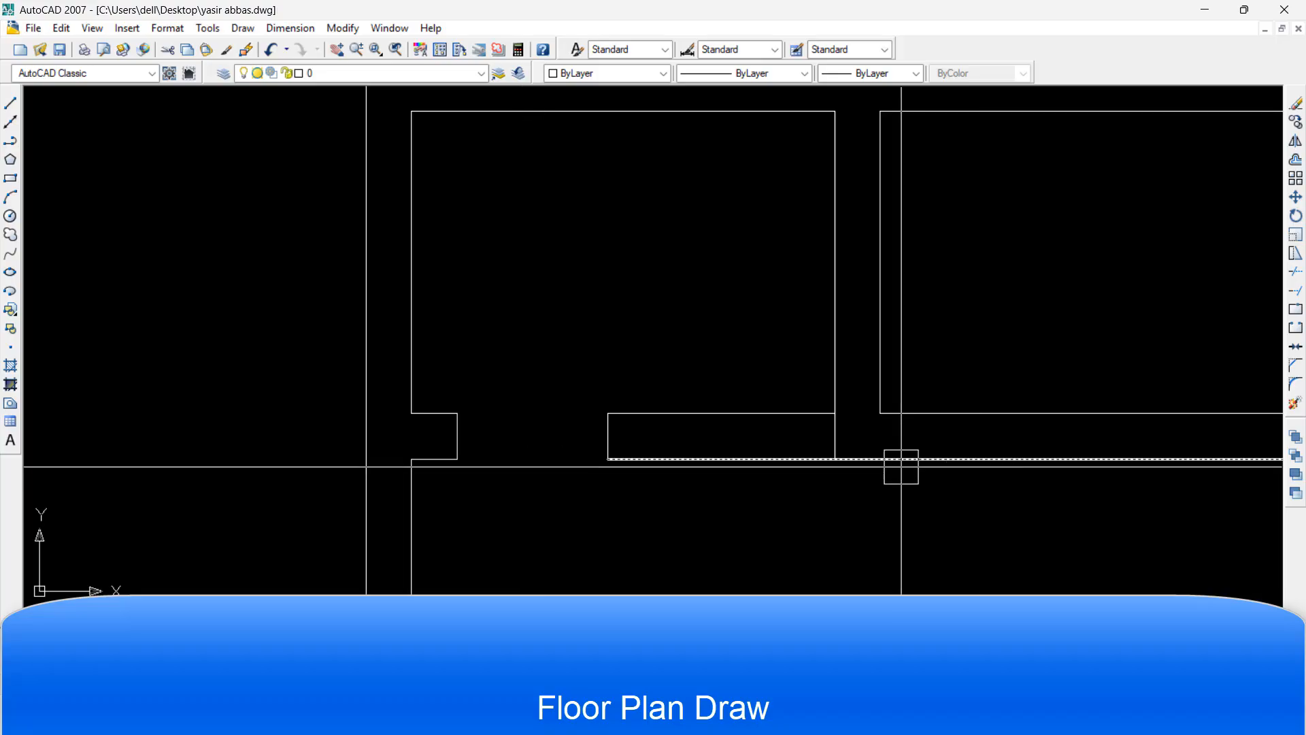
Erase the short vertical line across the cross wall at the upper-left room's lower-right corner
{"action": "type", "text": "e"}
{"action": "key", "text": "Return"}
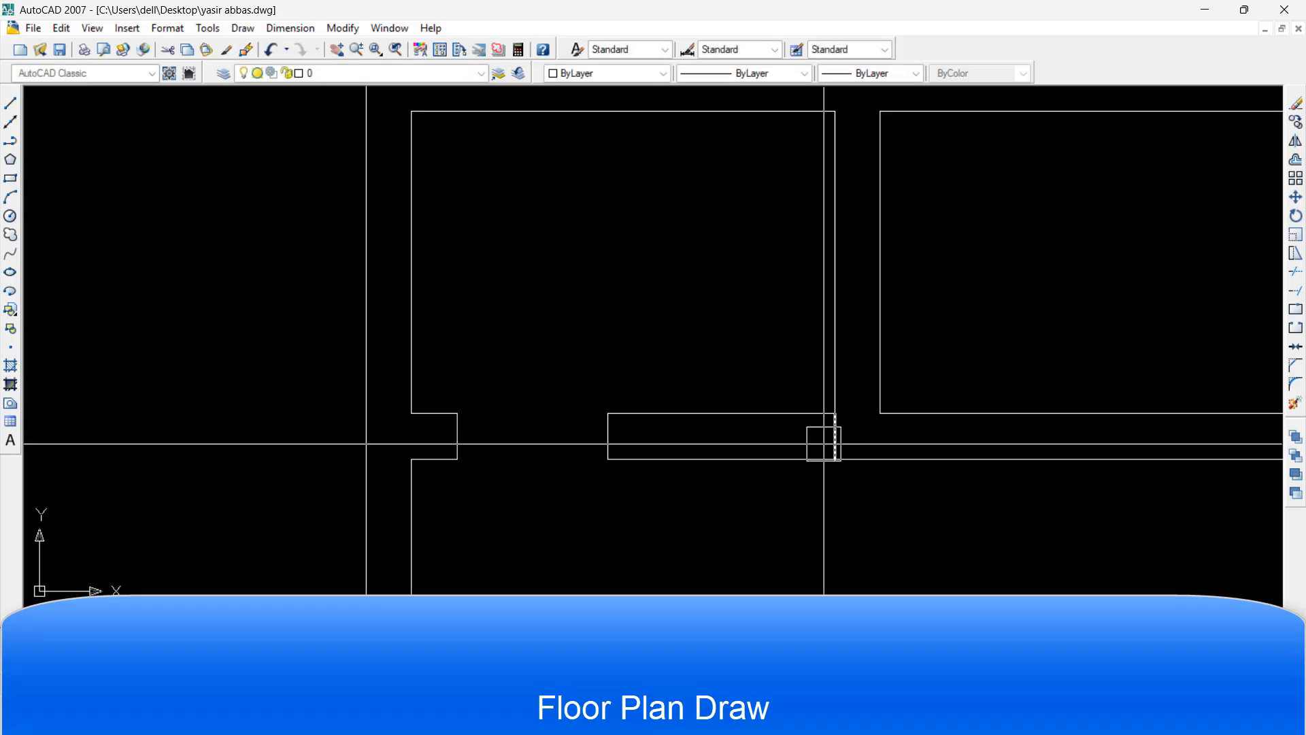
{"action": "left_click", "coordinate": [823, 443]}
{"action": "key", "text": "Return"}
Draw a short horizontal line across the top of the partition, joining the facing upper corners of the two upper rooms
{"action": "scroll", "coordinate": [844, 204], "scroll_direction": "down", "scroll_amount": 4}
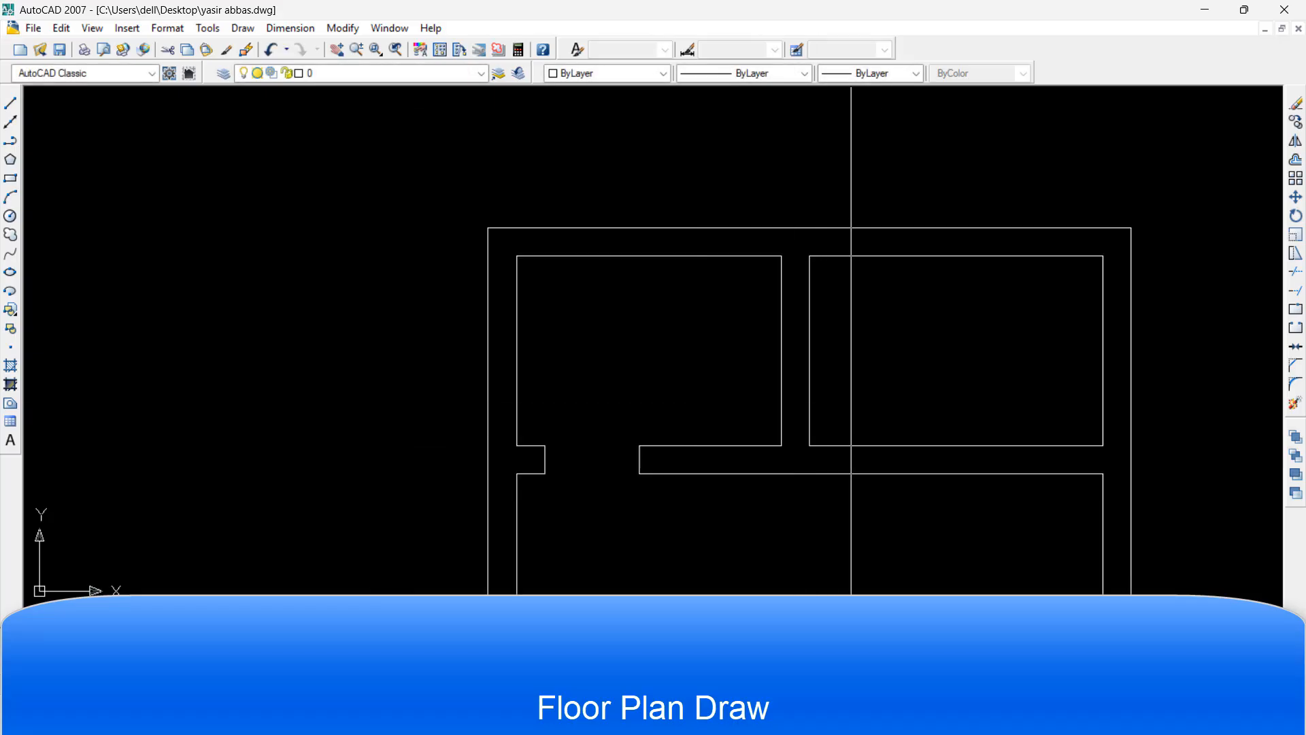
{"action": "scroll", "coordinate": [840, 198], "scroll_direction": "up", "scroll_amount": 2}
{"action": "scroll", "coordinate": [844, 200], "scroll_direction": "up", "scroll_amount": 2}
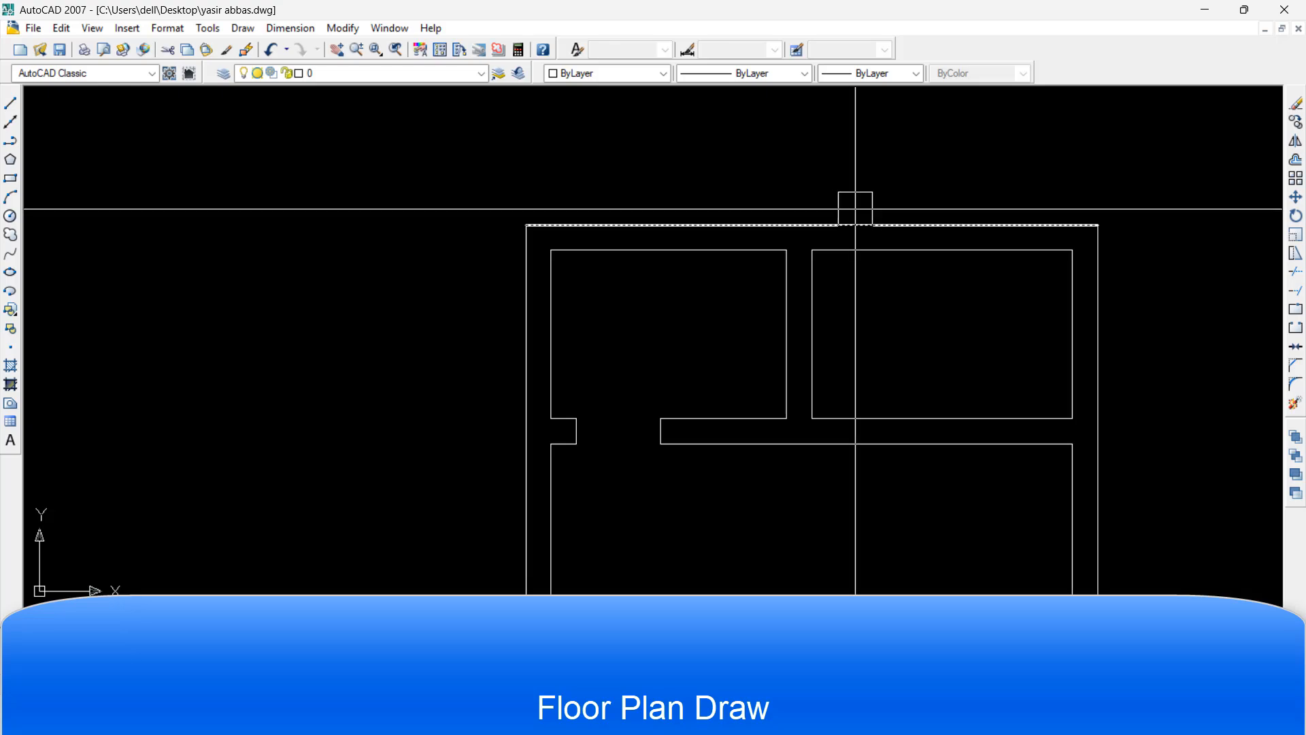
{"action": "middle_click_drag", "start_coordinate": [829, 228], "coordinate": [840, 211]}
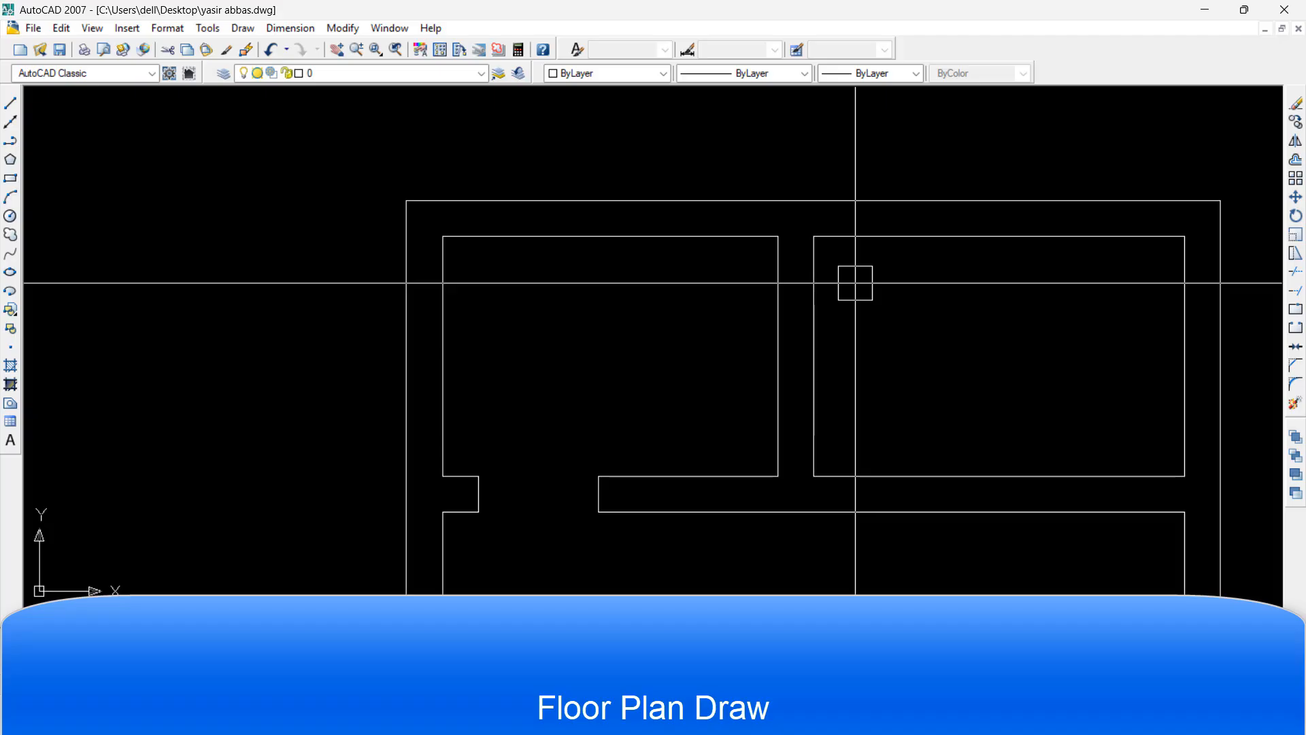
{"action": "type", "text": "l"}
{"action": "key", "text": "Return"}
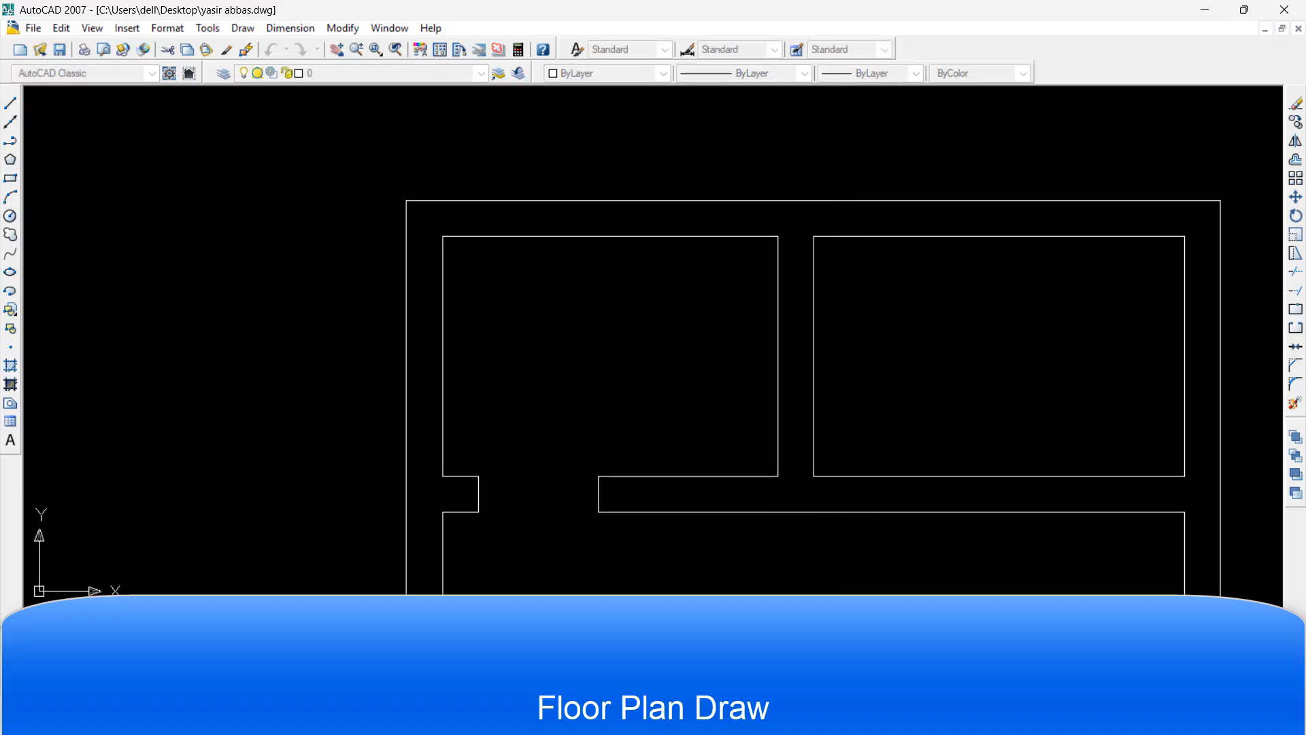
{"action": "left_click", "coordinate": [778, 236]}
{"action": "left_click", "coordinate": [813, 236]}
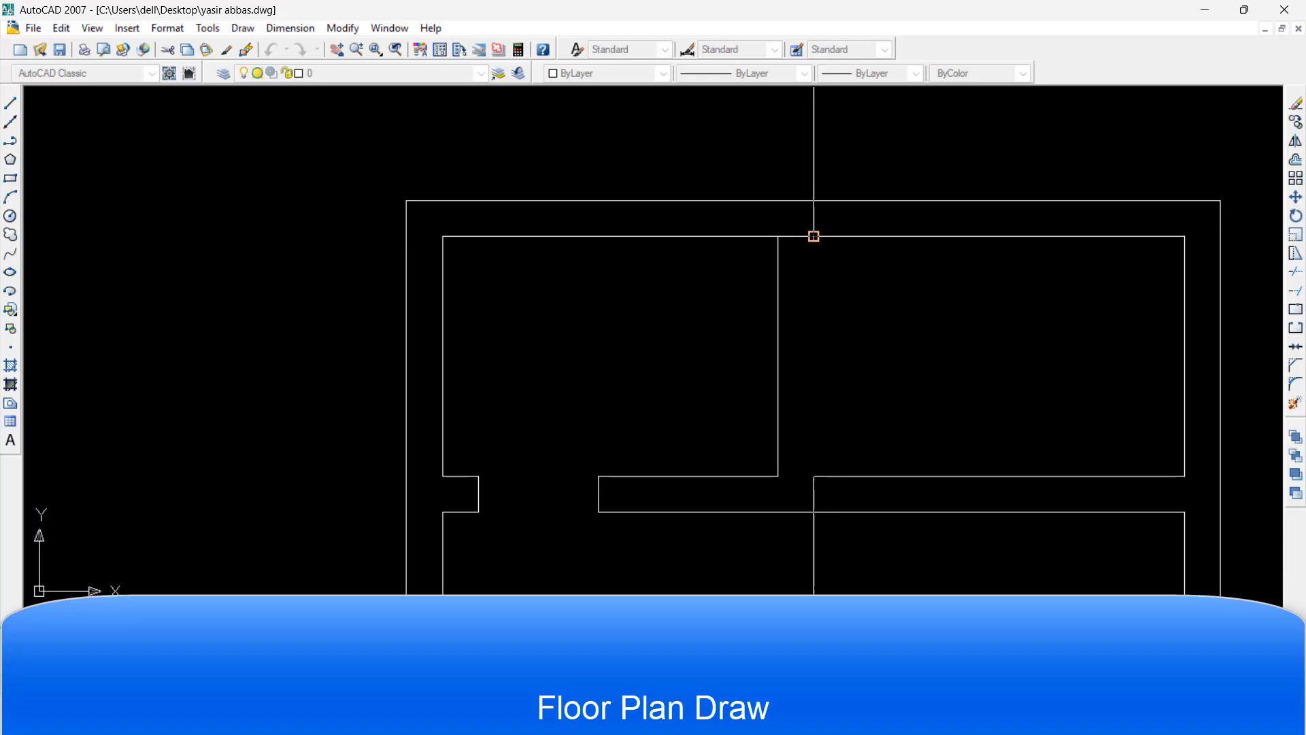
{"action": "key", "text": "Return"}
Offset the short line at the partition's top downward by the wall thickness and delete the original
{"action": "type", "text": "l"}
{"action": "key", "text": "Return"}
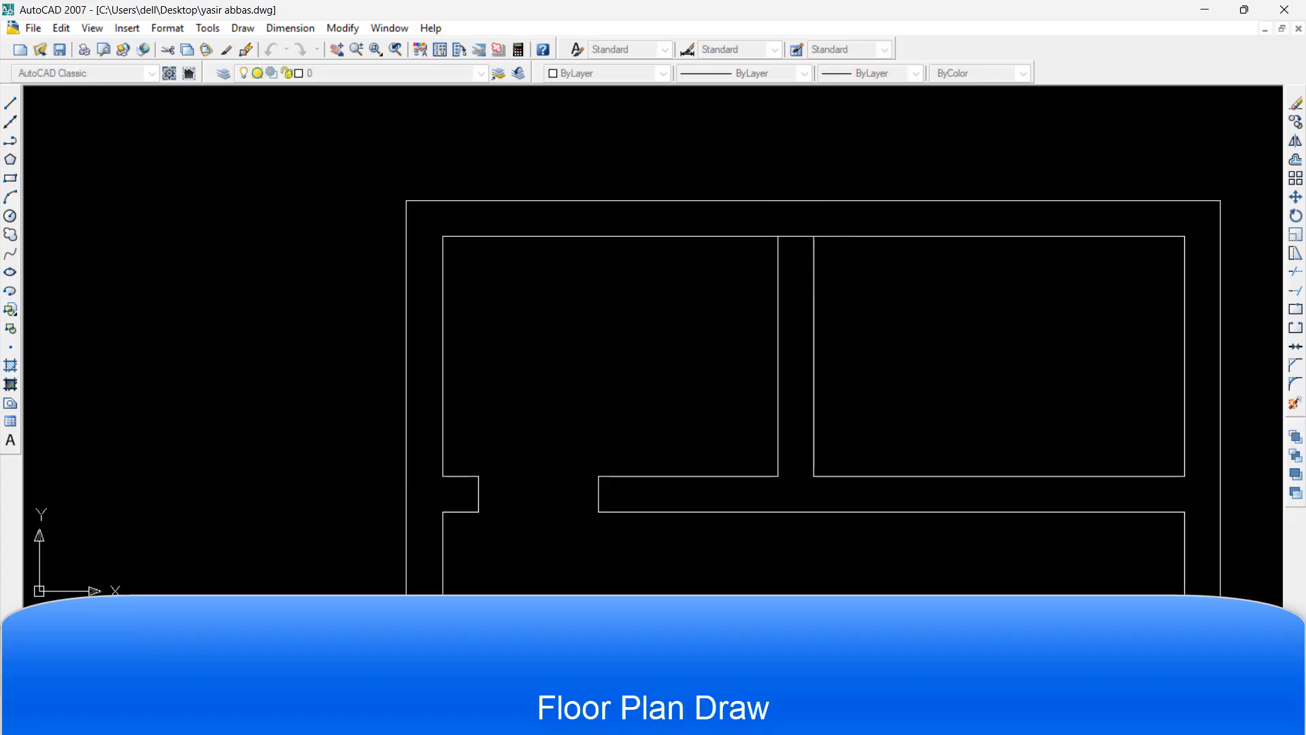
{"action": "key", "text": "Escape"}
{"action": "left_click", "coordinate": [794, 237]}
{"action": "key", "text": "Delete"}
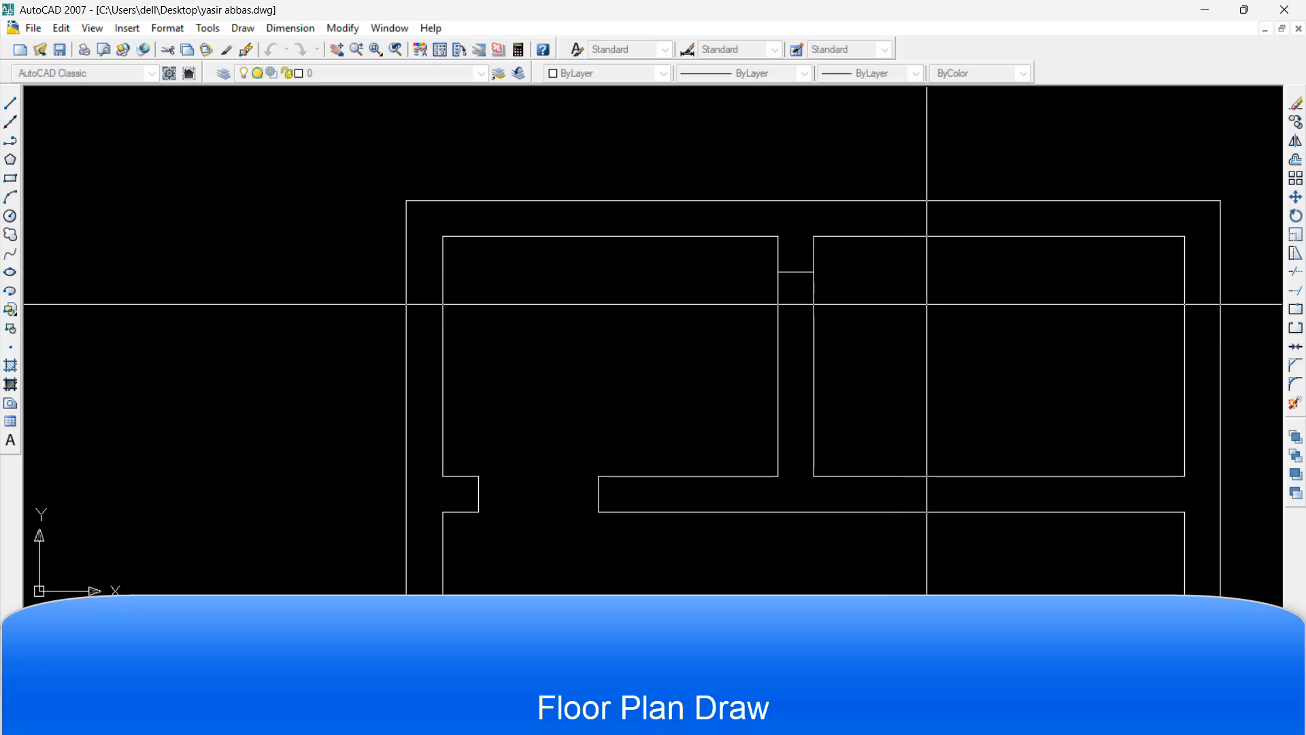
{"action": "key", "text": "Escape"}
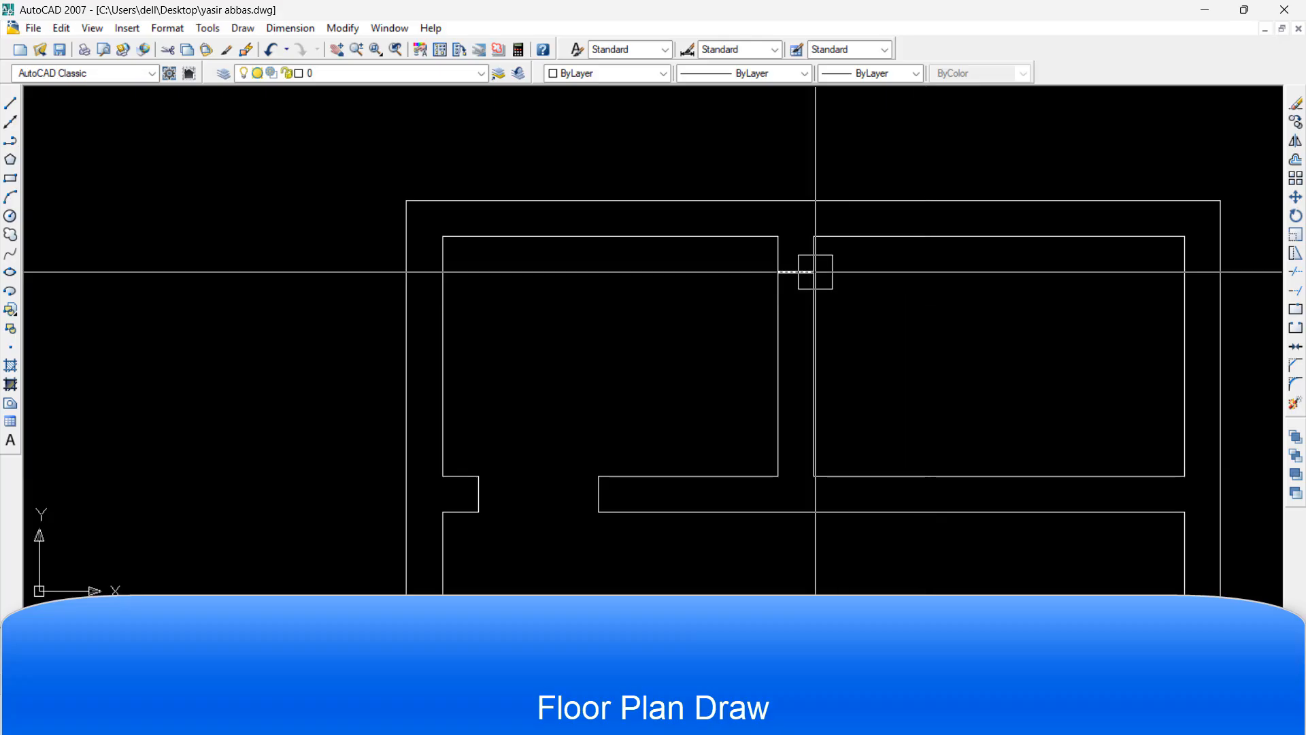
Delete the short horizontal line across the upper part of the partition
{"action": "left_click", "coordinate": [759, 253]}
{"action": "left_click", "coordinate": [832, 290]}
{"action": "key", "text": "Delete"}
Draw a short horizontal line across the partition between the two upper rooms at its midpoint
{"action": "key", "text": "l"}
{"action": "key", "text": "Return"}
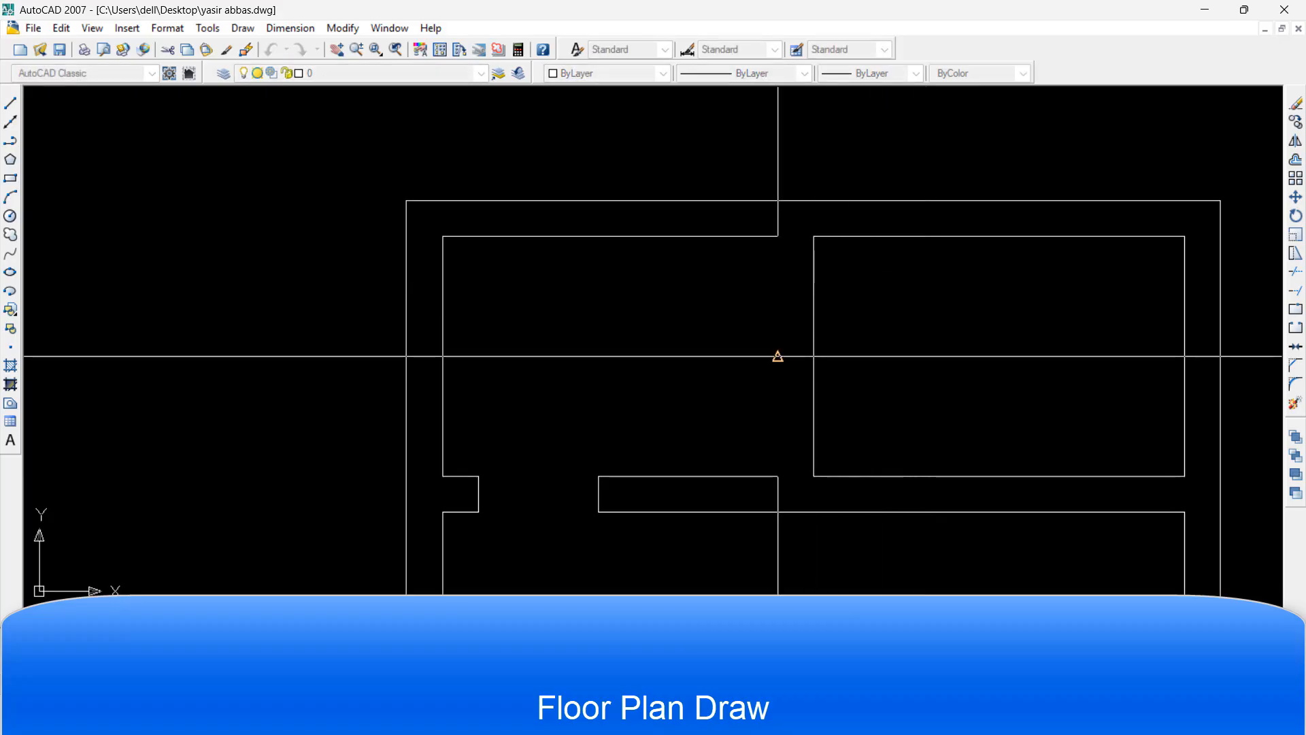
{"action": "left_click", "coordinate": [778, 355]}
{"action": "left_click", "coordinate": [813, 355]}
{"action": "key", "text": "Return"}
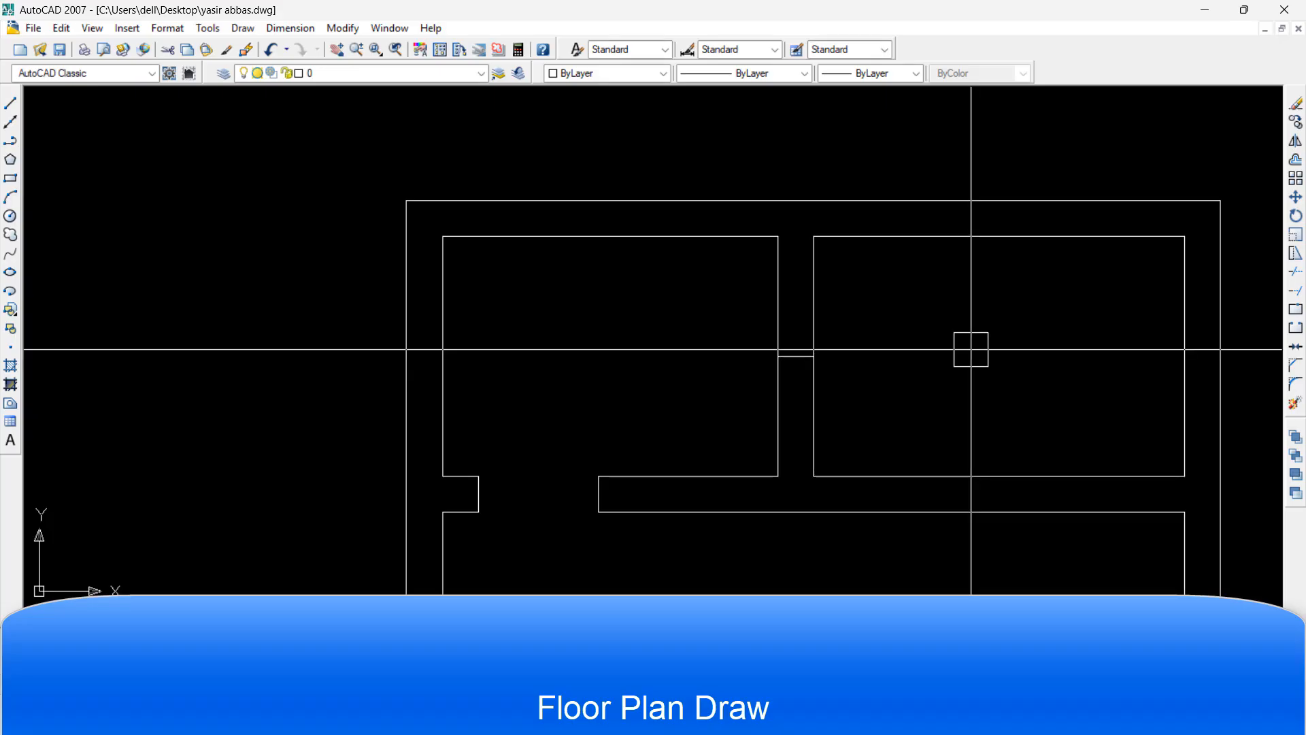
Offset the partition's midpoint line by equal distances up and down, and delete the middle line
{"action": "key", "text": "l"}
{"action": "key", "text": "Return"}
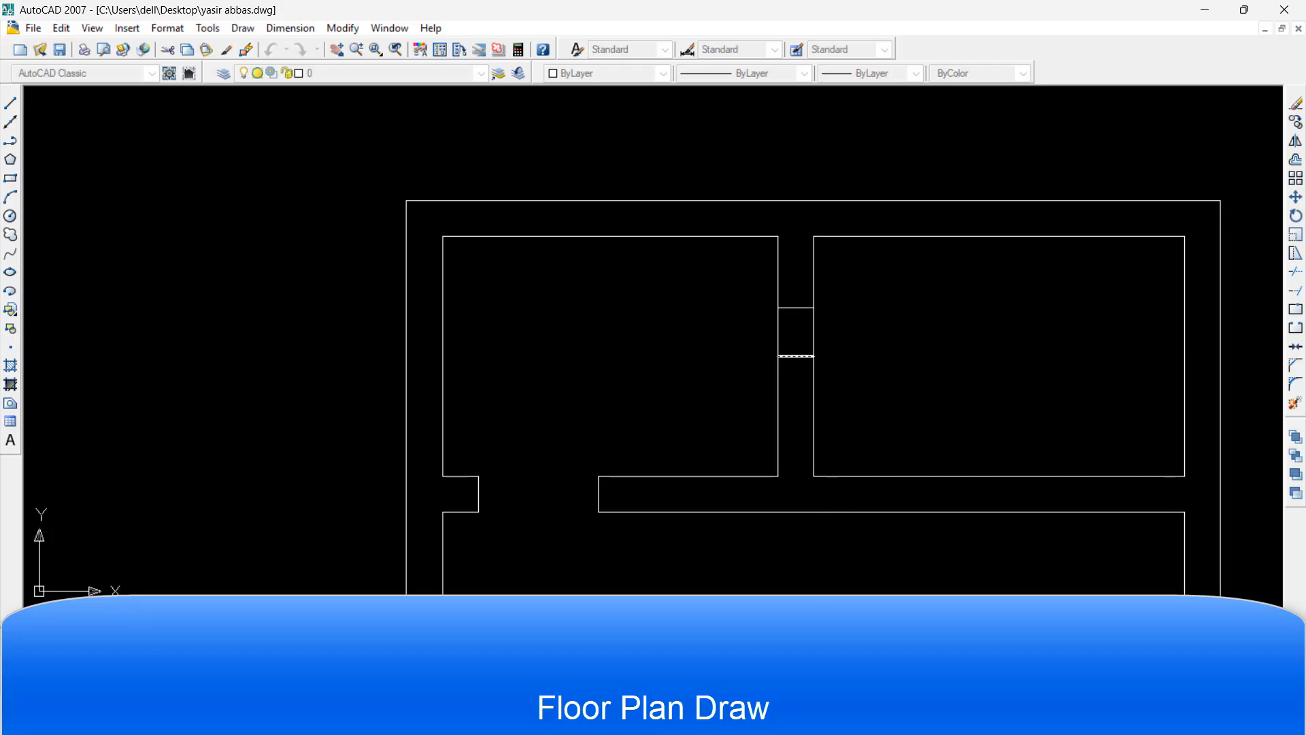
{"action": "key", "text": "Escape"}
{"action": "left_click", "coordinate": [797, 355]}
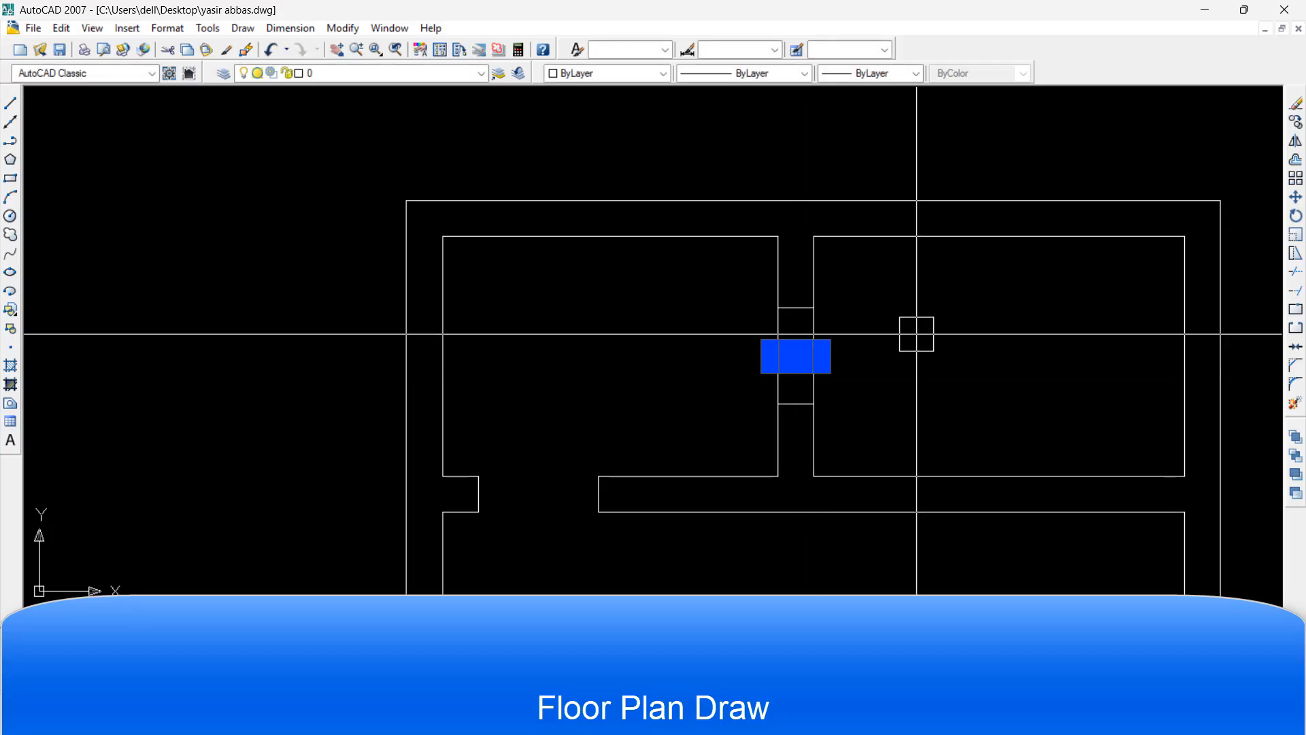
{"action": "key", "text": "Delete"}
Trim the partition lines between the two short horizontal lines and draw a vertical line joining the short lines' left ends
{"action": "left_click", "coordinate": [859, 368]}
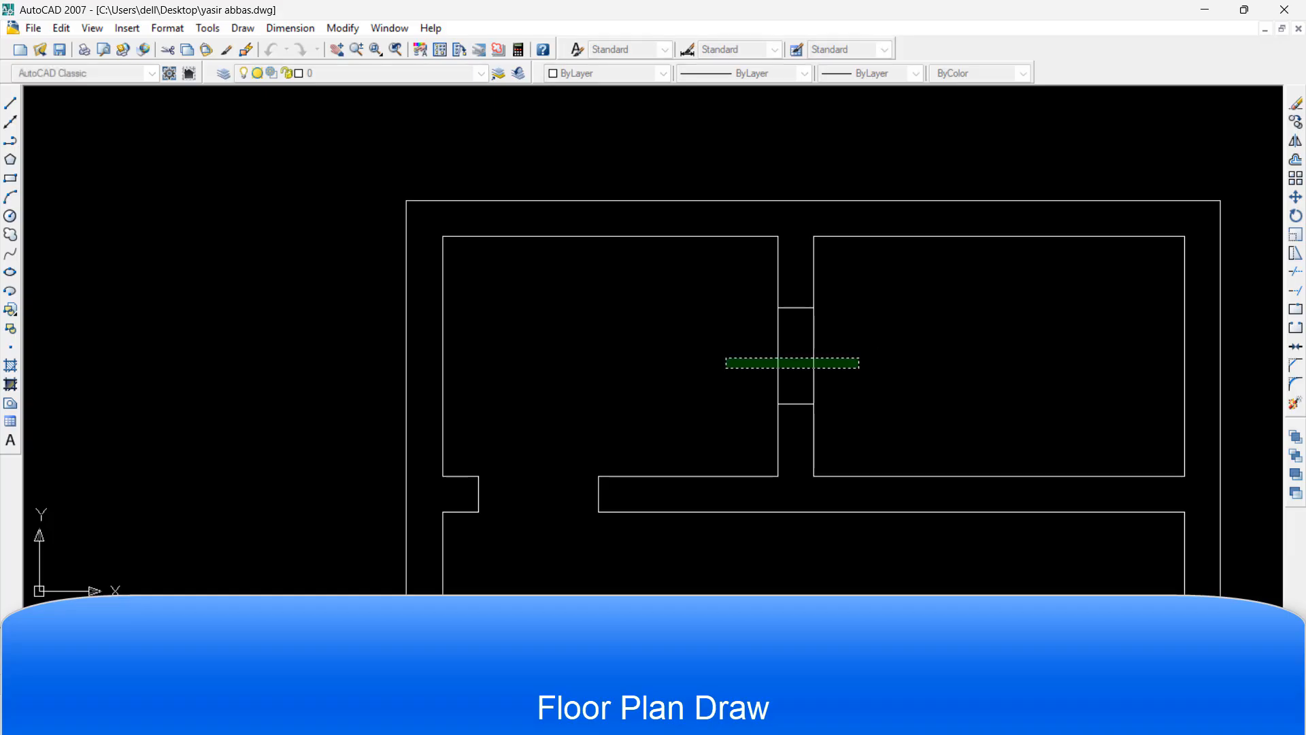
{"action": "key", "text": "Escape"}
{"action": "type", "text": "l"}
{"action": "key", "text": "Return"}
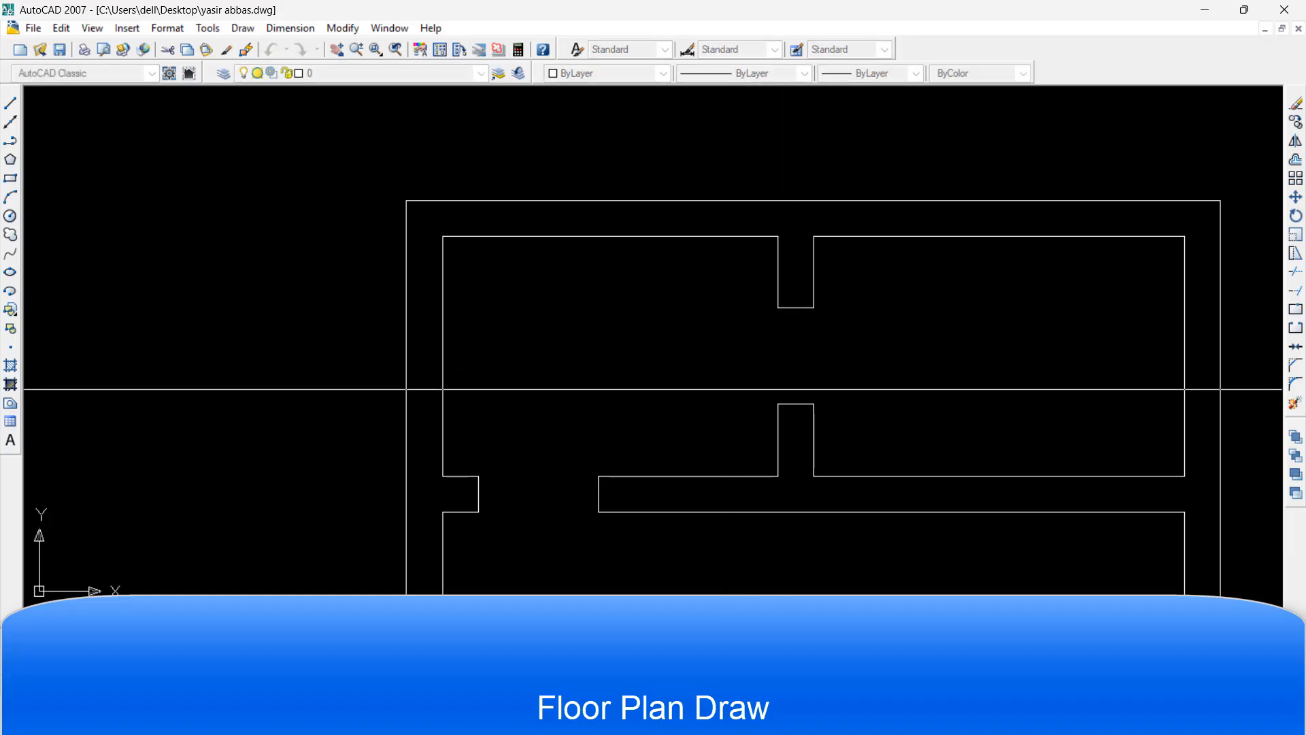
{"action": "left_click", "coordinate": [778, 403]}
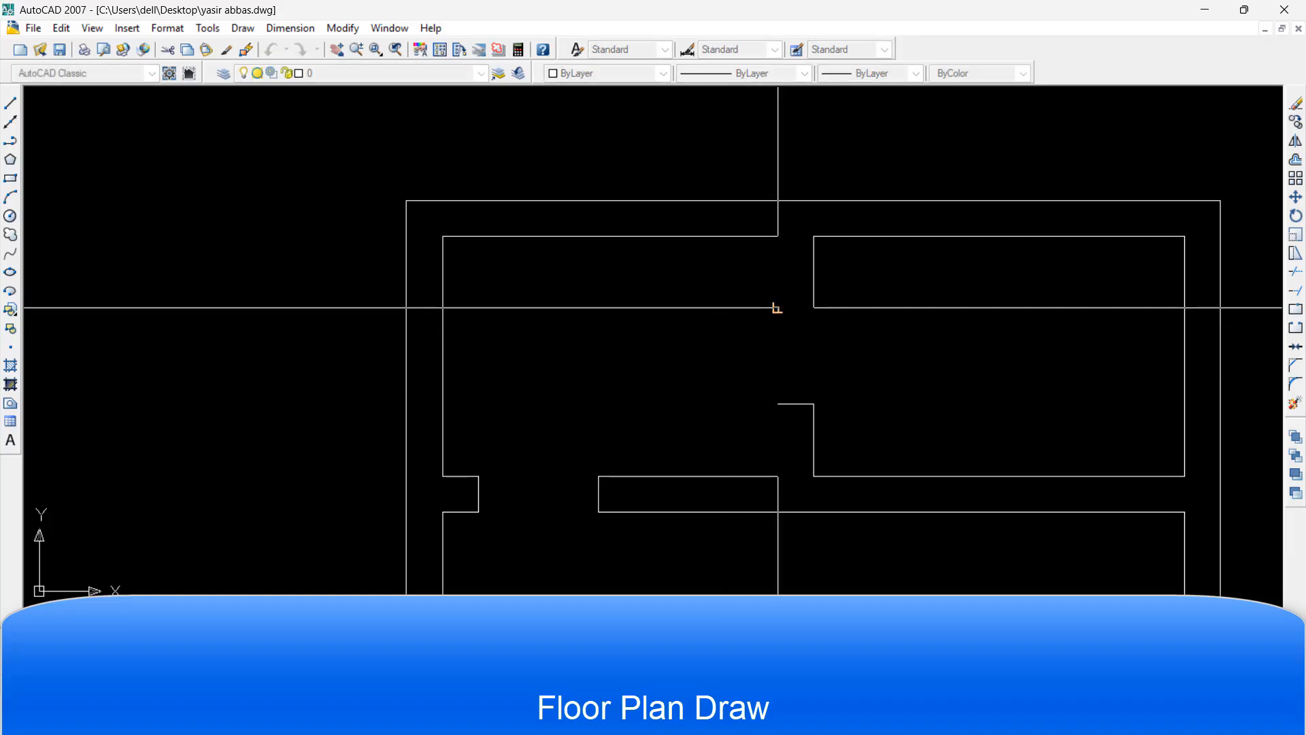
{"action": "left_click", "coordinate": [778, 308]}
{"action": "key", "text": "Return"}
Offset the opening's left vertical line to the right by the wall thickness to close the opening's other side
{"action": "type", "text": "o"}
{"action": "key", "text": "Return"}
{"action": "key", "text": "Return"}
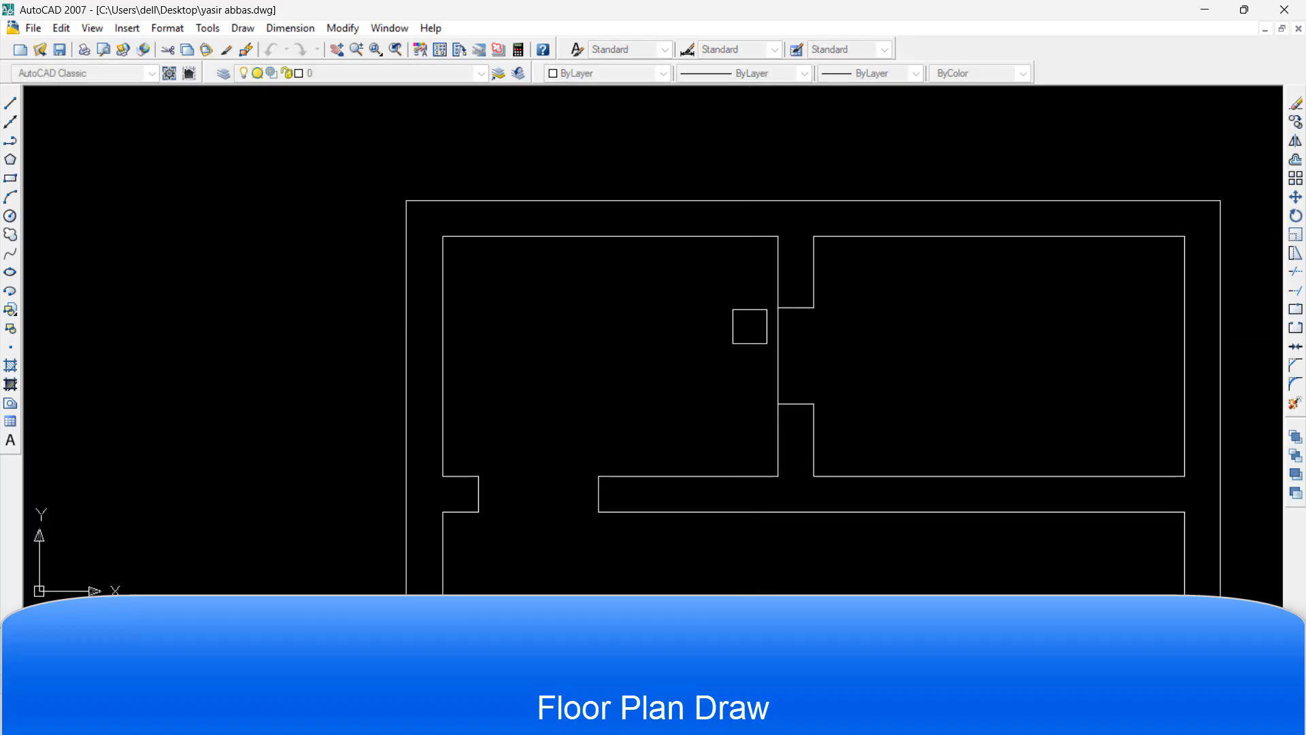
{"action": "left_click", "coordinate": [874, 353]}
{"action": "key", "text": "Return"}
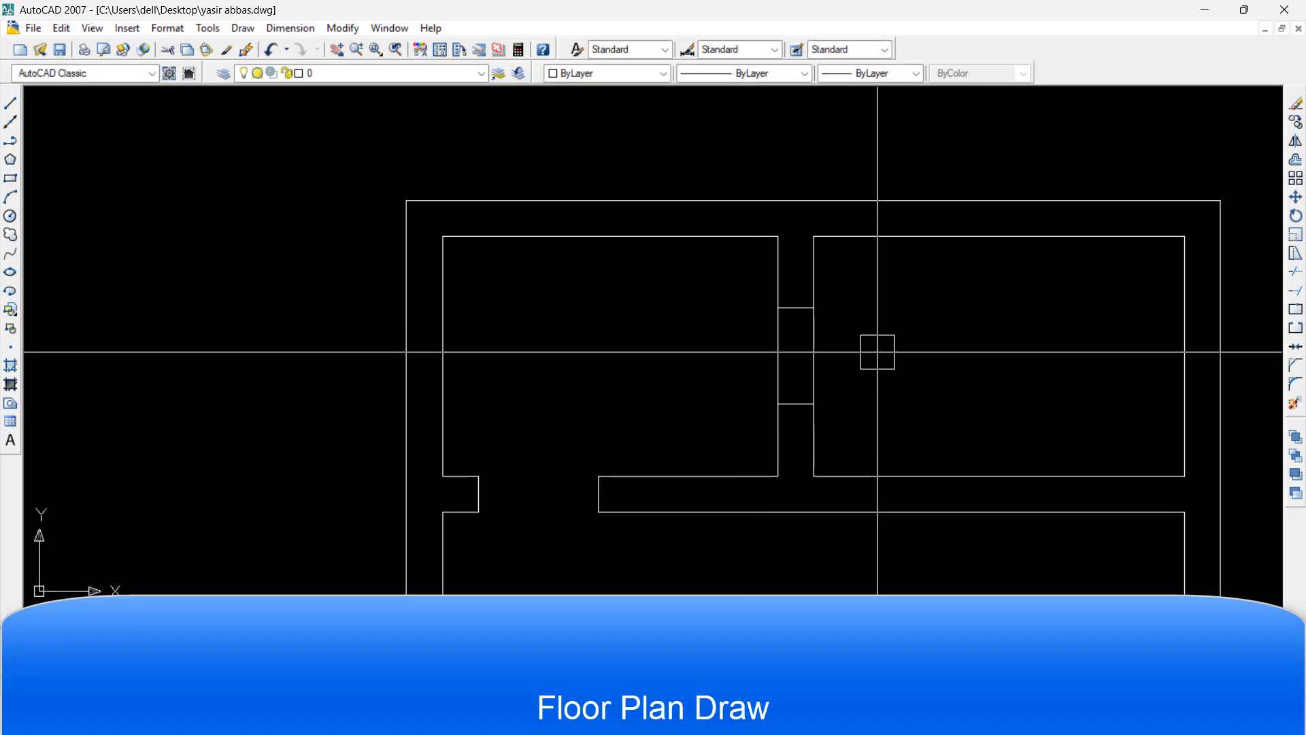
{"action": "key", "text": "Return"}
{"action": "key", "text": "Return"}
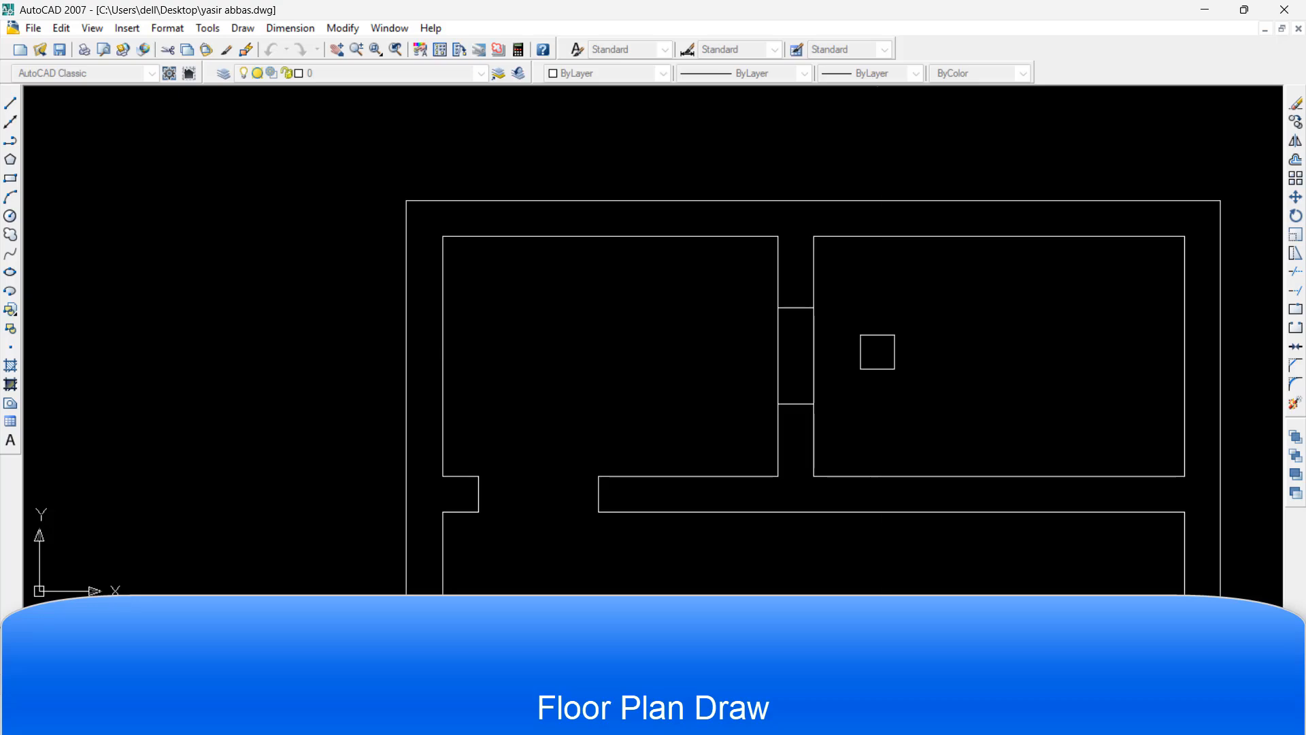
{"action": "left_click", "coordinate": [794, 341]}
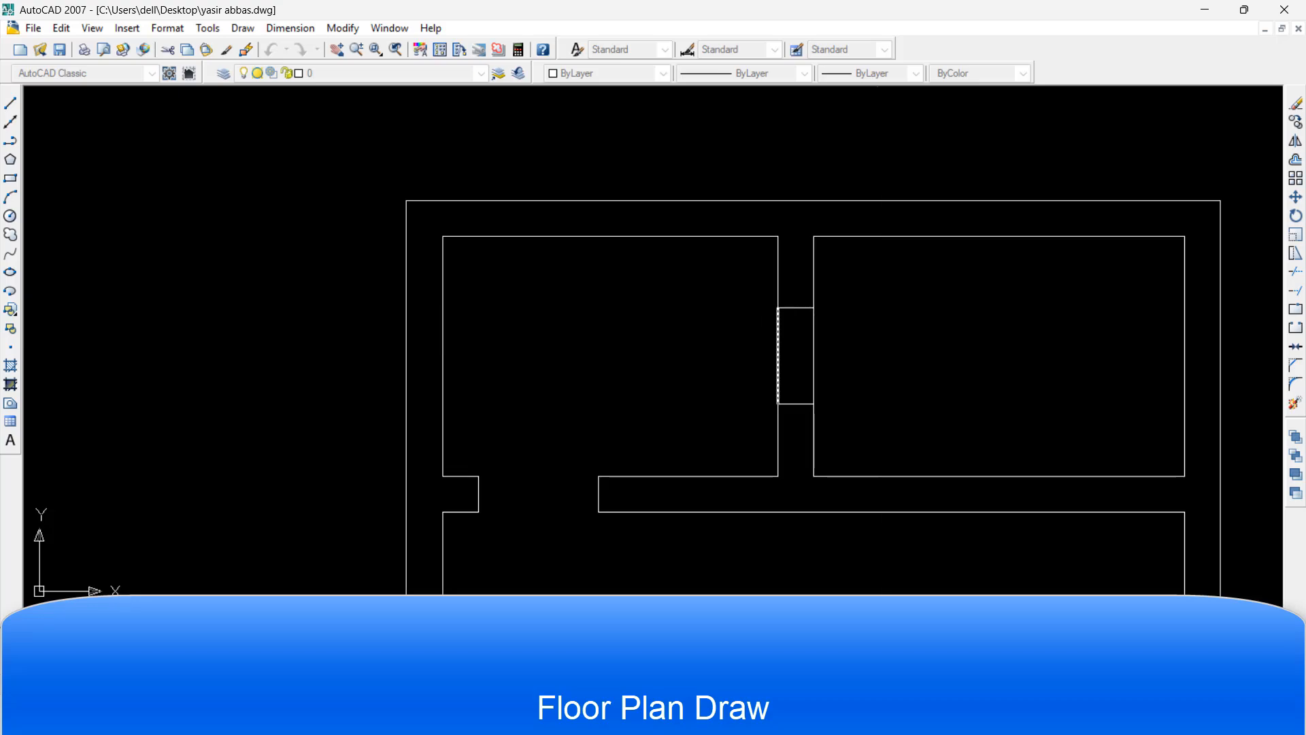
{"action": "key", "text": "Escape"}
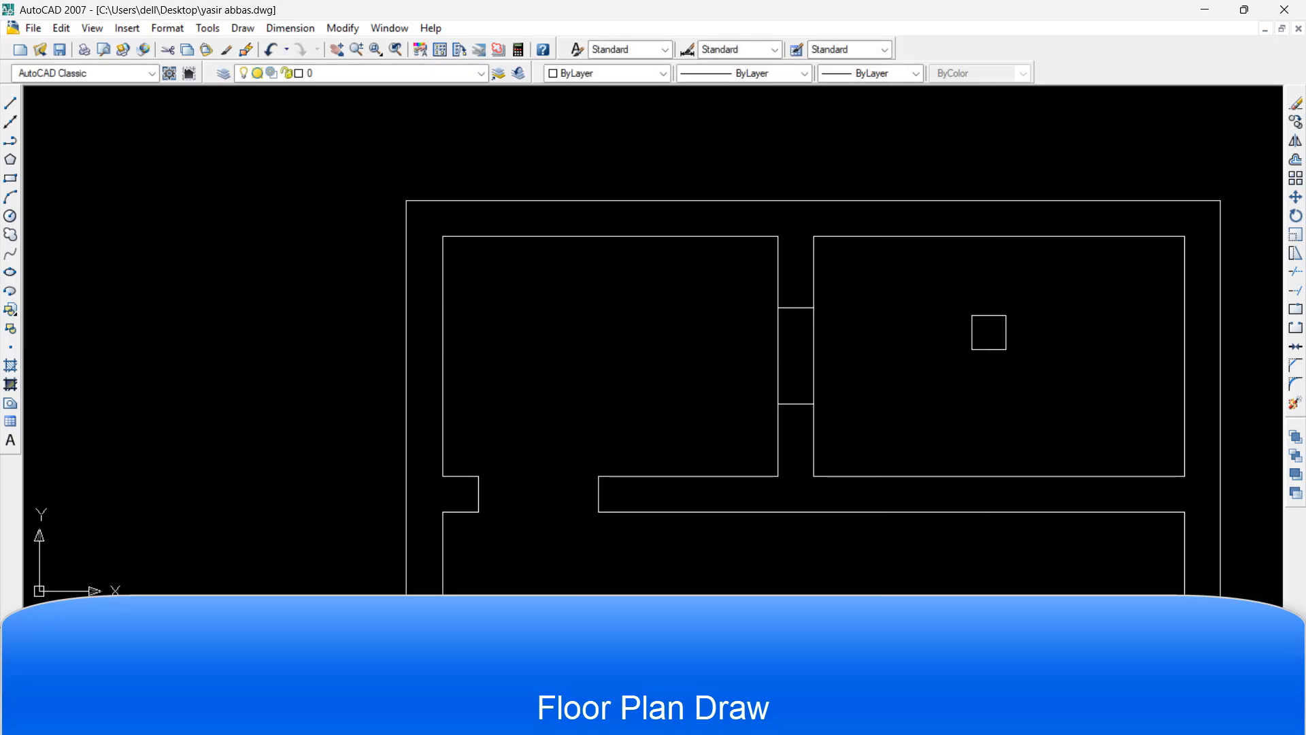
{"action": "left_click", "coordinate": [778, 346]}
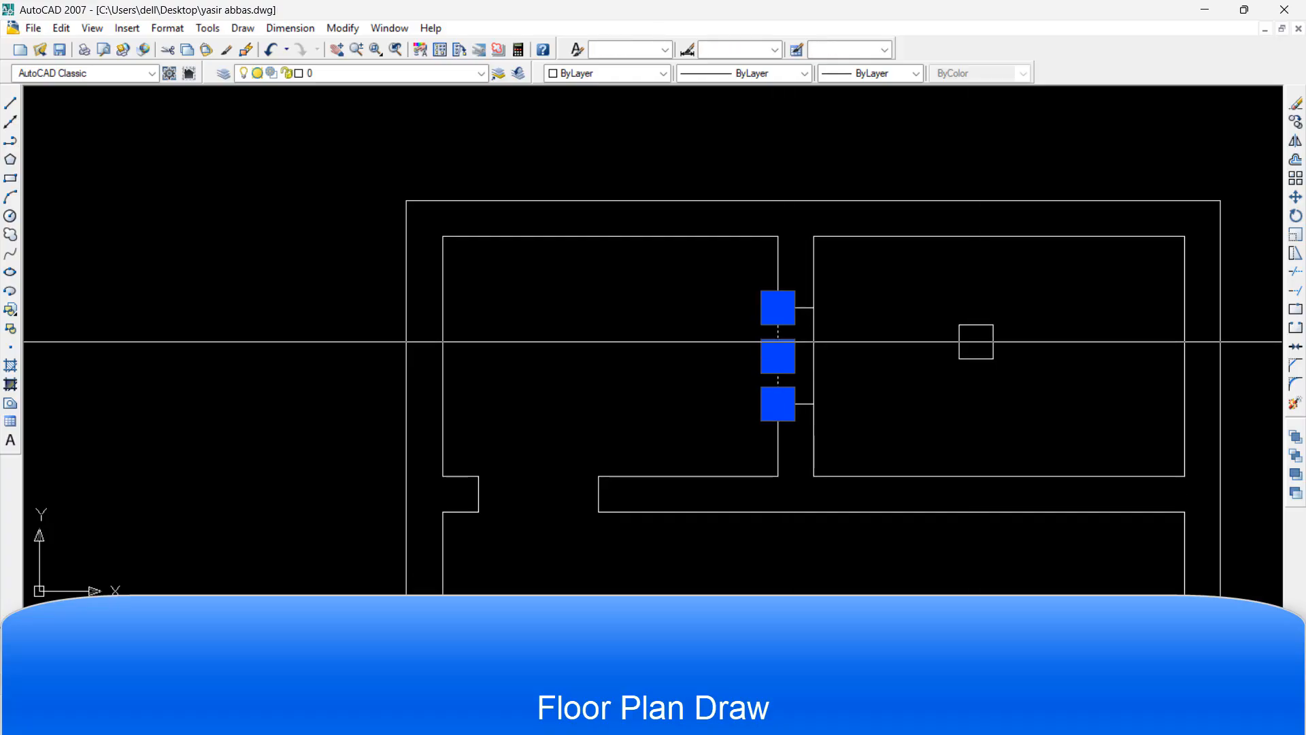
{"action": "key", "text": "Escape"}
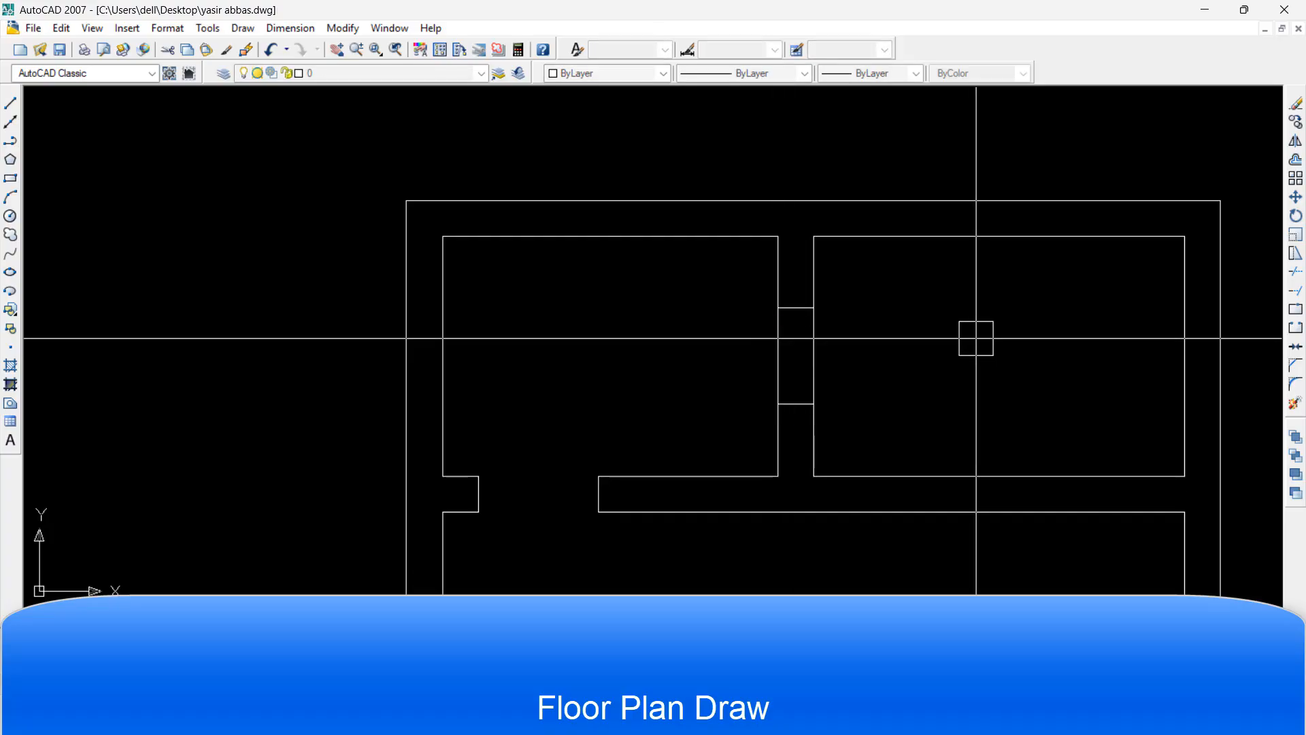
{"action": "left_click", "coordinate": [822, 361]}
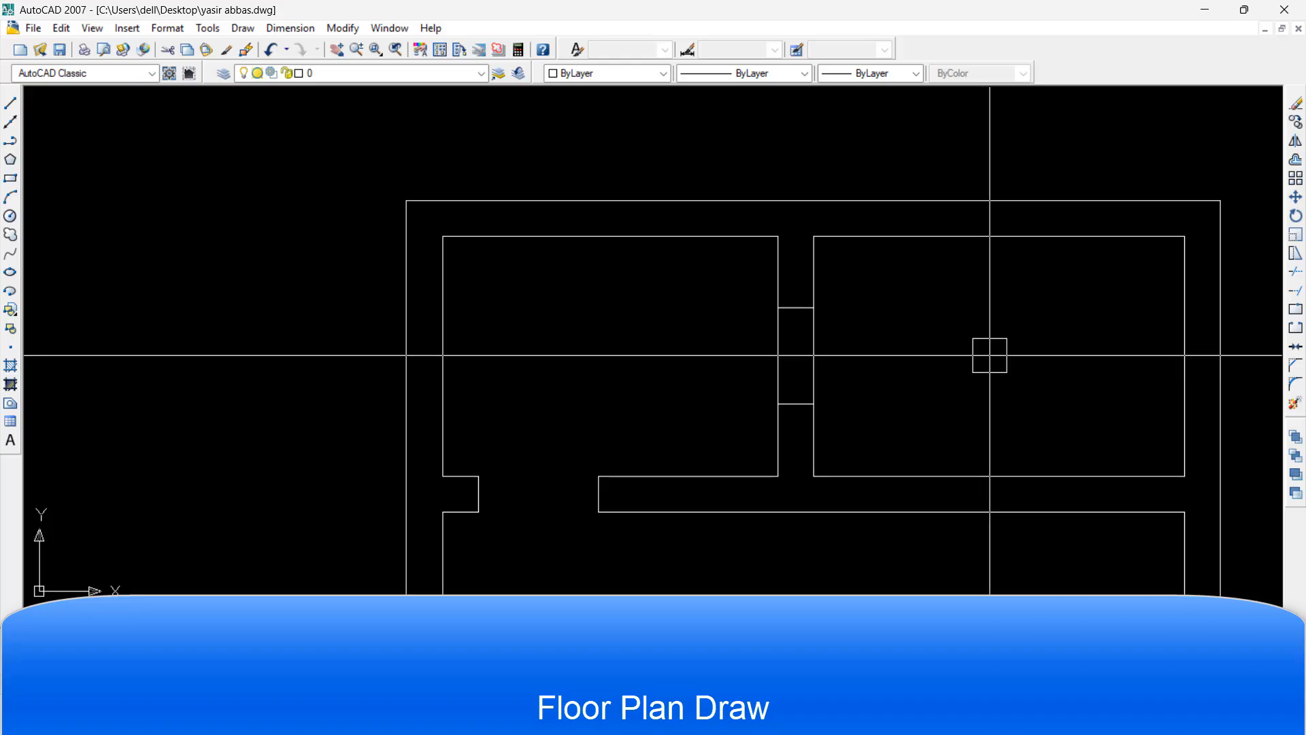
Offset both vertical lines of the opening between the two upper rooms inward to form two closely spaced window lines
{"action": "type", "text": "o"}
{"action": "key", "text": "Return"}
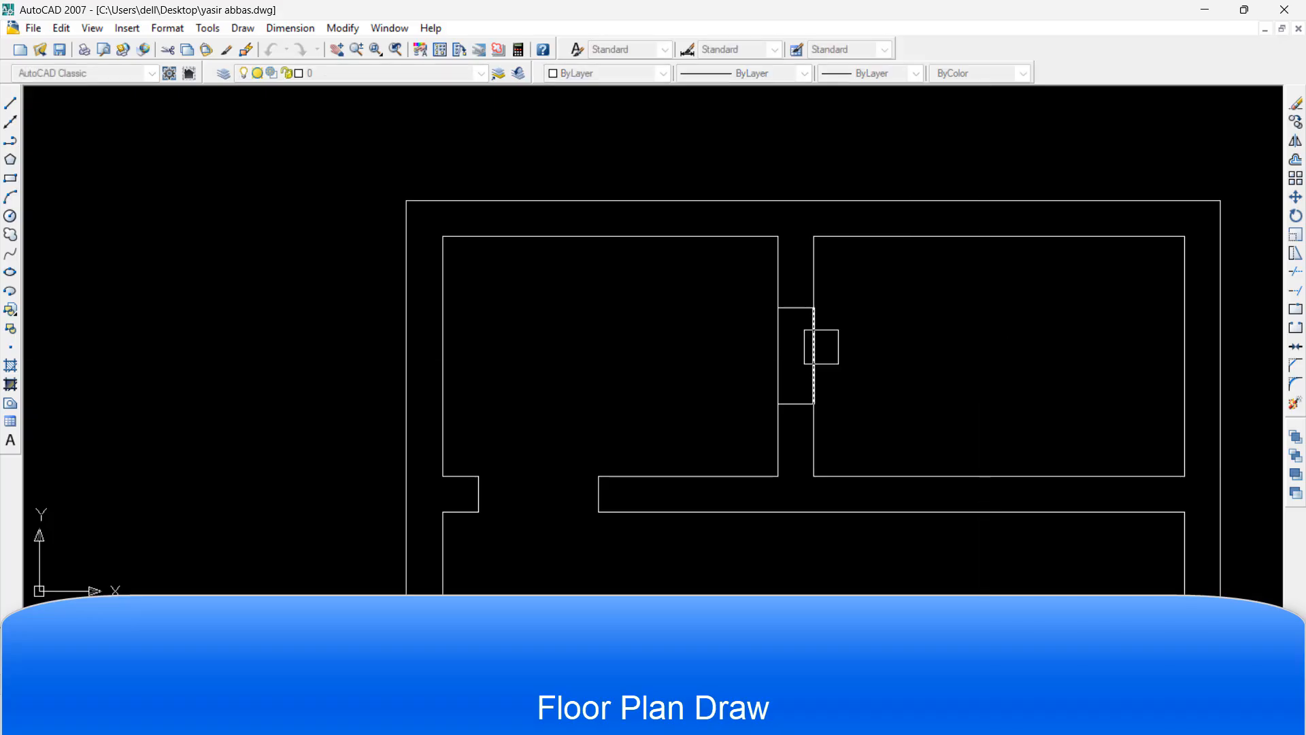
{"action": "left_click", "coordinate": [789, 360]}
{"action": "left_click", "coordinate": [764, 364]}
{"action": "left_click", "coordinate": [898, 342]}
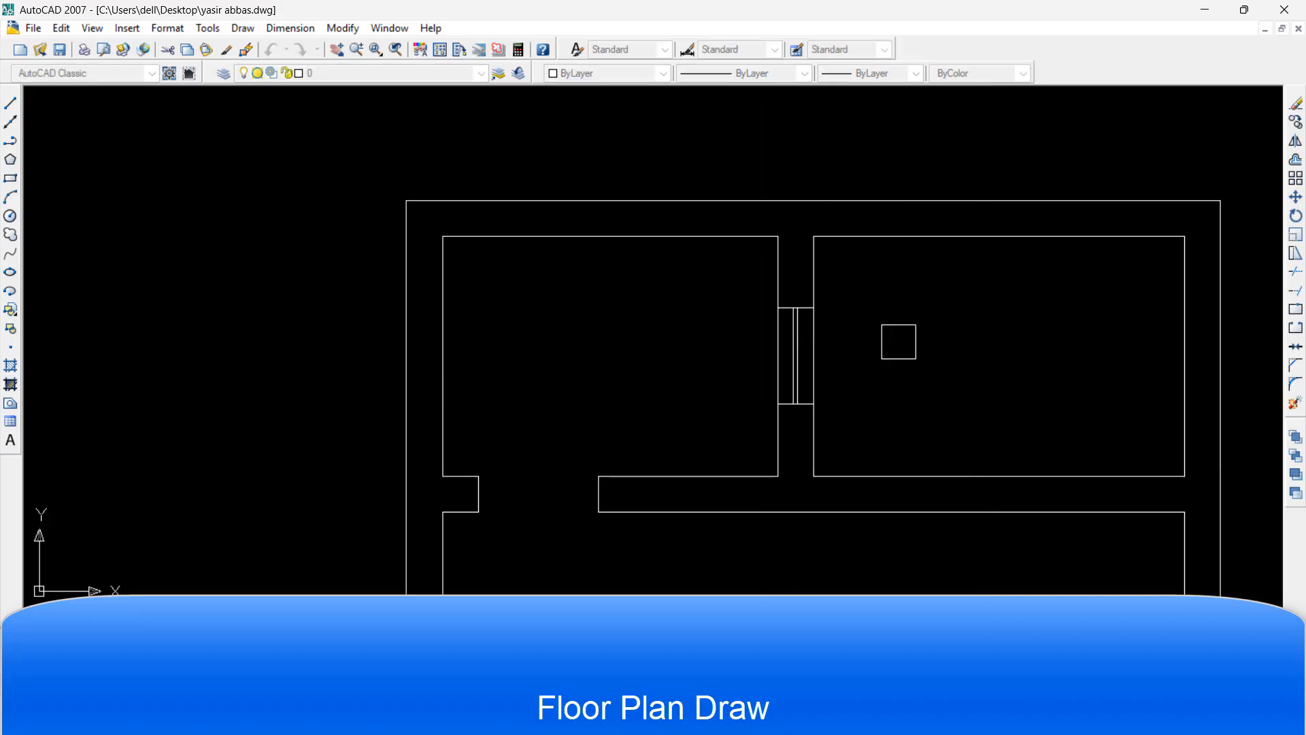
{"action": "key", "text": "Escape"}
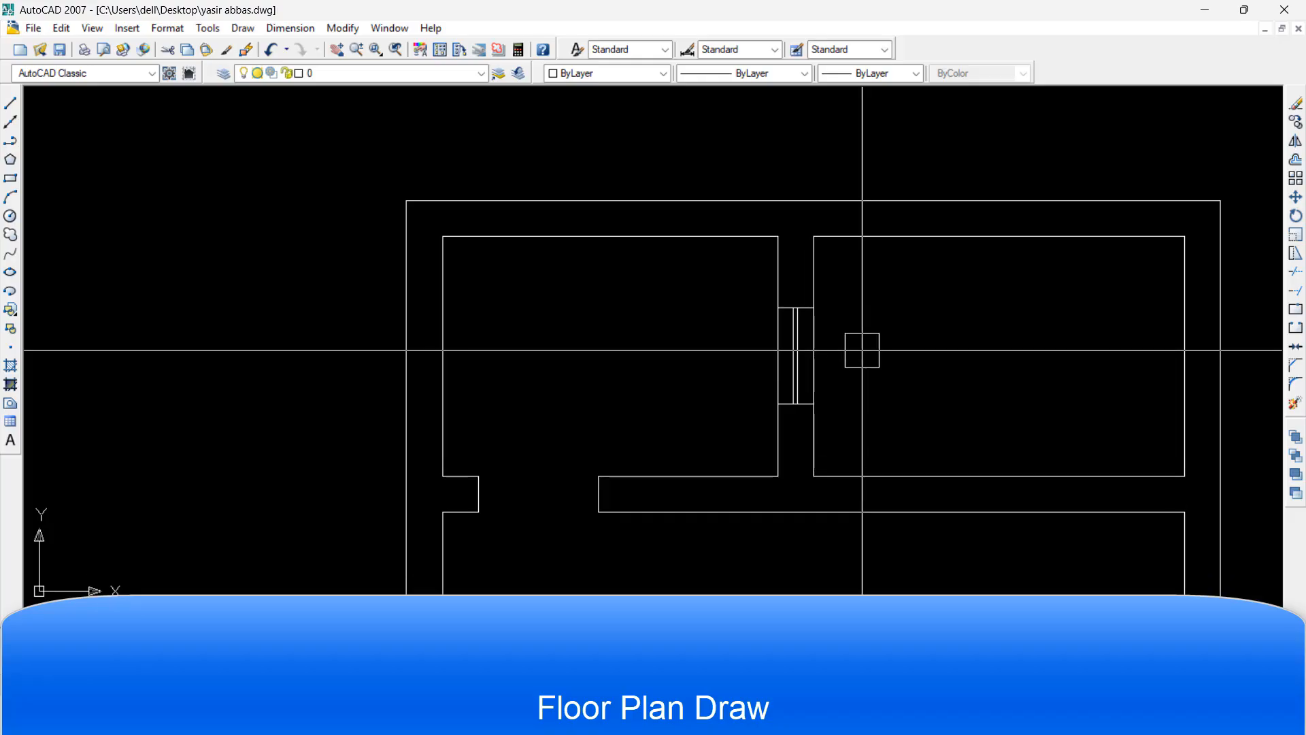
Set the colour of the four vertical window lines in the partition between the upper rooms to Green
{"action": "scroll", "coordinate": [862, 349], "scroll_direction": "down", "scroll_amount": 1}
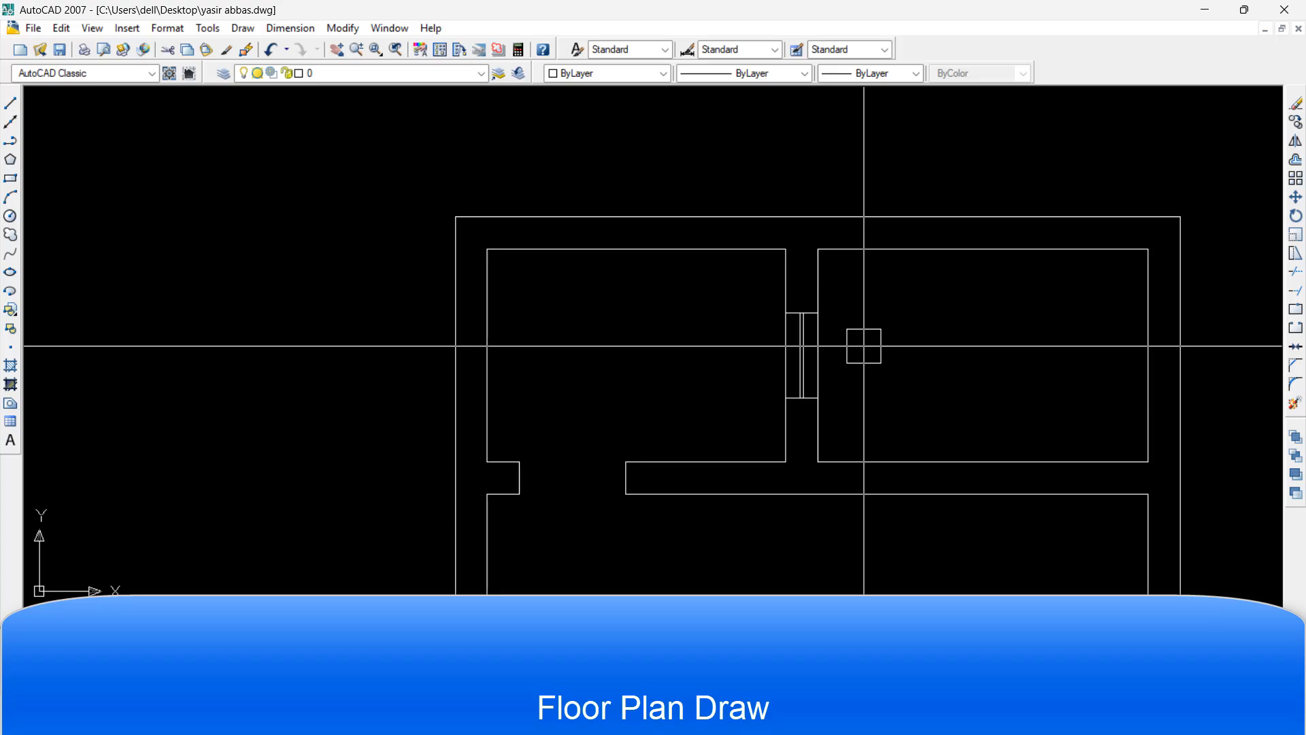
{"action": "scroll", "coordinate": [864, 346], "scroll_direction": "up", "scroll_amount": 2}
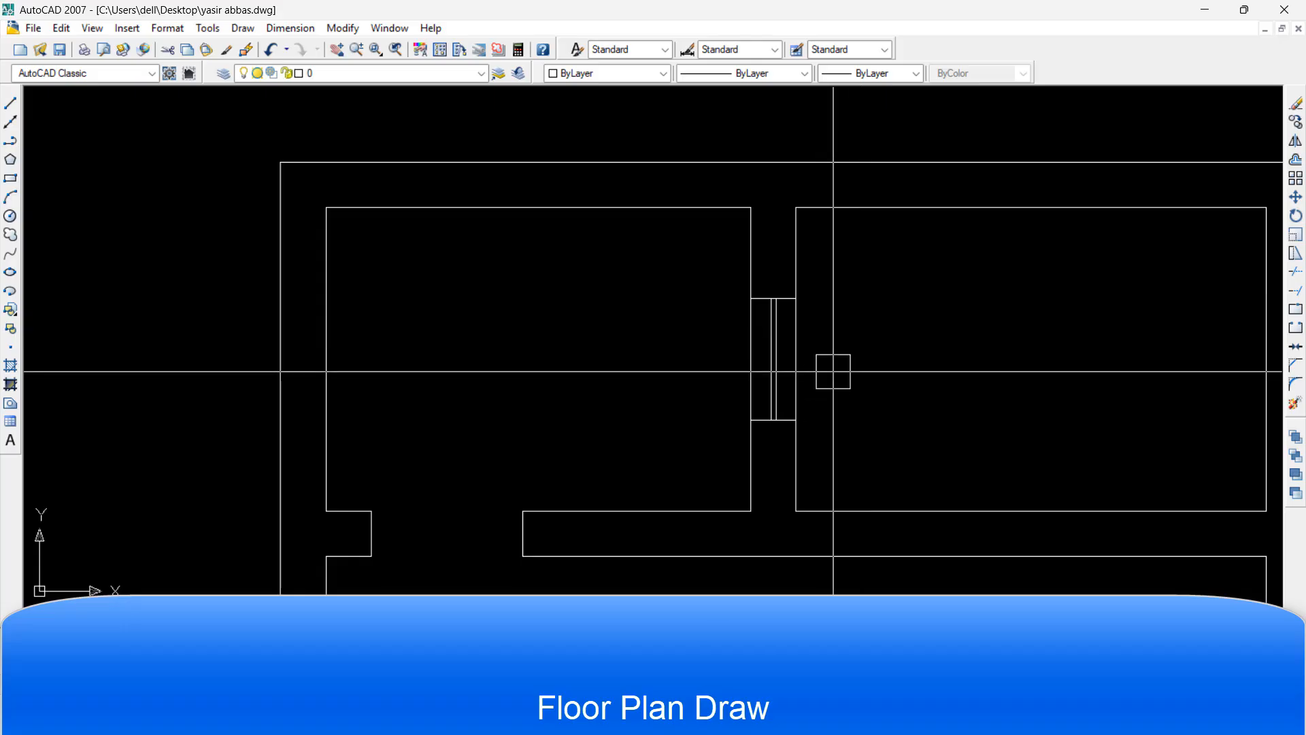
{"action": "left_click", "coordinate": [840, 366]}
{"action": "left_click", "coordinate": [708, 351]}
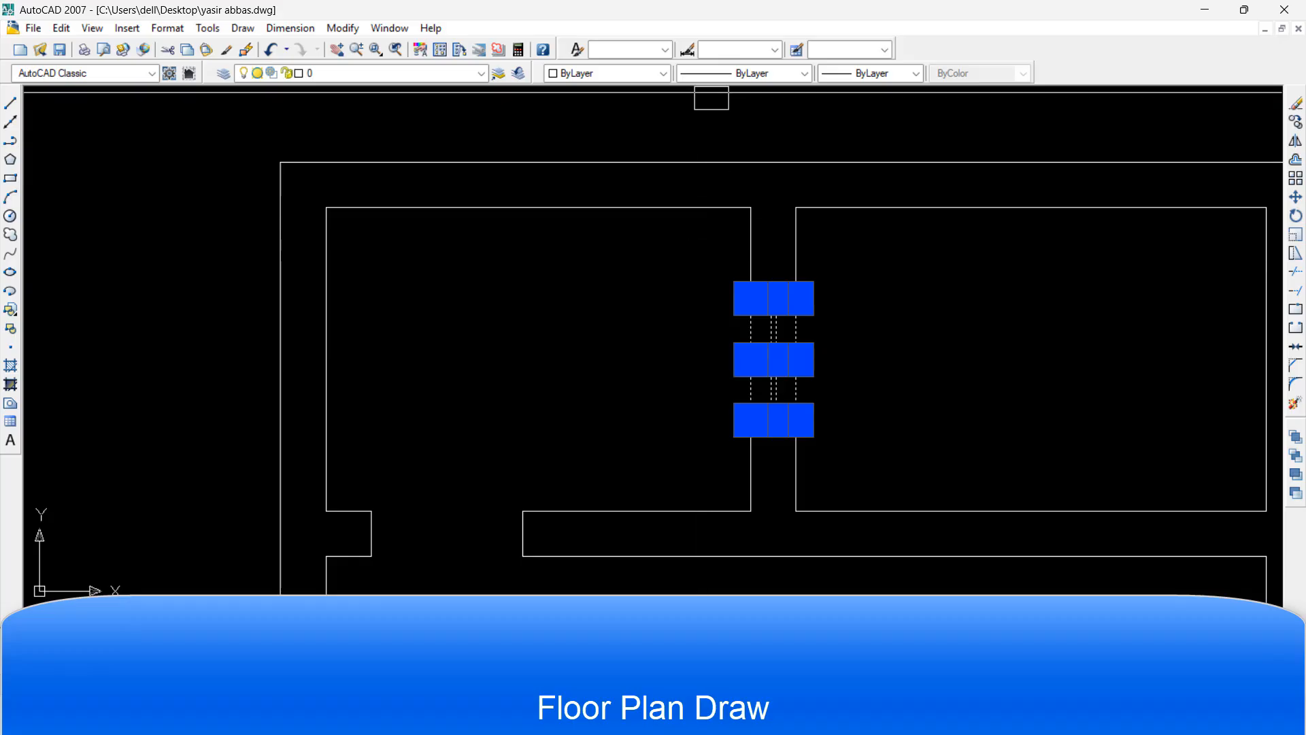
{"action": "left_click", "coordinate": [481, 73]}
{"action": "left_click", "coordinate": [354, 87]}
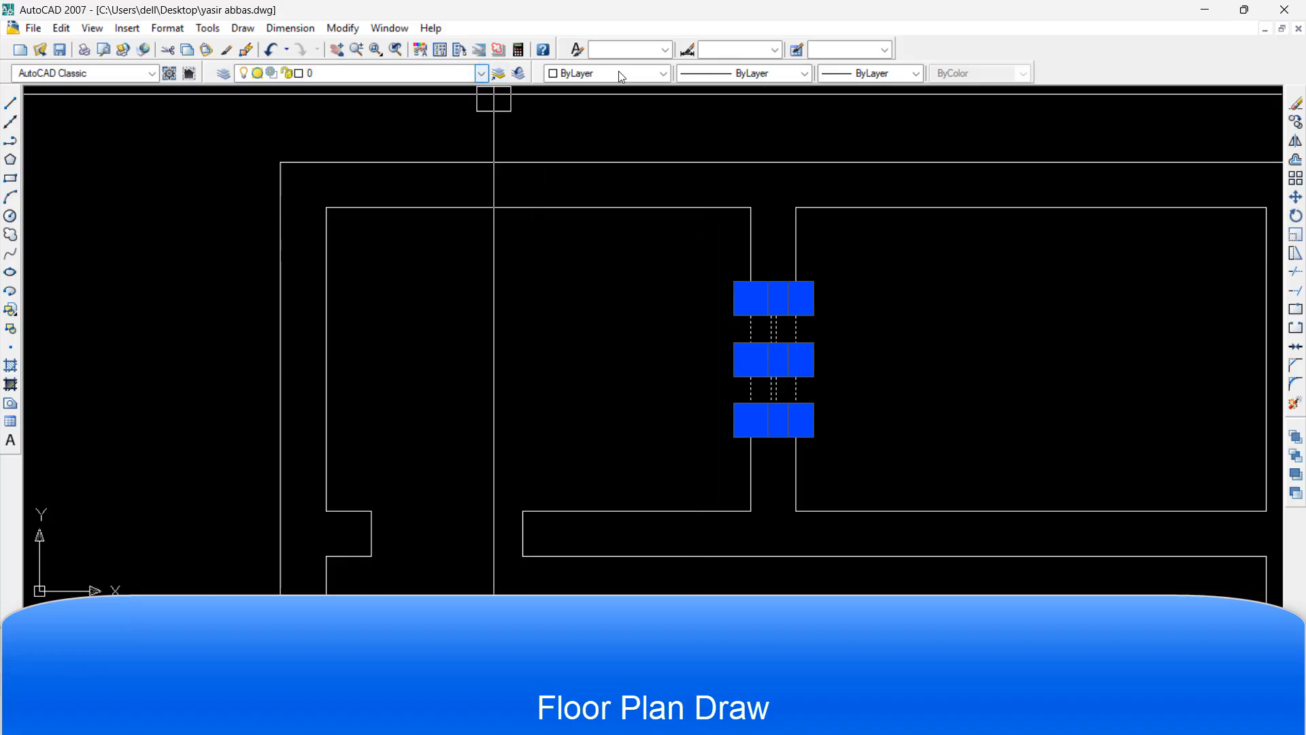
{"action": "left_click", "coordinate": [664, 72]}
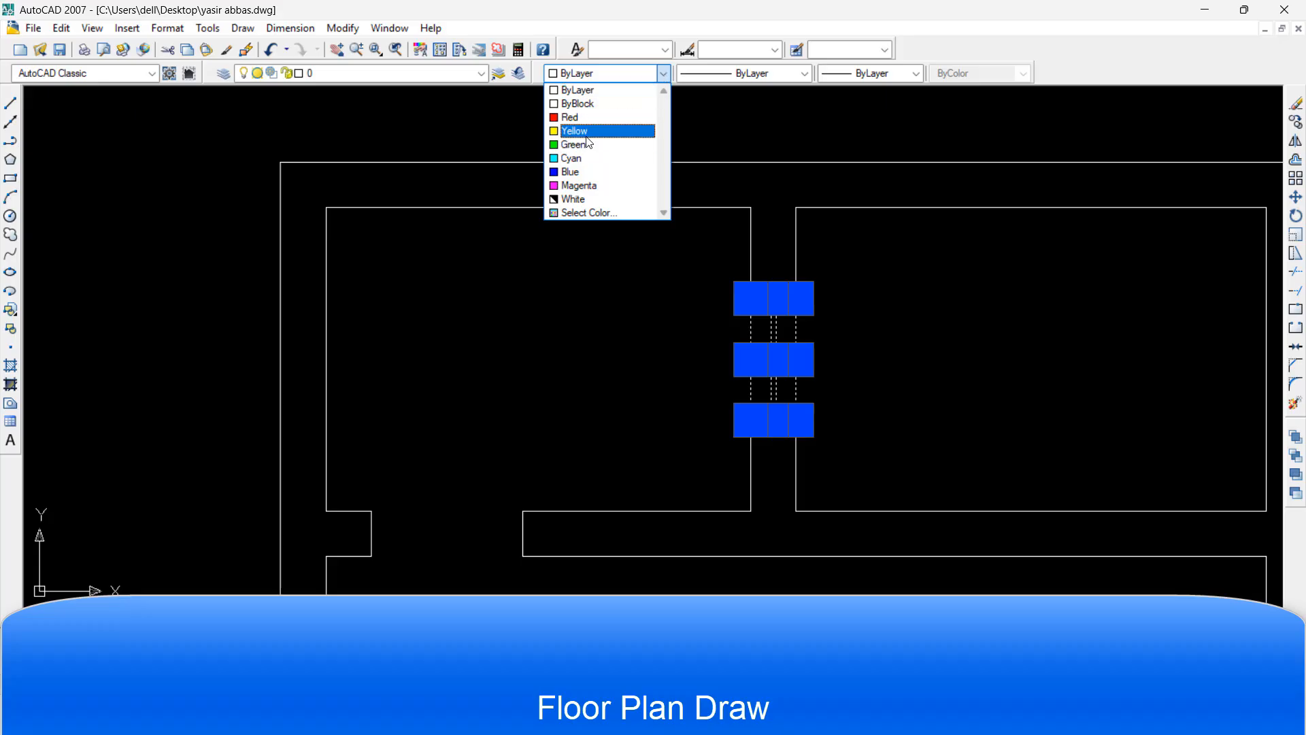
{"action": "left_click", "coordinate": [602, 145]}
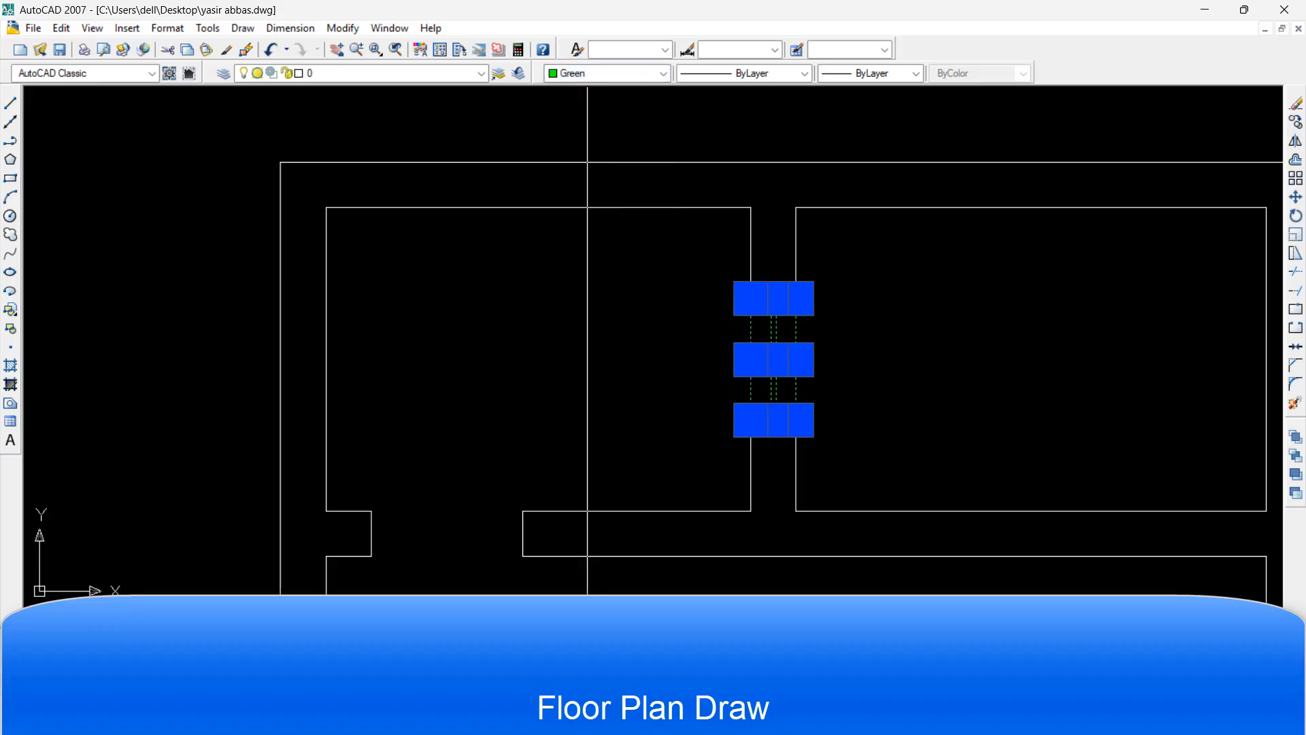
{"action": "key", "text": "Escape"}
Offset the lower line of the upper rooms' horizontal wall downward to mark the large room's lower edge
{"action": "scroll", "coordinate": [558, 306], "scroll_direction": "down", "scroll_amount": 4}
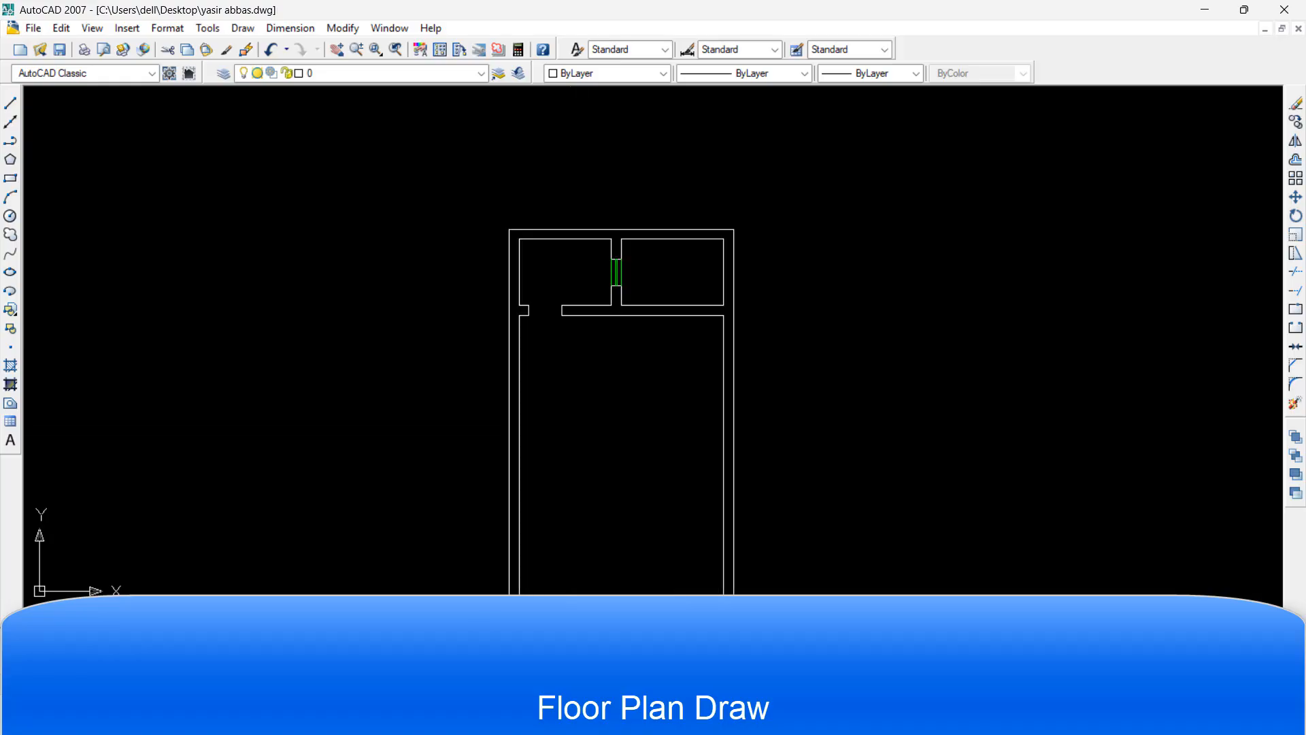
{"action": "mouse_move", "coordinate": [636, 390]}
{"action": "middle_mouse_down"}
{"action": "mouse_move", "coordinate": [651, 309]}
{"action": "mouse_move", "coordinate": [633, 396]}
{"action": "middle_mouse_up"}
{"action": "type", "text": "o"}
{"action": "key", "text": "Return"}
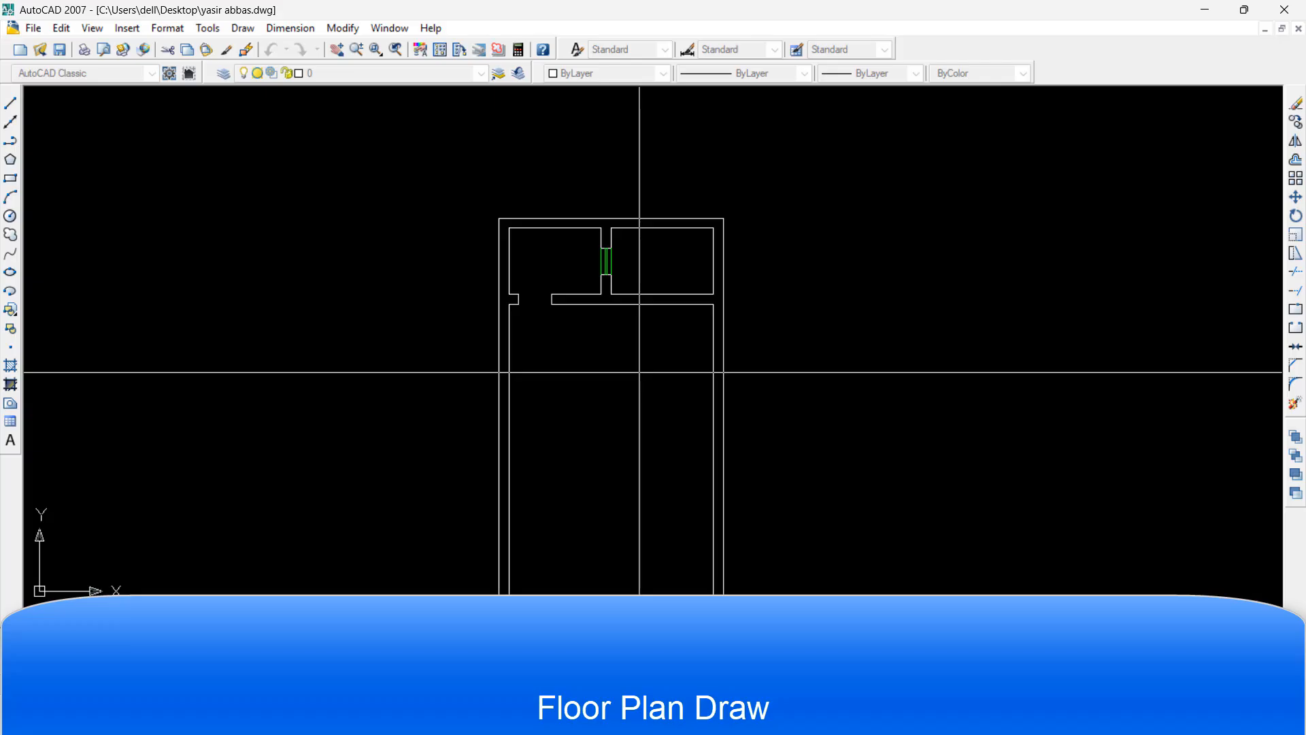
{"action": "key", "text": "Return"}
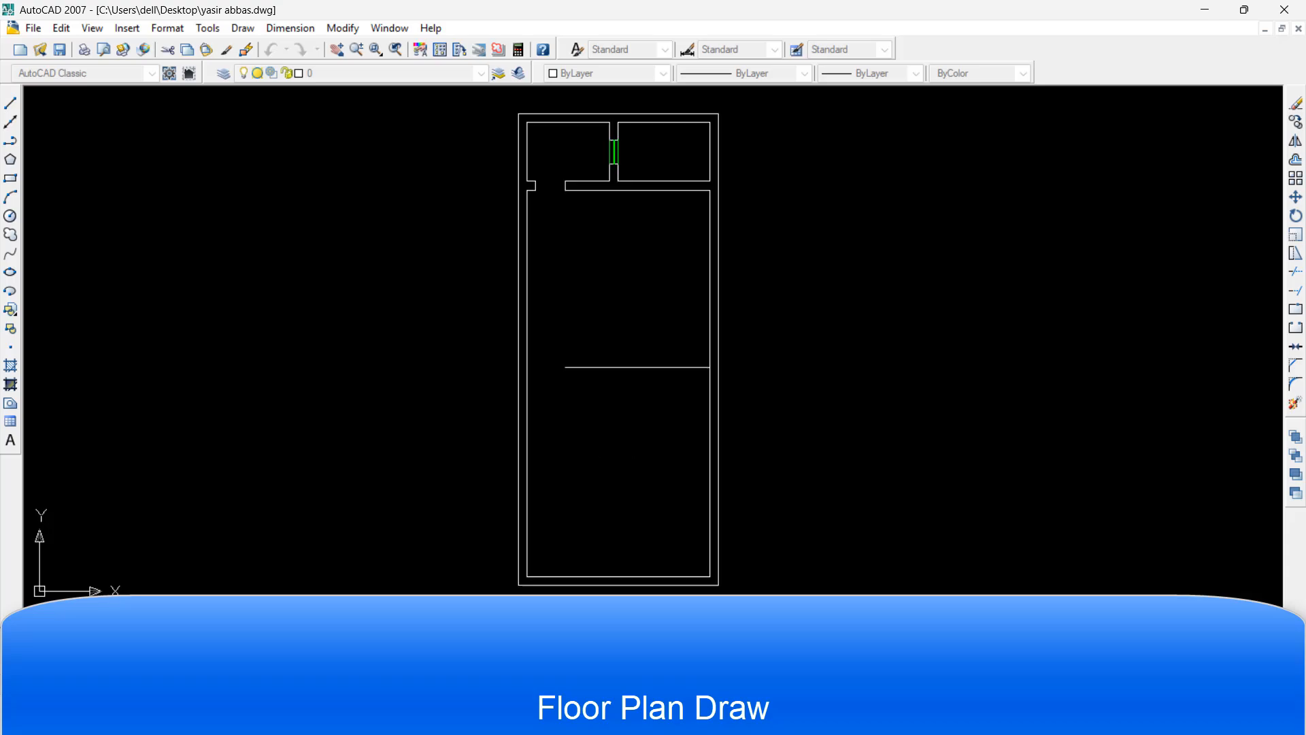
{"action": "key", "text": "Escape"}
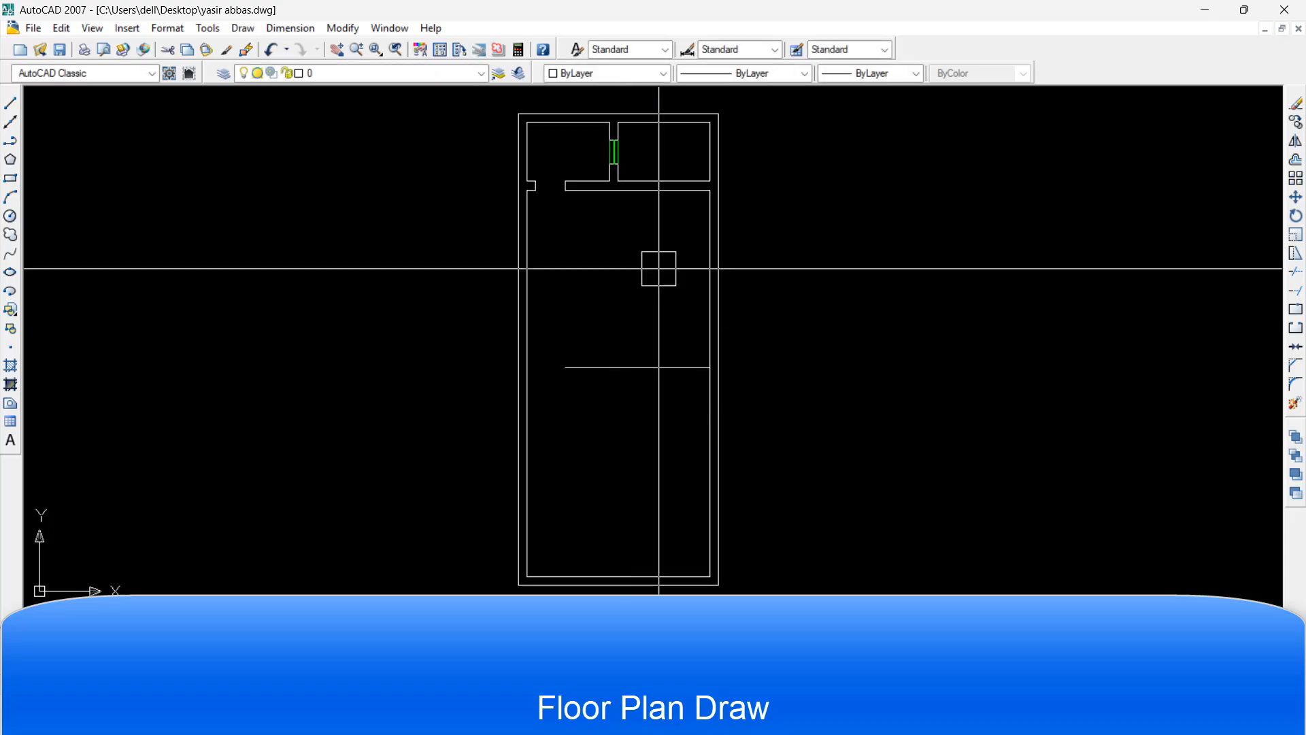
Offset the new horizontal line downward by the wall thickness to form a double-line partition
{"action": "key", "text": "Return"}
{"action": "left_click", "coordinate": [665, 378]}
{"action": "left_click", "coordinate": [653, 408]}
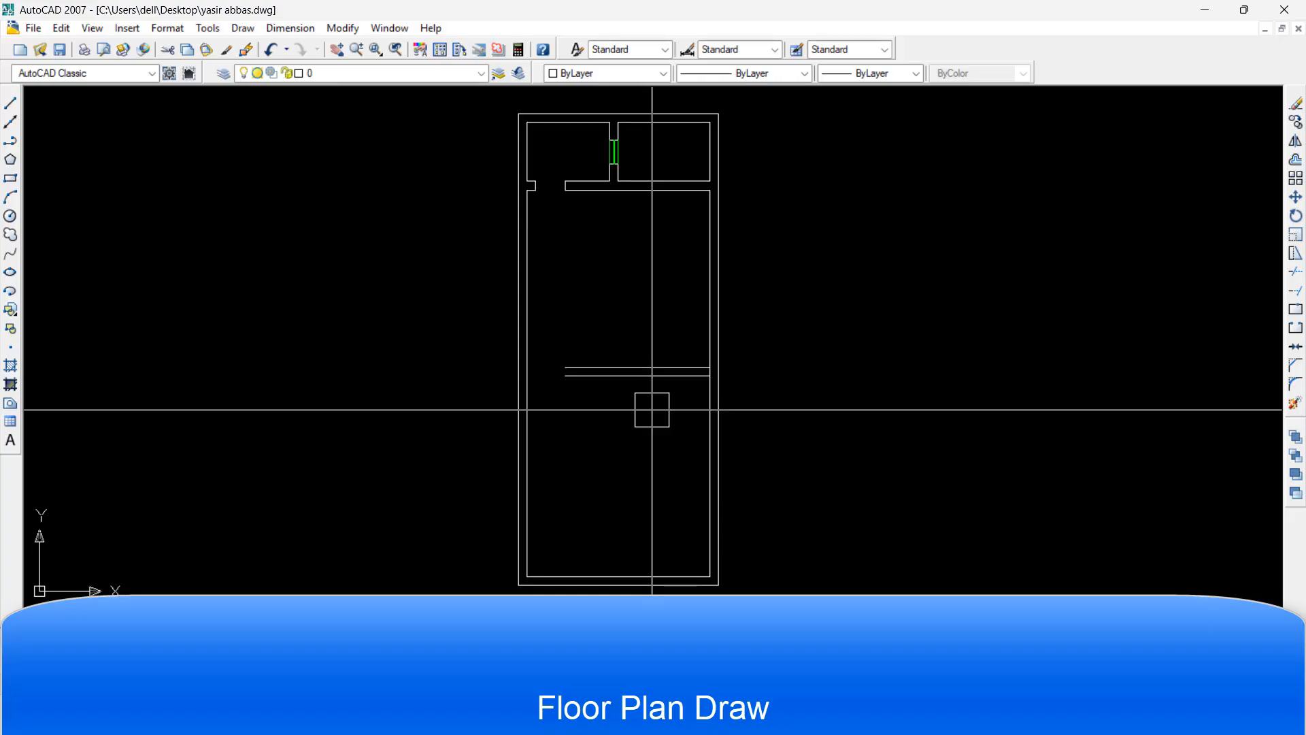
{"action": "type", "text": "ex"}
{"action": "key", "text": "Return"}
{"action": "key", "text": "Return"}
{"action": "left_click", "coordinate": [616, 426]}
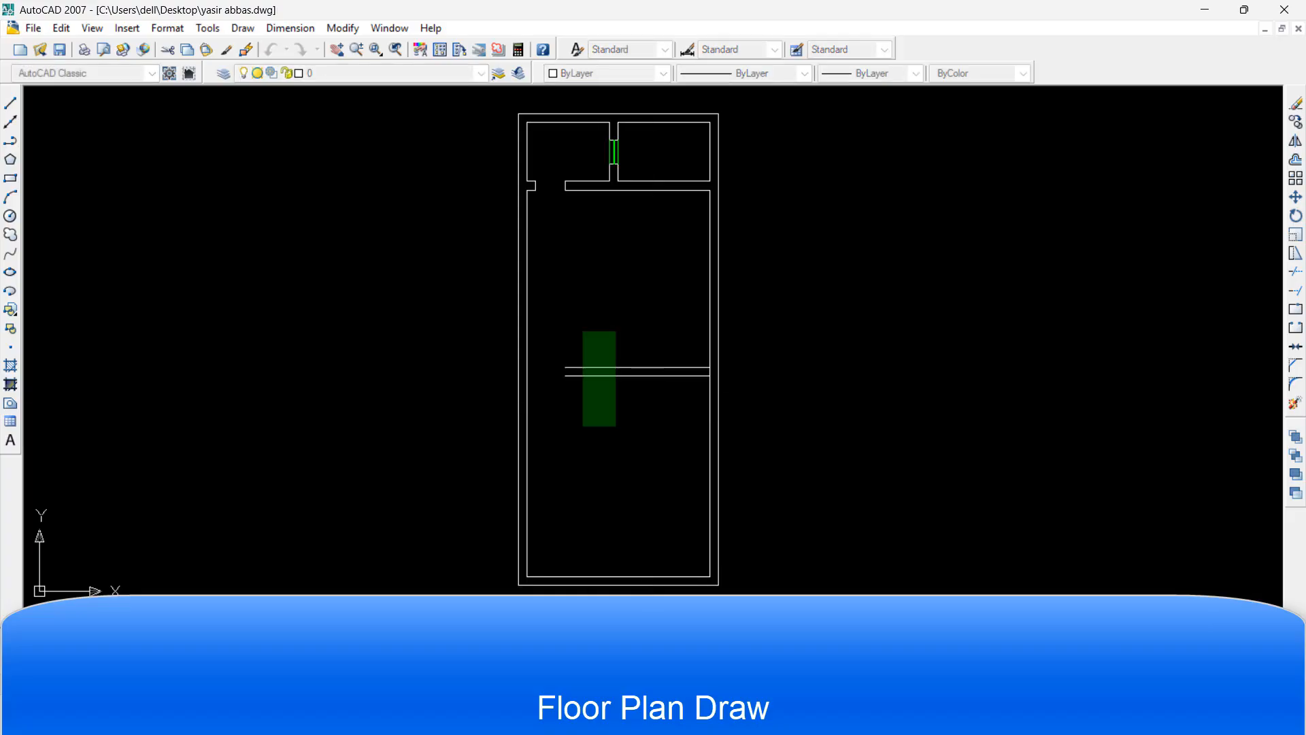
{"action": "left_click", "coordinate": [583, 331]}
{"action": "key", "text": "Return"}
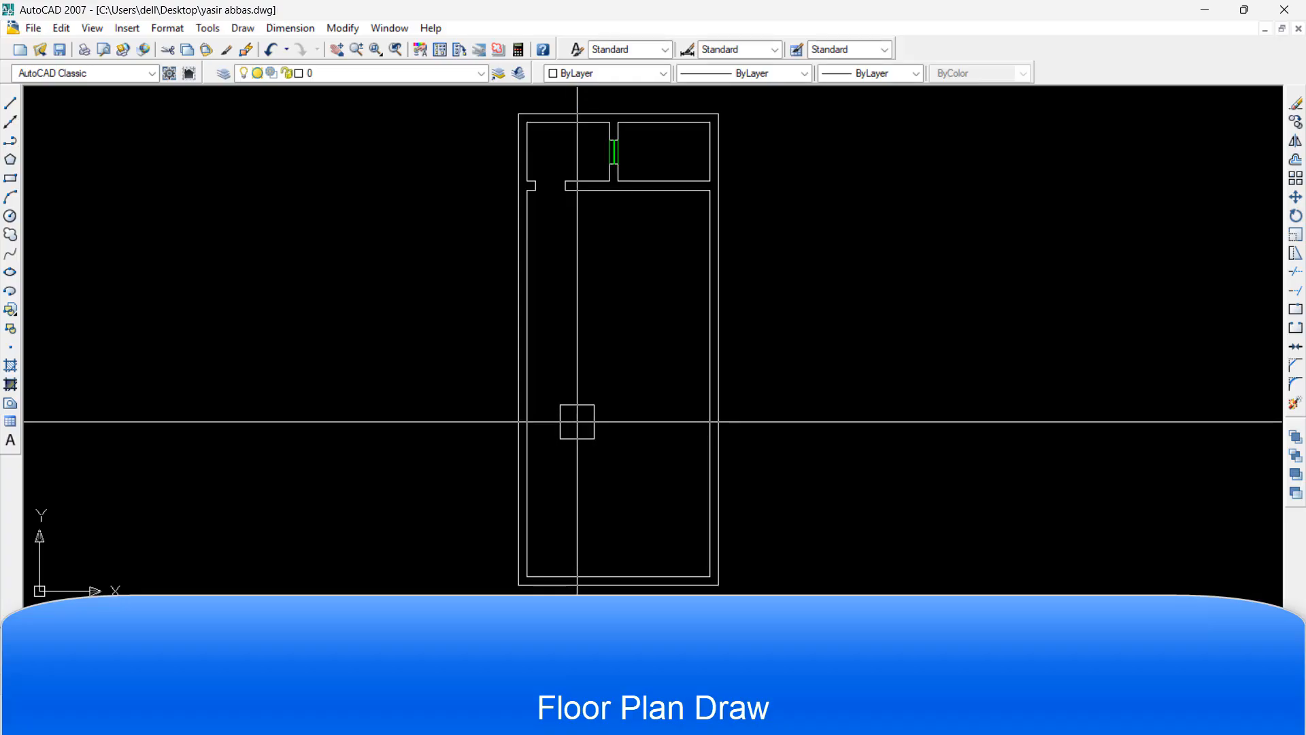
Extend both lines of the new horizontal partition to the inner face of the left outer wall
{"action": "key", "text": "Return"}
{"action": "key", "text": "Return"}
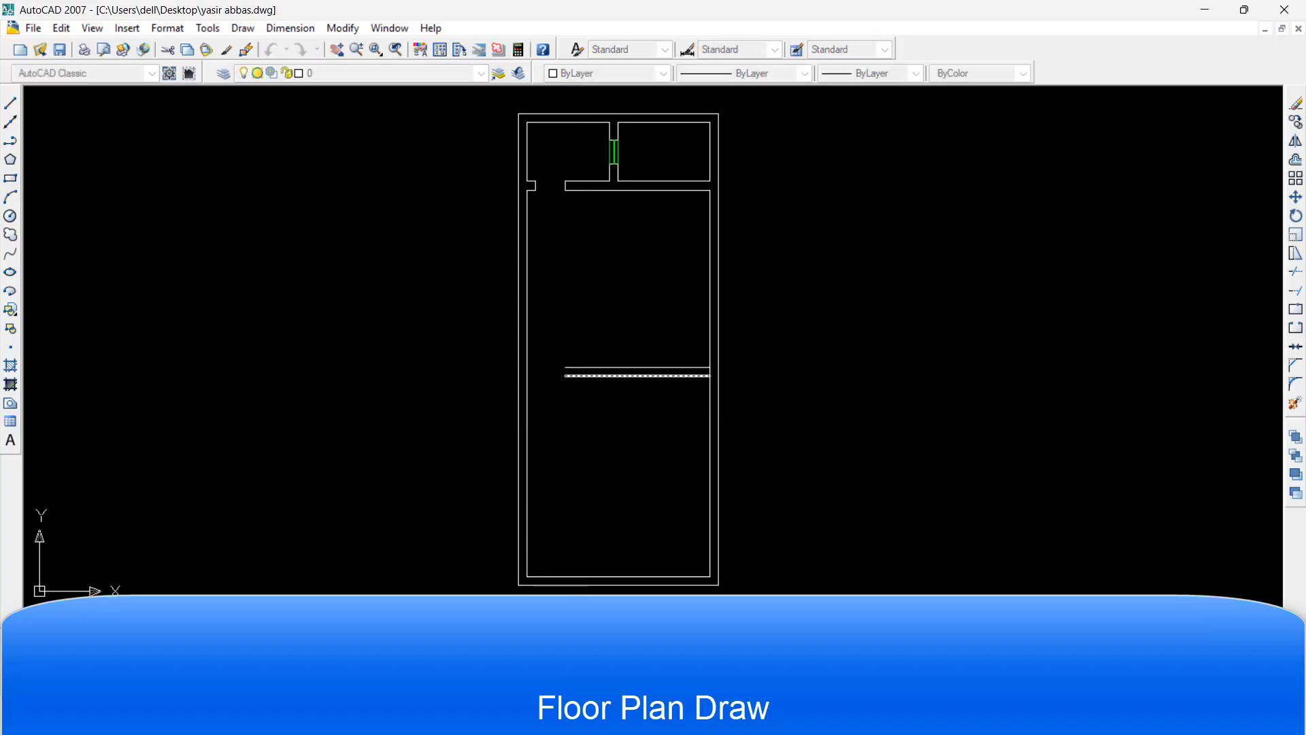
{"action": "left_click", "coordinate": [630, 313]}
{"action": "left_click", "coordinate": [580, 438]}
{"action": "key", "text": "Return"}
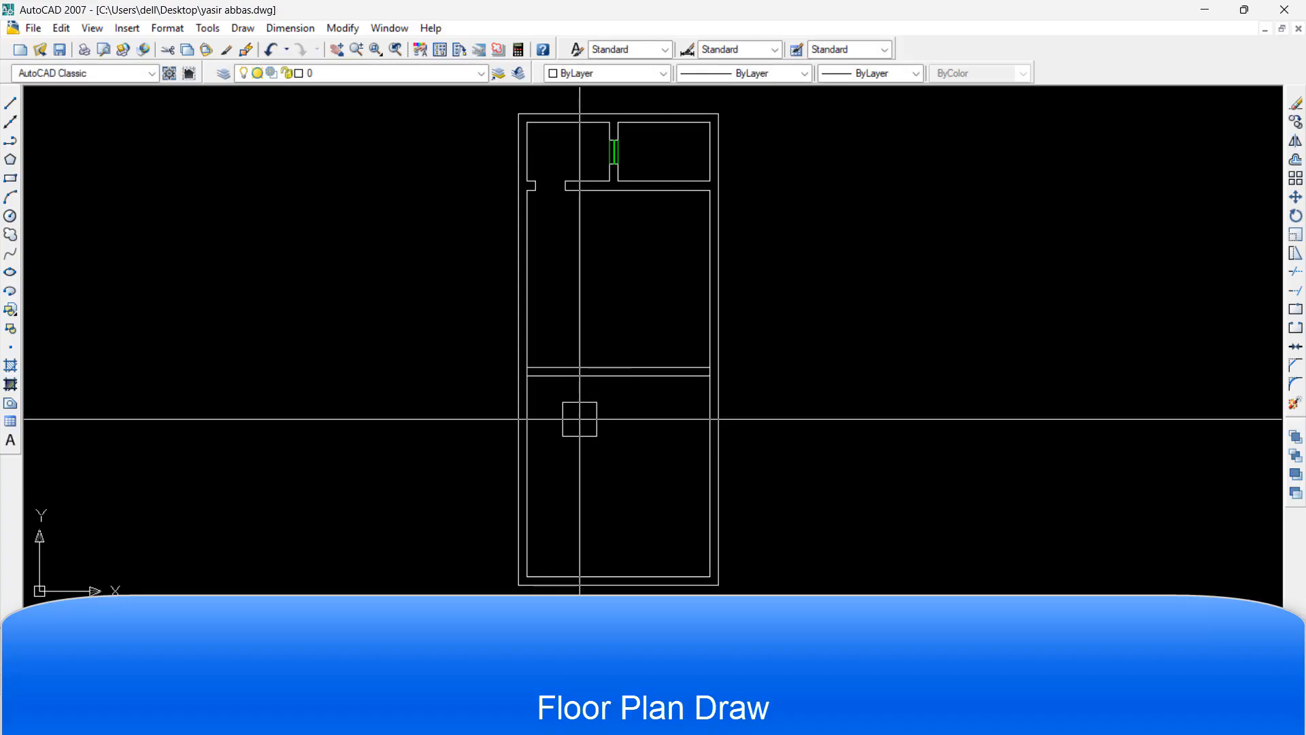
Trim the inner lines of both outer walls between the two lines of the new horizontal partition
{"action": "type", "text": "tr"}
{"action": "key", "text": "Return"}
{"action": "key", "text": "Return"}
{"action": "scroll", "coordinate": [541, 361], "scroll_direction": "up", "scroll_amount": 7}
{"action": "scroll", "coordinate": [451, 433], "scroll_direction": "up", "scroll_amount": 4}
{"action": "scroll", "coordinate": [391, 447], "scroll_direction": "down", "scroll_amount": 7}
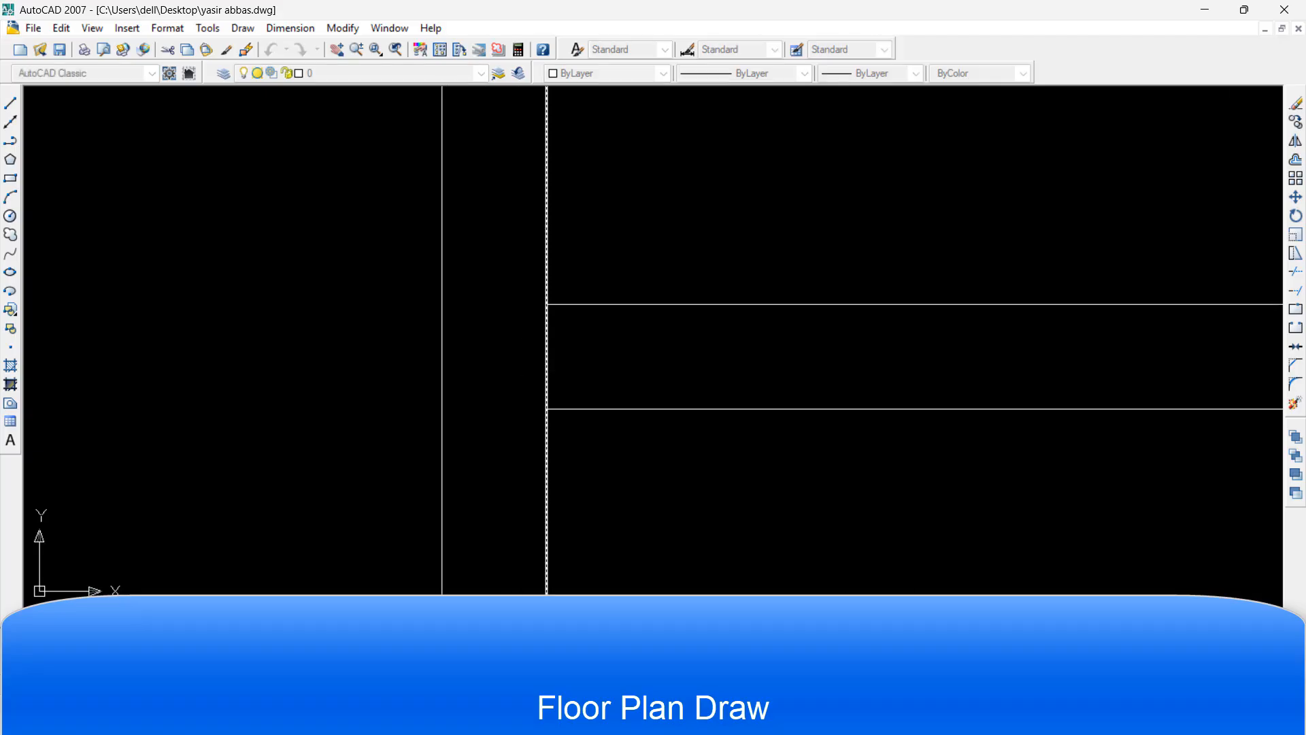
{"action": "scroll", "coordinate": [735, 433], "scroll_direction": "up", "scroll_amount": 7}
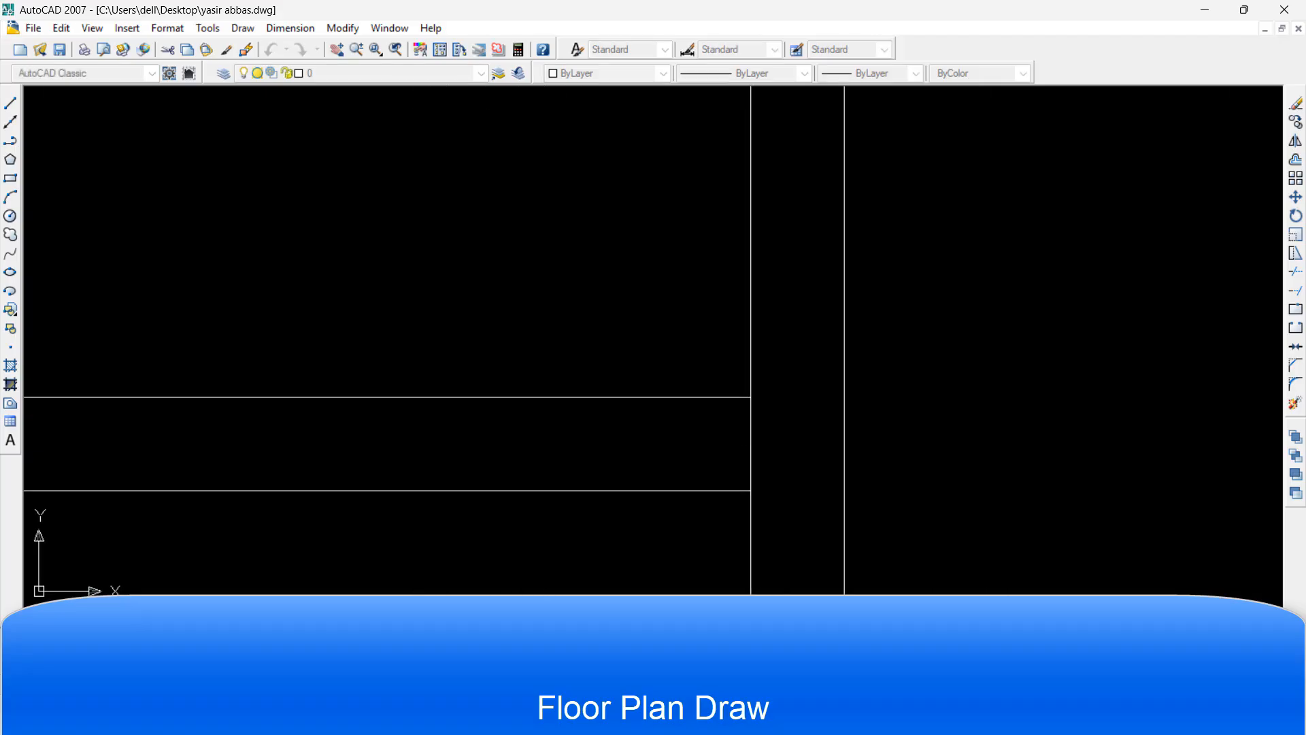
{"action": "scroll", "coordinate": [757, 442], "scroll_direction": "down", "scroll_amount": 7}
{"action": "middle_click_drag", "start_coordinate": [624, 510], "coordinate": [675, 503]}
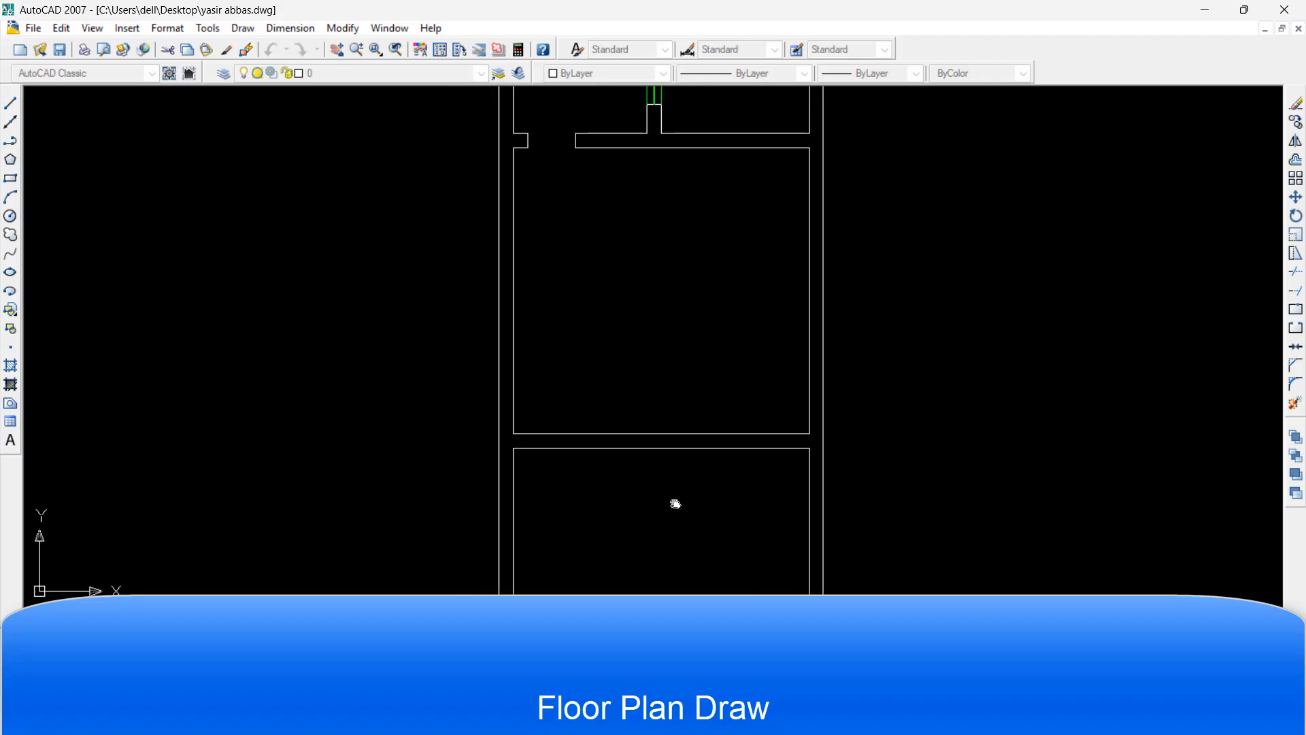
{"action": "key", "text": "Escape"}
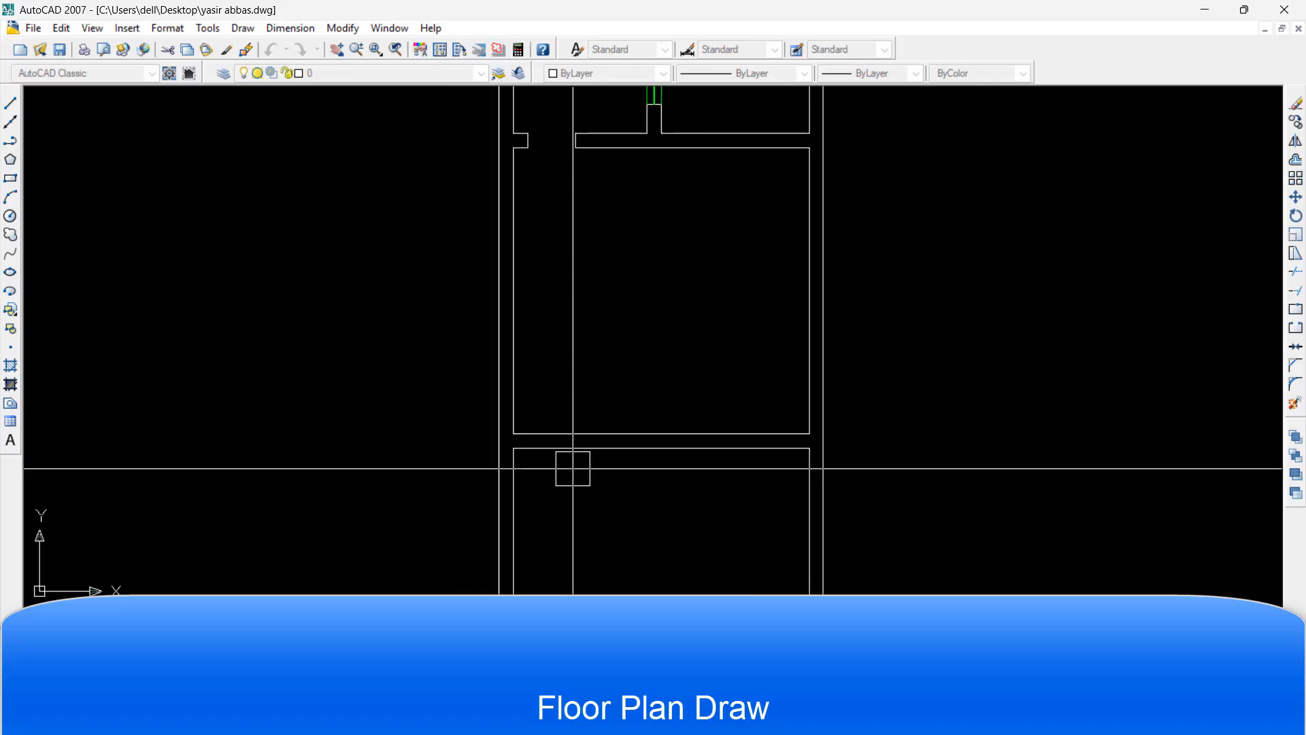
Draw a short vertical line joining the left ends of the new partition's two horizontal lines
{"action": "type", "text": "l"}
{"action": "key", "text": "Return"}
{"action": "scroll", "coordinate": [499, 463], "scroll_direction": "up", "scroll_amount": 3}
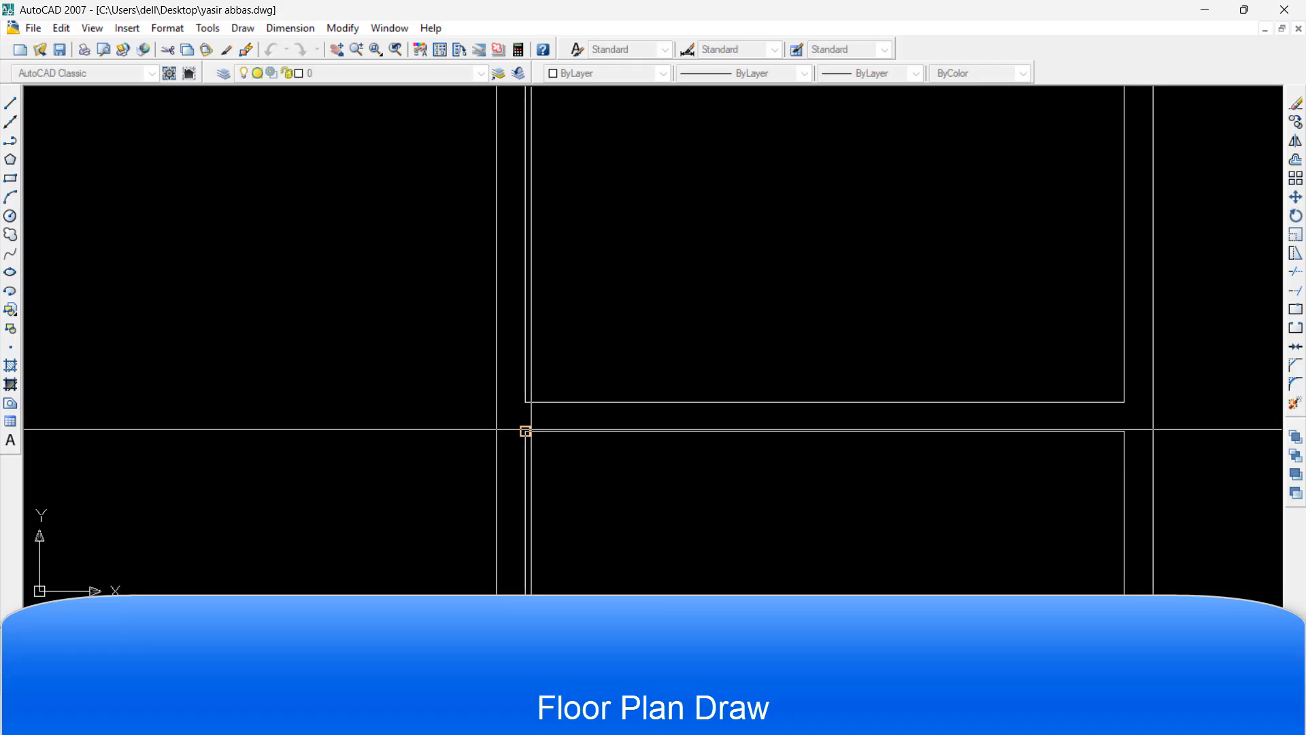
{"action": "left_click", "coordinate": [525, 403]}
{"action": "key", "text": "Escape"}
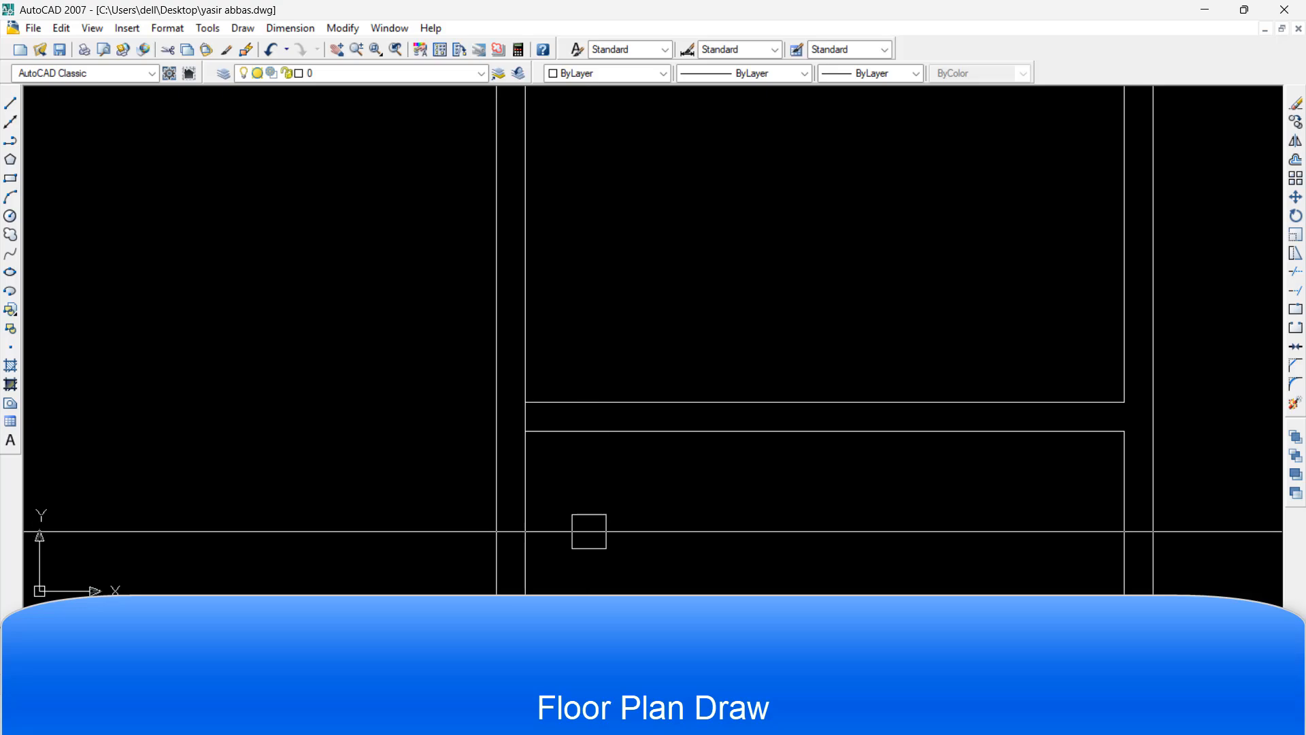
Offset the short vertical line to the right by the wall thickness and delete the original line
{"action": "key", "text": "Return"}
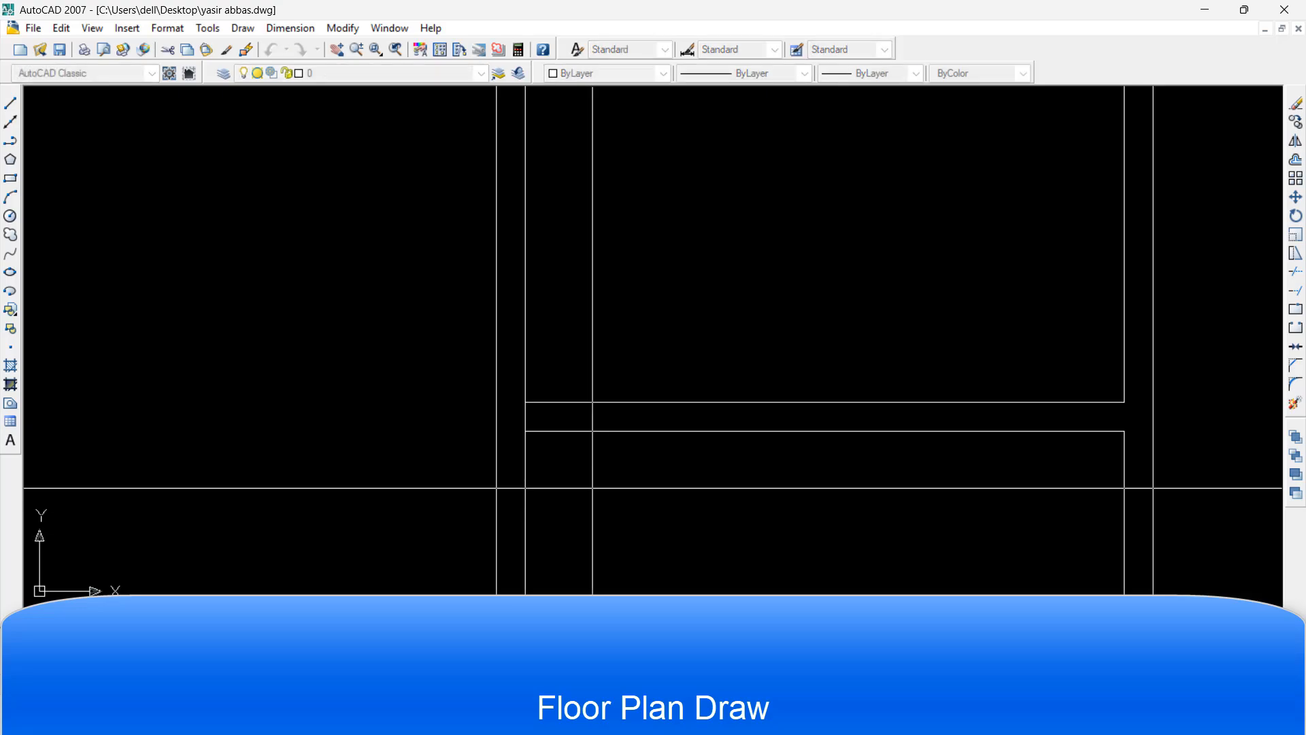
{"action": "key", "text": "Return"}
{"action": "left_click", "coordinate": [524, 425]}
{"action": "left_click", "coordinate": [567, 420]}
{"action": "key", "text": "Escape"}
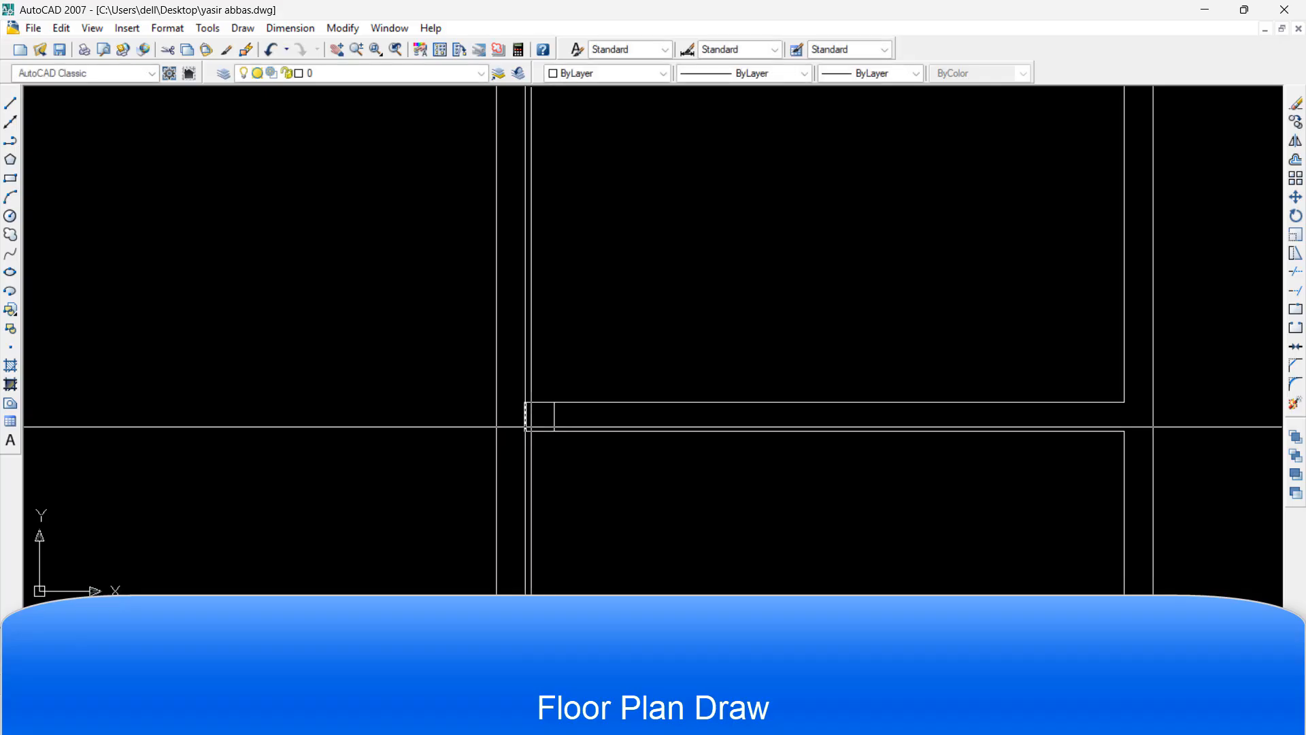
{"action": "left_click", "coordinate": [530, 428]}
{"action": "key", "text": "Delete"}
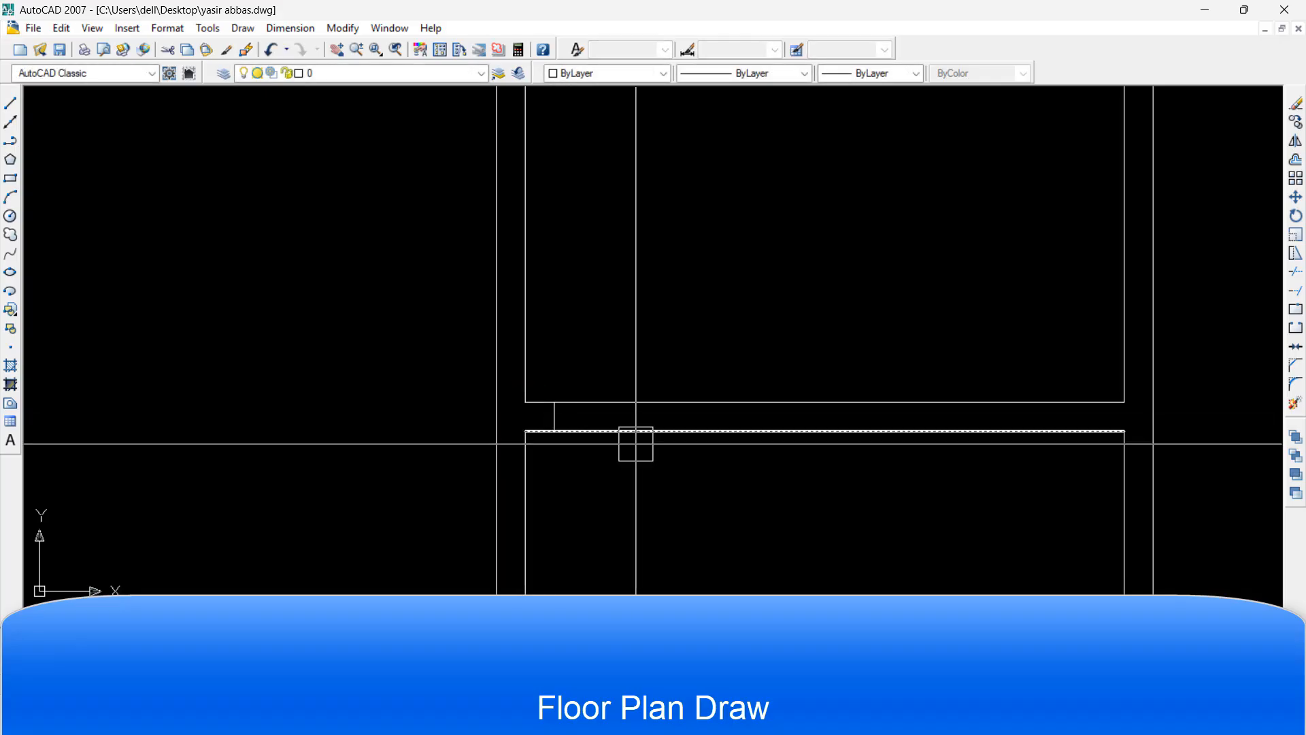
Offset the short vertical line in the new partition to the right to mark the other side of its door opening
{"action": "key", "text": "Return"}
{"action": "key", "text": "Escape"}
{"action": "key", "text": "Return"}
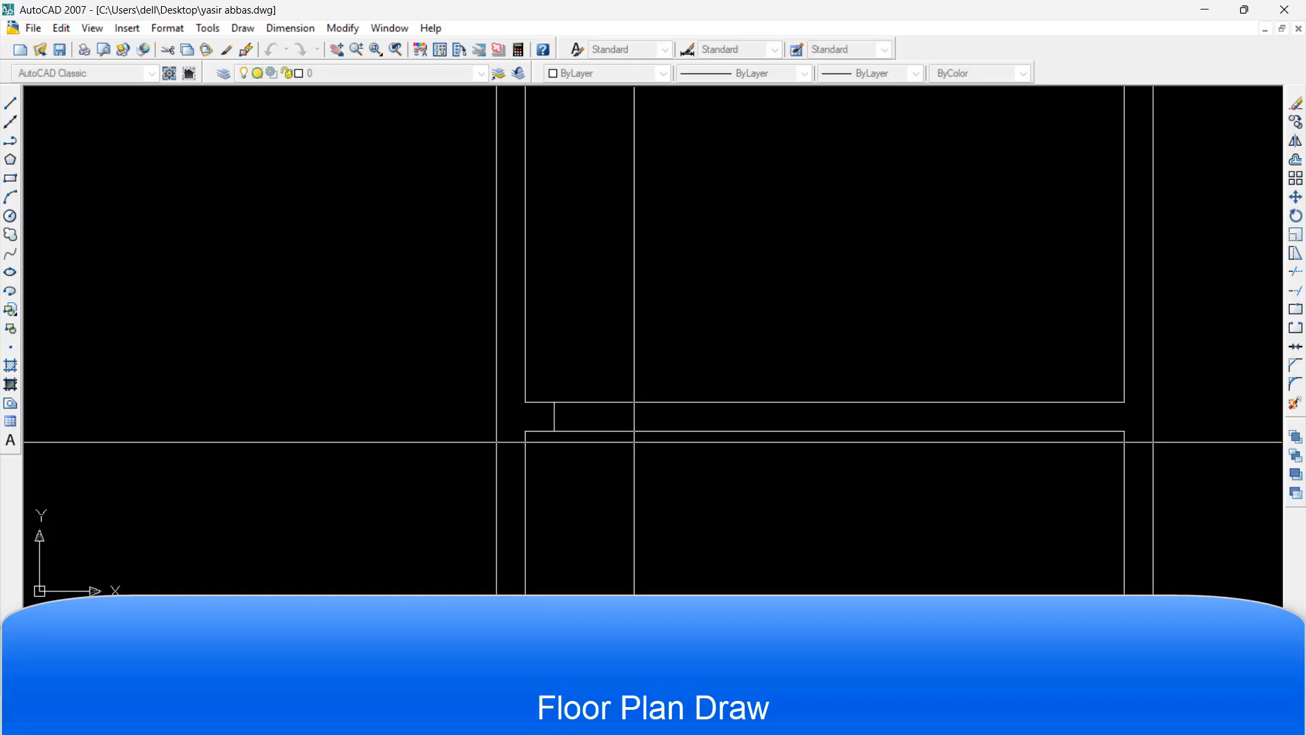
{"action": "key", "text": "Return"}
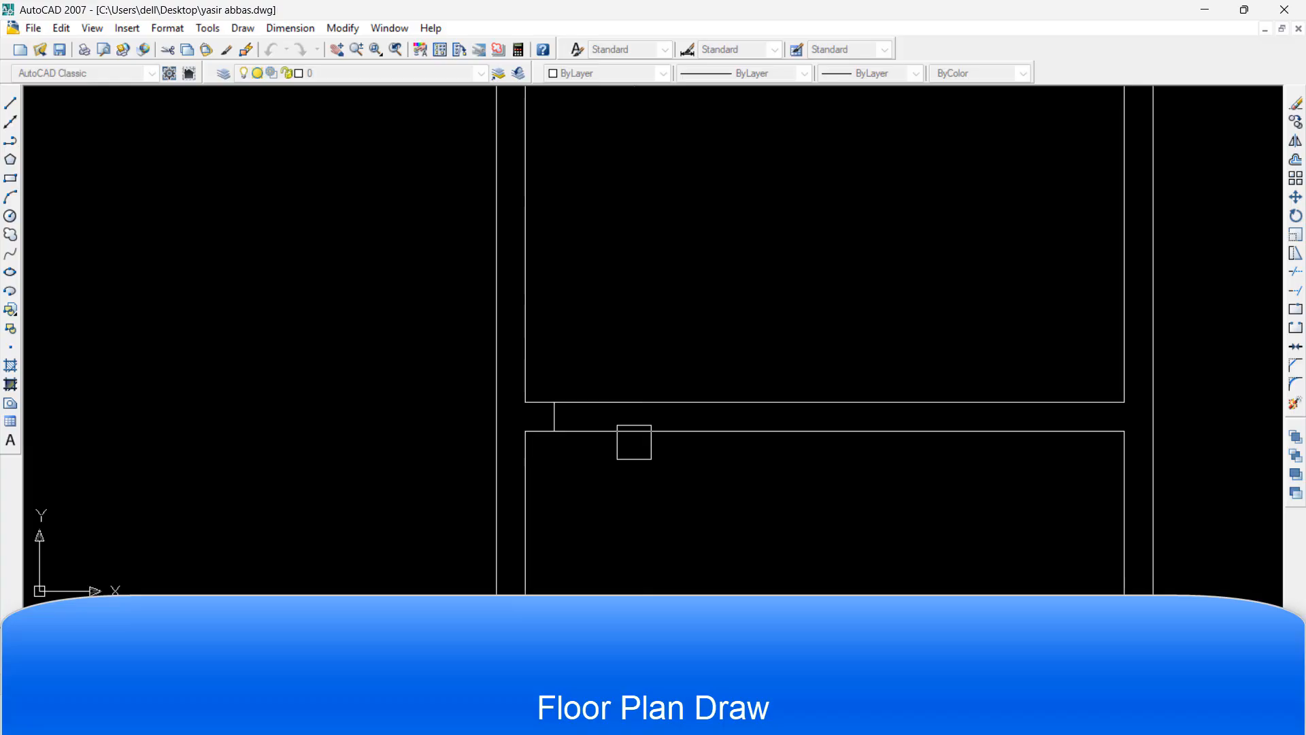
{"action": "left_click", "coordinate": [554, 424]}
{"action": "left_click", "coordinate": [602, 425]}
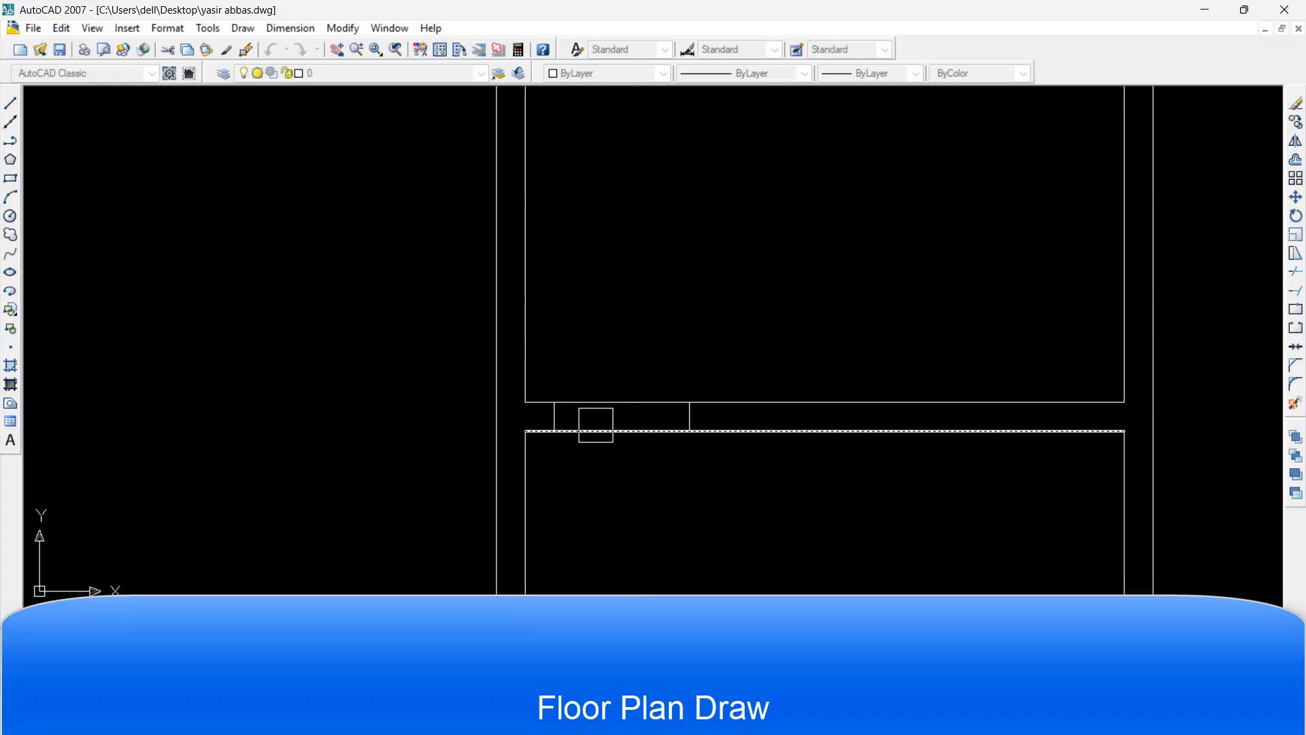
Trim both lines of the new partition between the two short vertical lines to open the doorway
{"action": "key", "text": "Return"}
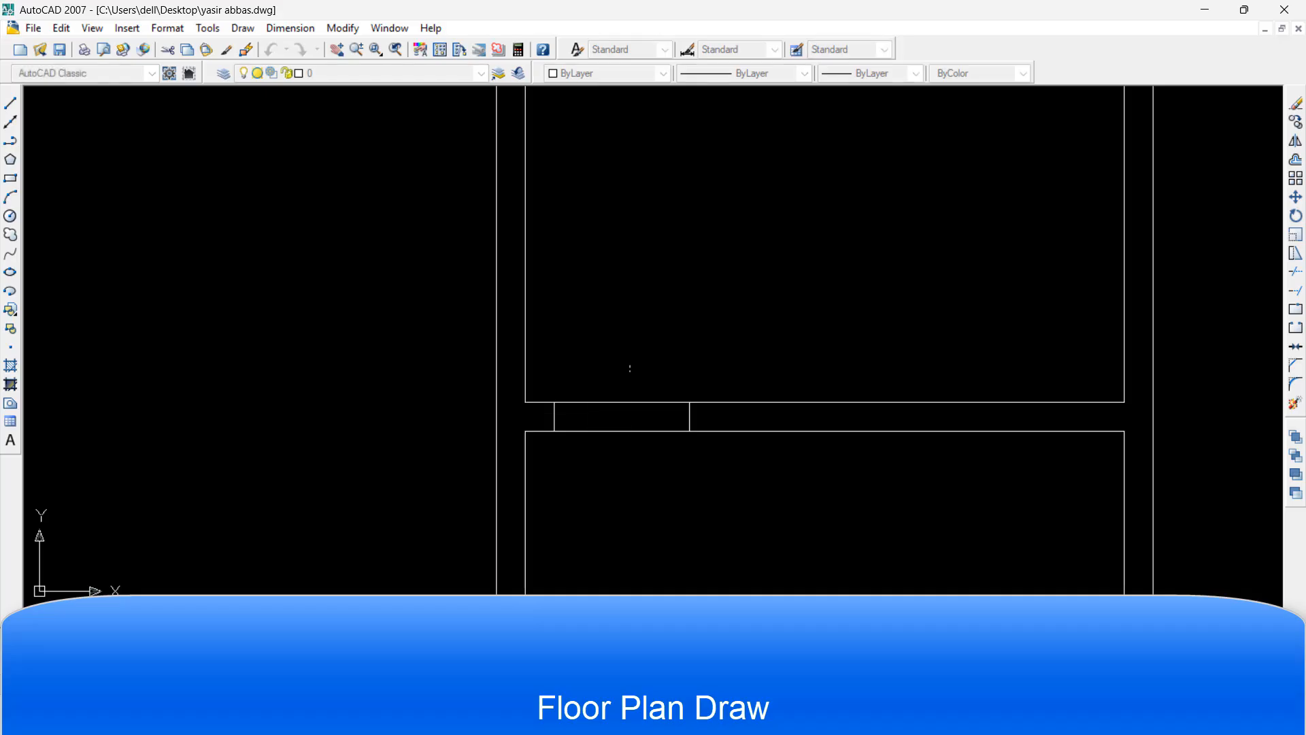
{"action": "left_click", "coordinate": [599, 454]}
{"action": "key", "text": "Return"}
Draw lines across the upper and lower faces of the new partition's opening
{"action": "key", "text": "l"}
{"action": "key", "text": "Return"}
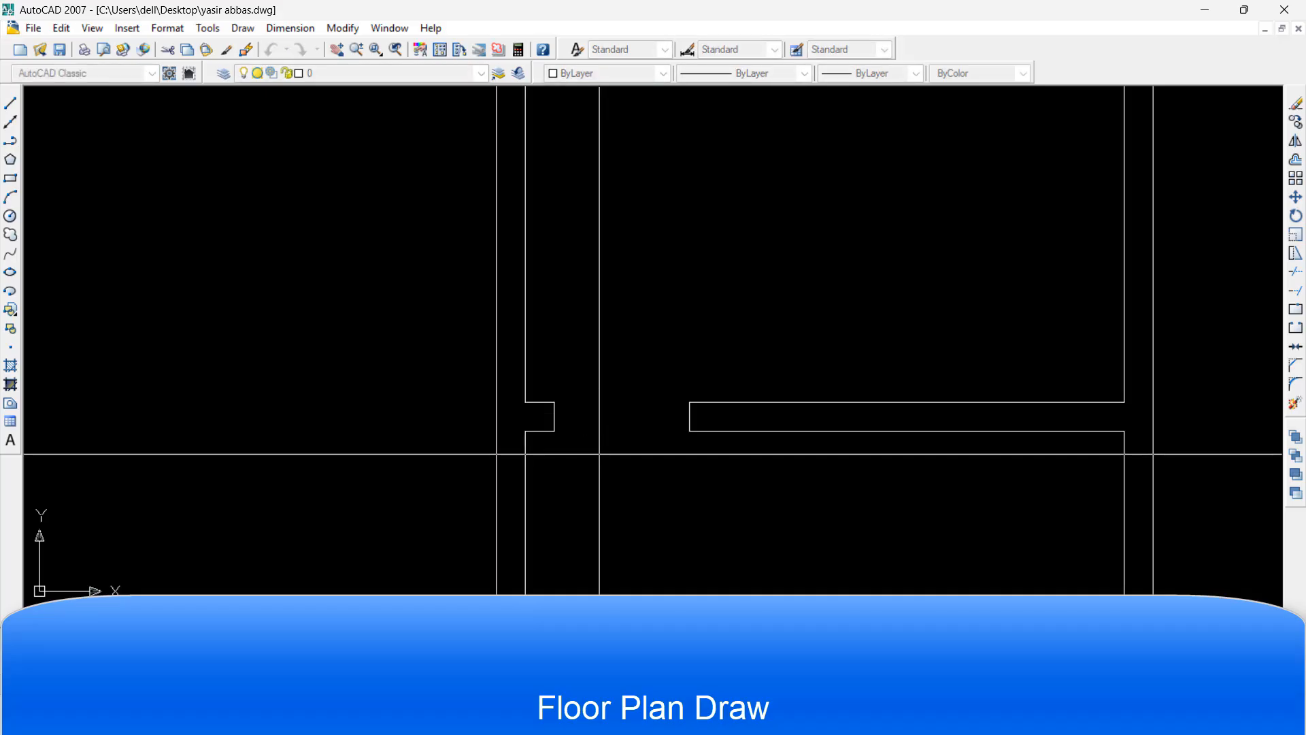
{"action": "left_click", "coordinate": [554, 431]}
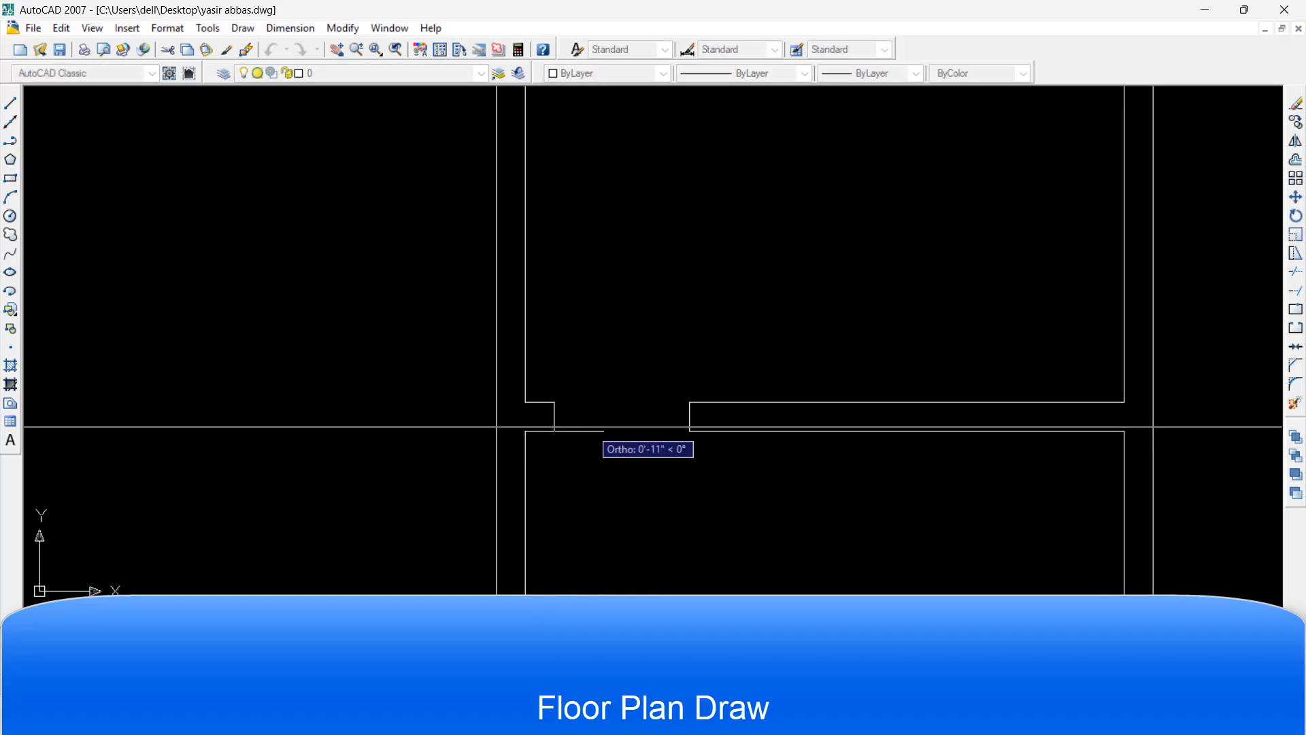
{"action": "left_click", "coordinate": [689, 430]}
{"action": "key", "text": "Escape"}
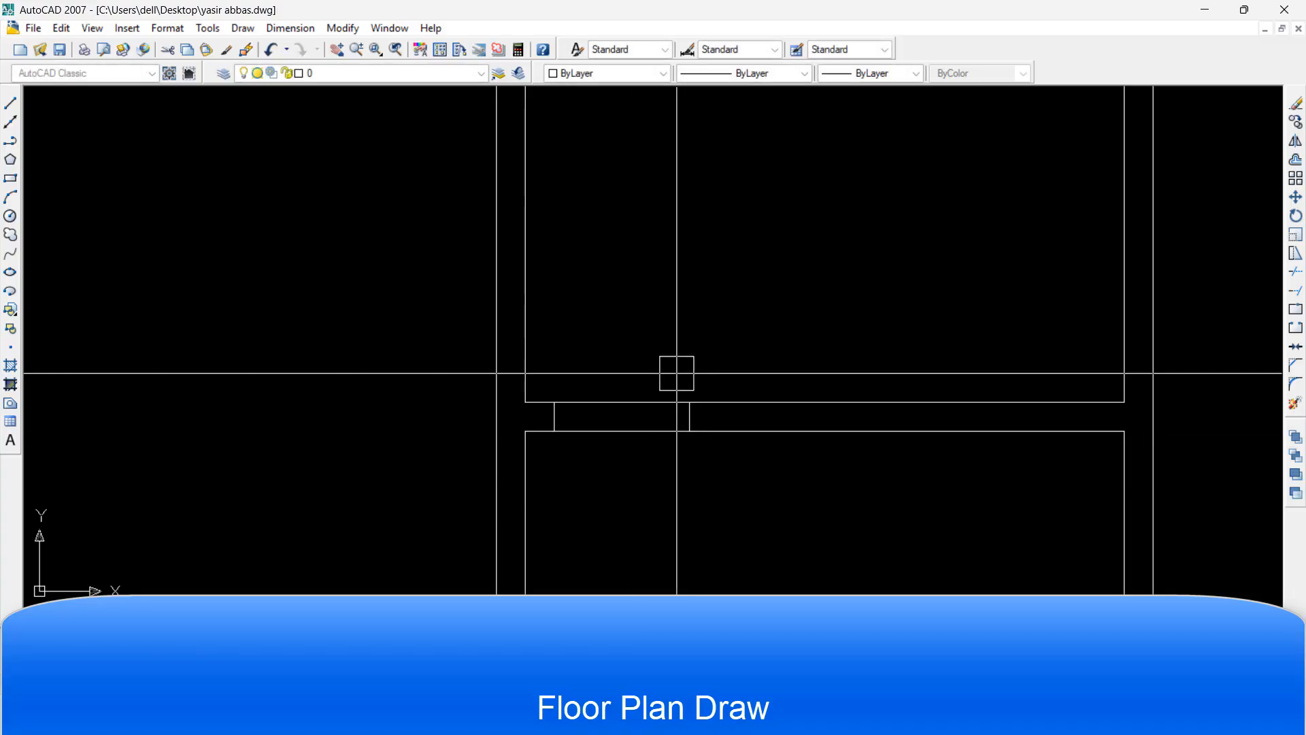
Offset the two lines across the opening inward to form the closely spaced middle lines of a window symbol
{"action": "key", "text": "Return"}
{"action": "left_click", "coordinate": [667, 385]}
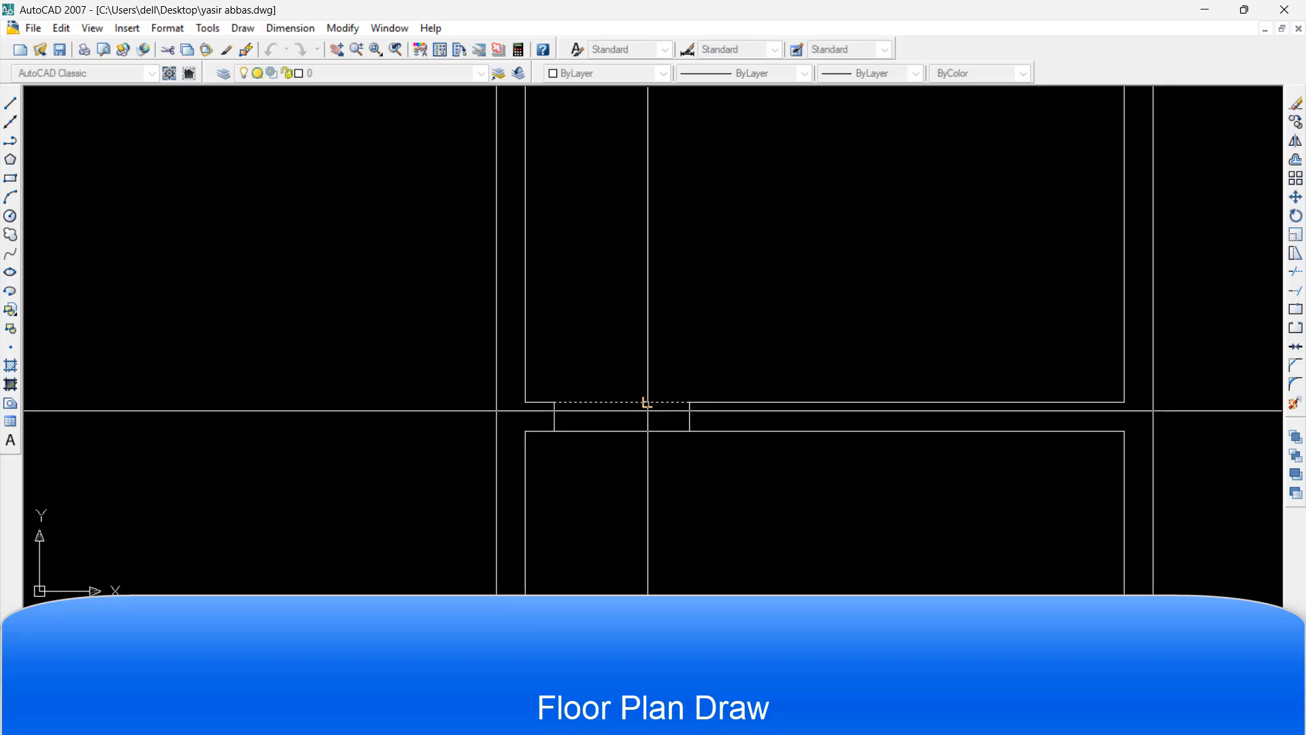
{"action": "left_click", "coordinate": [637, 476]}
{"action": "left_click", "coordinate": [682, 389]}
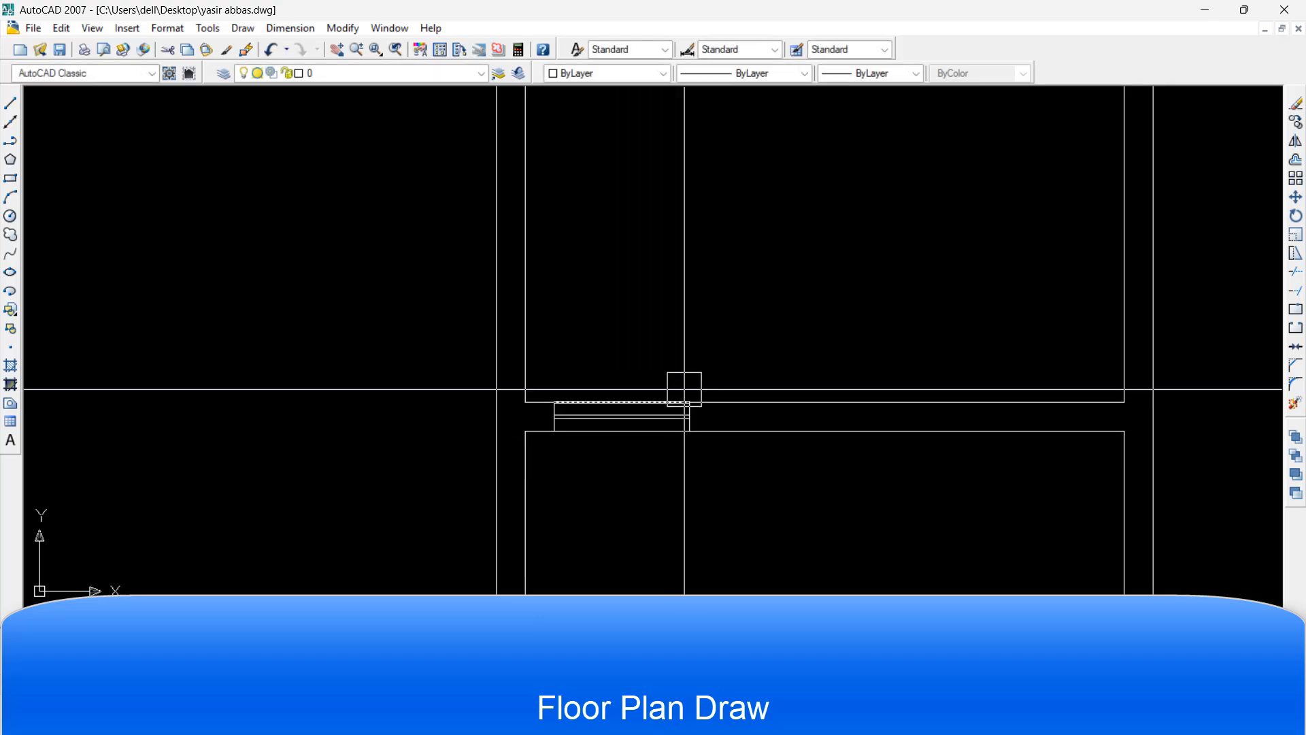
{"action": "key", "text": "Return"}
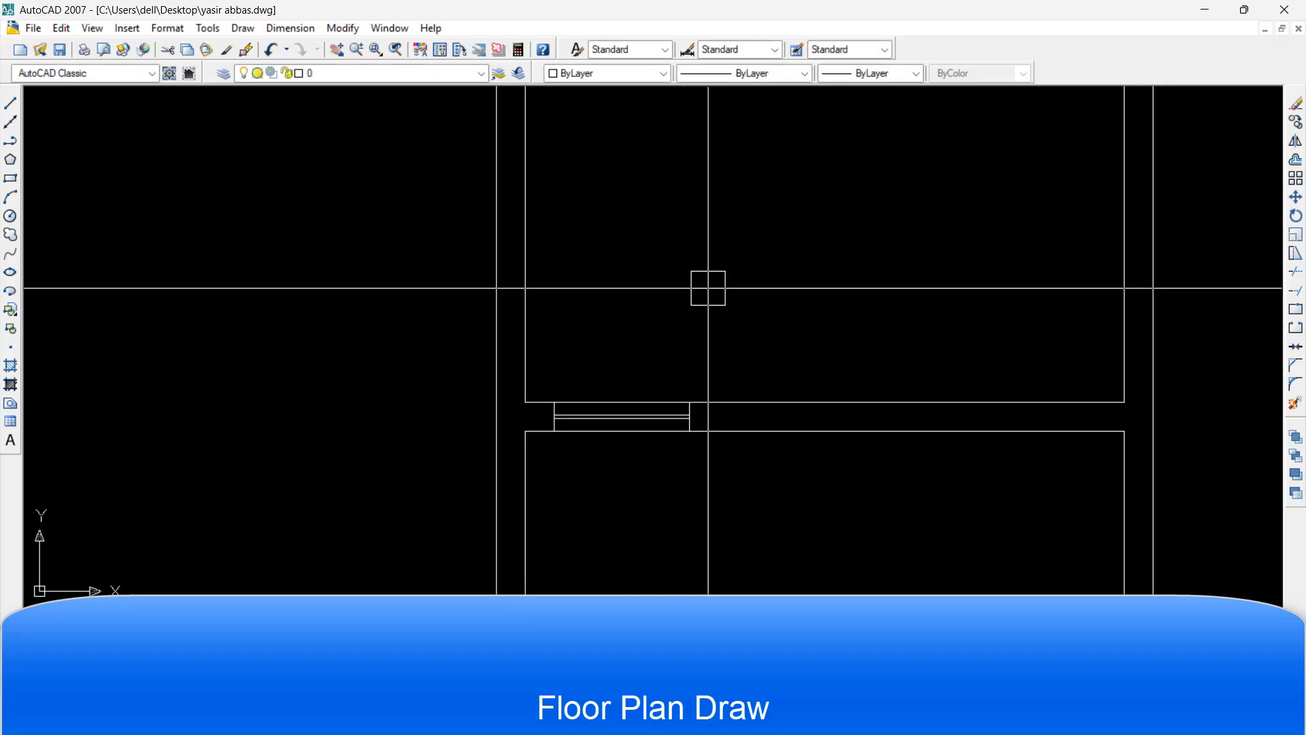
Delete all the horizontal window lines inside the new partition's opening
{"action": "key", "text": "Return"}
{"action": "left_click", "coordinate": [602, 453]}
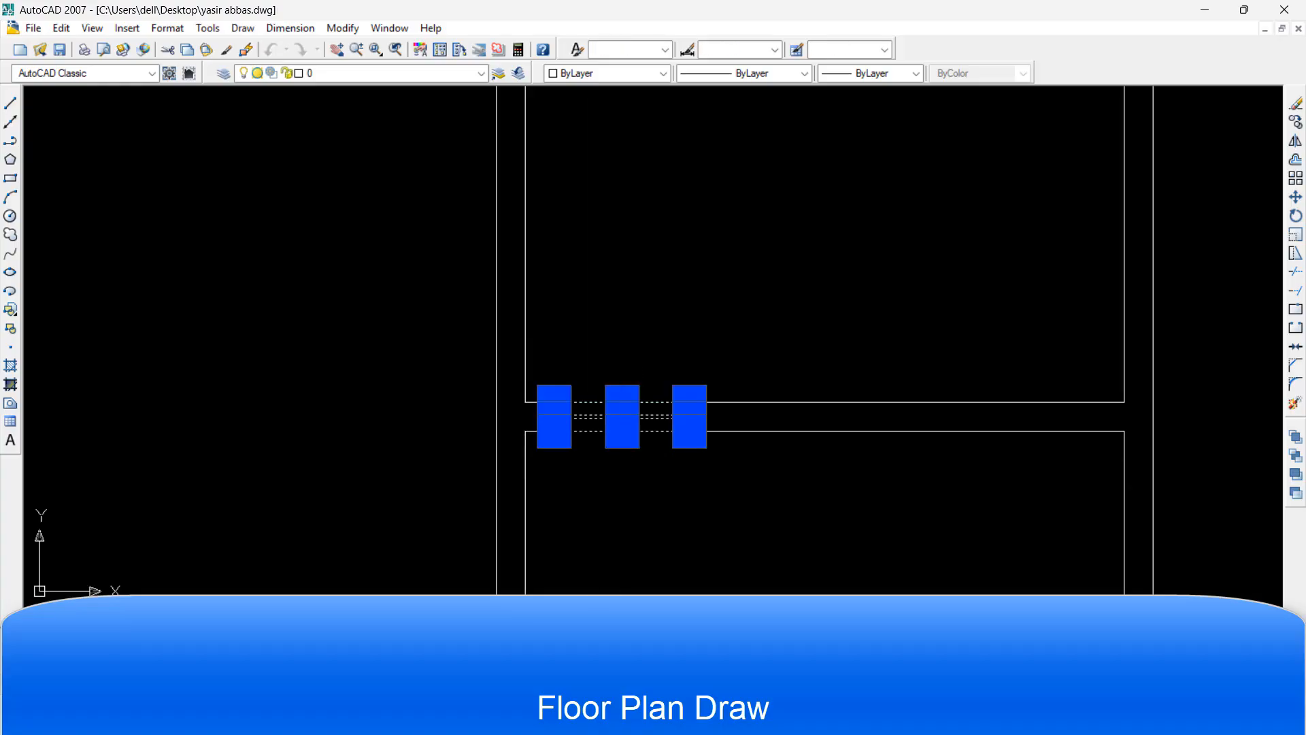
{"action": "key", "text": "Delete"}
Try offsetting the new partition's lower line down into the bottom room, and delete the copy
{"action": "scroll", "coordinate": [634, 417], "scroll_direction": "down", "scroll_amount": 4}
{"action": "scroll", "coordinate": [634, 416], "scroll_direction": "down", "scroll_amount": 6}
{"action": "scroll", "coordinate": [639, 417], "scroll_direction": "up", "scroll_amount": 5}
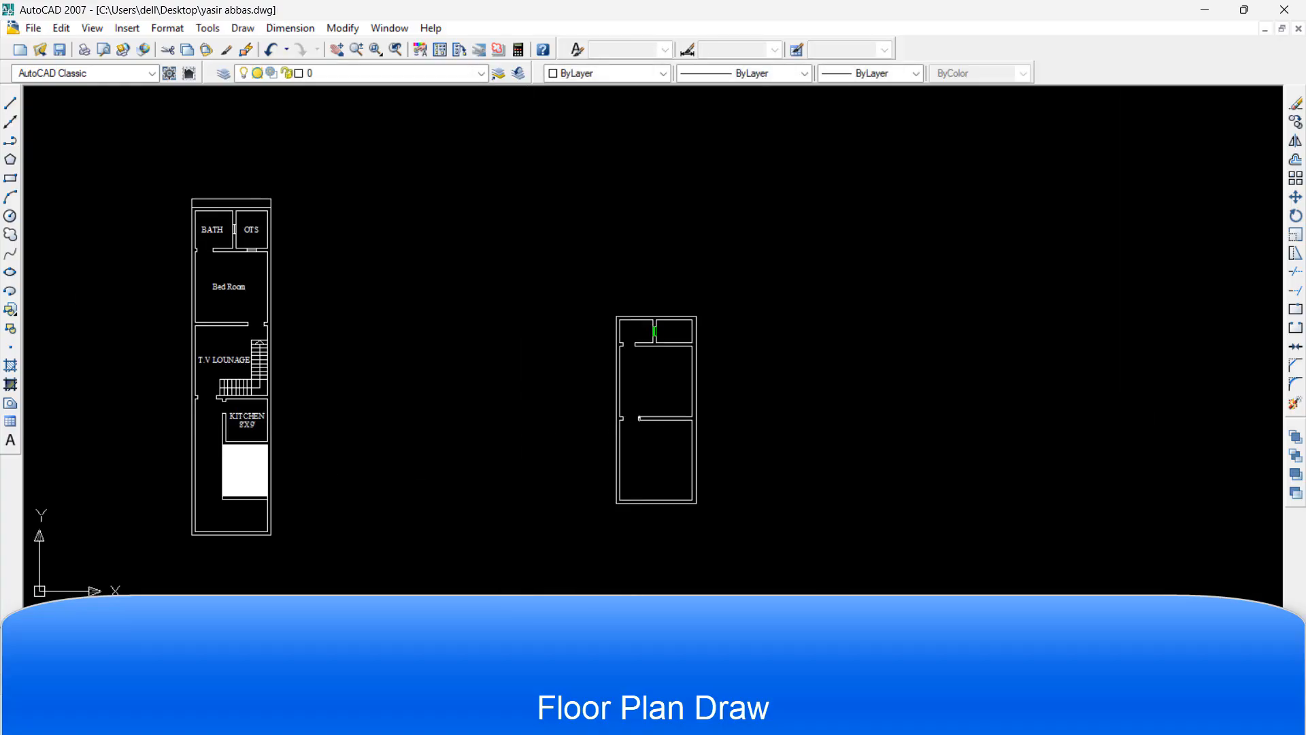
{"action": "type", "text": "l"}
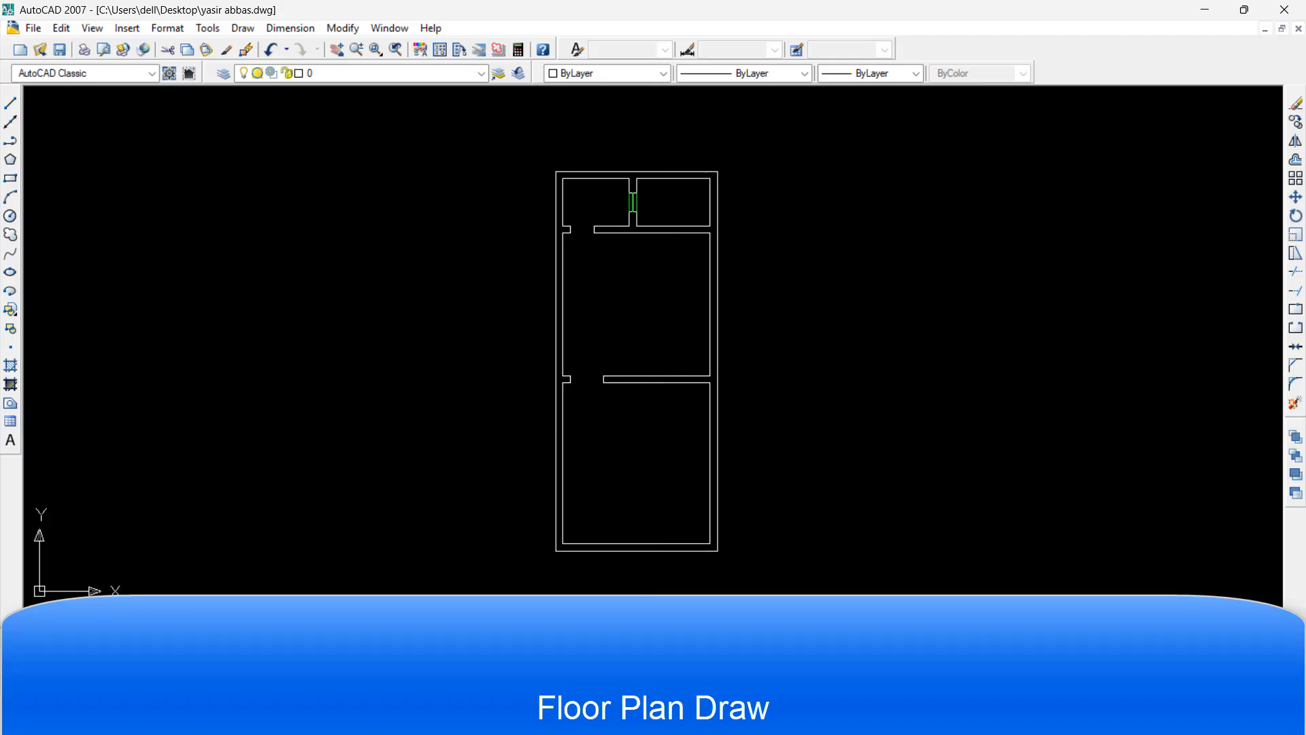
{"action": "key", "text": "Return"}
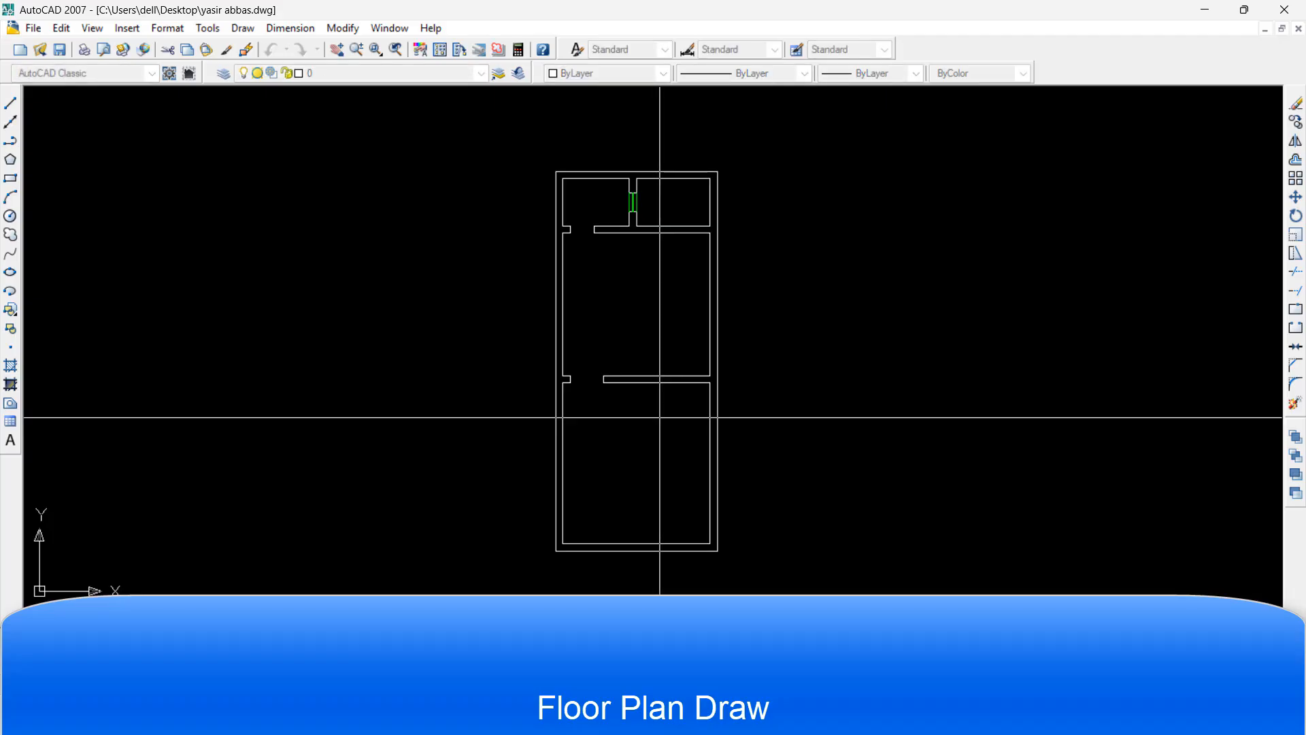
{"action": "key", "text": "Return"}
{"action": "left_click", "coordinate": [672, 391]}
{"action": "left_click", "coordinate": [659, 428]}
{"action": "key", "text": "Return"}
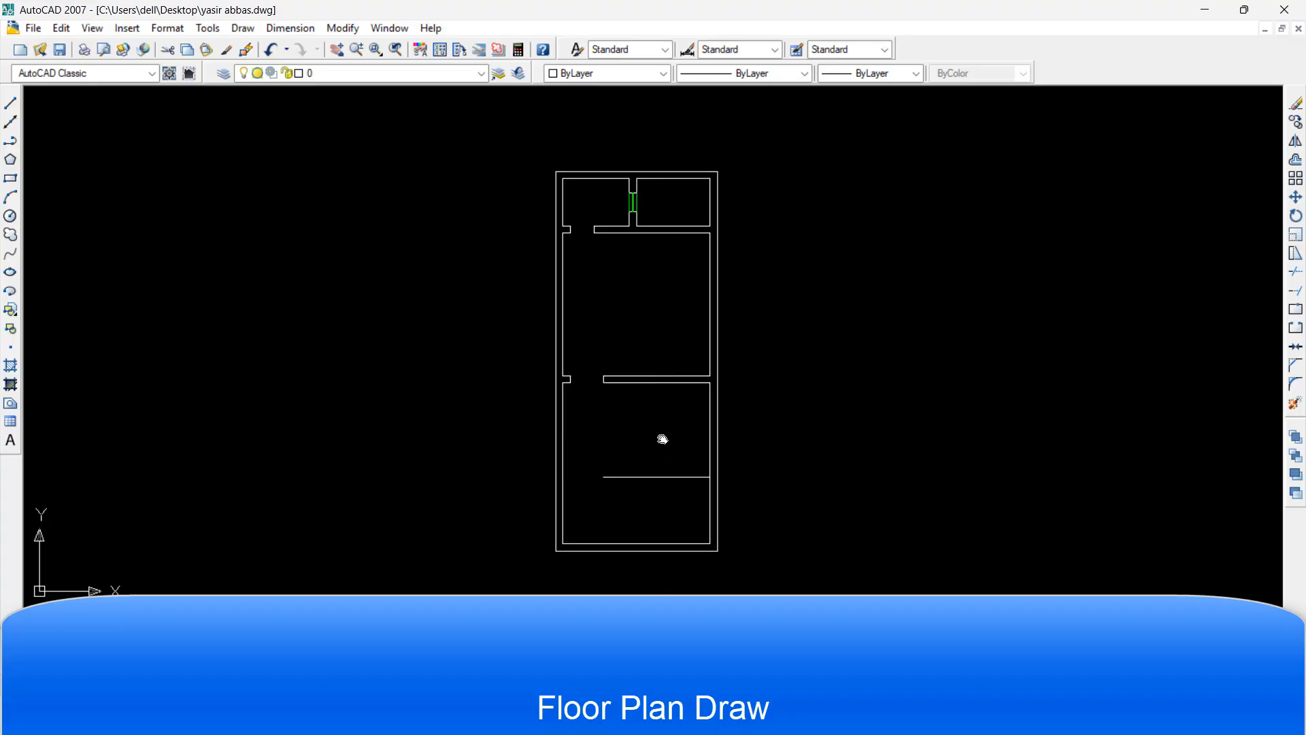
{"action": "left_click", "coordinate": [661, 481]}
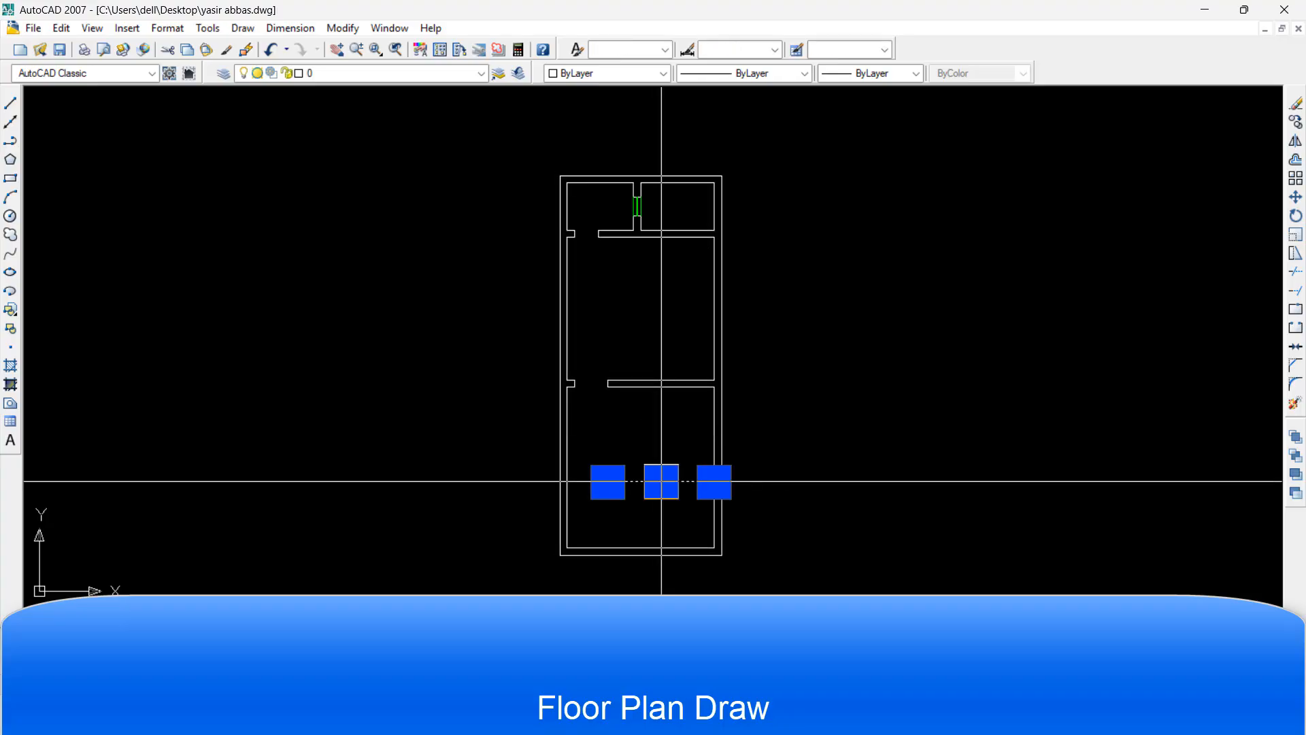
{"action": "key", "text": "Delete"}
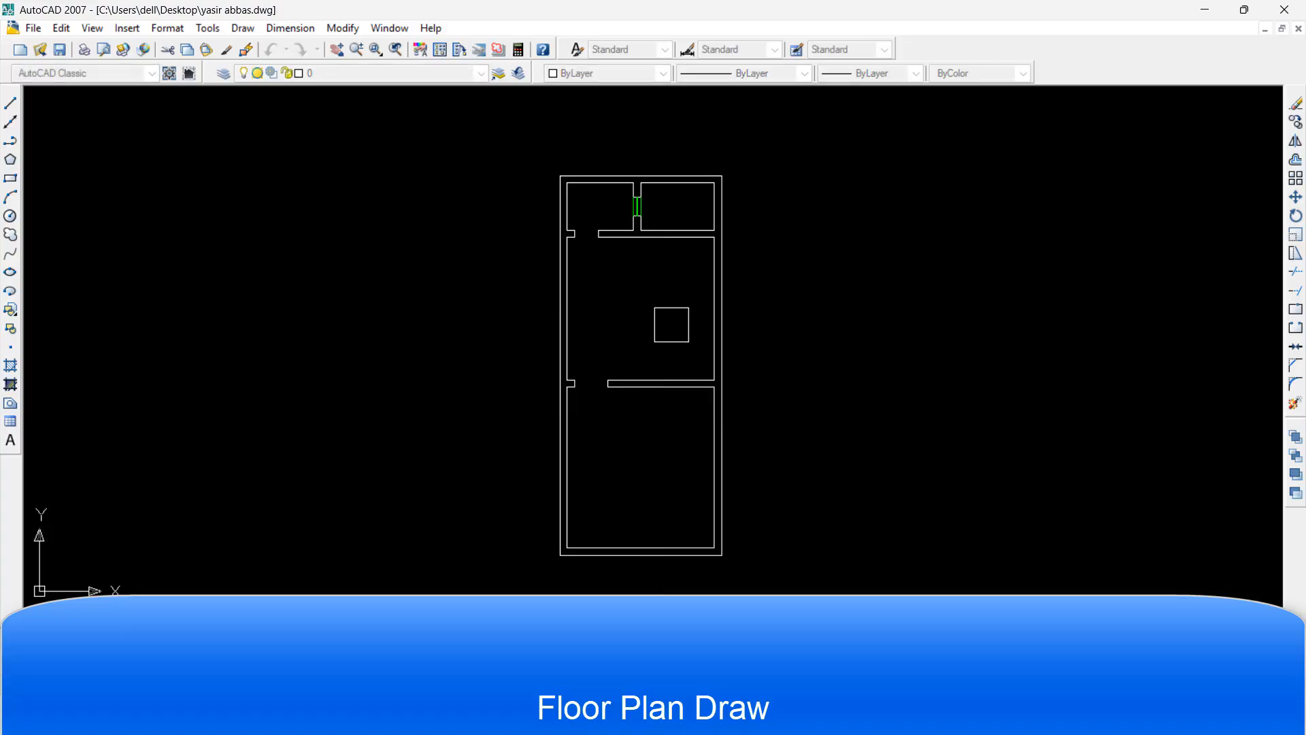
Move the whole lower partition, including its door jambs, upward to enlarge the bottom room
{"action": "left_click", "coordinate": [671, 325]}
{"action": "left_click", "coordinate": [570, 401]}
{"action": "left_click", "coordinate": [645, 410]}
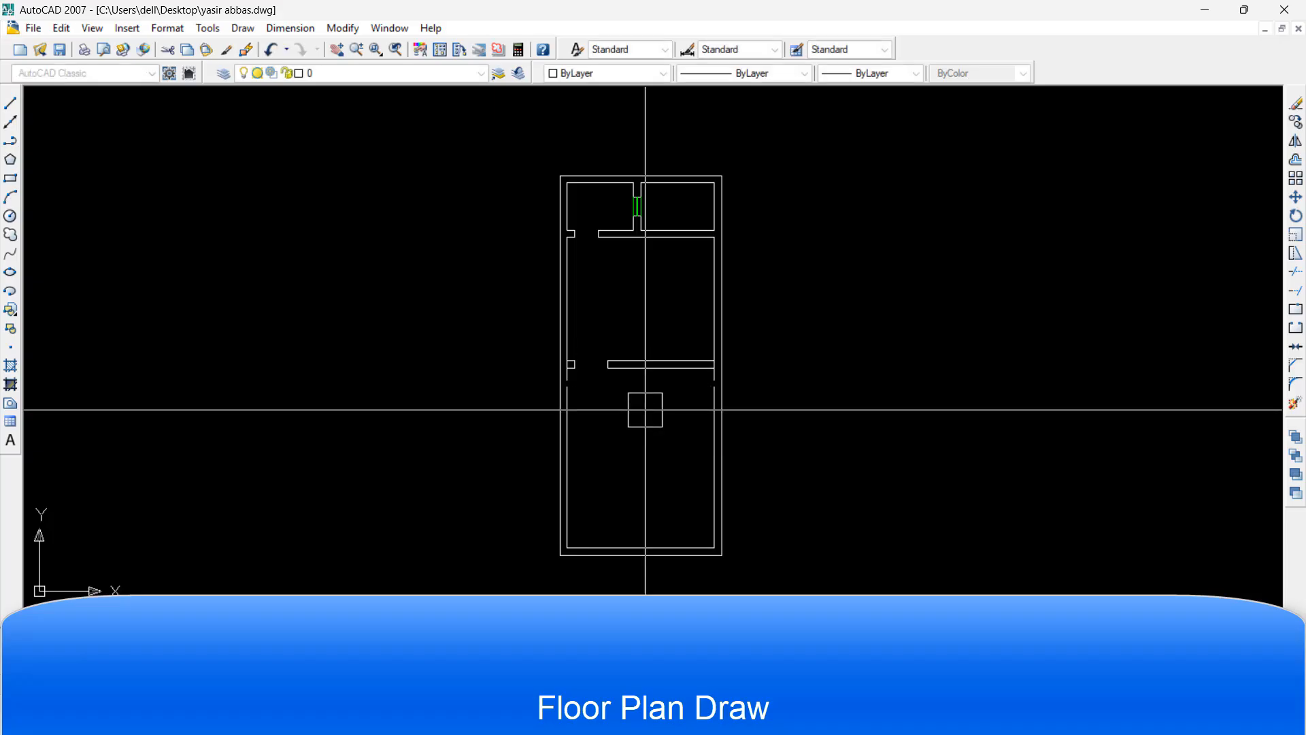
Trim the inner lines of both outer walls between the two lines of the moved partition
{"action": "scroll", "coordinate": [571, 380], "scroll_direction": "up", "scroll_amount": 8}
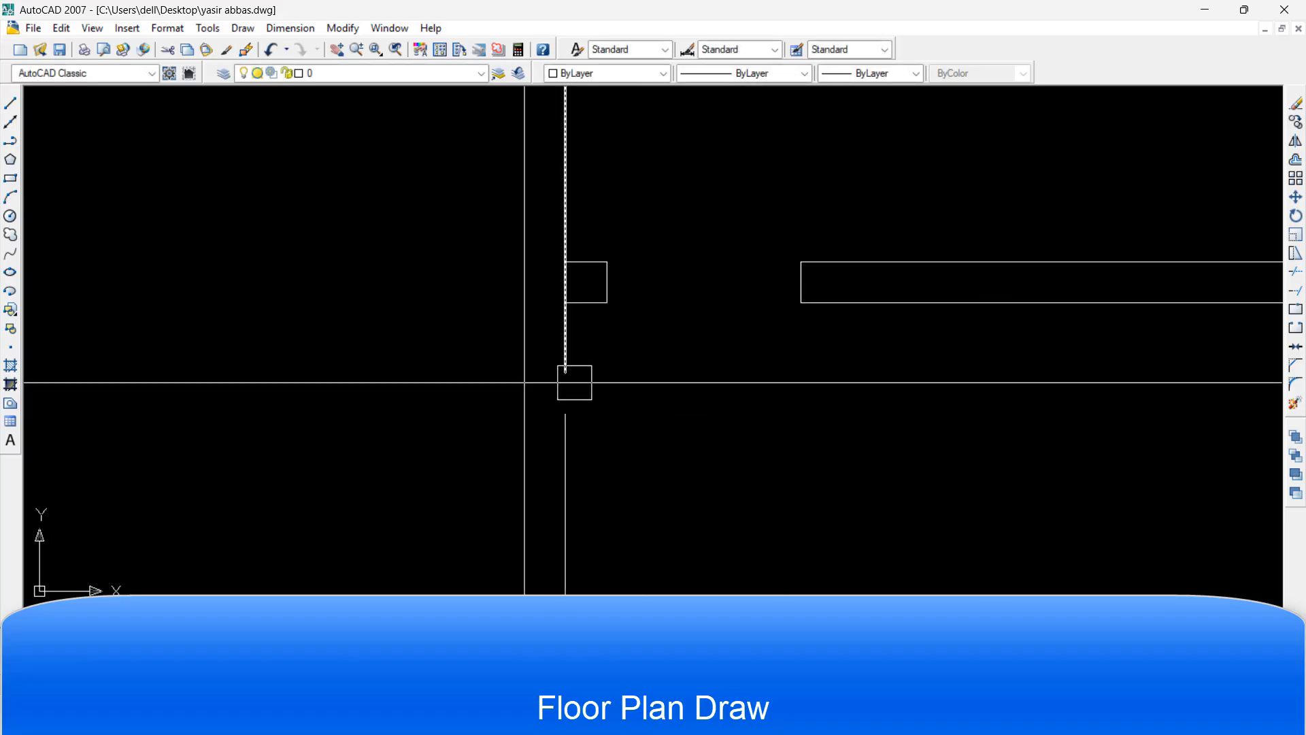
{"action": "key", "text": "Return"}
{"action": "scroll", "coordinate": [508, 361], "scroll_direction": "down", "scroll_amount": 8}
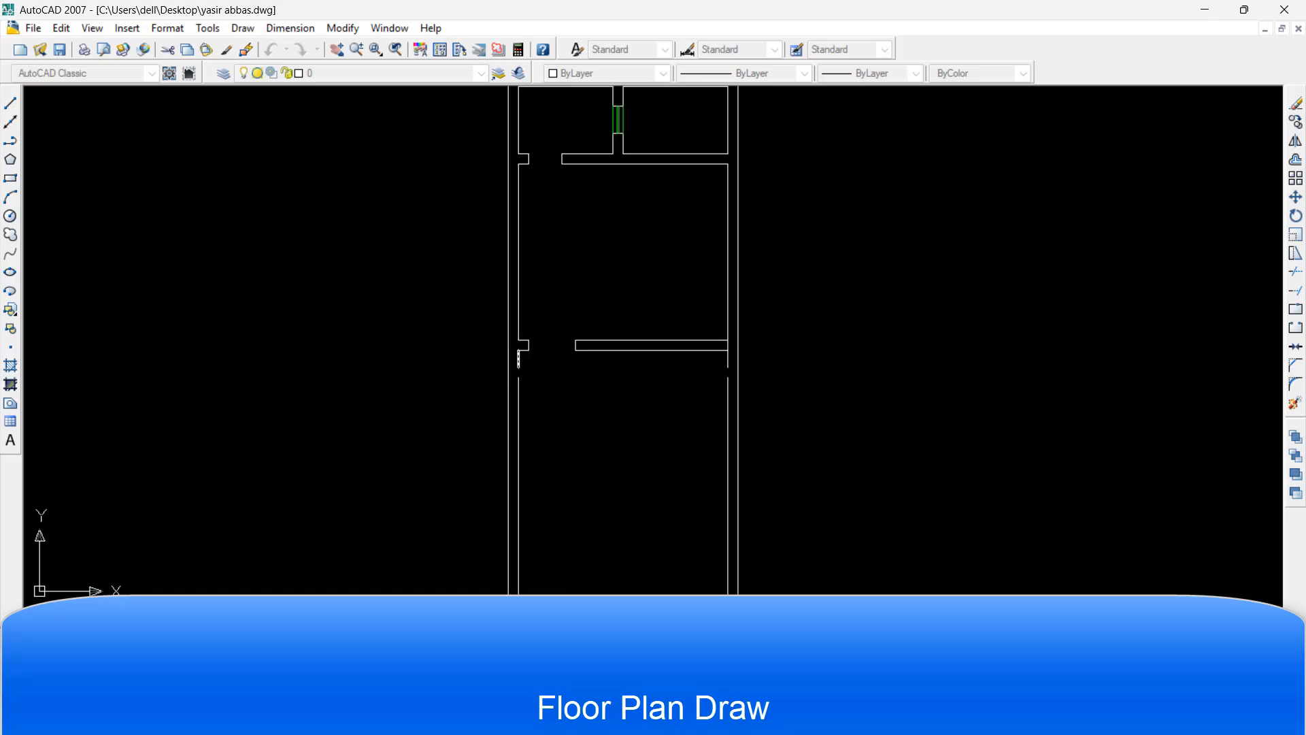
{"action": "scroll", "coordinate": [722, 343], "scroll_direction": "up", "scroll_amount": 10}
{"action": "left_click", "coordinate": [735, 321]}
{"action": "scroll", "coordinate": [735, 321], "scroll_direction": "down", "scroll_amount": 4}
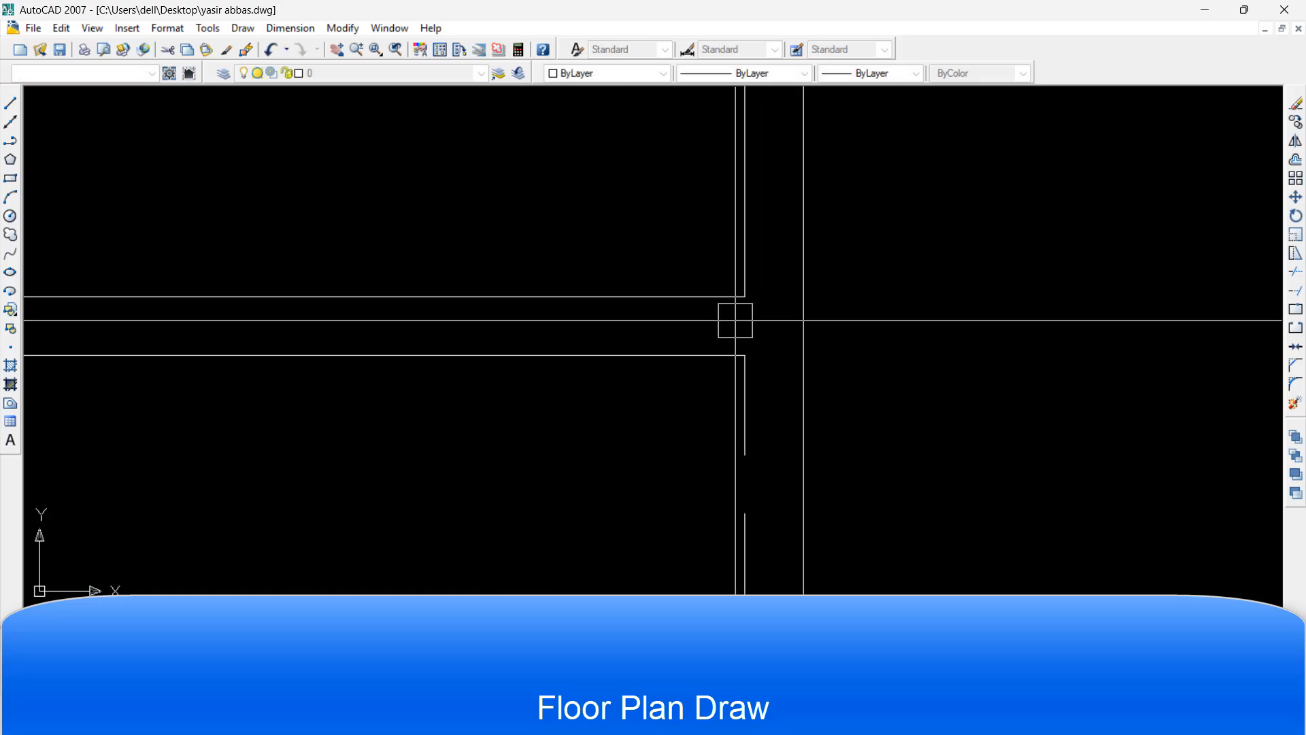
{"action": "key", "text": "Escape"}
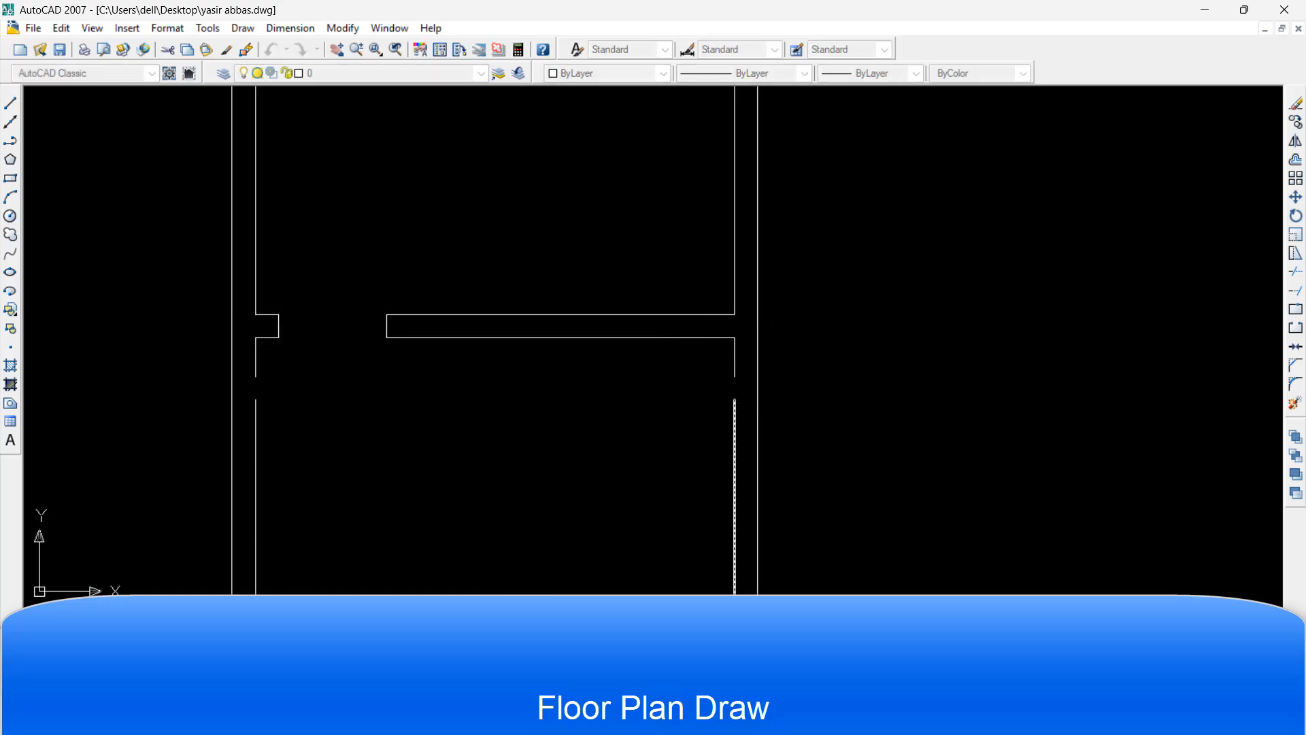
Close the gaps in the inner lines of both outer walls below the moved partition
{"action": "scroll", "coordinate": [715, 378], "scroll_direction": "down", "scroll_amount": 5}
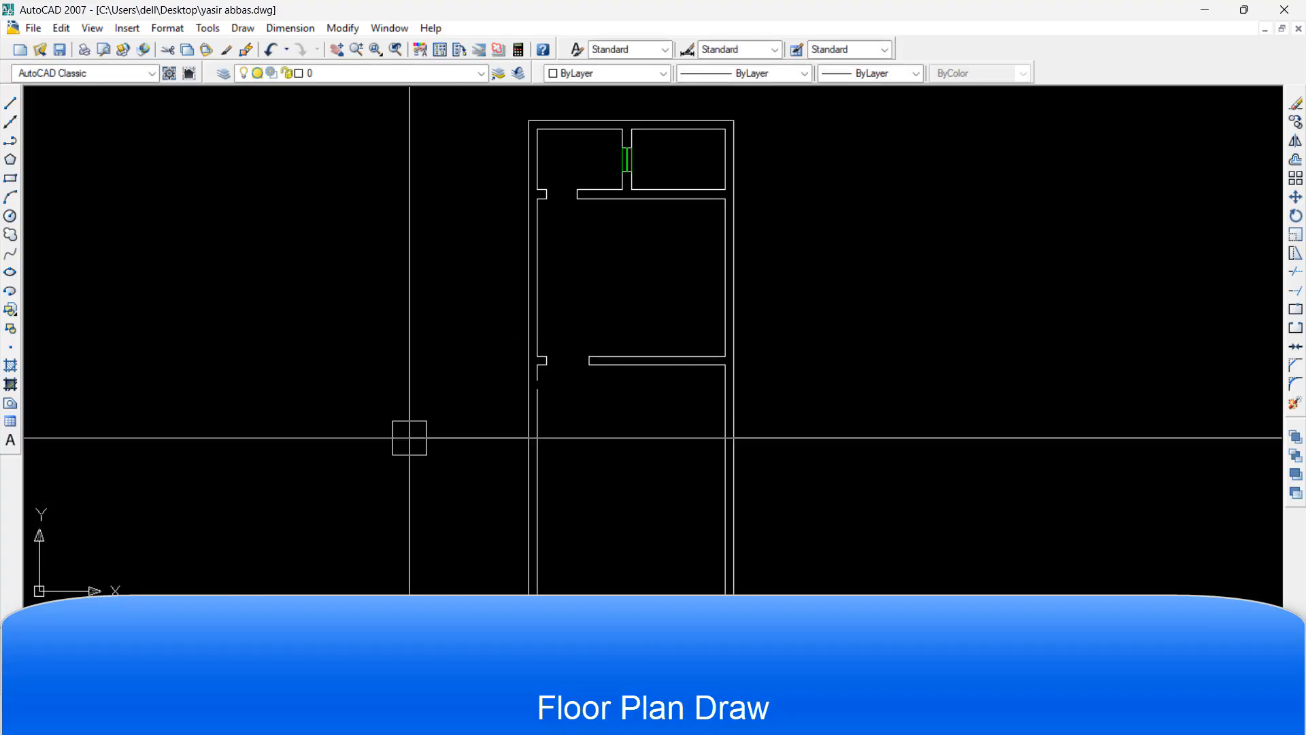
{"action": "scroll", "coordinate": [525, 387], "scroll_direction": "up", "scroll_amount": 8}
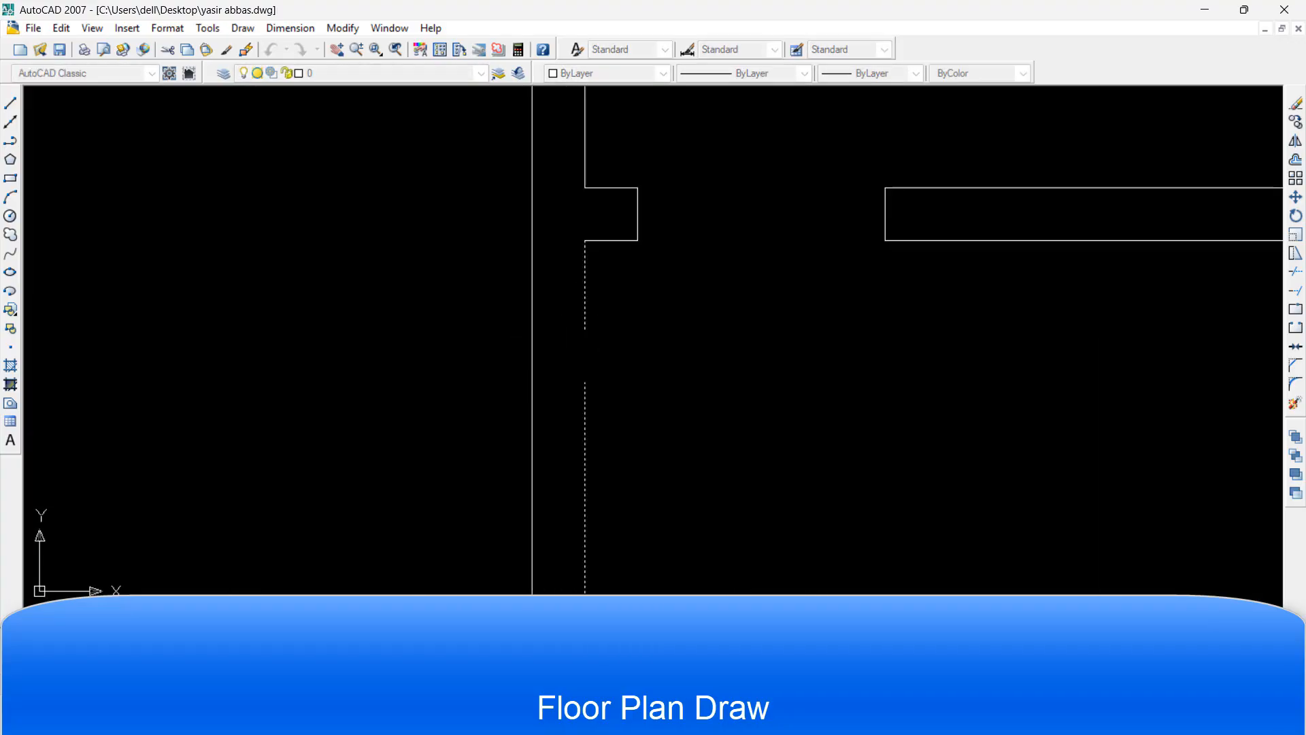
{"action": "scroll", "coordinate": [573, 335], "scroll_direction": "down", "scroll_amount": 5}
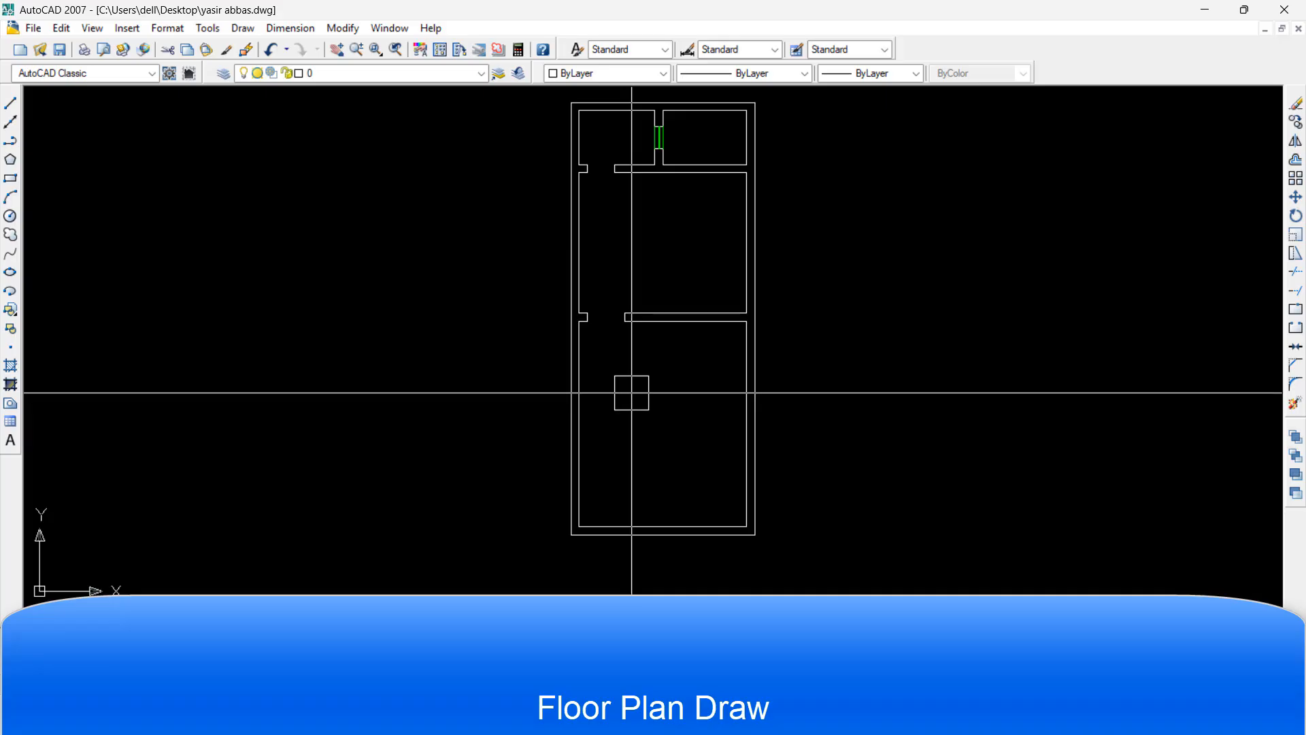
Try offsetting the moved partition's lower line toward the bottom wall, and delete the offset line
{"action": "middle_click_drag", "start_coordinate": [687, 393], "coordinate": [655, 424]}
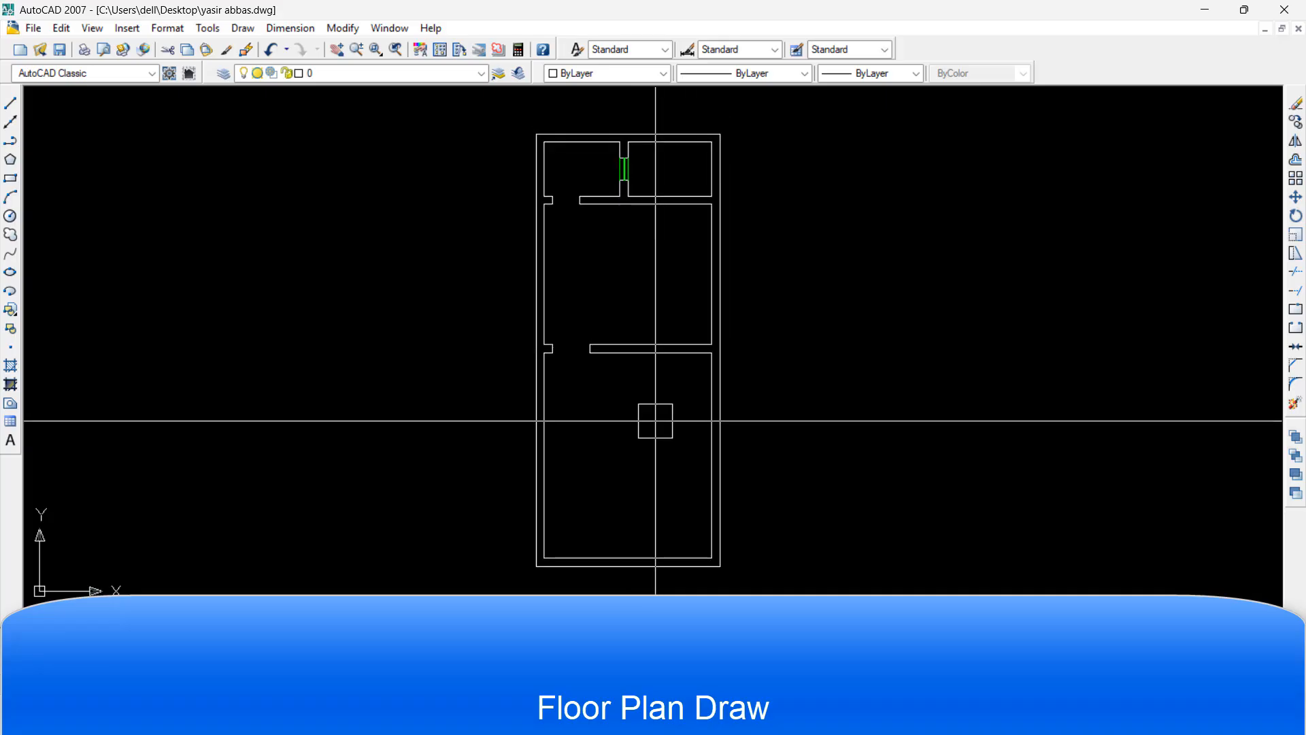
{"action": "middle_click_drag", "start_coordinate": [655, 418], "coordinate": [656, 402]}
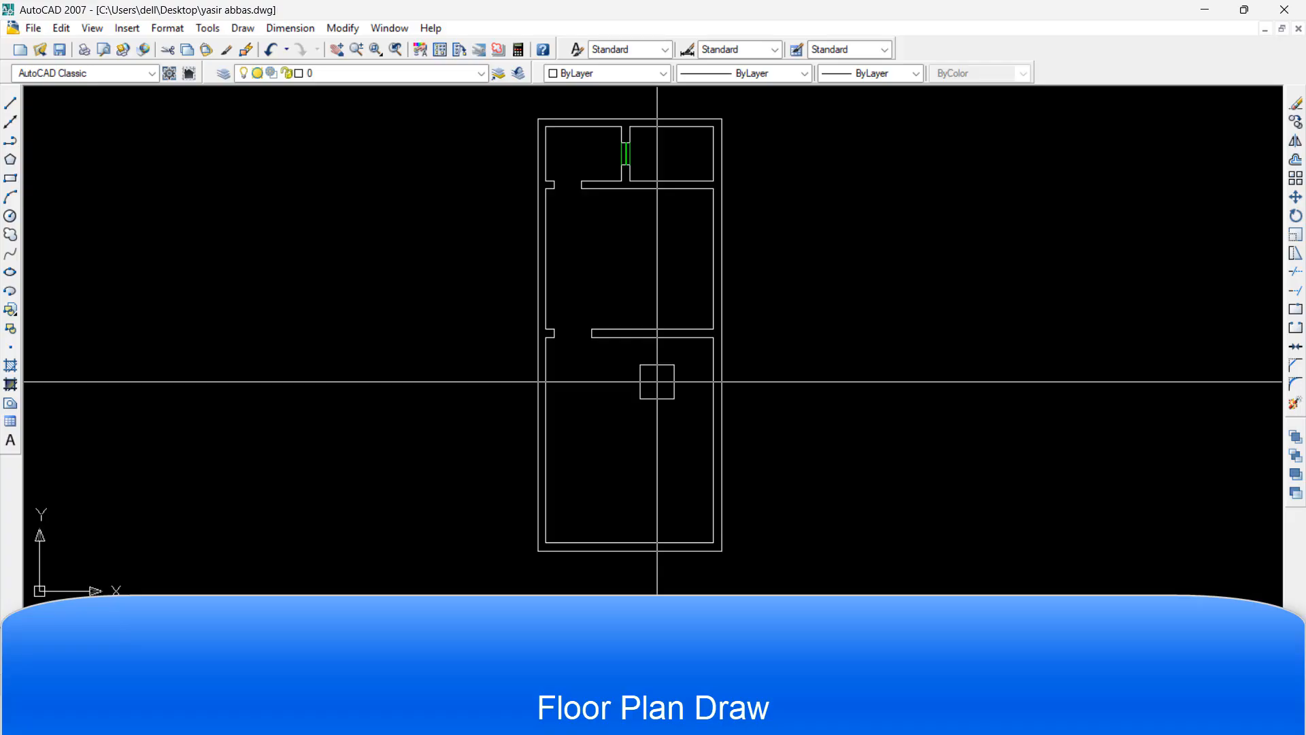
{"action": "scroll", "coordinate": [656, 381], "scroll_direction": "up", "scroll_amount": 2}
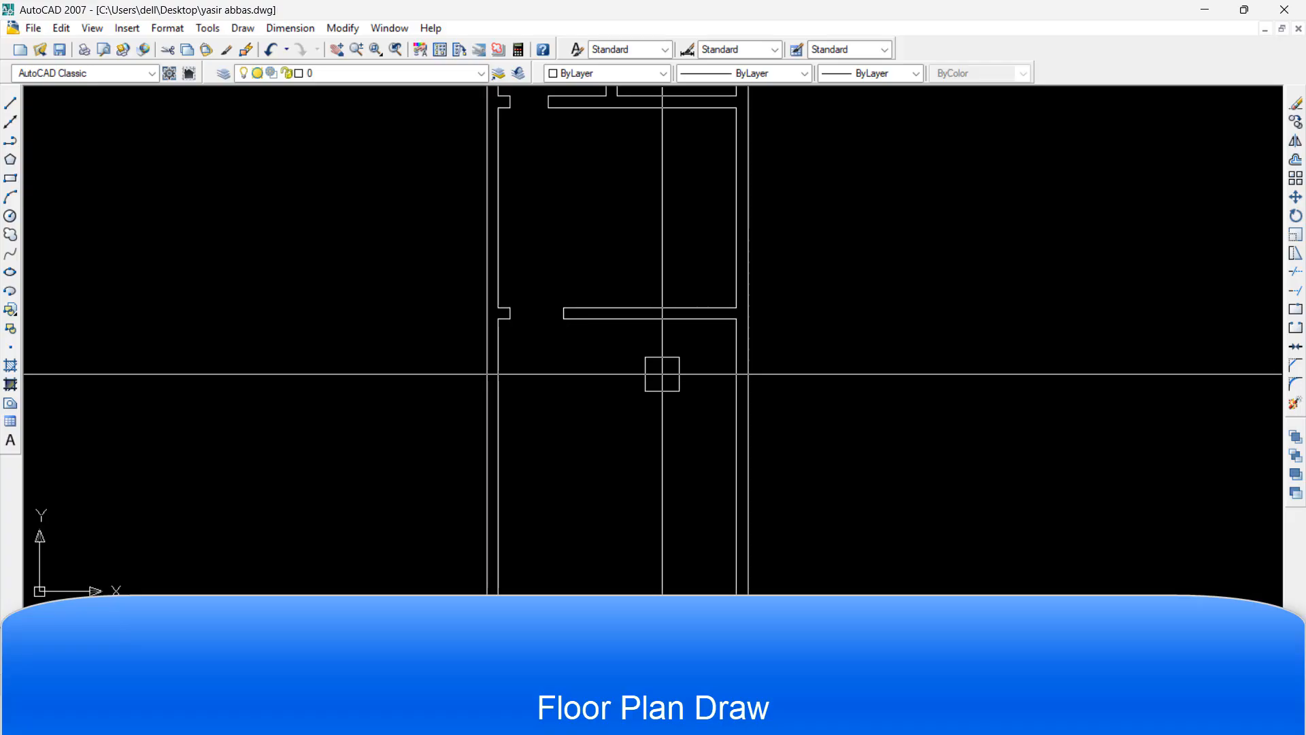
{"action": "key", "text": "Return"}
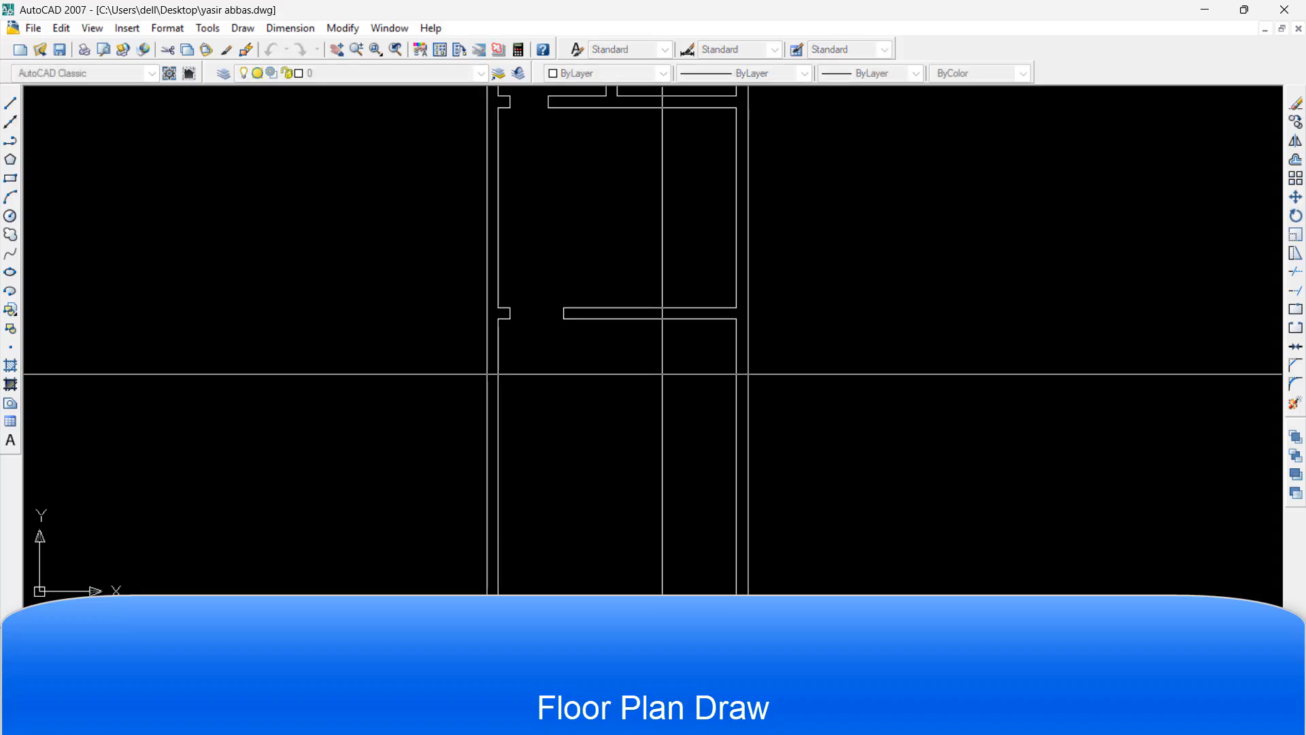
{"action": "key", "text": "Return"}
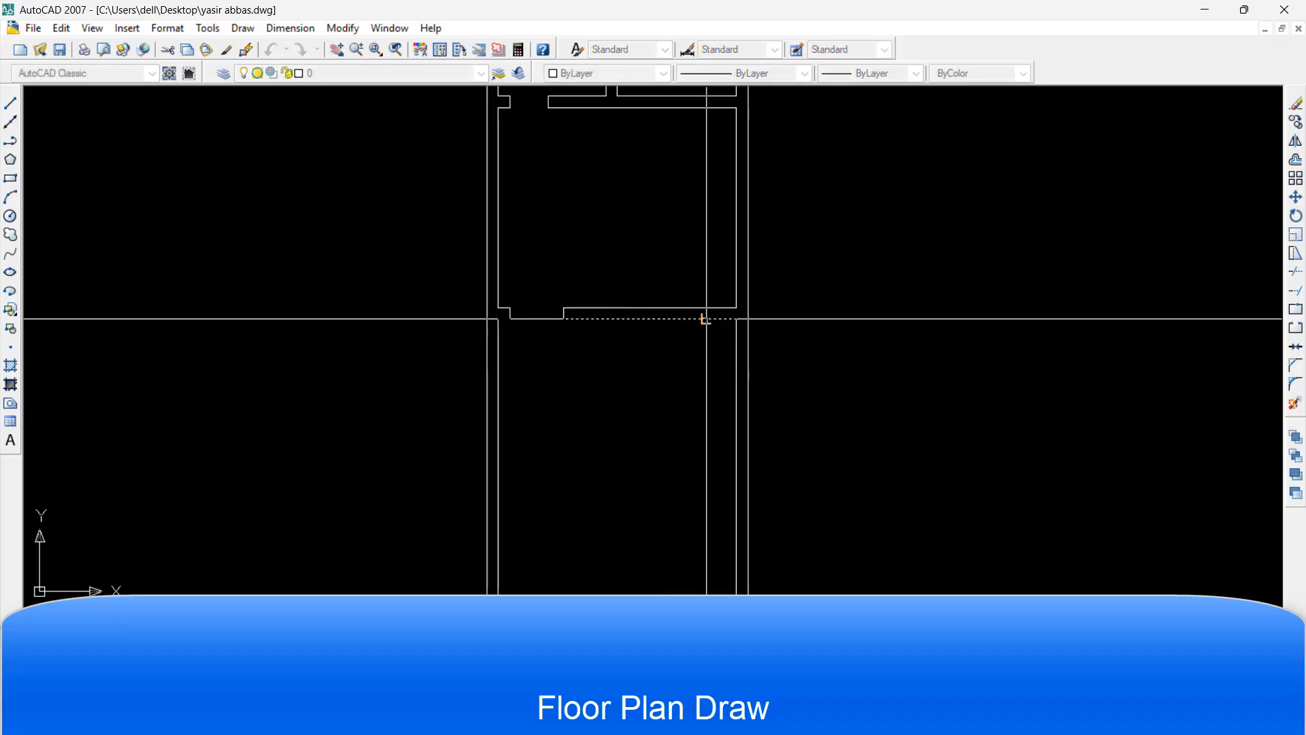
{"action": "scroll", "coordinate": [670, 407], "scroll_direction": "down", "scroll_amount": 3}
{"action": "scroll", "coordinate": [671, 463], "scroll_direction": "up", "scroll_amount": 5}
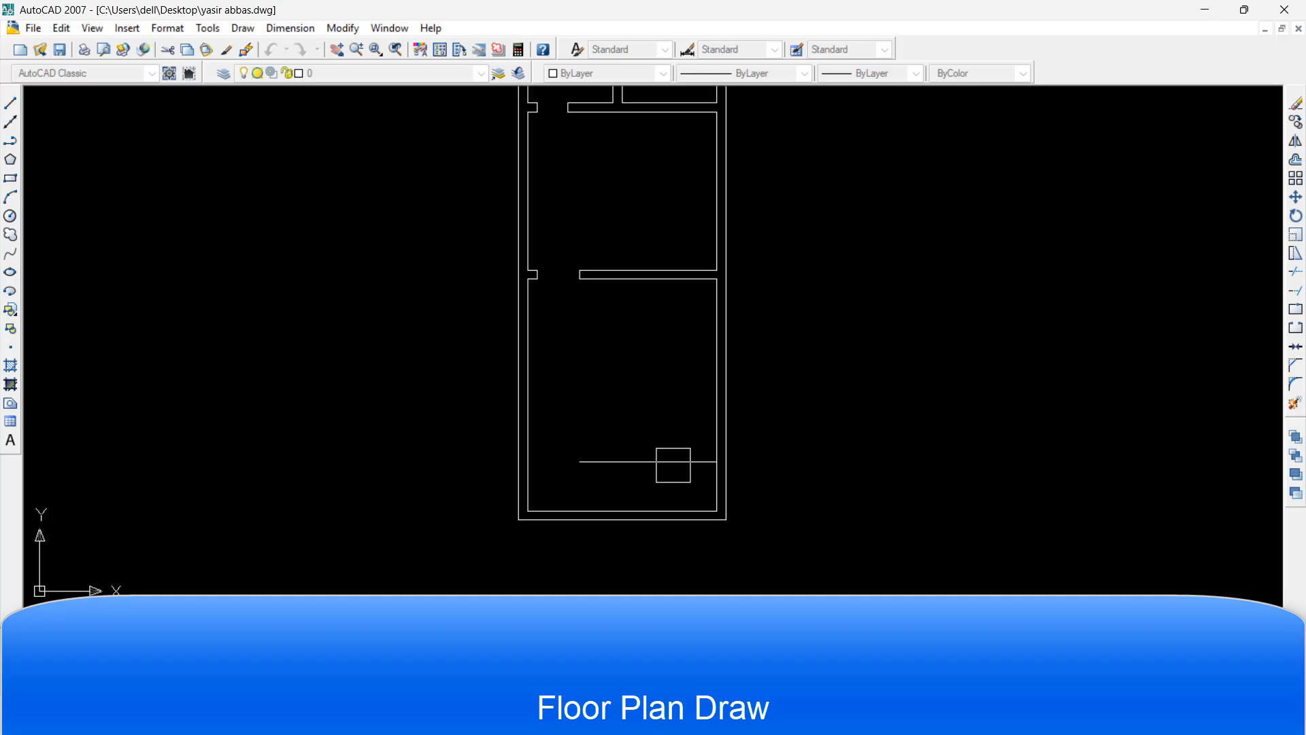
{"action": "left_click", "coordinate": [670, 463]}
{"action": "key", "text": "Delete"}
{"action": "scroll", "coordinate": [674, 447], "scroll_direction": "down", "scroll_amount": 5}
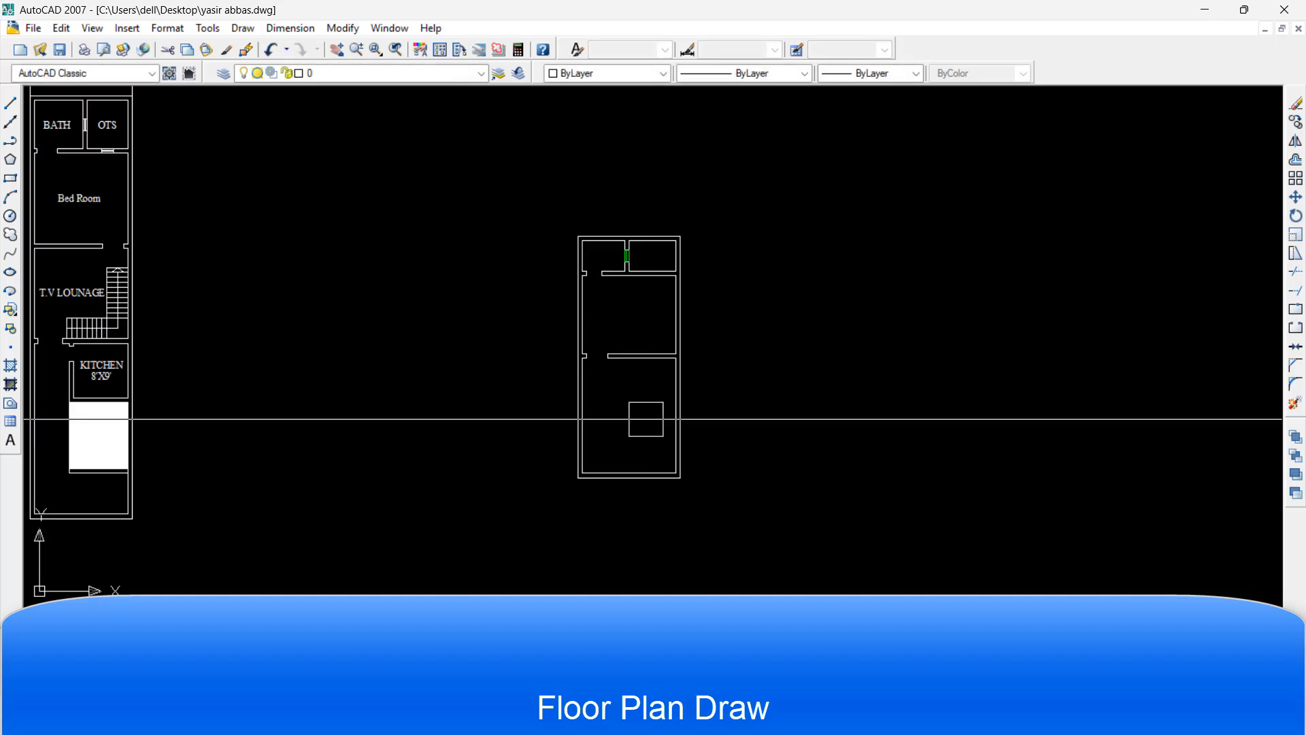
{"action": "scroll", "coordinate": [642, 408], "scroll_direction": "up", "scroll_amount": 5}
{"action": "type", "text": "l"}
{"action": "key", "text": "Return"}
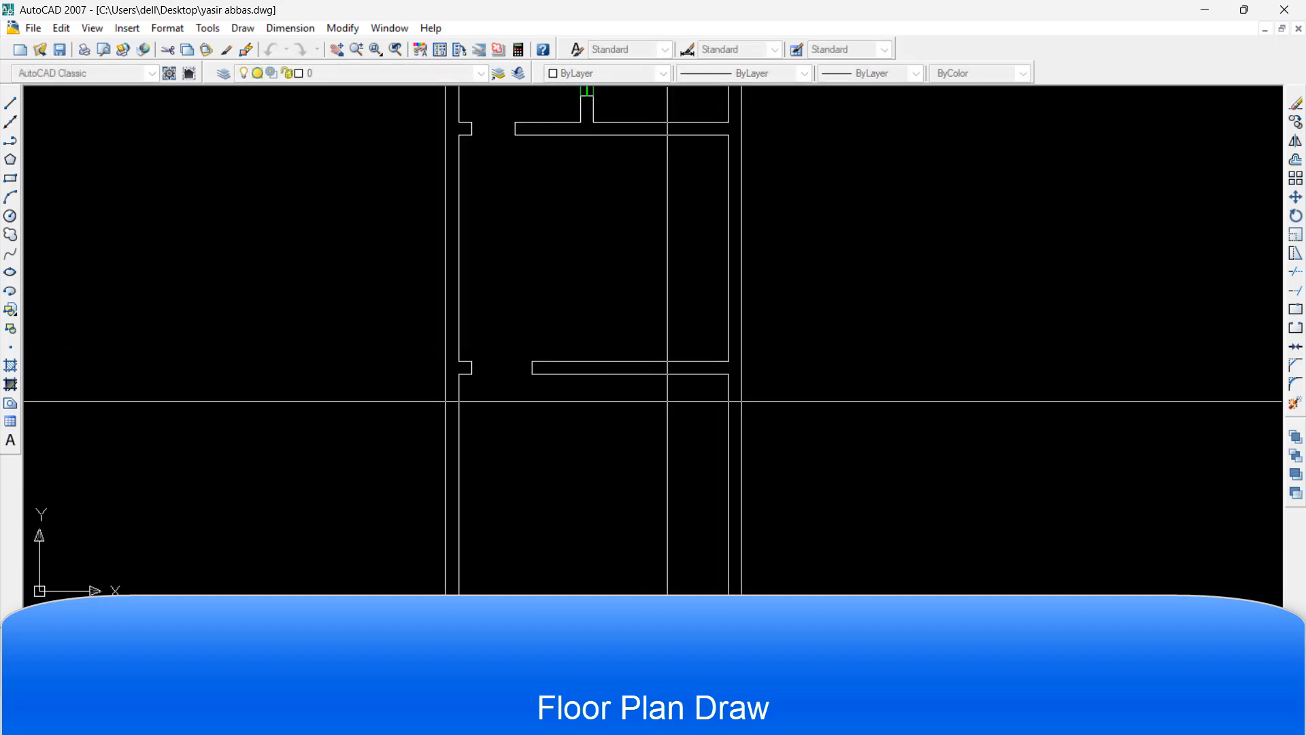
{"action": "key", "text": "Escape"}
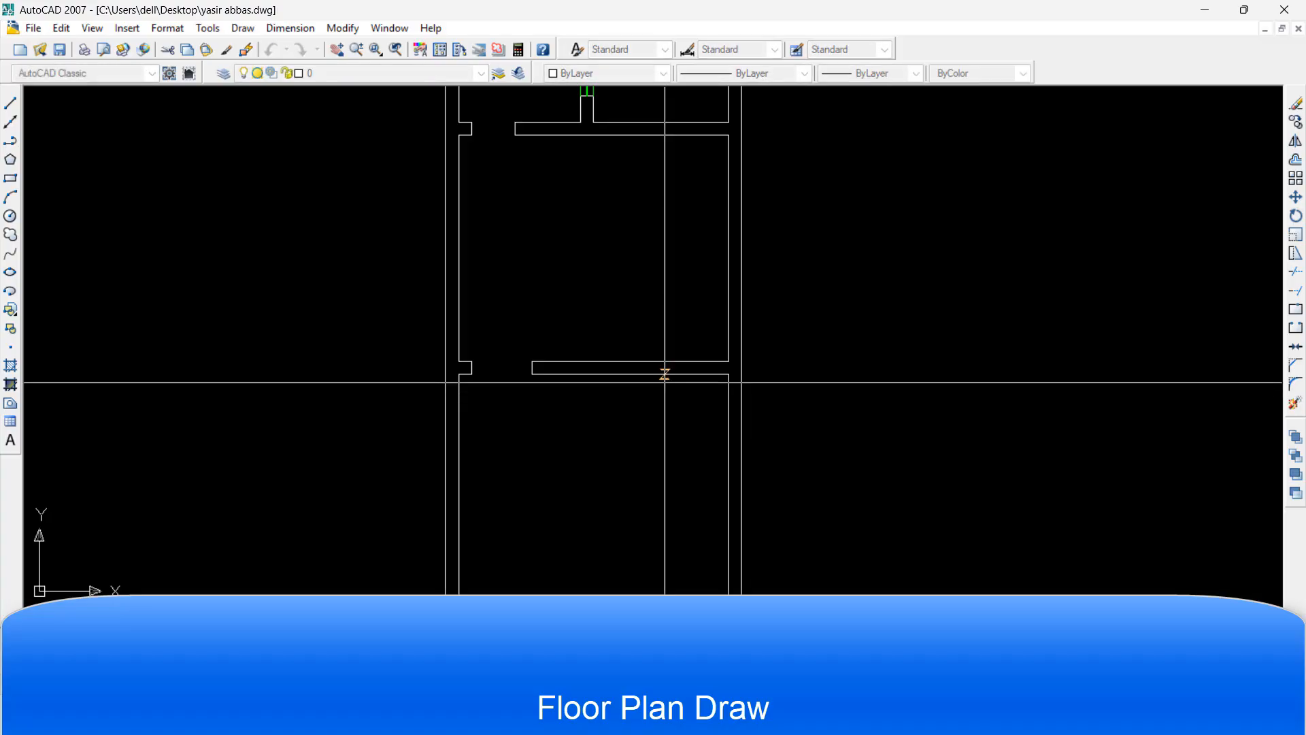
{"action": "type", "text": "l"}
{"action": "key", "text": "Return"}
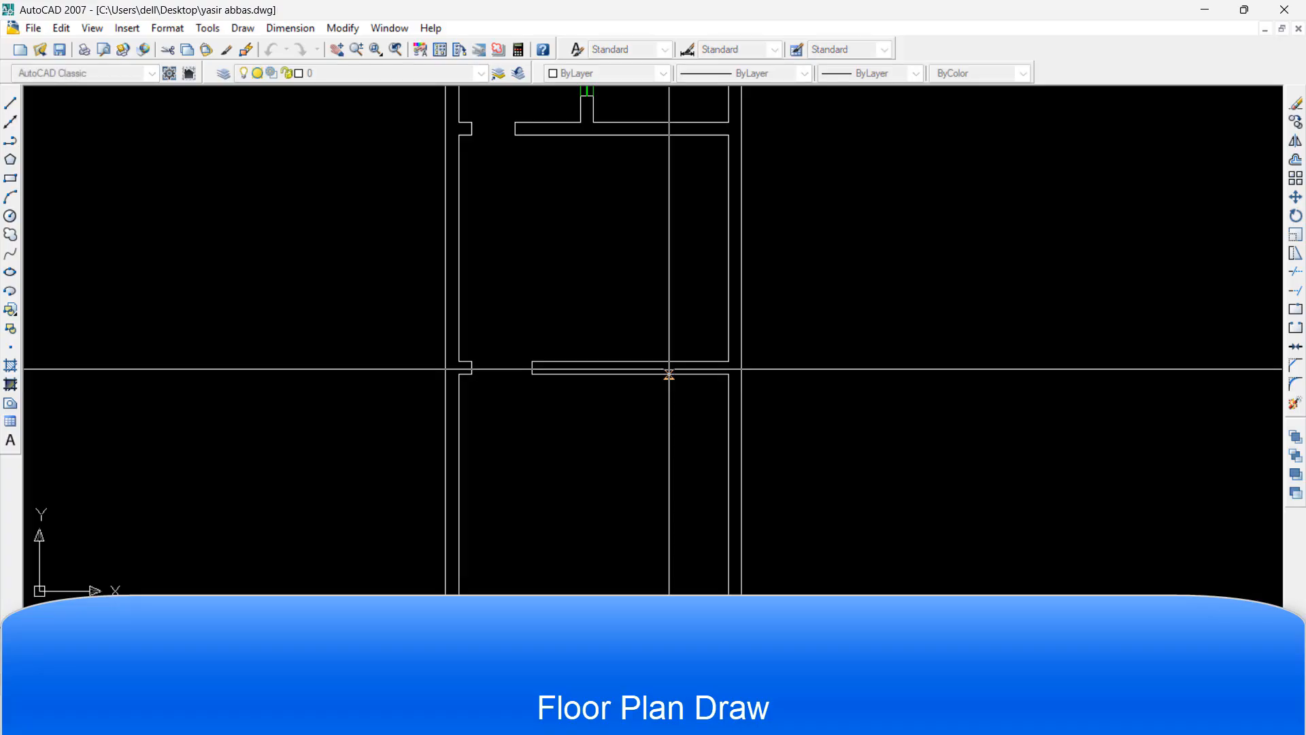
{"action": "key", "text": "Escape"}
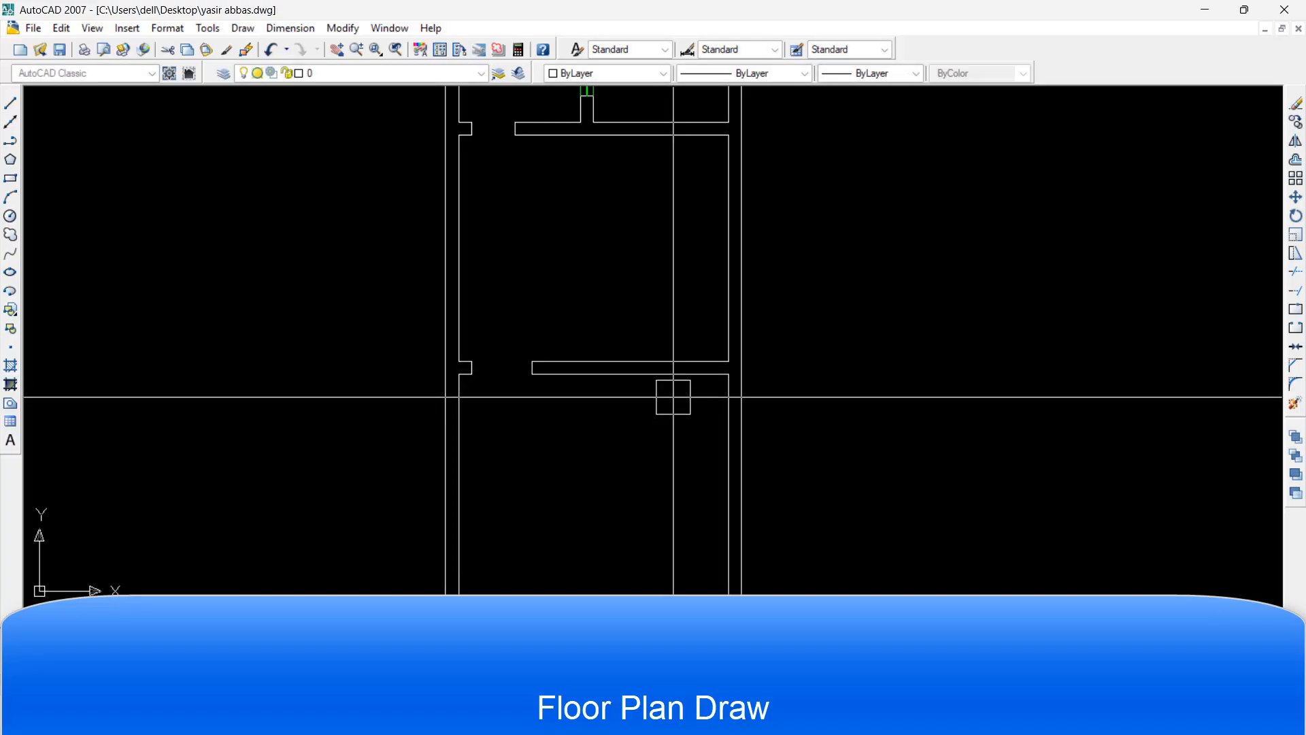
{"action": "type", "text": "l"}
{"action": "key", "text": "Return"}
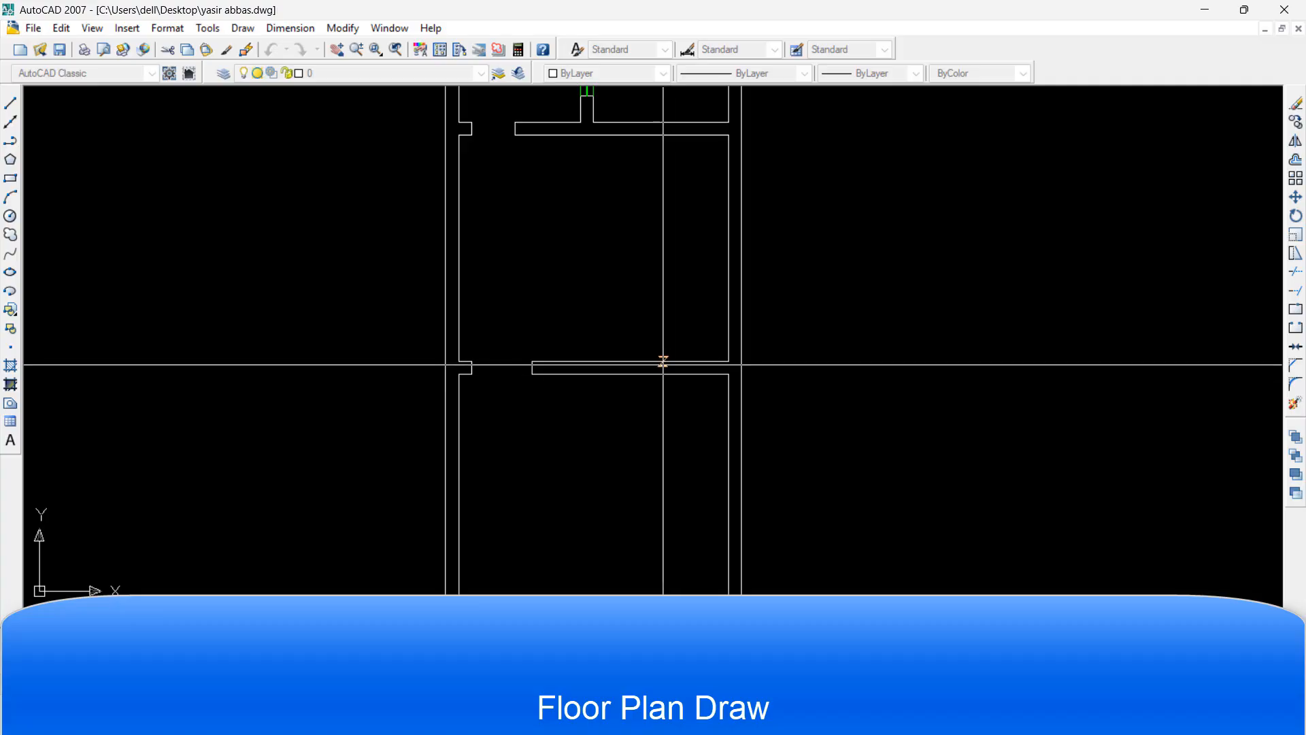
{"action": "key", "text": "Escape"}
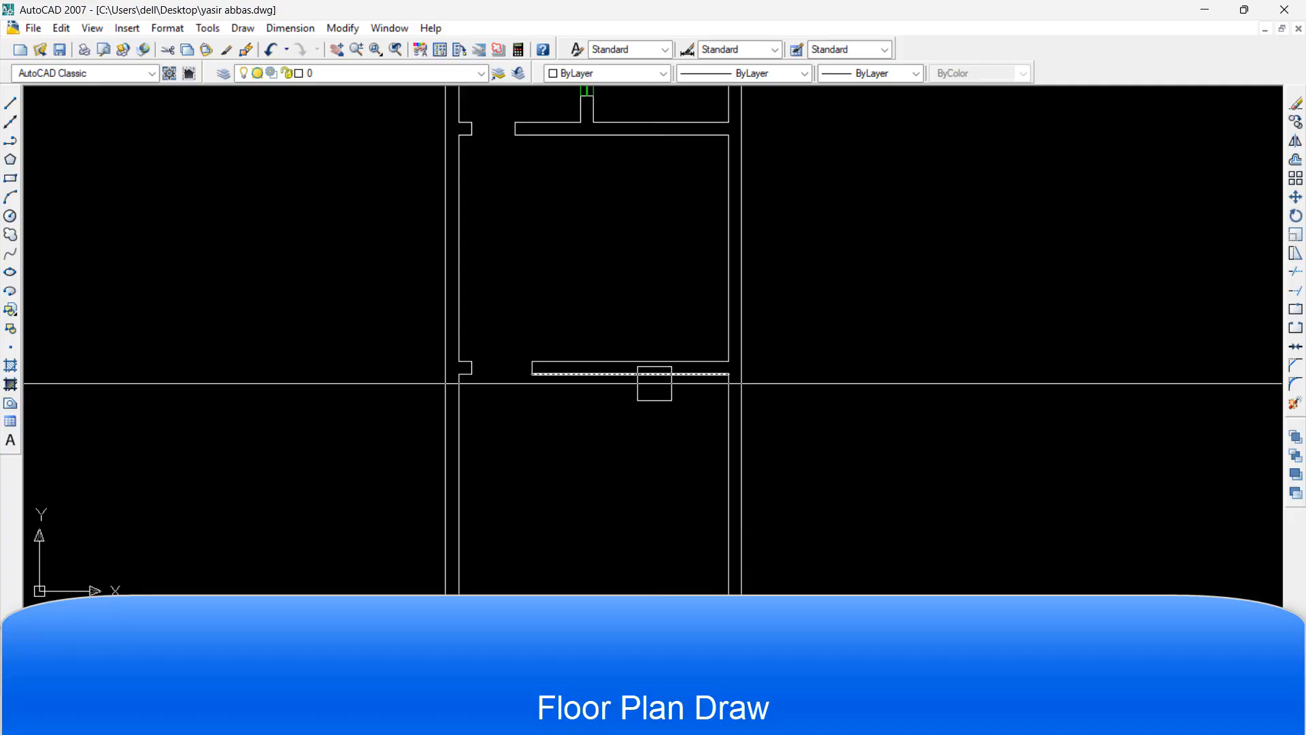
{"action": "left_click", "coordinate": [670, 439]}
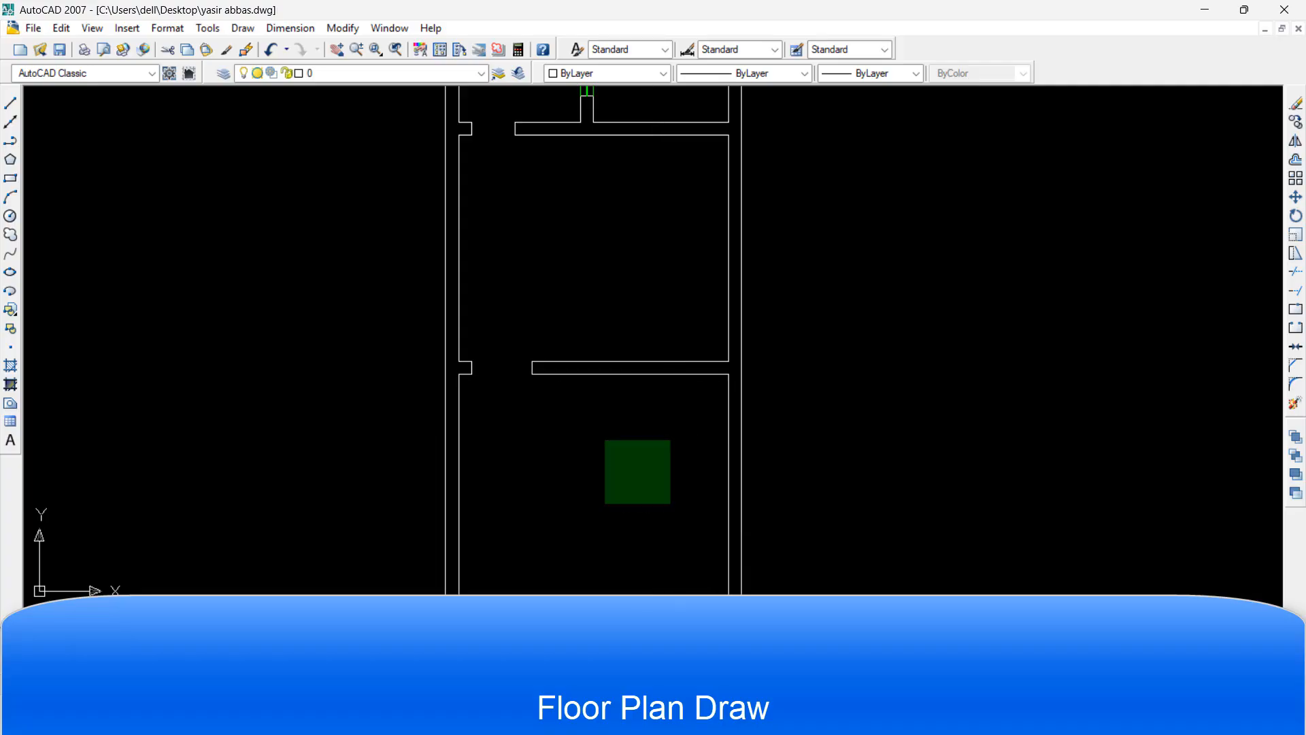
{"action": "left_click", "coordinate": [604, 483]}
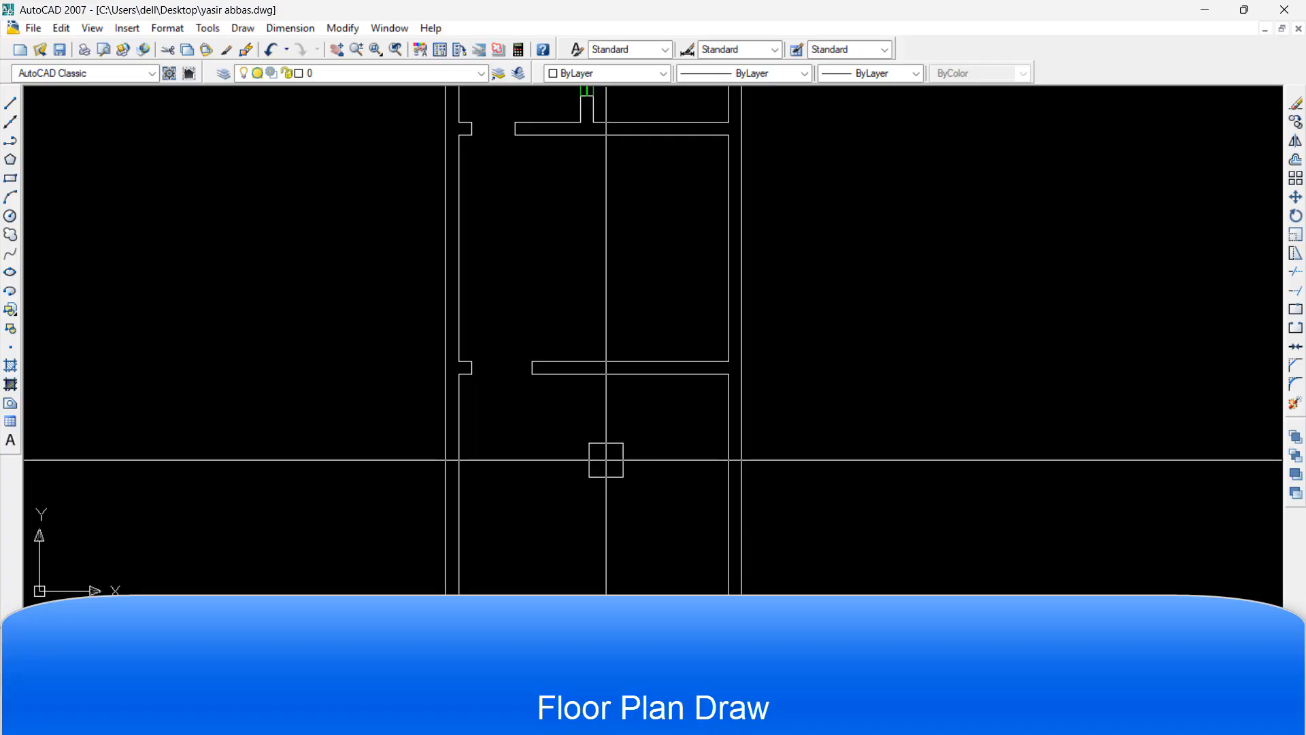
{"action": "left_click", "coordinate": [672, 413]}
{"action": "left_click", "coordinate": [529, 462]}
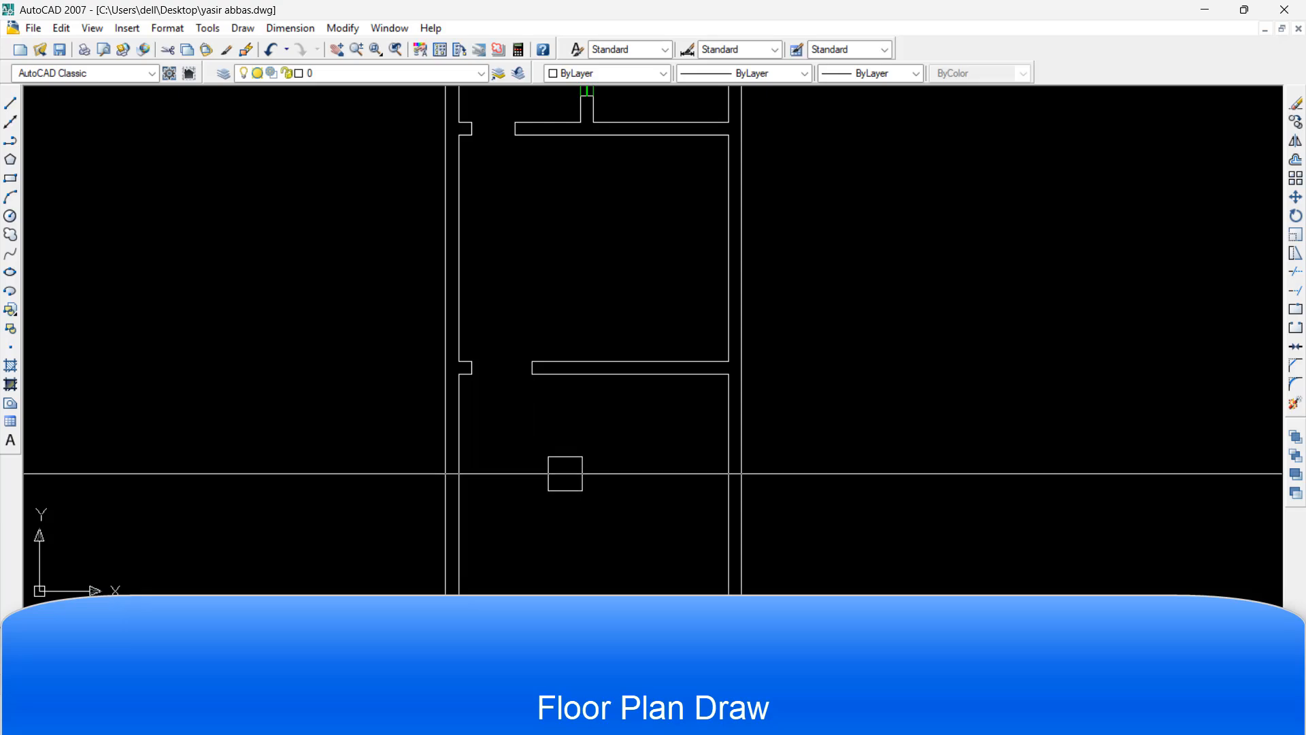
{"action": "left_click", "coordinate": [677, 398]}
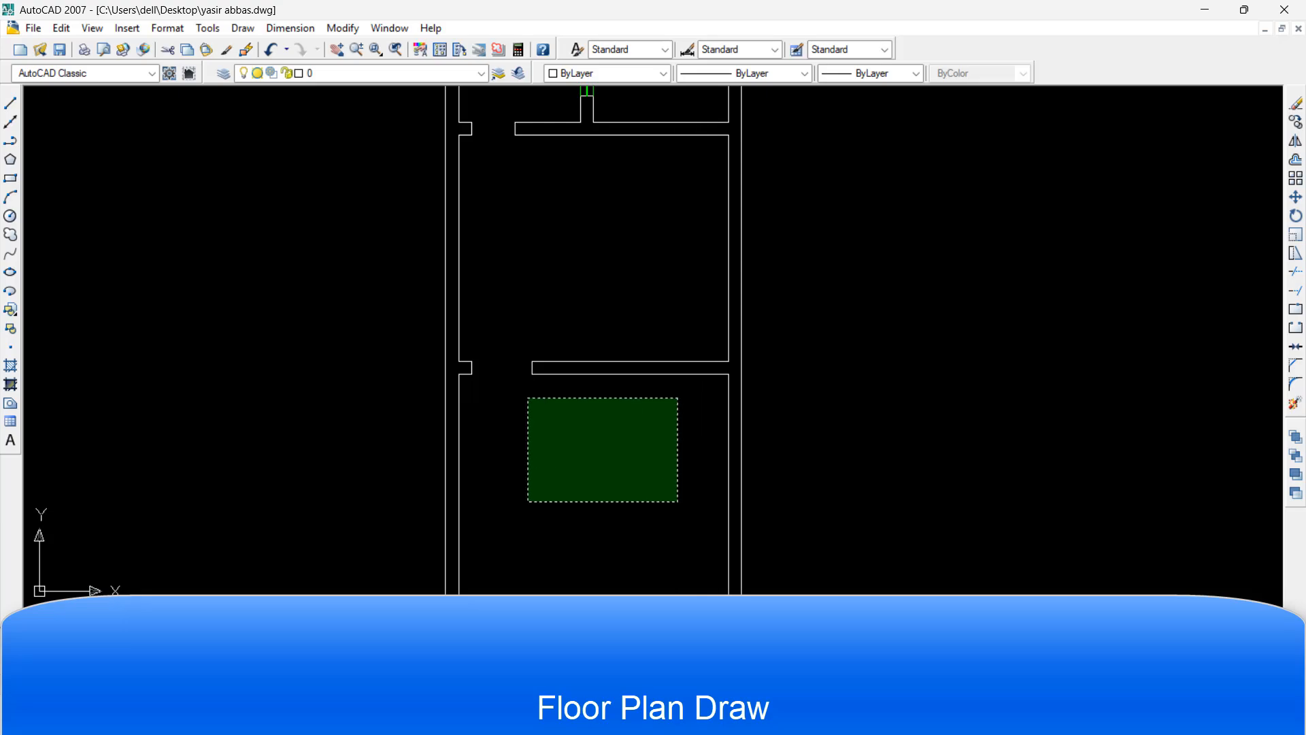
{"action": "left_click", "coordinate": [517, 513]}
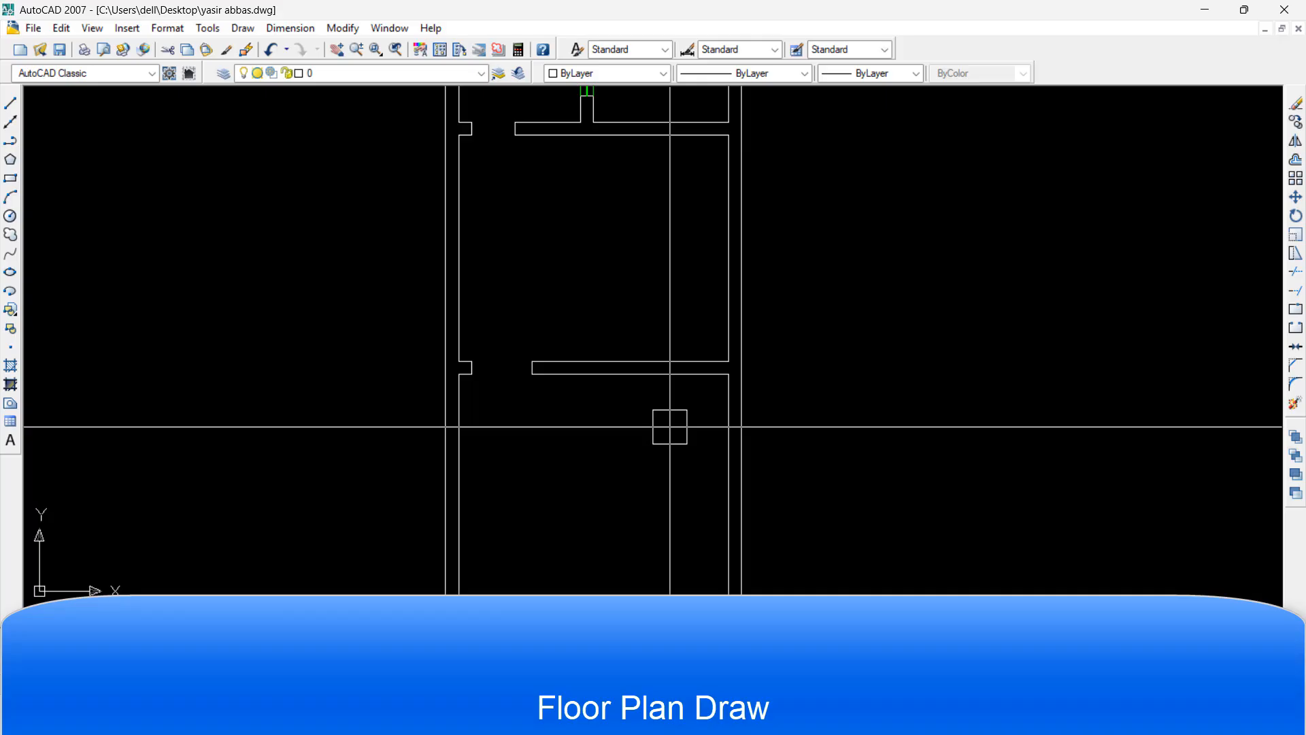
{"action": "scroll", "coordinate": [670, 426], "scroll_direction": "down", "scroll_amount": 4}
{"action": "scroll", "coordinate": [668, 426], "scroll_direction": "up", "scroll_amount": 4}
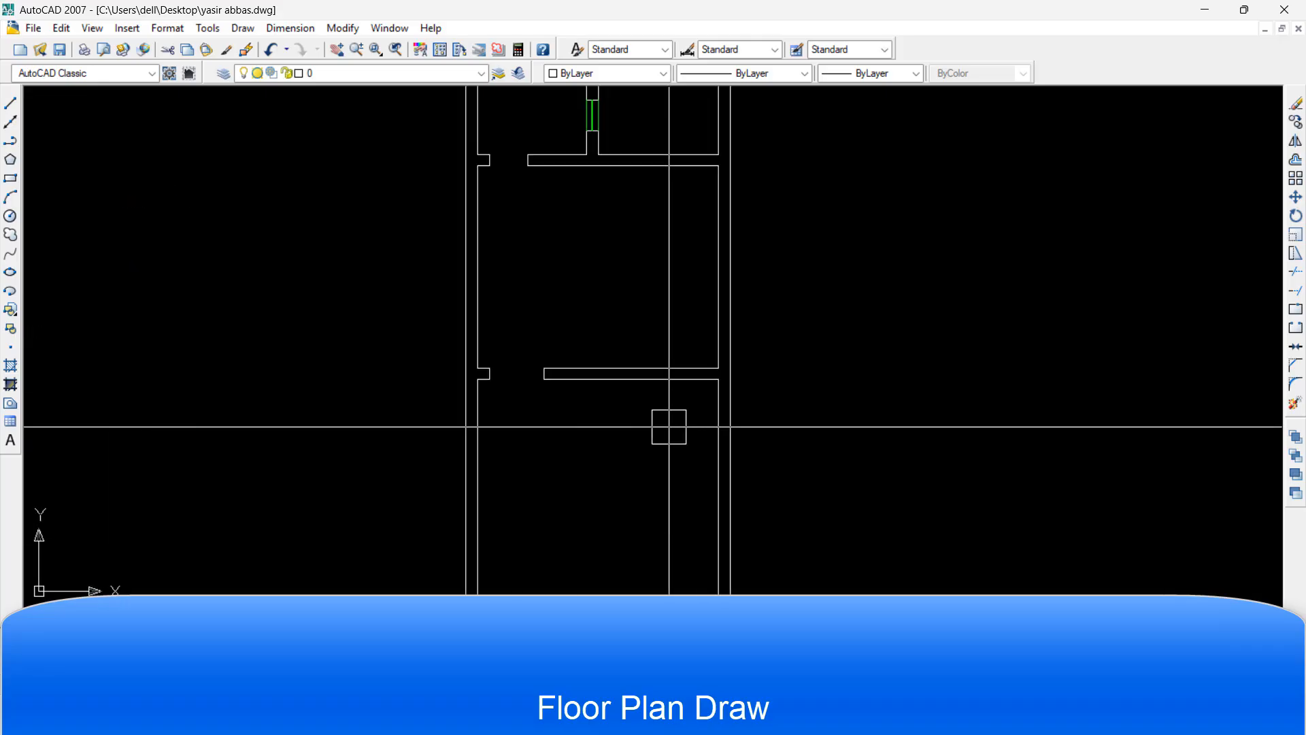
{"action": "scroll", "coordinate": [669, 426], "scroll_direction": "up", "scroll_amount": 2}
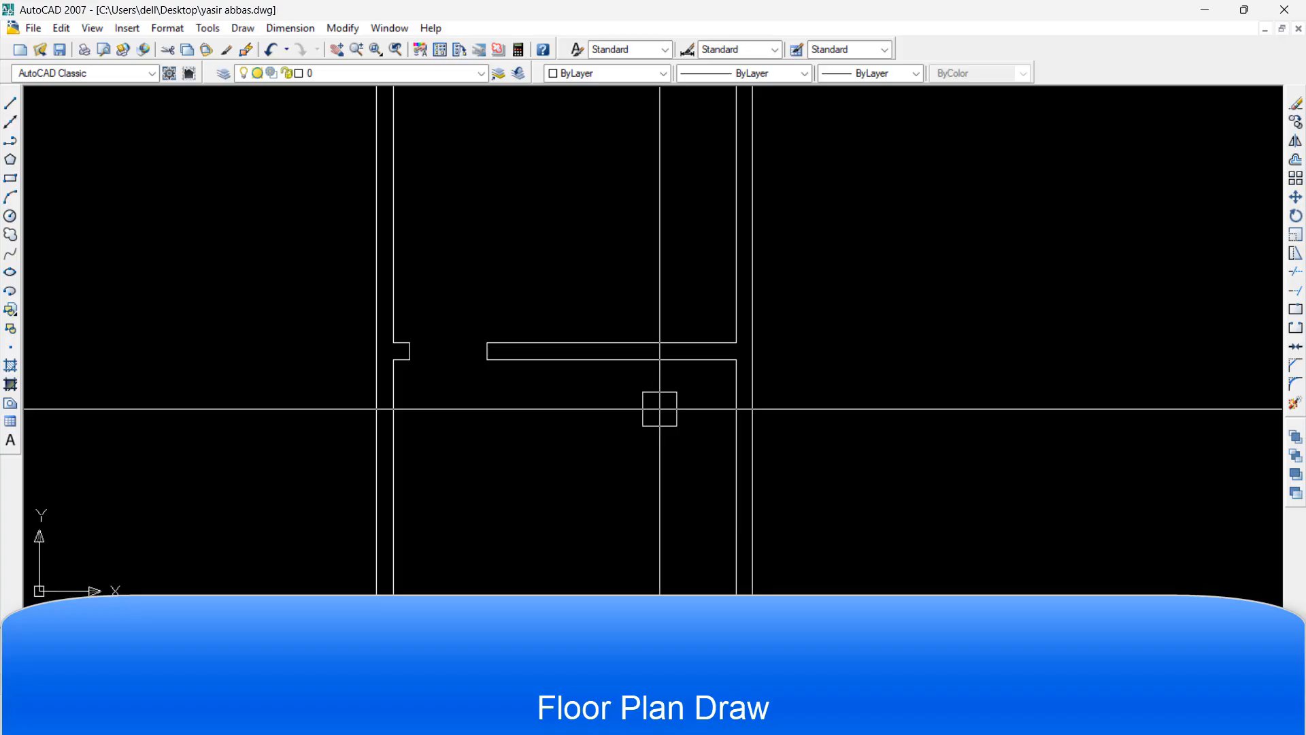
{"action": "scroll", "coordinate": [659, 409], "scroll_direction": "down", "scroll_amount": 2}
{"action": "mouse_move", "coordinate": [672, 440]}
{"action": "middle_mouse_down"}
{"action": "mouse_move", "coordinate": [626, 385]}
{"action": "mouse_move", "coordinate": [644, 420]}
{"action": "middle_mouse_up"}
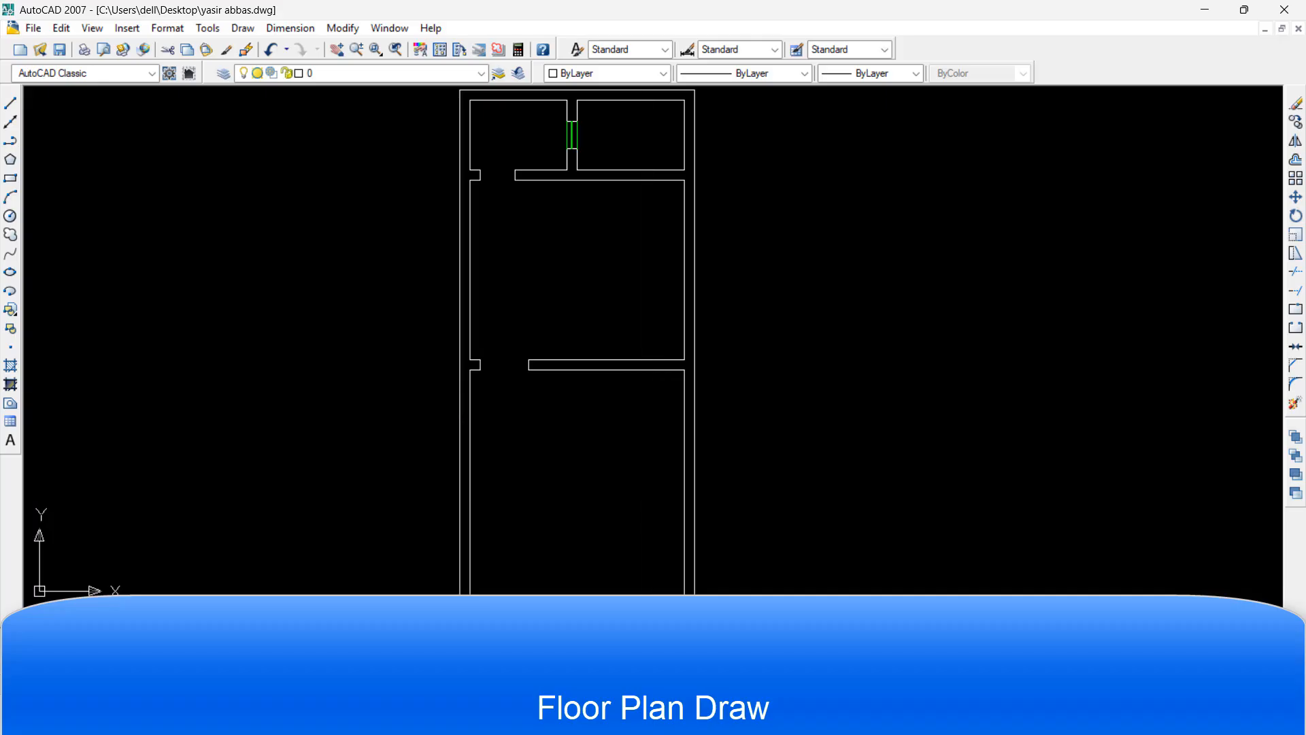
{"action": "scroll", "coordinate": [641, 439], "scroll_direction": "down", "scroll_amount": 2}
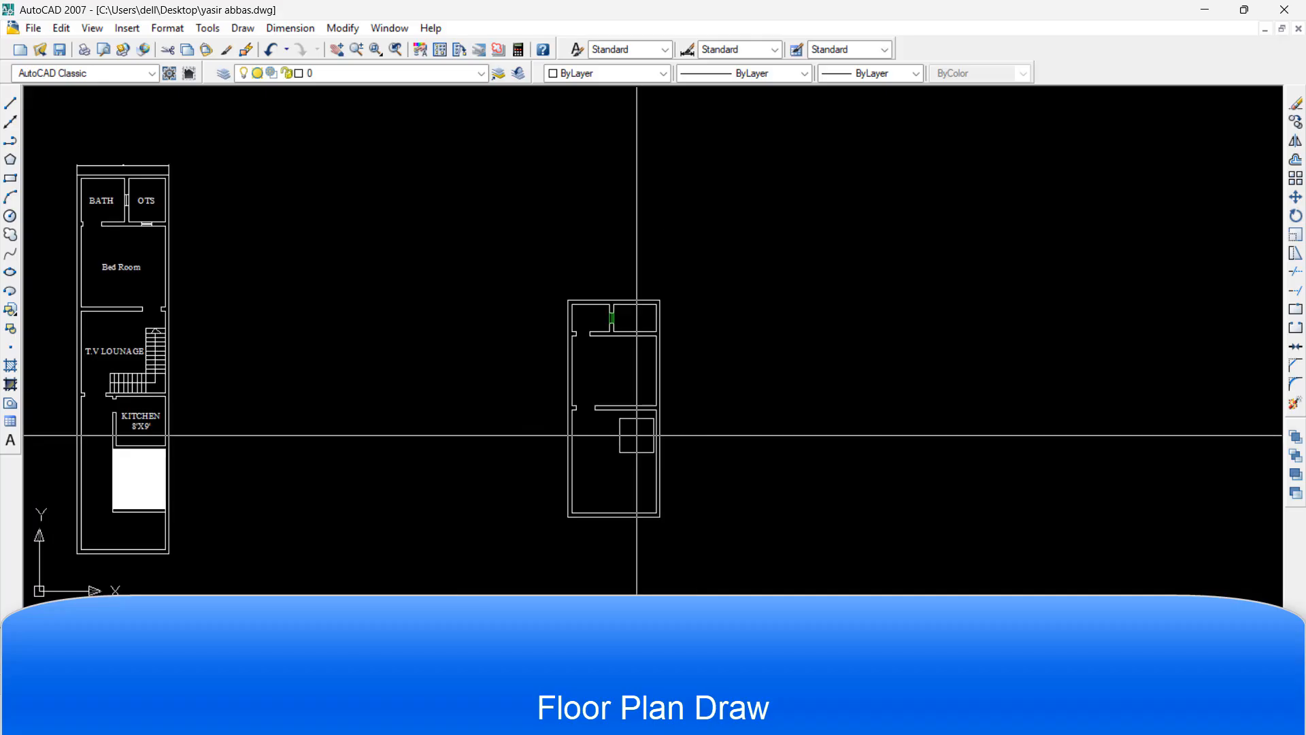
{"action": "scroll", "coordinate": [636, 435], "scroll_direction": "up", "scroll_amount": 1}
{"action": "scroll", "coordinate": [637, 436], "scroll_direction": "up", "scroll_amount": 1}
{"action": "middle_click_drag", "start_coordinate": [636, 435], "coordinate": [634, 466]}
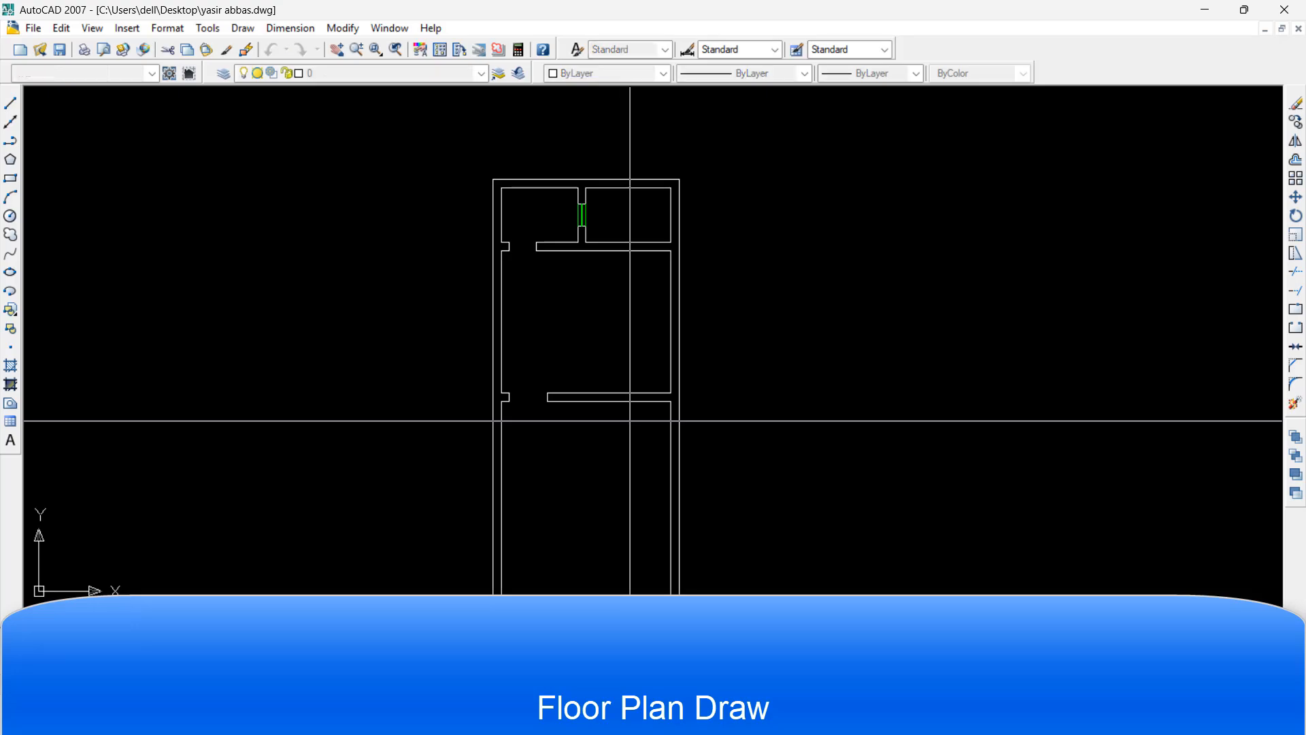
Try offsetting the lower partition's bottom line down to the middle of the bottom room, and delete the copy
{"action": "scroll", "coordinate": [630, 425], "scroll_direction": "down", "scroll_amount": 2}
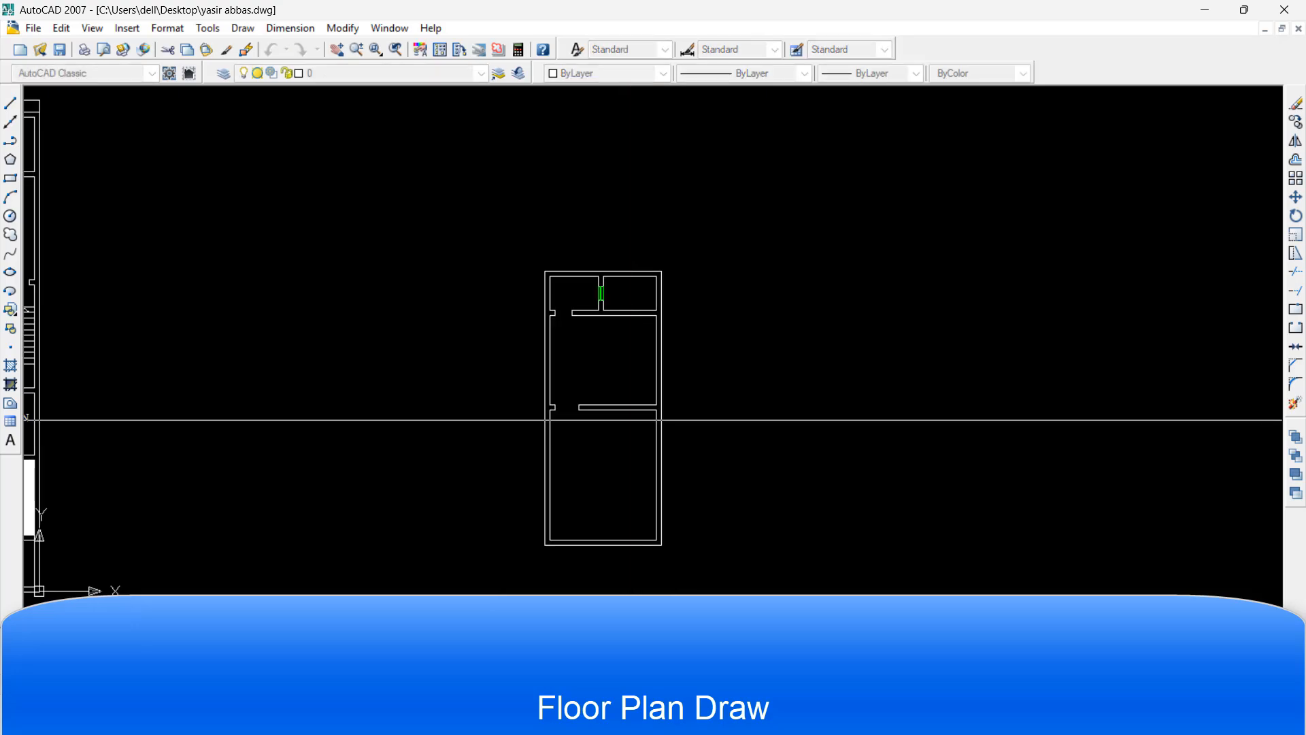
{"action": "key", "text": "Return"}
{"action": "scroll", "coordinate": [629, 418], "scroll_direction": "up", "scroll_amount": 1}
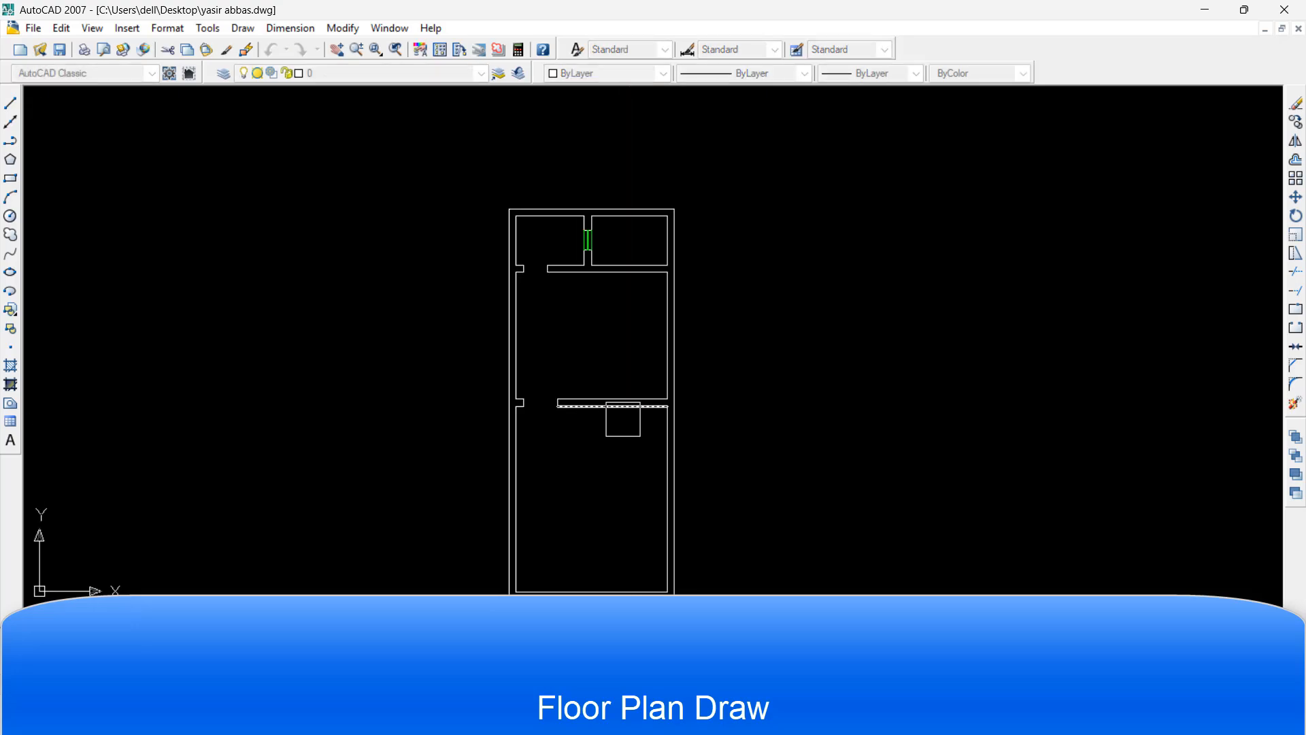
{"action": "left_click", "coordinate": [598, 443]}
{"action": "key", "text": "Return"}
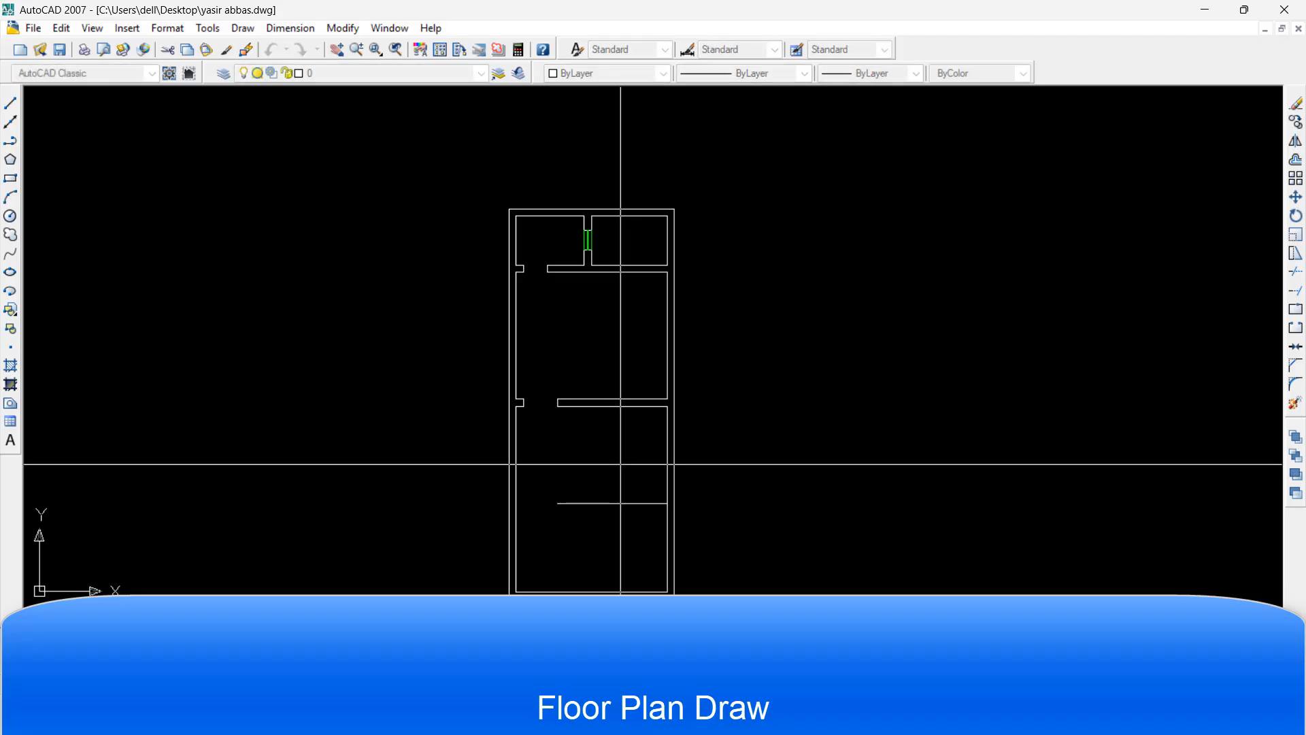
{"action": "left_click", "coordinate": [576, 487]}
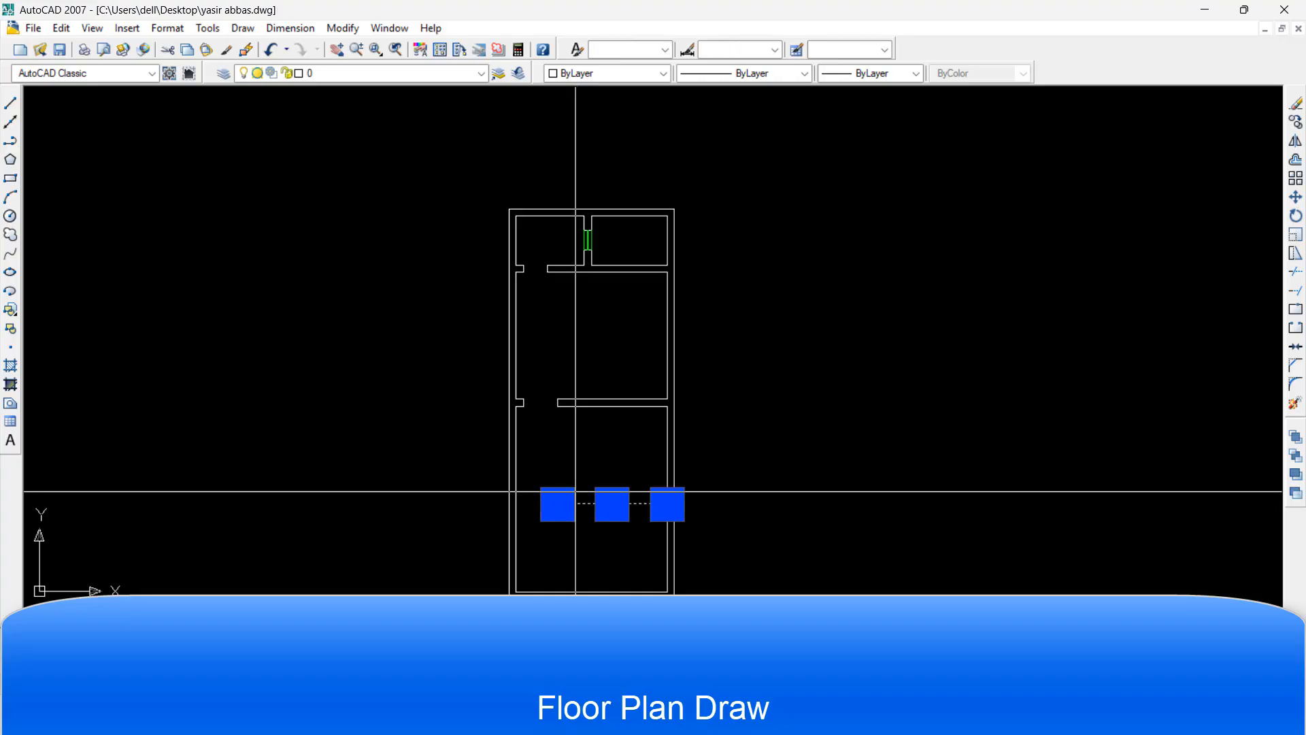
{"action": "key", "text": "Delete"}
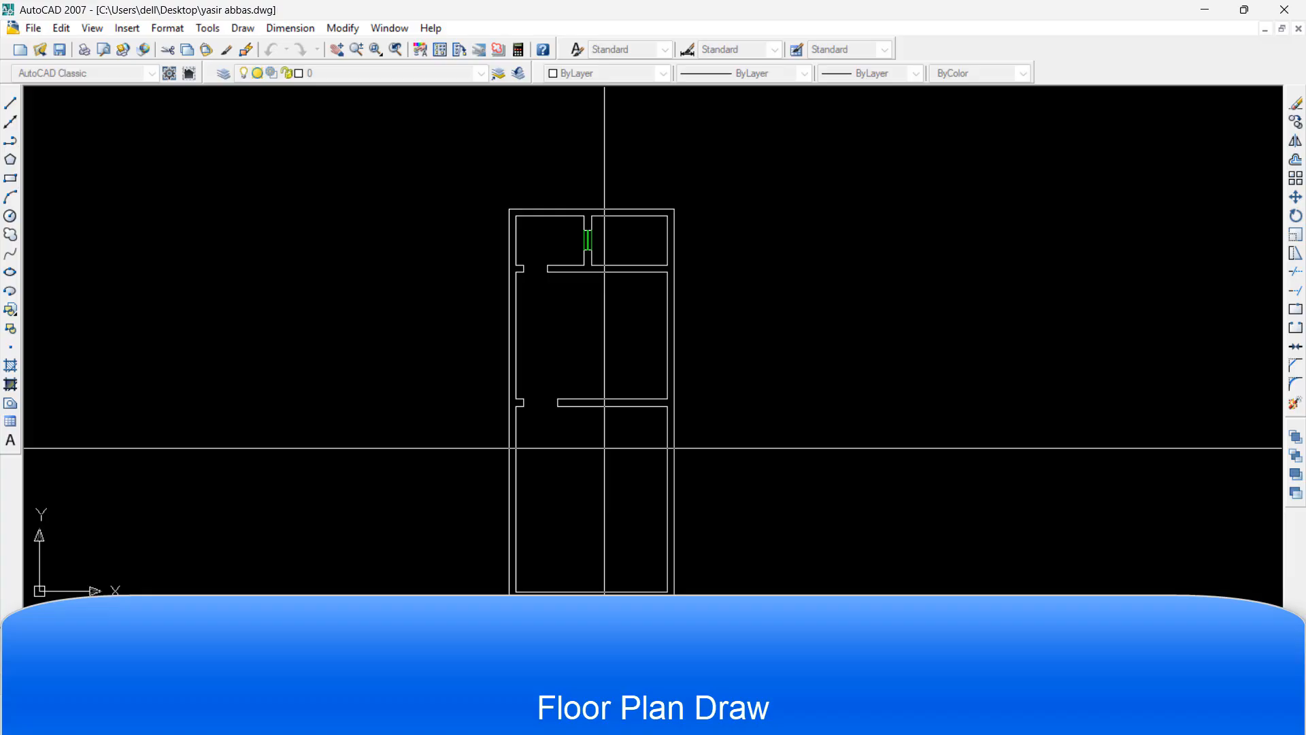
Try offsetting the lower partition's bottom line by only a wall thickness, and delete the resulting line
{"action": "key", "text": "Return"}
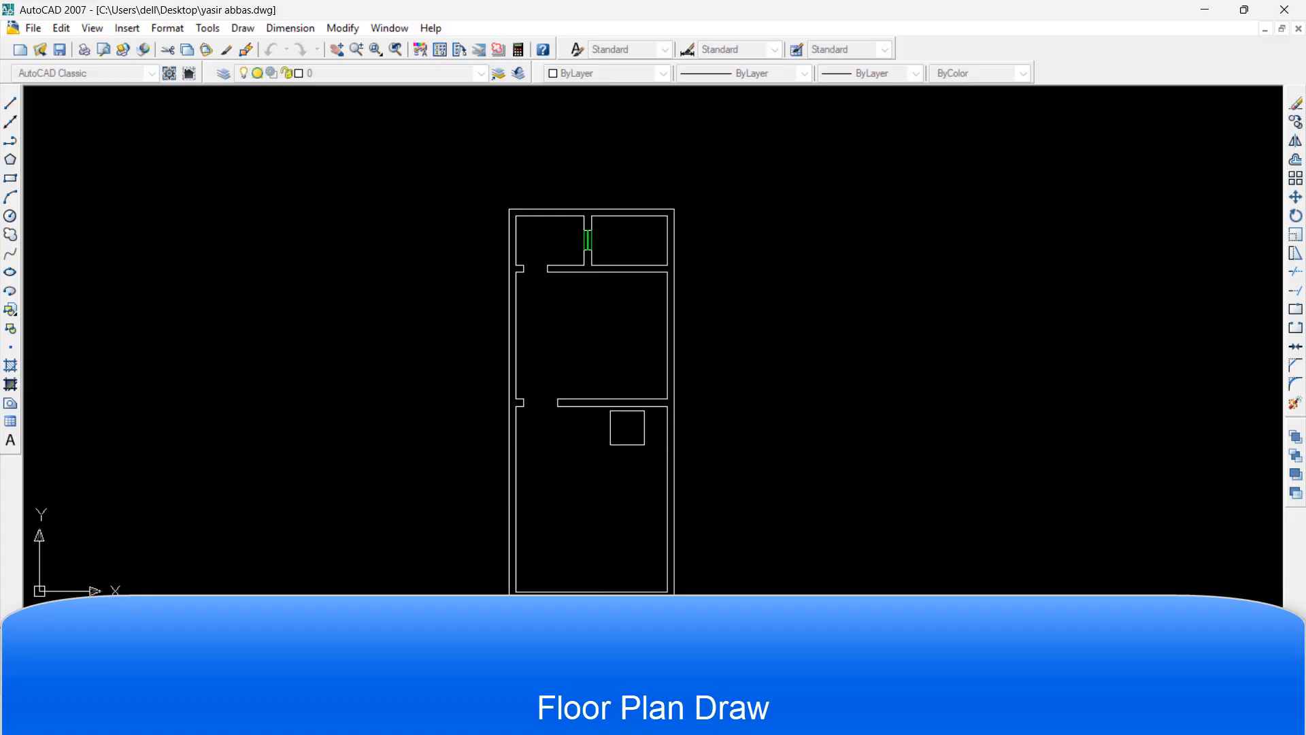
{"action": "left_click", "coordinate": [622, 406]}
{"action": "left_click", "coordinate": [616, 436]}
{"action": "key", "text": "Escape"}
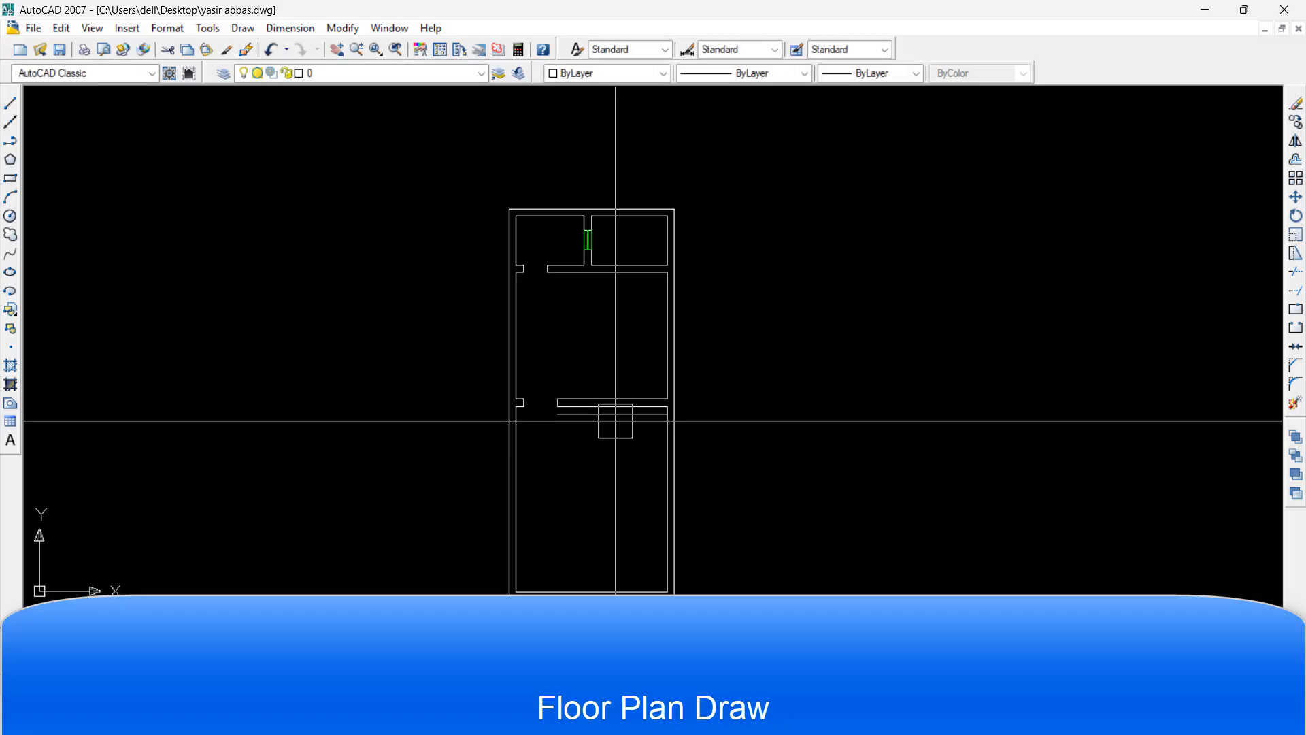
{"action": "left_click", "coordinate": [610, 419]}
{"action": "key", "text": "Delete"}
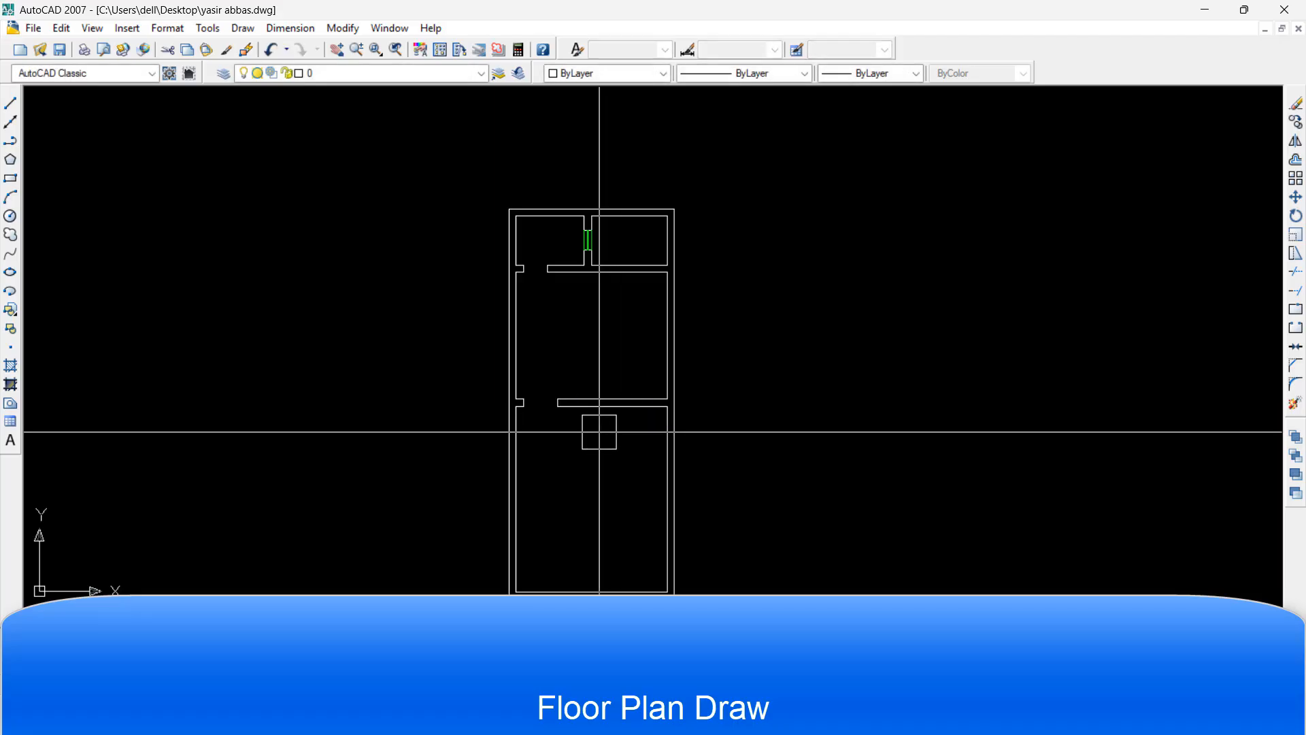
Offset the lower partition's bottom line downward to start a new partition across the bottom room
{"action": "type", "text": "o"}
{"action": "key", "text": "Return"}
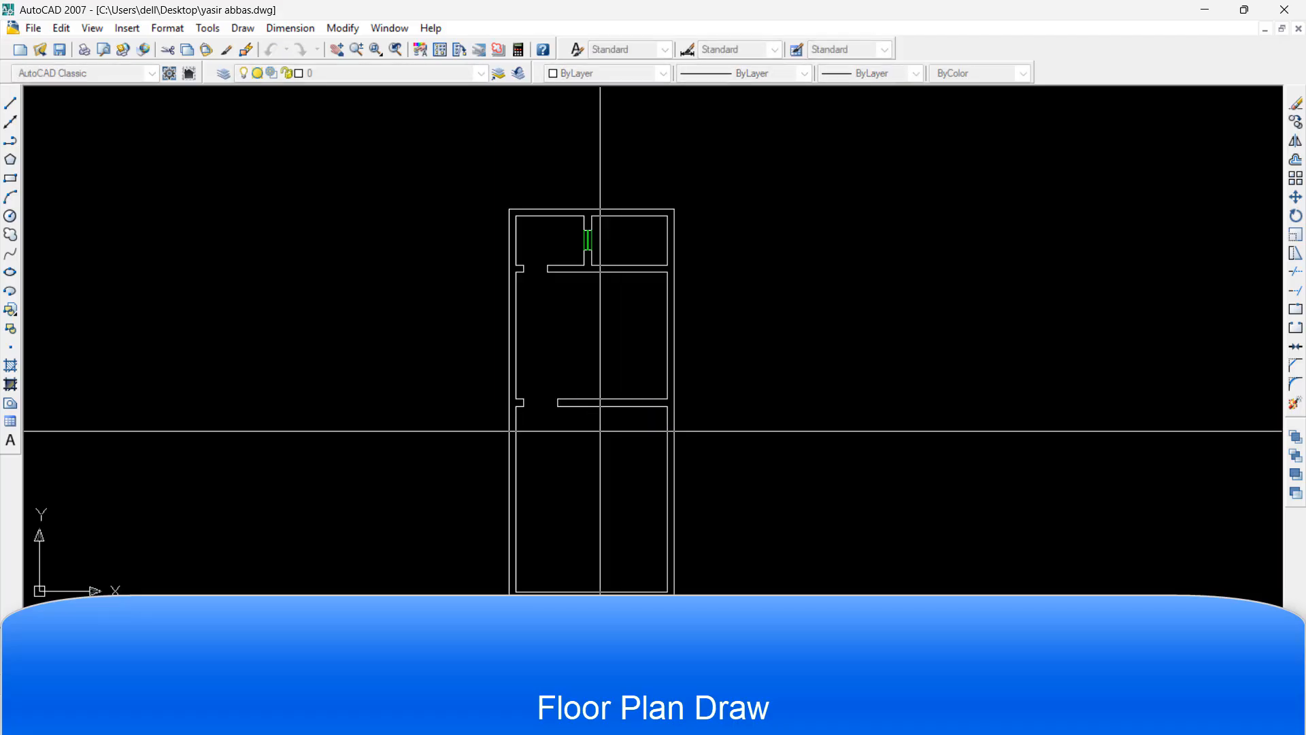
{"action": "key", "text": "Return"}
{"action": "left_click", "coordinate": [640, 406]}
{"action": "left_click", "coordinate": [614, 465]}
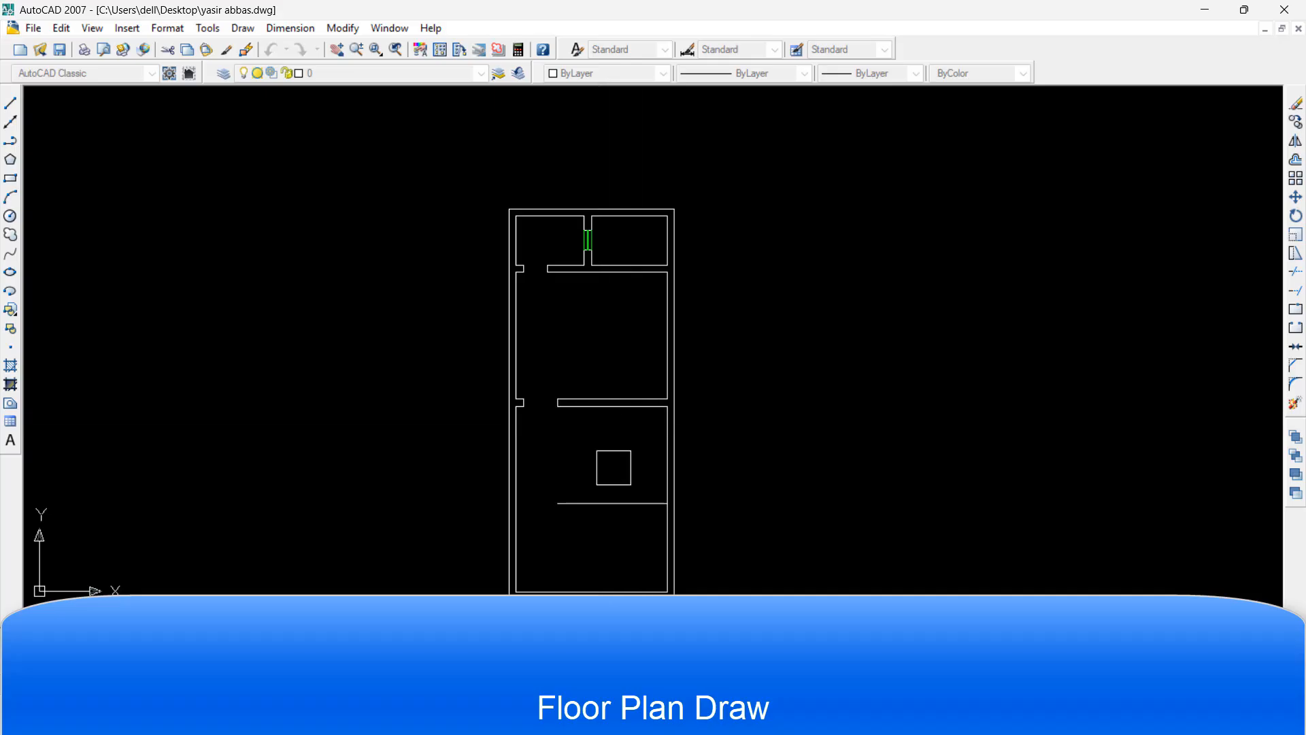
Offset the new partition line downward by a wall thickness to form a double-line wall
{"action": "key", "text": "Return"}
{"action": "key", "text": "Return"}
{"action": "key", "text": "Return"}
{"action": "left_click", "coordinate": [628, 504]}
{"action": "left_click", "coordinate": [630, 527]}
{"action": "key", "text": "Return"}
Delete both lines of the new partition in the bottom room
{"action": "scroll", "coordinate": [609, 476], "scroll_direction": "down", "scroll_amount": 3}
{"action": "middle_click_drag", "start_coordinate": [609, 476], "coordinate": [612, 397]}
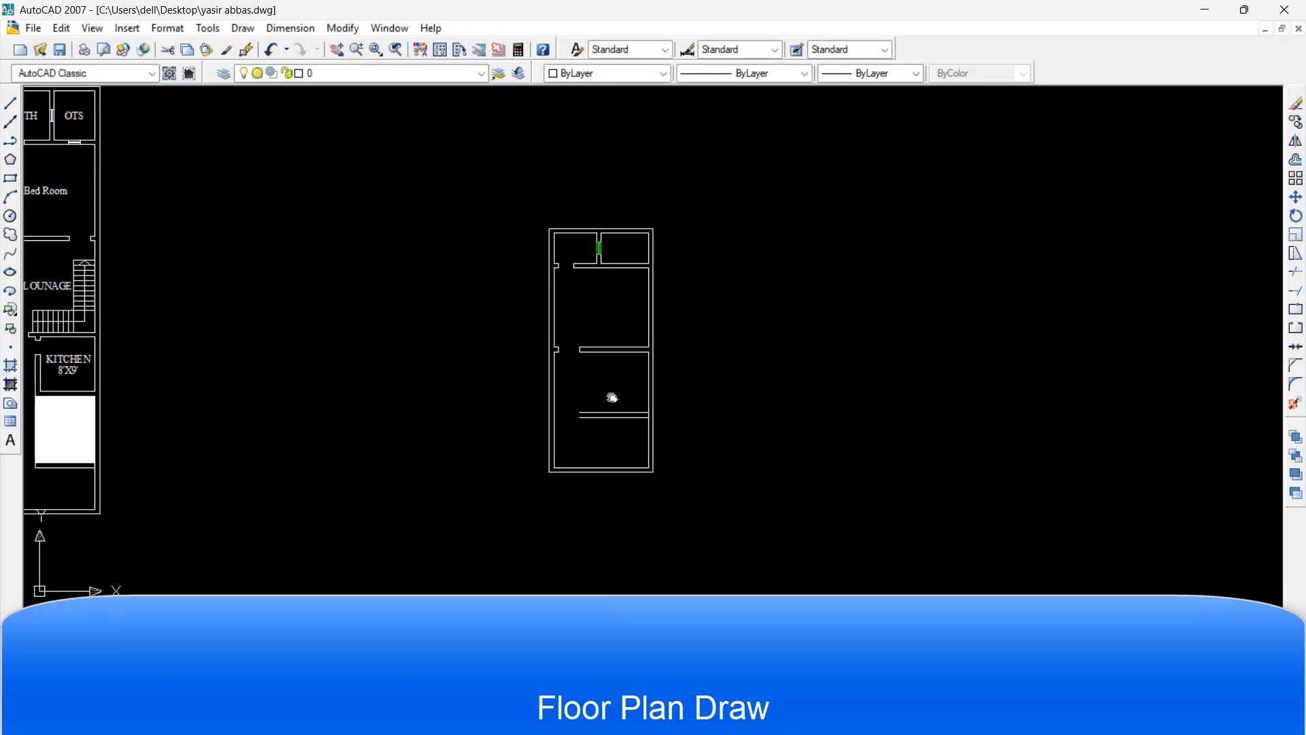
{"action": "scroll", "coordinate": [600, 392], "scroll_direction": "up", "scroll_amount": 2}
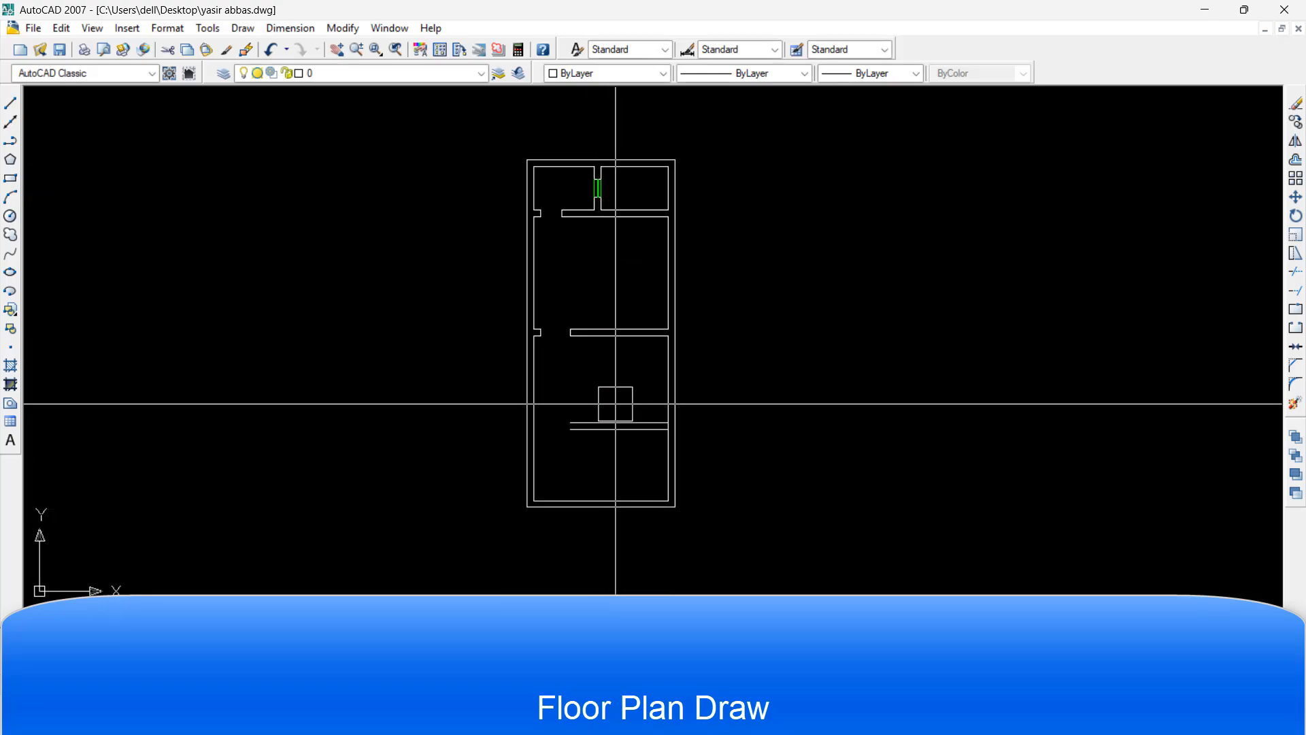
{"action": "left_click", "coordinate": [615, 402]}
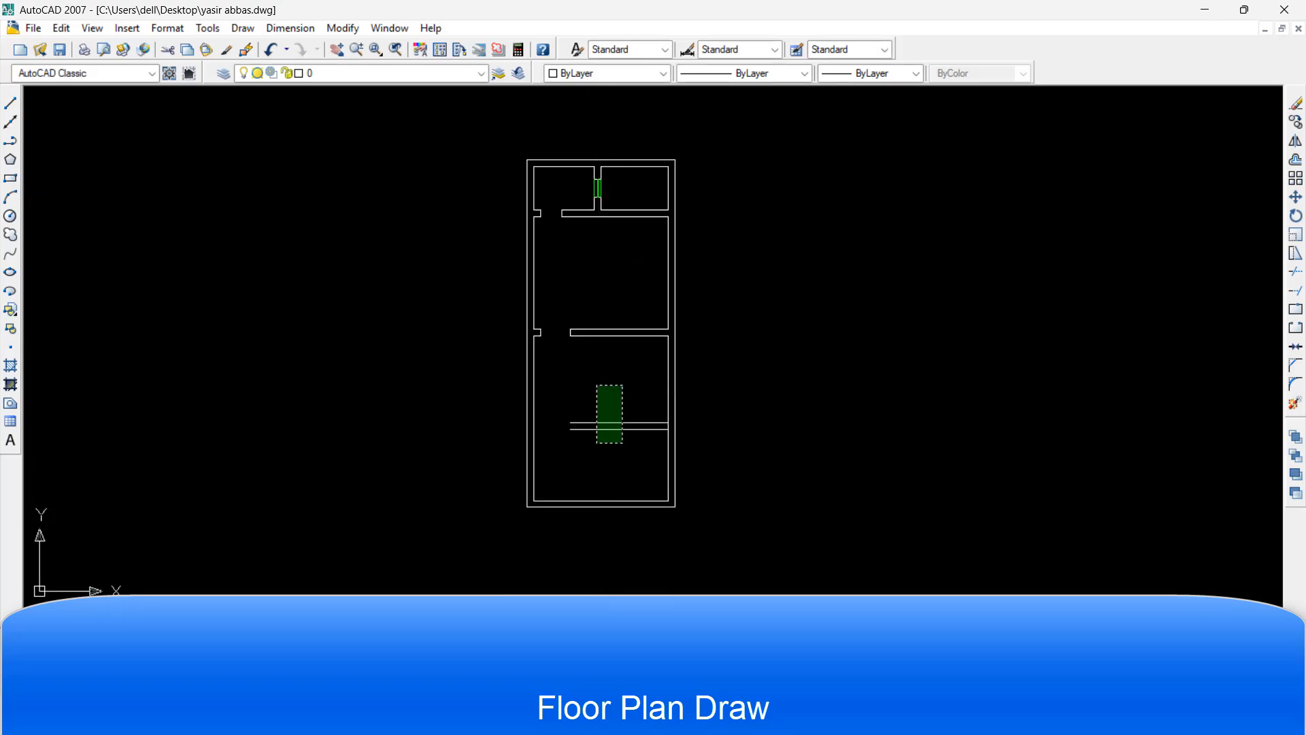
{"action": "left_click", "coordinate": [577, 450]}
{"action": "key", "text": "Delete"}
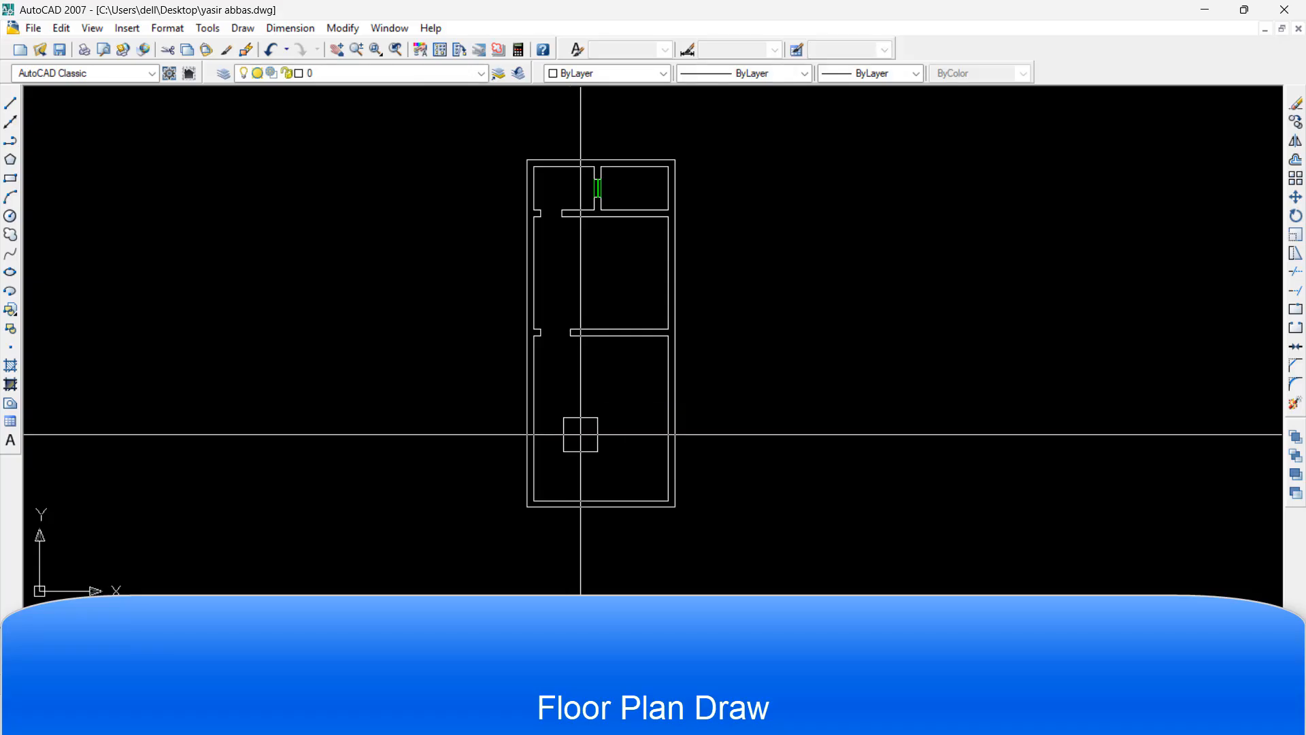
Try once more to offset the lower partition's bottom line into the bottom room, and delete the offset line
{"action": "type", "text": "l"}
{"action": "key", "text": "Return"}
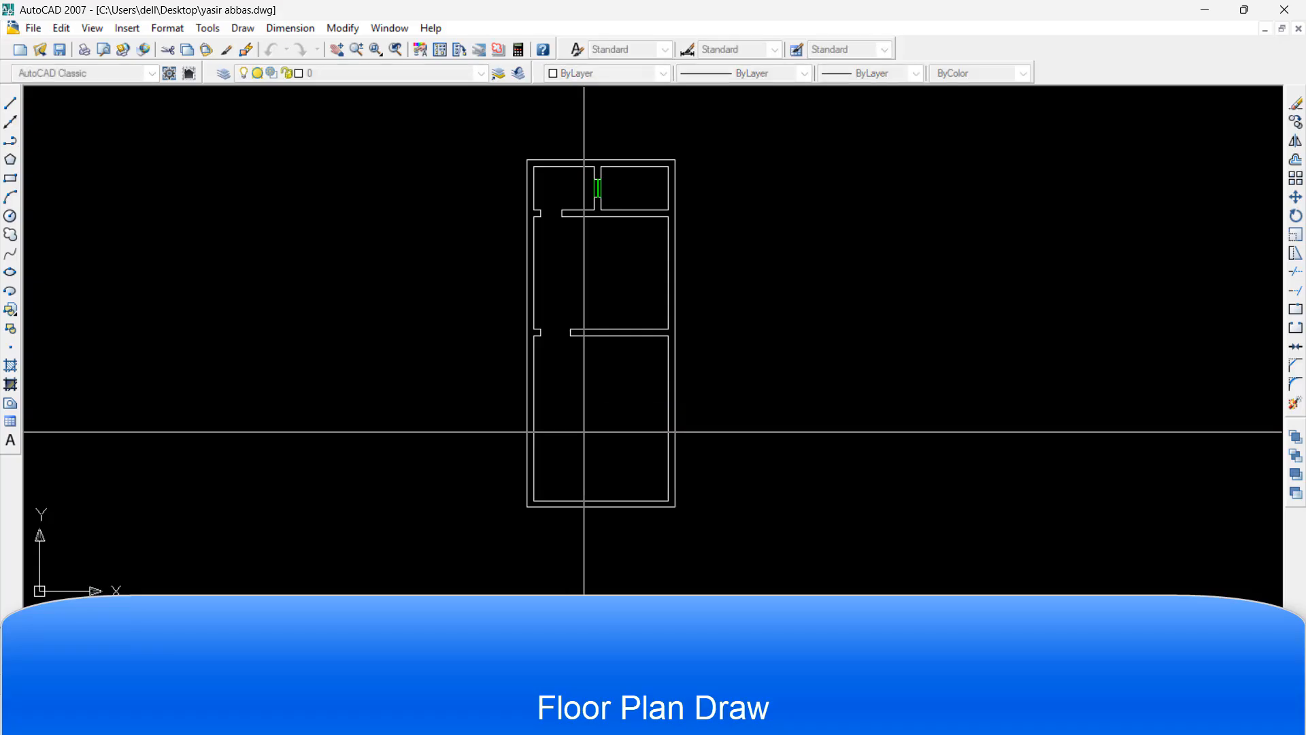
{"action": "key", "text": "Escape"}
{"action": "scroll", "coordinate": [626, 346], "scroll_direction": "up", "scroll_amount": 1}
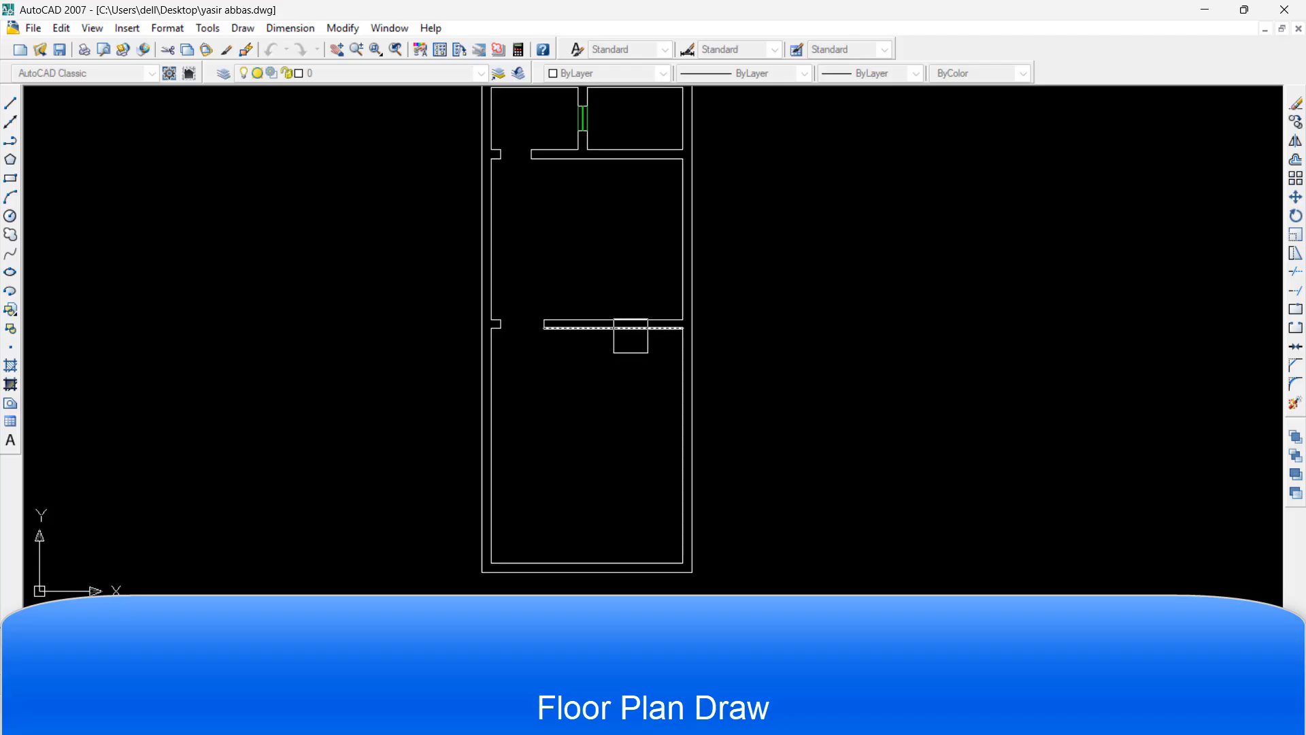
{"action": "left_click", "coordinate": [631, 335]}
{"action": "left_click", "coordinate": [617, 383]}
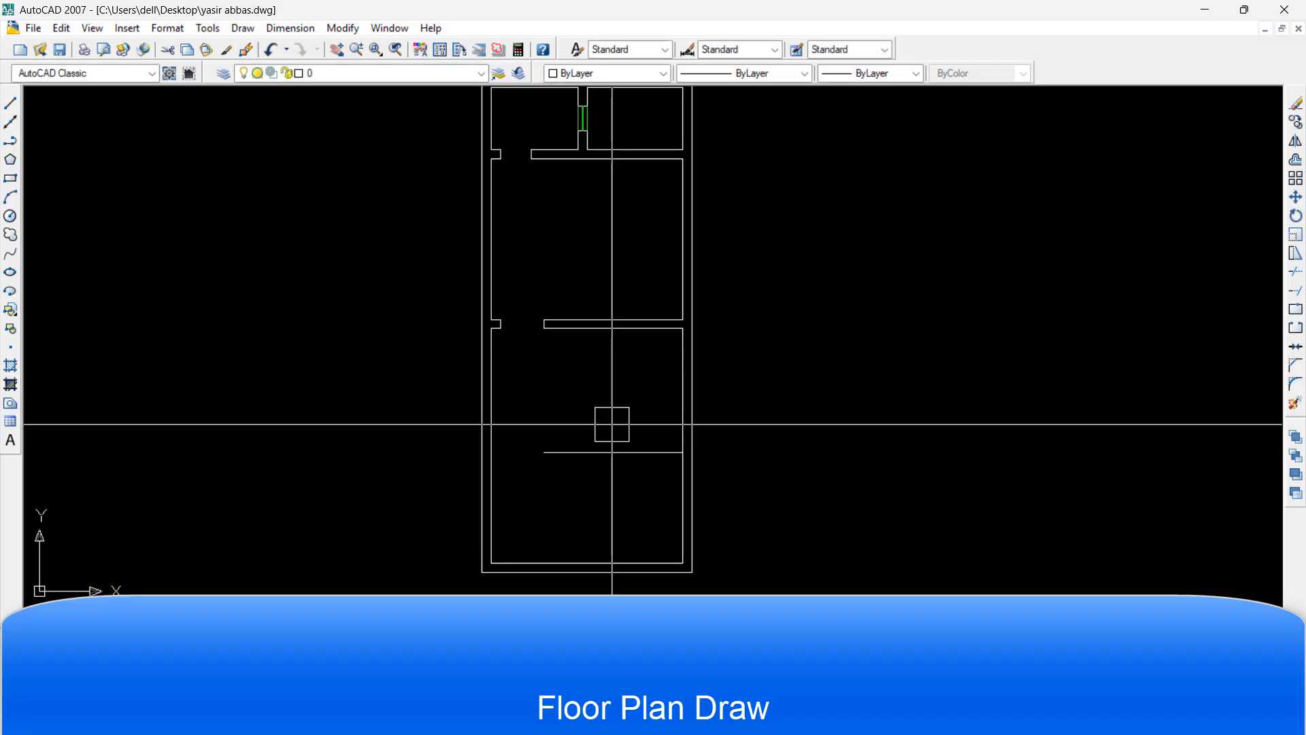
{"action": "left_click", "coordinate": [607, 452]}
{"action": "key", "text": "Delete"}
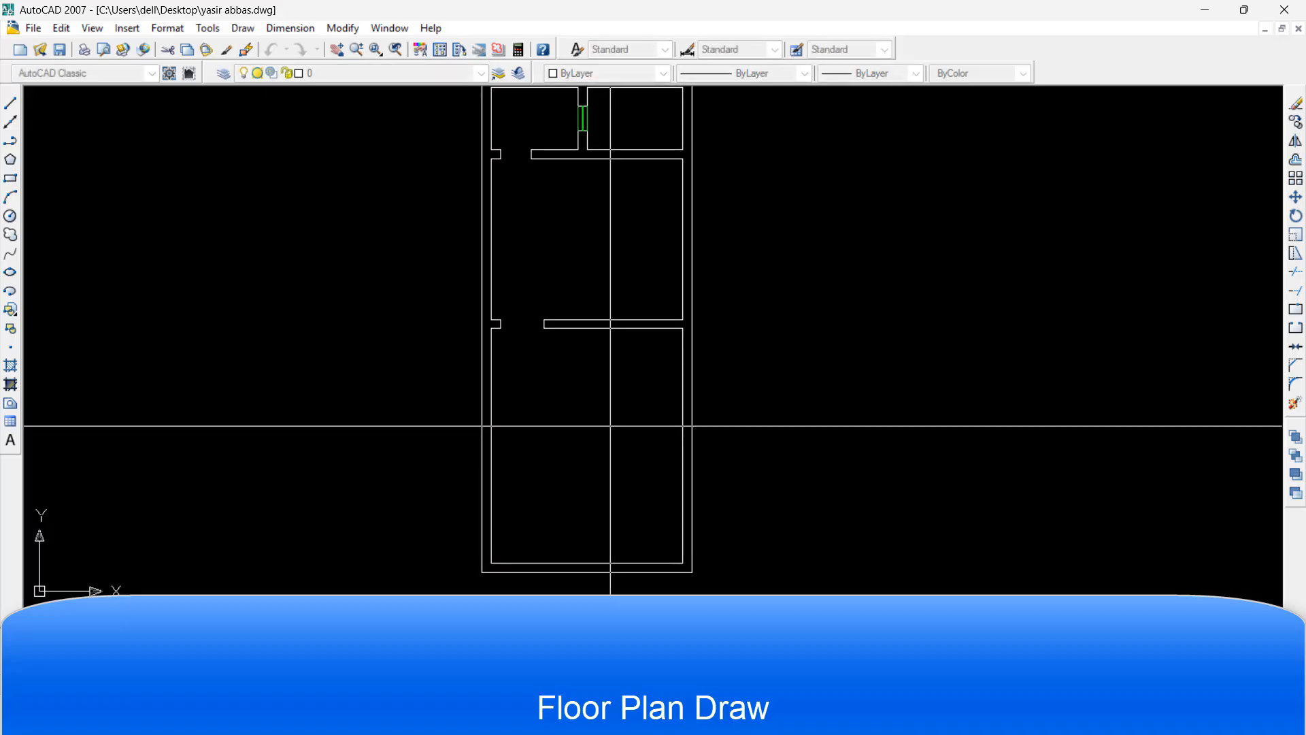
Offset the lower partition's bottom line down into the bottom room, and offset that copy by a wall thickness to form a double-line wall
{"action": "left_click", "coordinate": [632, 338]}
{"action": "left_click", "coordinate": [626, 391]}
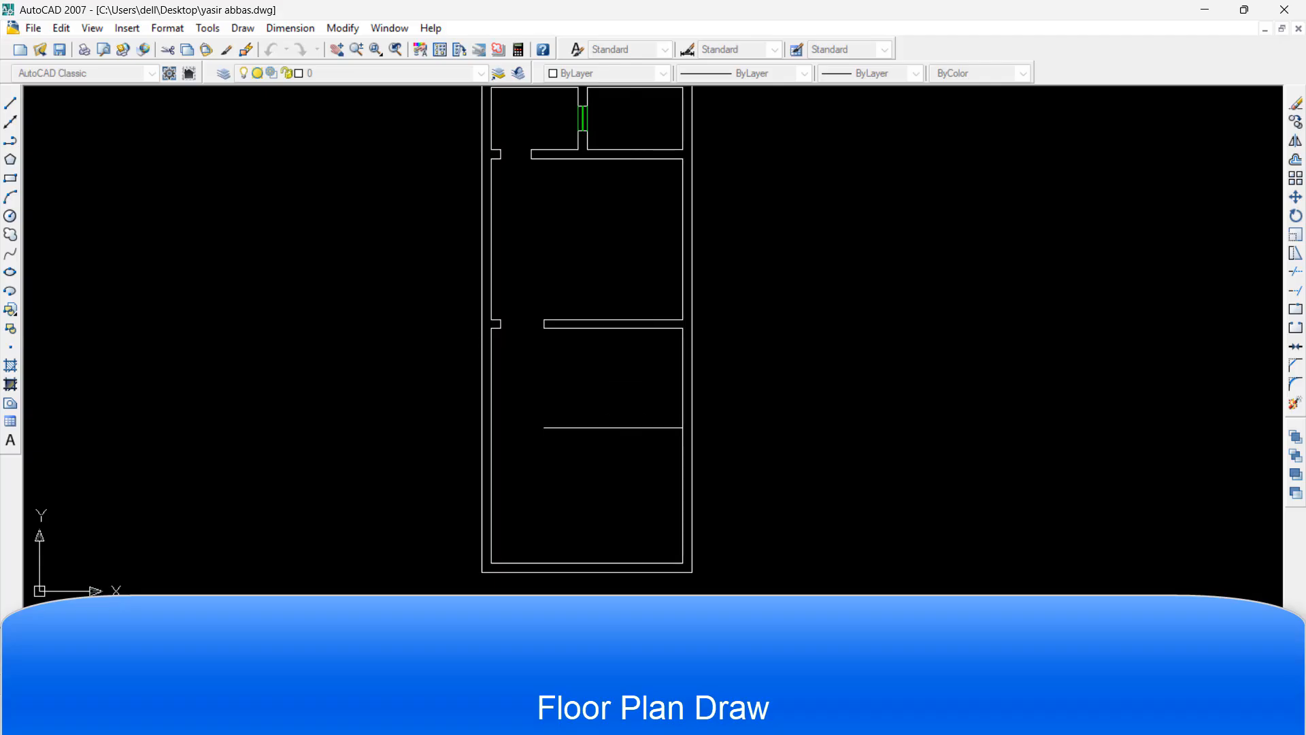
{"action": "key", "text": "Escape"}
{"action": "key", "text": "Return"}
{"action": "key", "text": "Return"}
{"action": "left_click", "coordinate": [623, 429]}
{"action": "left_click", "coordinate": [623, 451]}
{"action": "key", "text": "Escape"}
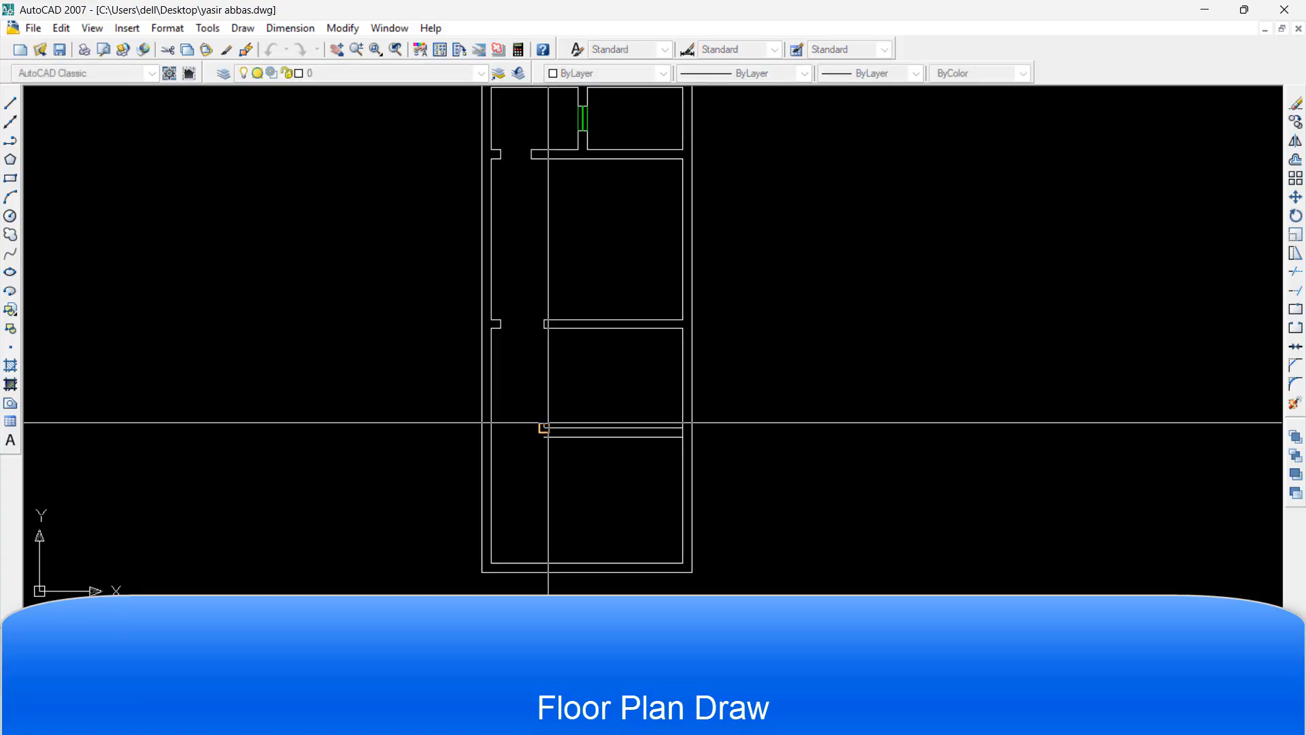
Close the open left end of the new double-line partition with a short vertical line
{"action": "left_click", "coordinate": [548, 423]}
{"action": "left_click", "coordinate": [543, 437]}
{"action": "key", "text": "Escape"}
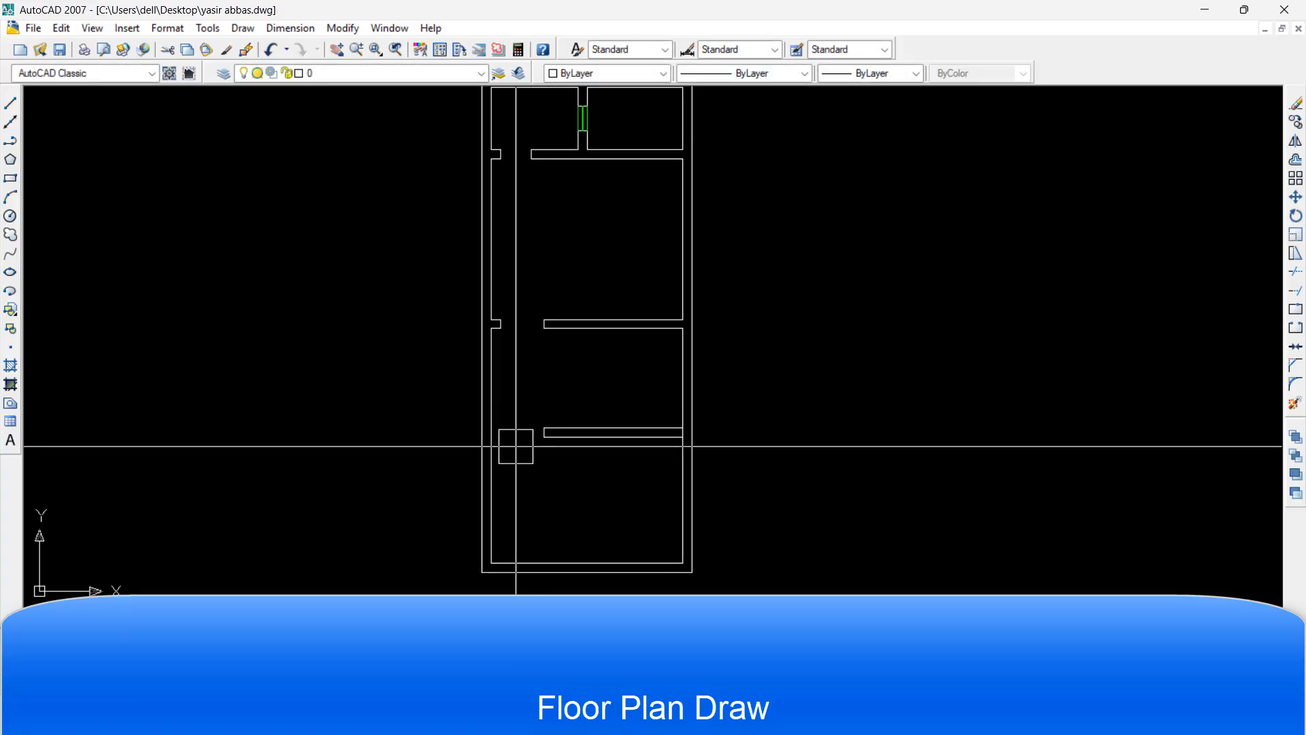
Dimension the clear distance between the two lower partitions at their left ends, and delete the dimension
{"action": "scroll", "coordinate": [515, 446], "scroll_direction": "down", "scroll_amount": 1}
{"action": "scroll", "coordinate": [562, 481], "scroll_direction": "up", "scroll_amount": 2}
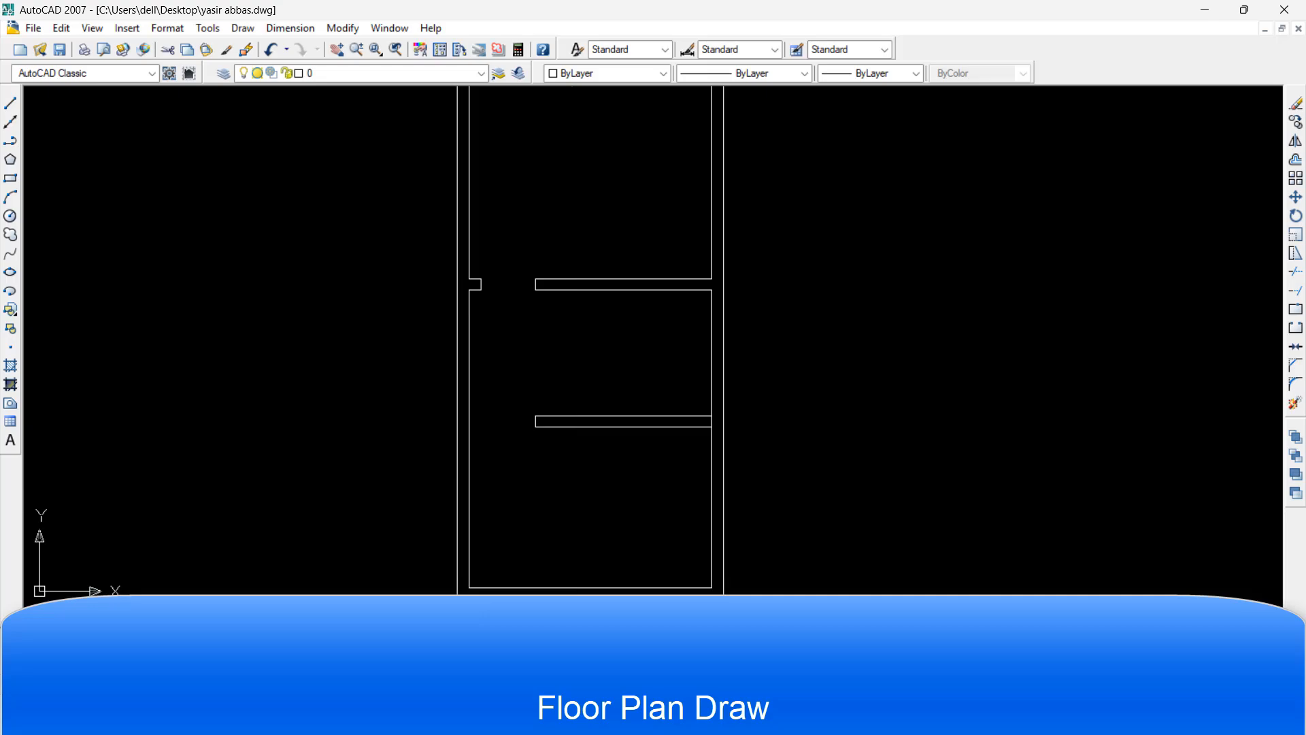
{"action": "middle_click_drag", "start_coordinate": [569, 471], "coordinate": [551, 432]}
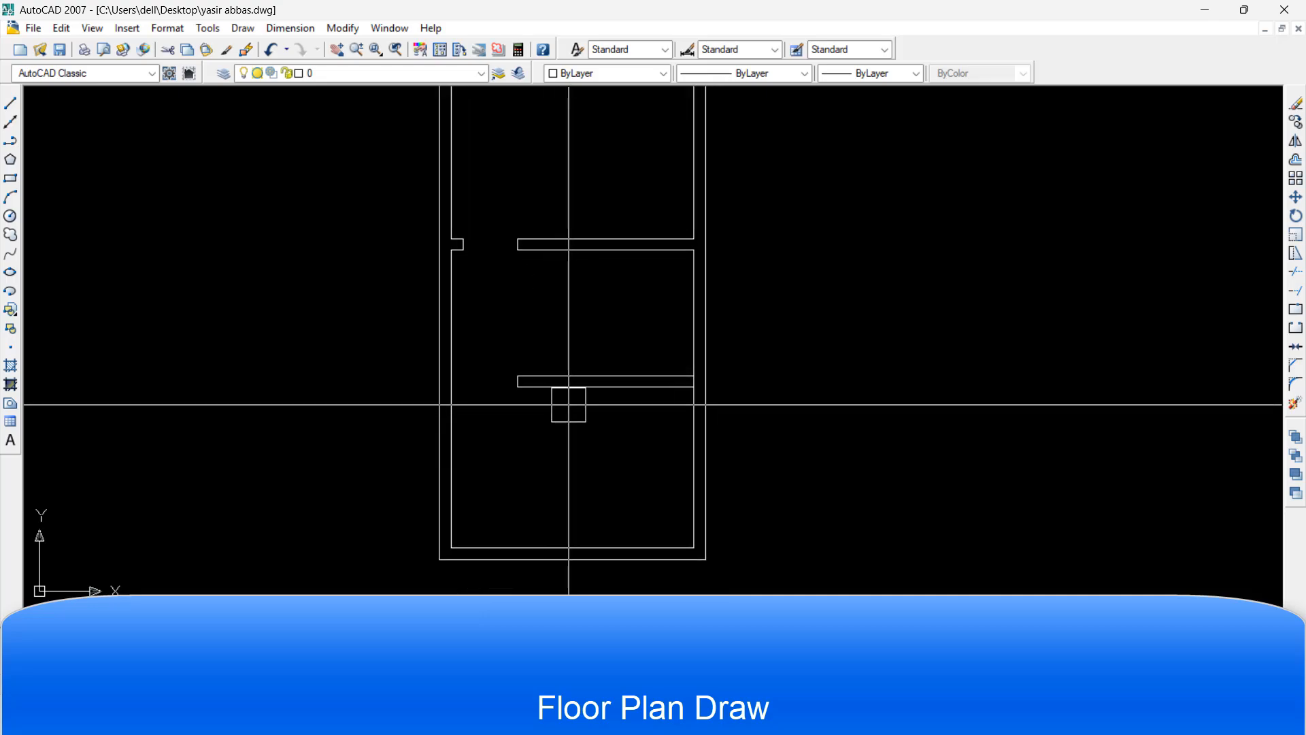
{"action": "type", "text": "l"}
{"action": "key", "text": "Return"}
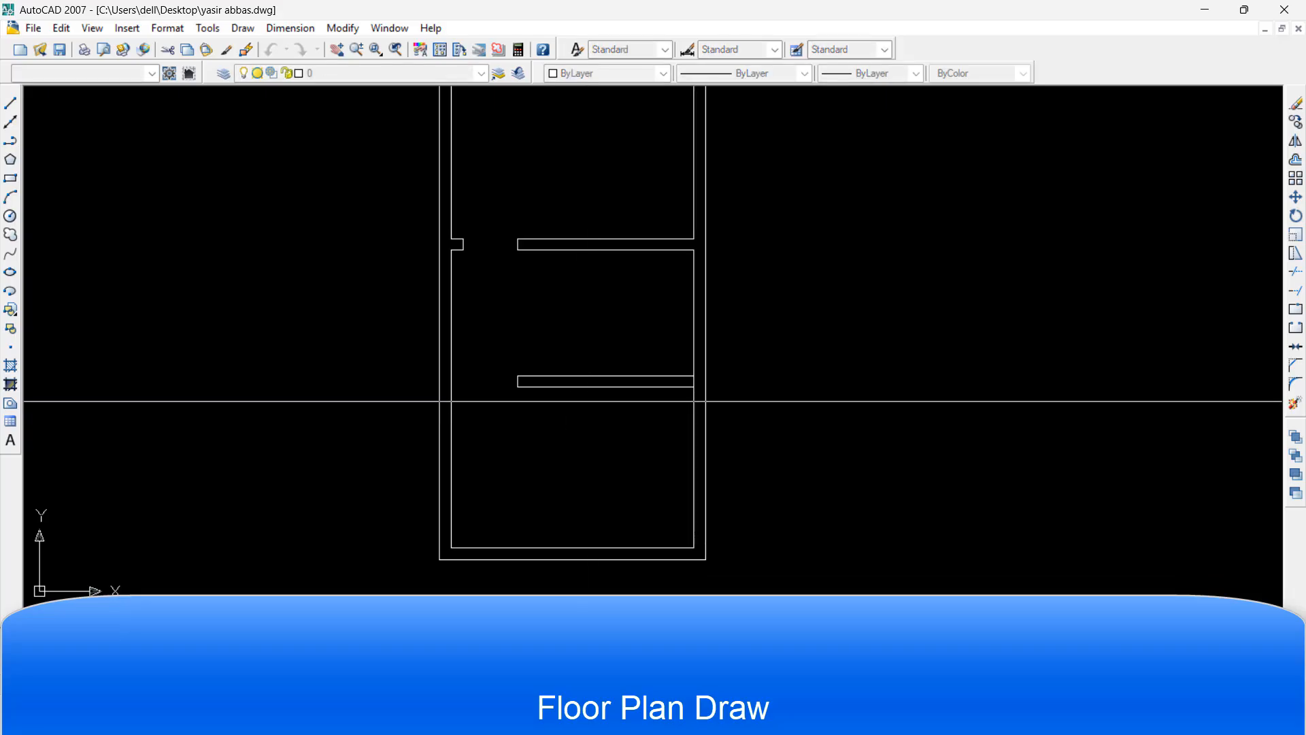
{"action": "left_click", "coordinate": [521, 372]}
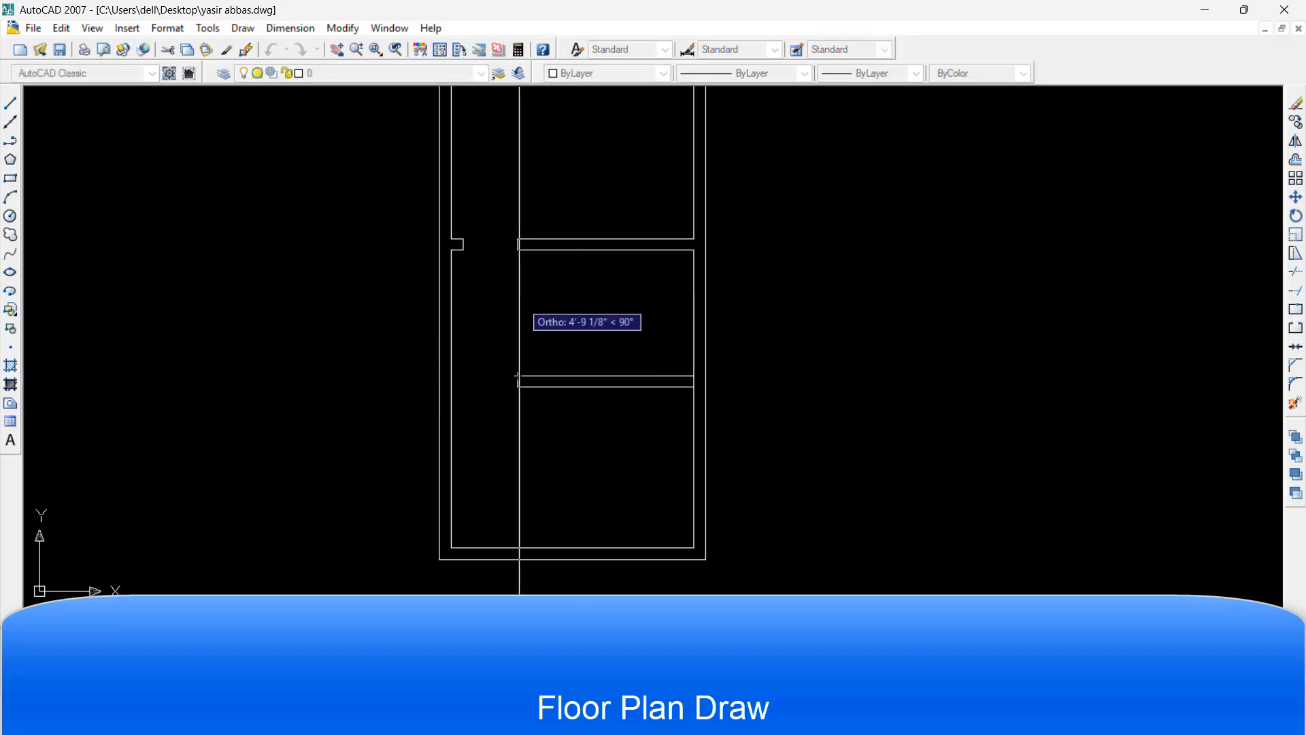
{"action": "left_click", "coordinate": [517, 250]}
{"action": "left_click", "coordinate": [500, 286]}
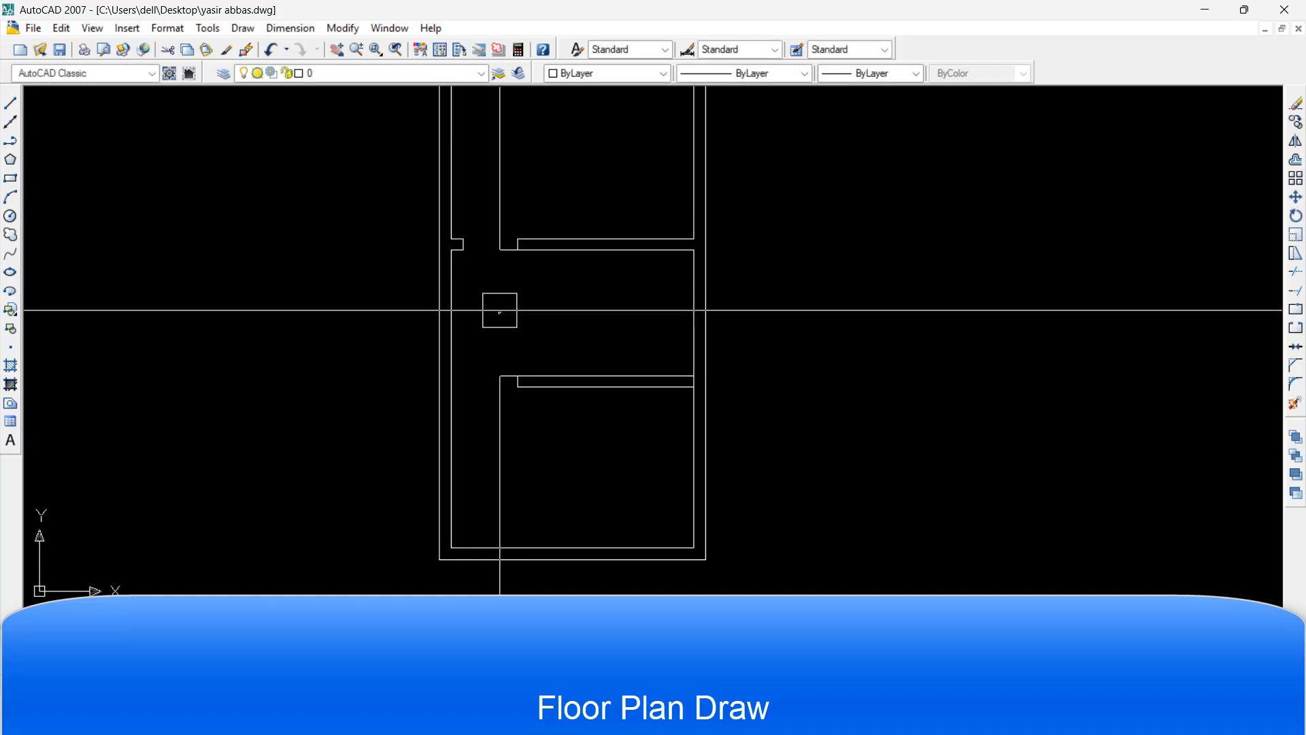
{"action": "scroll", "coordinate": [499, 310], "scroll_direction": "up", "scroll_amount": 5}
{"action": "scroll", "coordinate": [510, 271], "scroll_direction": "down", "scroll_amount": 3}
{"action": "left_click", "coordinate": [505, 258]}
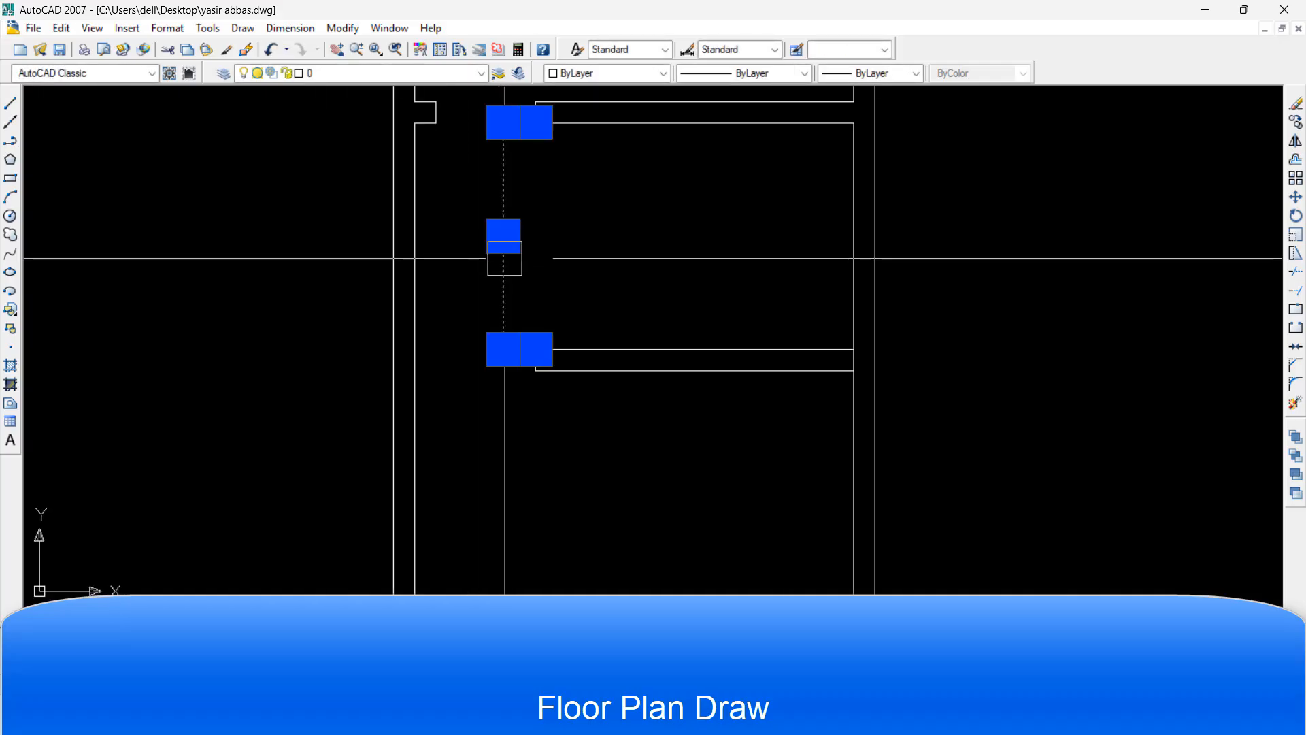
{"action": "key", "text": "Delete"}
{"action": "scroll", "coordinate": [480, 312], "scroll_direction": "down", "scroll_amount": 4}
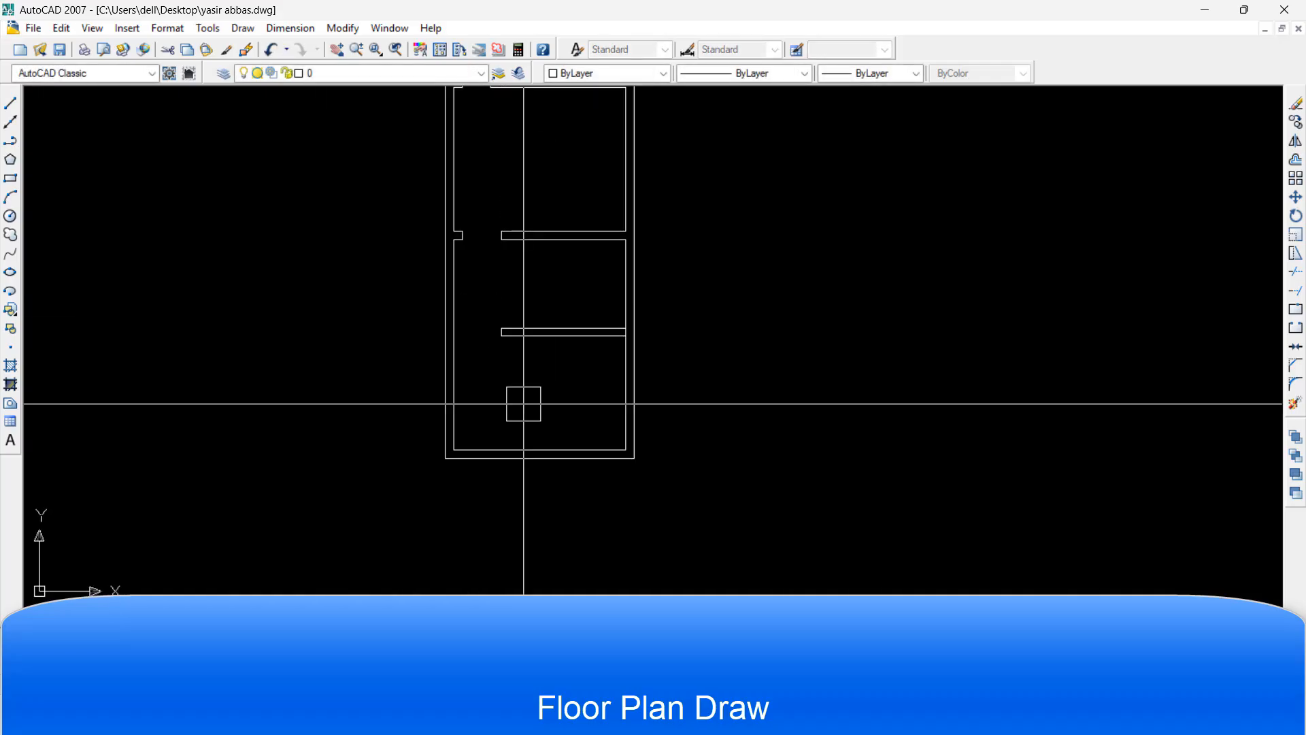
{"action": "middle_click_drag", "start_coordinate": [524, 397], "coordinate": [538, 358]}
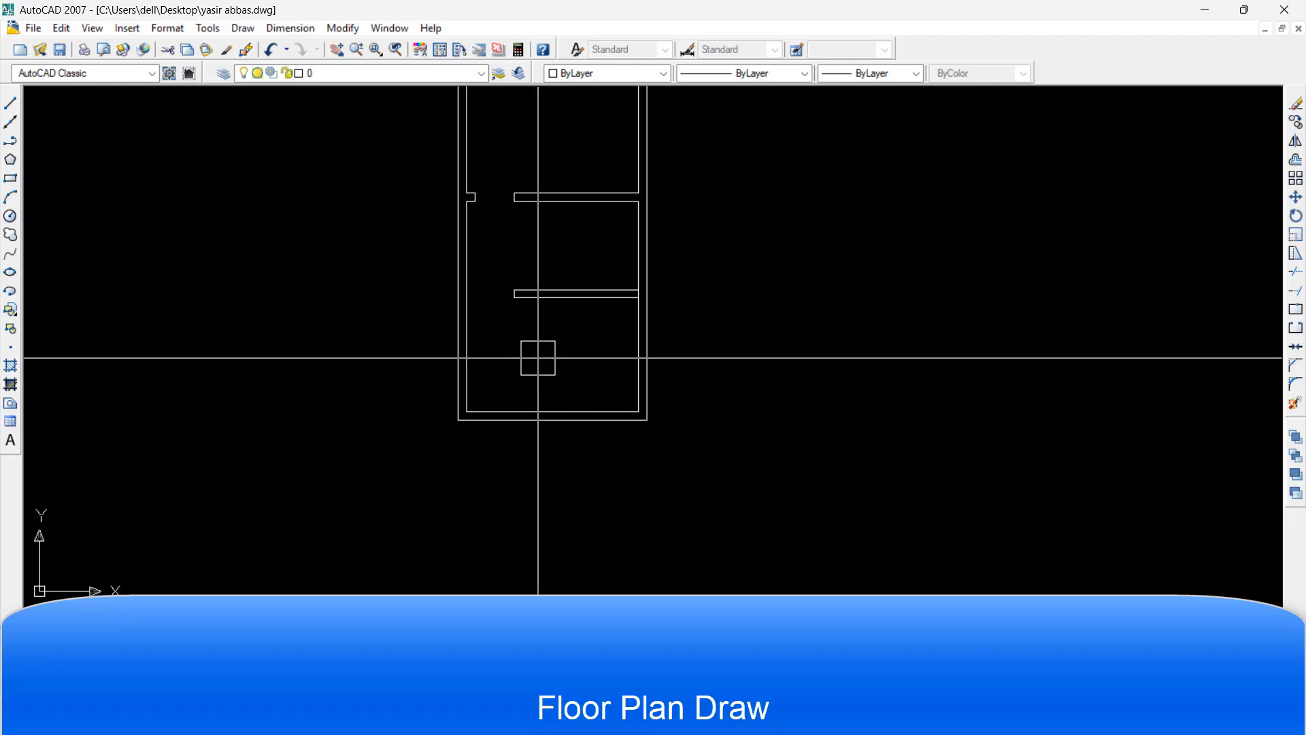
{"action": "type", "text": "l"}
{"action": "key", "text": "Return"}
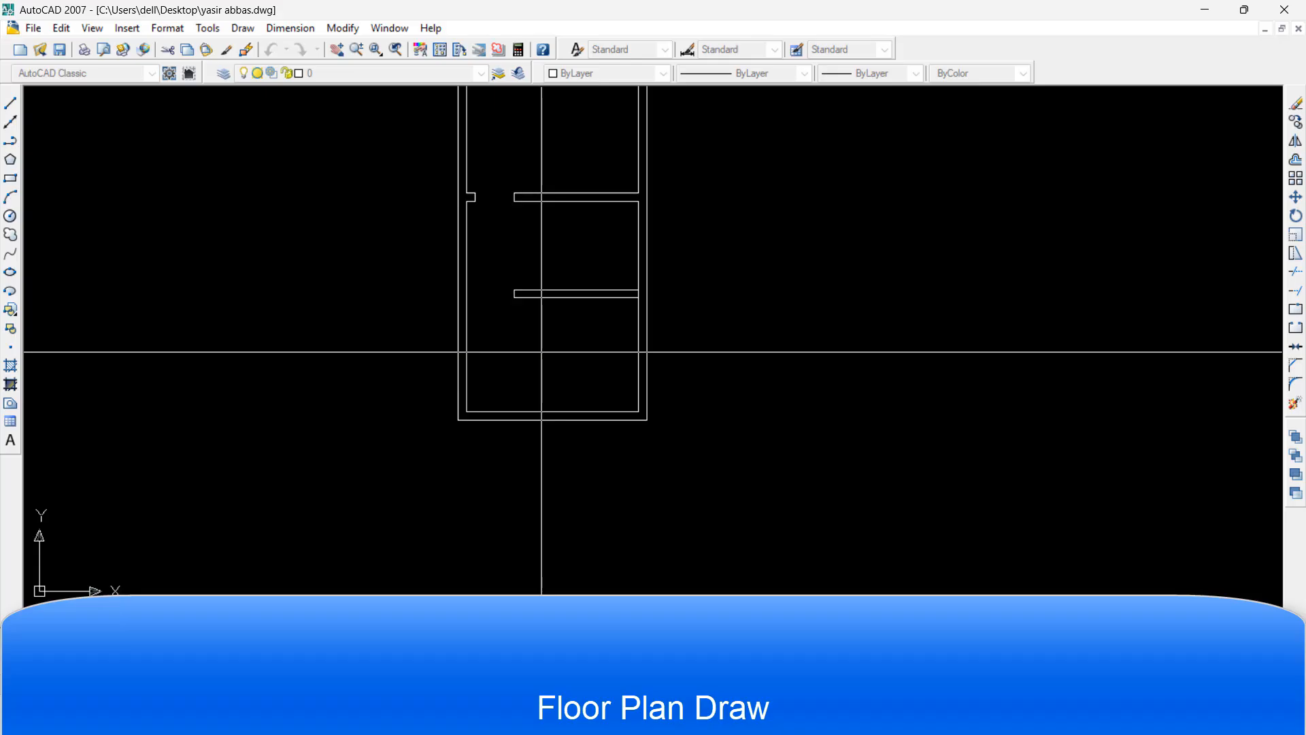
{"action": "key", "text": "Escape"}
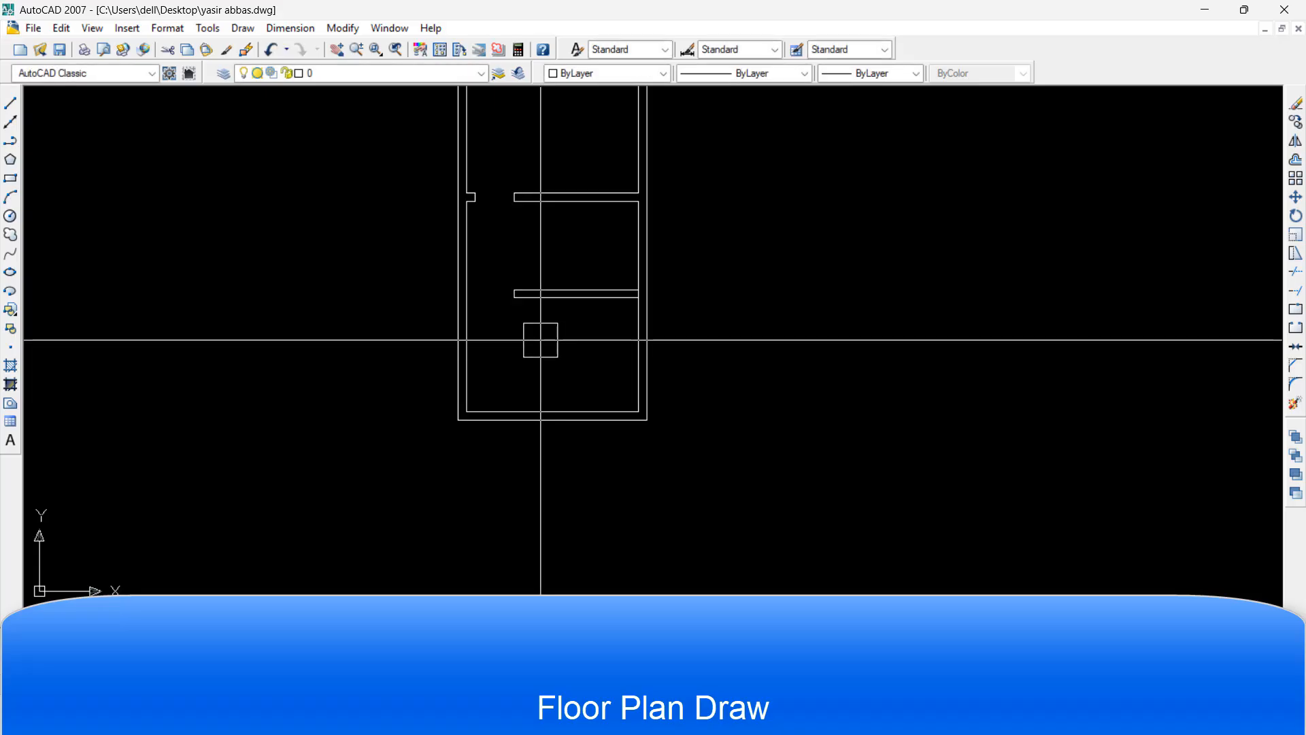
Try to offset the new partition's bottom line down toward the bottom wall, and delete the offset line
{"action": "type", "text": "l"}
{"action": "key", "text": "Return"}
{"action": "key", "text": "Return"}
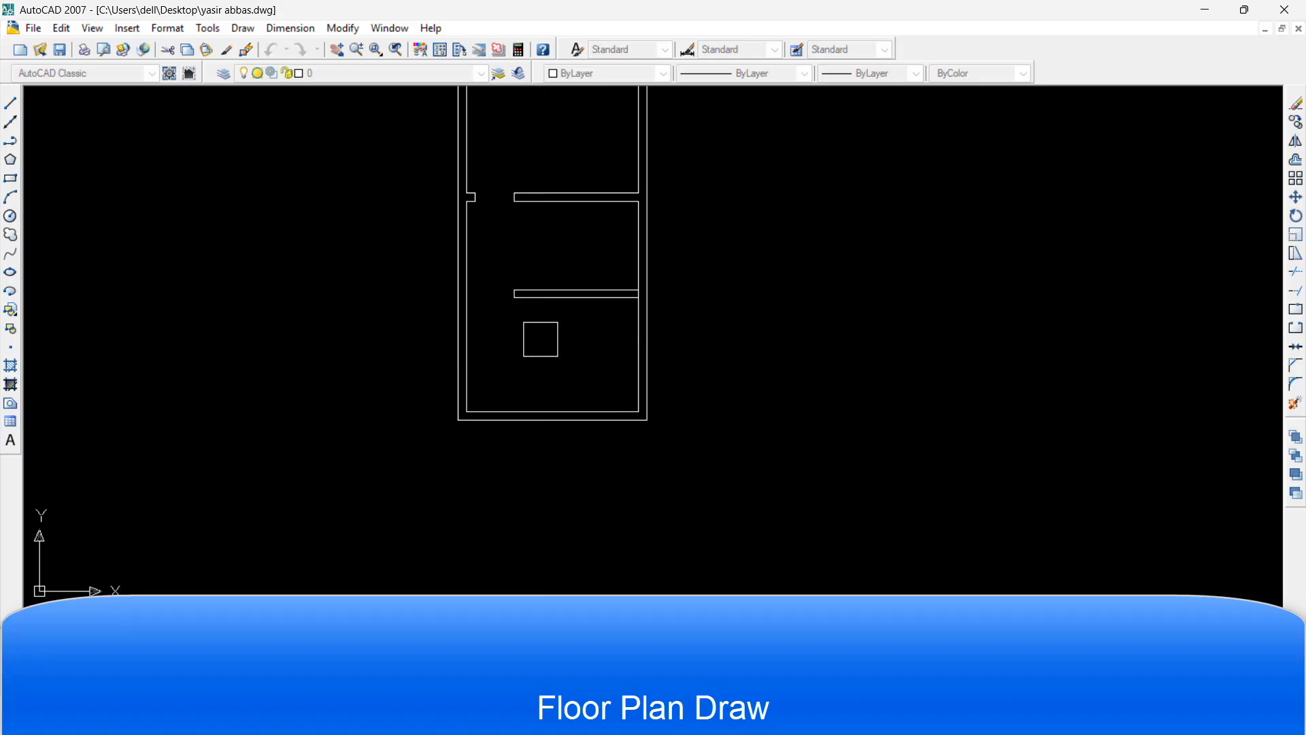
{"action": "left_click", "coordinate": [571, 303]}
{"action": "left_click", "coordinate": [562, 347]}
{"action": "key", "text": "Escape"}
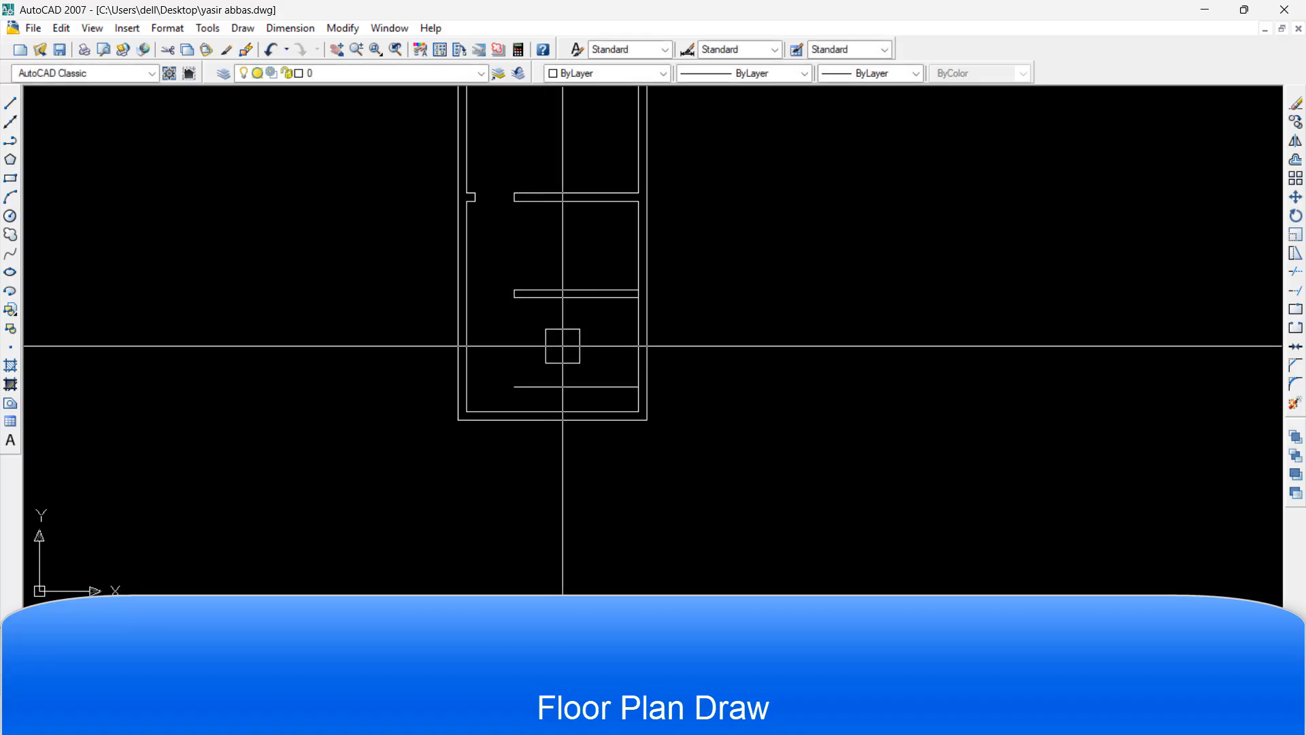
{"action": "key", "text": "Return"}
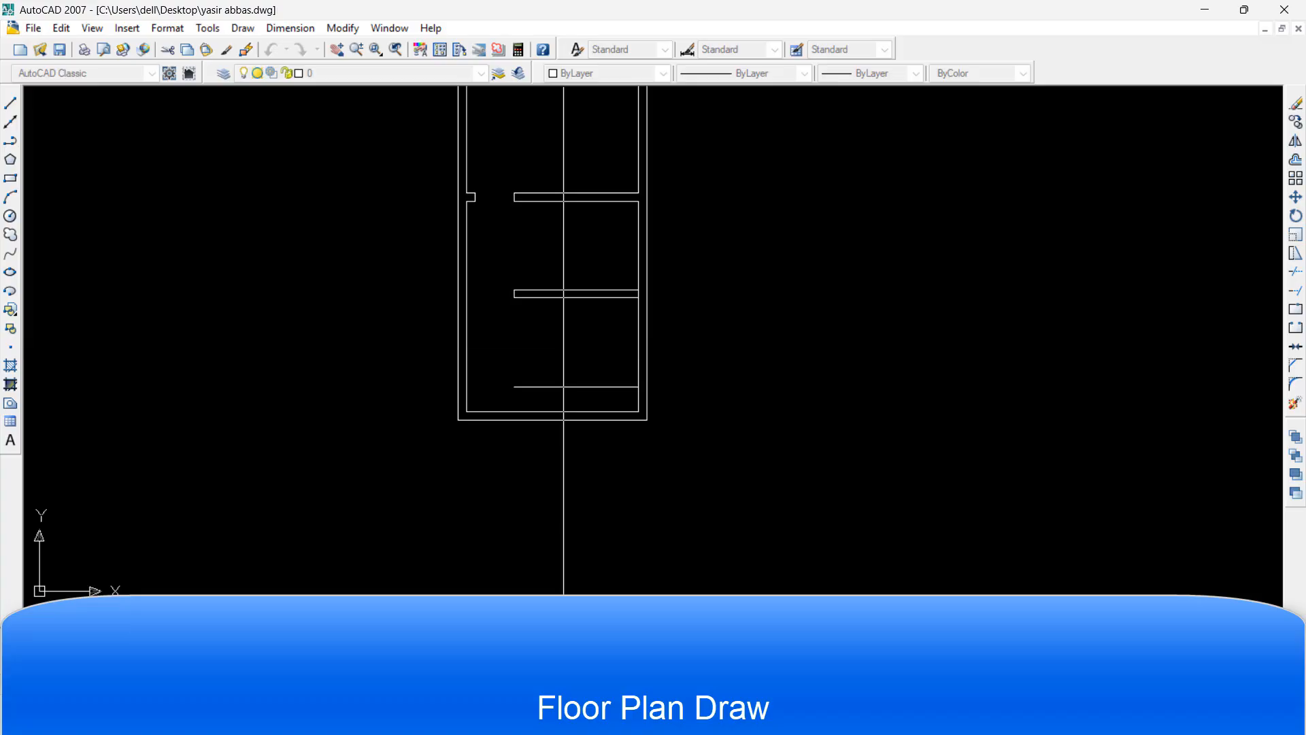
{"action": "key", "text": "Escape"}
{"action": "left_click", "coordinate": [566, 387]}
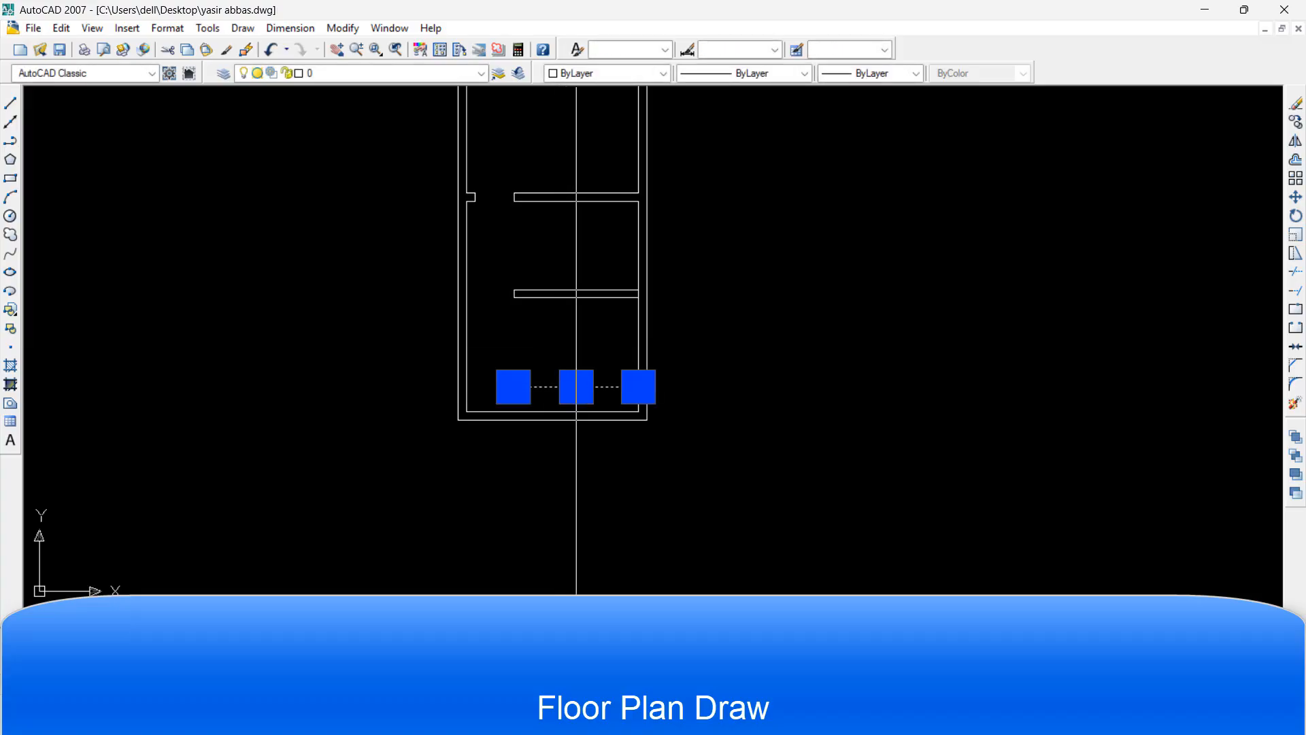
{"action": "key", "text": "Delete"}
Draw a vertical line from the new partition's lower-left corner down to the inner line of the bottom wall
{"action": "scroll", "coordinate": [577, 279], "scroll_direction": "down", "scroll_amount": 4}
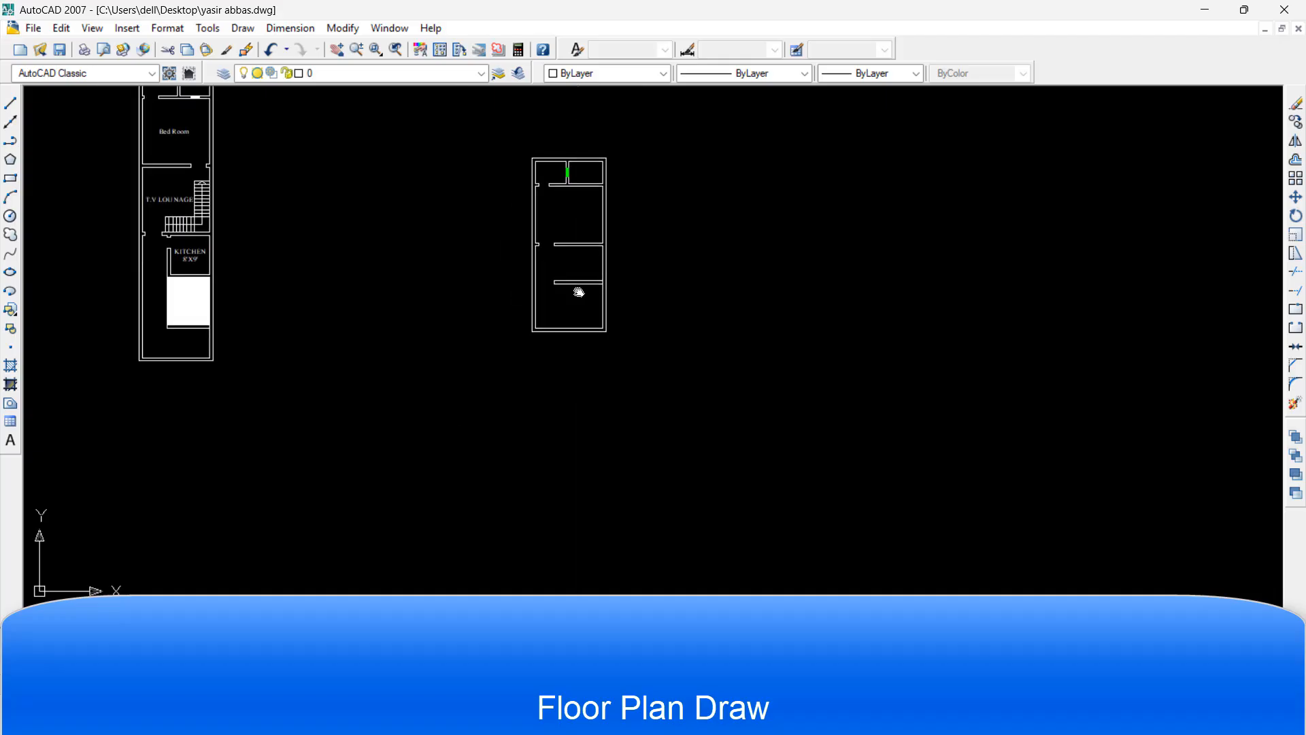
{"action": "scroll", "coordinate": [572, 316], "scroll_direction": "up", "scroll_amount": 5}
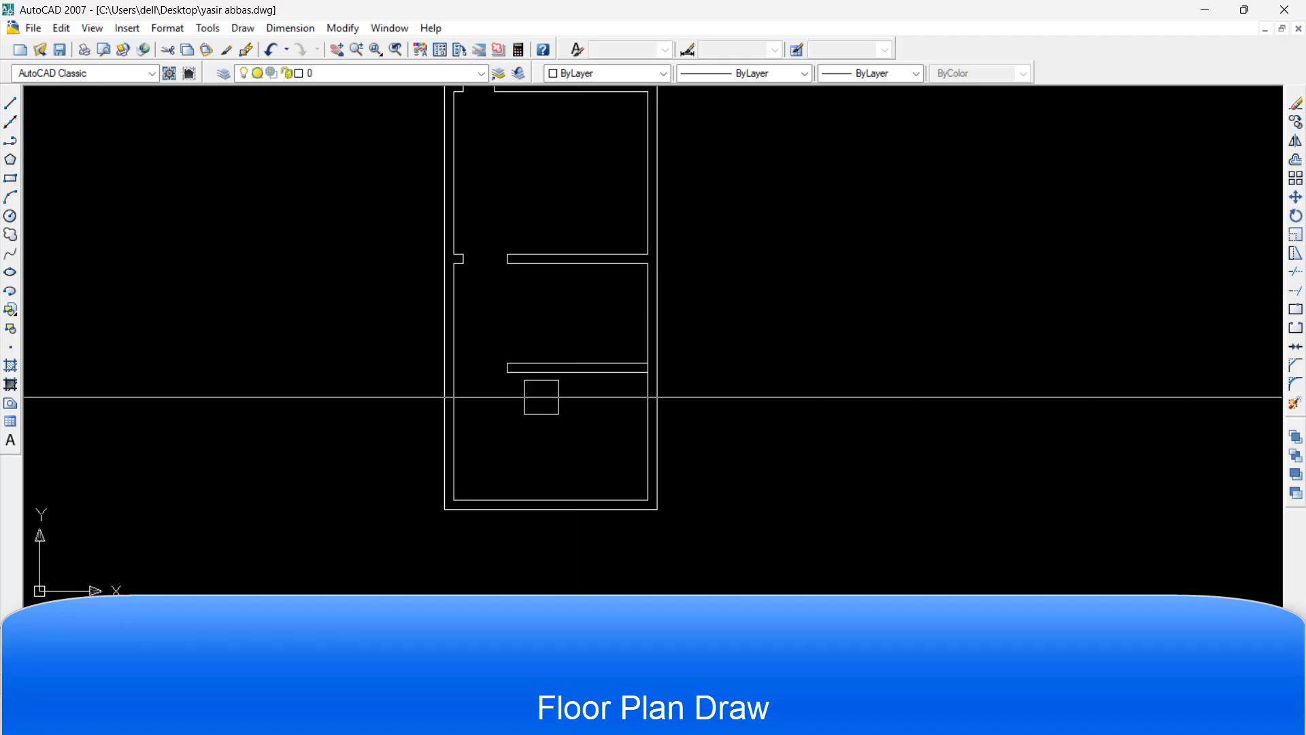
{"action": "scroll", "coordinate": [496, 382], "scroll_direction": "down", "scroll_amount": 4}
{"action": "scroll", "coordinate": [496, 381], "scroll_direction": "up", "scroll_amount": 3}
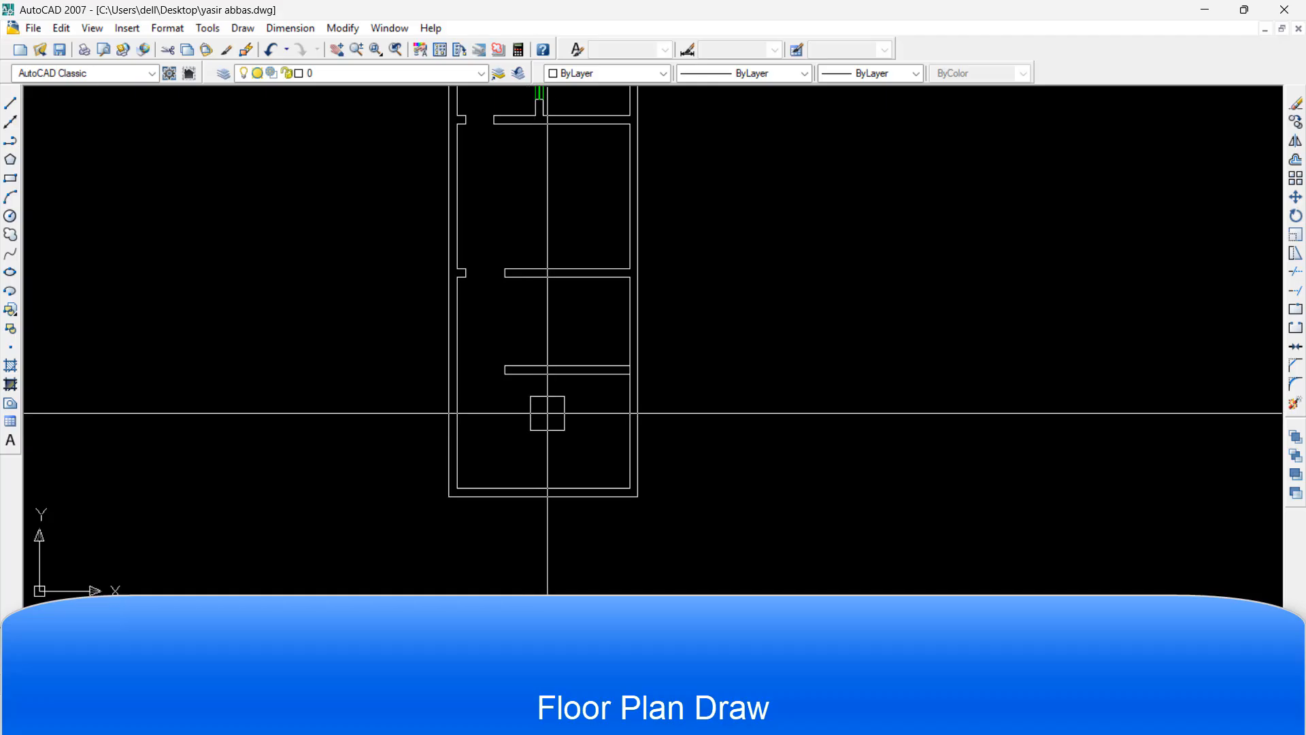
{"action": "scroll", "coordinate": [613, 404], "scroll_direction": "down", "scroll_amount": 4}
{"action": "scroll", "coordinate": [613, 404], "scroll_direction": "up", "scroll_amount": 6}
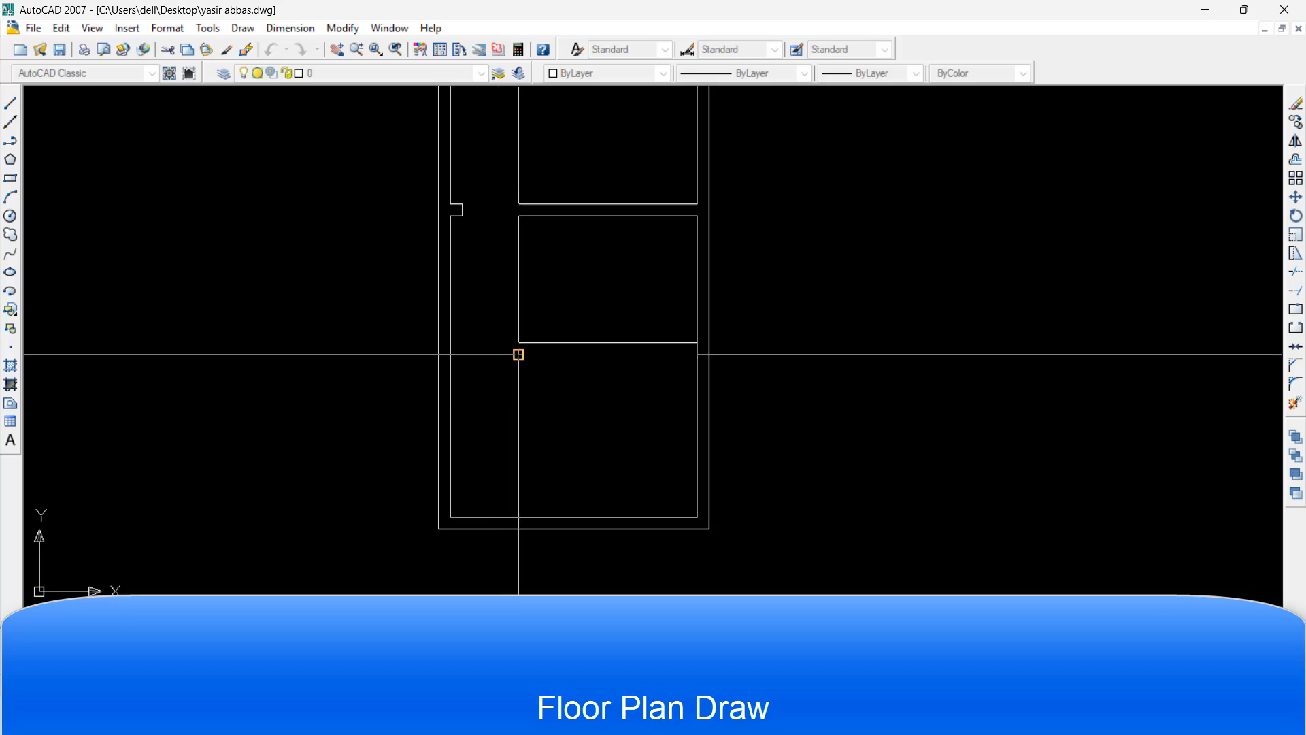
{"action": "left_click", "coordinate": [519, 354]}
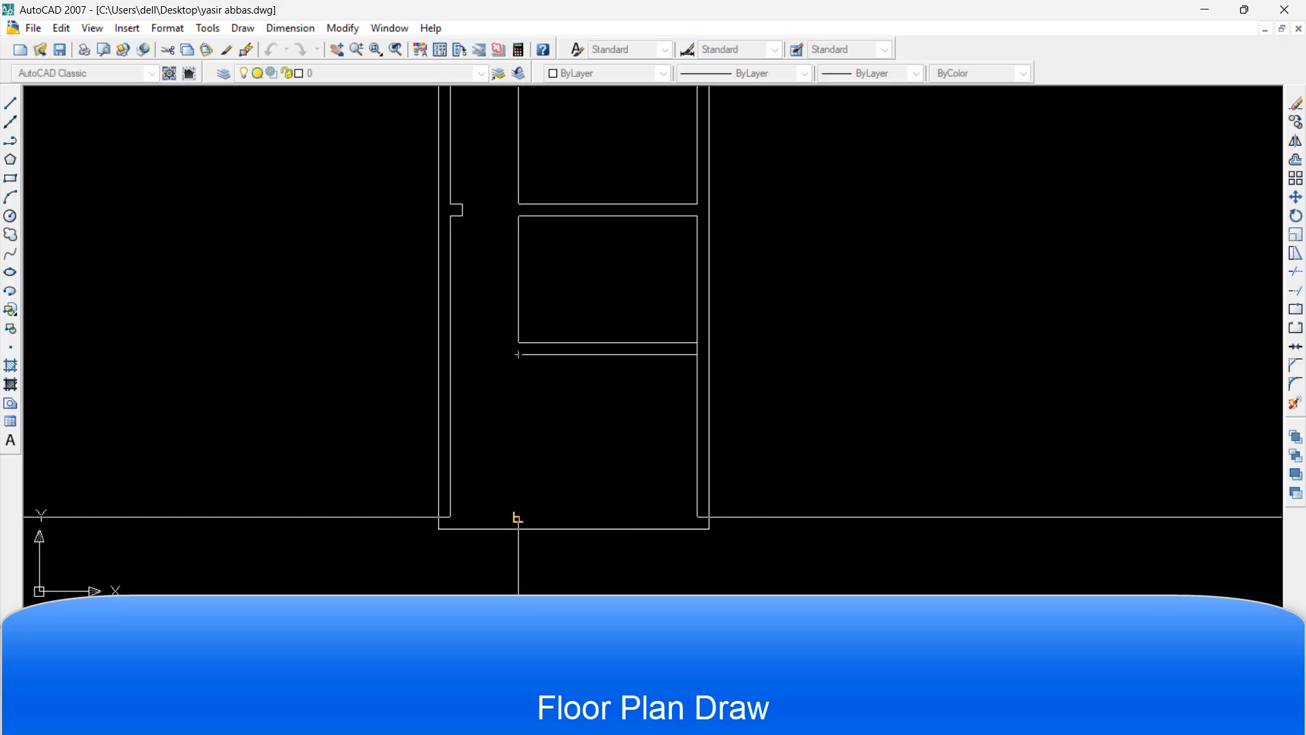
{"action": "left_click", "coordinate": [518, 500]}
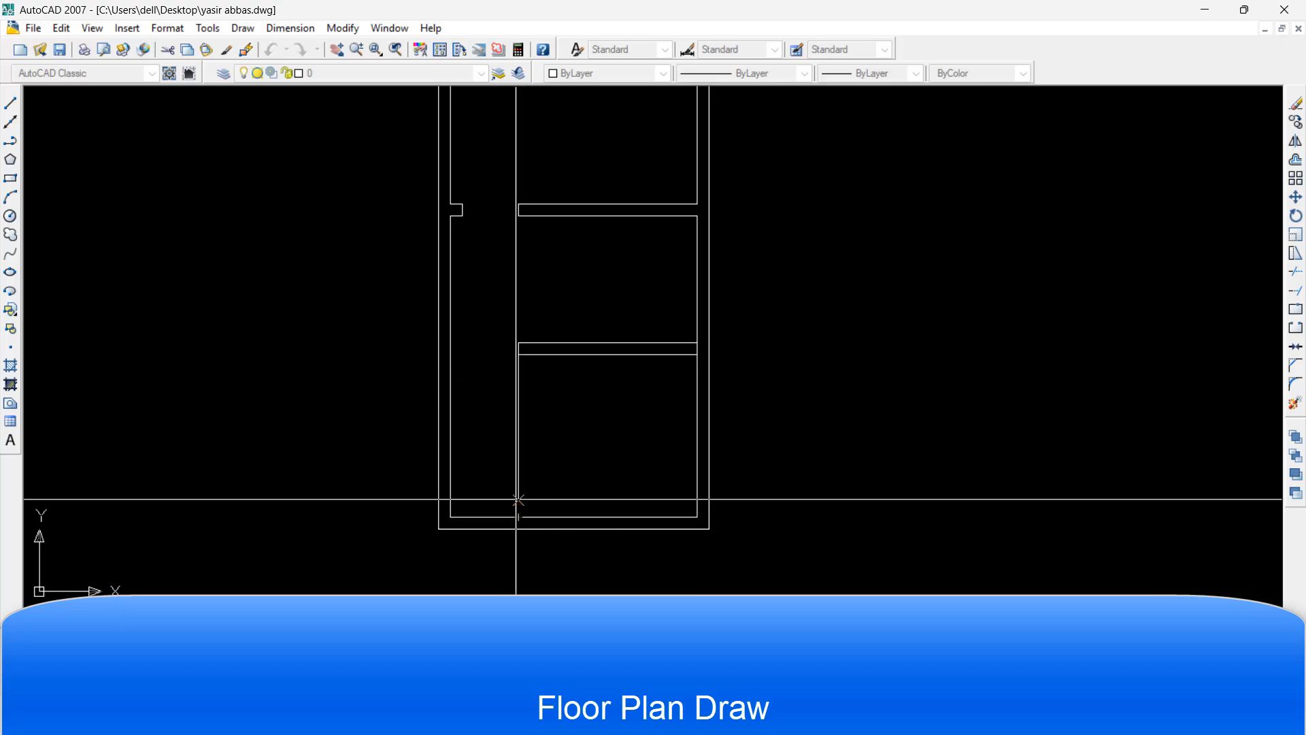
{"action": "key", "text": "Return"}
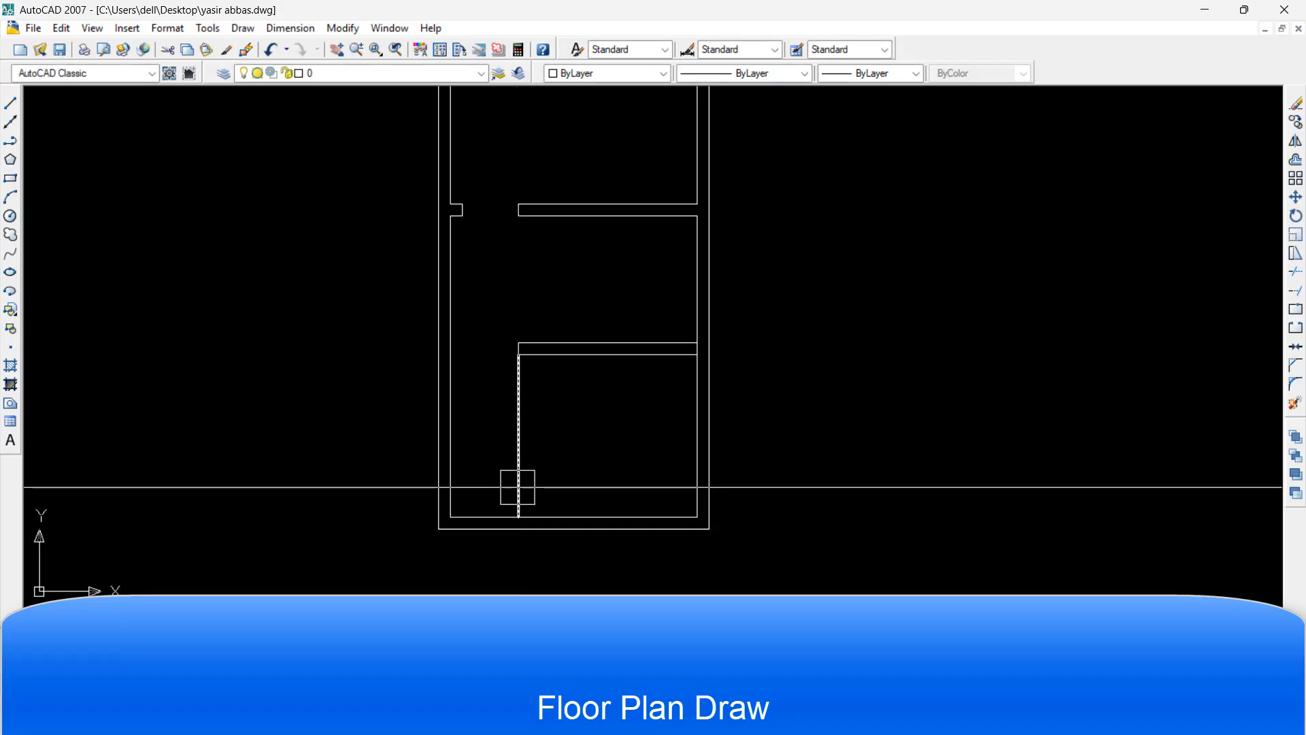
Try to stretch the vertical line's lower end toward its midpoint, and remove the line from the bottom room
{"action": "left_click", "coordinate": [524, 452]}
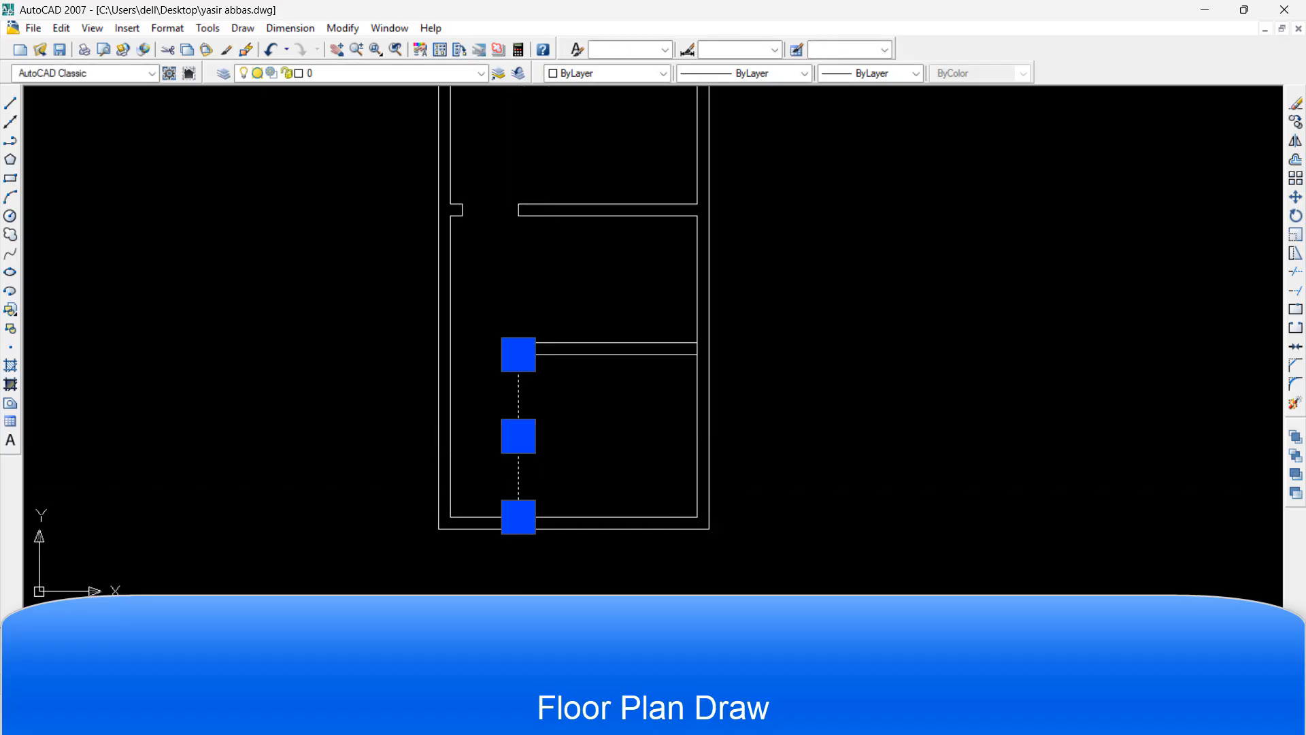
{"action": "left_click", "coordinate": [519, 516]}
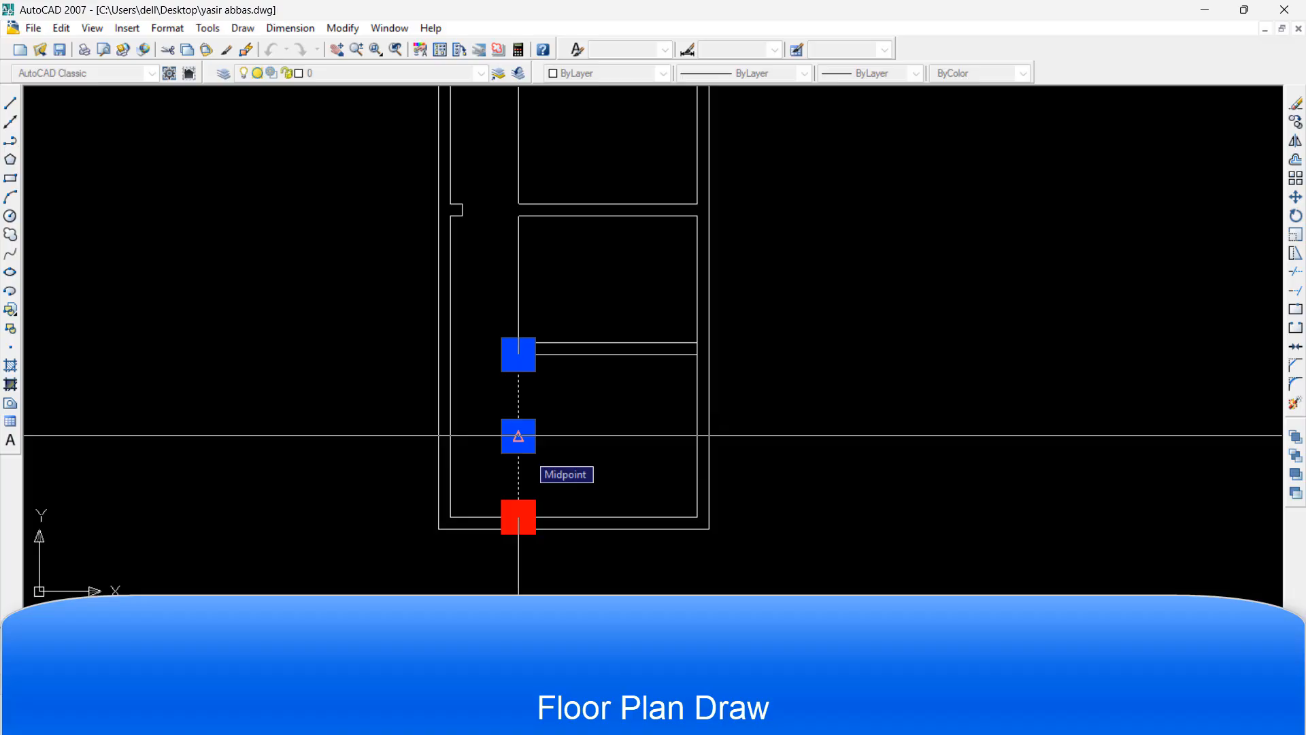
{"action": "key", "text": "Escape"}
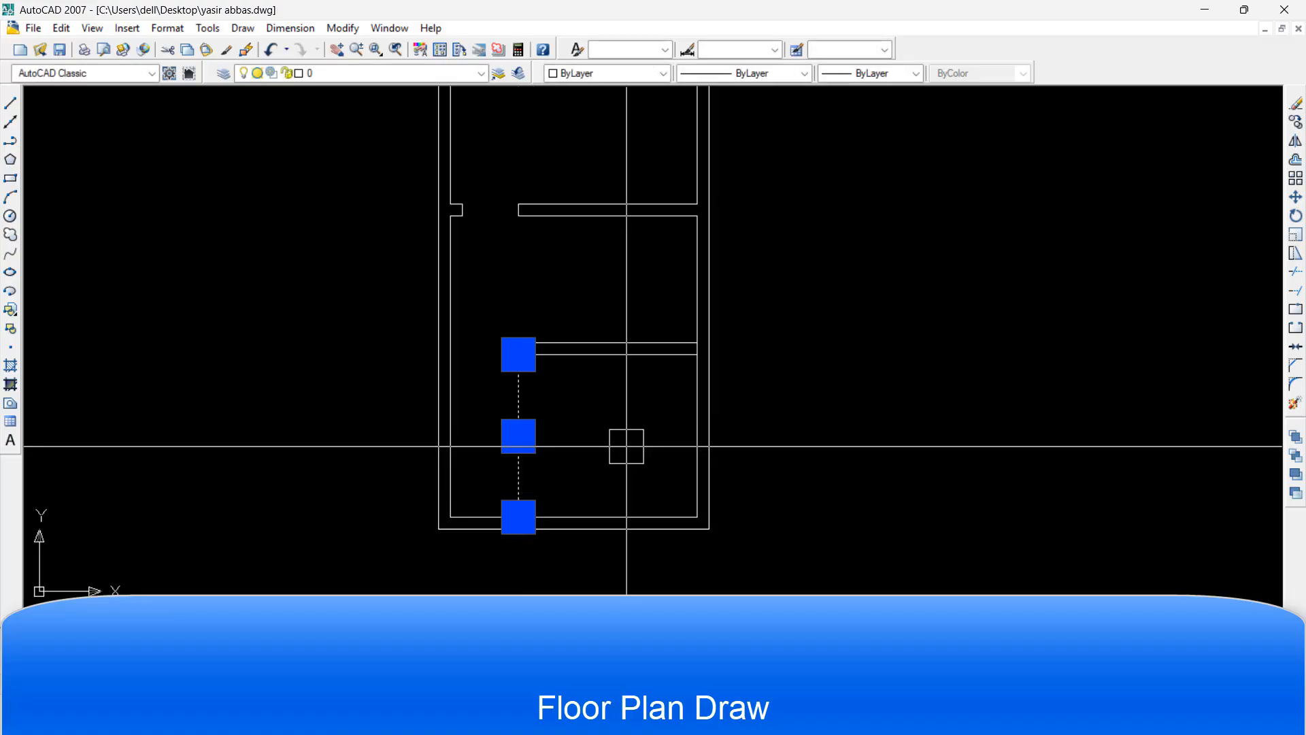
{"action": "key", "text": "Escape"}
Draw a short vertical line across the bottom wall, from the inner lower-left corner down to the outer line
{"action": "scroll", "coordinate": [455, 530], "scroll_direction": "up", "scroll_amount": 4}
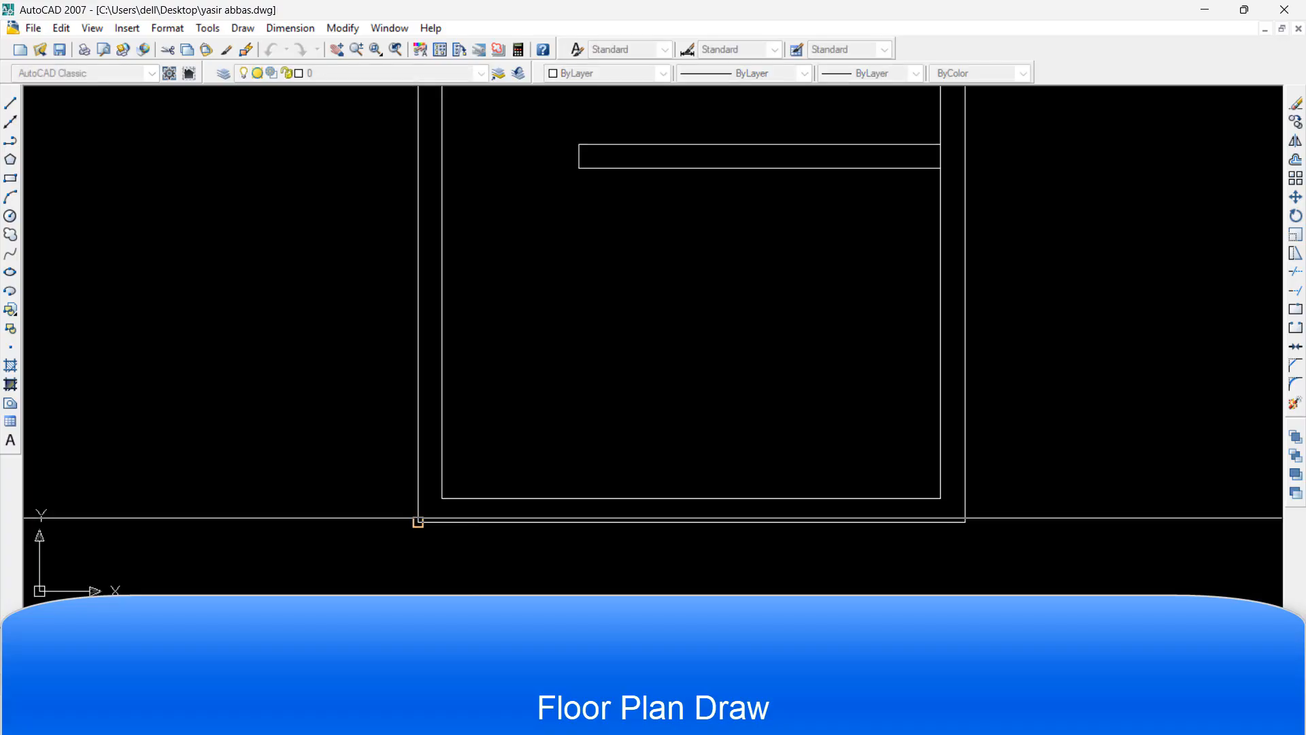
{"action": "left_click", "coordinate": [441, 498]}
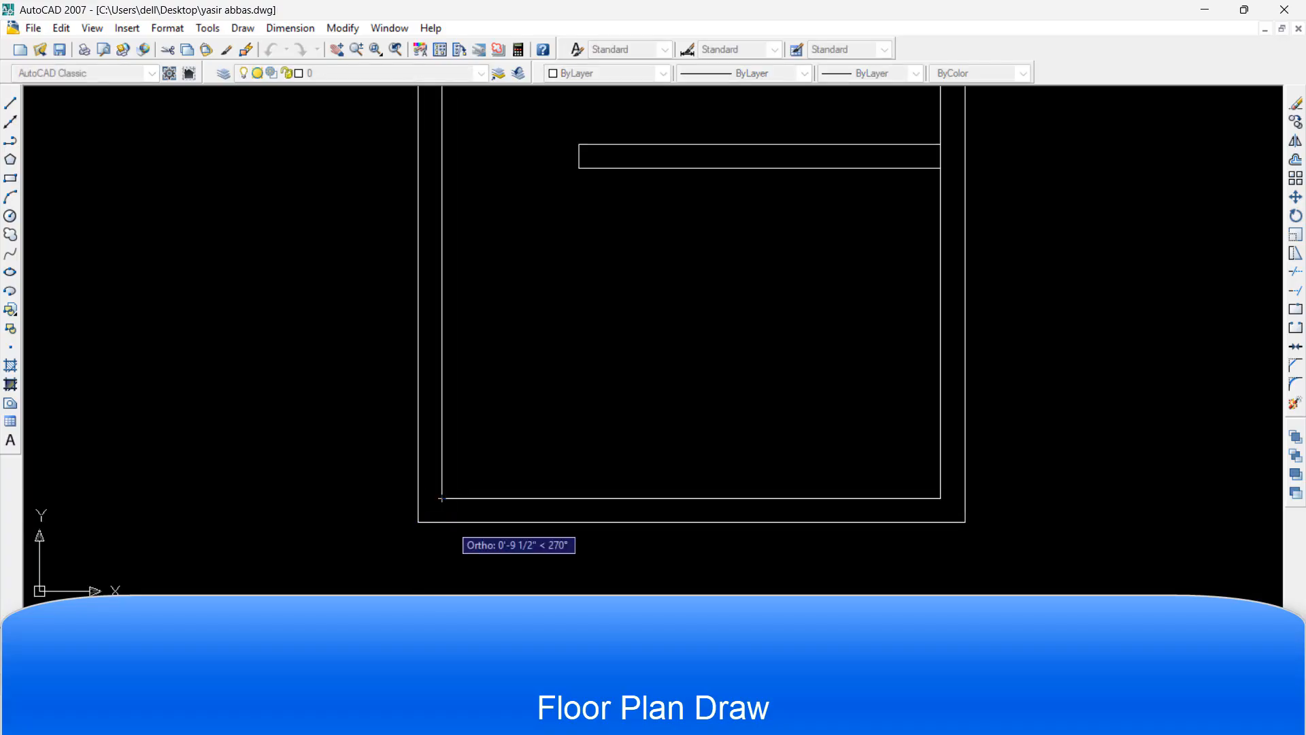
{"action": "left_click", "coordinate": [441, 522]}
{"action": "key", "text": "Escape"}
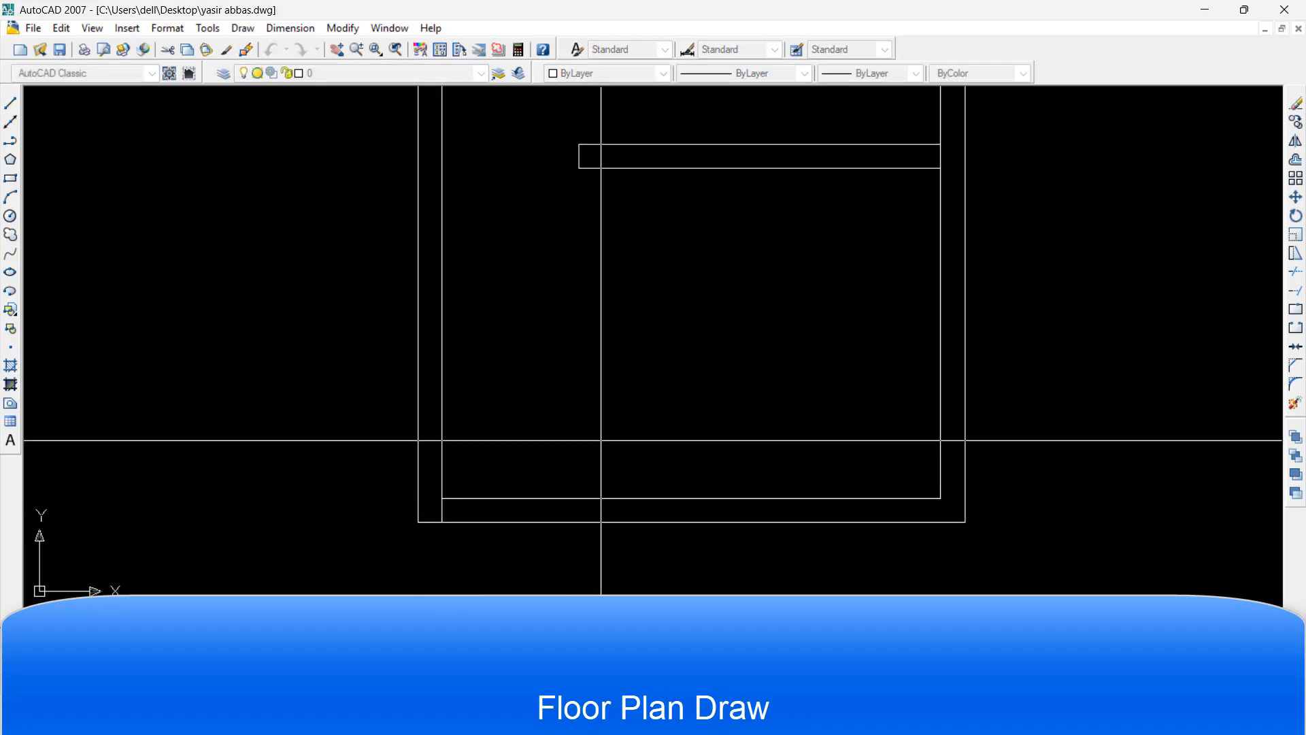
Offset the short line rightward along the bottom wall by a wall thickness as a door jamb, and remove the original
{"action": "scroll", "coordinate": [451, 518], "scroll_direction": "up", "scroll_amount": 8}
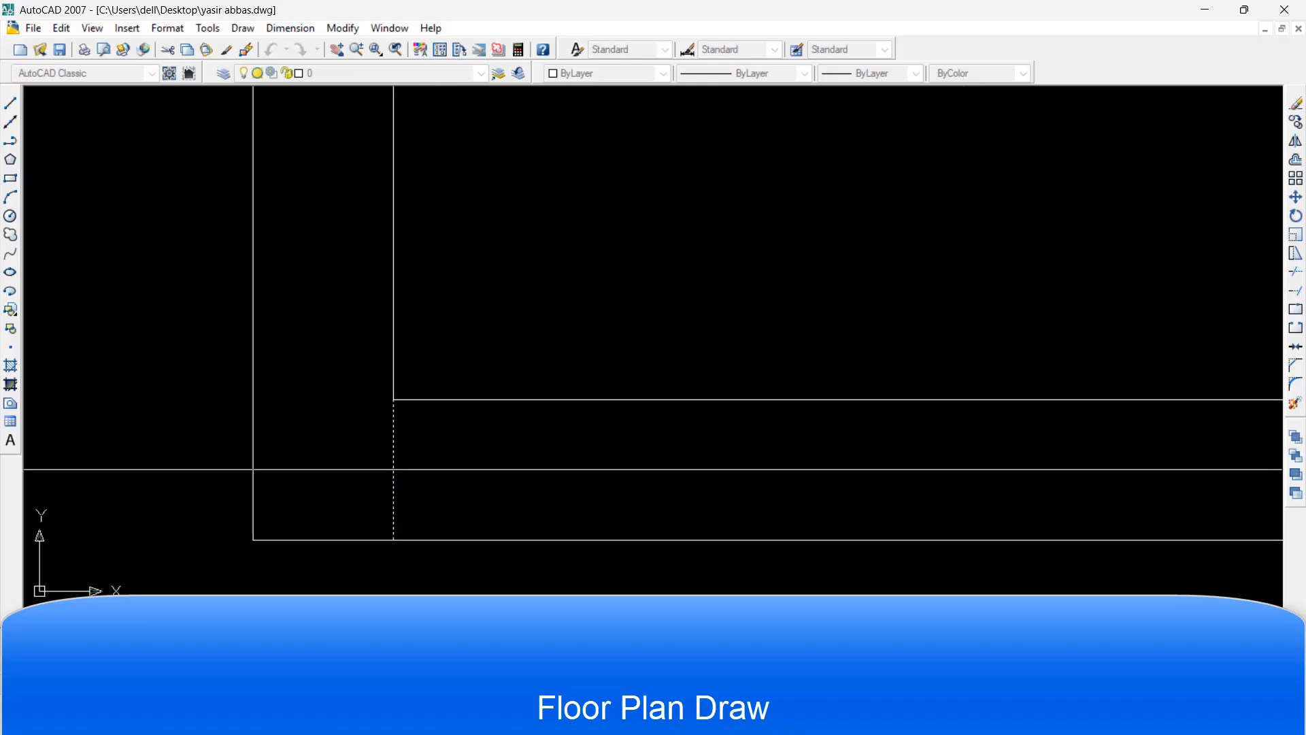
{"action": "left_click", "coordinate": [402, 475]}
{"action": "key", "text": "Escape"}
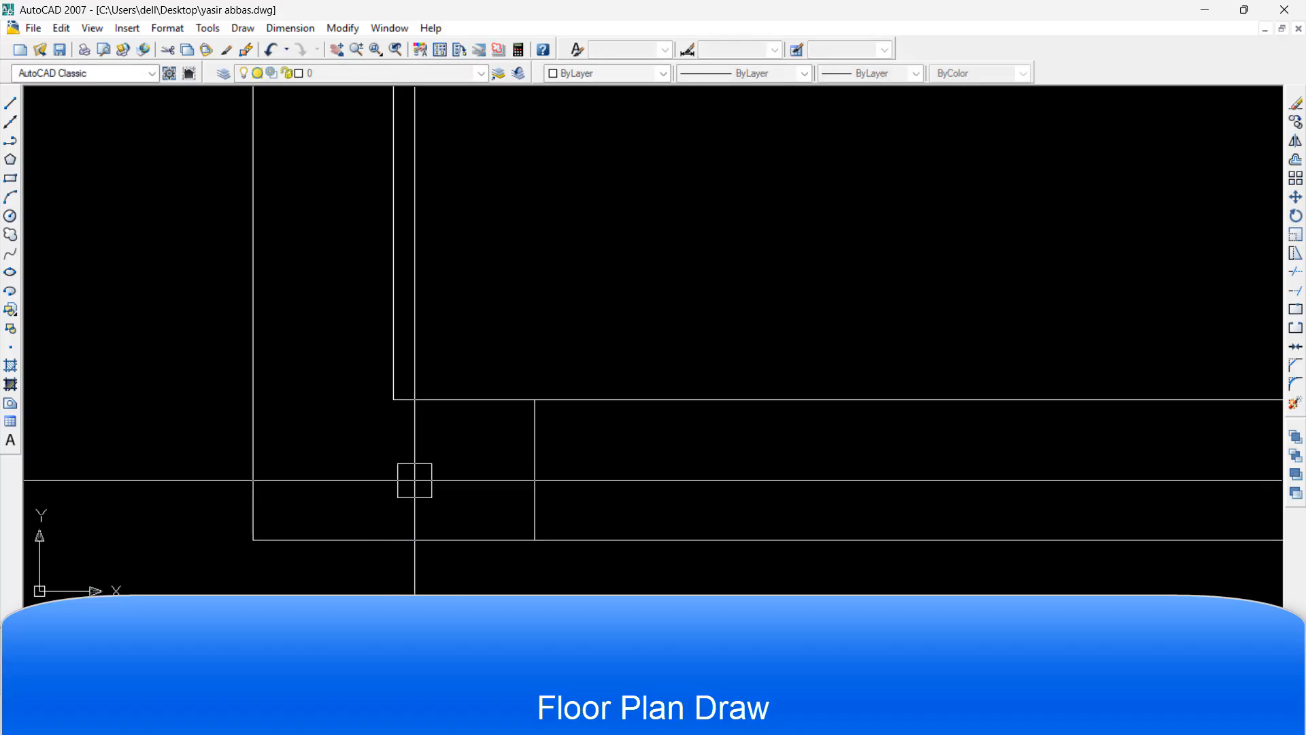
Try to offset the jamb line farther right along the bottom wall to mark the other side of a wide opening
{"action": "scroll", "coordinate": [414, 478], "scroll_direction": "down", "scroll_amount": 6}
{"action": "key", "text": "Return"}
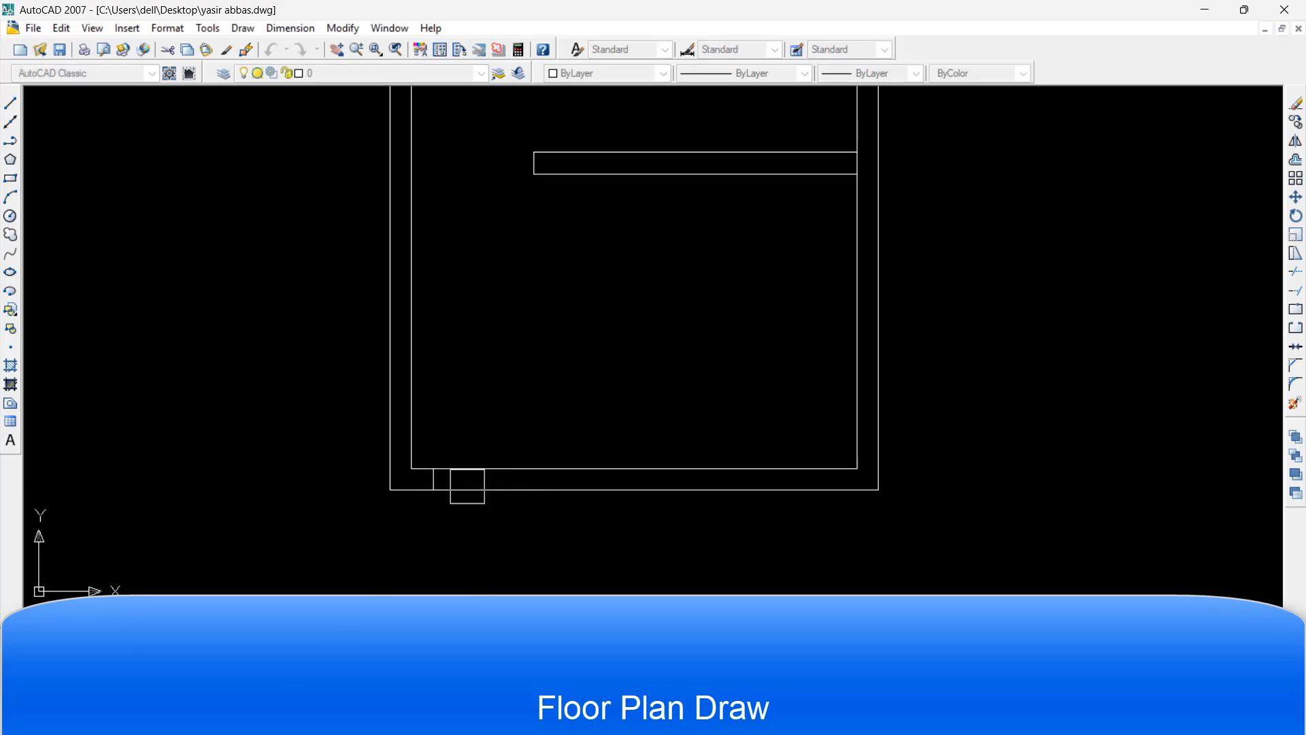
{"action": "scroll", "coordinate": [449, 487], "scroll_direction": "up", "scroll_amount": 6}
{"action": "scroll", "coordinate": [445, 509], "scroll_direction": "down", "scroll_amount": 6}
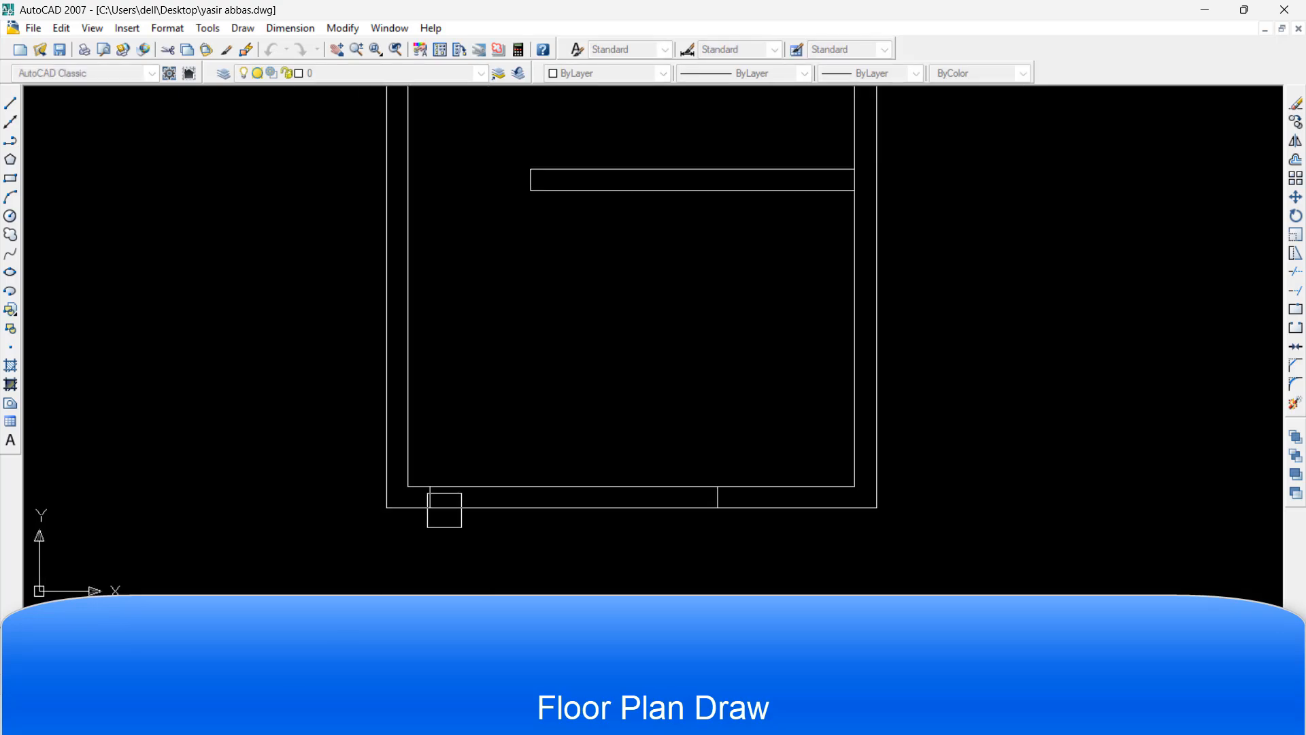
{"action": "key", "text": "Escape"}
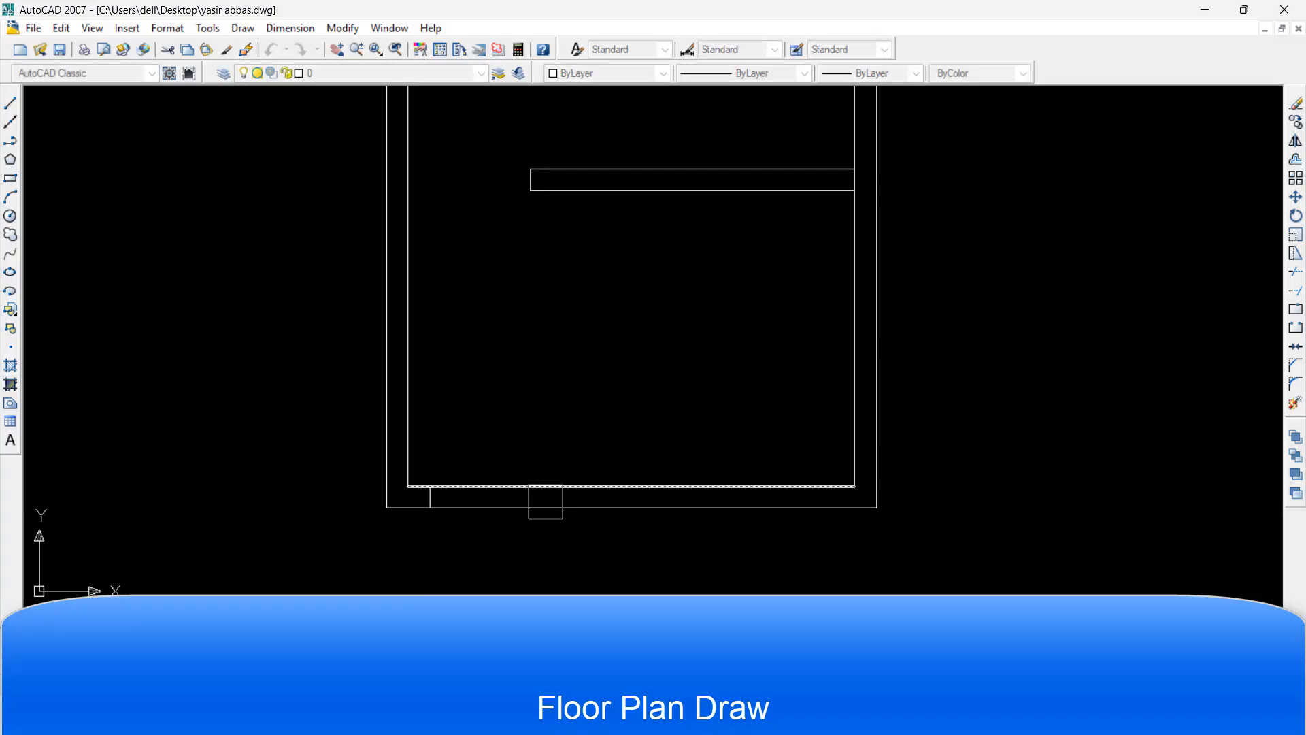
{"action": "key", "text": "Return"}
{"action": "key", "text": "Return"}
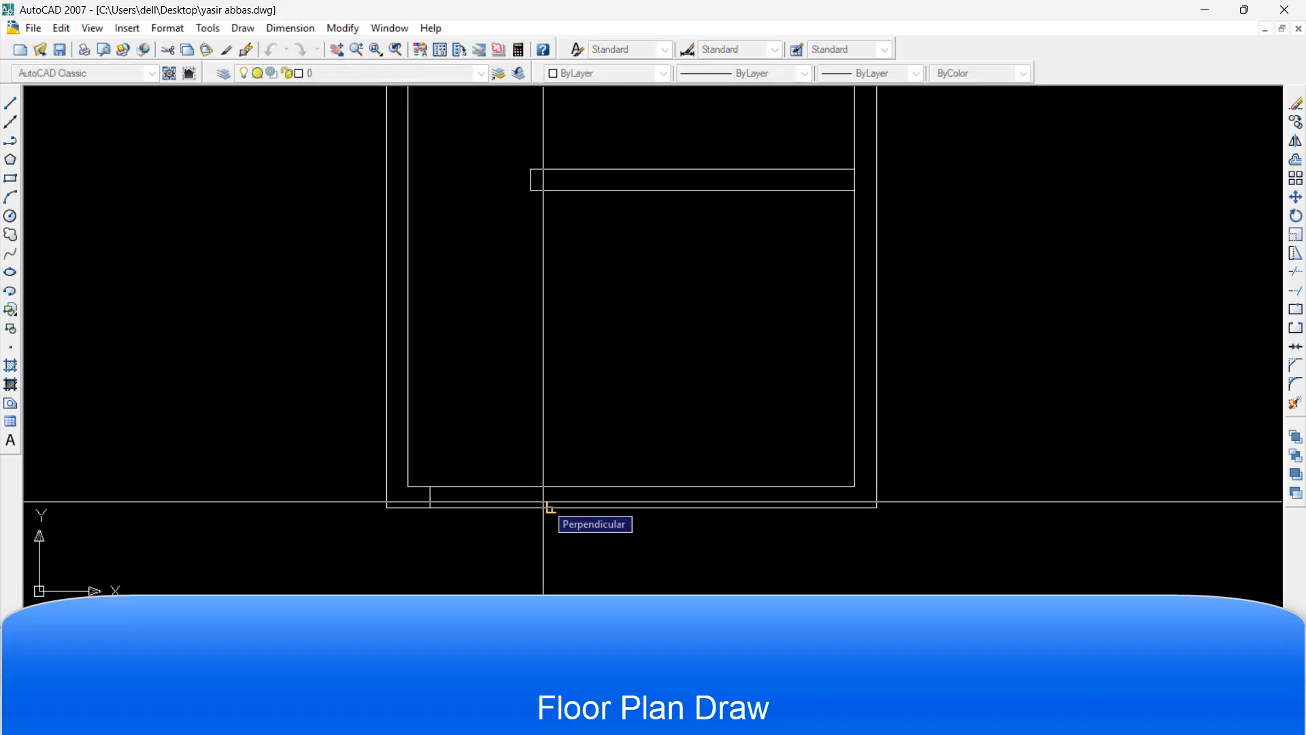
{"action": "key", "text": "Return"}
{"action": "left_click", "coordinate": [522, 480]}
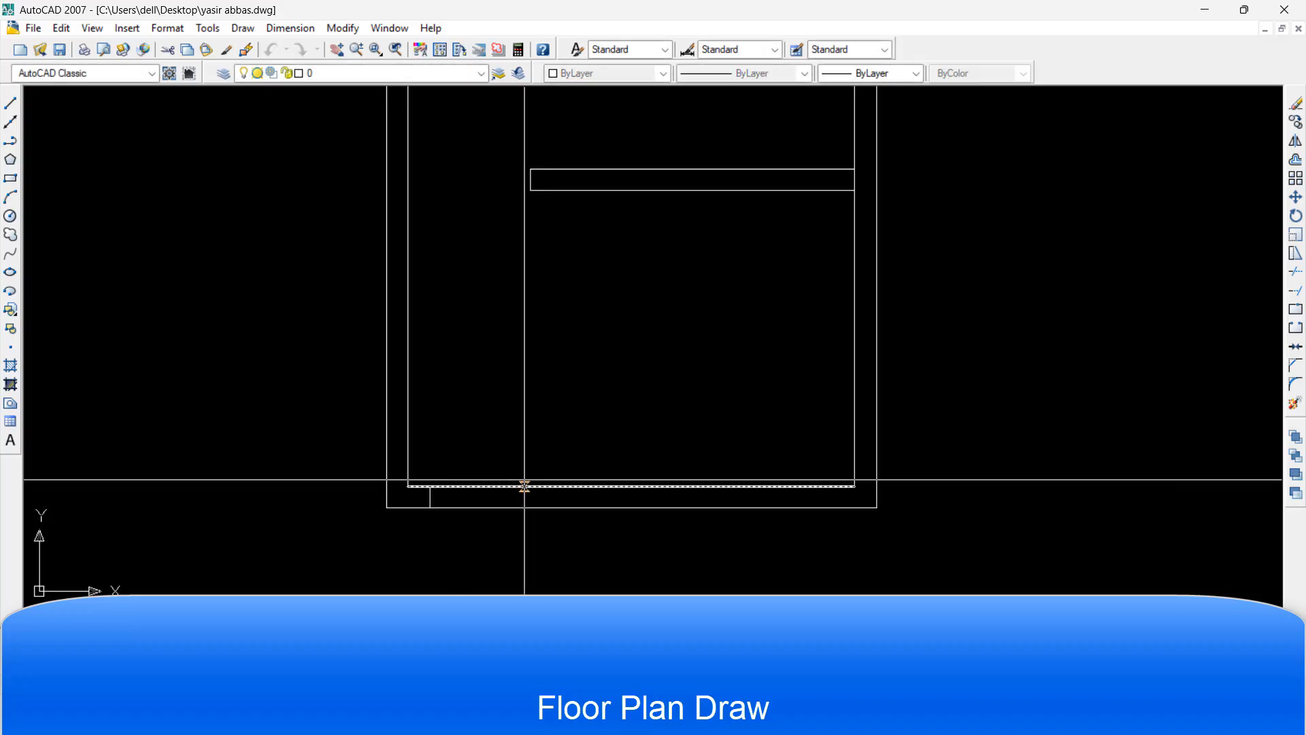
{"action": "left_click", "coordinate": [523, 480]}
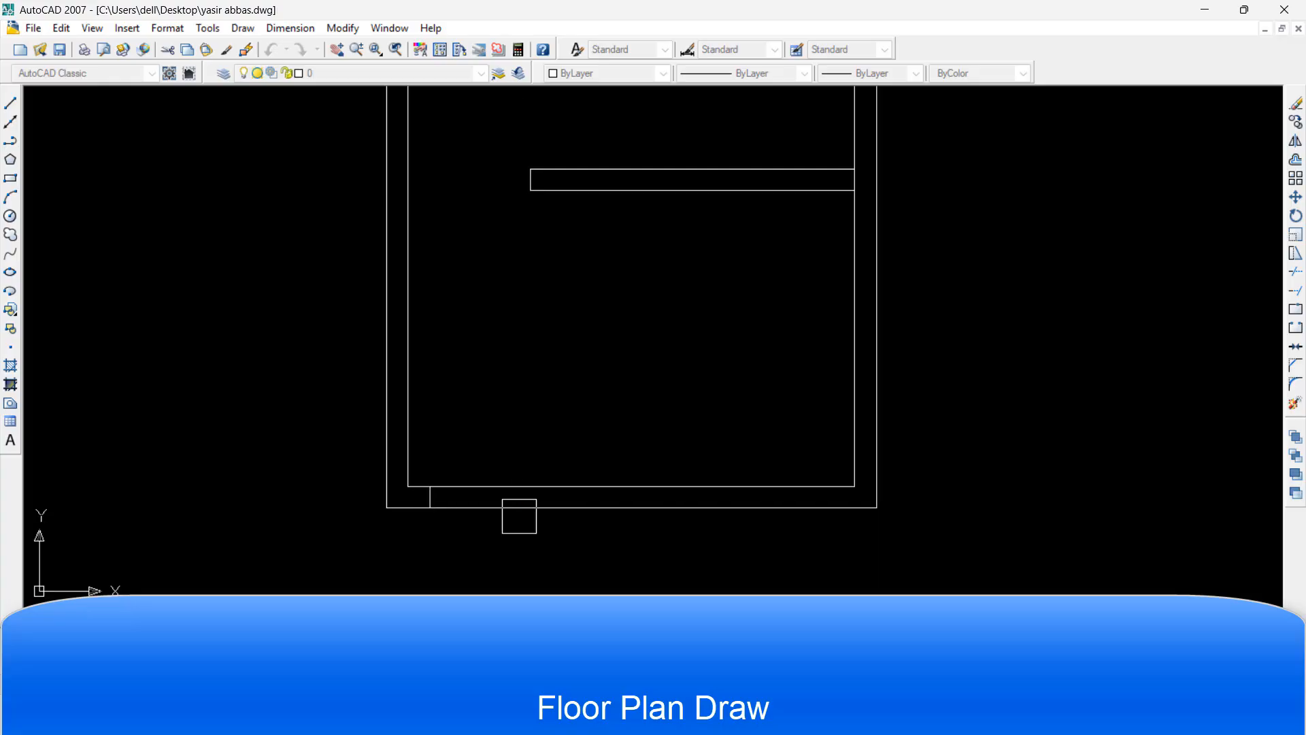
{"action": "key", "text": "Return"}
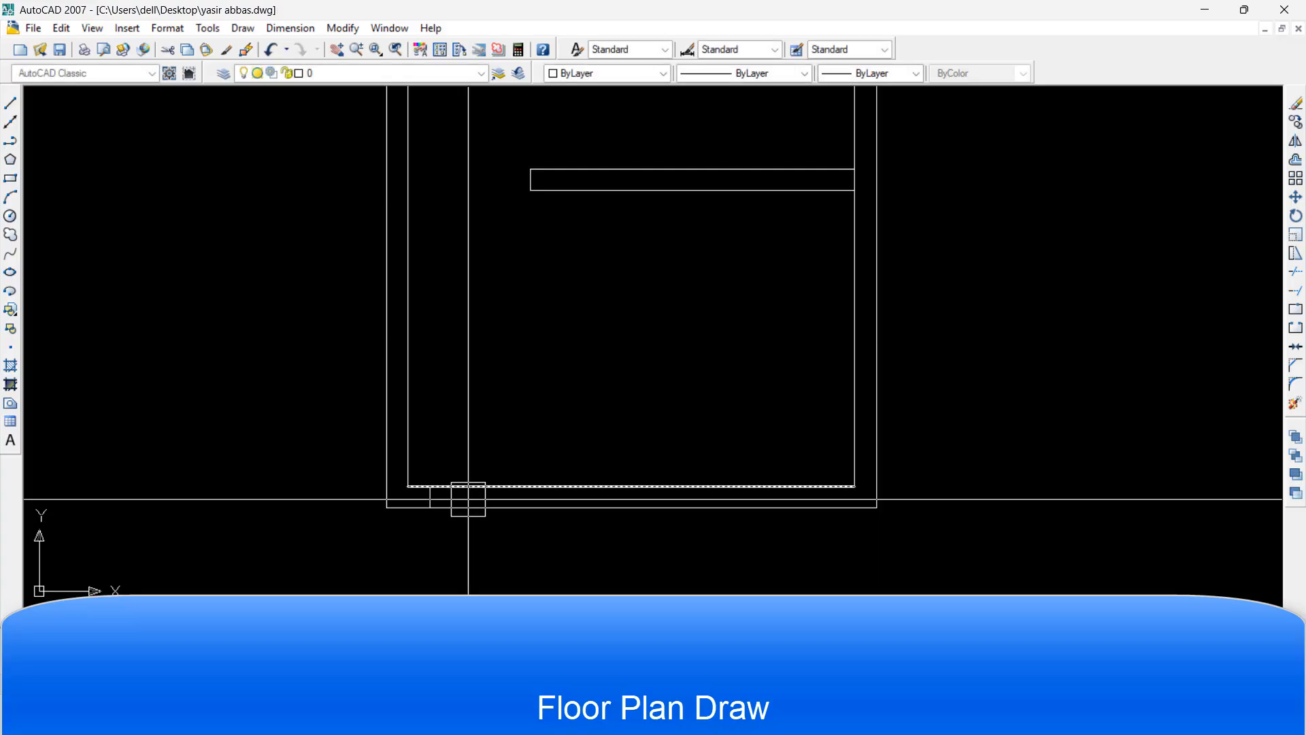
Offset the short jamb line rightward along the bottom wall to mark the other side of the wide opening
{"action": "key", "text": "Return"}
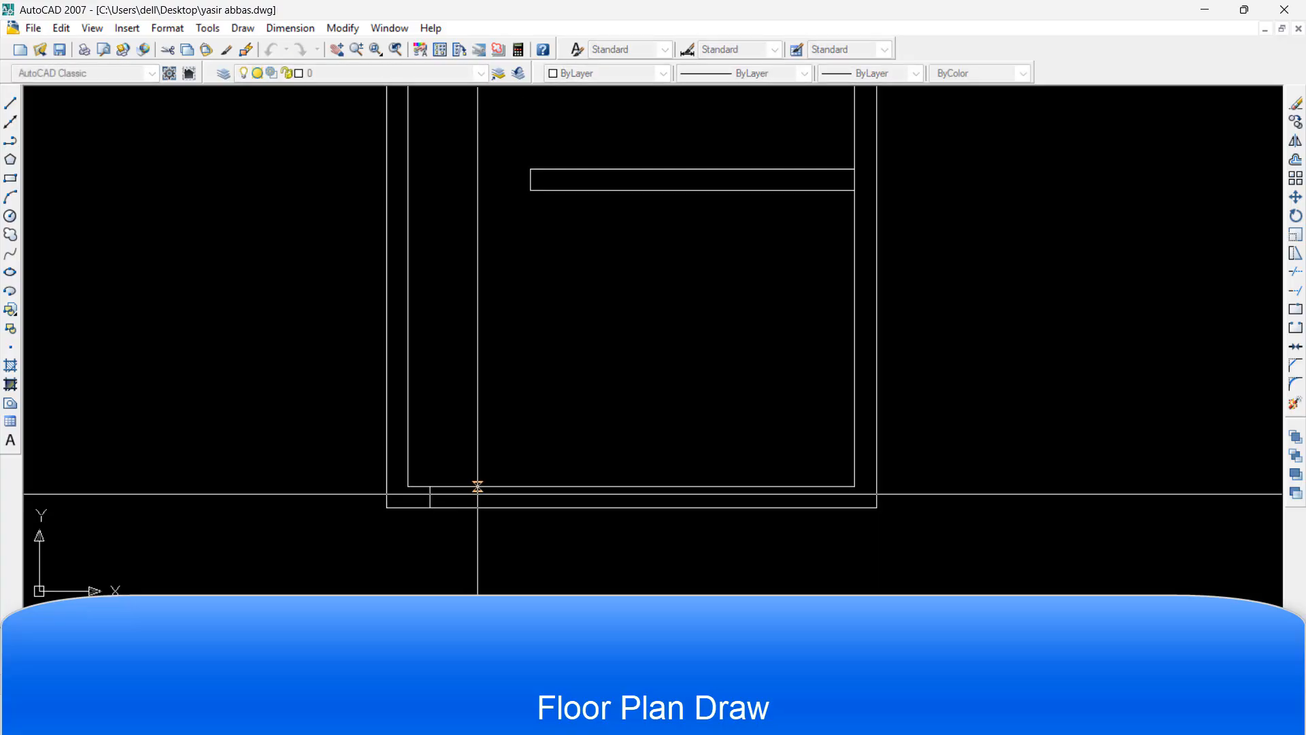
{"action": "left_click", "coordinate": [430, 496]}
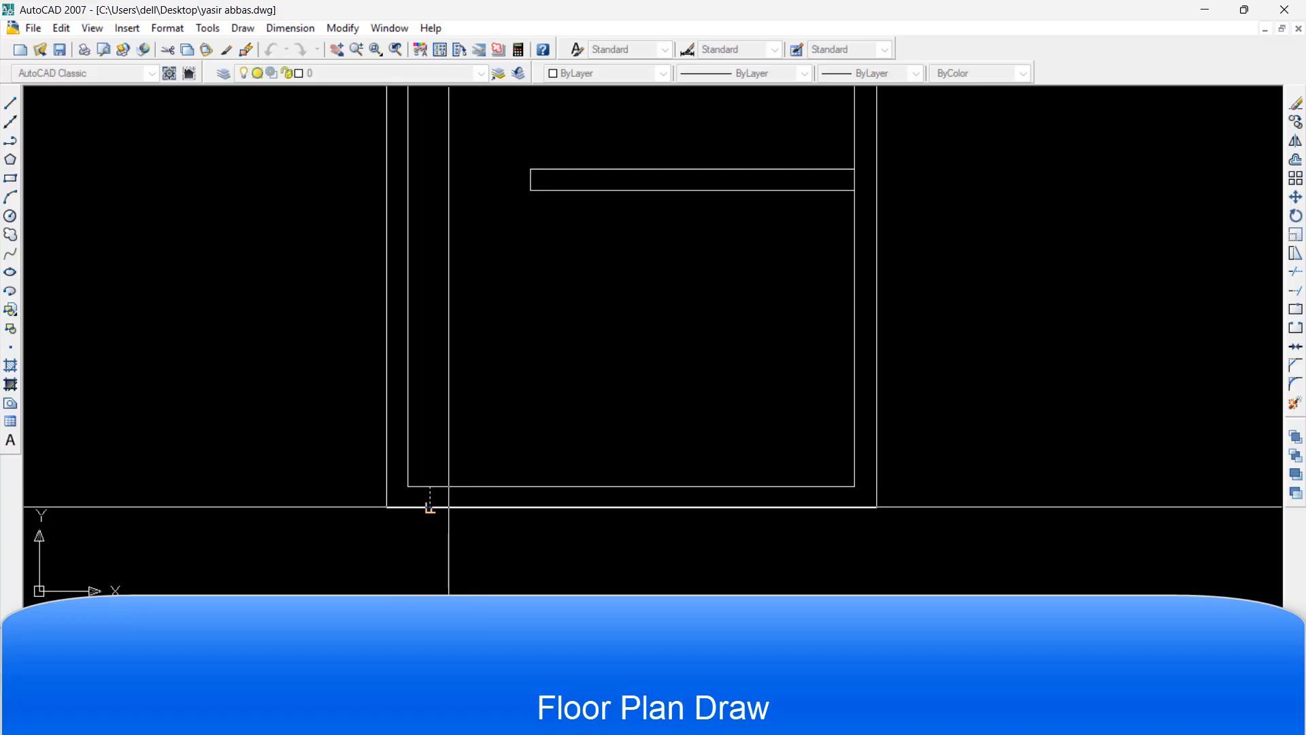
{"action": "left_click", "coordinate": [496, 502]}
{"action": "key", "text": "Return"}
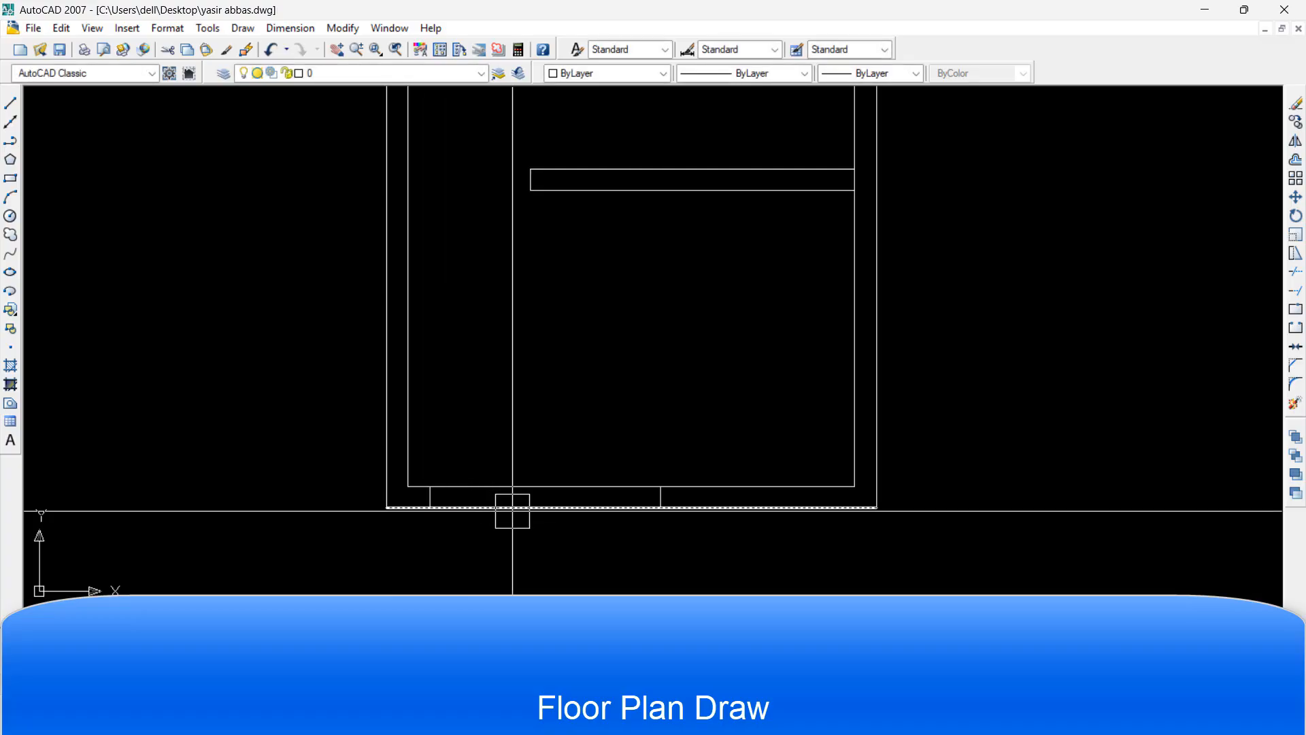
Trim the inner and outer bottom wall lines between the two jambs to cut the wide opening
{"action": "type", "text": "tr"}
{"action": "key", "text": "Return"}
{"action": "key", "text": "Return"}
{"action": "left_click", "coordinate": [542, 477]}
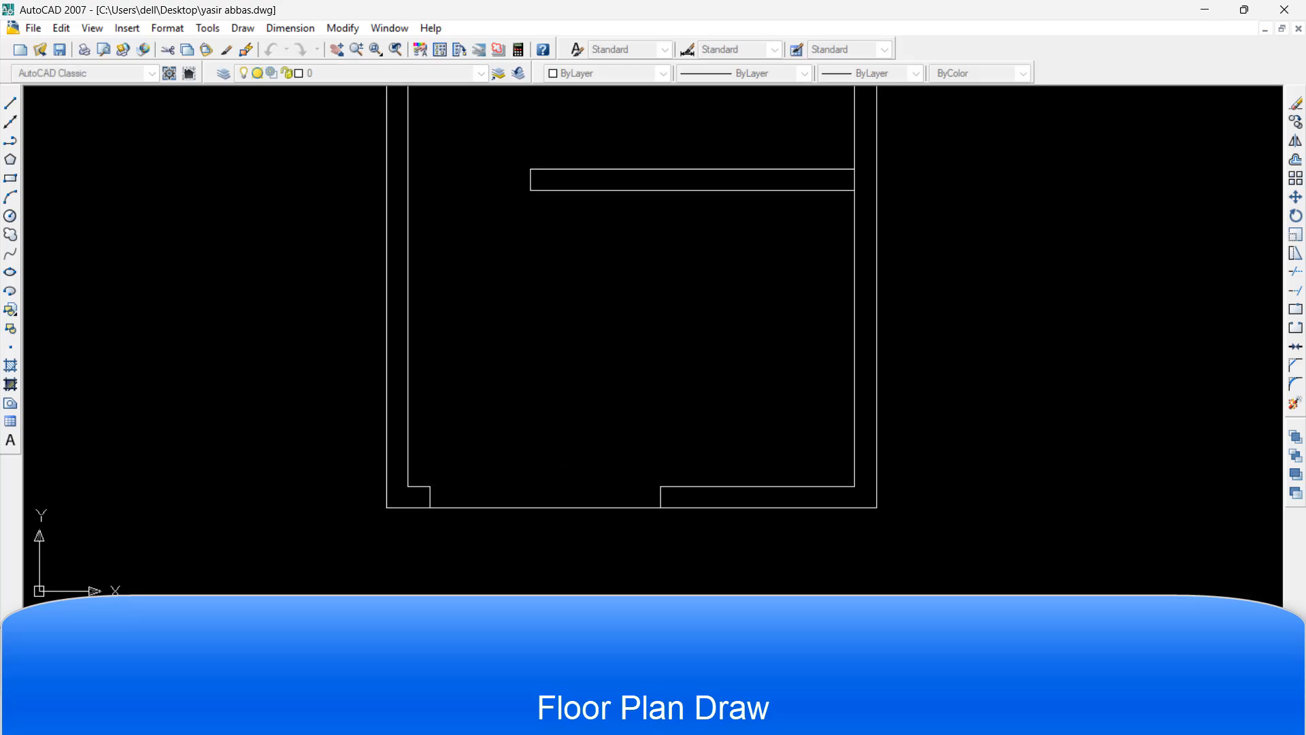
{"action": "left_click", "coordinate": [484, 547]}
{"action": "left_click", "coordinate": [551, 488]}
{"action": "key", "text": "Return"}
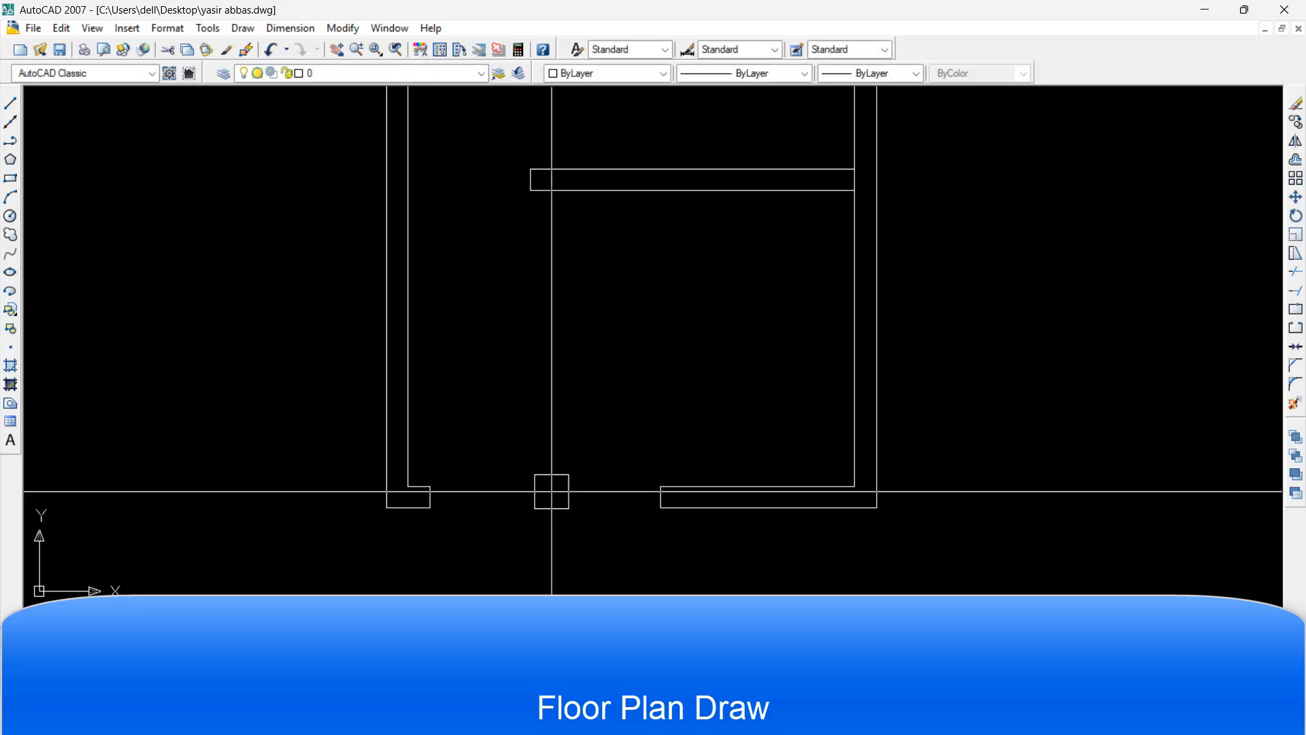
Draw a vertical line from the top of the opening's right jamb up to the underside of the lowest partition
{"action": "scroll", "coordinate": [552, 488], "scroll_direction": "down", "scroll_amount": 2}
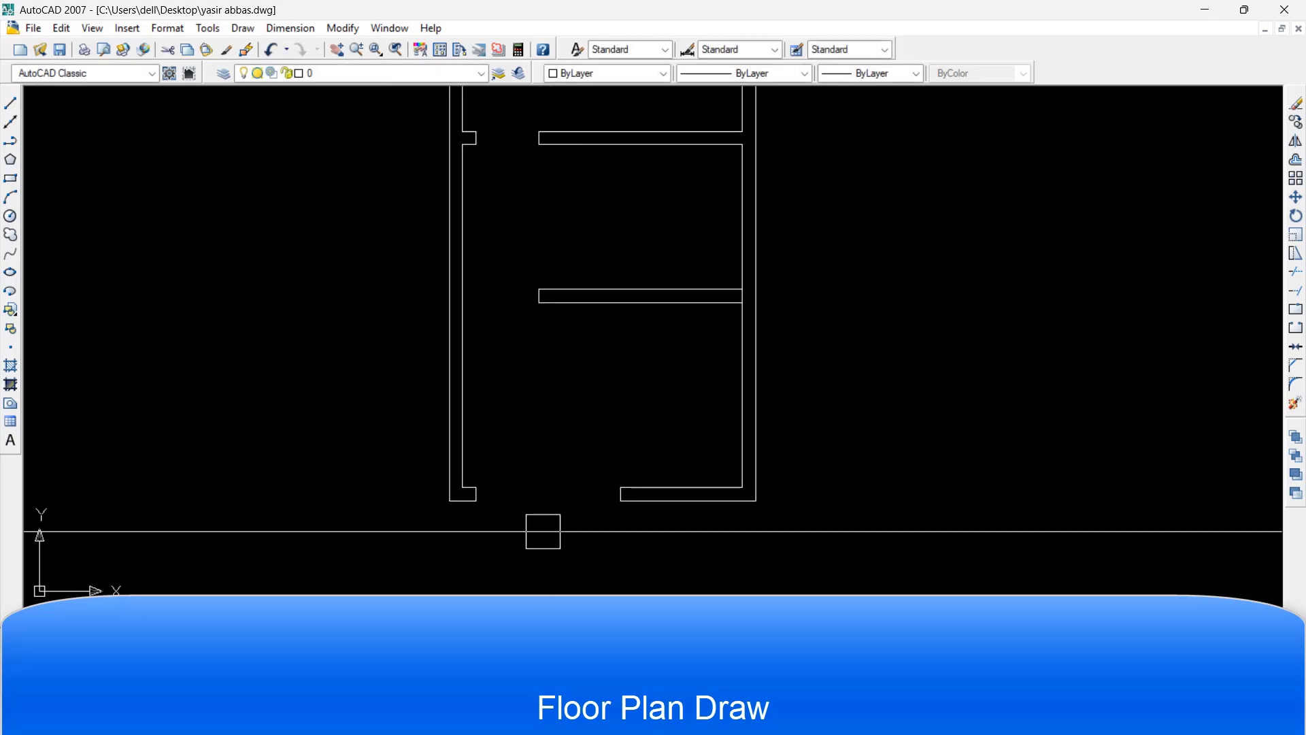
{"action": "scroll", "coordinate": [564, 491], "scroll_direction": "up", "scroll_amount": 2}
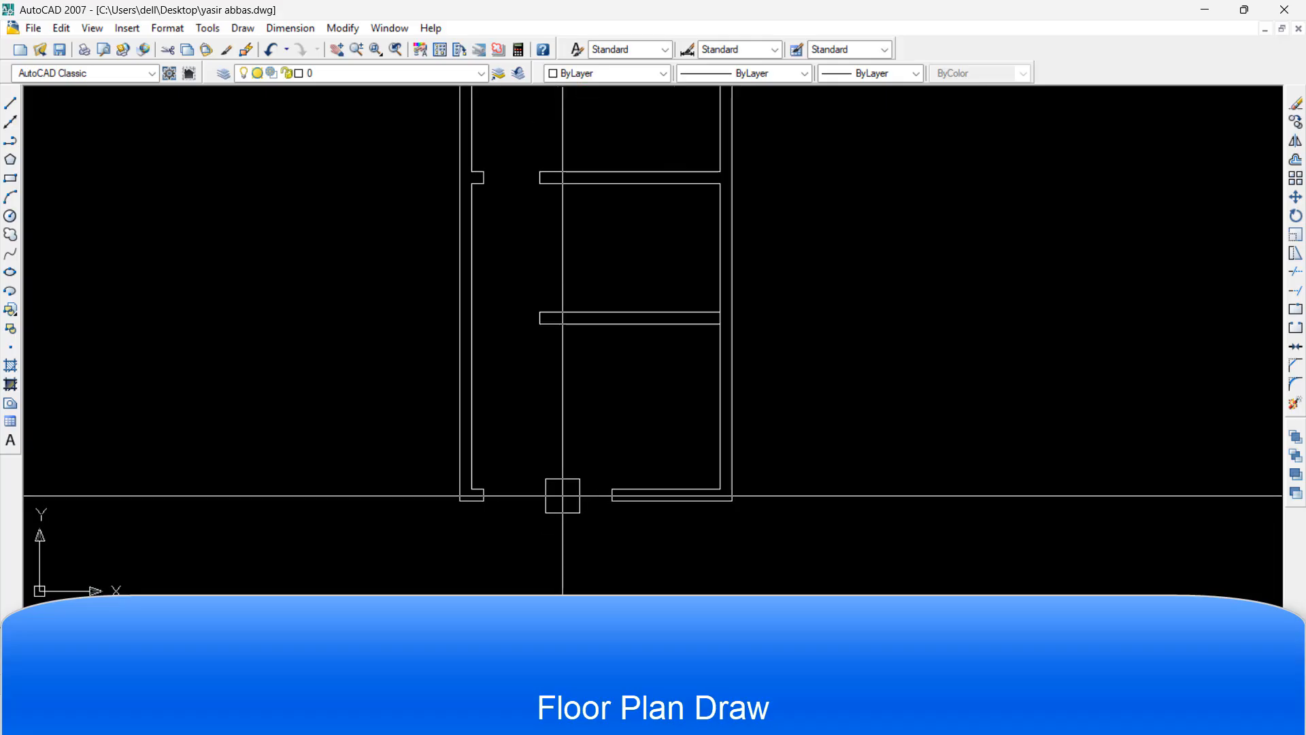
{"action": "key", "text": "l"}
{"action": "key", "text": "Return"}
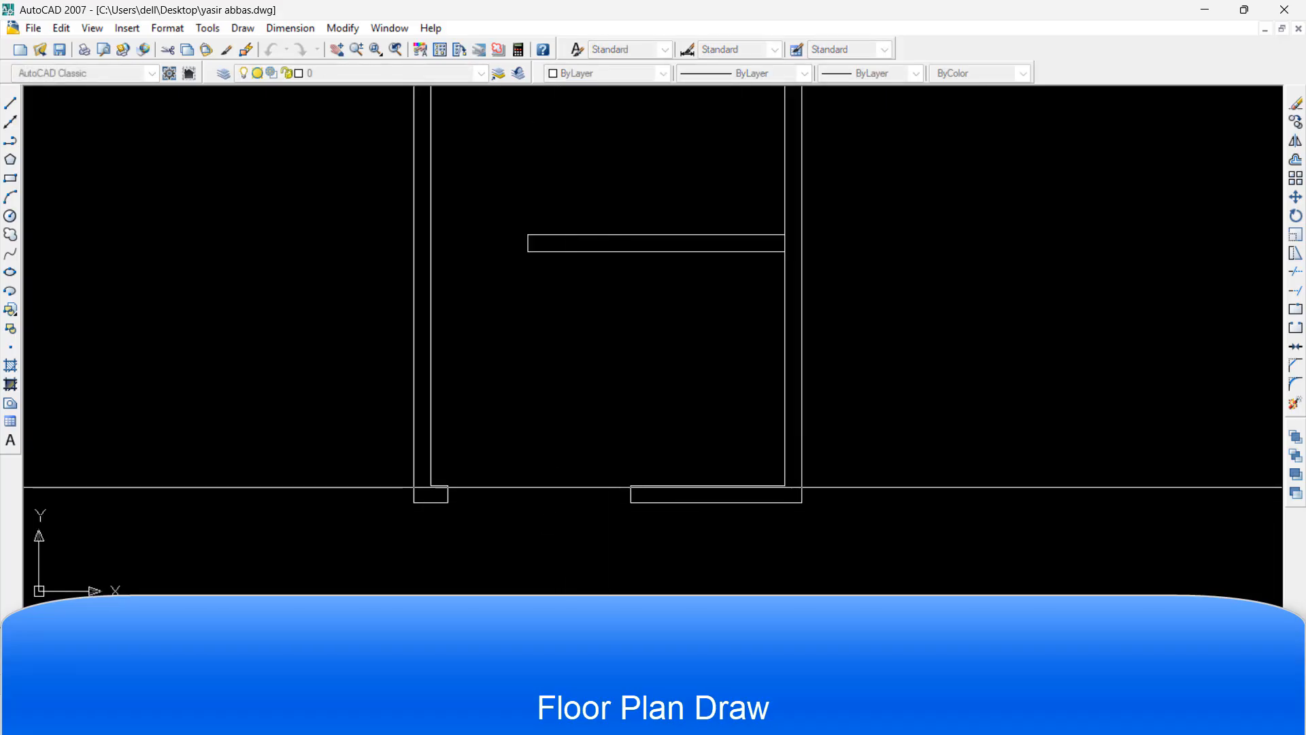
{"action": "left_click", "coordinate": [631, 485]}
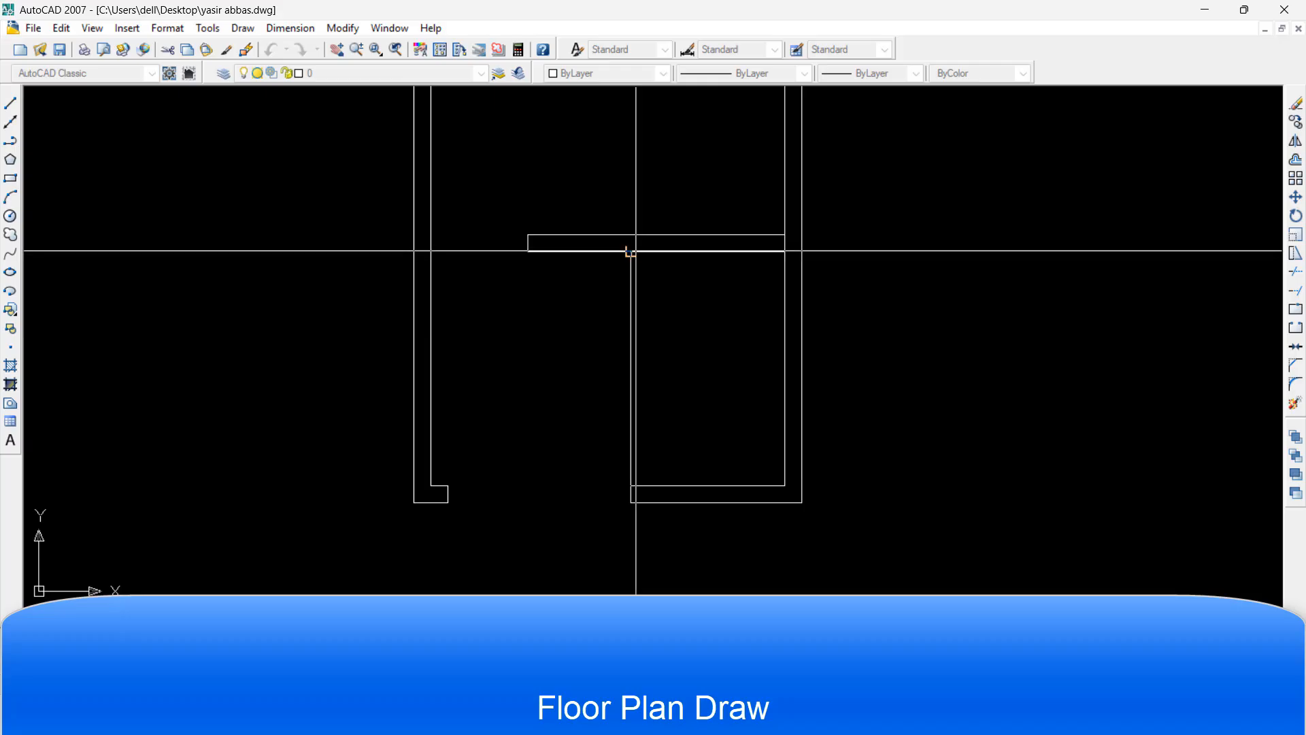
{"action": "left_click", "coordinate": [631, 251]}
{"action": "key", "text": "Return"}
{"action": "scroll", "coordinate": [607, 403], "scroll_direction": "down", "scroll_amount": 3}
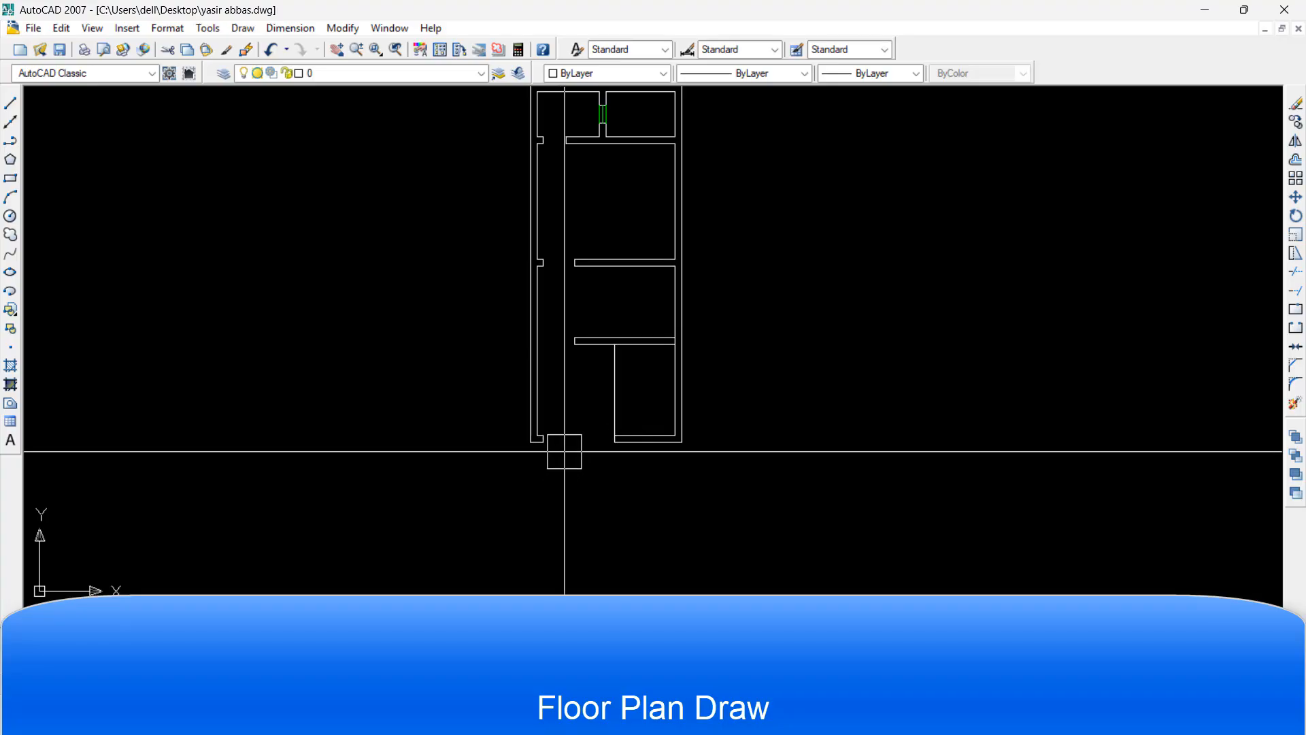
{"action": "middle_click_drag", "start_coordinate": [564, 451], "coordinate": [573, 490]}
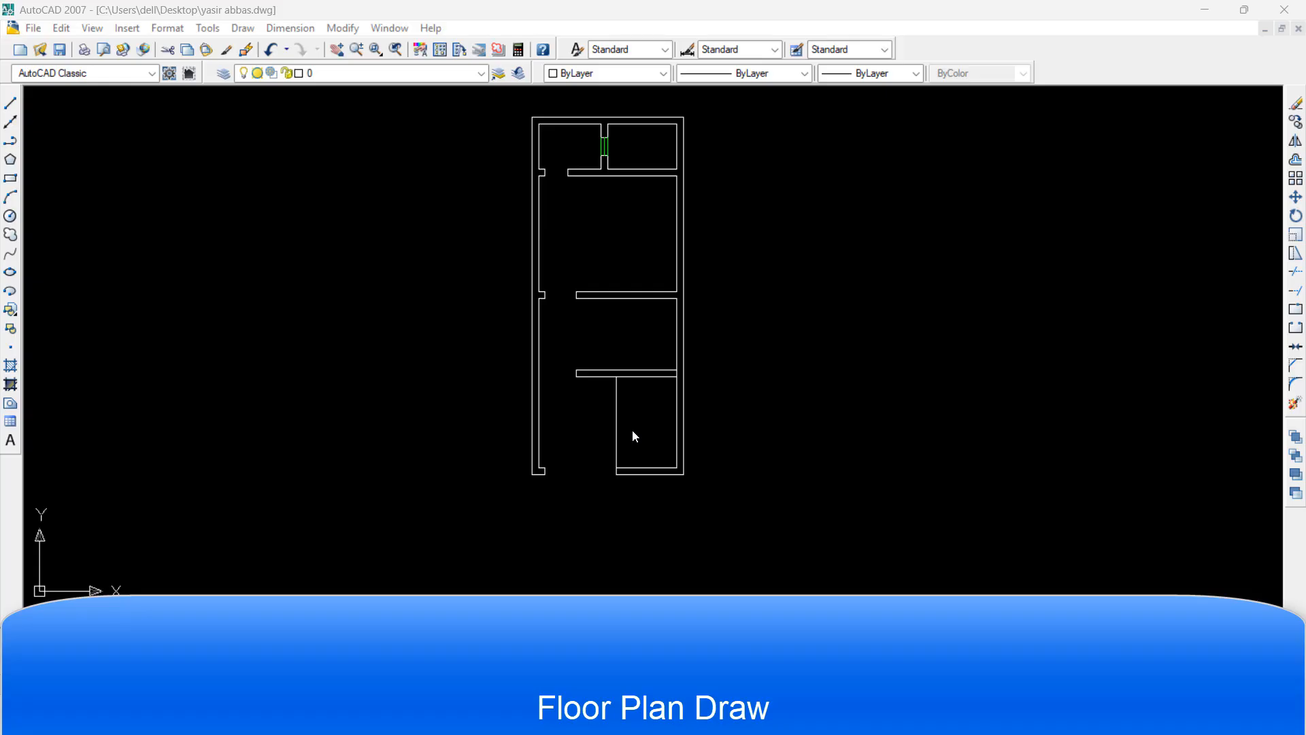
{"action": "scroll", "coordinate": [586, 481], "scroll_direction": "up", "scroll_amount": 3}
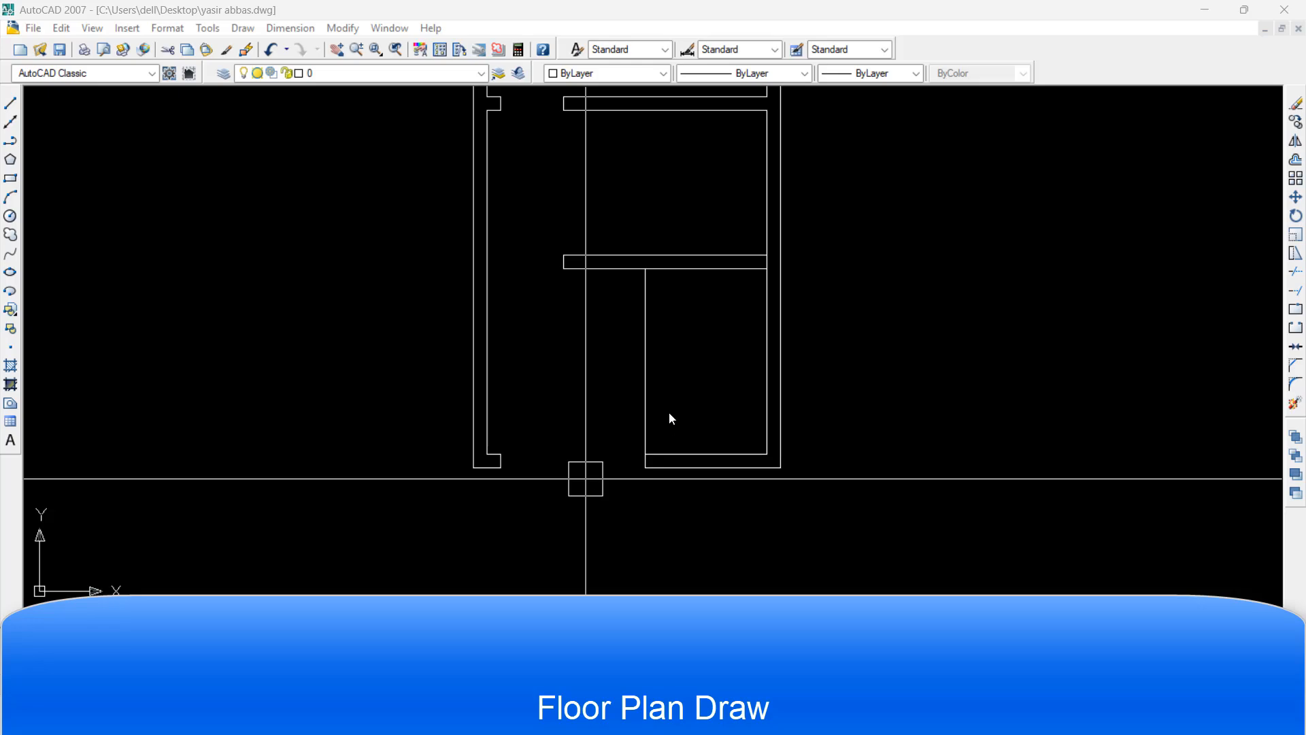
{"action": "left_click", "coordinate": [592, 507]}
{"action": "left_click", "coordinate": [552, 537]}
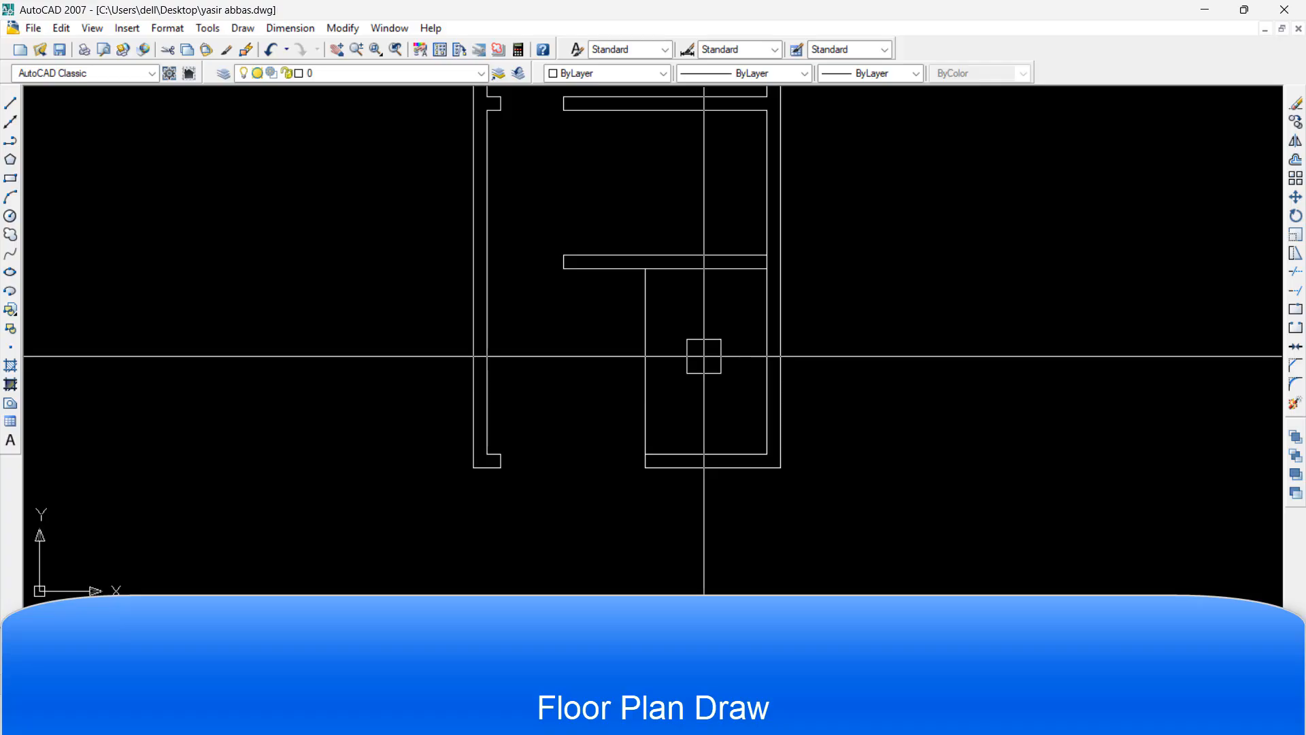
{"action": "type", "text": "o"}
{"action": "key", "text": "Return"}
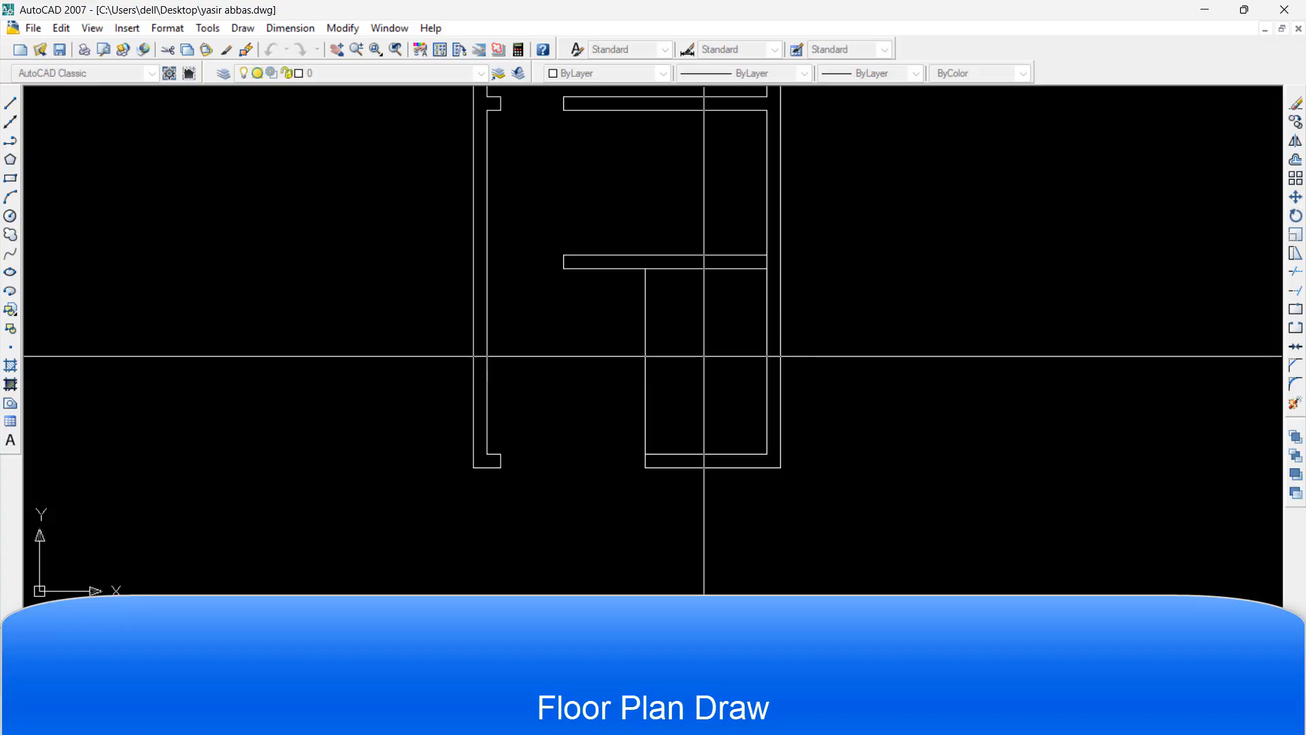
{"action": "key", "text": "Escape"}
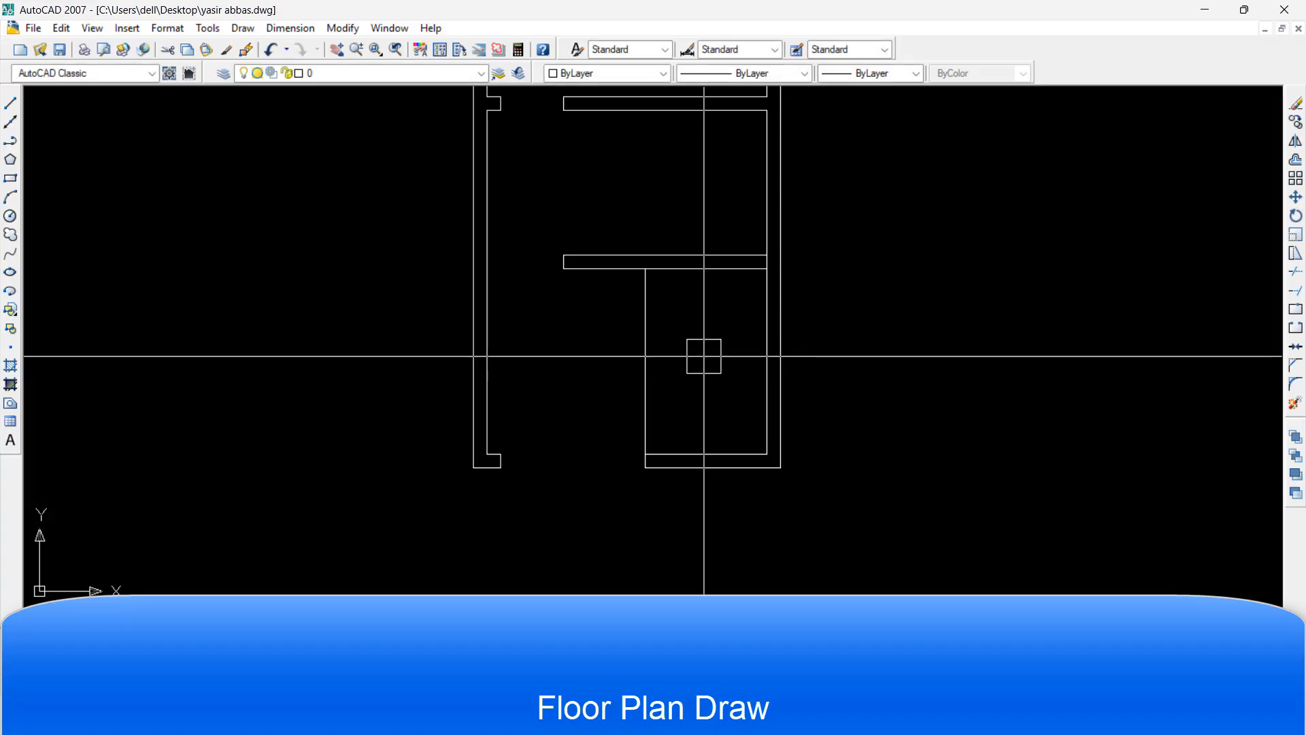
Start a new hatch and choose the predefined ANSI36 pattern for it
{"action": "type", "text": "h"}
{"action": "key", "text": "Return"}
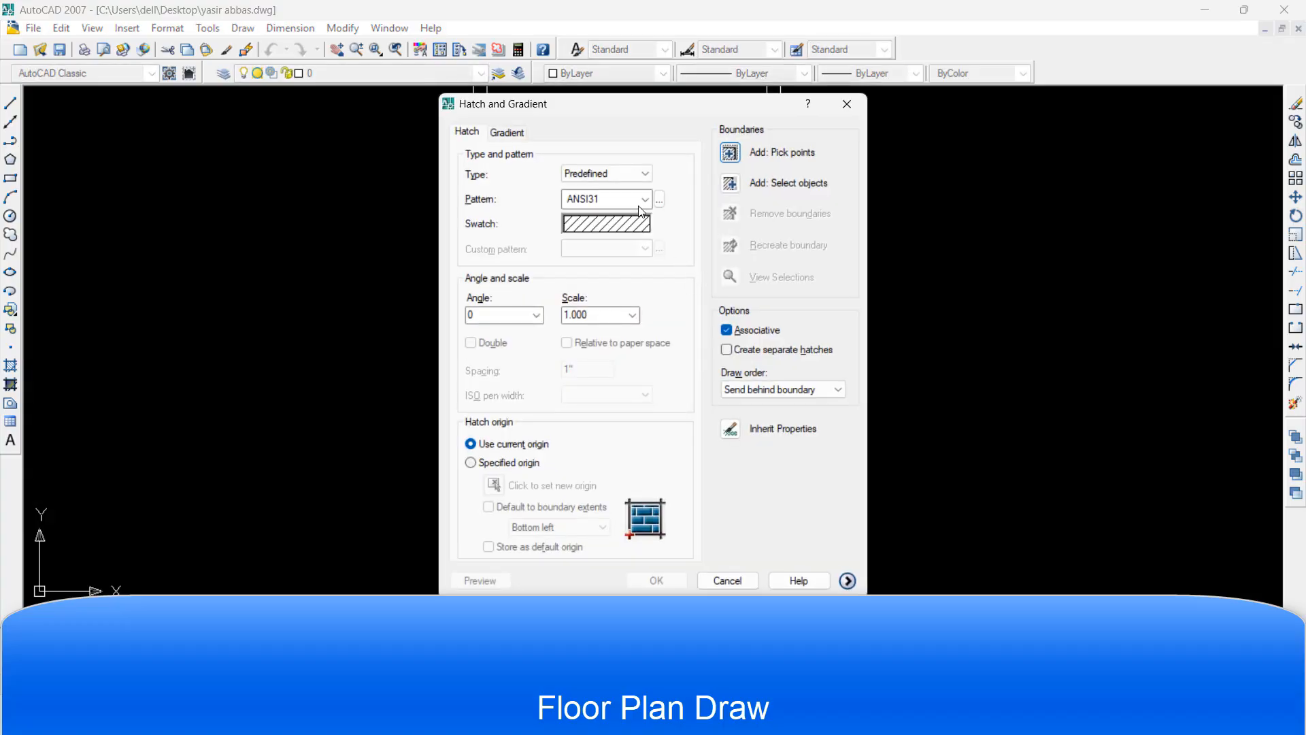
{"action": "left_click", "coordinate": [645, 200]}
{"action": "left_click", "coordinate": [645, 201]}
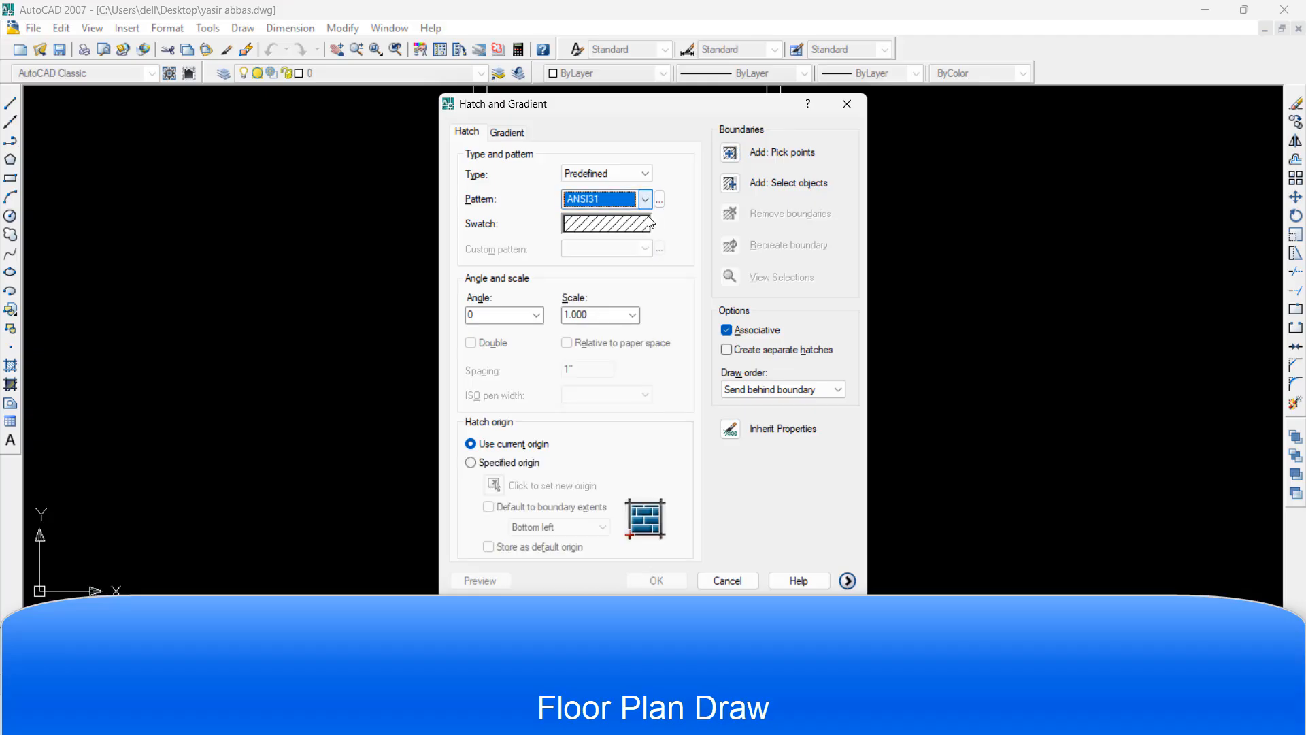
{"action": "left_click", "coordinate": [641, 229]}
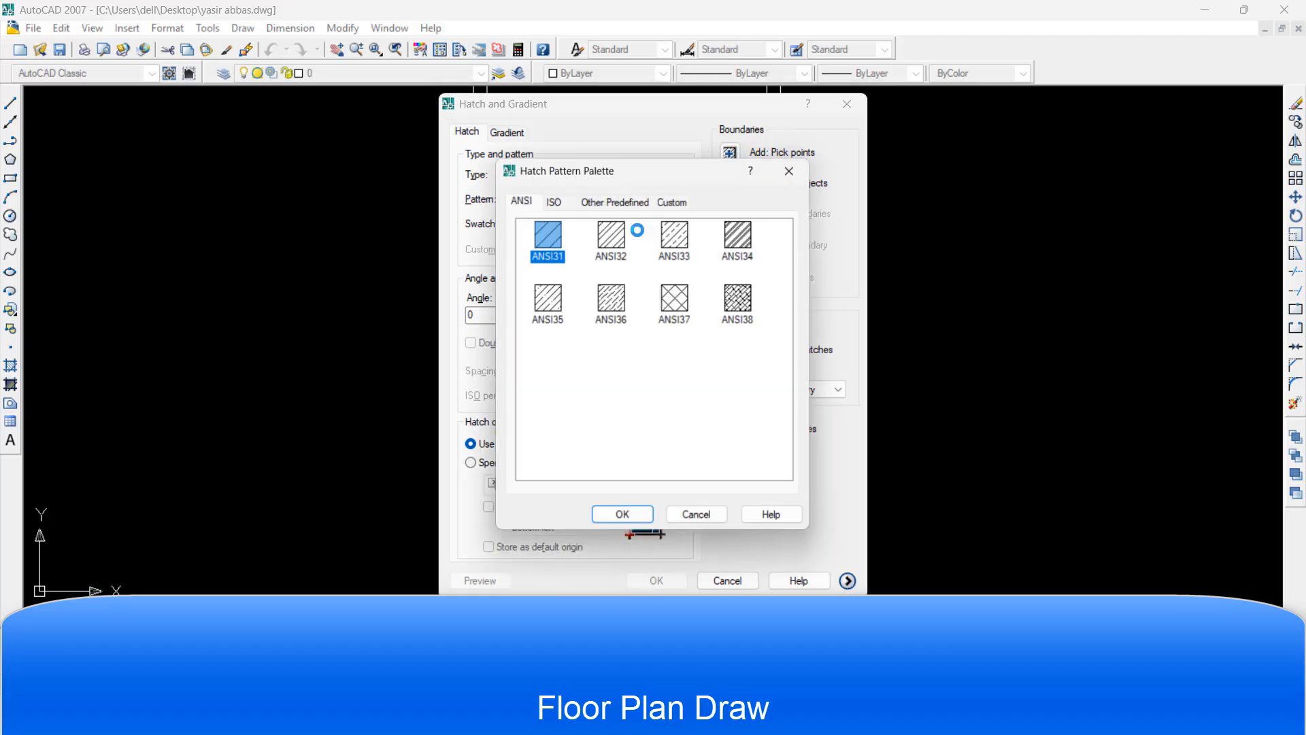
{"action": "double_click", "coordinate": [611, 299]}
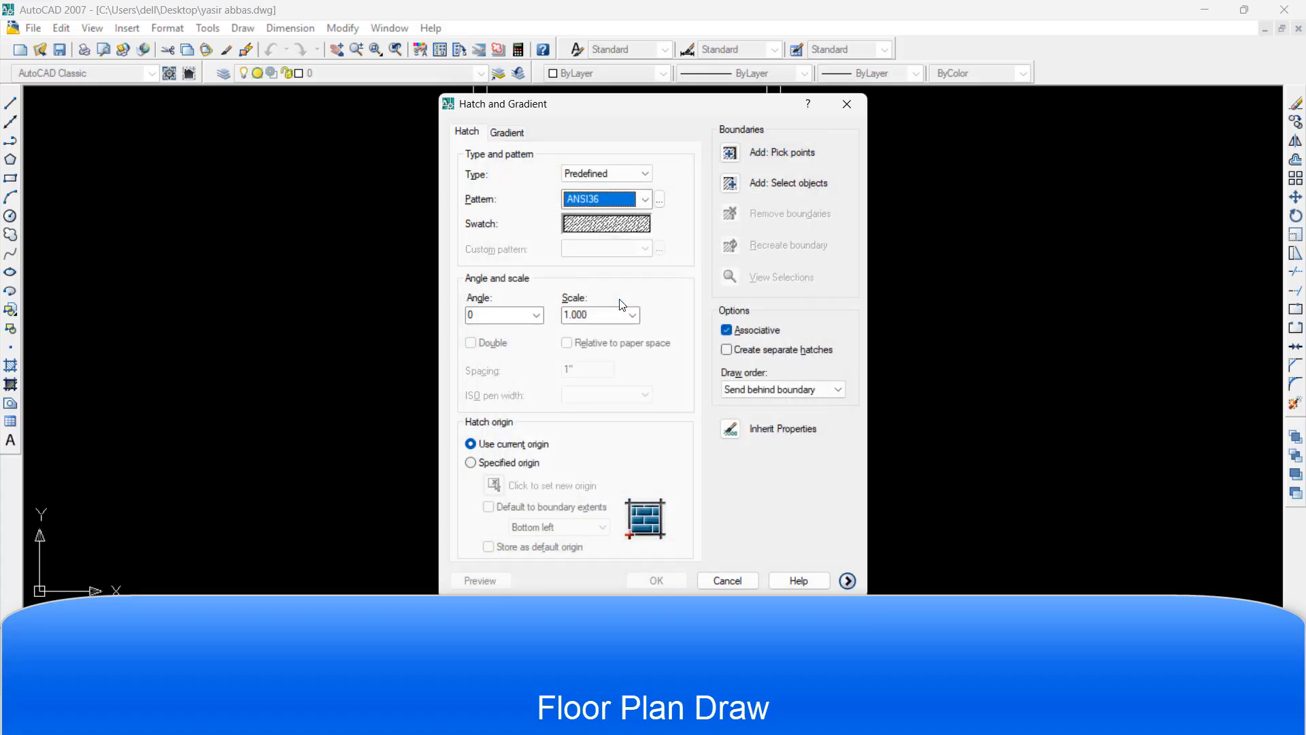
Pick inside the closed room at the plan's lower-right corner and apply the ANSI36 hatch there
{"action": "left_click", "coordinate": [743, 151]}
{"action": "left_click", "coordinate": [728, 149]}
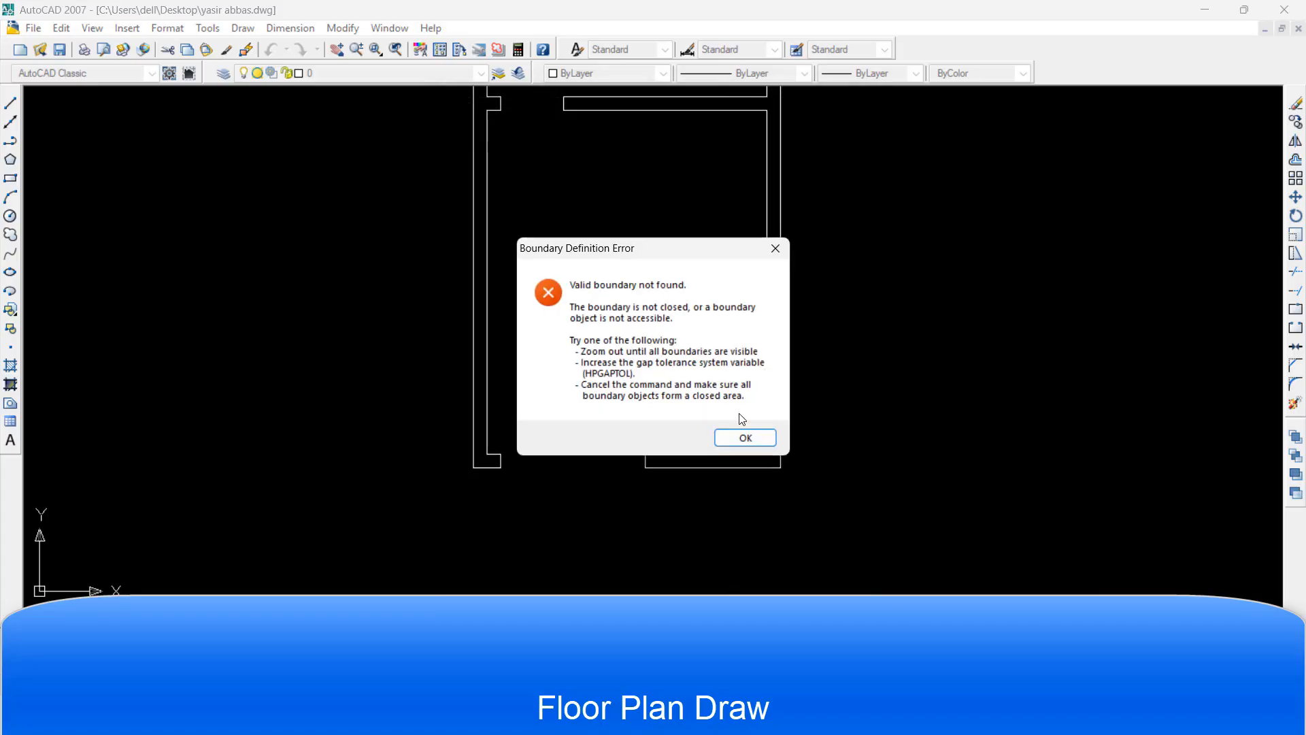
{"action": "left_click", "coordinate": [746, 437]}
{"action": "left_click", "coordinate": [699, 383]}
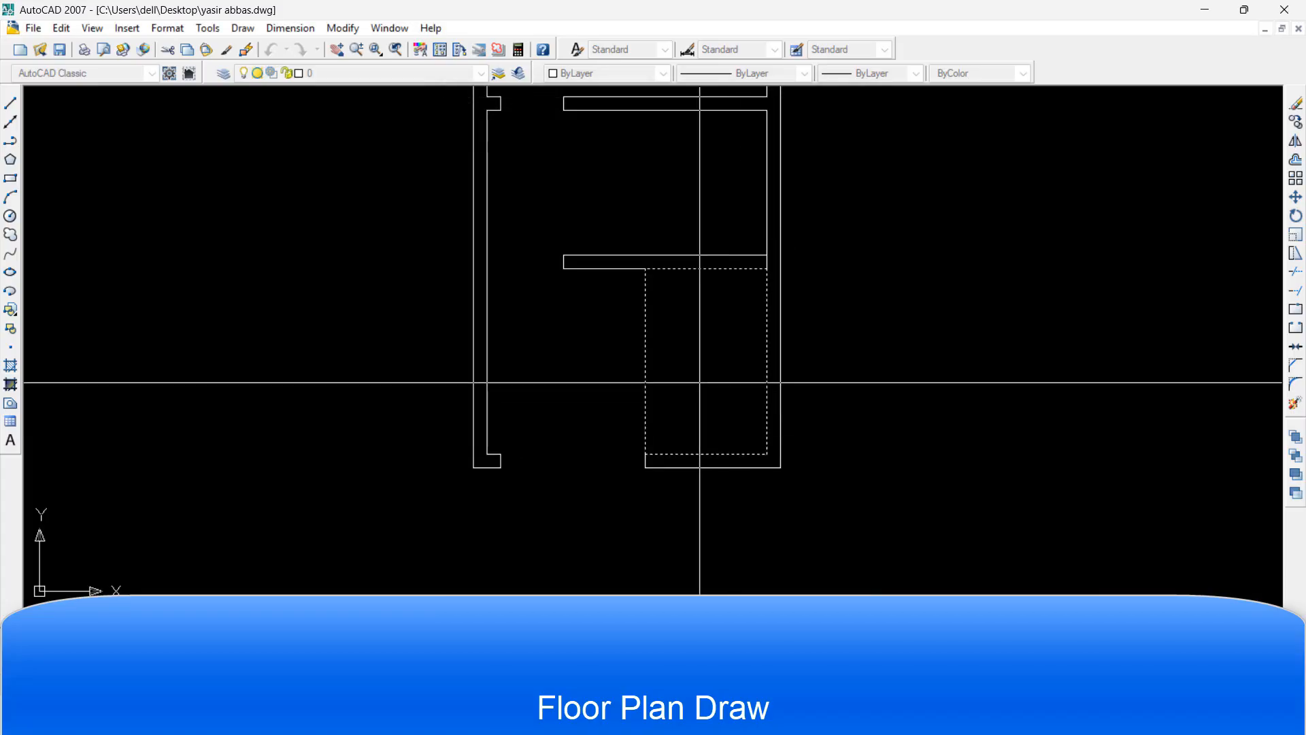
{"action": "key", "text": "Return"}
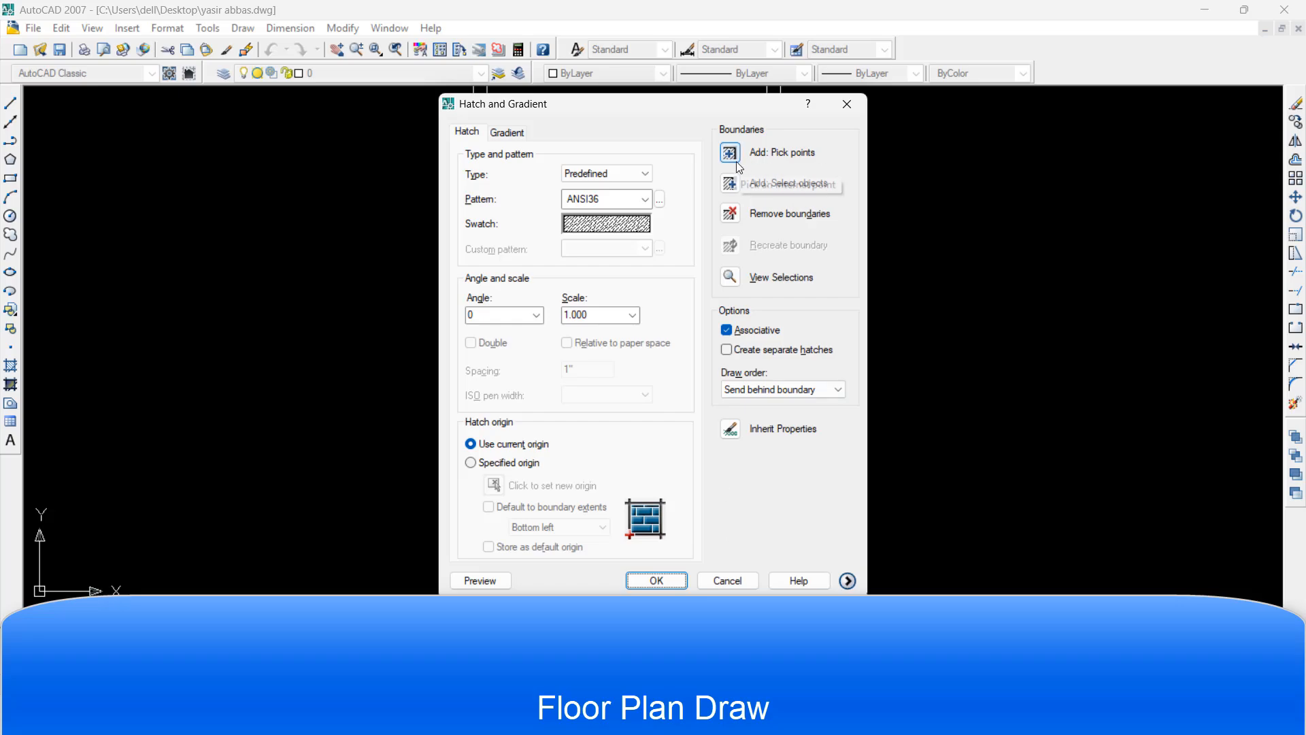
{"action": "left_click", "coordinate": [658, 580]}
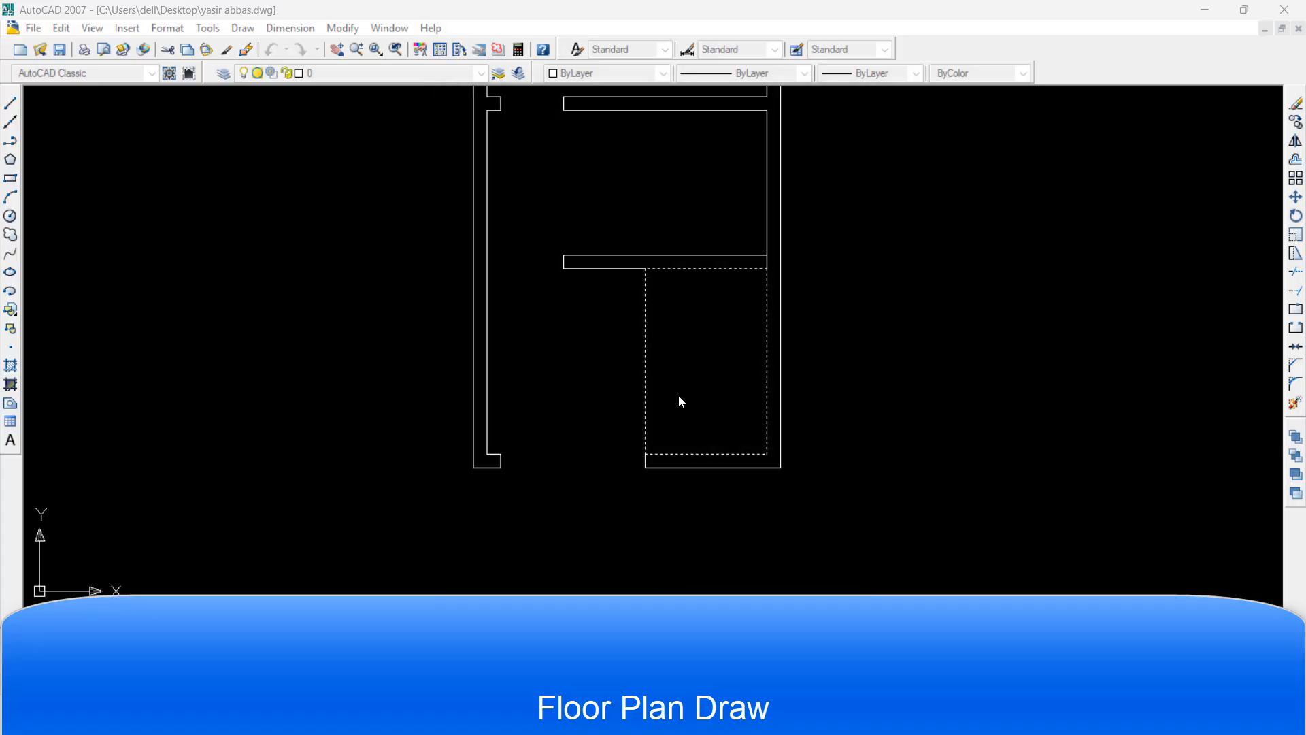
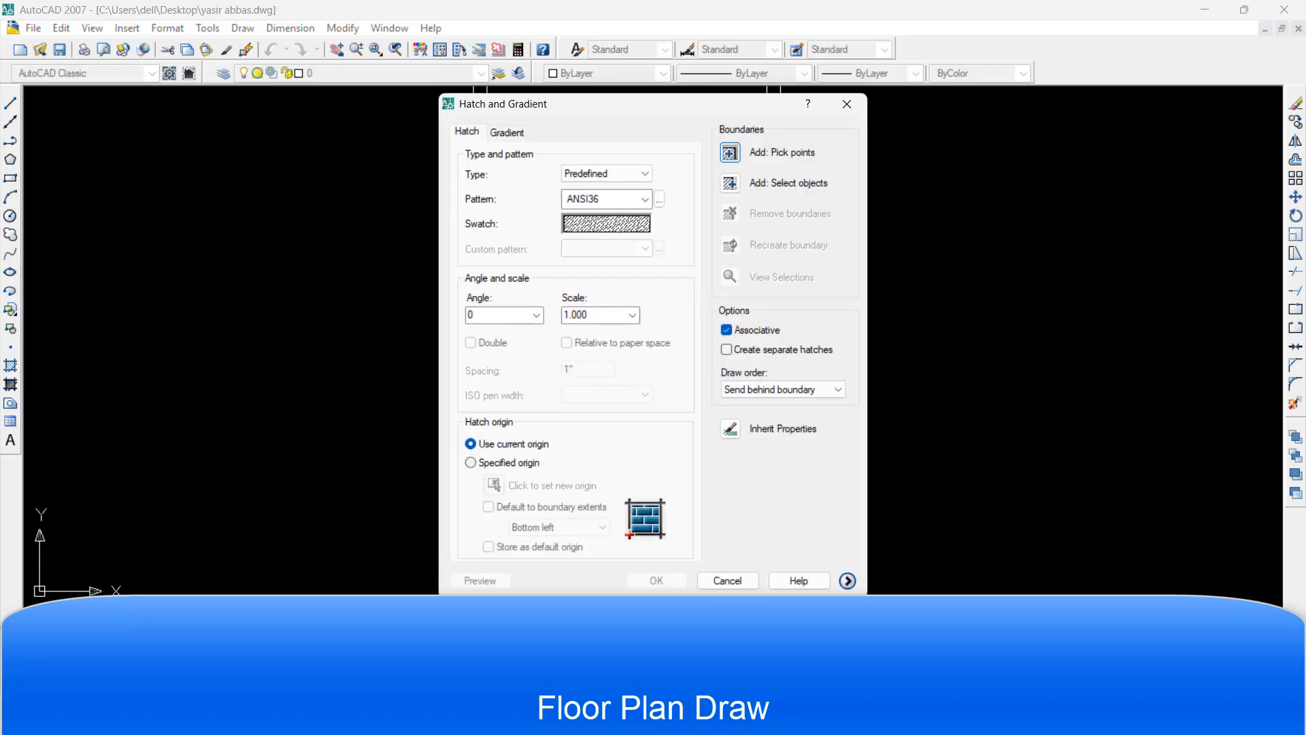
Change the hatch pattern to GRASS from the other predefined patterns
{"action": "left_click", "coordinate": [627, 226]}
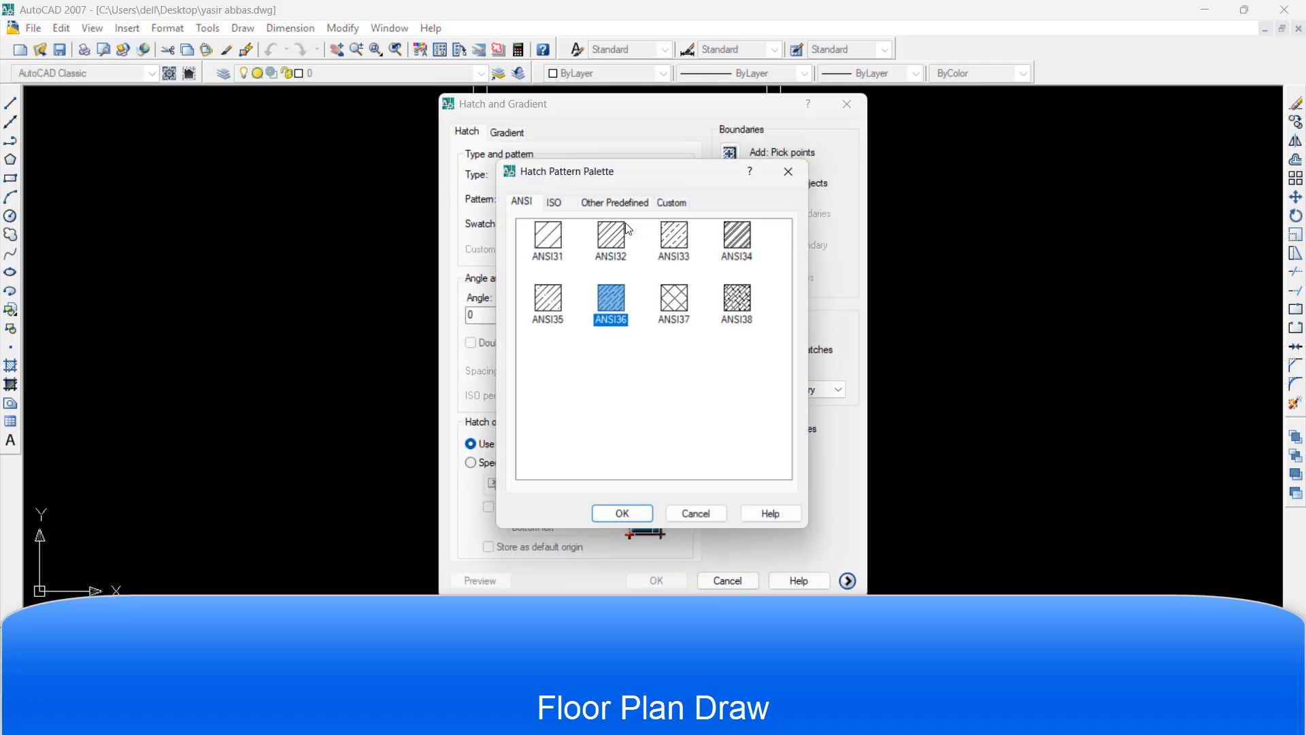
{"action": "left_click", "coordinate": [559, 200]}
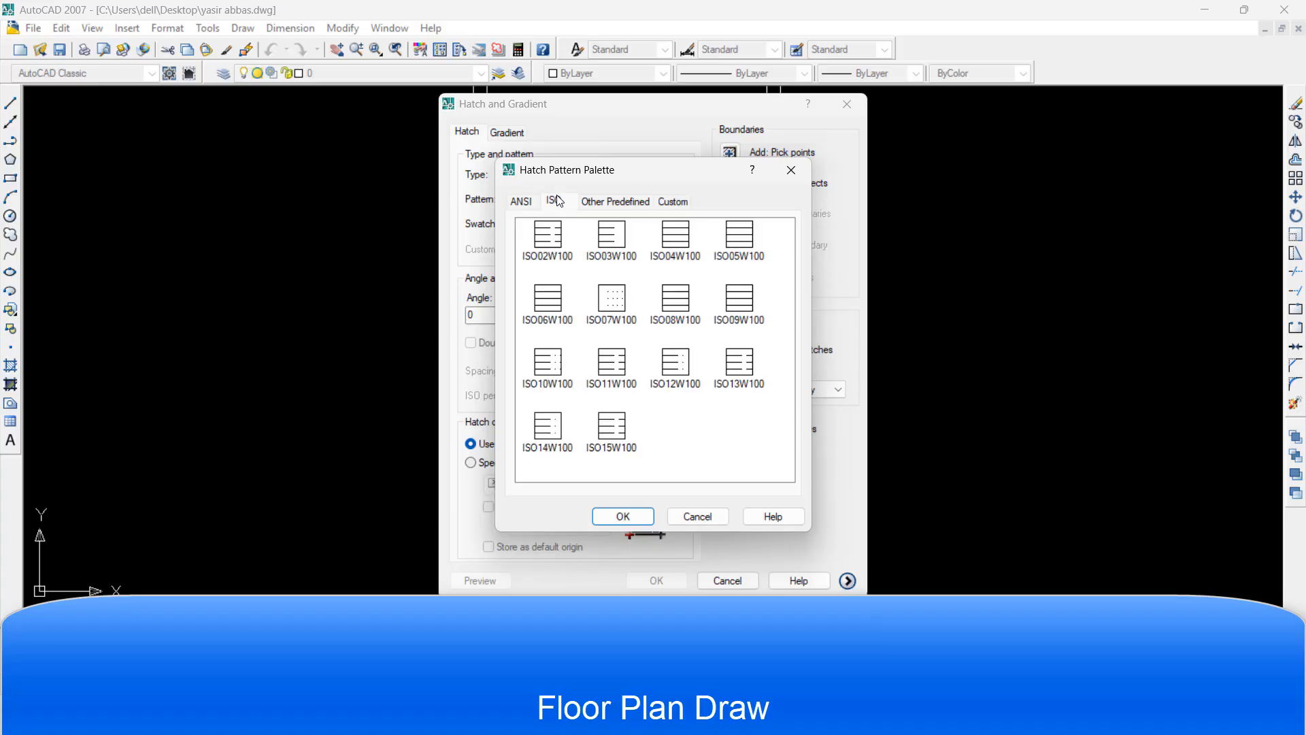
{"action": "left_click", "coordinate": [609, 204]}
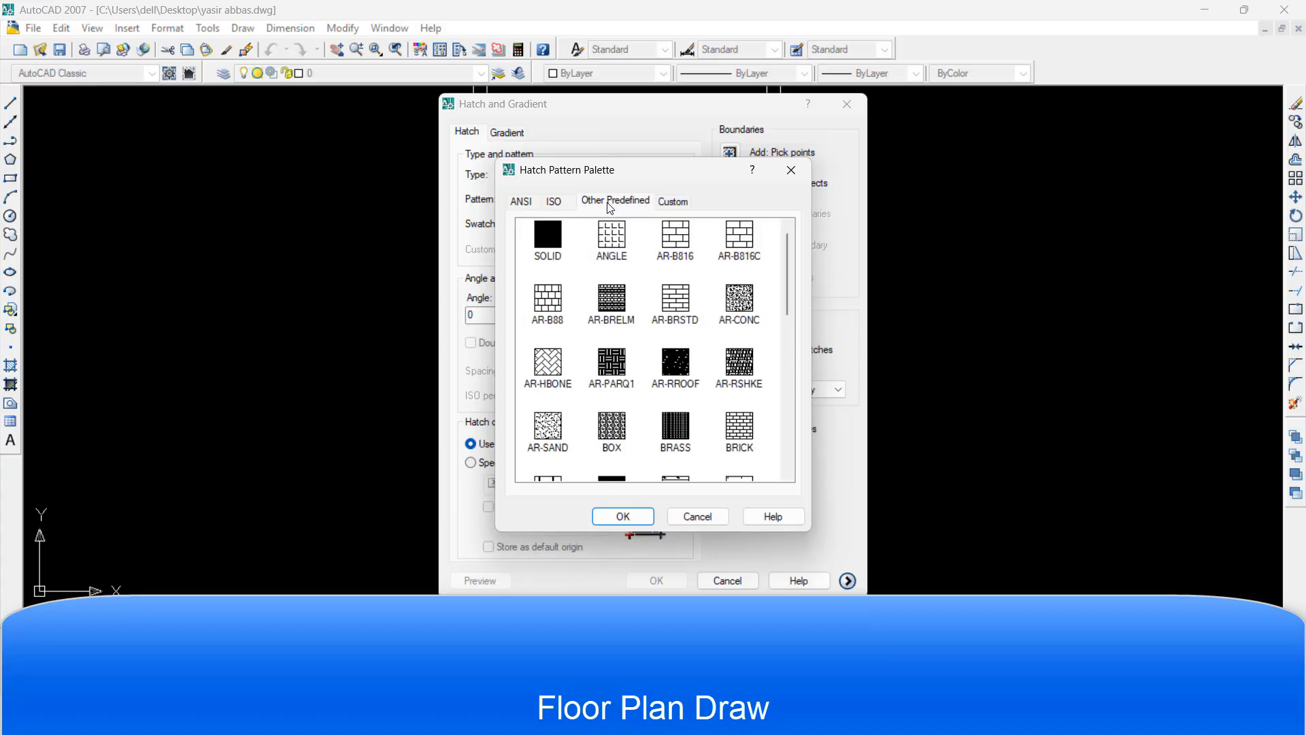
{"action": "scroll", "coordinate": [677, 322], "scroll_direction": "down", "scroll_amount": 5}
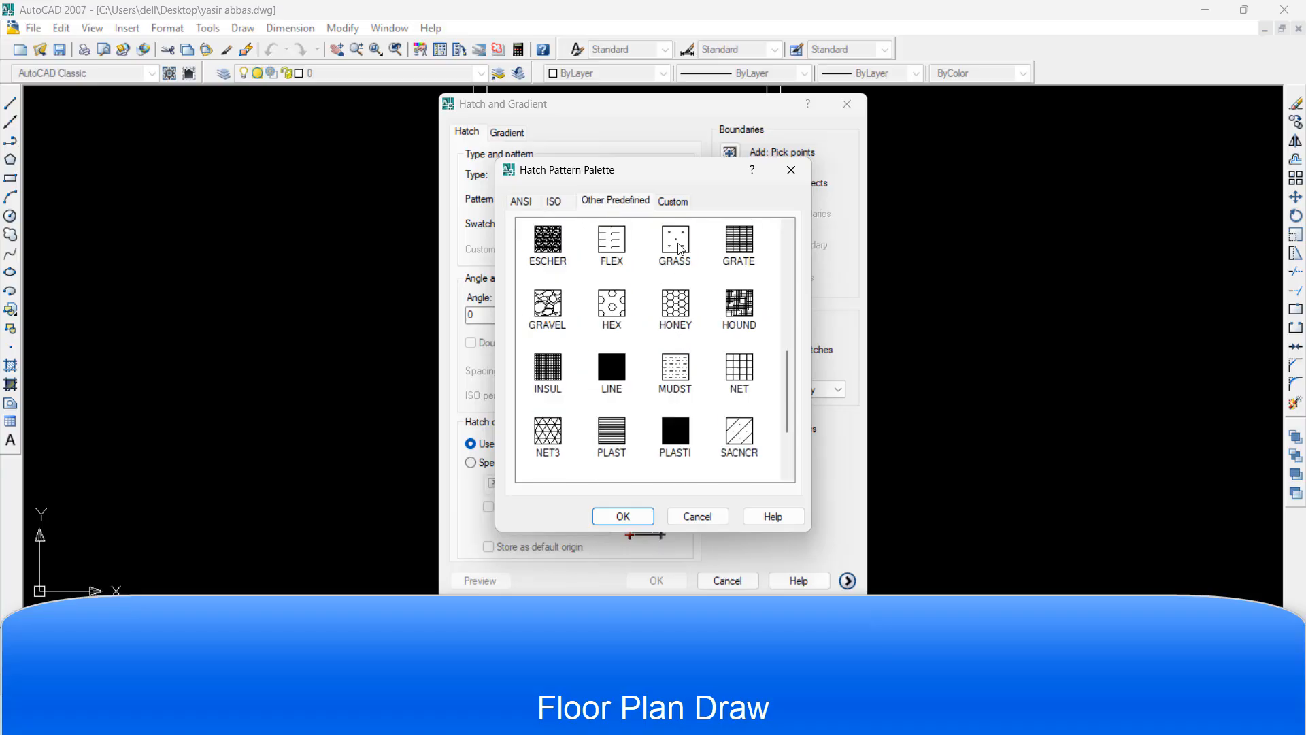
{"action": "left_click", "coordinate": [679, 240]}
{"action": "left_click", "coordinate": [623, 520]}
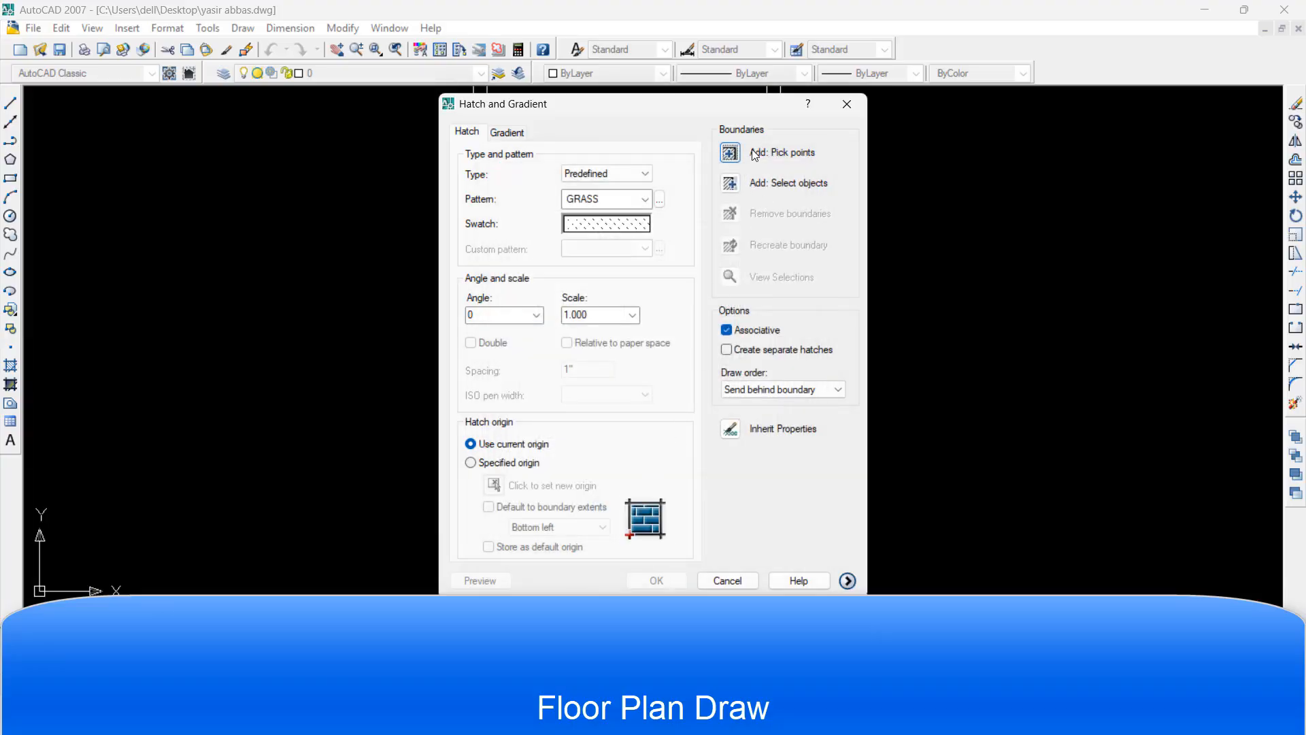
Define the plan's lower-right room as the boundary and apply the GRASS hatch to it
{"action": "left_click", "coordinate": [730, 183]}
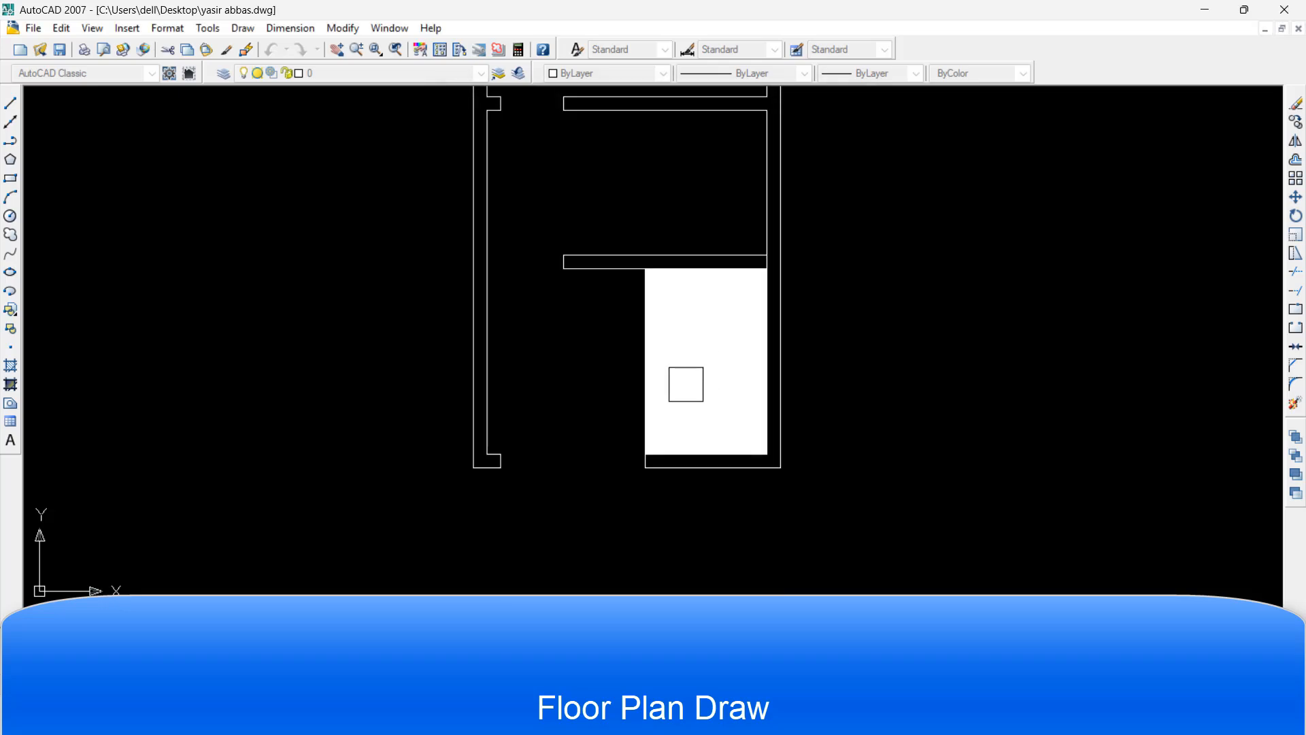
{"action": "key", "text": "Return"}
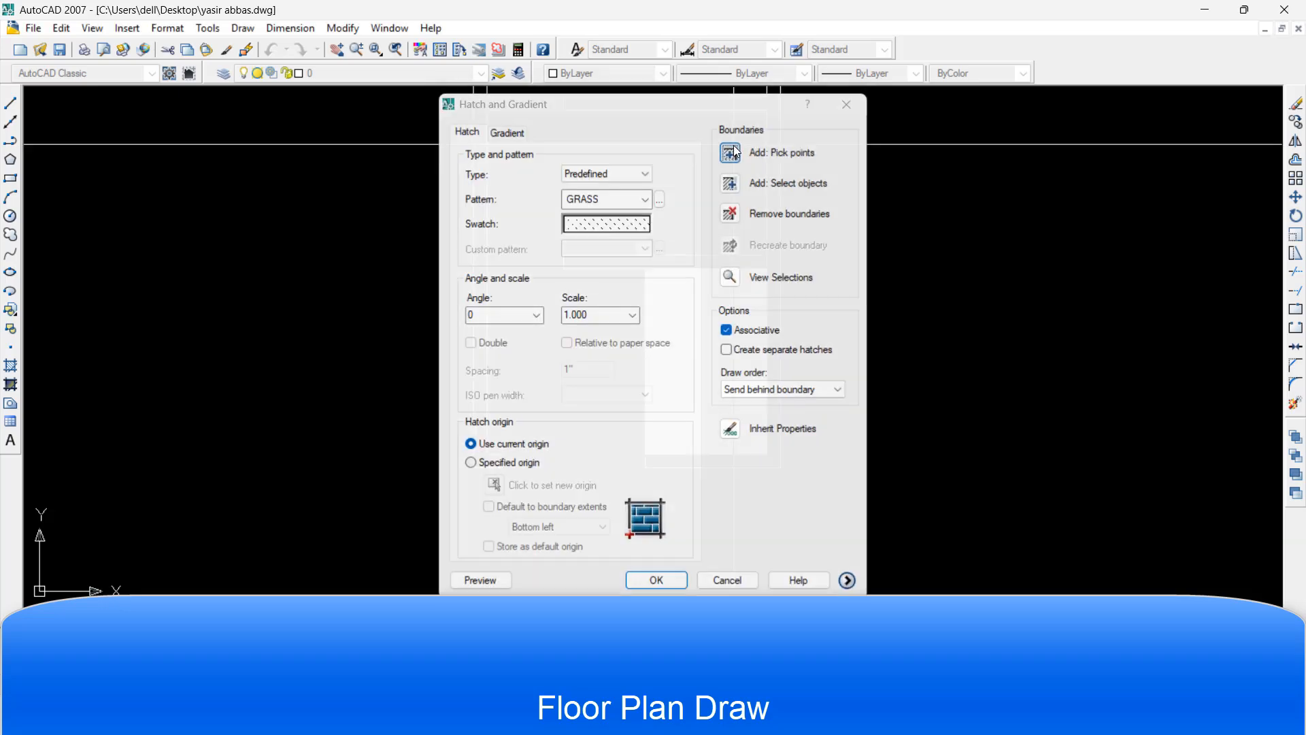
{"action": "left_click", "coordinate": [731, 151]}
{"action": "key", "text": "Return"}
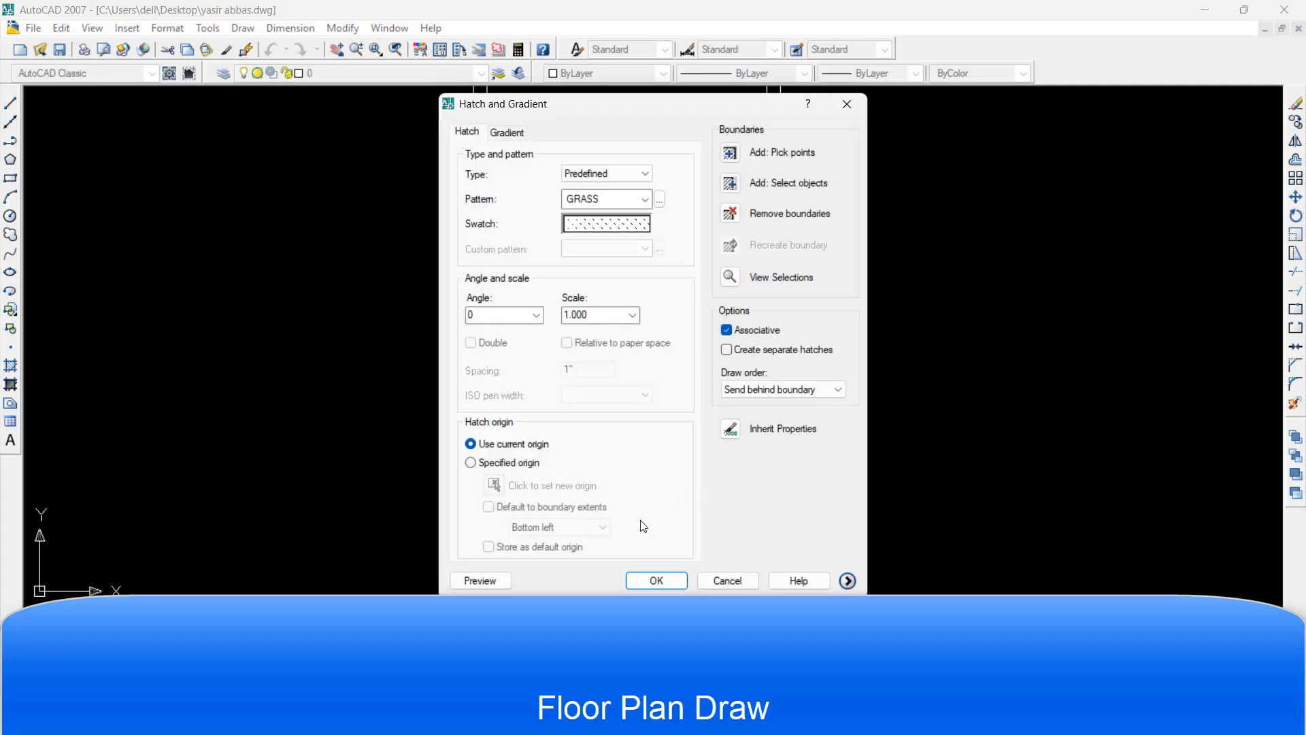
{"action": "left_click", "coordinate": [656, 582]}
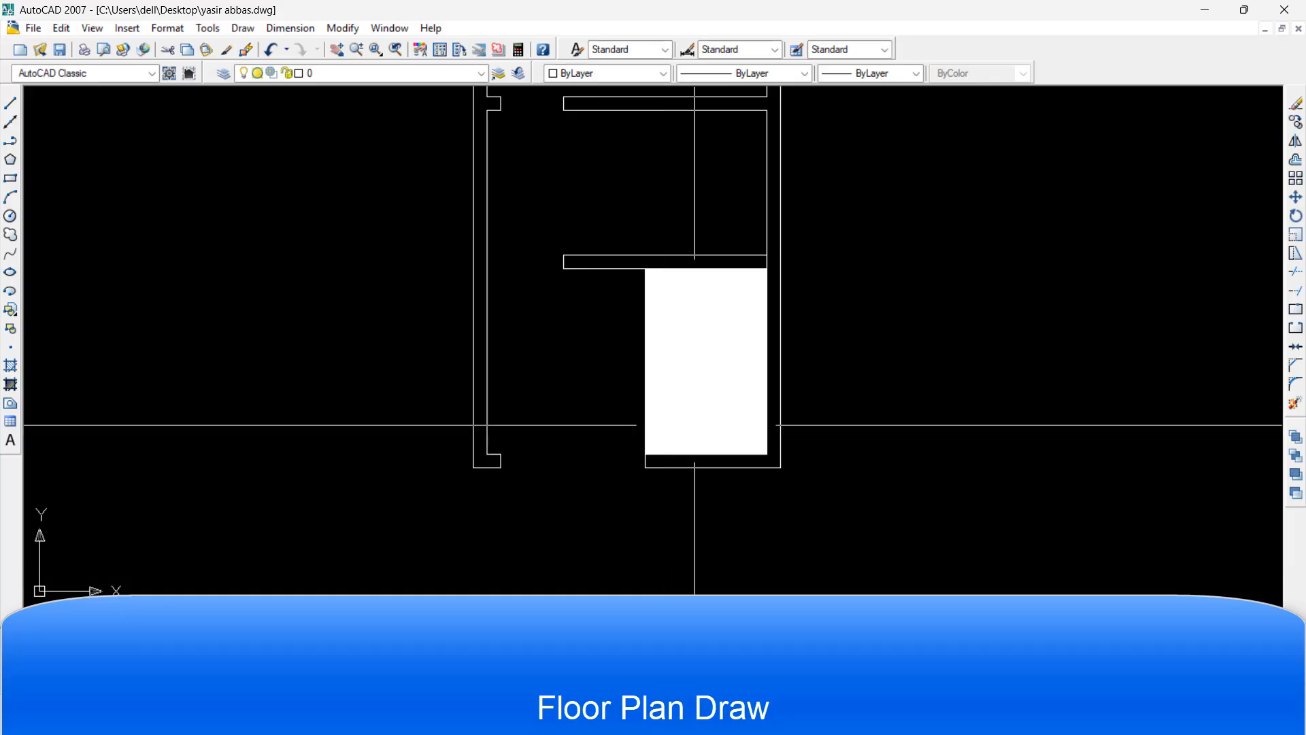
Define a multiline text area in the open space beside the hatched room, between the lower wall stub and the partition above
{"action": "scroll", "coordinate": [707, 470], "scroll_direction": "up", "scroll_amount": 1}
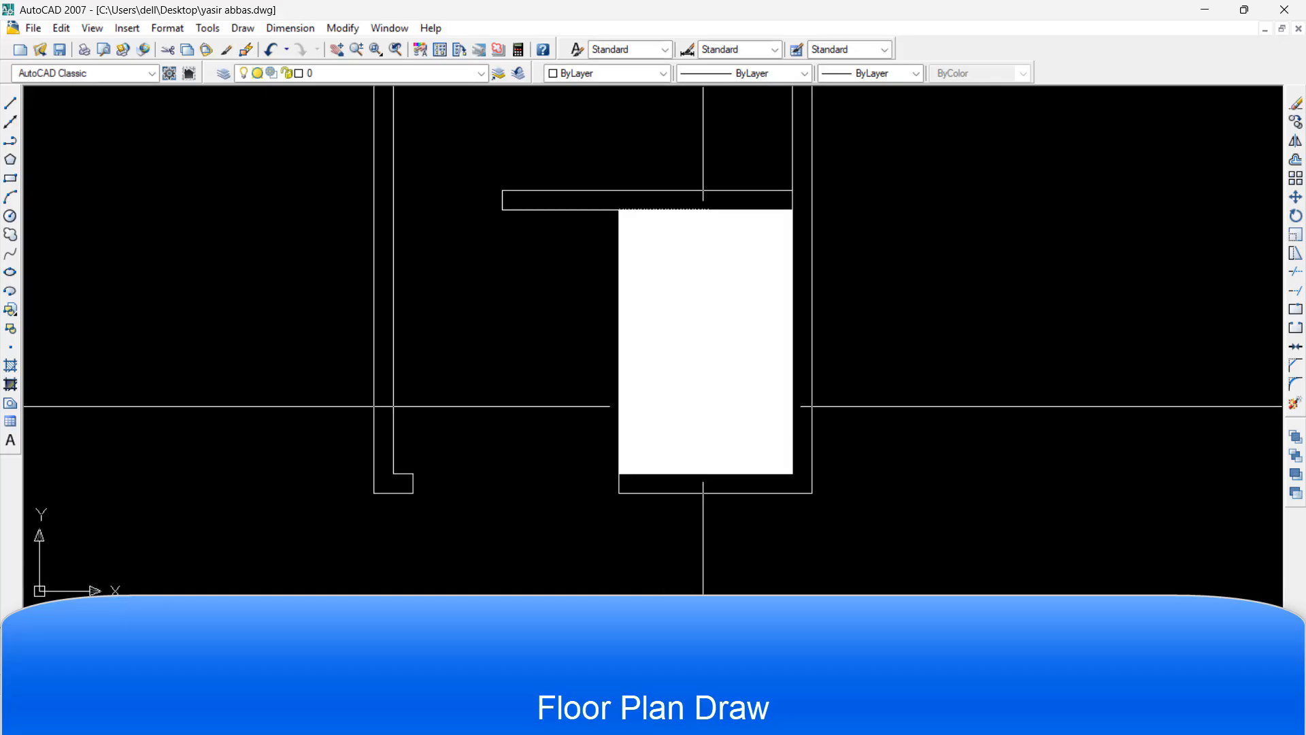
{"action": "scroll", "coordinate": [723, 443], "scroll_direction": "down", "scroll_amount": 1}
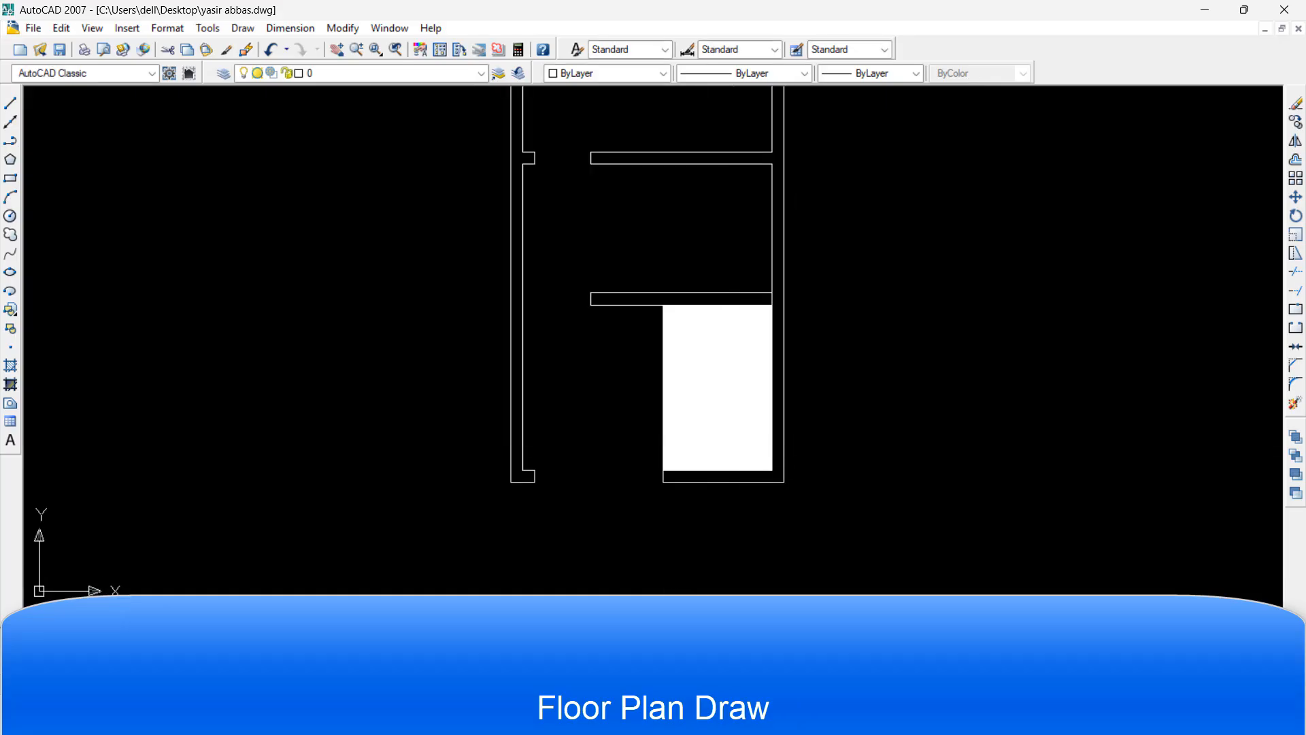
{"action": "mouse_move", "coordinate": [566, 537]}
{"action": "middle_mouse_down"}
{"action": "mouse_move", "coordinate": [594, 466]}
{"action": "mouse_move", "coordinate": [588, 512]}
{"action": "middle_mouse_up"}
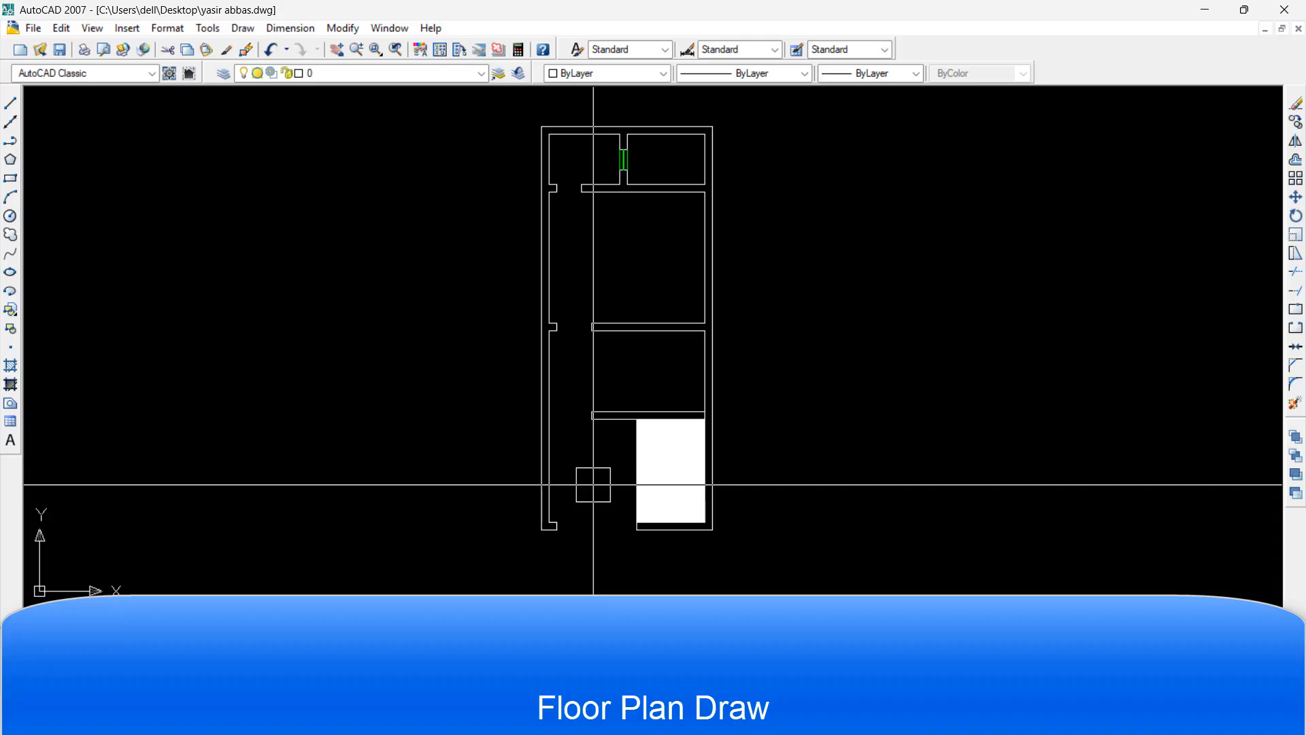
{"action": "type", "text": "l"}
{"action": "key", "text": "Return"}
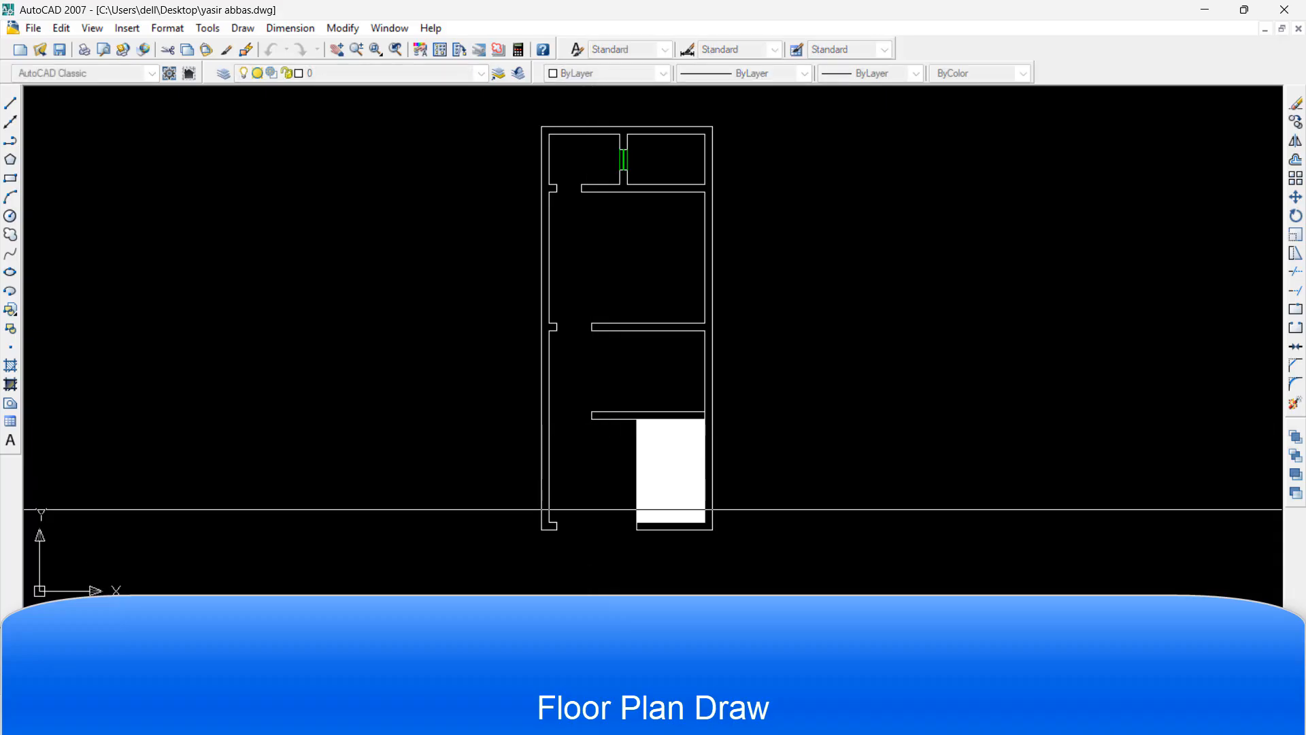
{"action": "left_click", "coordinate": [557, 522]}
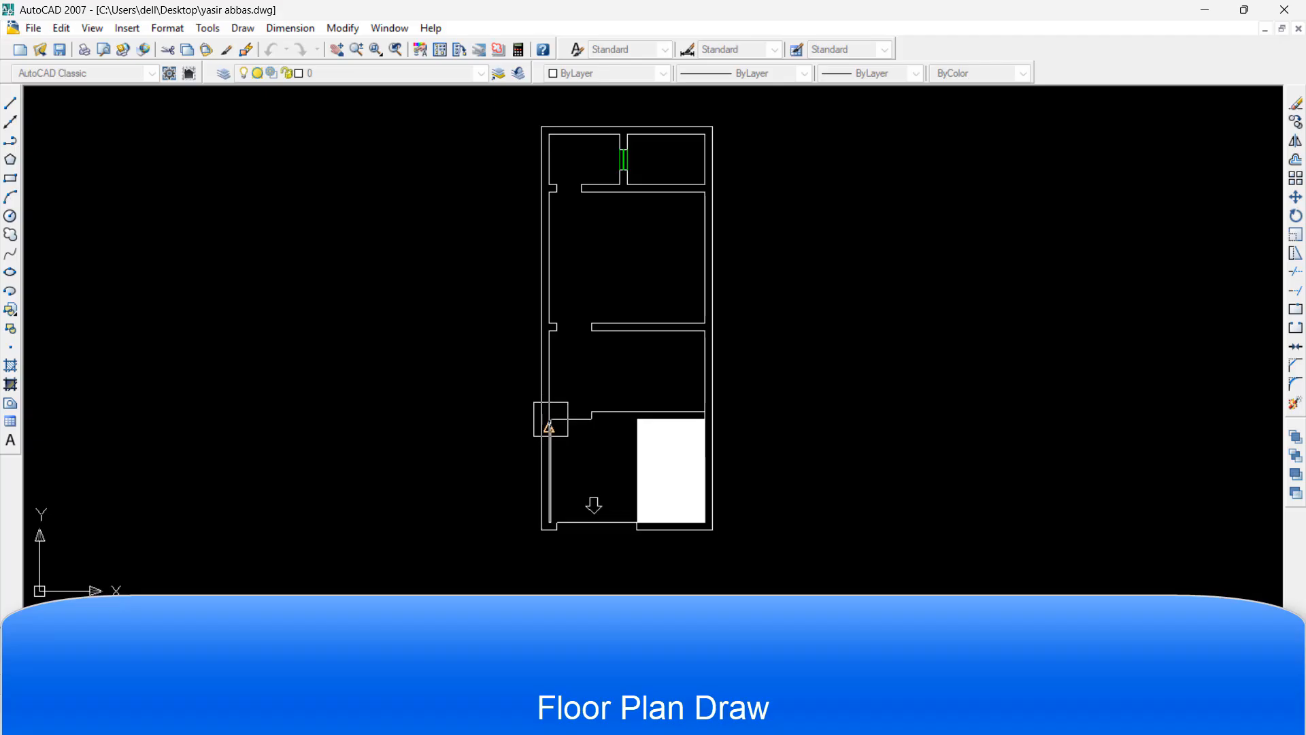
{"action": "left_click", "coordinate": [552, 417]}
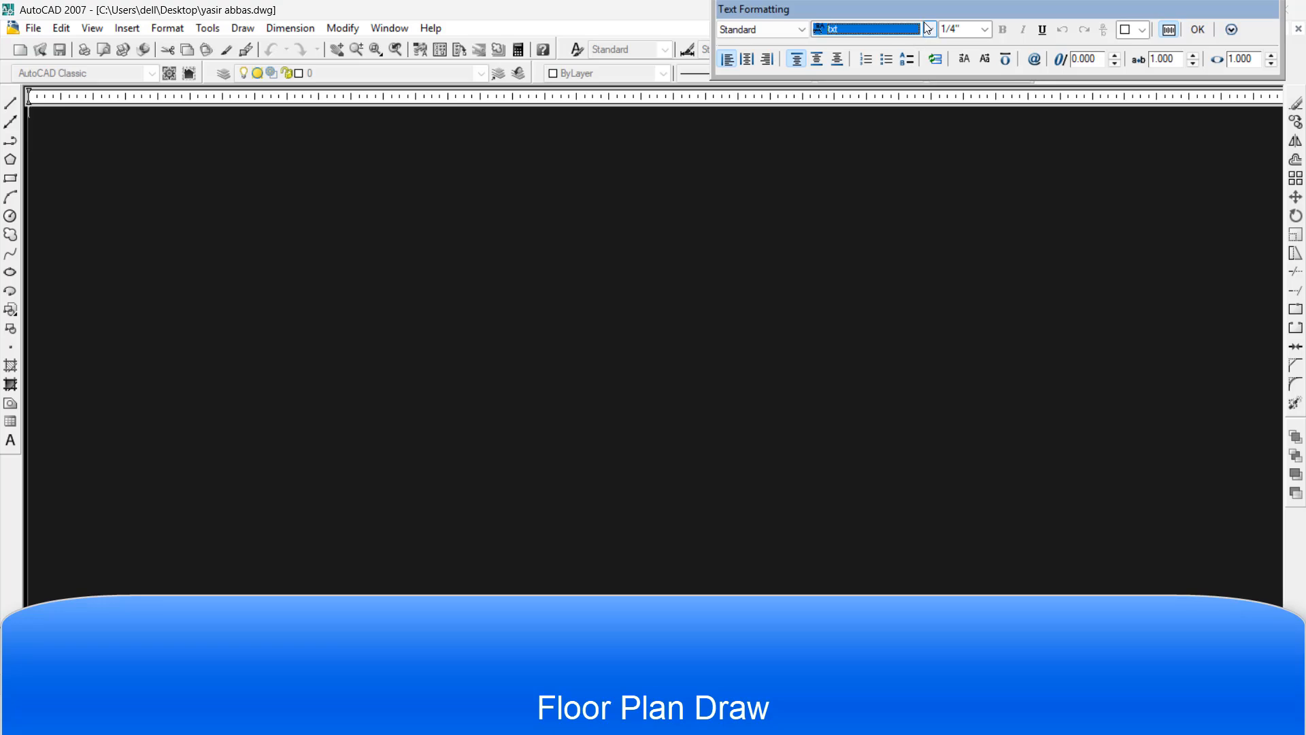
Set the text font to Times New Roman CYR, enter the label "Car Porch" and finish the text
{"action": "left_click", "coordinate": [918, 31]}
{"action": "scroll", "coordinate": [941, 100], "scroll_direction": "down", "scroll_amount": 2}
{"action": "scroll", "coordinate": [940, 100], "scroll_direction": "down", "scroll_amount": 3}
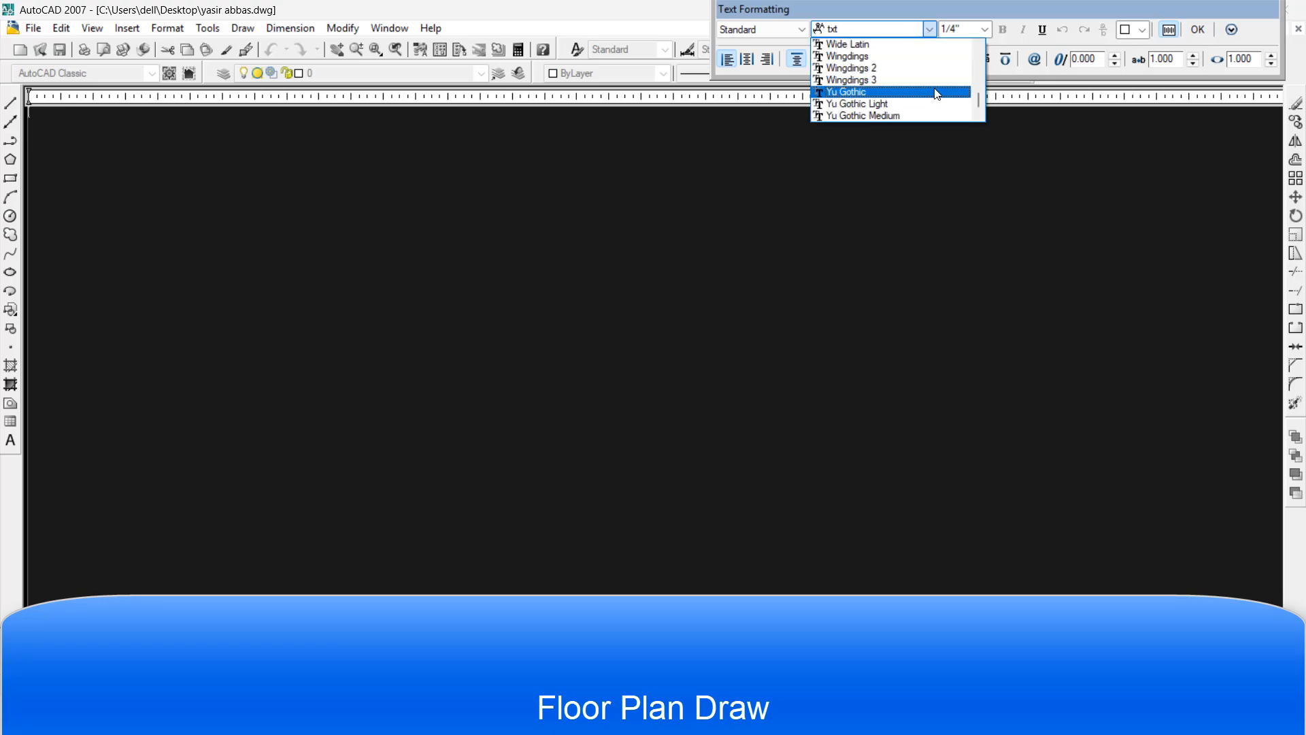
{"action": "scroll", "coordinate": [940, 80], "scroll_direction": "up", "scroll_amount": 5}
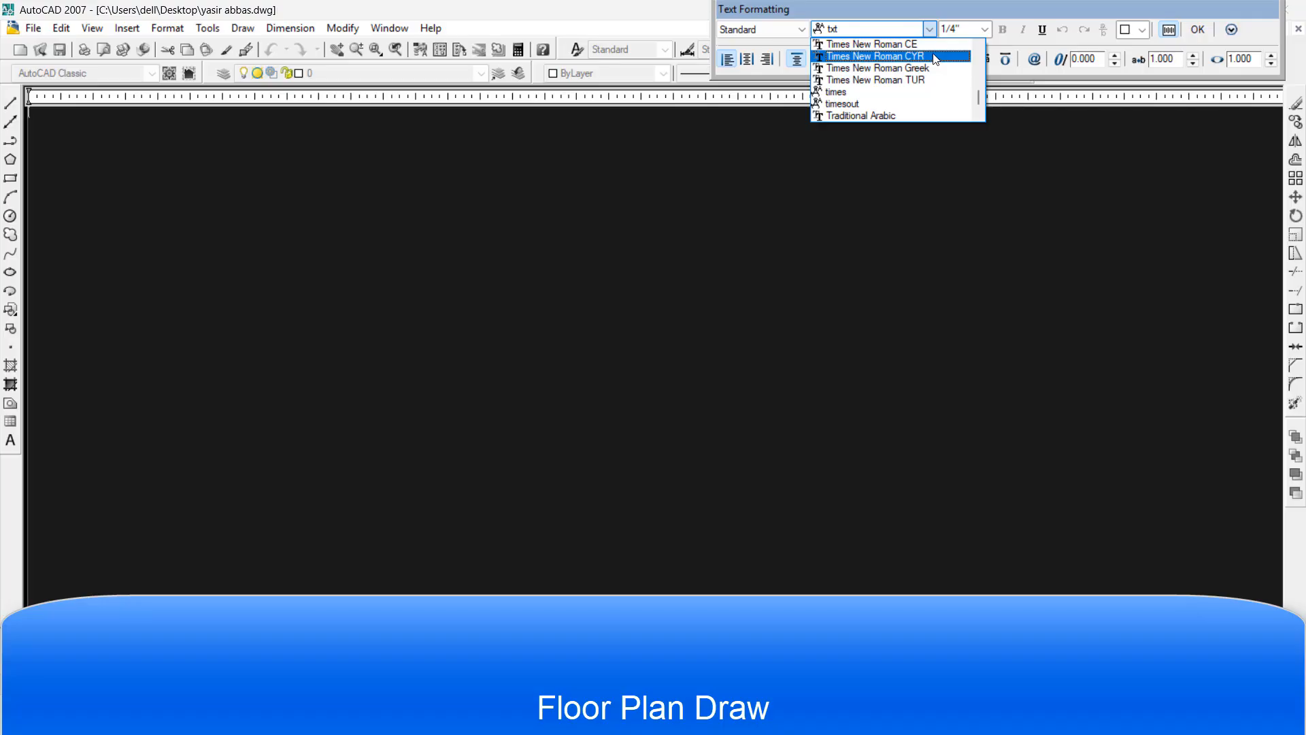
{"action": "scroll", "coordinate": [922, 41], "scroll_direction": "down", "scroll_amount": 1}
{"action": "left_click", "coordinate": [924, 43]}
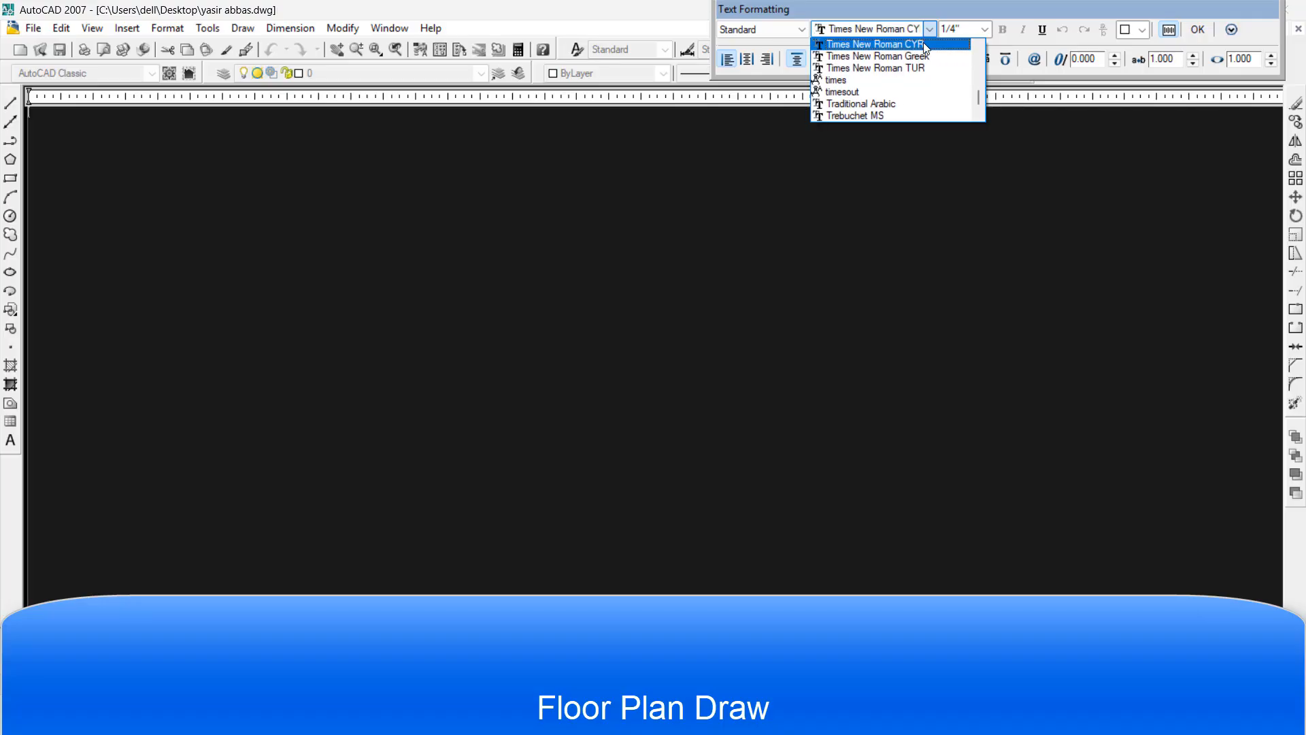
{"action": "left_click", "coordinate": [925, 43]}
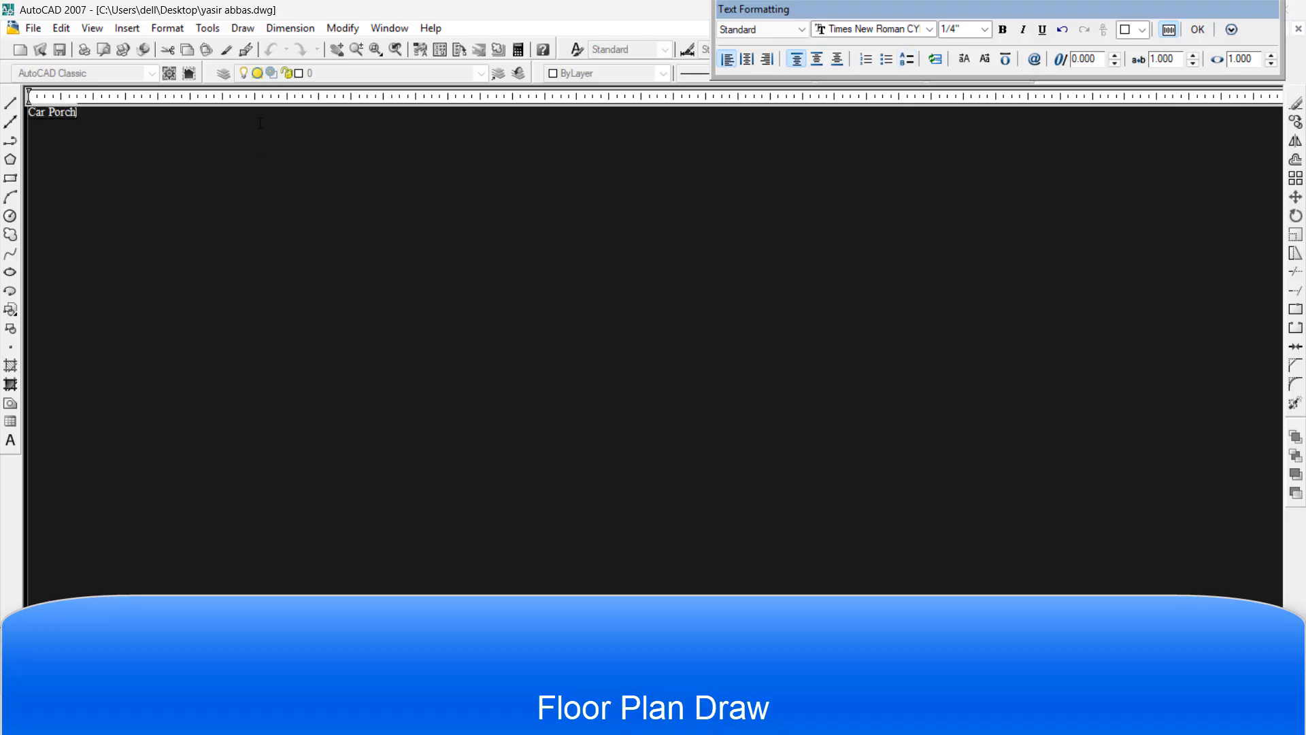
{"action": "left_click", "coordinate": [1202, 34]}
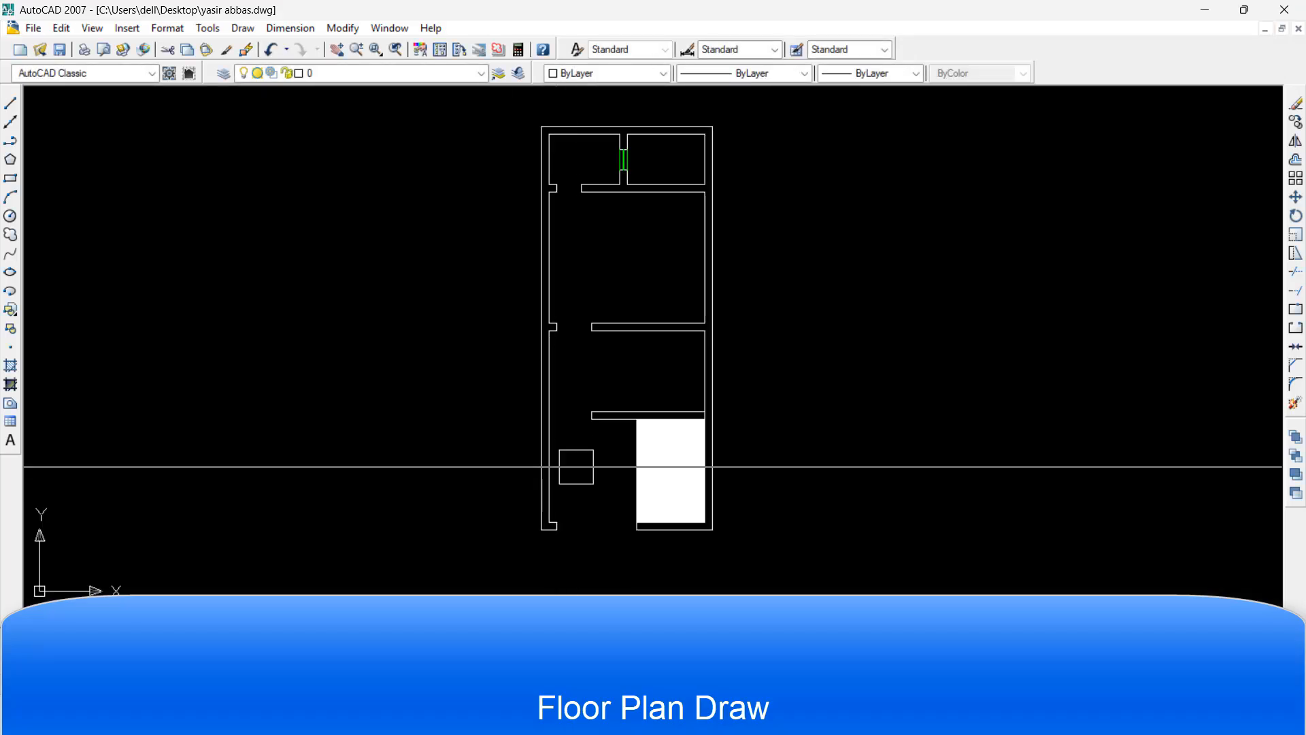
{"action": "scroll", "coordinate": [597, 361], "scroll_direction": "down", "scroll_amount": 2}
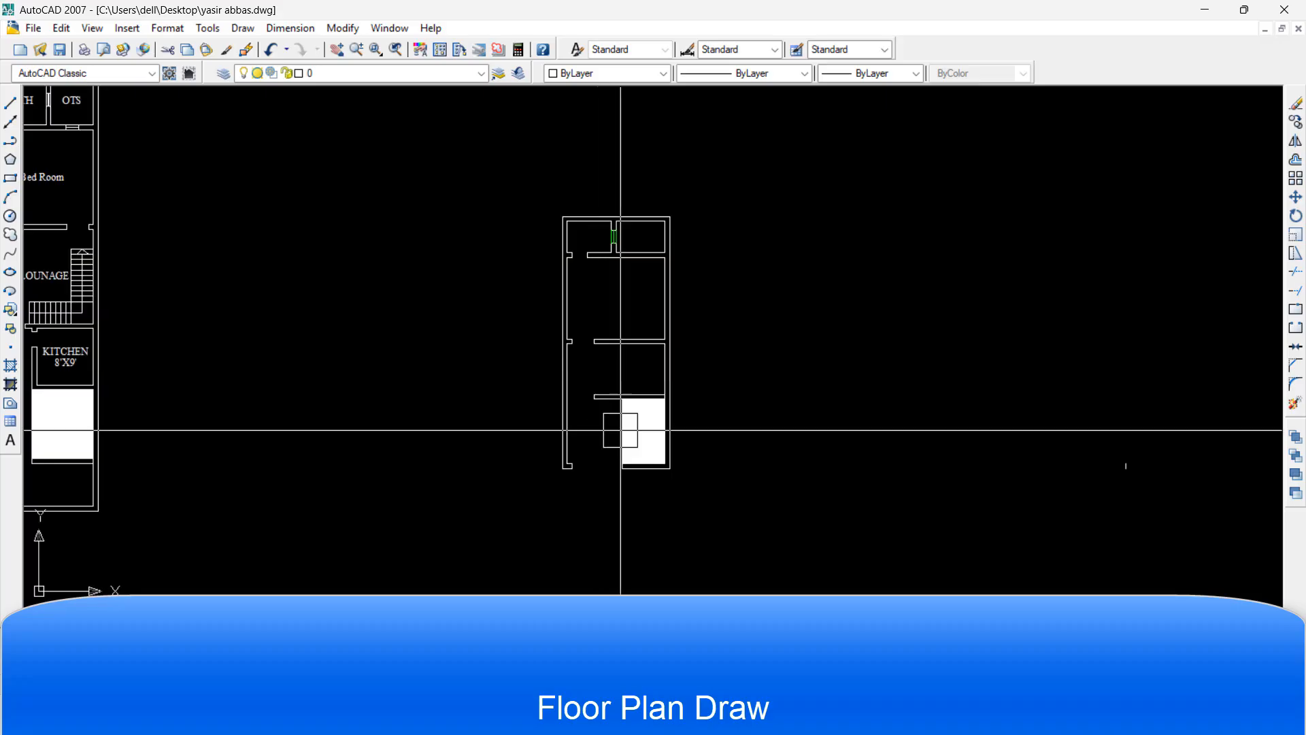
{"action": "scroll", "coordinate": [585, 459], "scroll_direction": "up", "scroll_amount": 2}
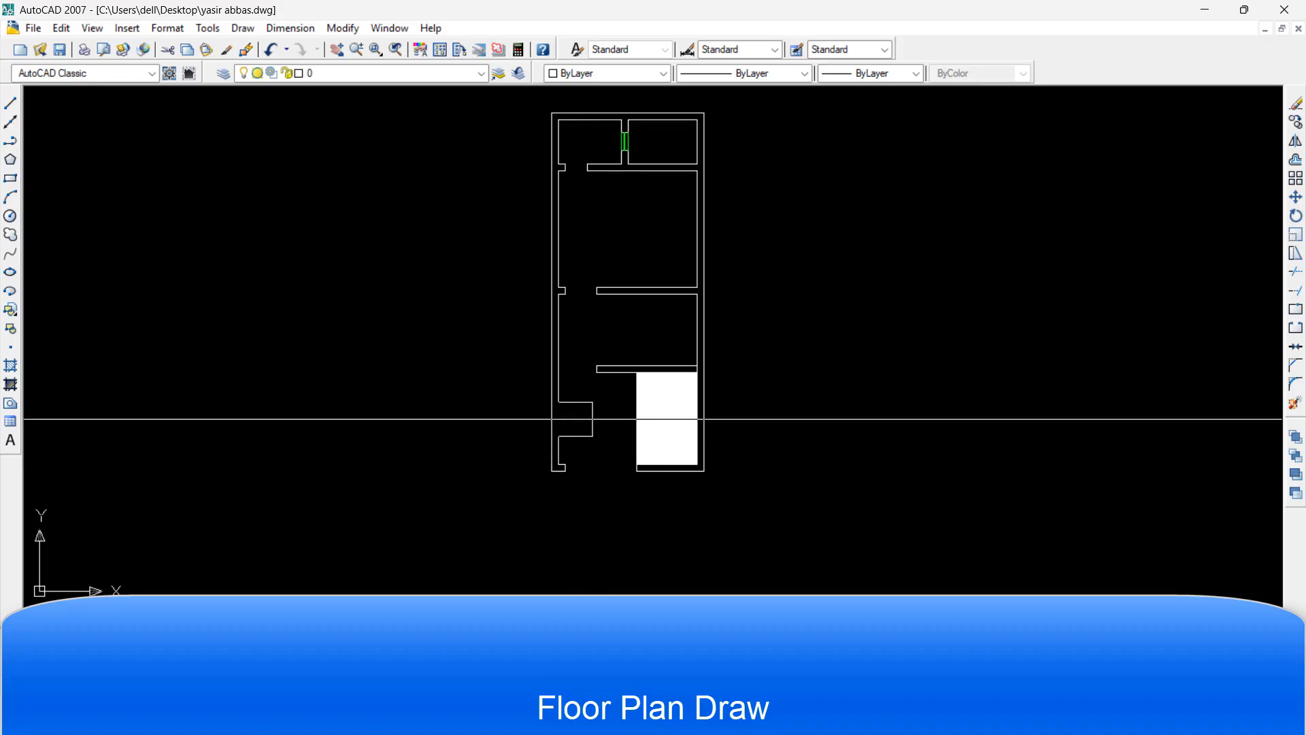
{"action": "scroll", "coordinate": [593, 419], "scroll_direction": "up", "scroll_amount": 3}
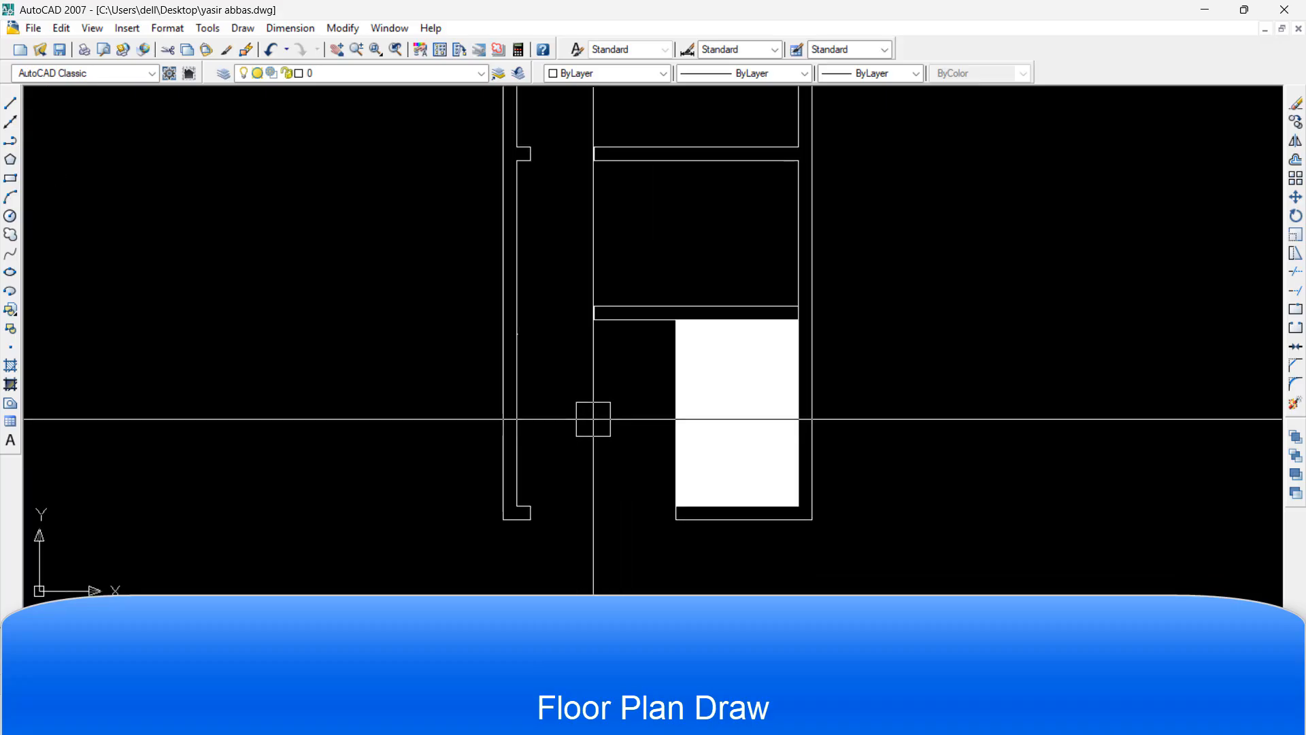
Scale up the tiny "Car Porch" label beside the left outer wall until it is readable at the plan's size
{"action": "scroll", "coordinate": [578, 422], "scroll_direction": "up", "scroll_amount": 4}
{"action": "scroll", "coordinate": [553, 381], "scroll_direction": "down", "scroll_amount": 3}
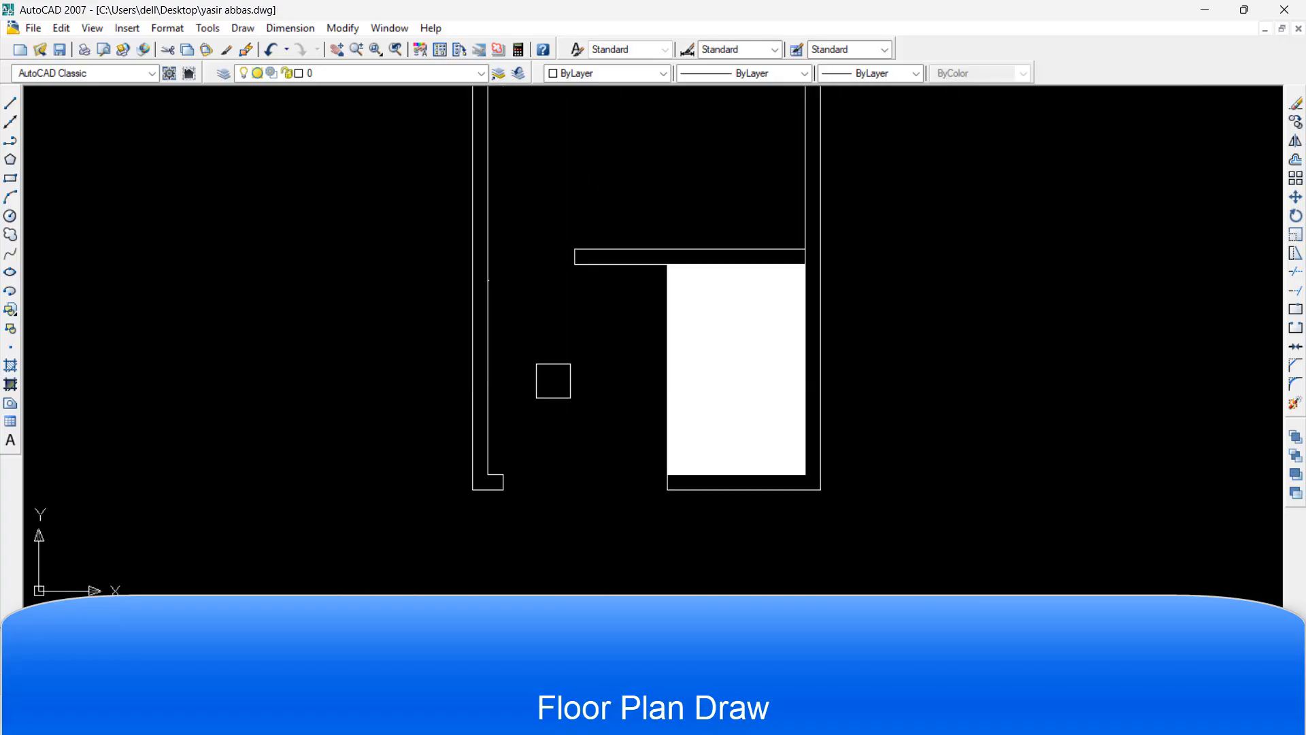
{"action": "scroll", "coordinate": [537, 282], "scroll_direction": "up", "scroll_amount": 6}
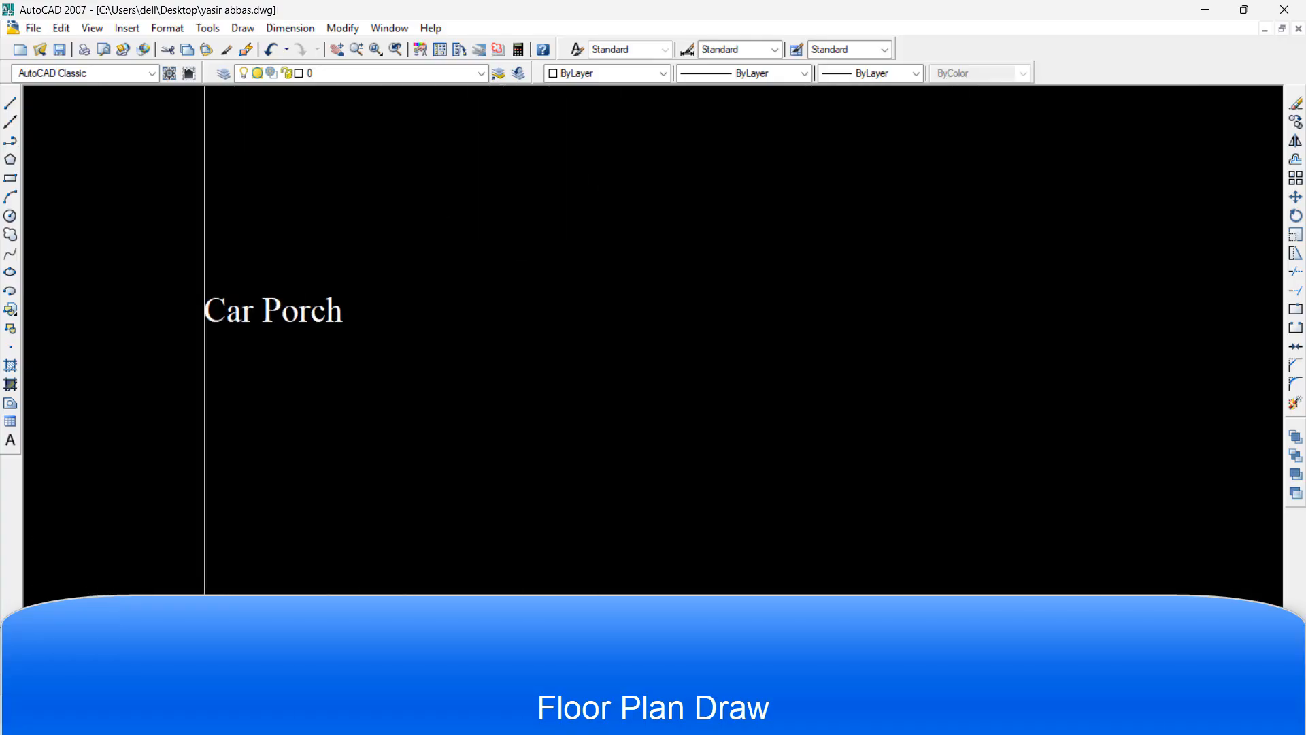
{"action": "scroll", "coordinate": [232, 277], "scroll_direction": "up", "scroll_amount": 2}
{"action": "type", "text": "m"}
{"action": "key", "text": "Return"}
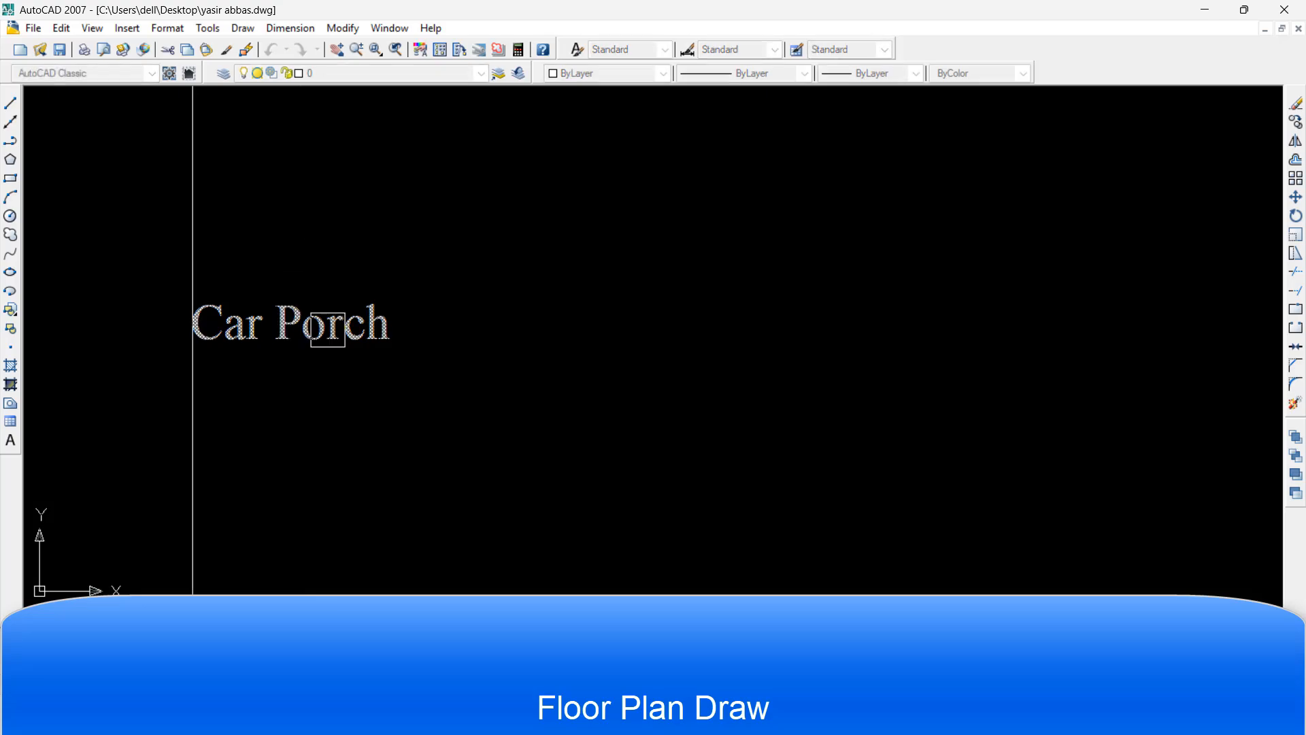
{"action": "key", "text": "Return"}
{"action": "left_click", "coordinate": [327, 324]}
{"action": "scroll", "coordinate": [391, 389], "scroll_direction": "down", "scroll_amount": 6}
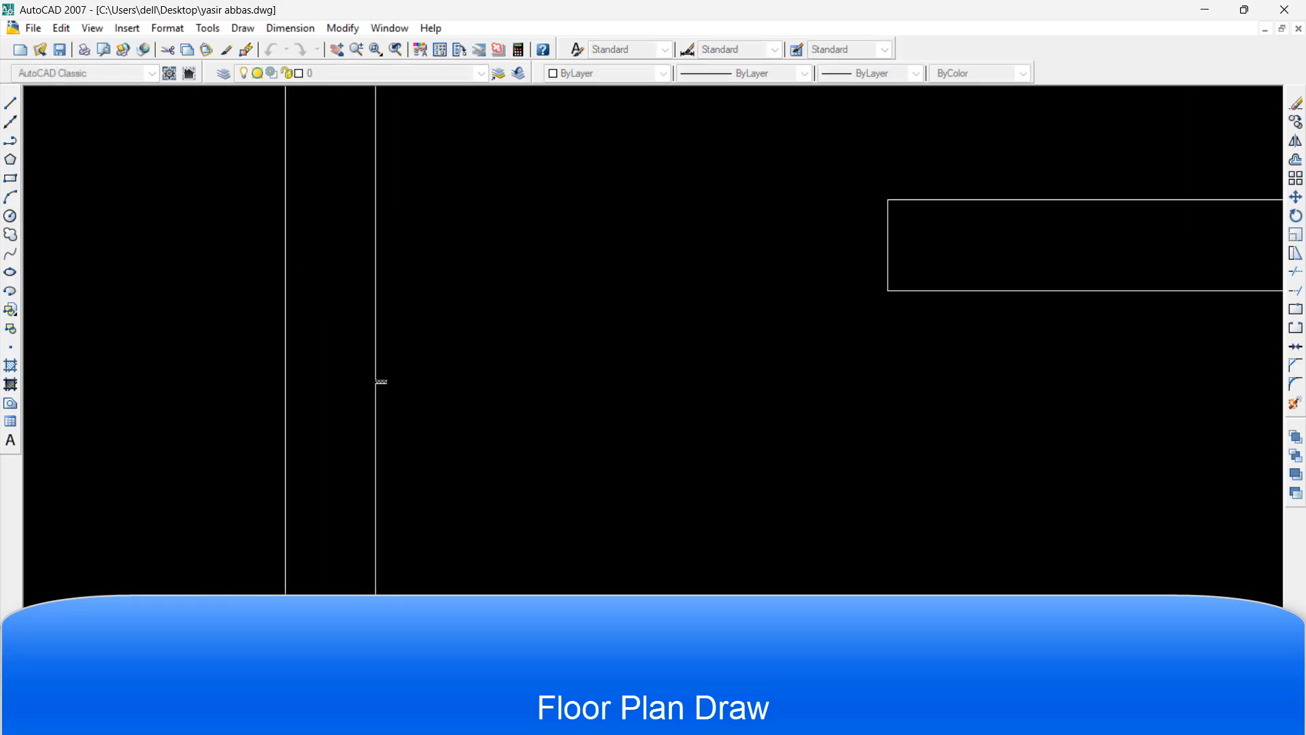
{"action": "scroll", "coordinate": [381, 381], "scroll_direction": "up", "scroll_amount": 5}
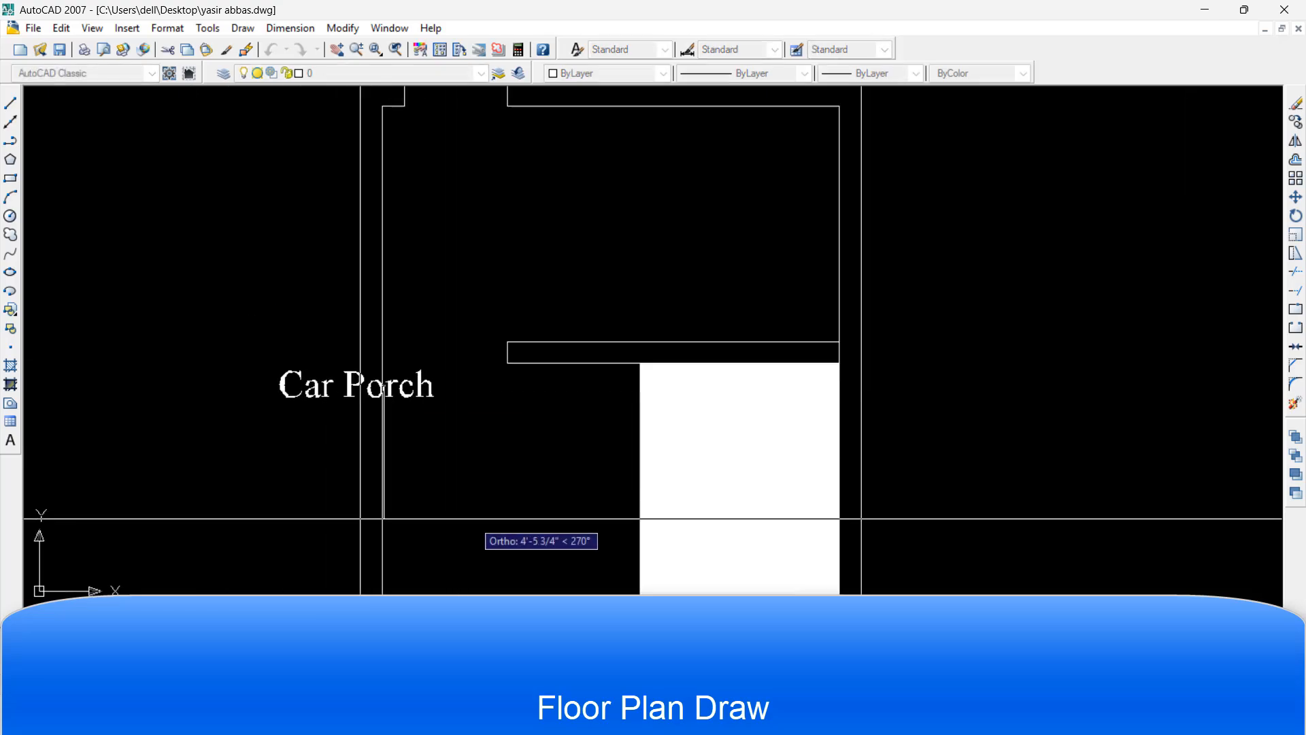
{"action": "left_click", "coordinate": [472, 519]}
Move the "Car Porch" label horizontally off the left outer wall into the open space beside the hatched room
{"action": "key", "text": "Return"}
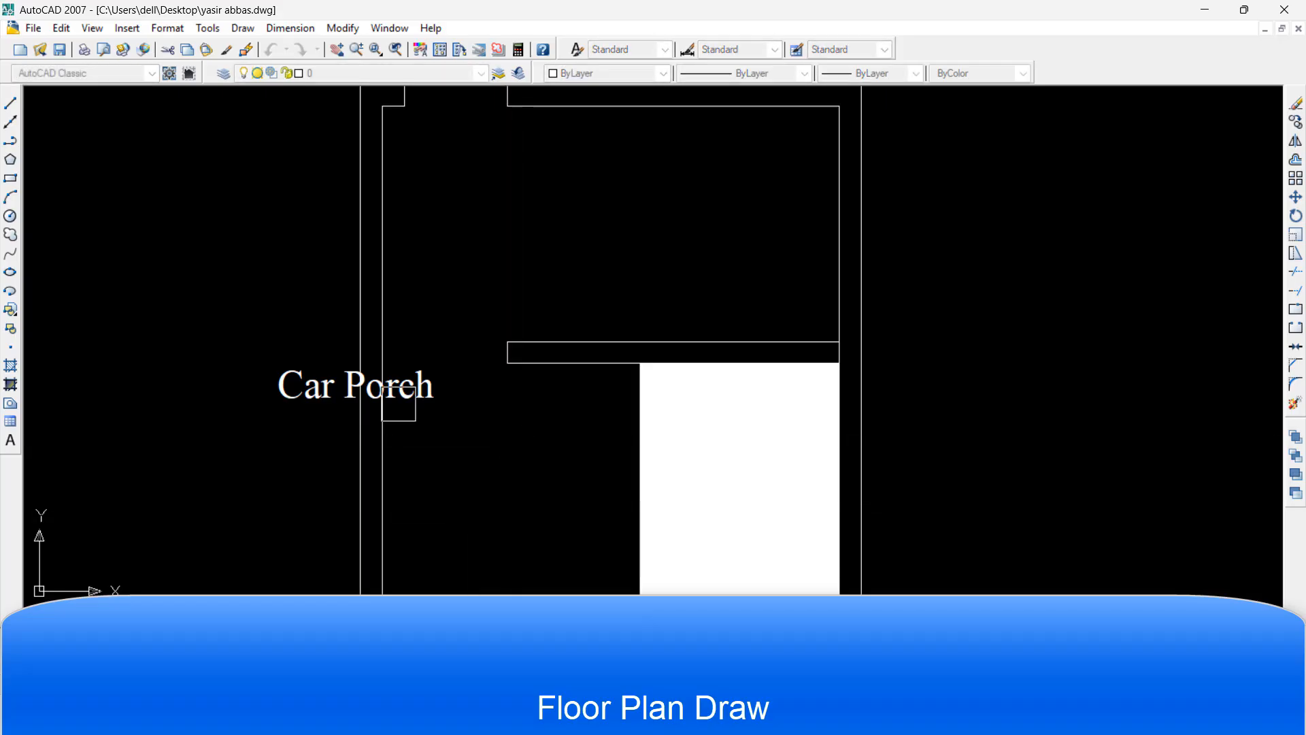
{"action": "left_click", "coordinate": [398, 404]}
{"action": "key", "text": "Return"}
{"action": "left_click", "coordinate": [448, 446]}
{"action": "left_click", "coordinate": [629, 464]}
Move the "Car Porch" label straight down to about the mid-height of the hatched room
{"action": "key", "text": "Return"}
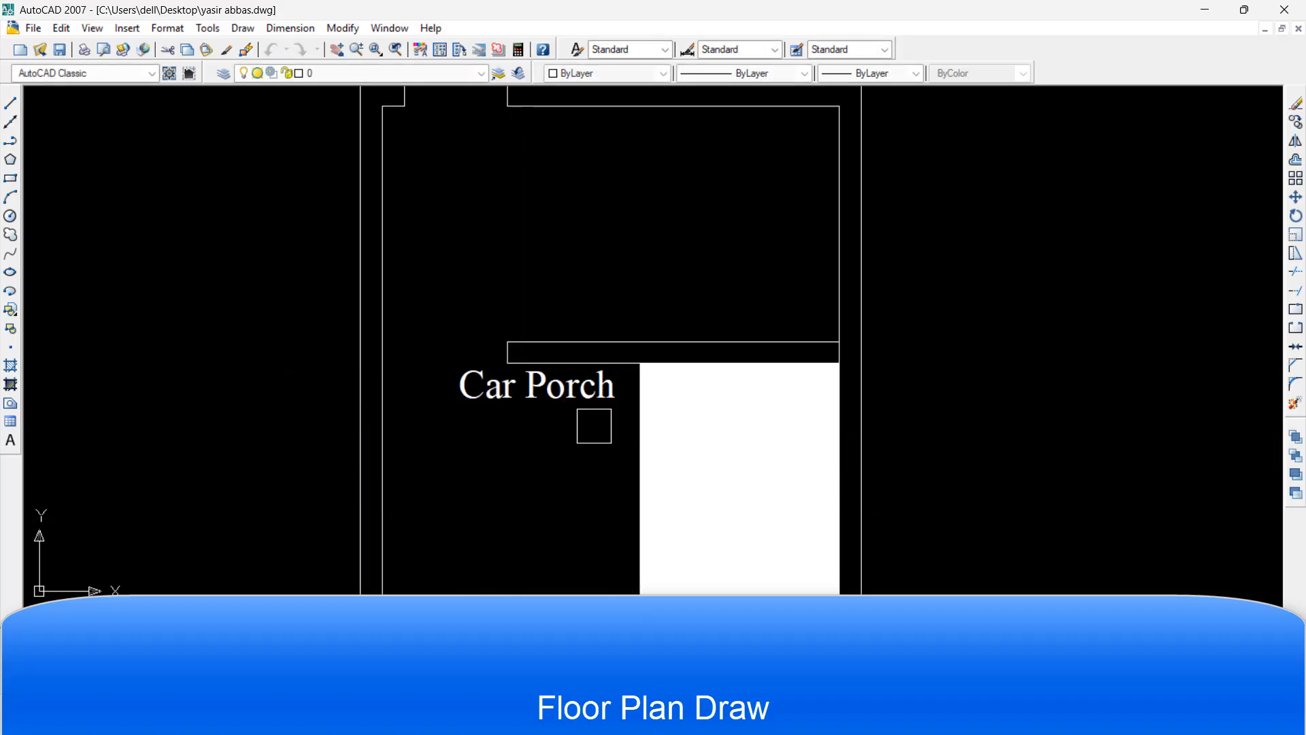
{"action": "left_click", "coordinate": [595, 406]}
{"action": "key", "text": "Return"}
{"action": "scroll", "coordinate": [563, 459], "scroll_direction": "down", "scroll_amount": 3}
{"action": "left_click", "coordinate": [765, 435]}
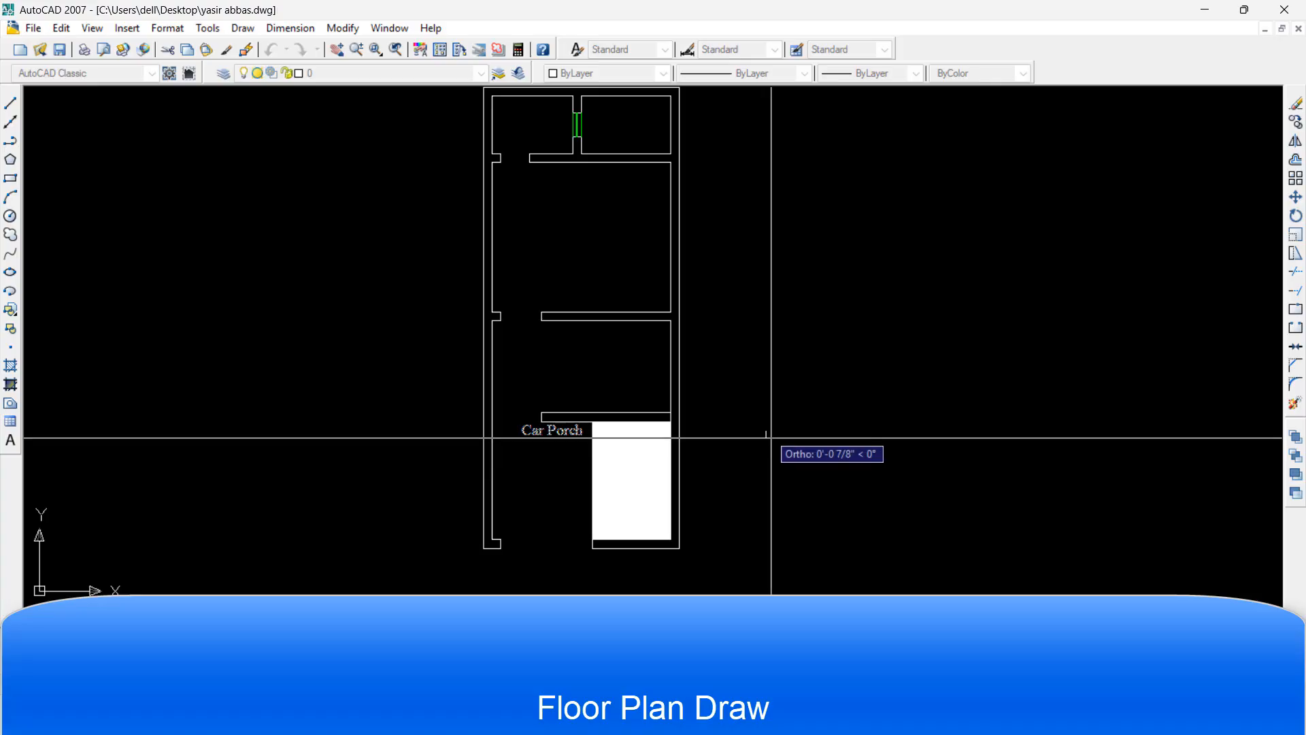
{"action": "left_click", "coordinate": [769, 485]}
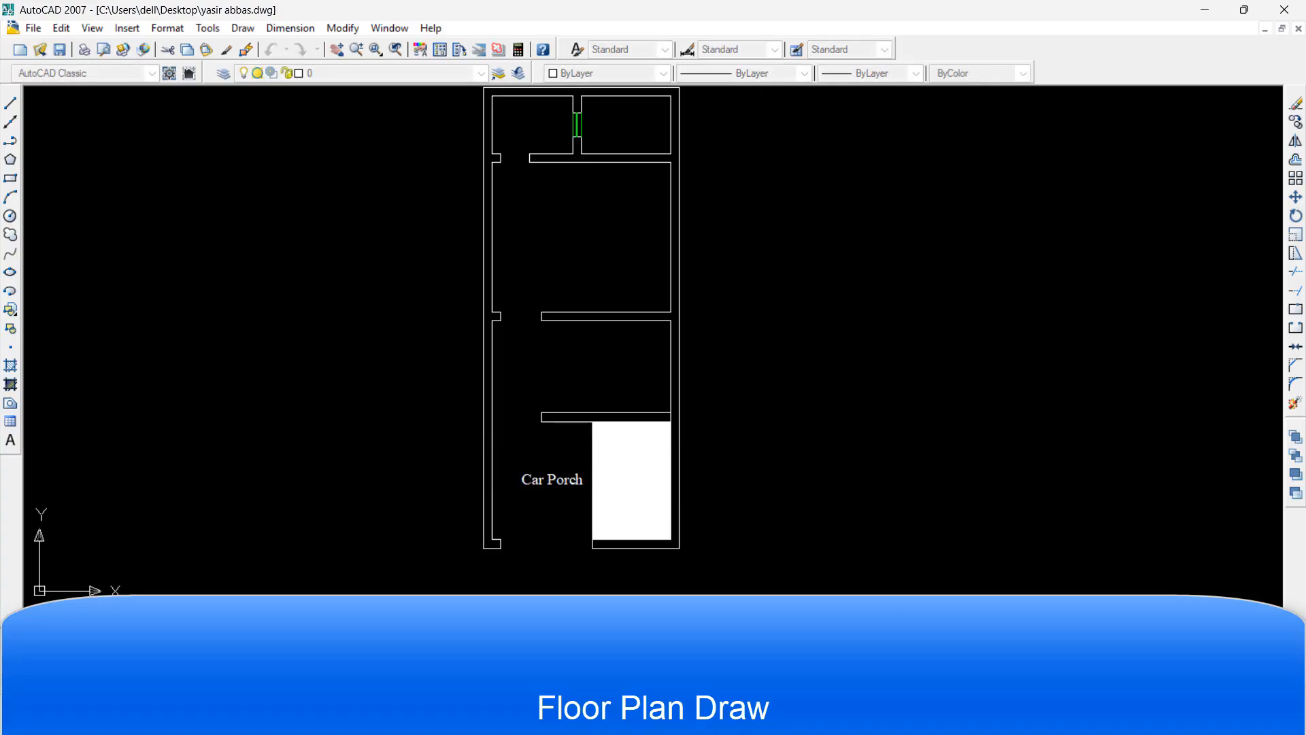
Shift the "Car Porch" label slightly left, centring it between the outer wall and the hatched room
{"action": "scroll", "coordinate": [537, 480], "scroll_direction": "up", "scroll_amount": 3}
{"action": "key", "text": "Return"}
{"action": "left_click", "coordinate": [563, 477]}
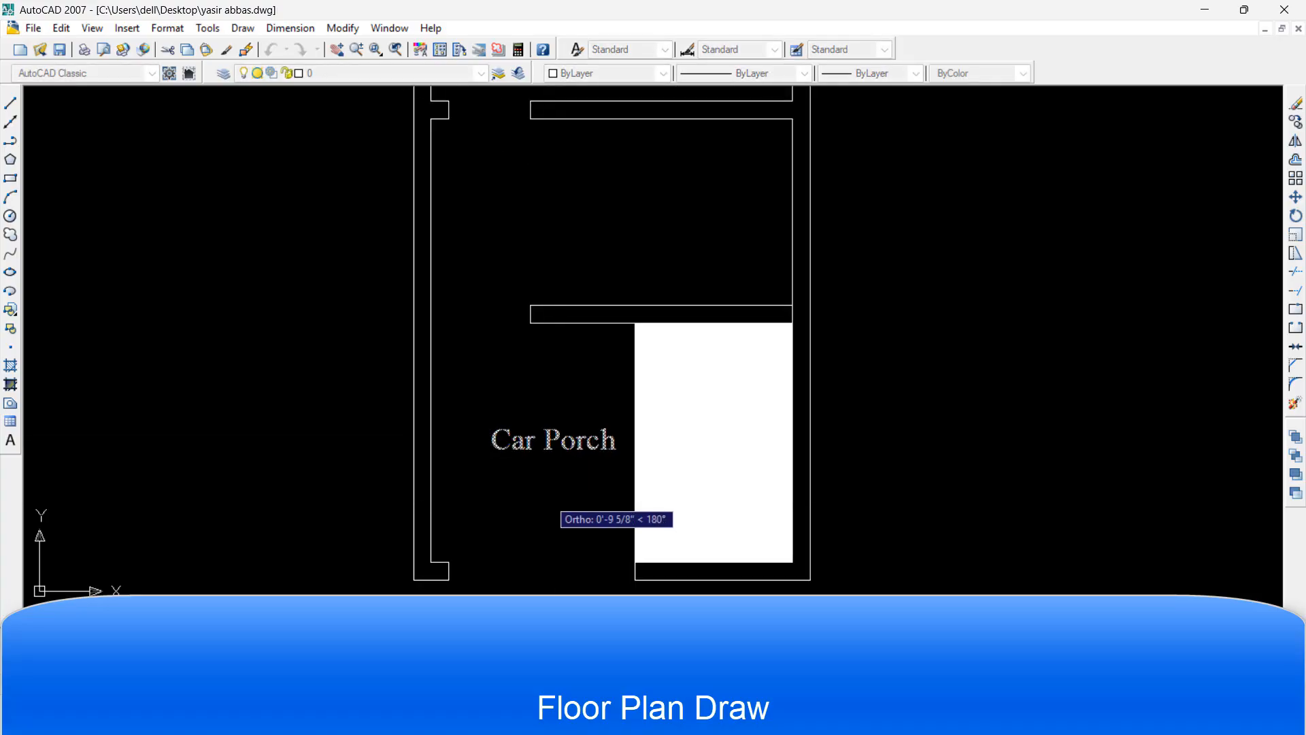
{"action": "left_click", "coordinate": [548, 489]}
Scale the "Car Porch" label up slightly so that it nearly fills the width of the porch
{"action": "double_click", "coordinate": [541, 442]}
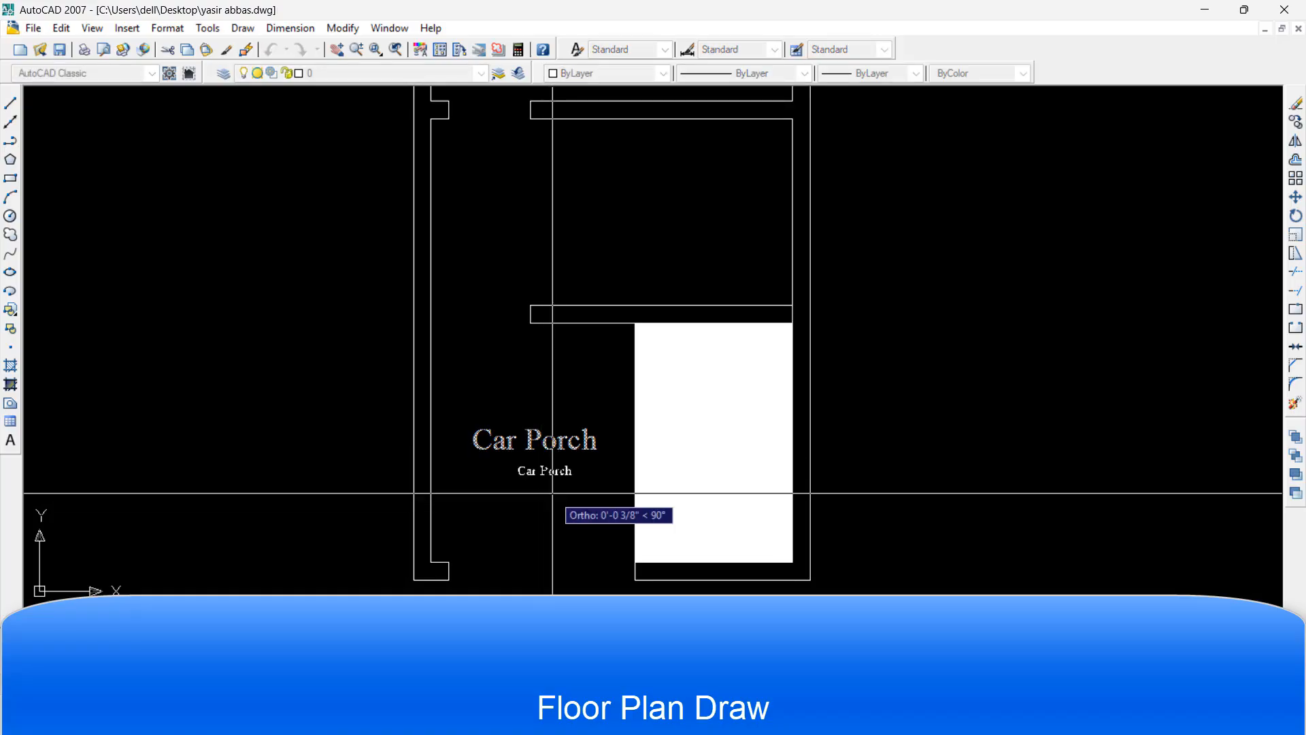
{"action": "left_click", "coordinate": [554, 429]}
{"action": "key", "text": "Return"}
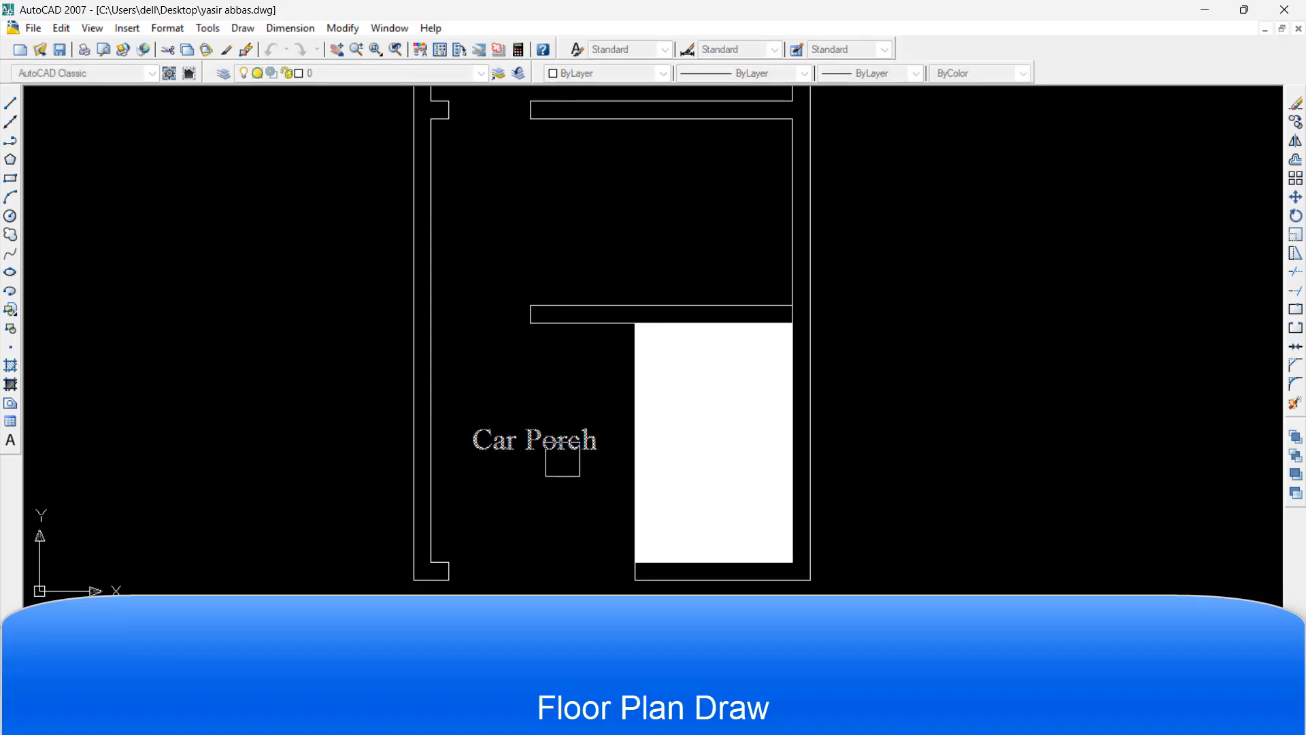
{"action": "left_click", "coordinate": [561, 459]}
{"action": "key", "text": "Return"}
{"action": "left_click", "coordinate": [551, 482]}
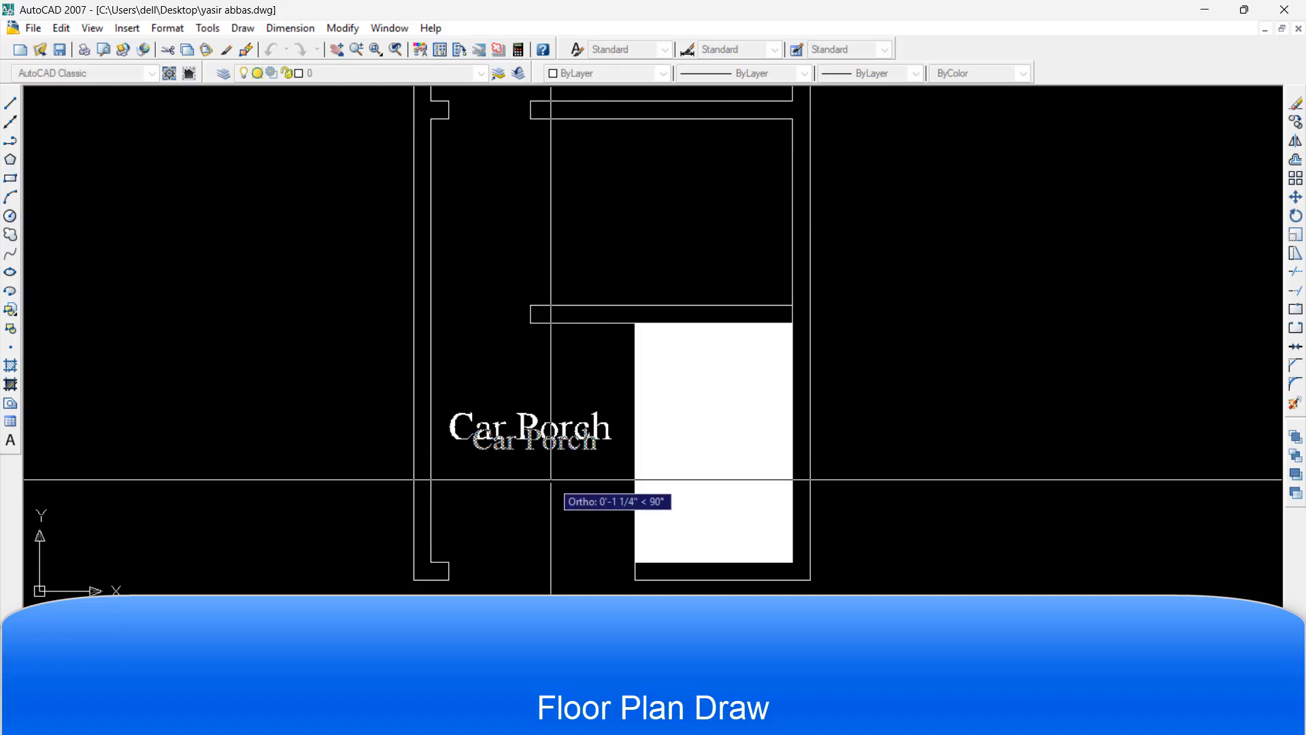
{"action": "left_click", "coordinate": [551, 479]}
{"action": "scroll", "coordinate": [562, 497], "scroll_direction": "down", "scroll_amount": 3}
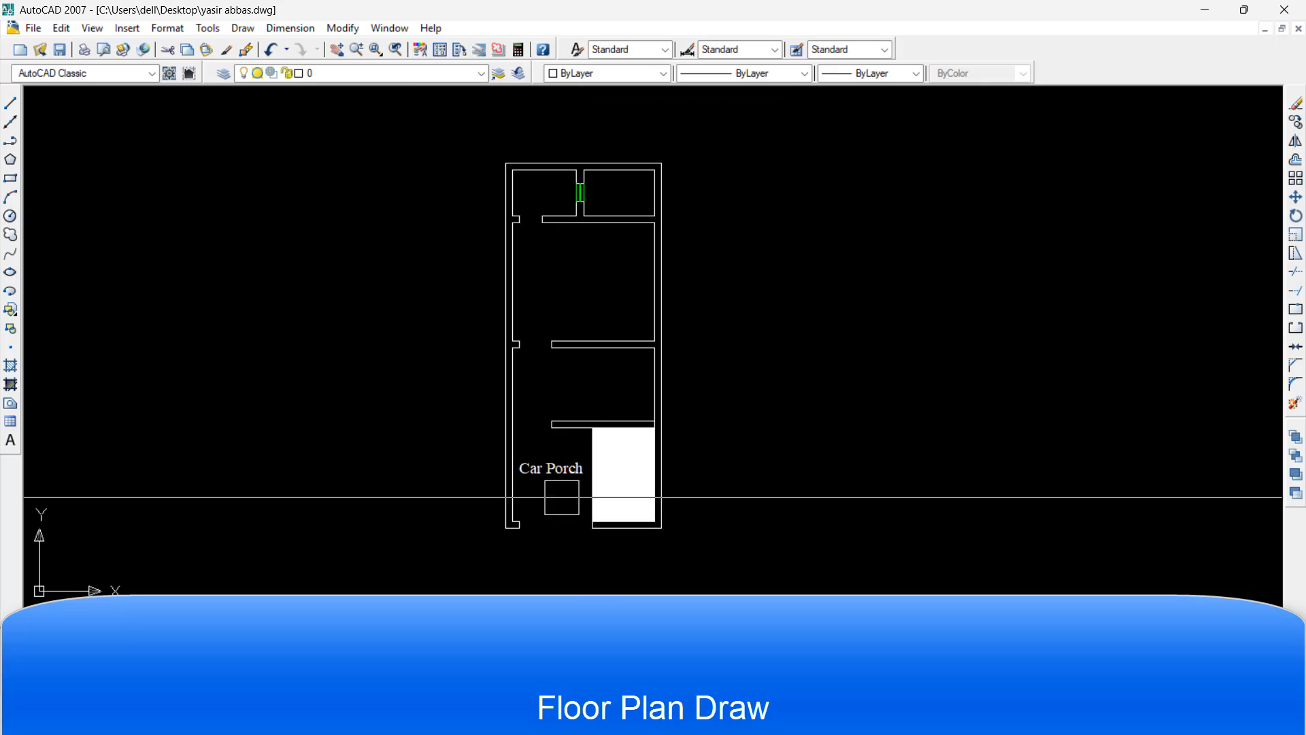
{"action": "scroll", "coordinate": [571, 500], "scroll_direction": "up", "scroll_amount": 3}
{"action": "mouse_move", "coordinate": [568, 490]}
{"action": "middle_mouse_down"}
{"action": "mouse_move", "coordinate": [563, 513]}
{"action": "mouse_move", "coordinate": [586, 527]}
{"action": "middle_mouse_up"}
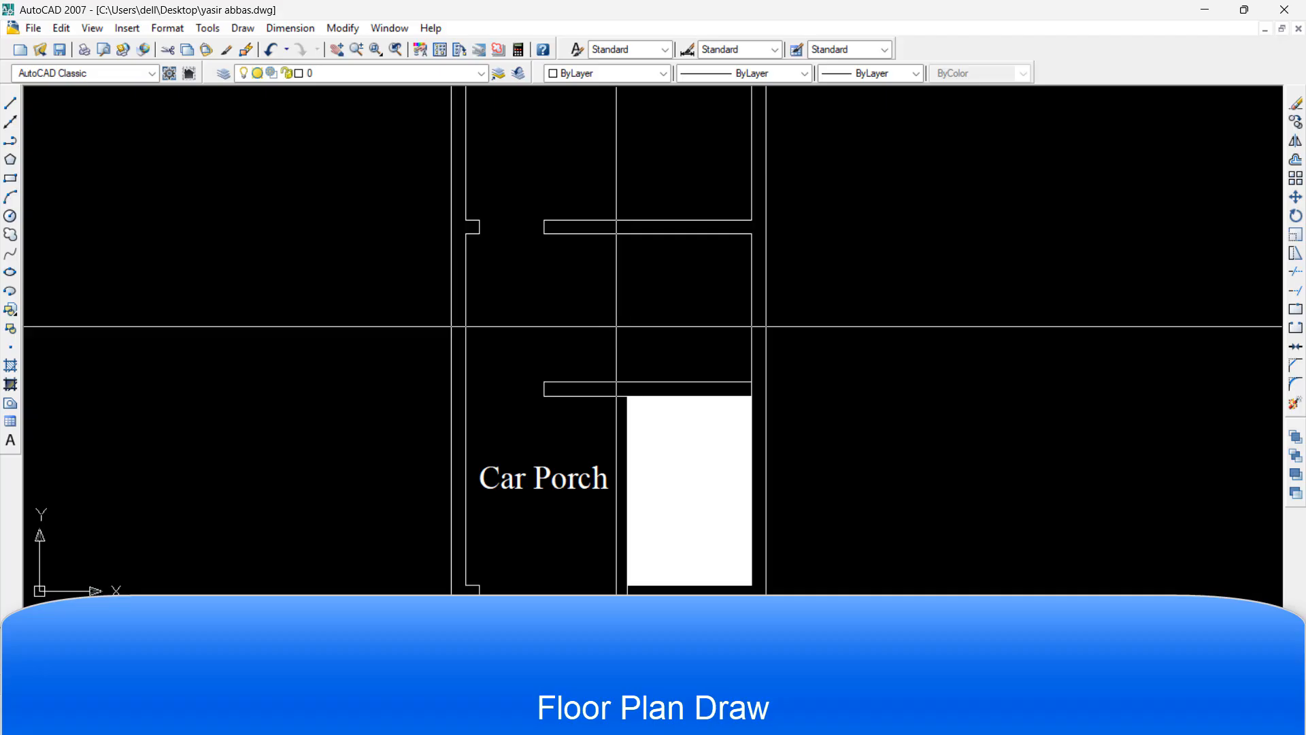
{"action": "type", "text": "l"}
{"action": "key", "text": "Return"}
{"action": "key", "text": "Return"}
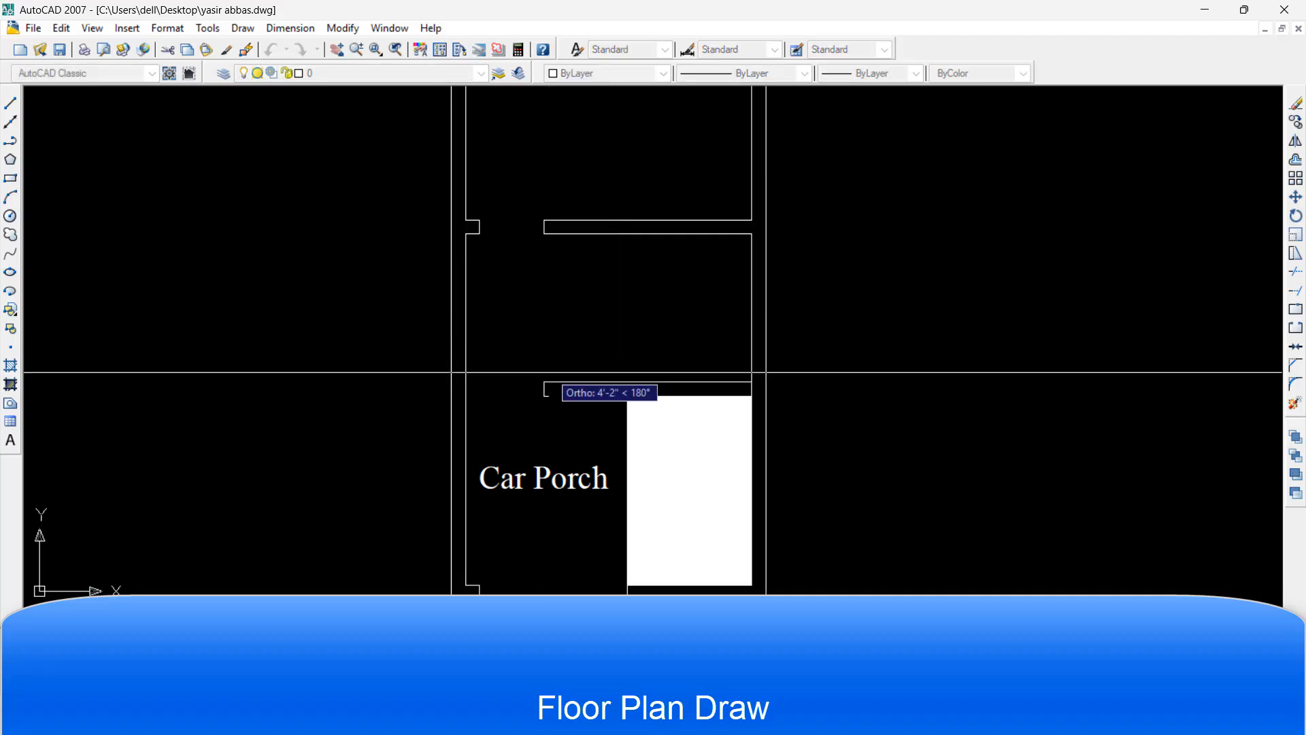
{"action": "left_click", "coordinate": [544, 383]}
{"action": "key", "text": "Return"}
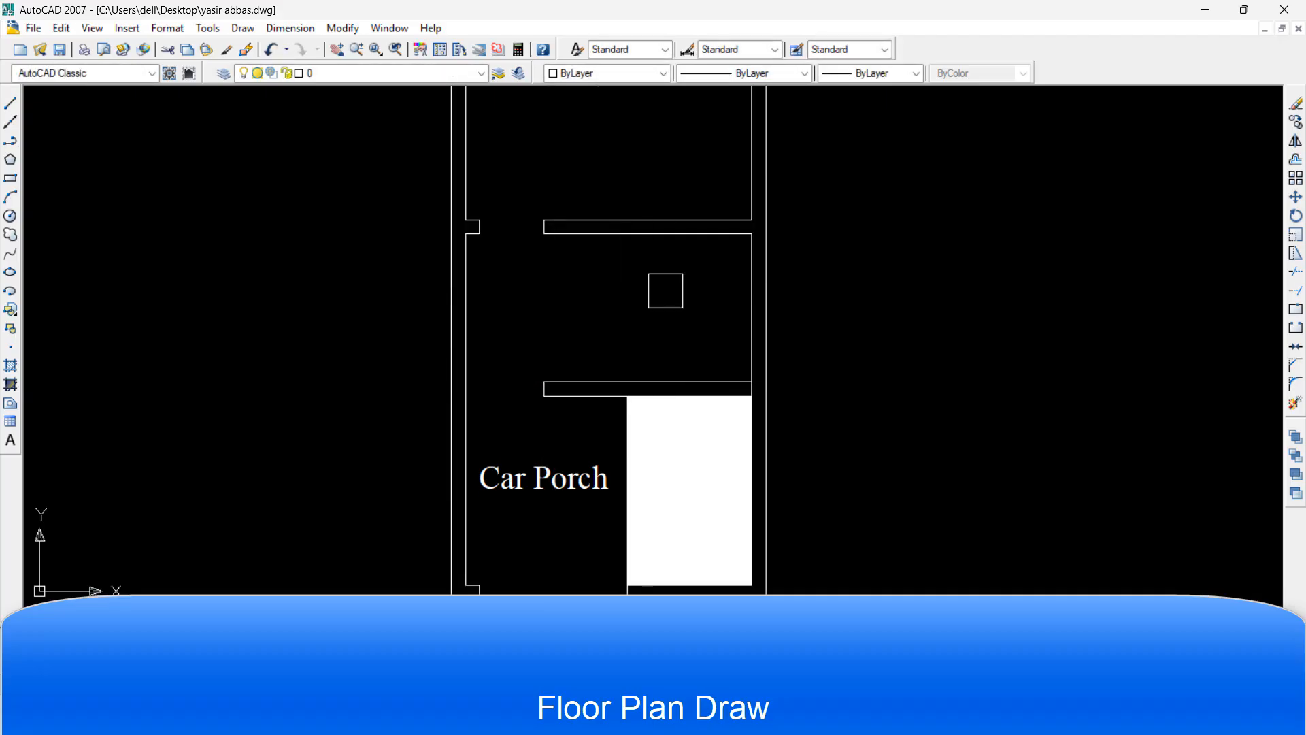
Draw a vertical line from the free end of the partition above the porch up to the free end of the next partition
{"action": "key", "text": "Return"}
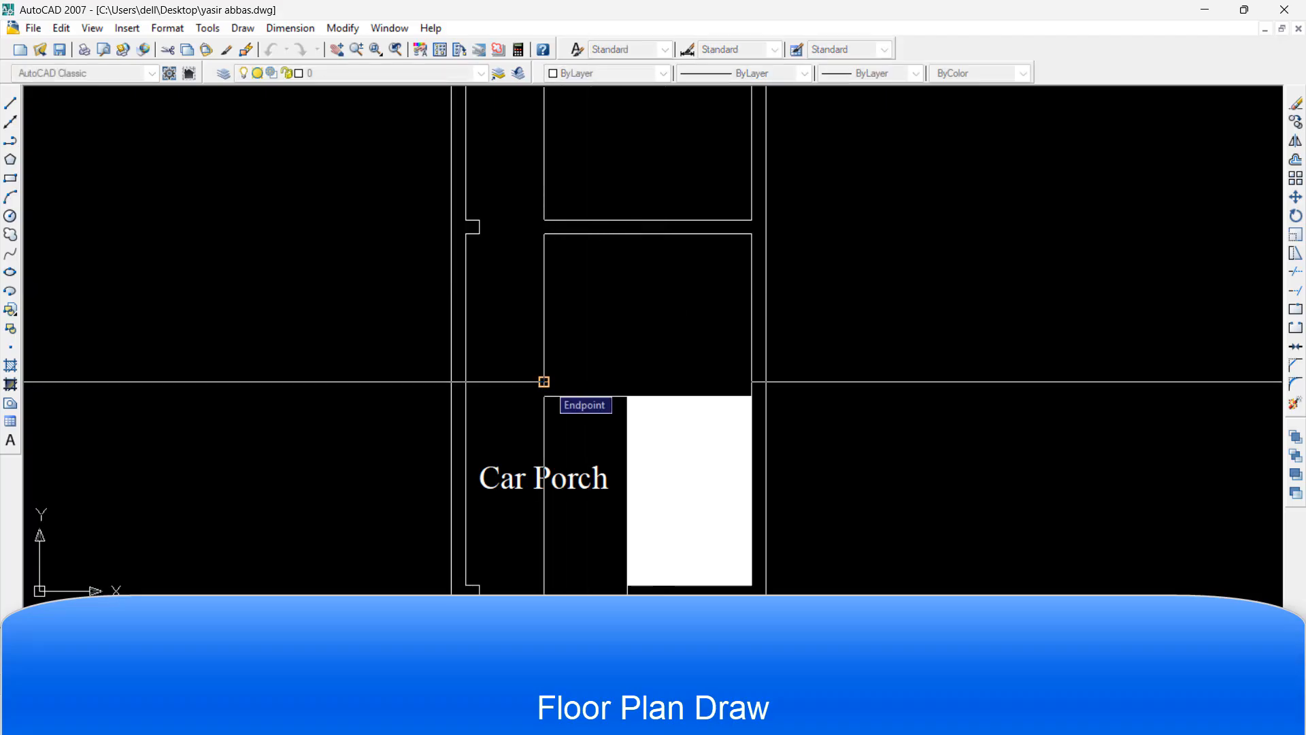
{"action": "left_click", "coordinate": [545, 381]}
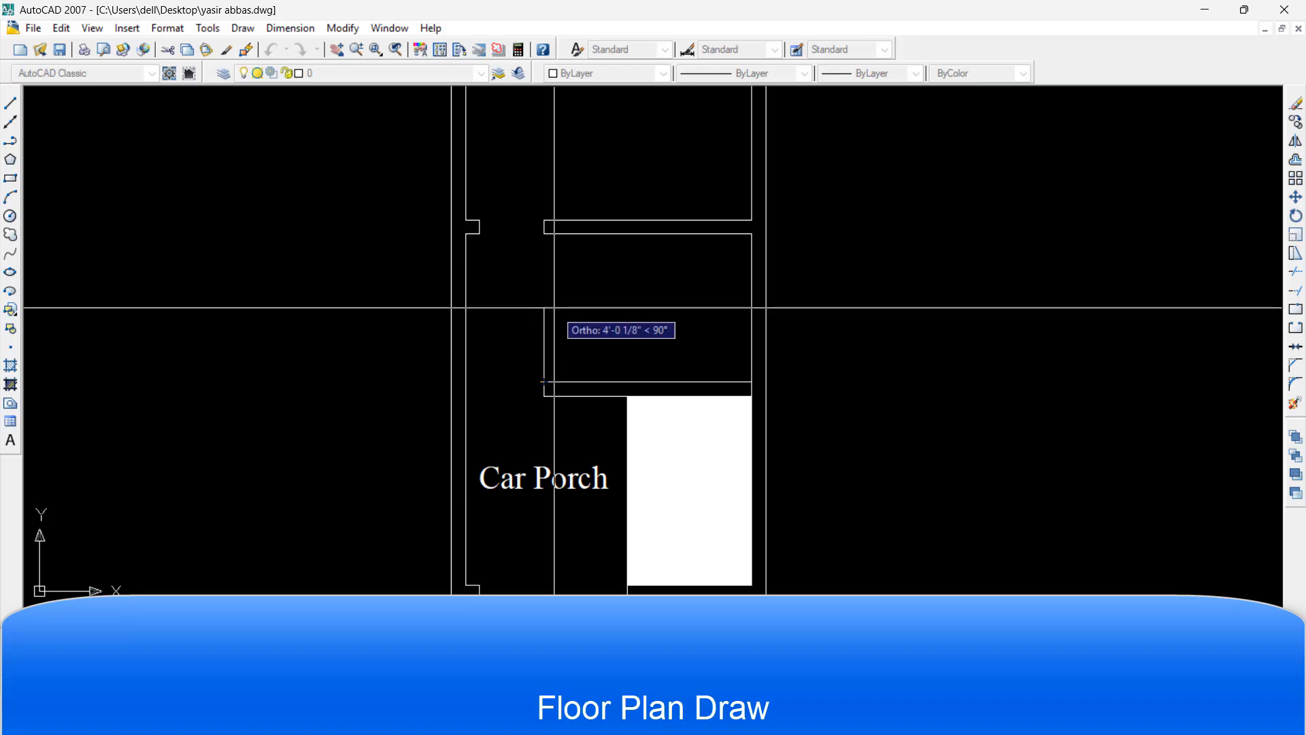
{"action": "left_click", "coordinate": [543, 233]}
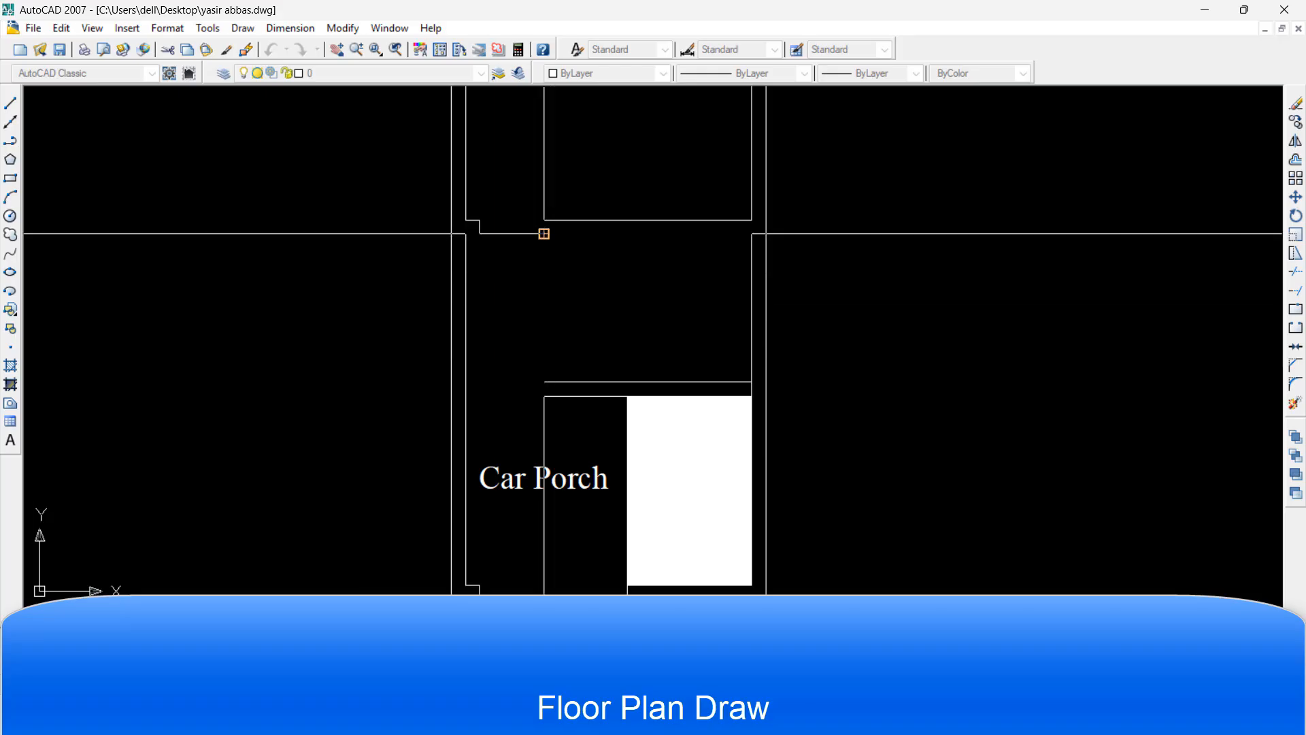
{"action": "key", "text": "Return"}
Offset the new vertical line by one wall thickness into the room
{"action": "type", "text": "o"}
{"action": "key", "text": "Return"}
{"action": "key", "text": "Return"}
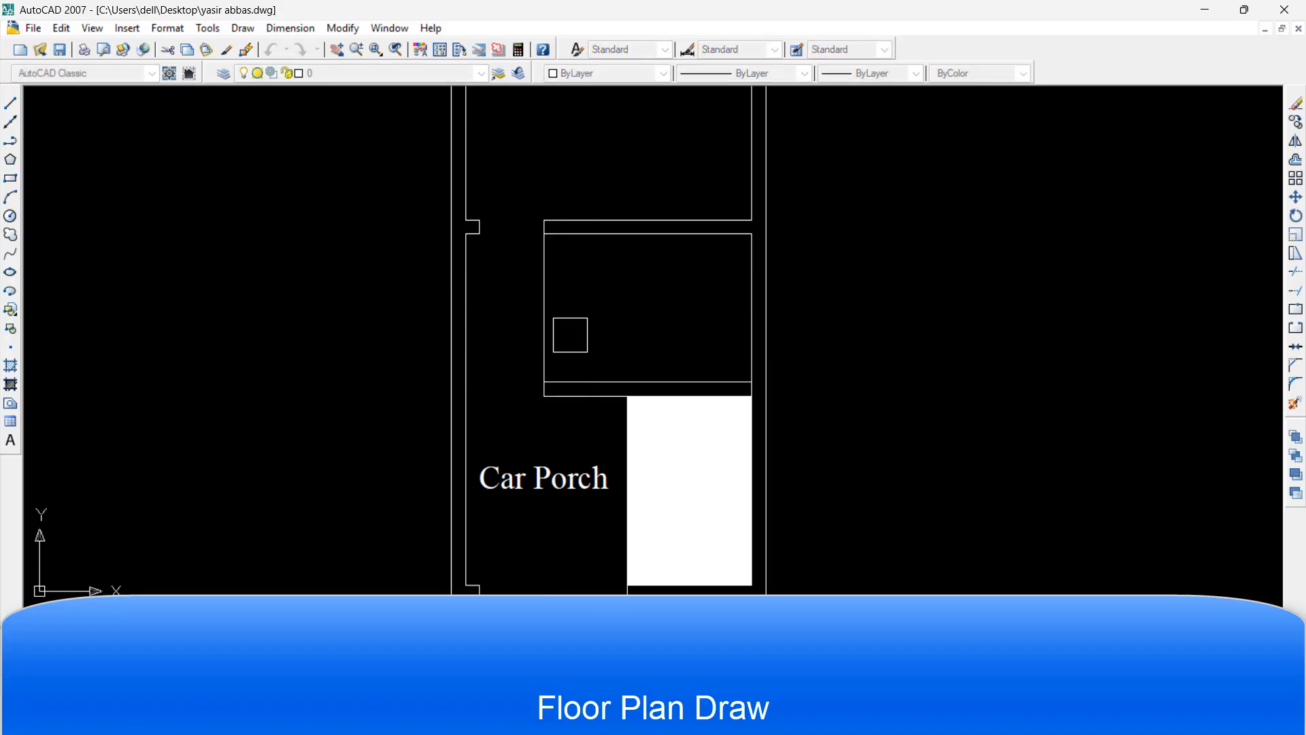
{"action": "left_click", "coordinate": [557, 334]}
{"action": "left_click", "coordinate": [575, 320]}
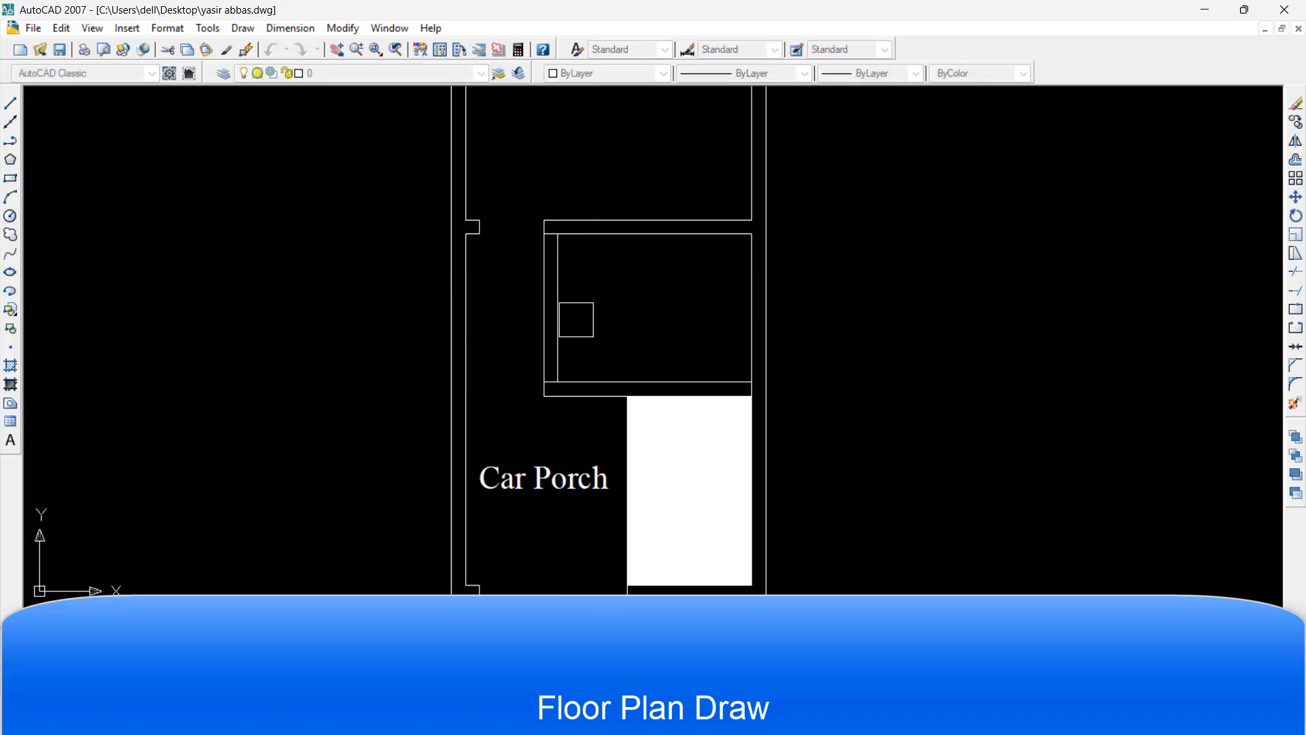
Offset the inner vertical line once more into the room and erase the original line at the partition ends
{"action": "key", "text": "Return"}
{"action": "type", "text": "tr"}
{"action": "key", "text": "Return"}
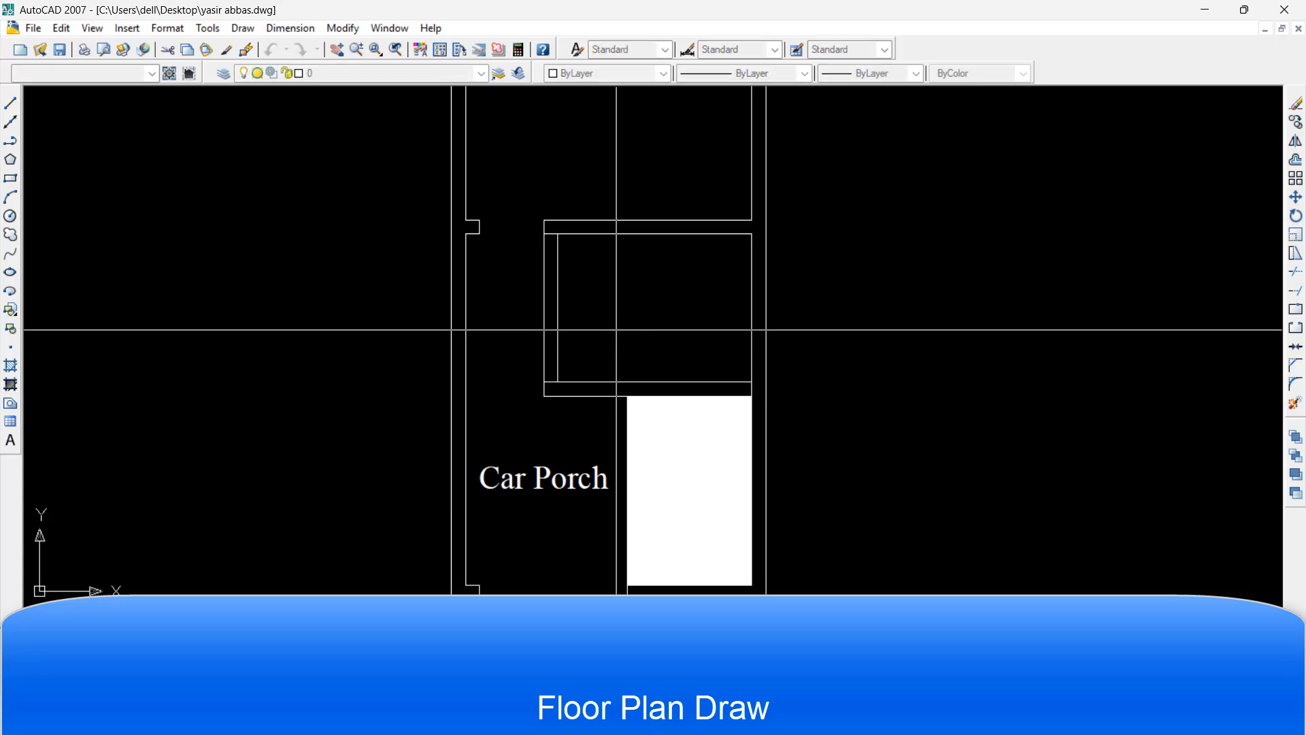
{"action": "left_click", "coordinate": [568, 334]}
{"action": "left_click", "coordinate": [643, 333]}
{"action": "key", "text": "Return"}
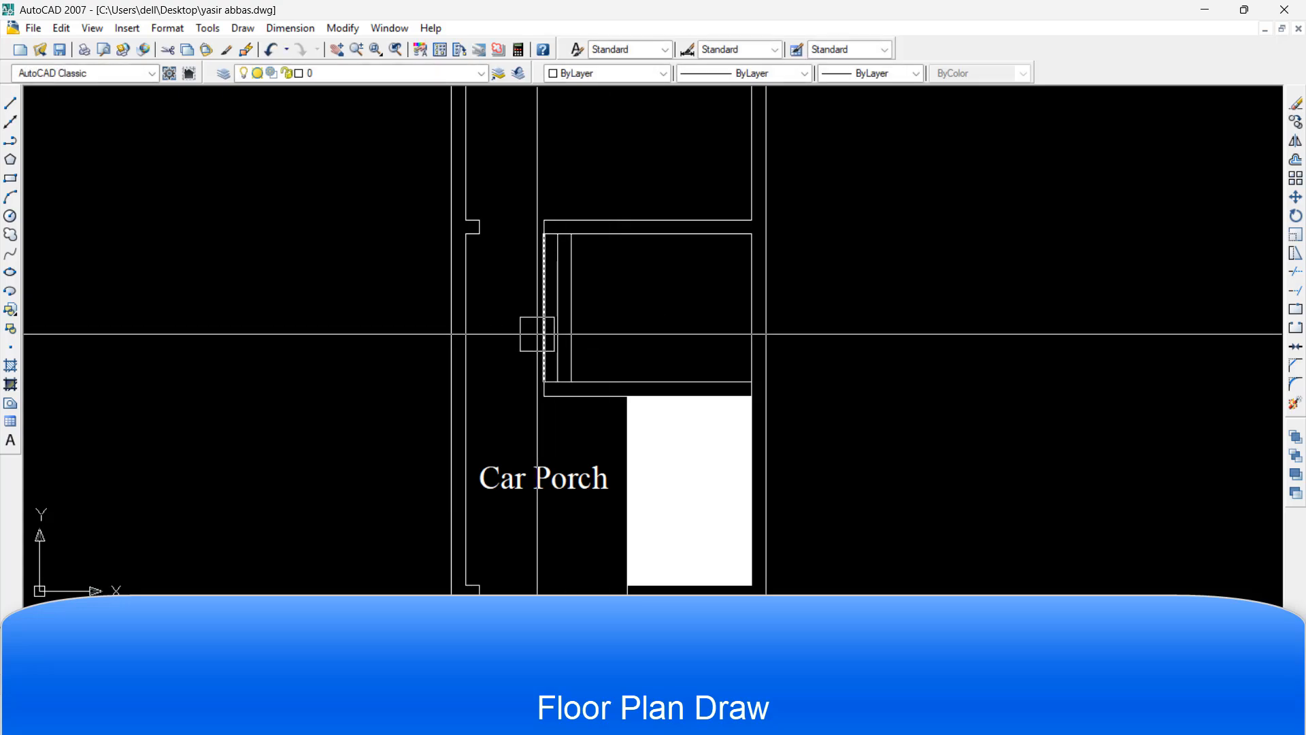
{"action": "left_click", "coordinate": [537, 334]}
{"action": "key", "text": "Delete"}
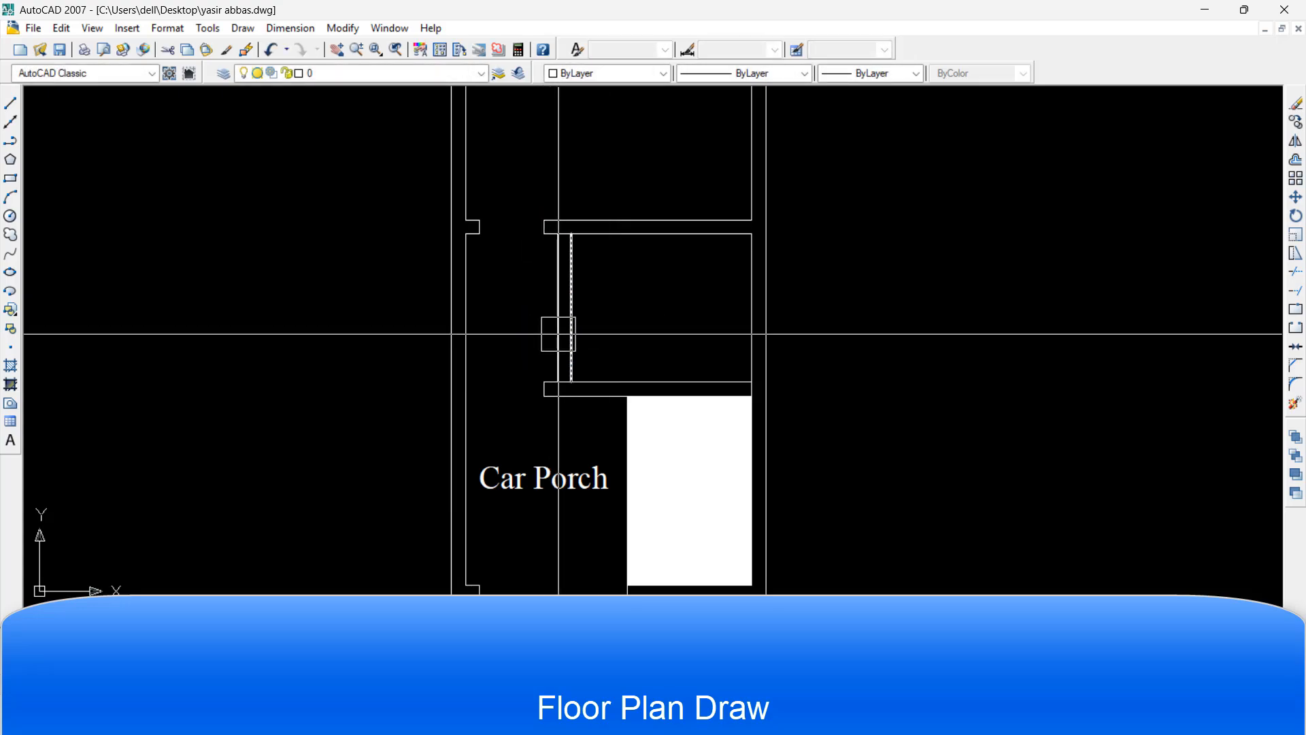
Trim the partition edges between the new wall's two lines at both its upper and lower junctions
{"action": "scroll", "coordinate": [571, 221], "scroll_direction": "up", "scroll_amount": 5}
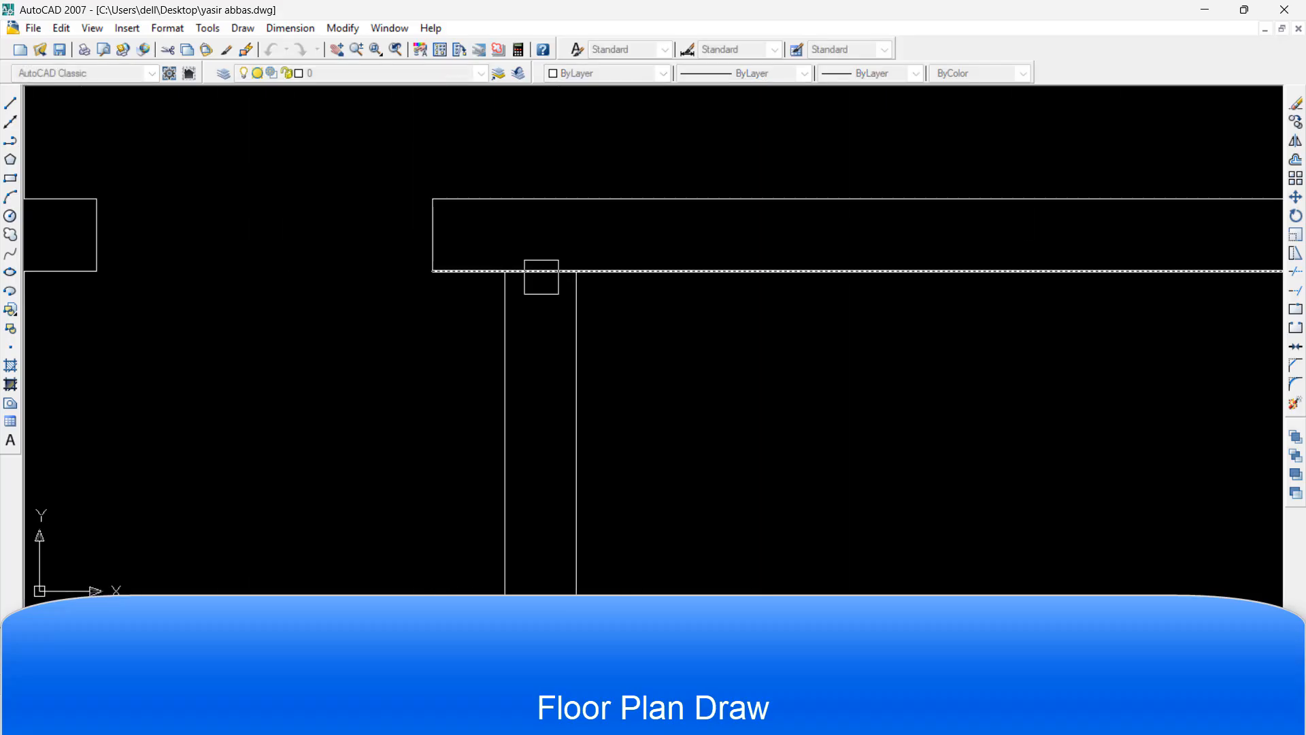
{"action": "scroll", "coordinate": [542, 277], "scroll_direction": "down", "scroll_amount": 4}
{"action": "scroll", "coordinate": [538, 531], "scroll_direction": "up", "scroll_amount": 5}
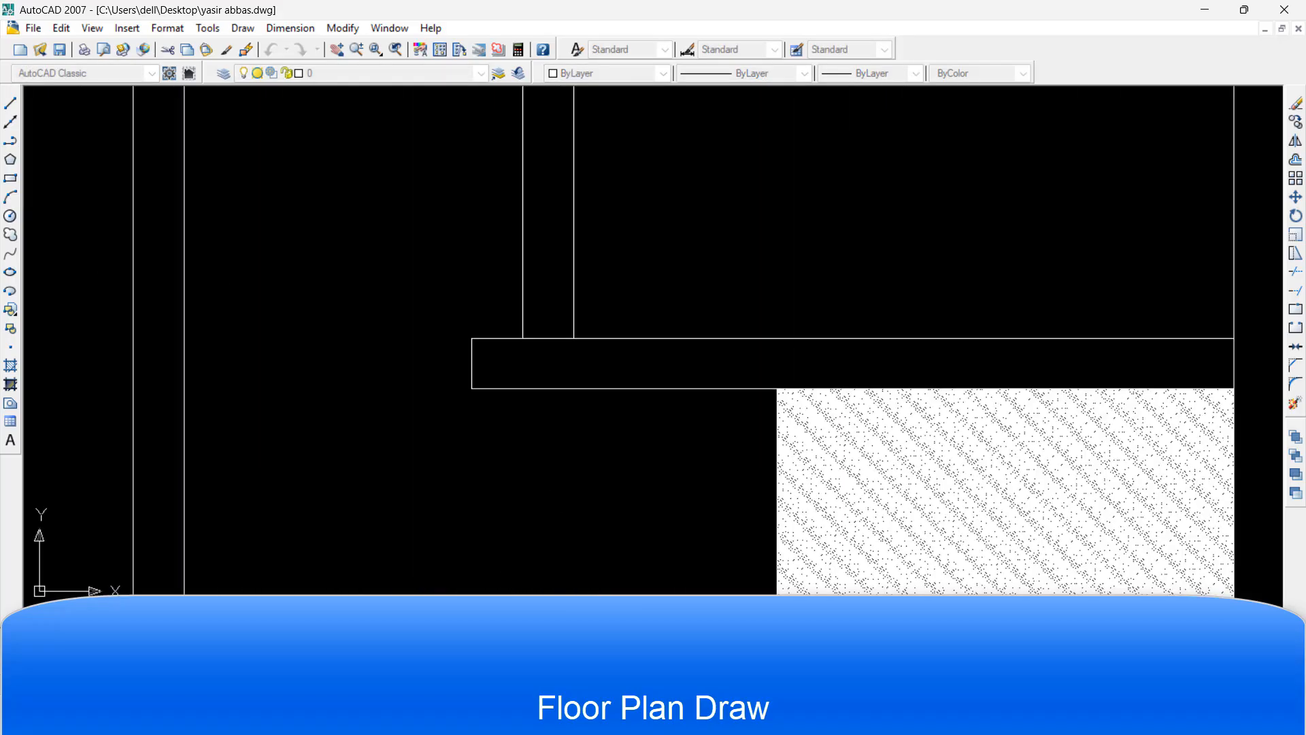
{"action": "scroll", "coordinate": [549, 341], "scroll_direction": "down", "scroll_amount": 6}
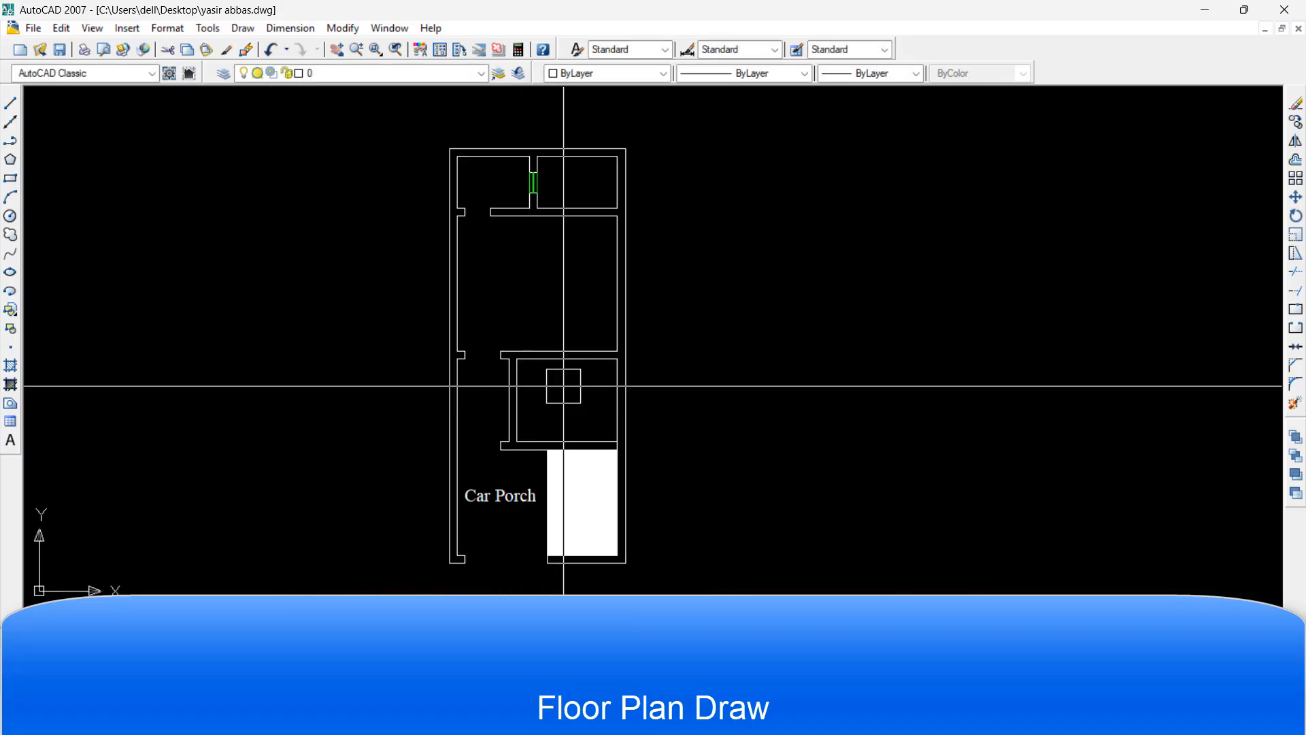
Draw a short line across the top of the new wall where it meets the upper partition
{"action": "scroll", "coordinate": [534, 336], "scroll_direction": "up", "scroll_amount": 4}
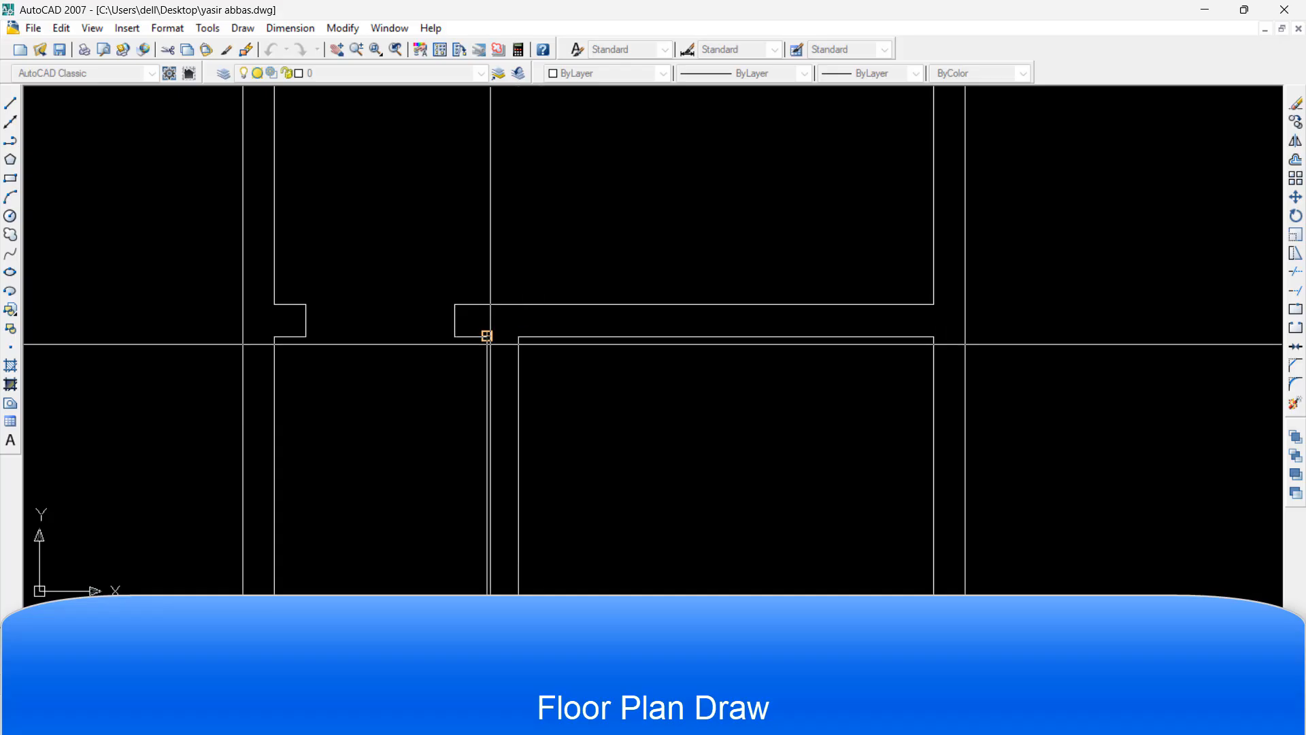
{"action": "left_click", "coordinate": [518, 336]}
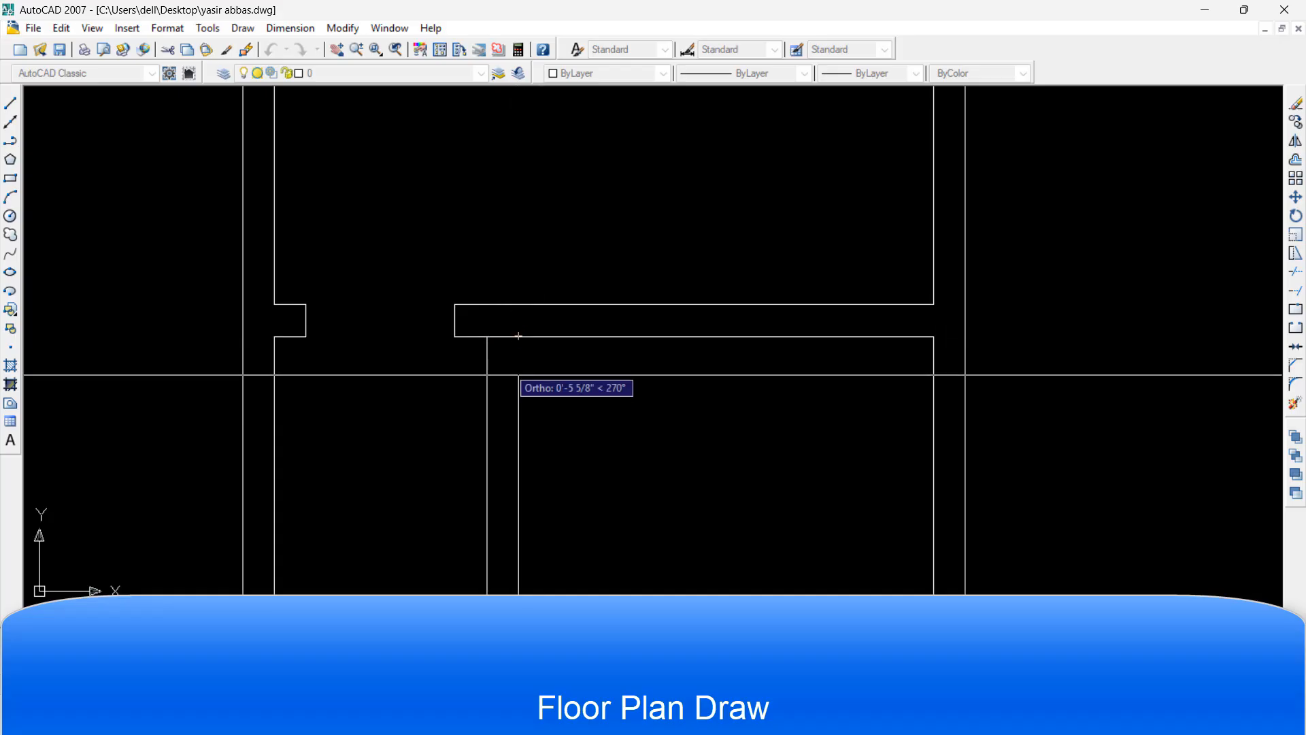
{"action": "key", "text": "Escape"}
Offset the short cross line down by one wall thickness as a door jamb and erase the original at the junction
{"action": "scroll", "coordinate": [502, 376], "scroll_direction": "up", "scroll_amount": 3}
{"action": "type", "text": "tr"}
{"action": "key", "text": "Return"}
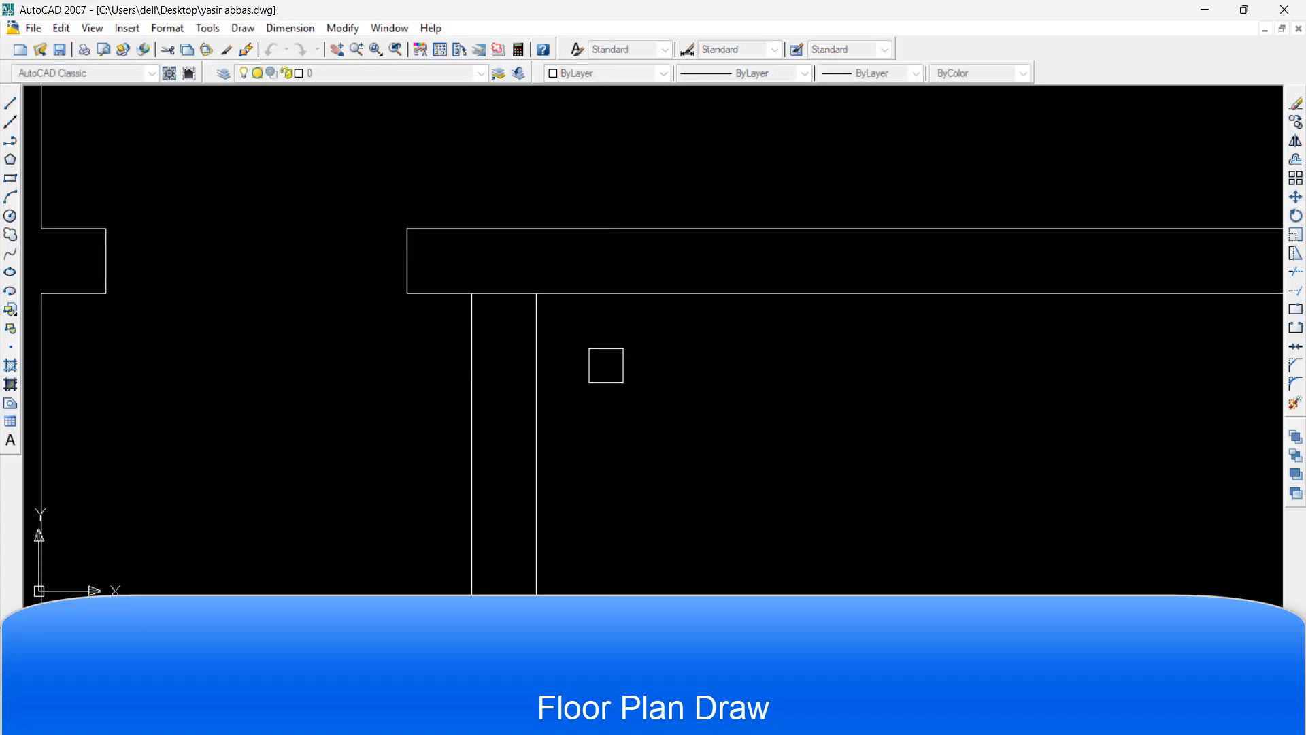
{"action": "left_click", "coordinate": [504, 300]}
{"action": "left_click", "coordinate": [510, 355]}
{"action": "key", "text": "Escape"}
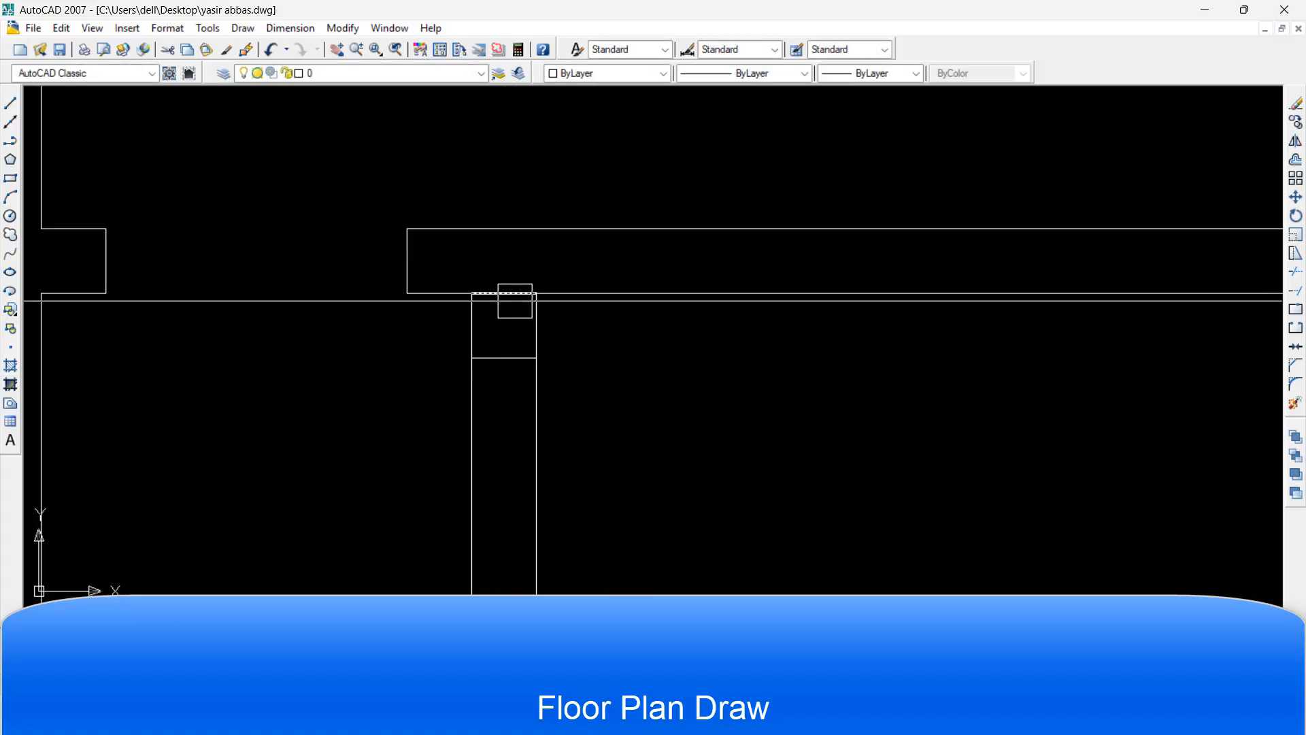
{"action": "left_click", "coordinate": [513, 301]}
{"action": "key", "text": "Delete"}
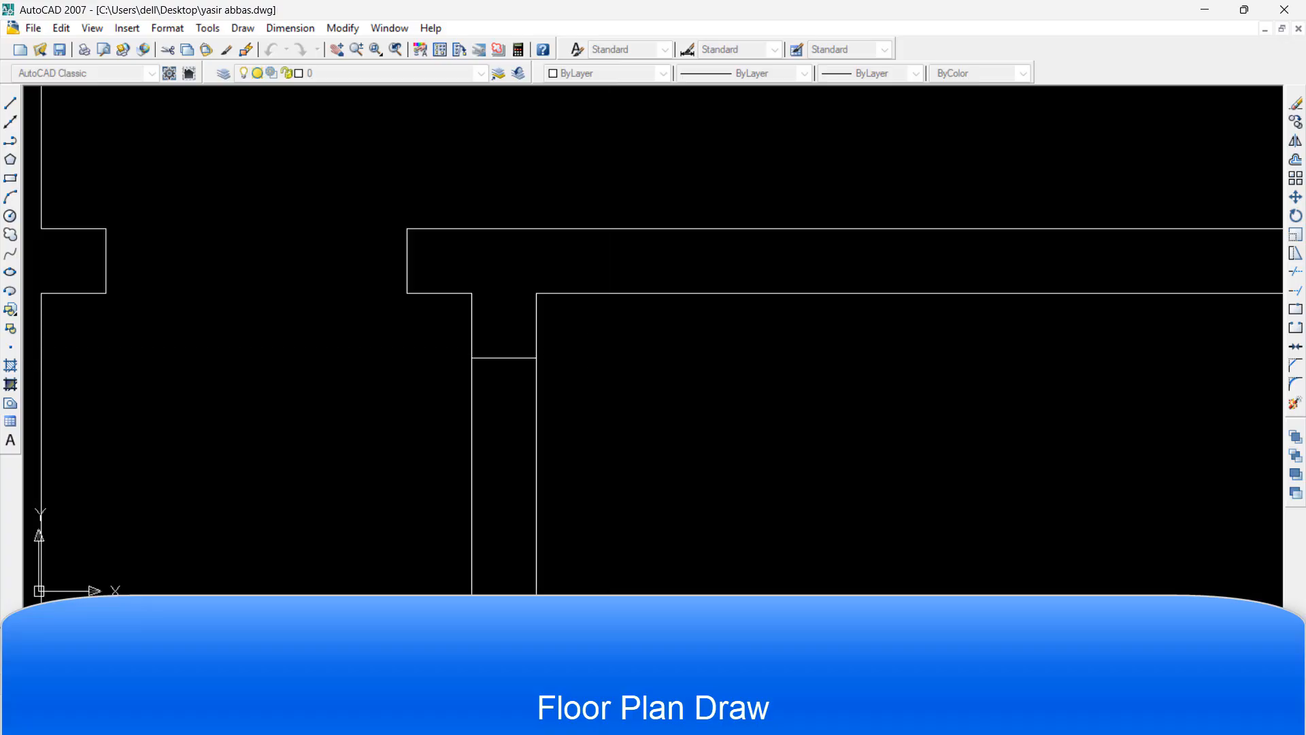
Add a second jamb line below the first and trim the wall between them to open a doorway
{"action": "scroll", "coordinate": [460, 353], "scroll_direction": "down", "scroll_amount": 3}
{"action": "scroll", "coordinate": [469, 408], "scroll_direction": "up", "scroll_amount": 1}
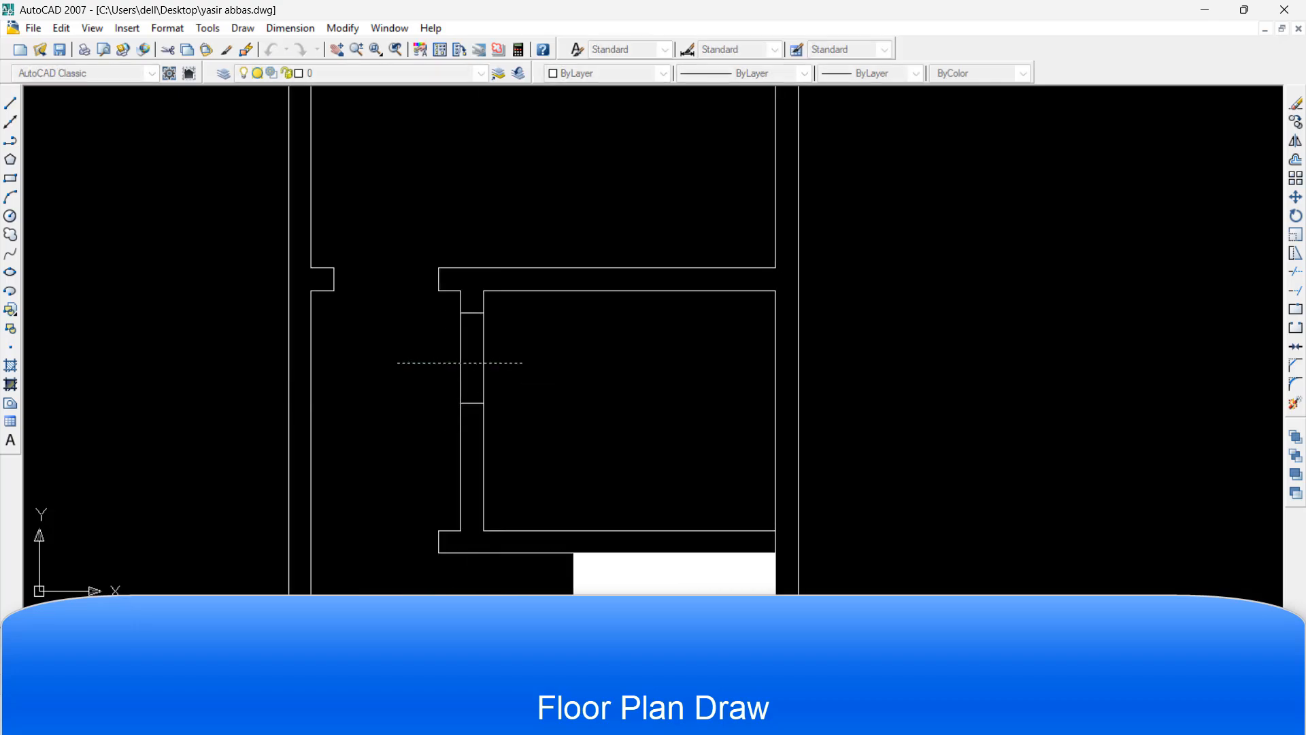
{"action": "scroll", "coordinate": [510, 353], "scroll_direction": "down", "scroll_amount": 2}
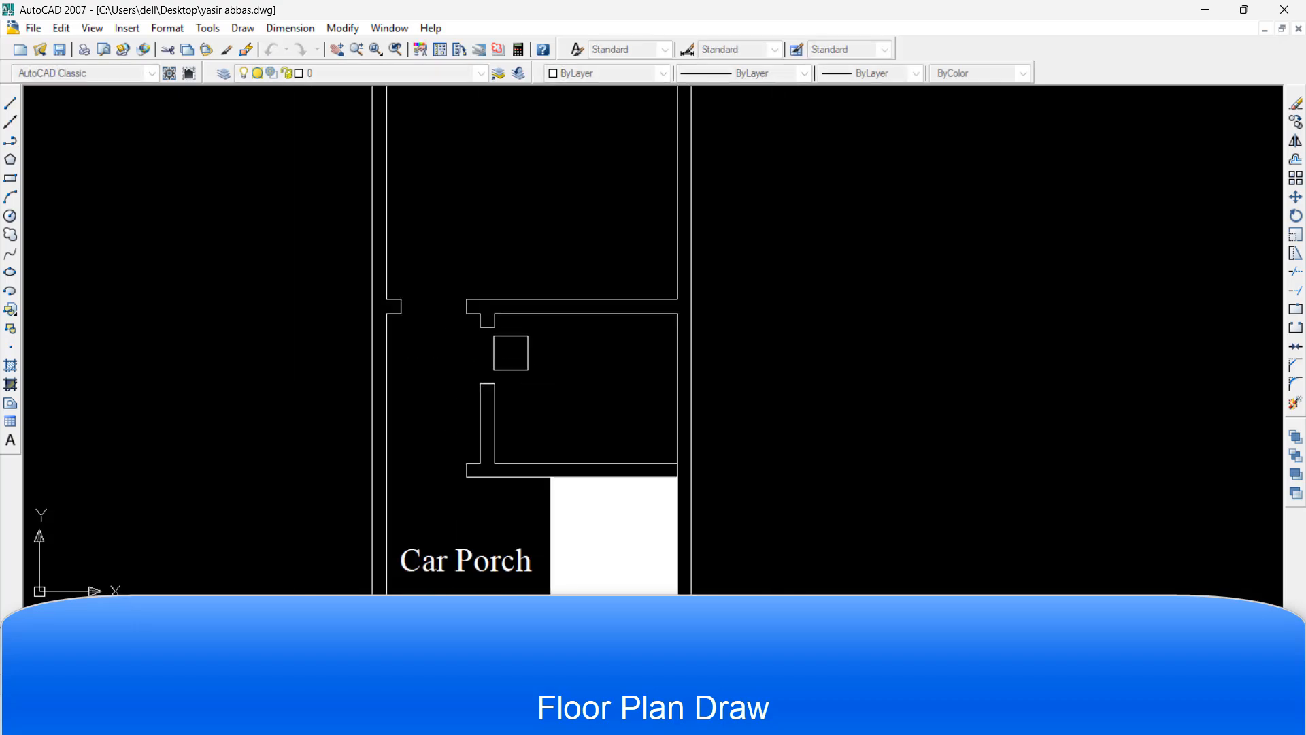
Copy the "Car Porch" label straight up to the level of the enclosed room above the hatched area
{"action": "scroll", "coordinate": [510, 358], "scroll_direction": "up", "scroll_amount": 3}
{"action": "mouse_move", "coordinate": [513, 368]}
{"action": "middle_mouse_down"}
{"action": "mouse_move", "coordinate": [573, 390]}
{"action": "mouse_move", "coordinate": [574, 289]}
{"action": "middle_mouse_up"}
{"action": "scroll", "coordinate": [574, 293], "scroll_direction": "down", "scroll_amount": 1}
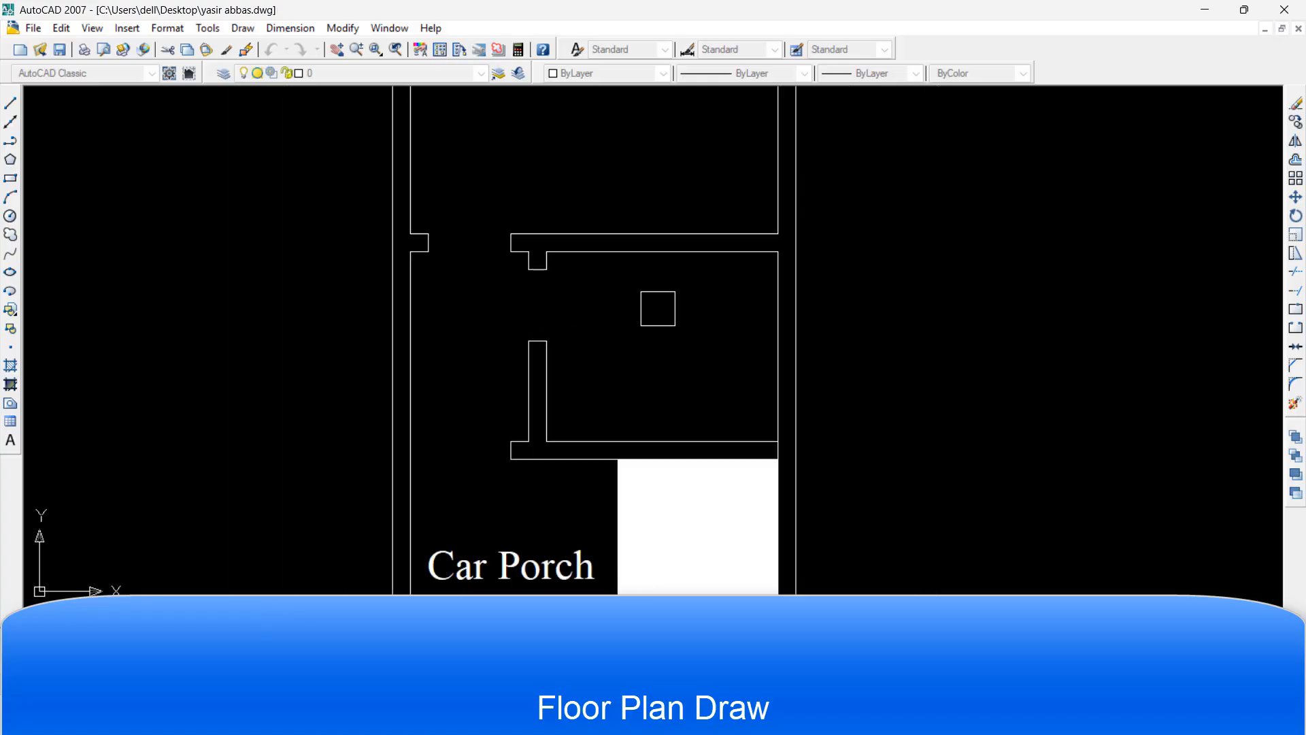
{"action": "middle_click_drag", "start_coordinate": [653, 303], "coordinate": [619, 342]}
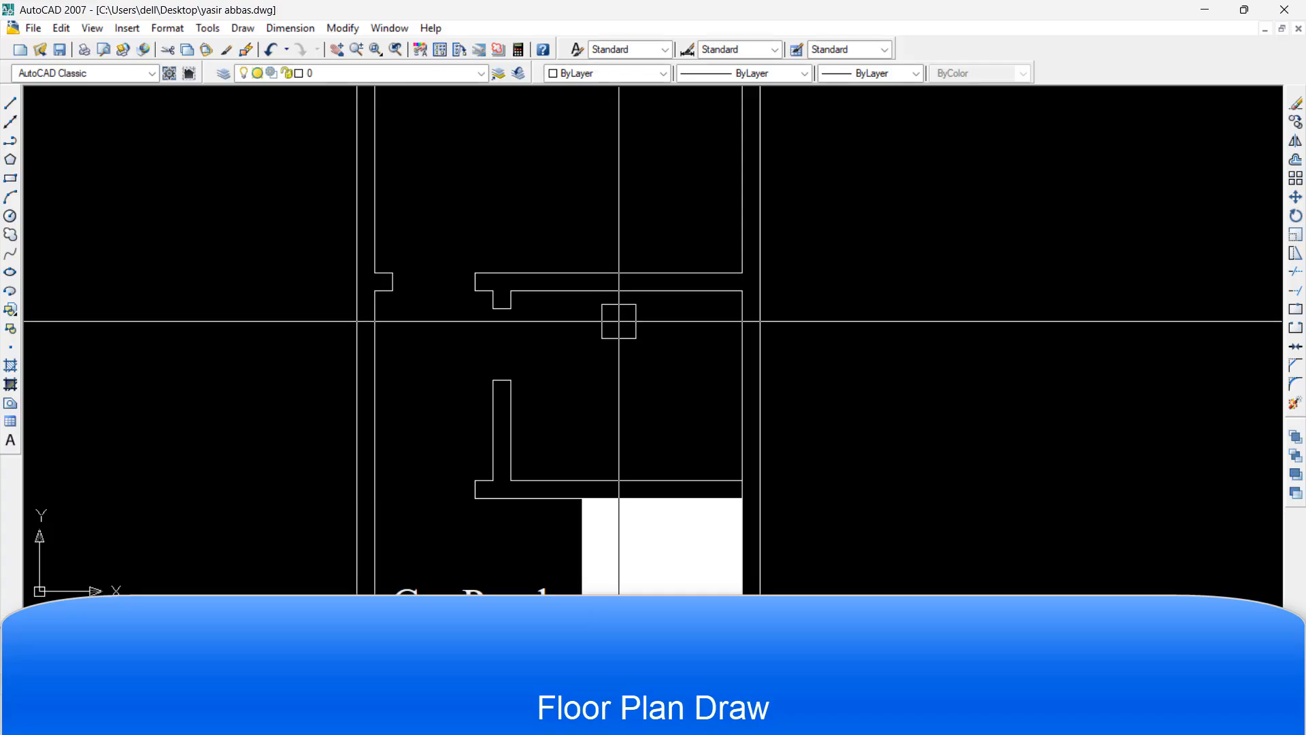
{"action": "scroll", "coordinate": [619, 321], "scroll_direction": "down", "scroll_amount": 1}
{"action": "type", "text": "co"}
{"action": "key", "text": "Return"}
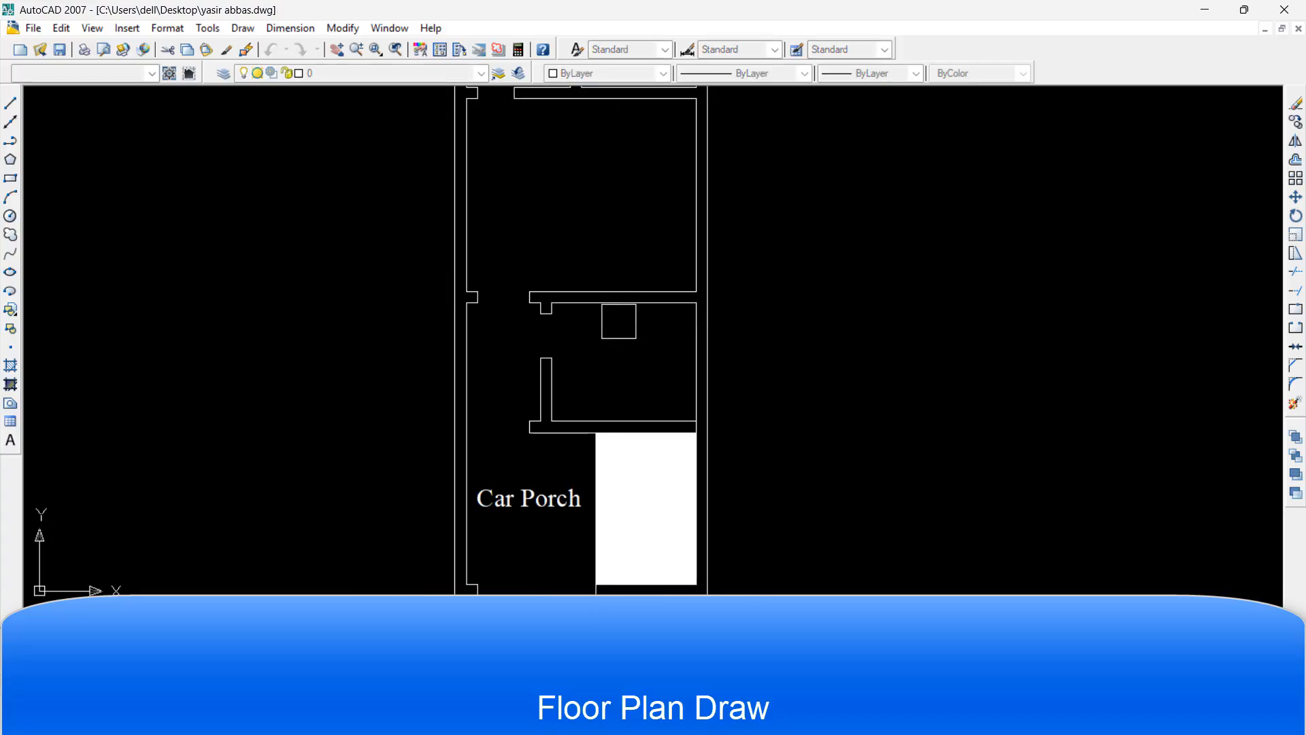
{"action": "left_click", "coordinate": [548, 487]}
{"action": "key", "text": "Return"}
{"action": "left_click", "coordinate": [542, 490]}
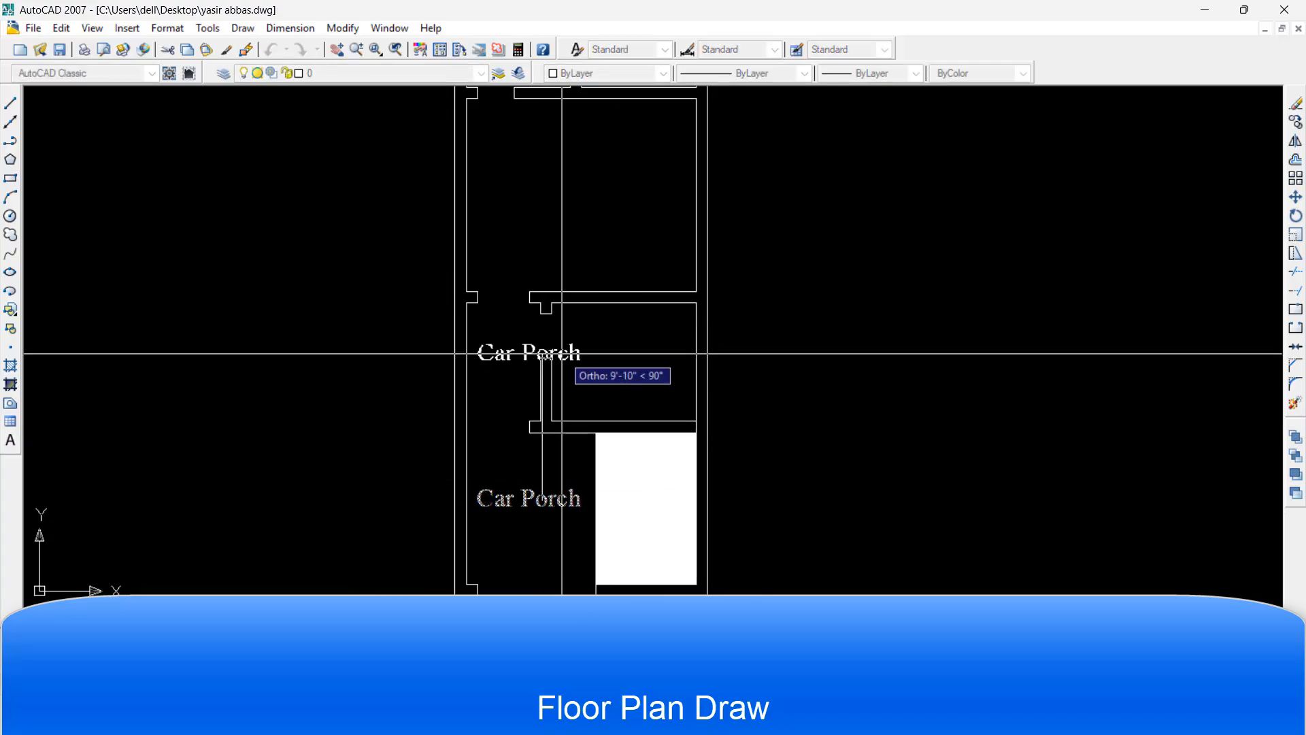
{"action": "left_click", "coordinate": [559, 356]}
{"action": "key", "text": "Return"}
Move the copied "Car Porch" label right into the middle of the enclosed room above the hatched area
{"action": "type", "text": "m"}
{"action": "key", "text": "Return"}
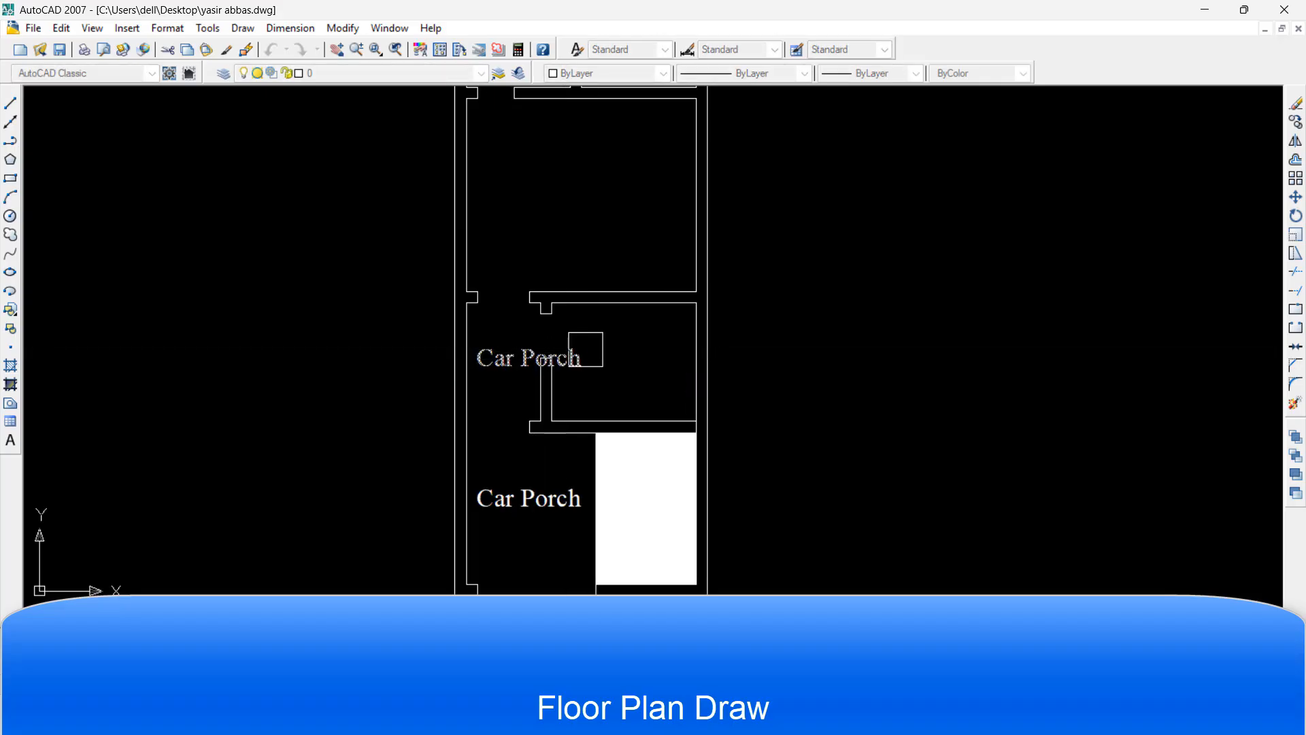
{"action": "left_click", "coordinate": [584, 349]}
{"action": "key", "text": "Return"}
{"action": "left_click", "coordinate": [612, 367]}
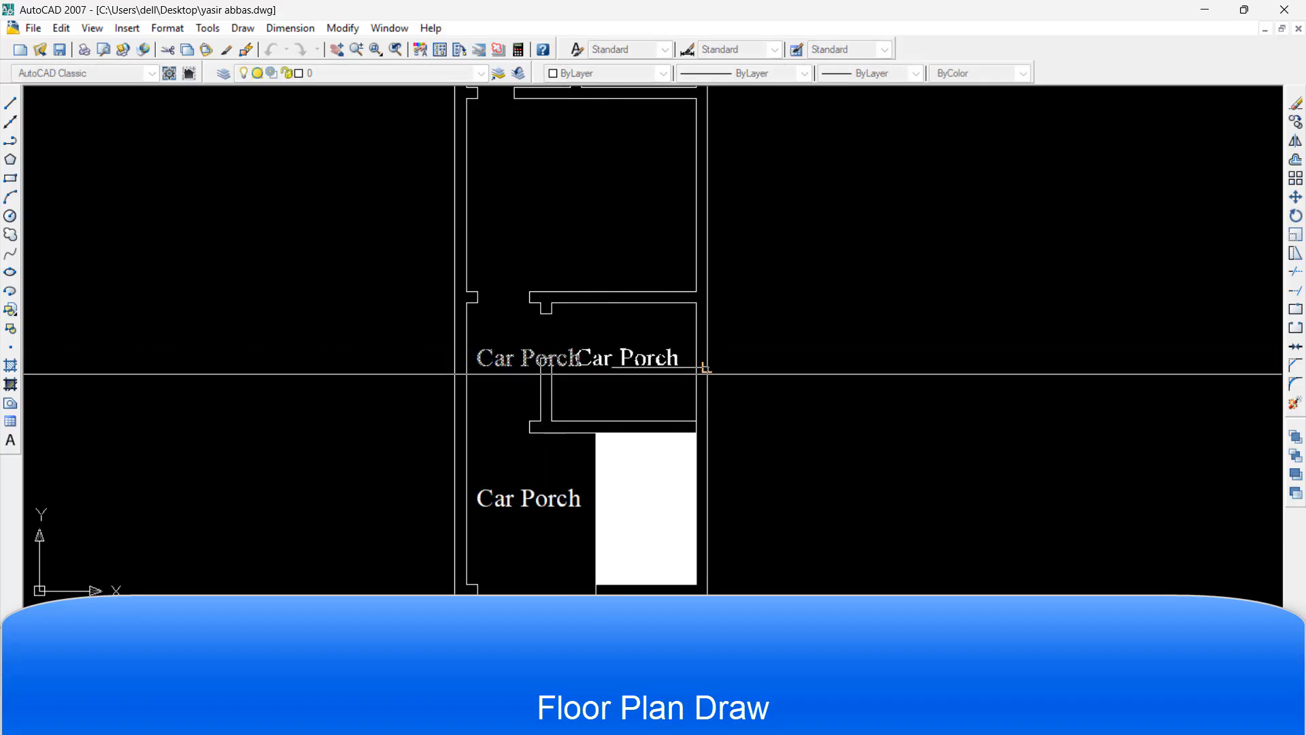
{"action": "left_click", "coordinate": [702, 372]}
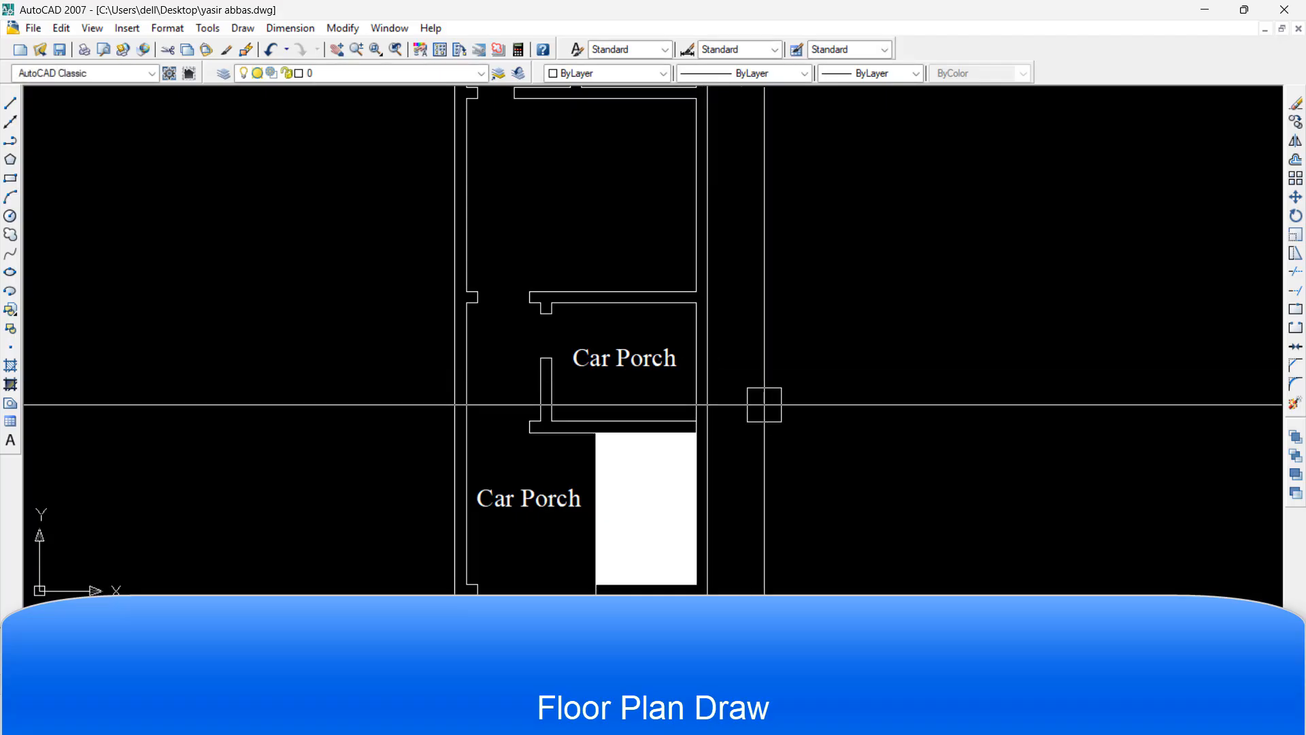
Change the copied label in the enclosed room to read "Kitchen"
{"action": "type", "text": "ed"}
{"action": "key", "text": "Return"}
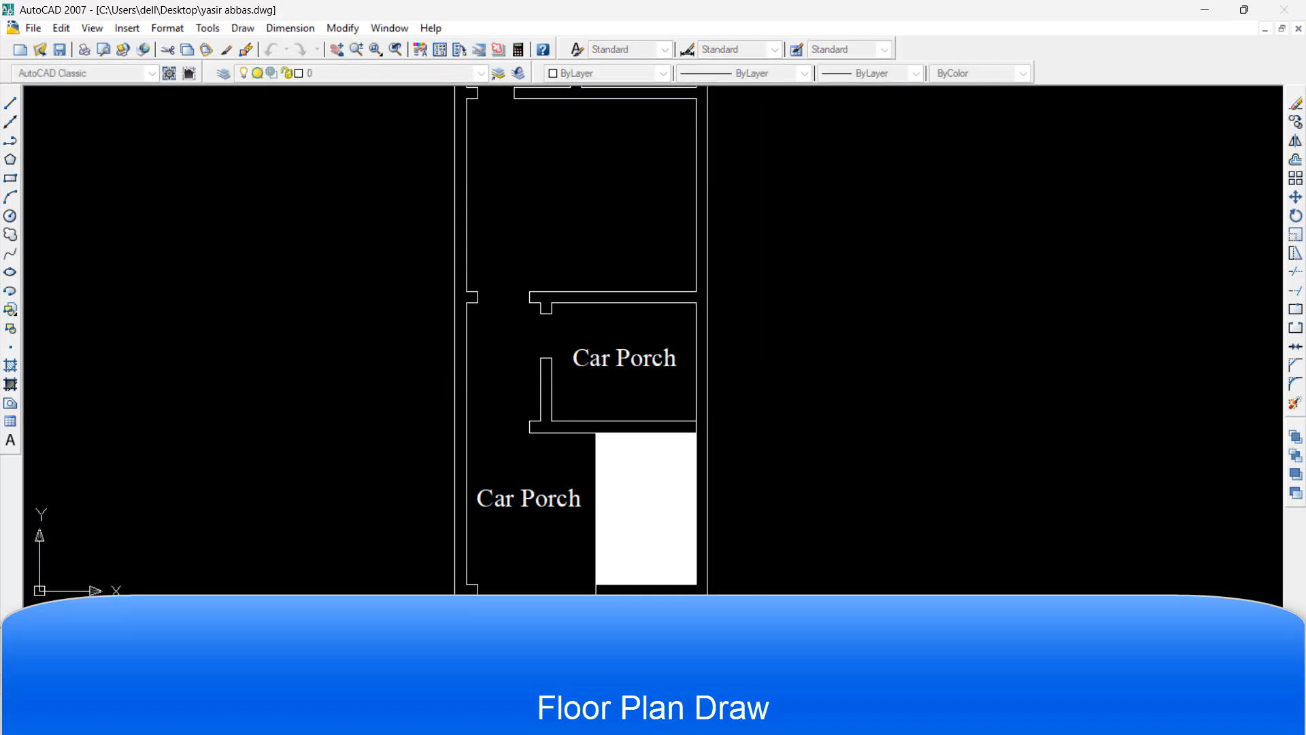
{"action": "left_click", "coordinate": [624, 359]}
{"action": "key", "text": "ctrl+a"}
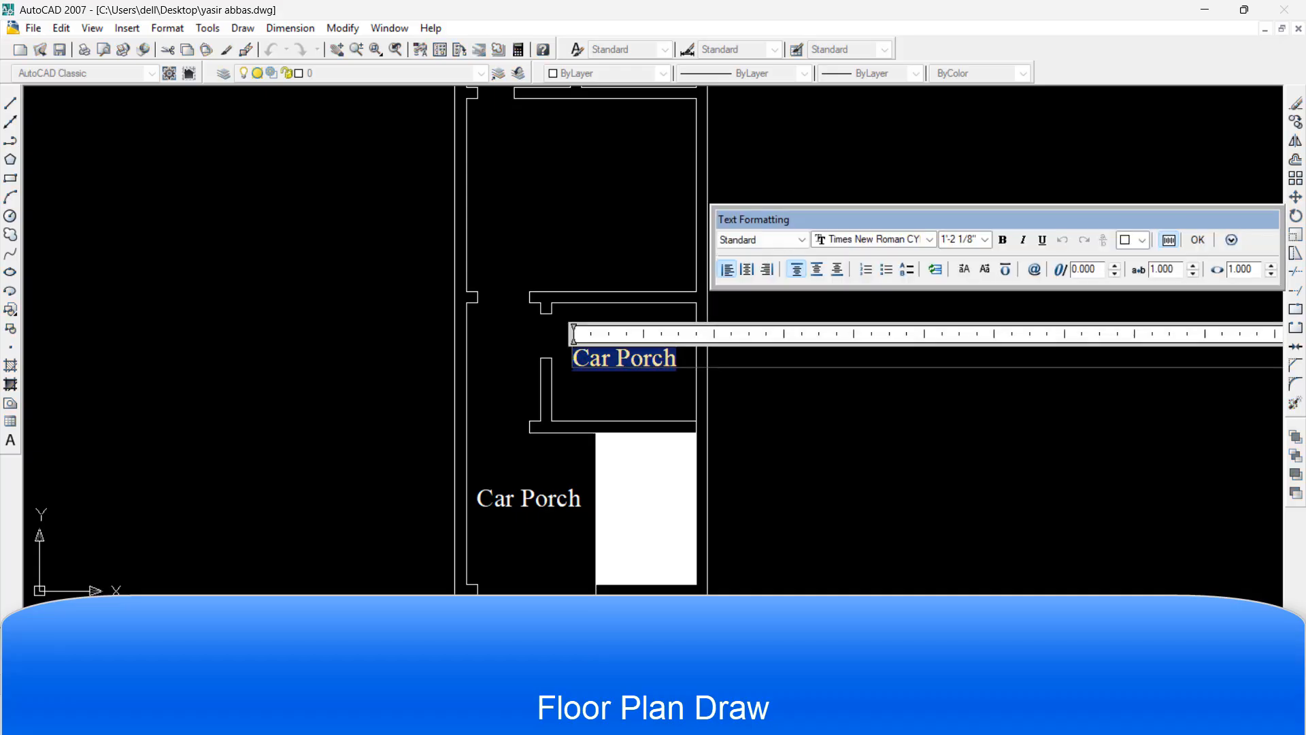
{"action": "key", "text": "Delete"}
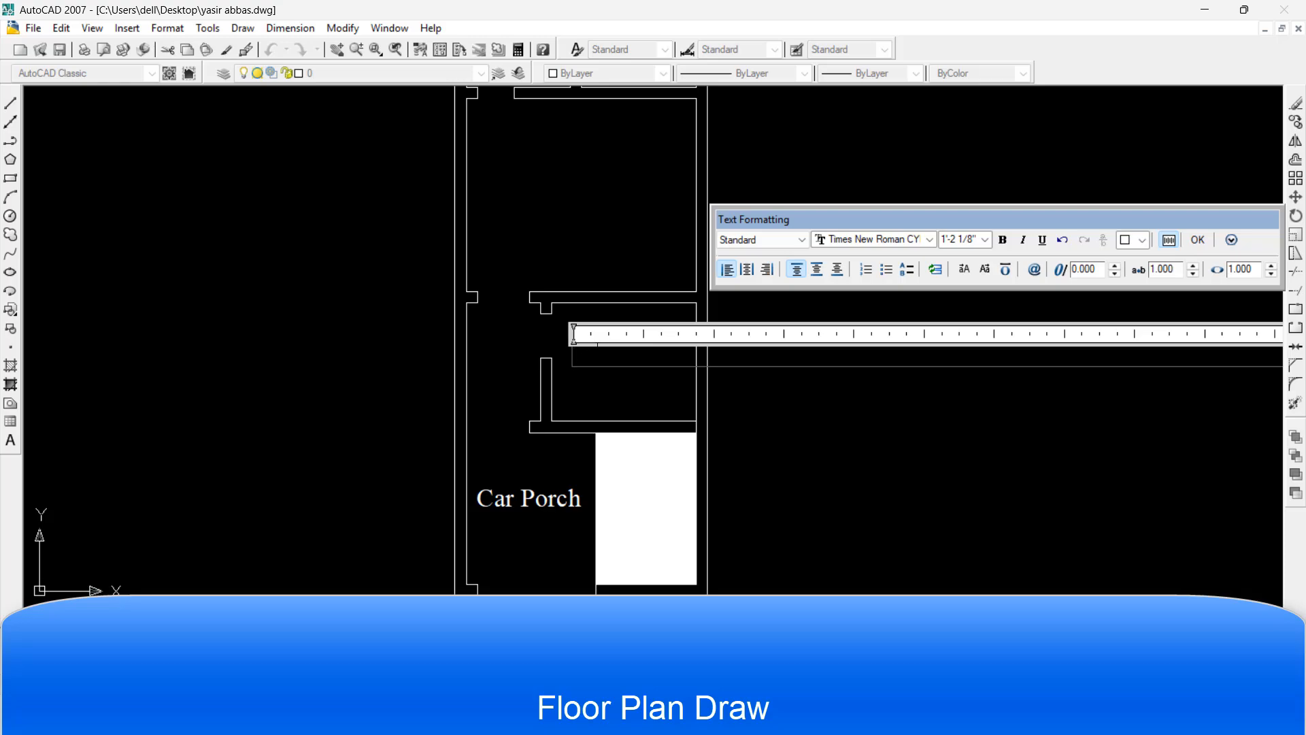
{"action": "type", "text": "Kitchen"}
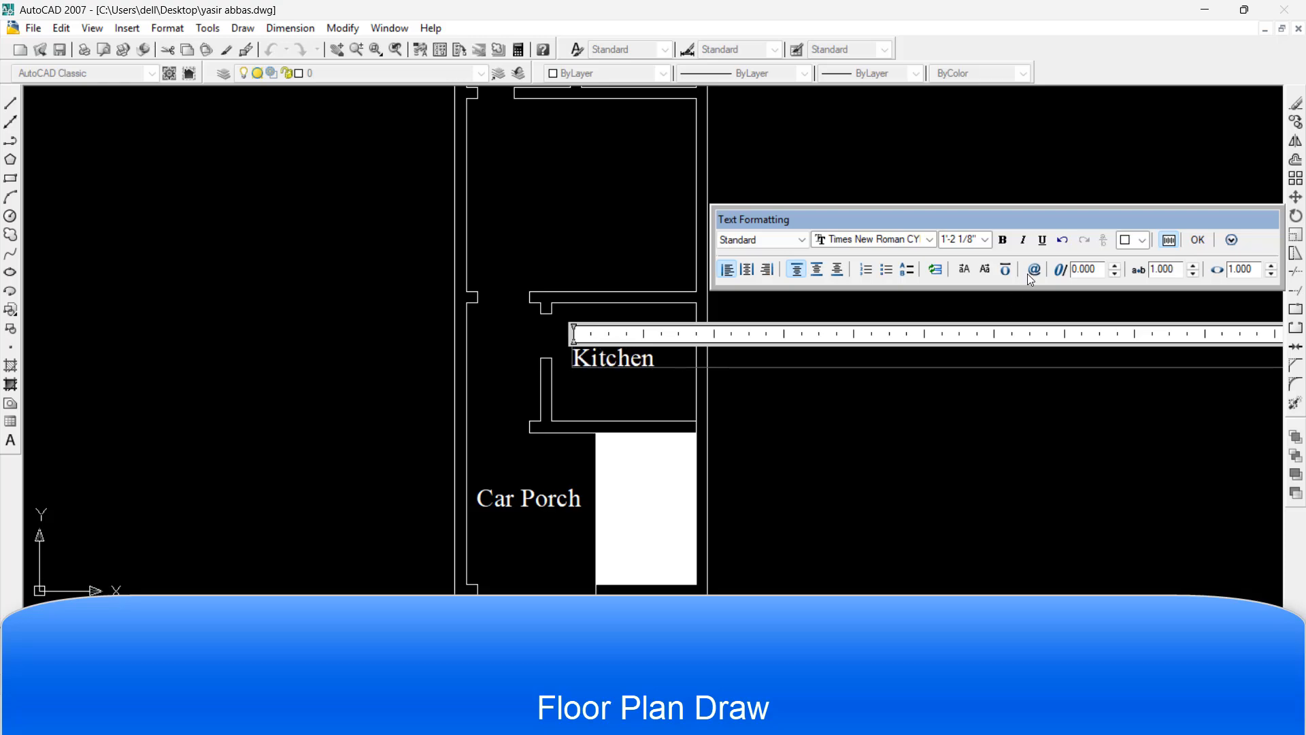
{"action": "left_click", "coordinate": [1205, 239]}
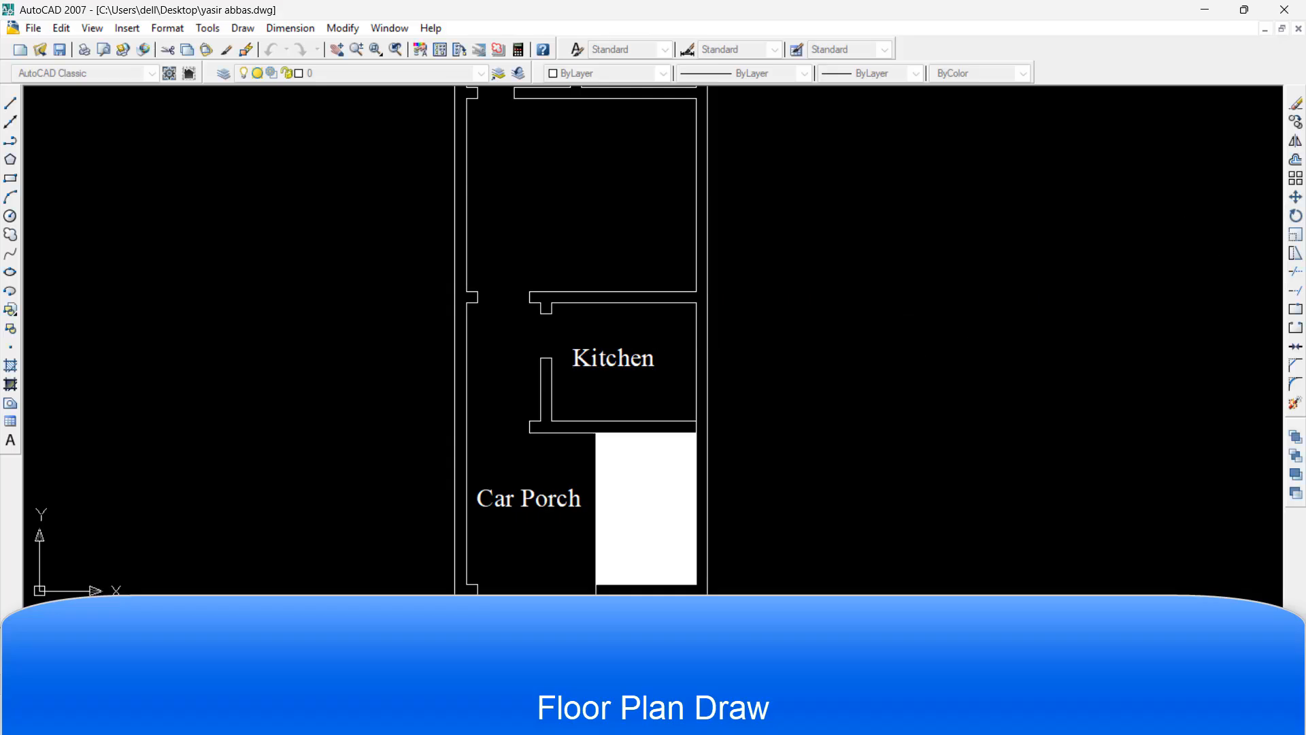
Try to label the large room above the kitchen with multiline text reading "T.V Lounge"
{"action": "middle_click_drag", "start_coordinate": [824, 364], "coordinate": [827, 491]}
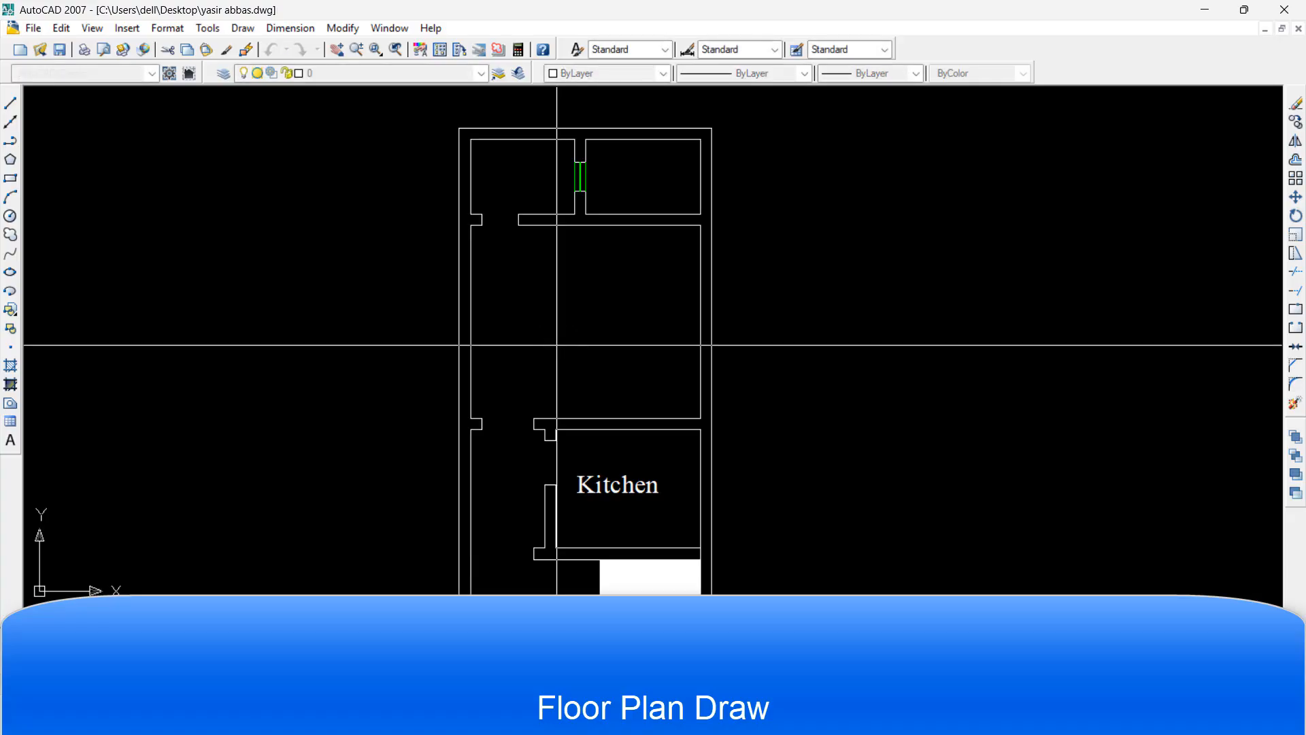
{"action": "left_click", "coordinate": [470, 226]}
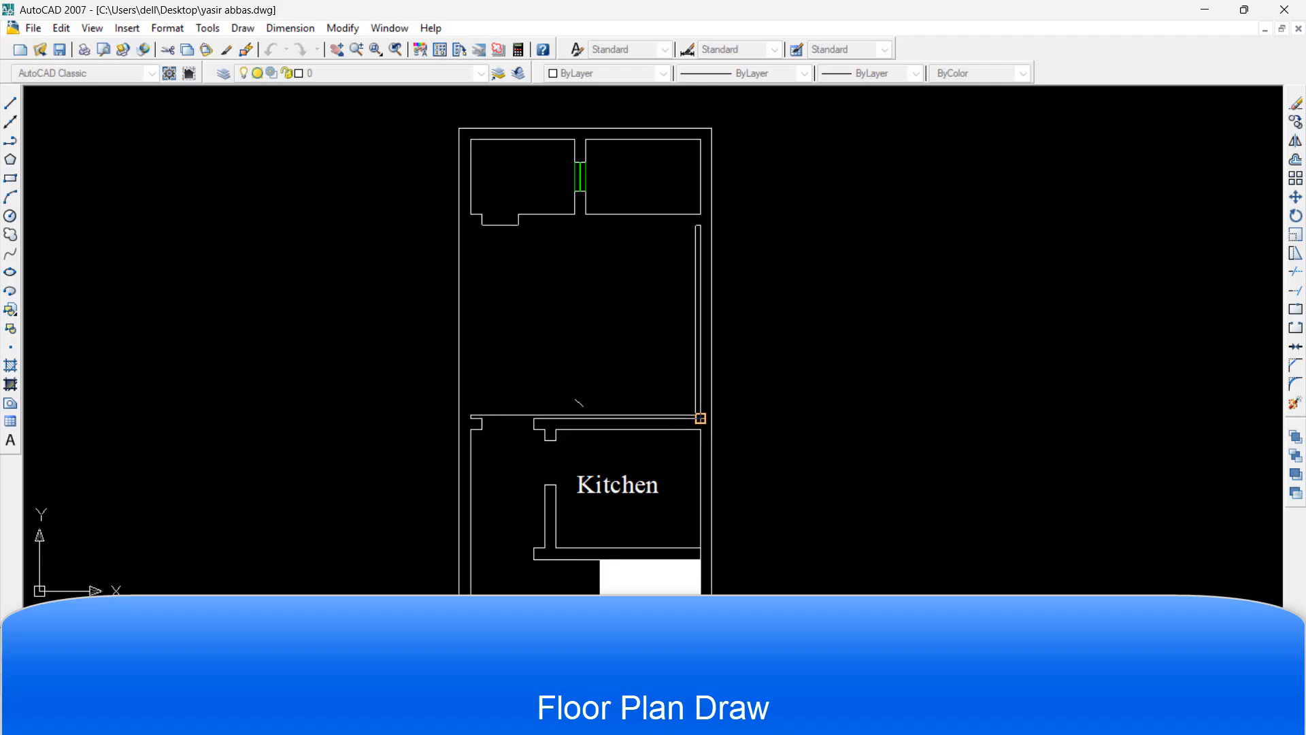
{"action": "left_click", "coordinate": [700, 418]}
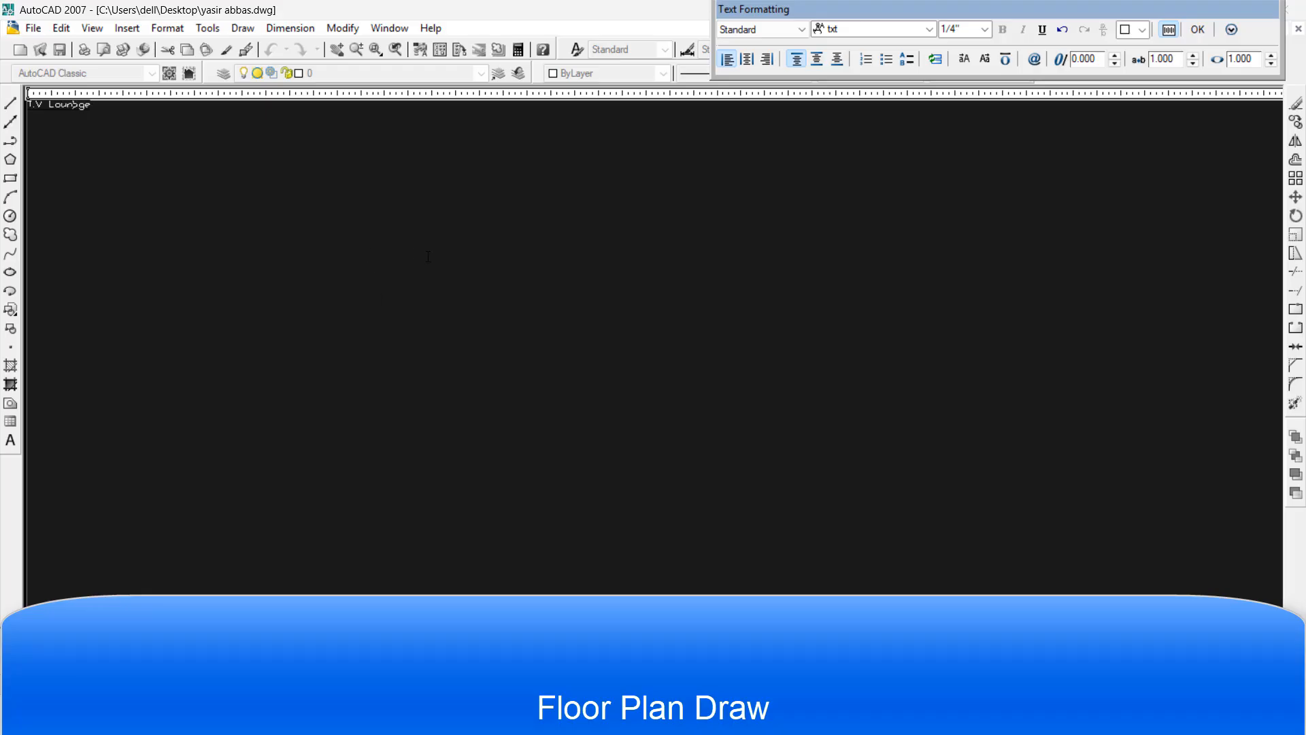
{"action": "left_click", "coordinate": [1192, 28]}
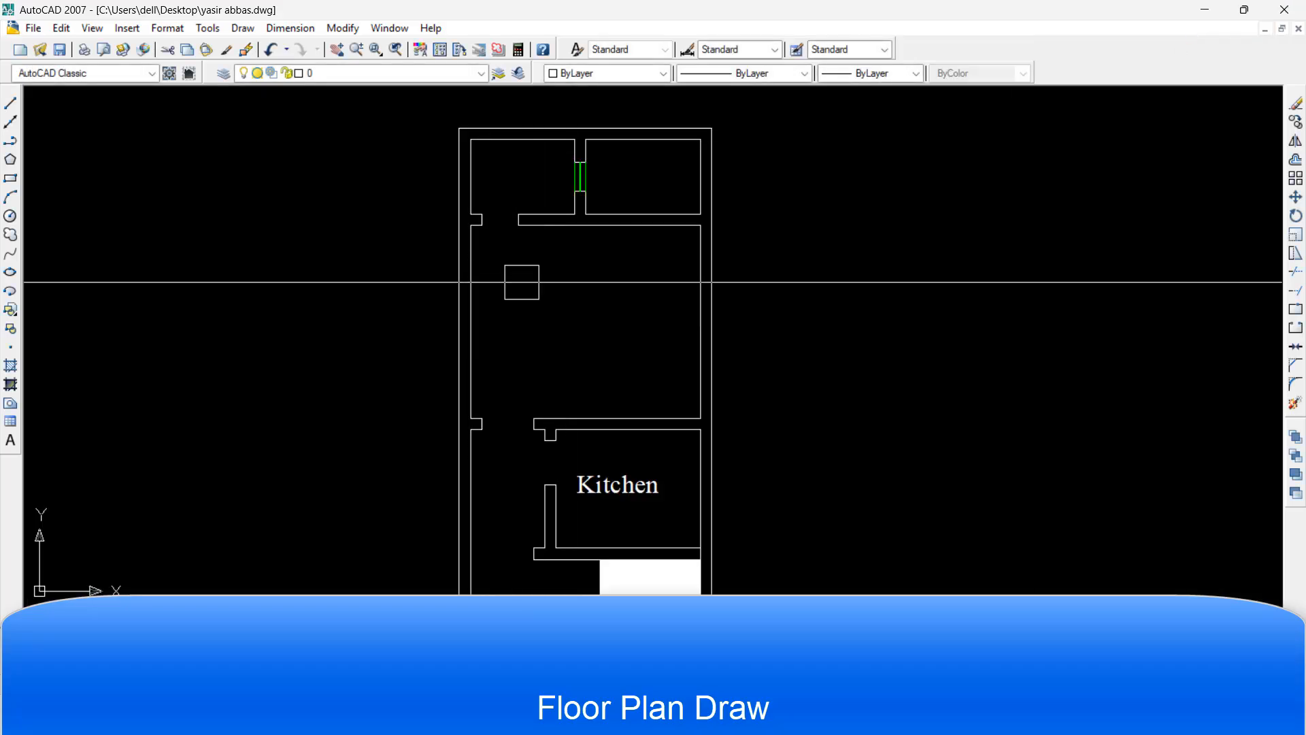
{"action": "scroll", "coordinate": [521, 282], "scroll_direction": "up", "scroll_amount": 7}
{"action": "scroll", "coordinate": [517, 278], "scroll_direction": "down", "scroll_amount": 8}
{"action": "mouse_move", "coordinate": [514, 274]}
{"action": "middle_mouse_down"}
{"action": "mouse_move", "coordinate": [511, 317]}
{"action": "mouse_move", "coordinate": [456, 337]}
{"action": "middle_mouse_up"}
{"action": "left_click", "coordinate": [519, 294]}
{"action": "left_click", "coordinate": [453, 364]}
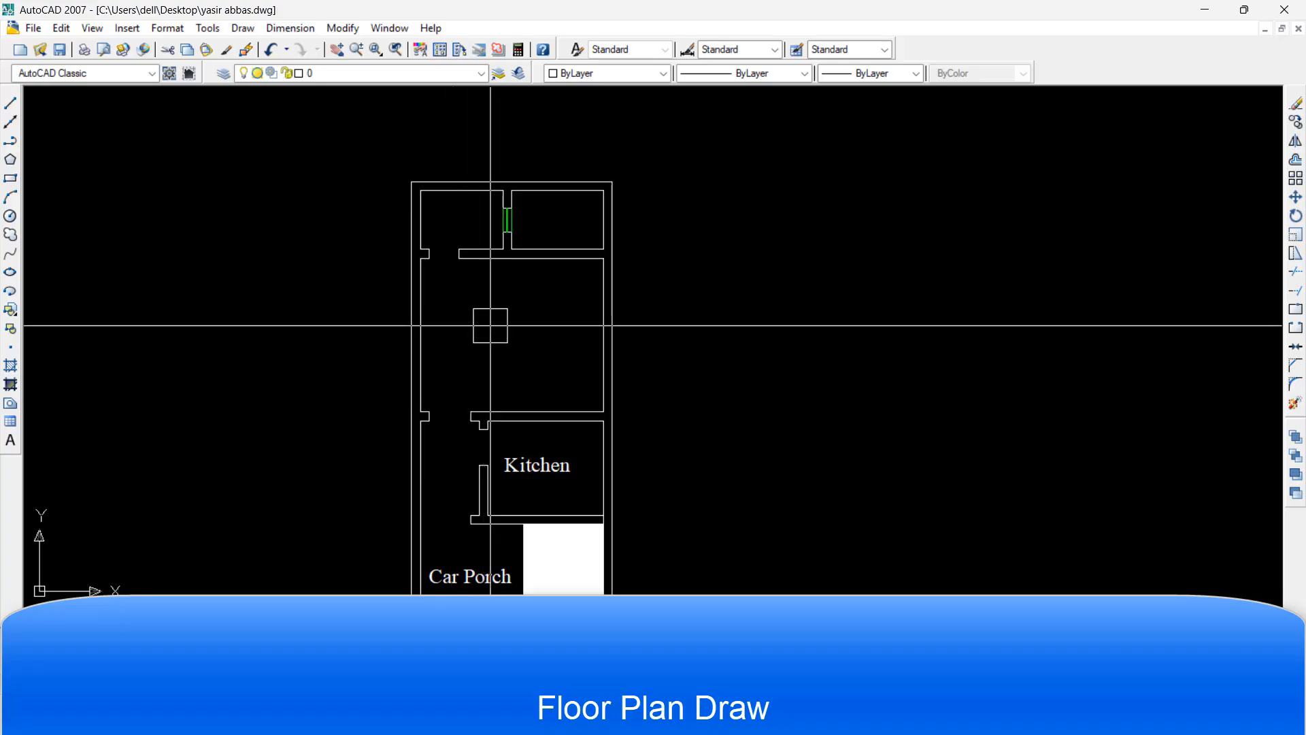
{"action": "key", "text": "Return"}
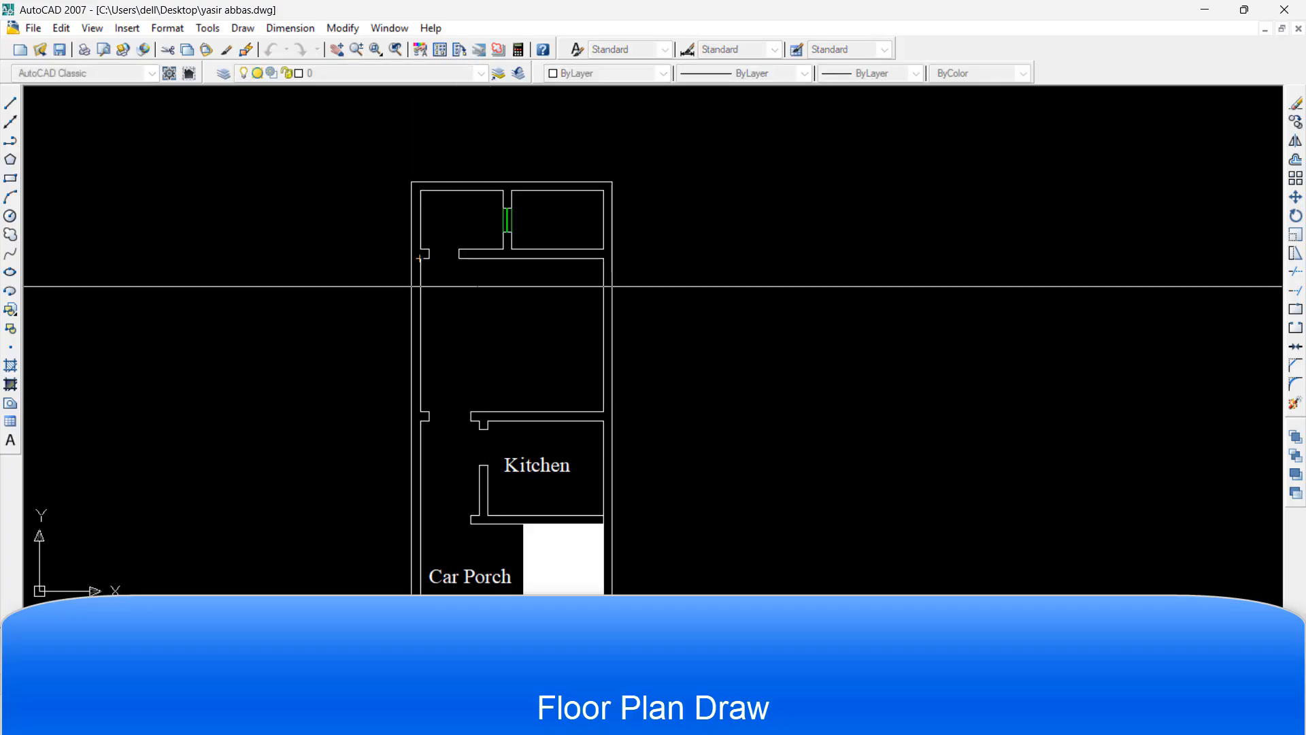
{"action": "key", "text": "Escape"}
Copy the "Kitchen" label straight up into the large room above the kitchen
{"action": "double_click", "coordinate": [537, 465]}
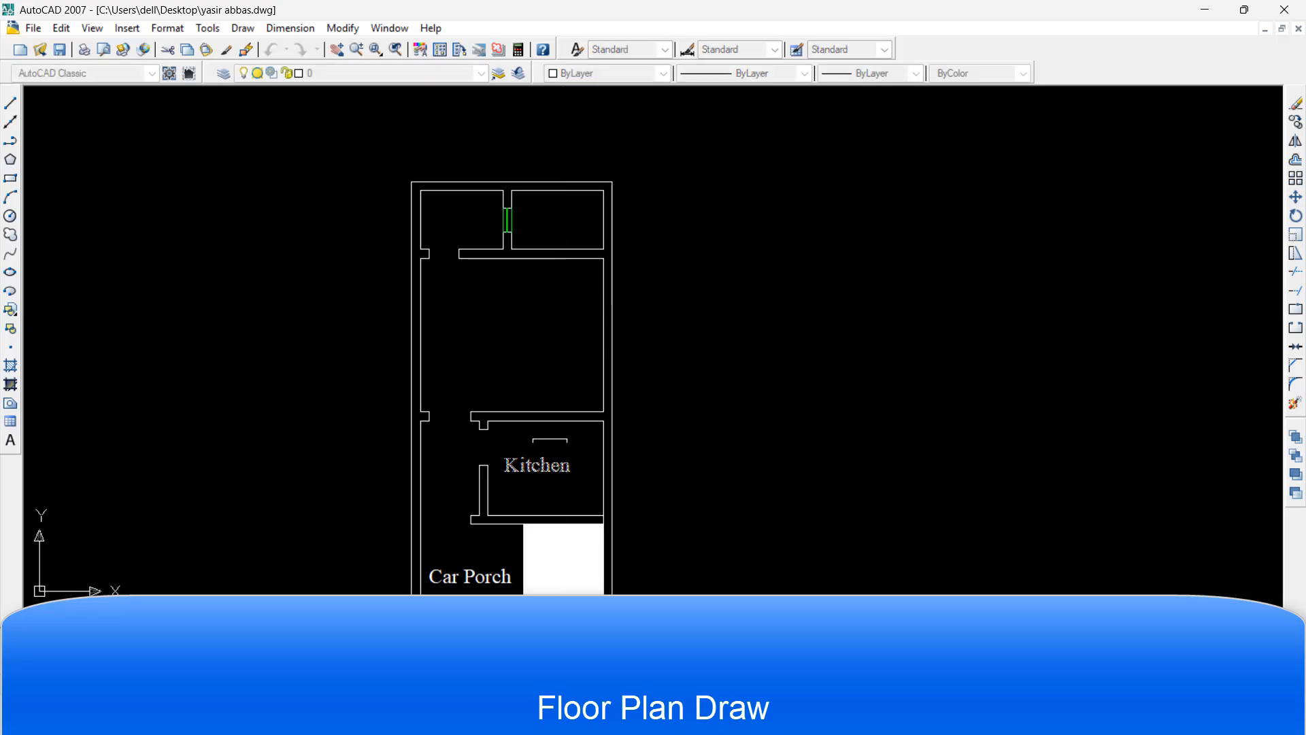
{"action": "key", "text": "Return"}
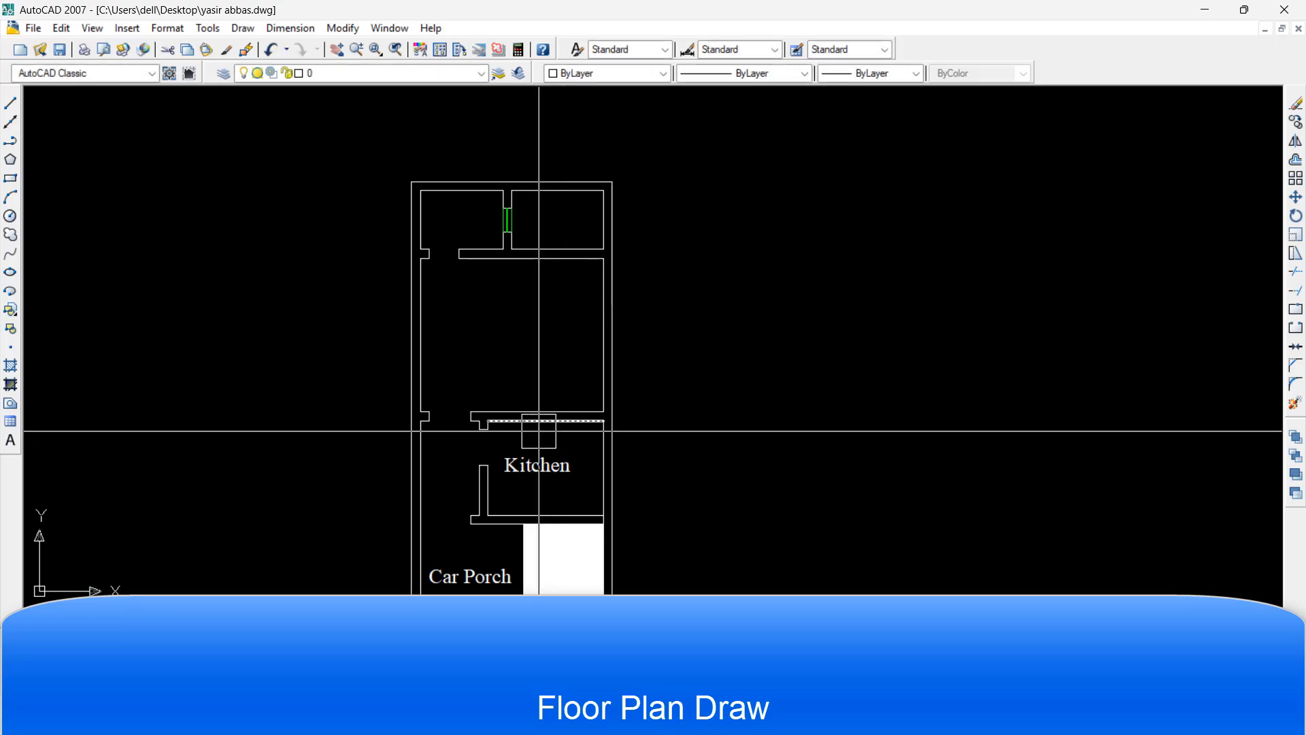
{"action": "key", "text": "Return"}
{"action": "left_click", "coordinate": [537, 464]}
{"action": "key", "text": "Return"}
{"action": "left_click", "coordinate": [505, 469]}
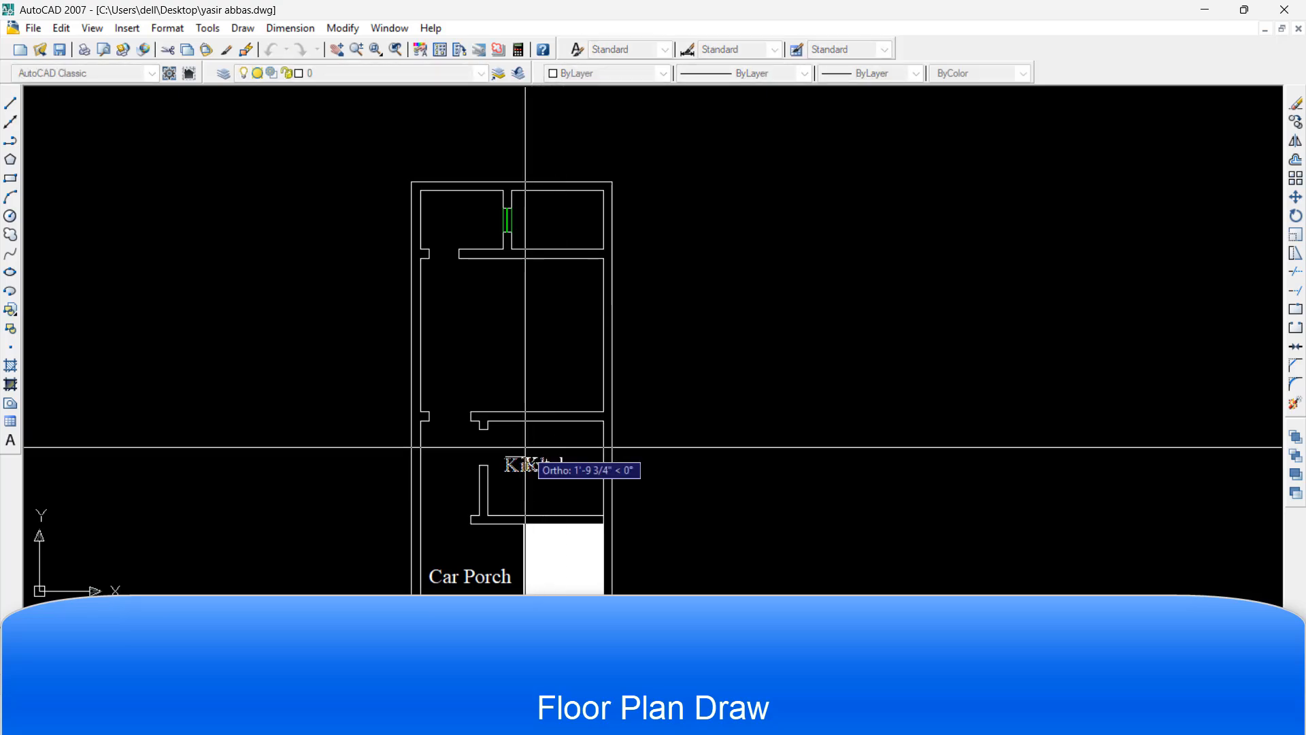
{"action": "left_click", "coordinate": [506, 331]}
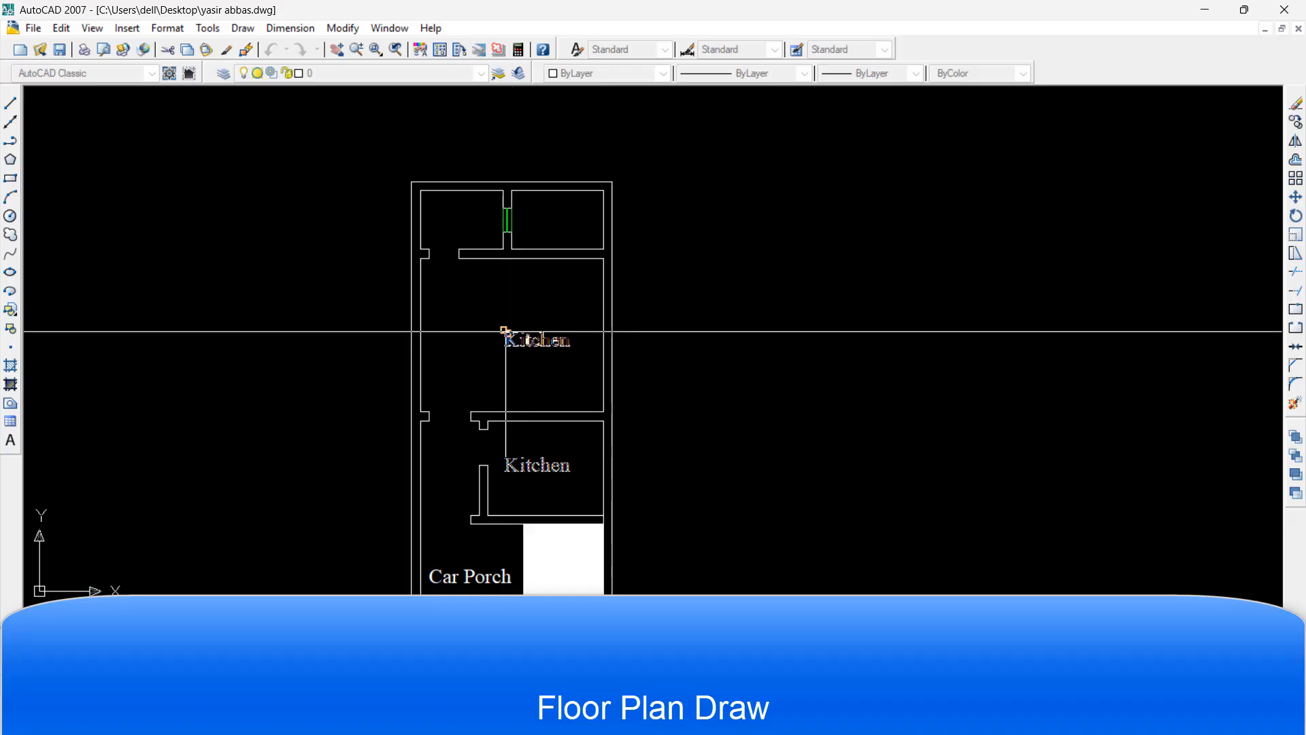
{"action": "key", "text": "Return"}
Move the copied "Kitchen" label left and slightly up to centre it in the large room
{"action": "key", "text": "m"}
{"action": "key", "text": "Return"}
{"action": "left_click", "coordinate": [543, 379]}
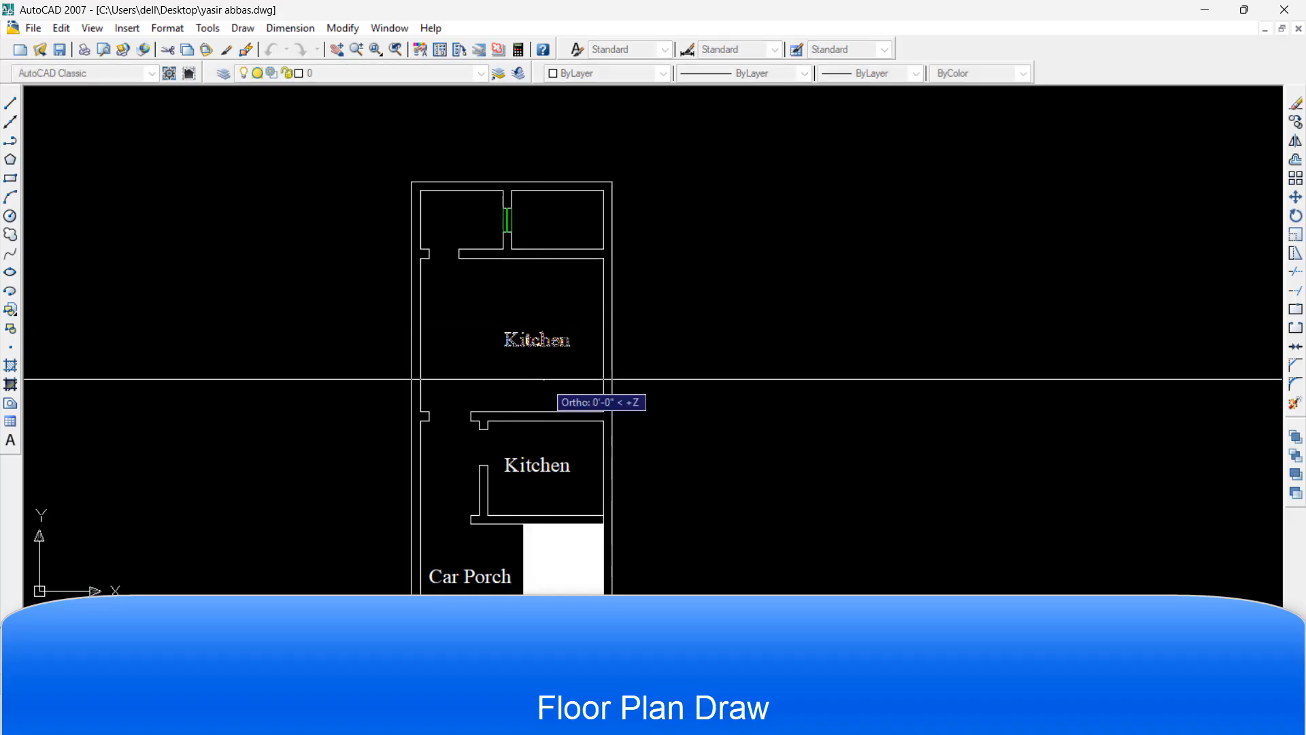
{"action": "left_click", "coordinate": [513, 373]}
{"action": "key", "text": "Return"}
{"action": "left_click", "coordinate": [510, 346]}
{"action": "key", "text": "Return"}
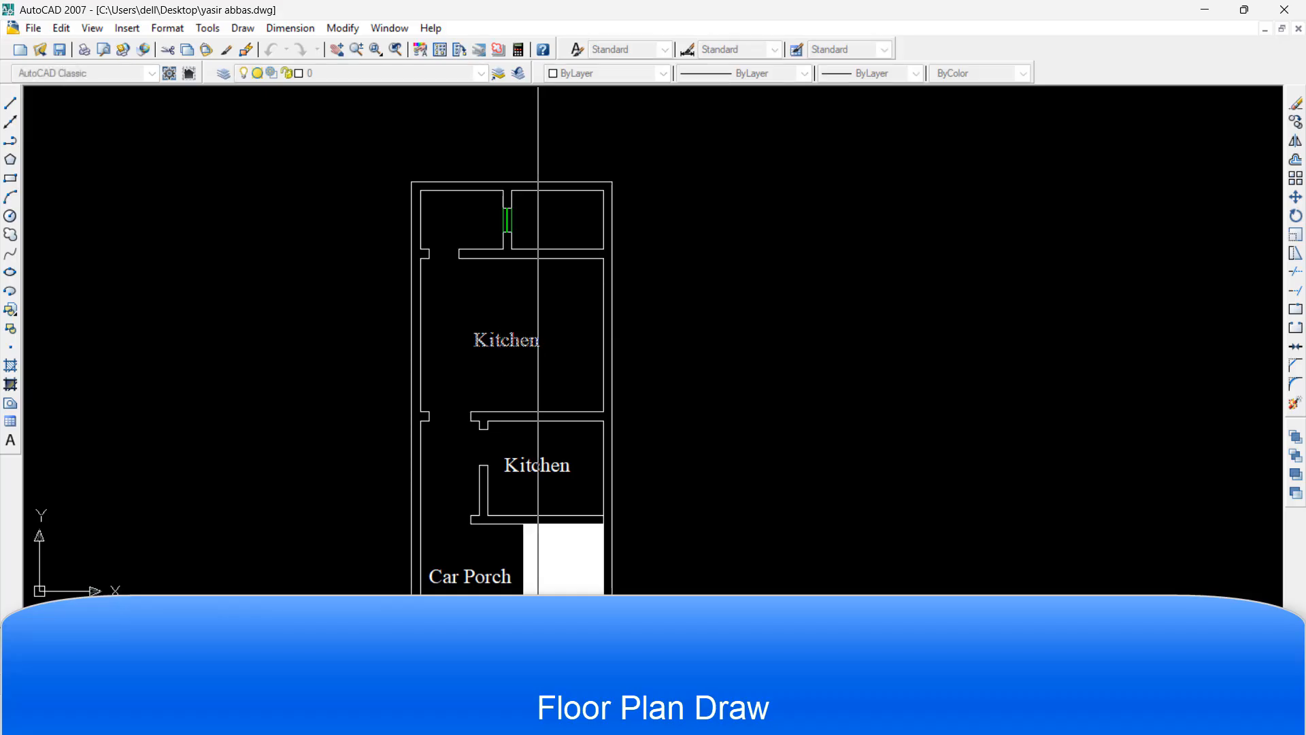
{"action": "left_click", "coordinate": [535, 391]}
{"action": "left_click", "coordinate": [535, 379]}
{"action": "key", "text": "Return"}
{"action": "left_click", "coordinate": [510, 361]}
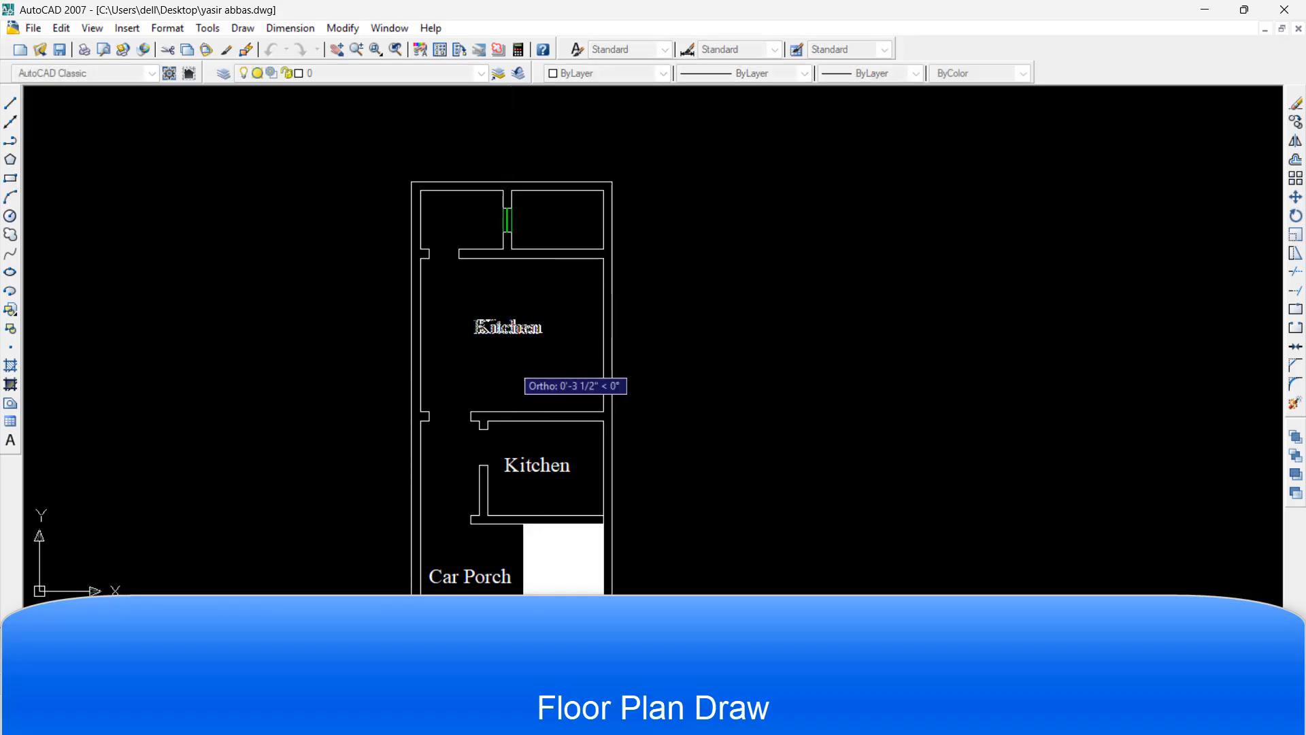
{"action": "left_click", "coordinate": [513, 361]}
Change the large room's copied label to read "Bed Set" and save the drawing
{"action": "double_click", "coordinate": [510, 328]}
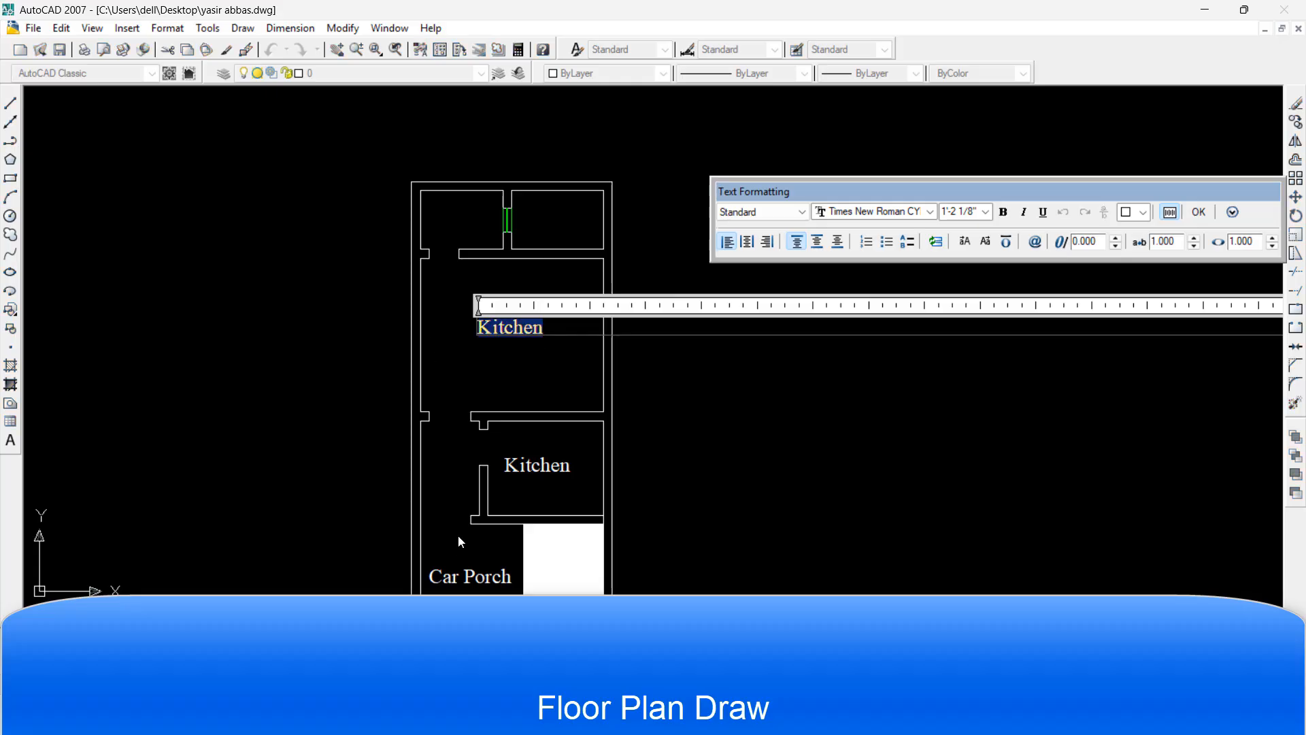
{"action": "key", "text": "Delete"}
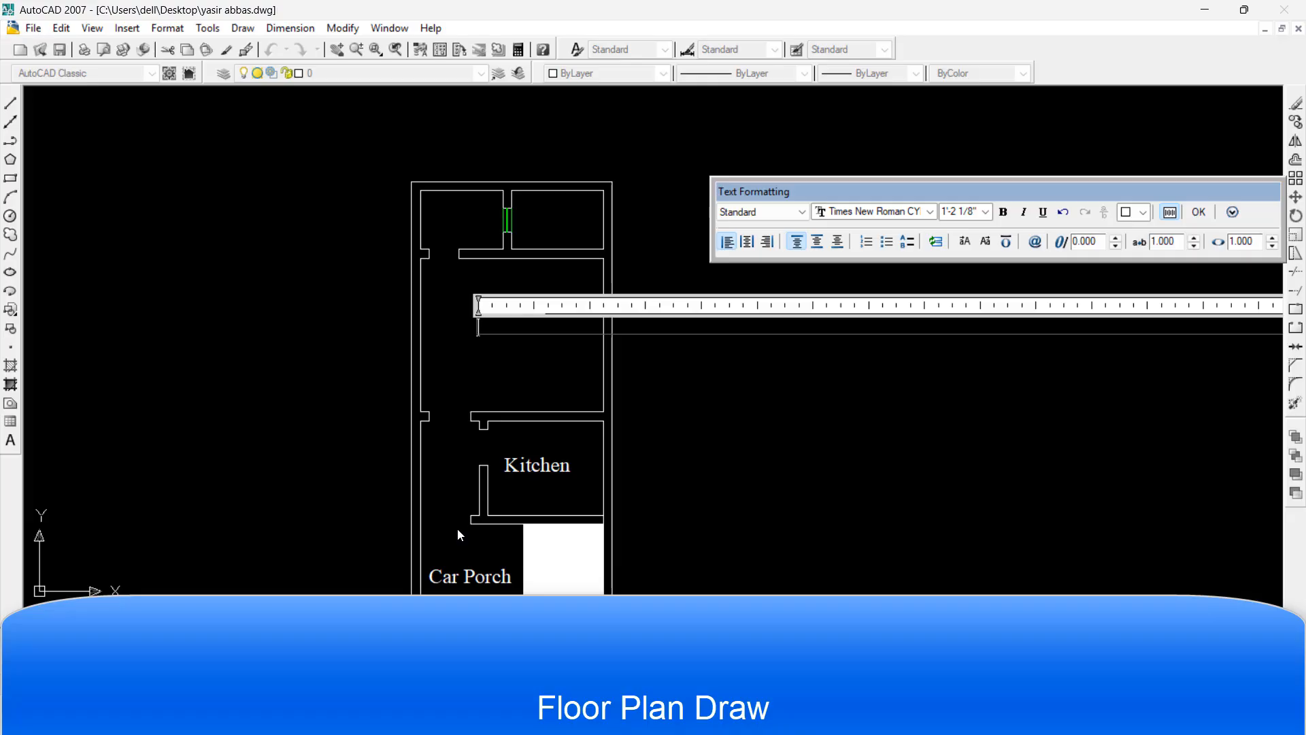
{"action": "type", "text": "Bed"}
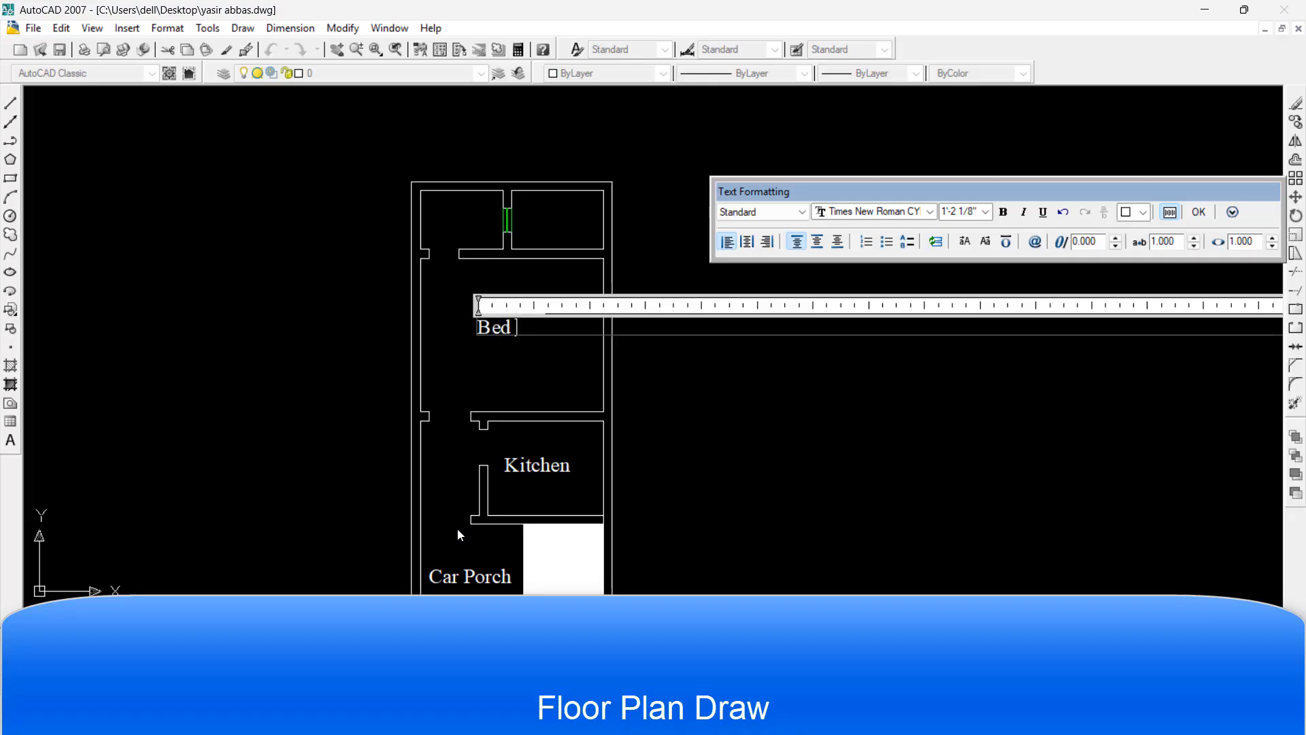
{"action": "type", "text": " Set"}
{"action": "left_click", "coordinate": [1199, 212]}
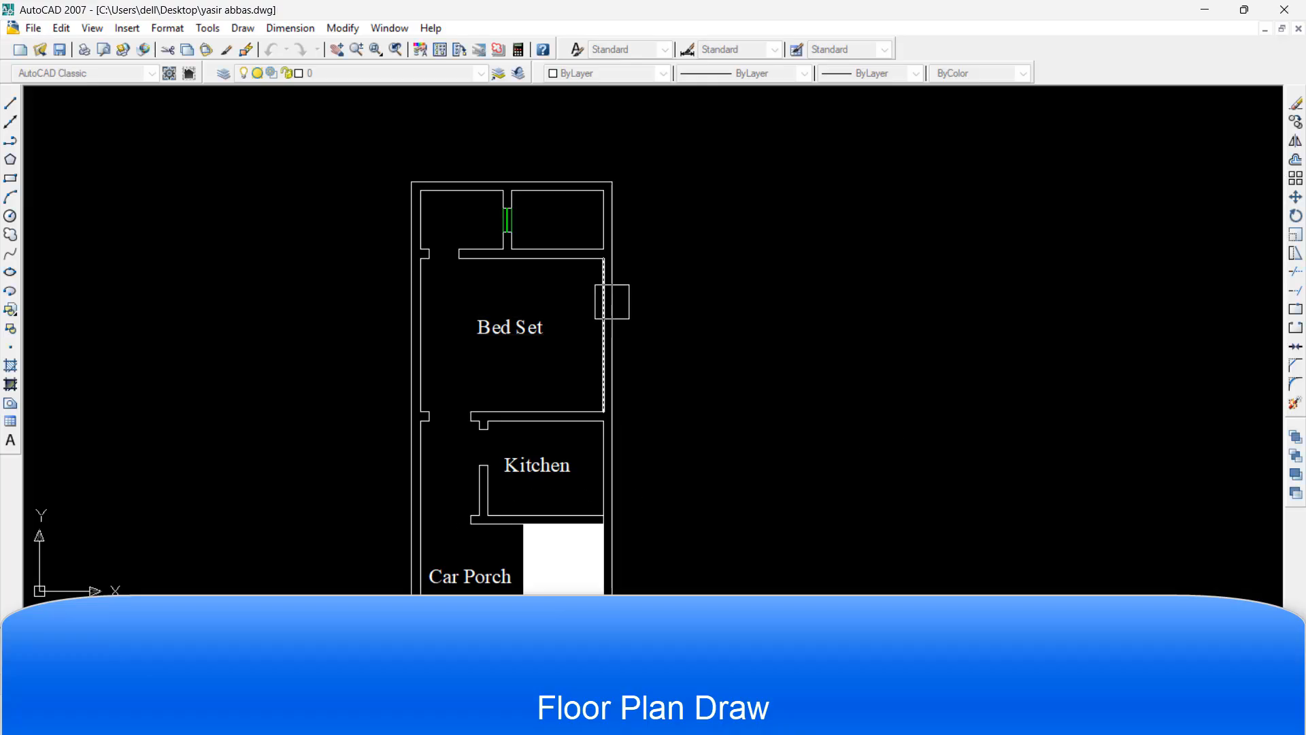
{"action": "key", "text": "ctrl+s"}
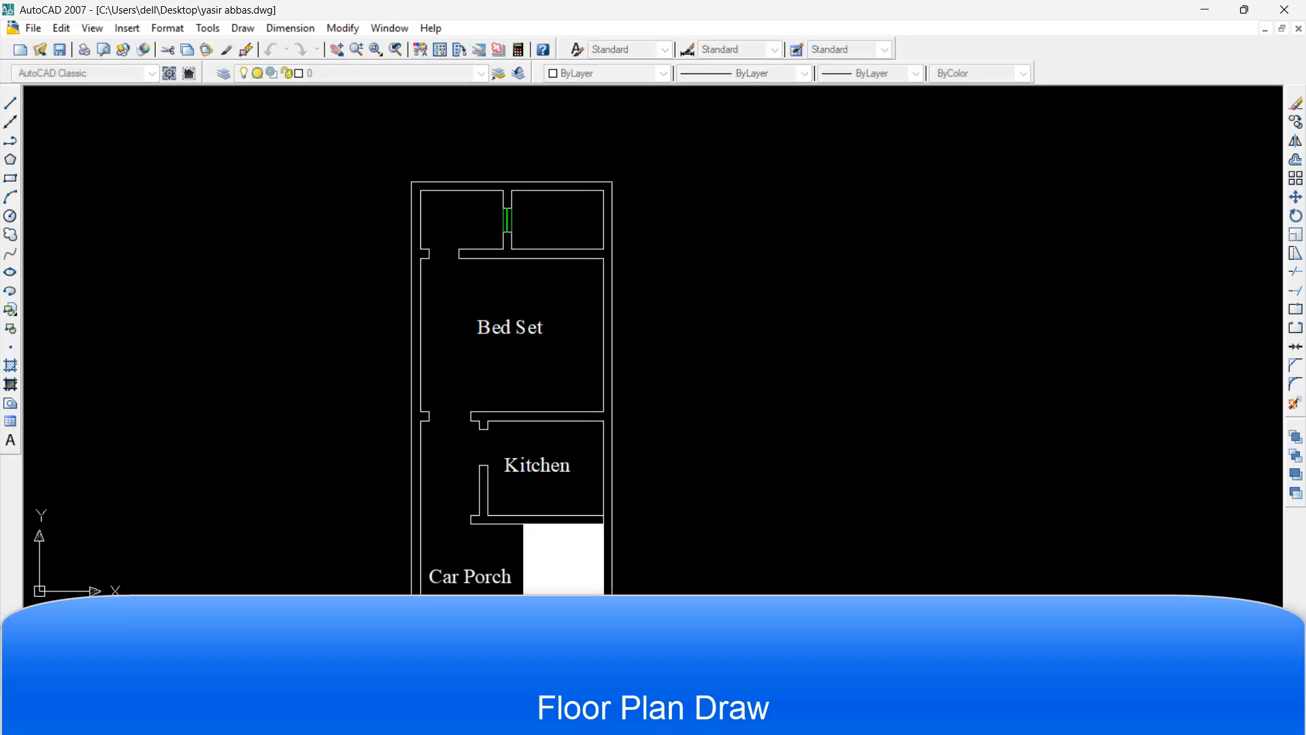
Copy the "Bed Set" label straight up to the level of the two small rooms at the plan's upper end
{"action": "key", "text": "Return"}
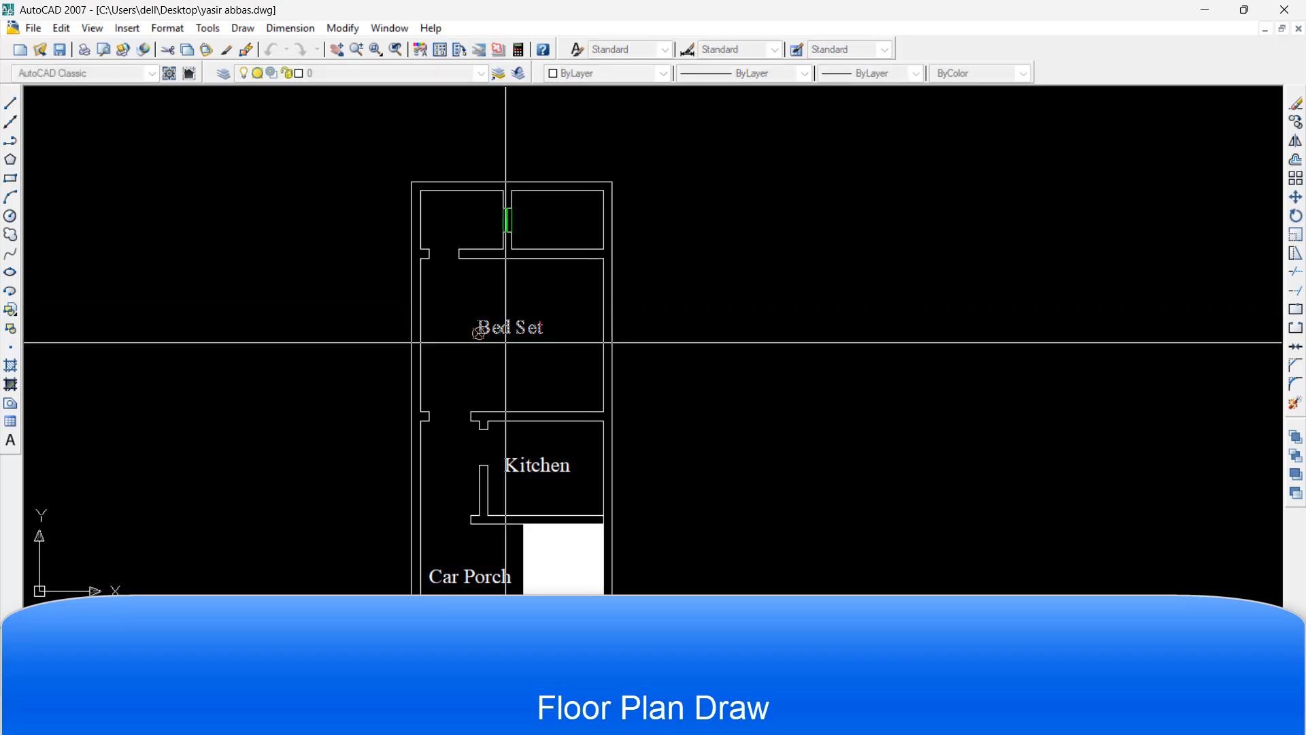
{"action": "left_click", "coordinate": [506, 344]}
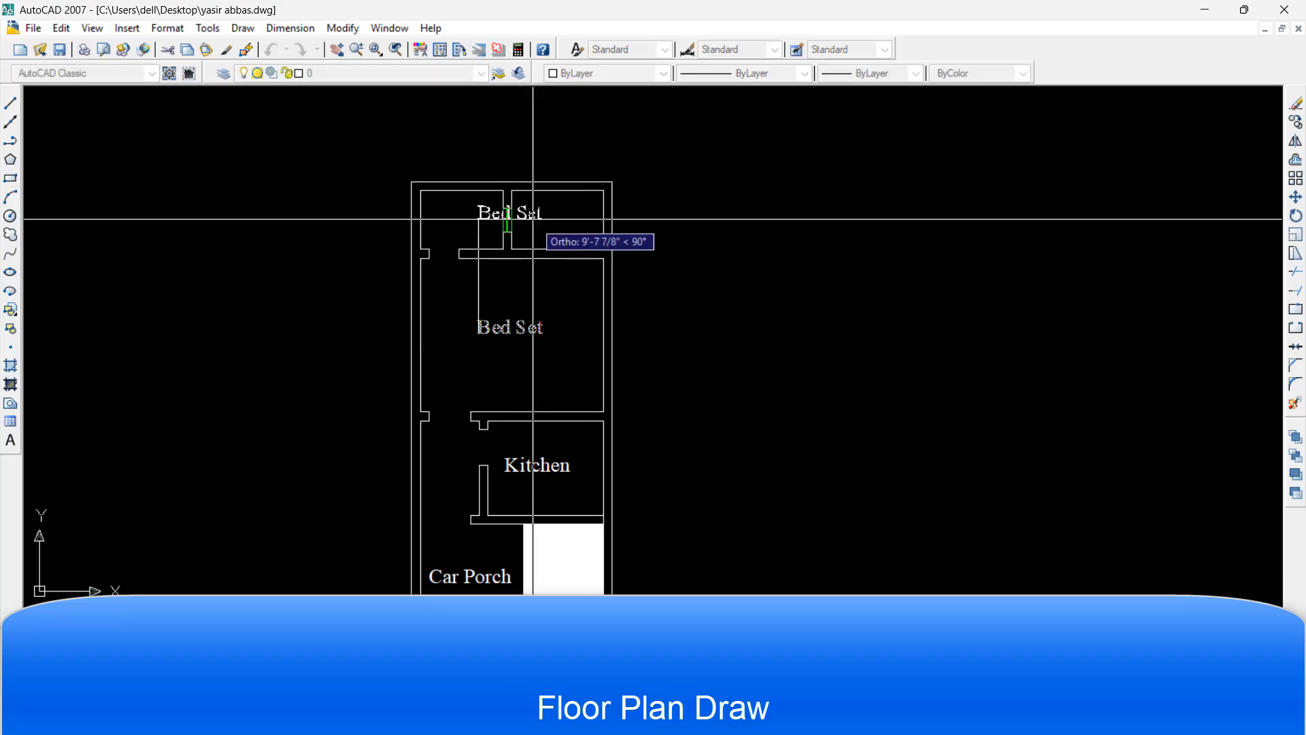
{"action": "left_click", "coordinate": [528, 219]}
Move the upper "Bed Set" copy left into the small upper-left room, clear of the green window
{"action": "scroll", "coordinate": [528, 221], "scroll_direction": "up", "scroll_amount": 5}
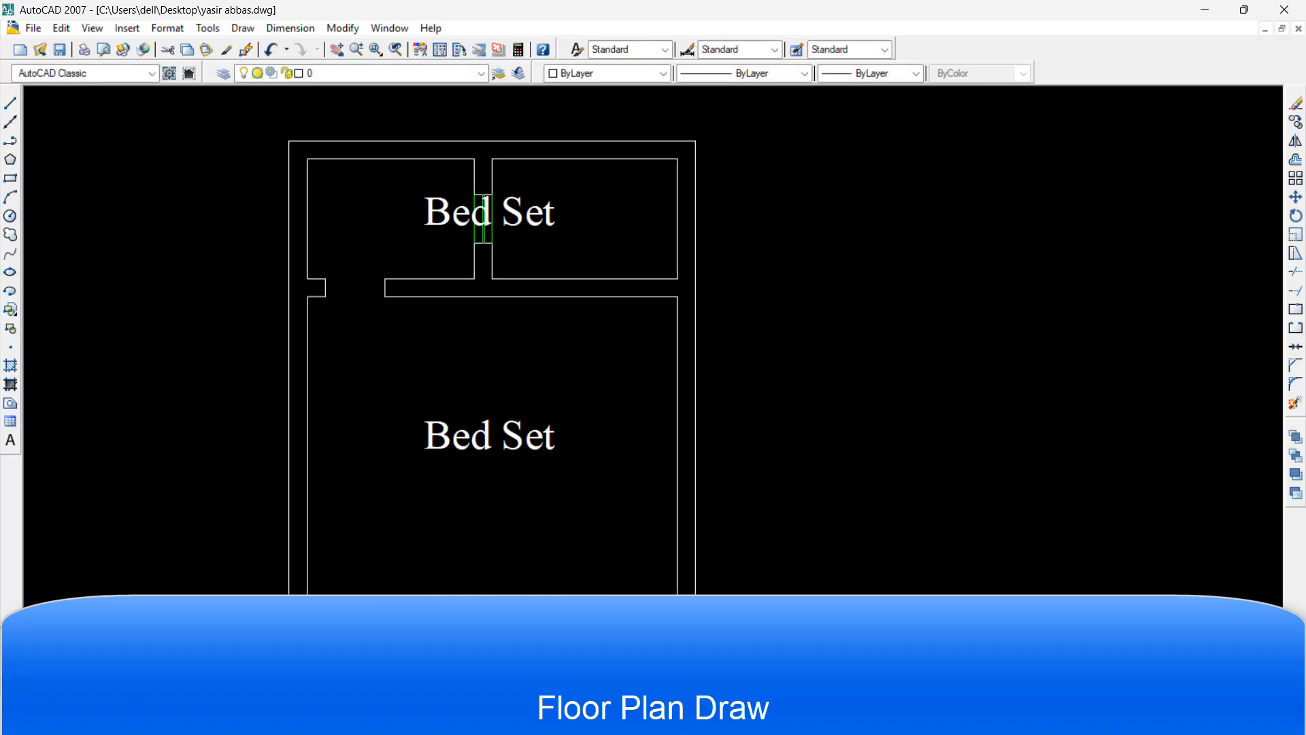
{"action": "type", "text": "m"}
{"action": "key", "text": "Return"}
{"action": "left_click", "coordinate": [527, 221]}
{"action": "key", "text": "Return"}
{"action": "left_click", "coordinate": [604, 232]}
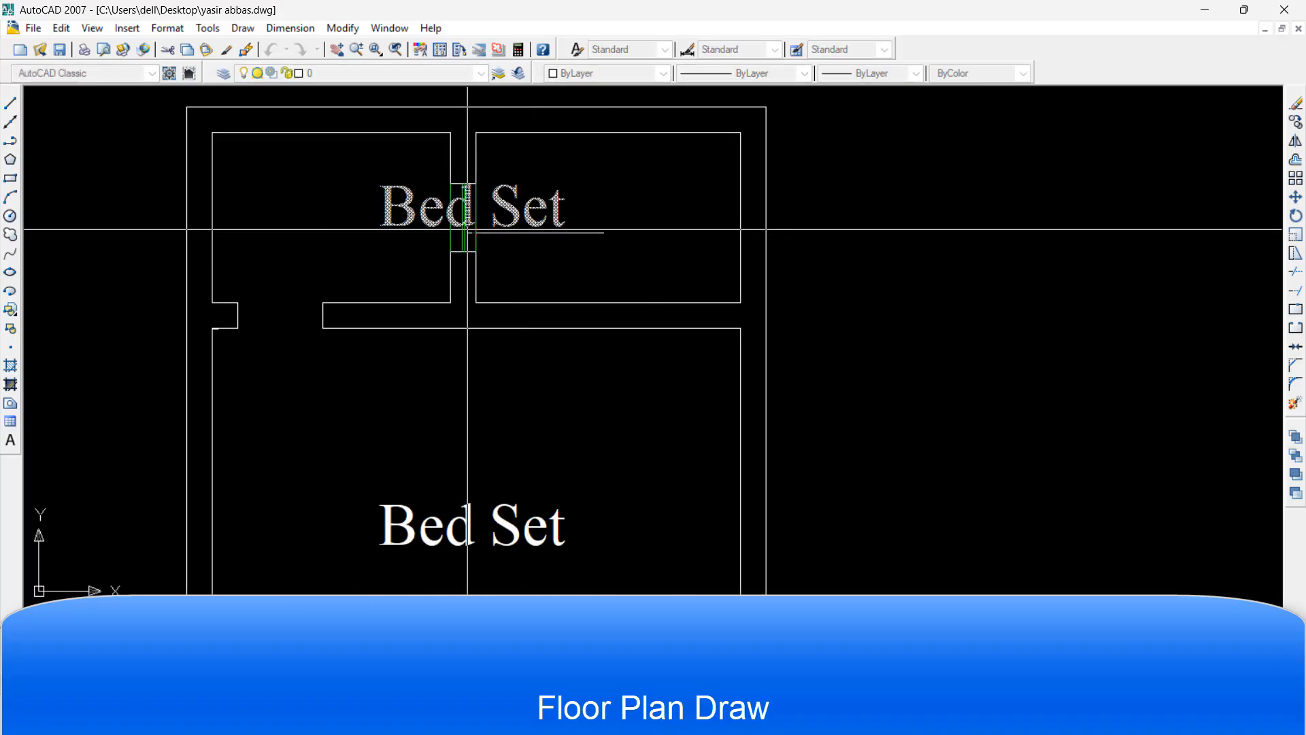
{"action": "left_click", "coordinate": [461, 233]}
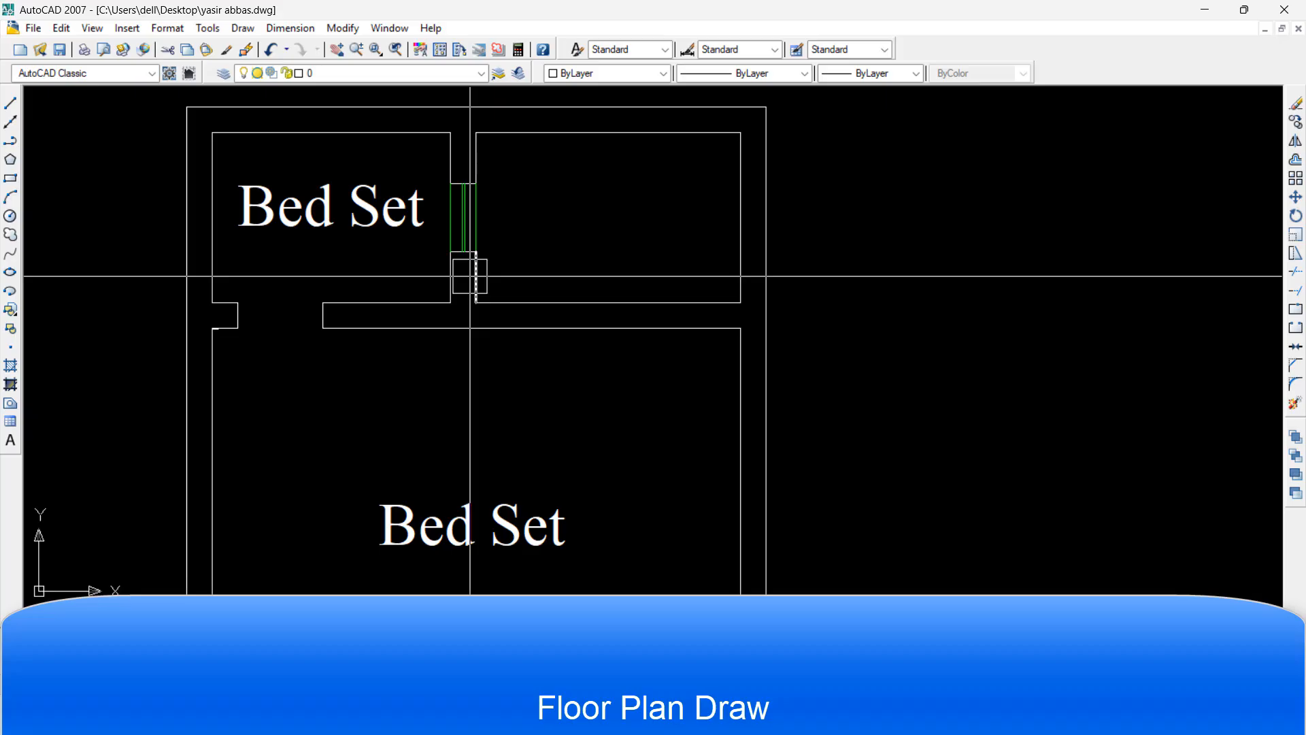
Change the label in the small upper-left room to read "Bath"
{"action": "double_click", "coordinate": [400, 215]}
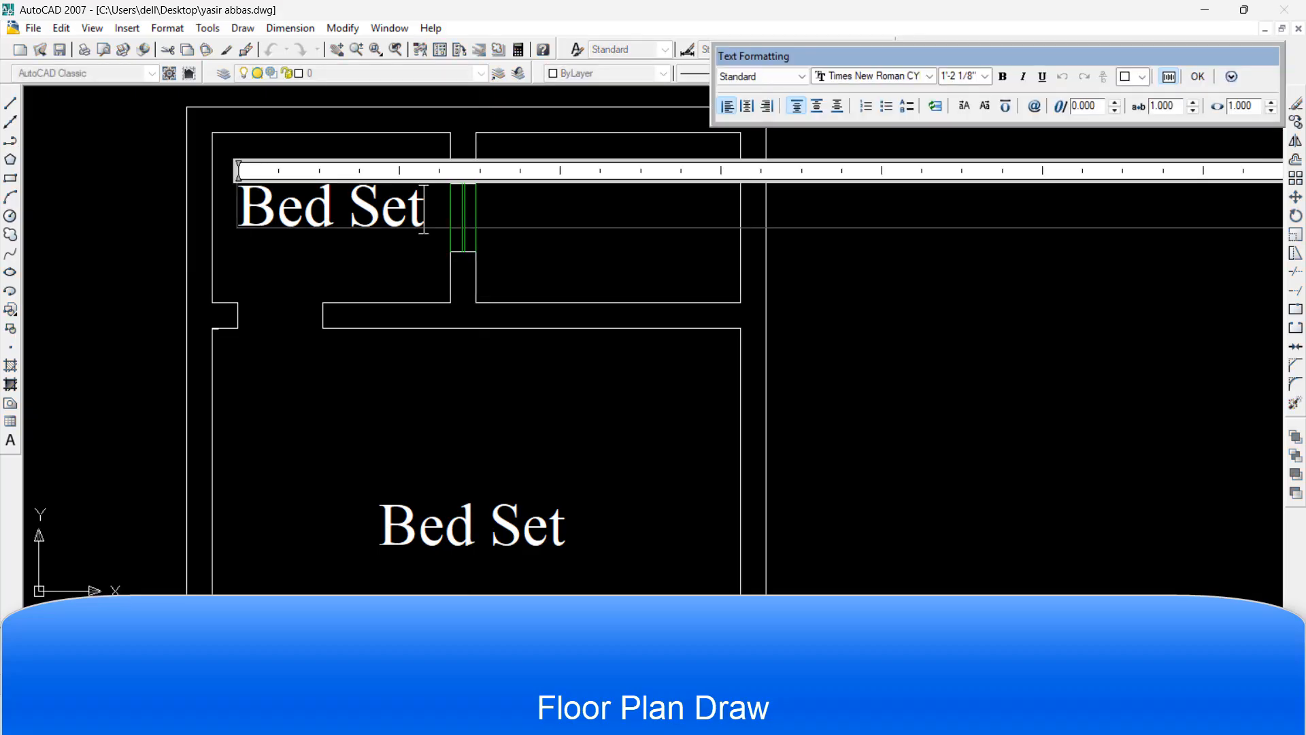
{"action": "key", "text": "ctrl+a"}
{"action": "type", "text": "Bat"}
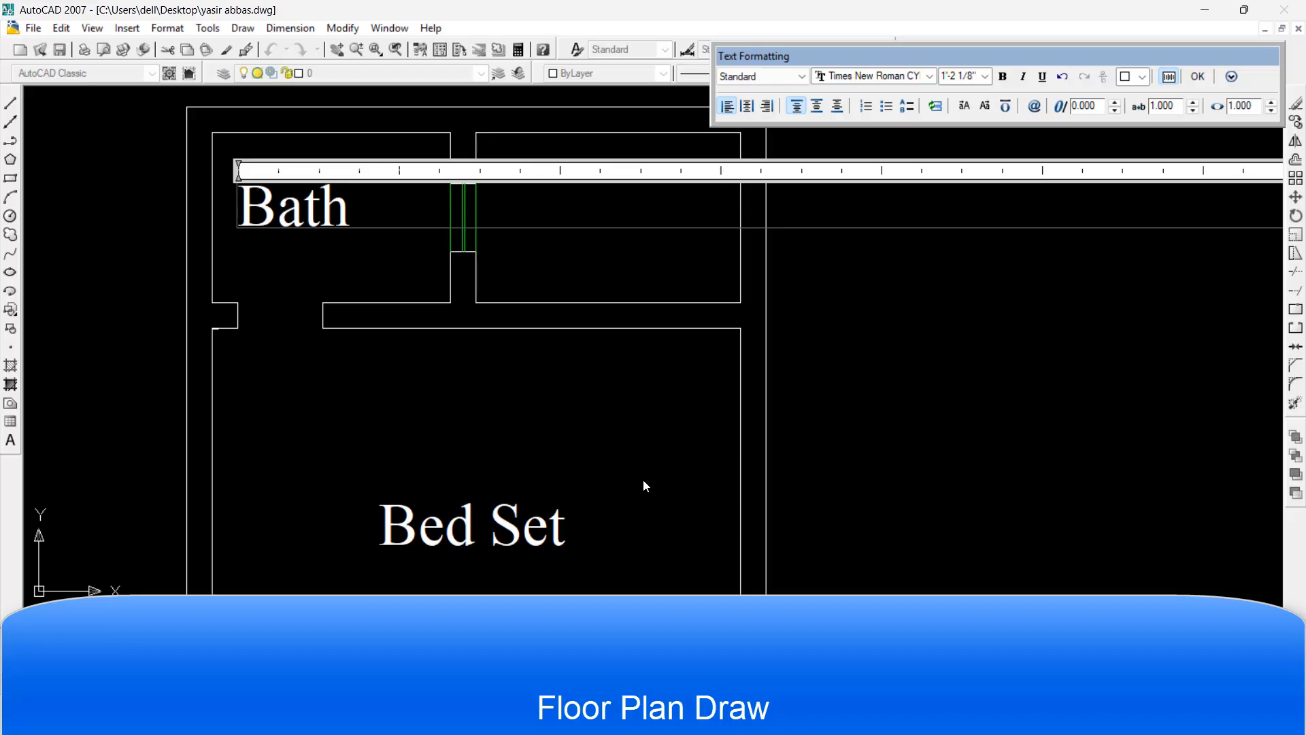
{"action": "type", "text": "h"}
{"action": "key", "text": "Return"}
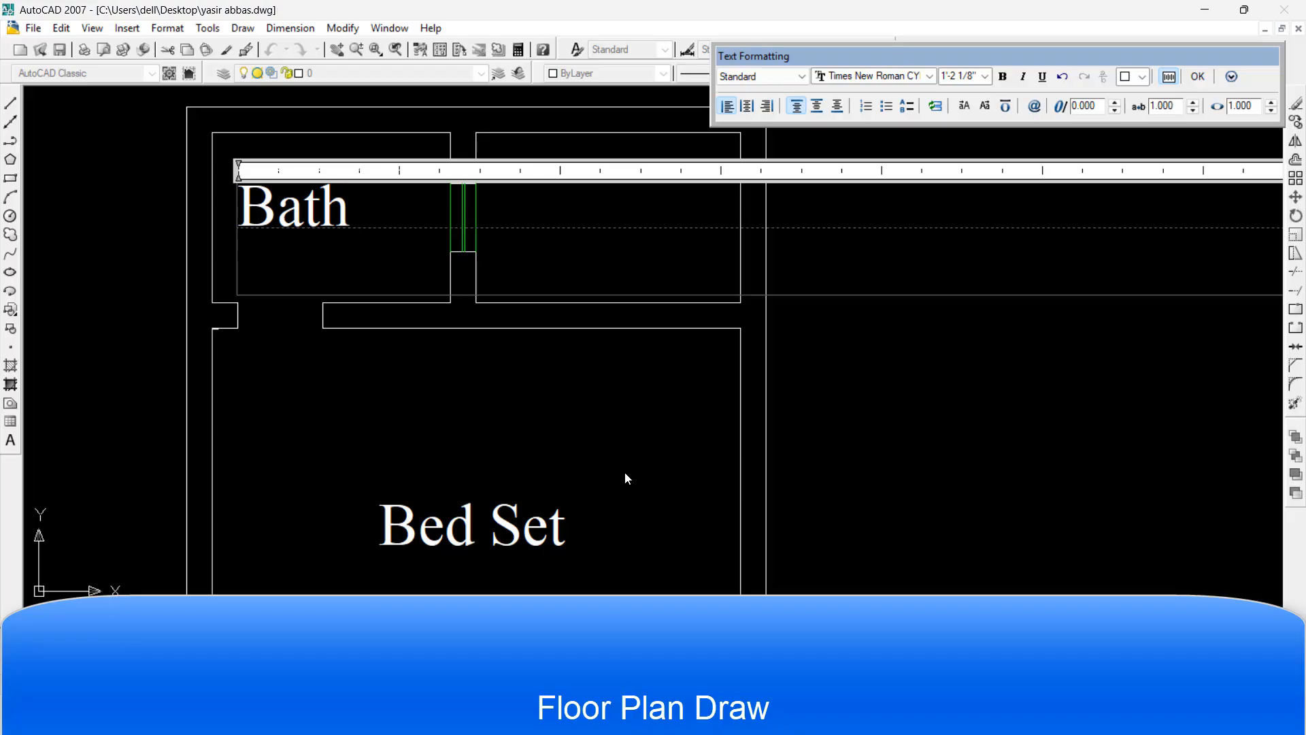
{"action": "left_click", "coordinate": [1199, 76]}
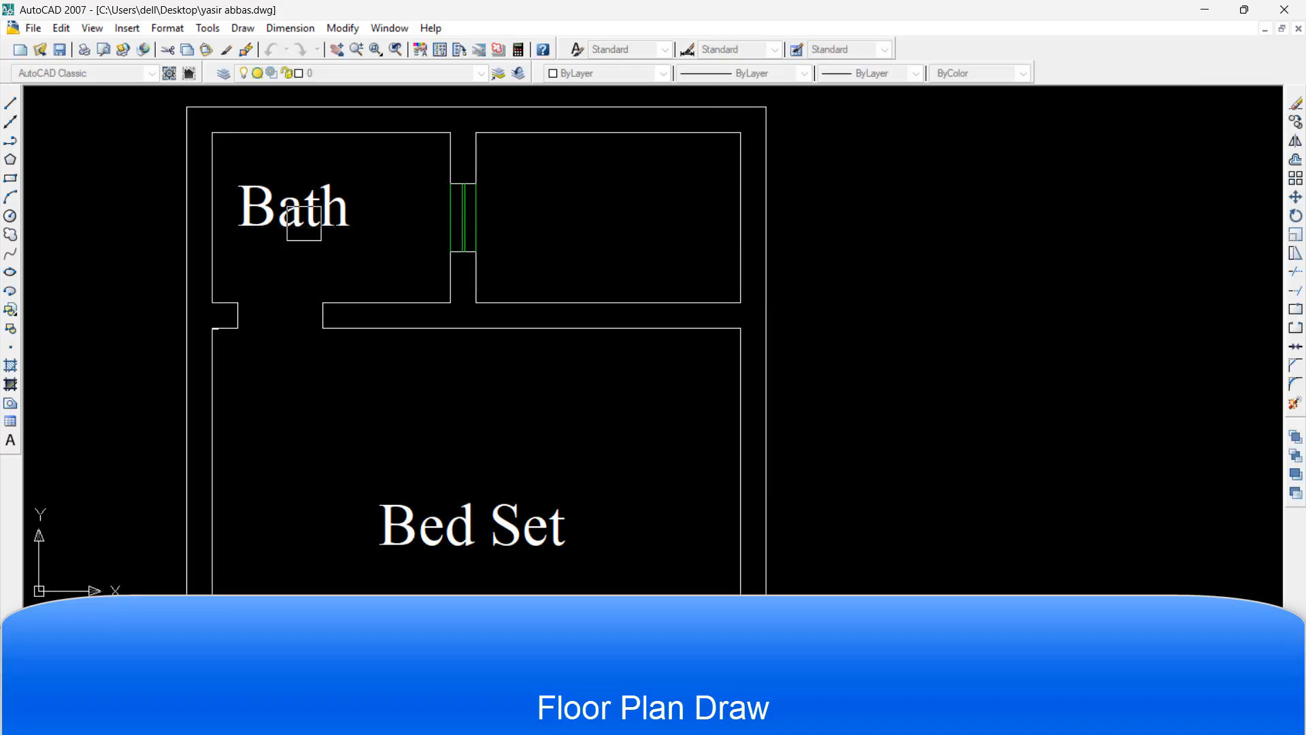
{"action": "double_click", "coordinate": [322, 257]}
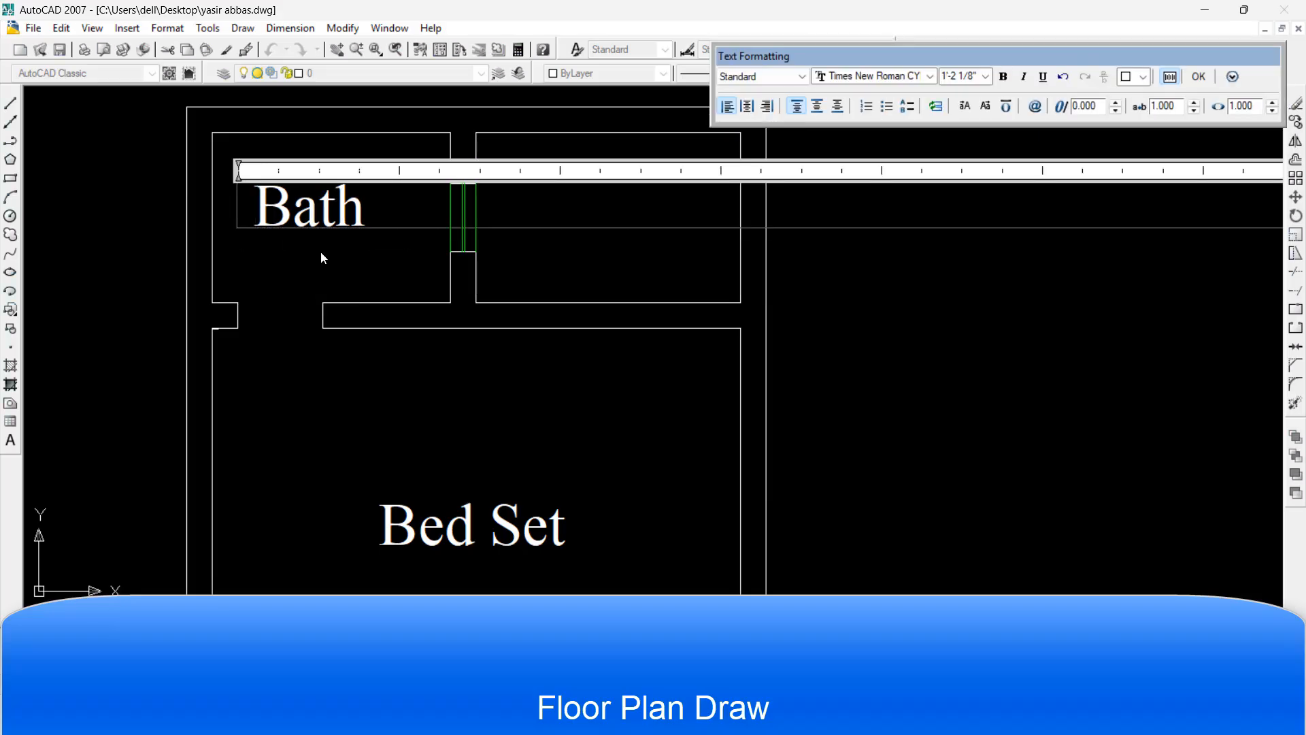
{"action": "left_click", "coordinate": [321, 251]}
Copy the "Bath" label horizontally about 9' into the small room on the other side of the green window
{"action": "scroll", "coordinate": [320, 251], "scroll_direction": "down", "scroll_amount": 5}
{"action": "scroll", "coordinate": [321, 251], "scroll_direction": "up", "scroll_amount": 3}
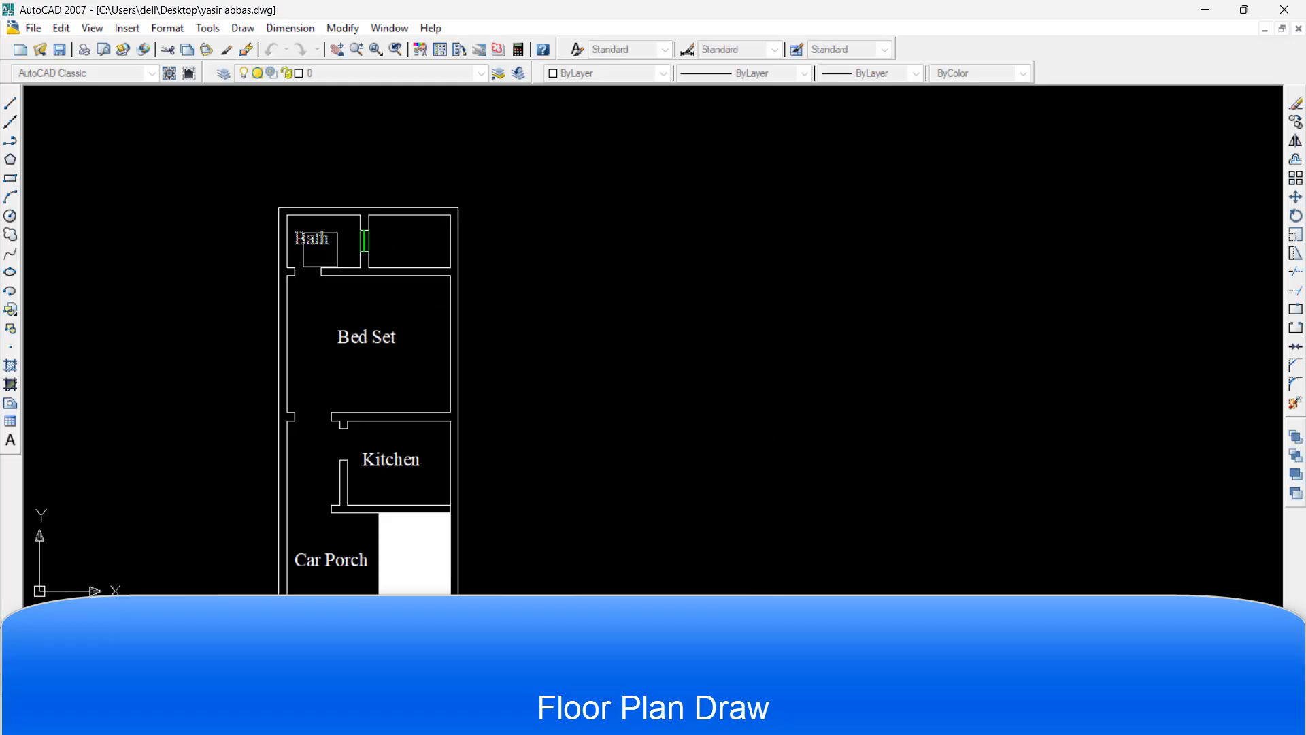
{"action": "scroll", "coordinate": [319, 250], "scroll_direction": "up", "scroll_amount": 3}
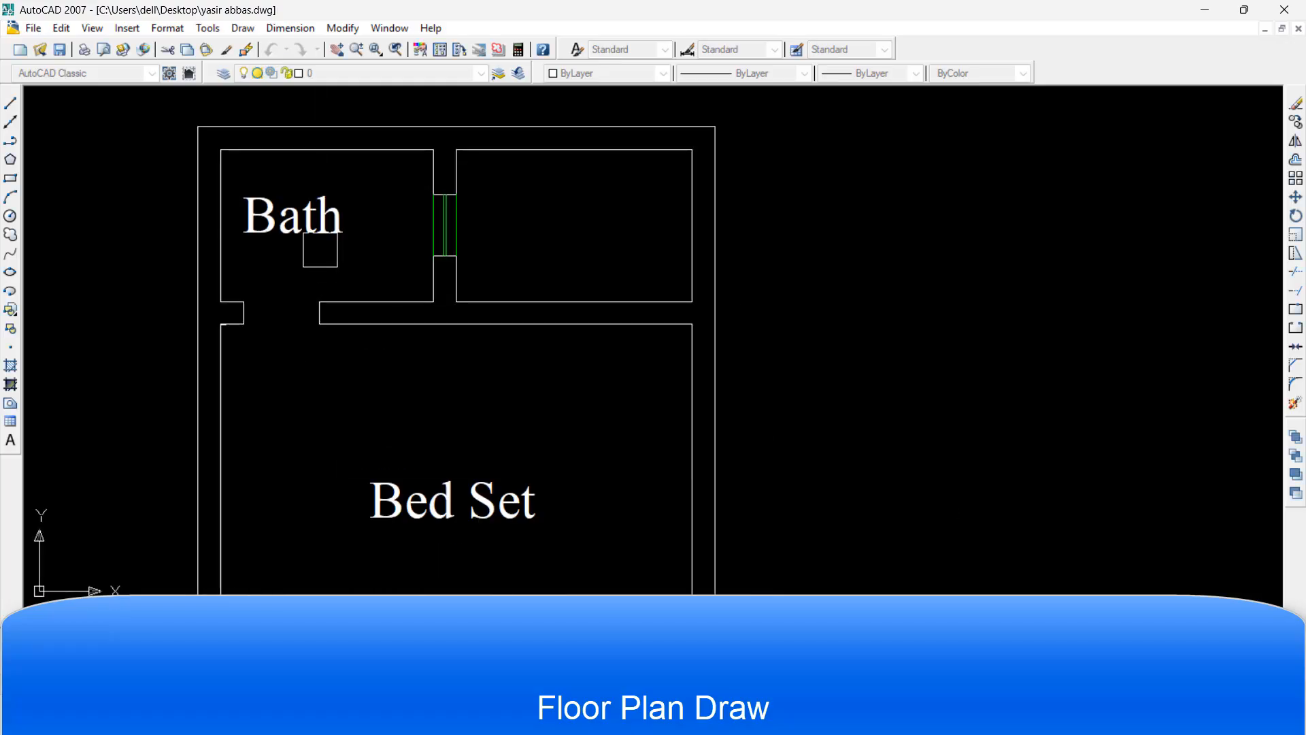
{"action": "left_click", "coordinate": [320, 250]}
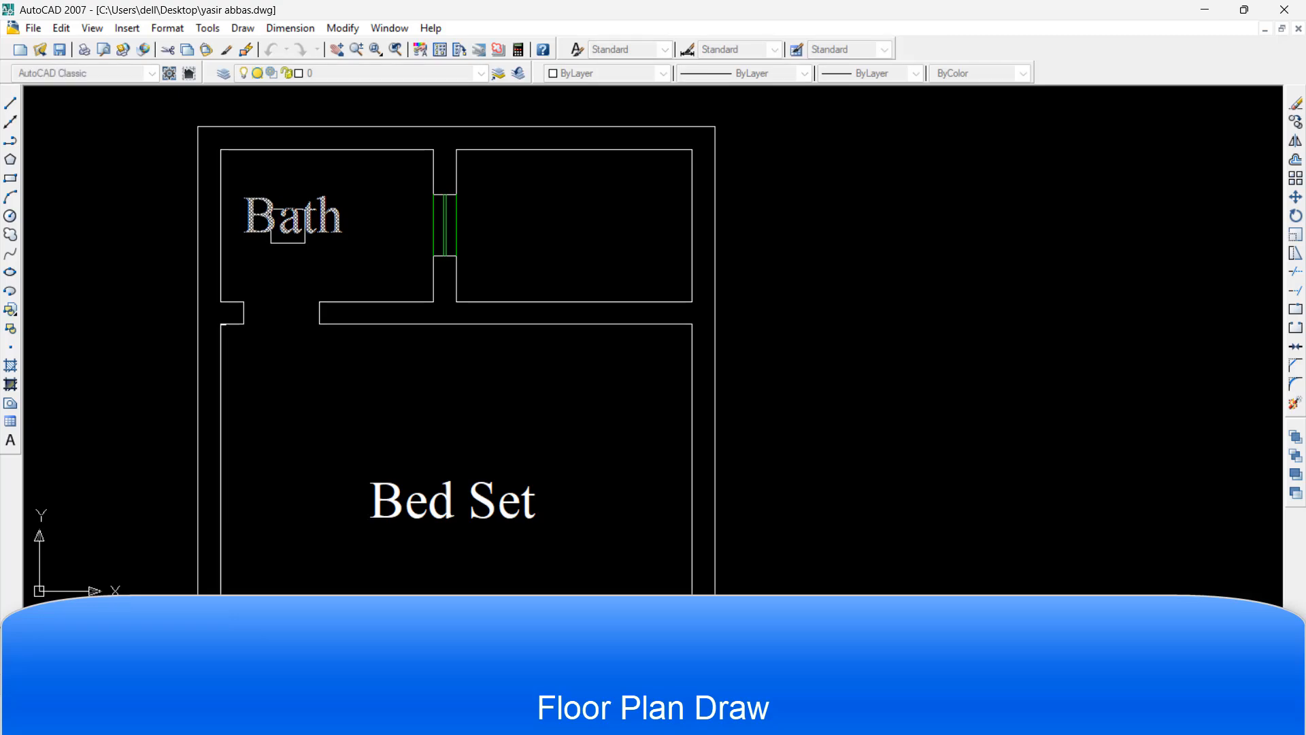
{"action": "left_click", "coordinate": [243, 232]}
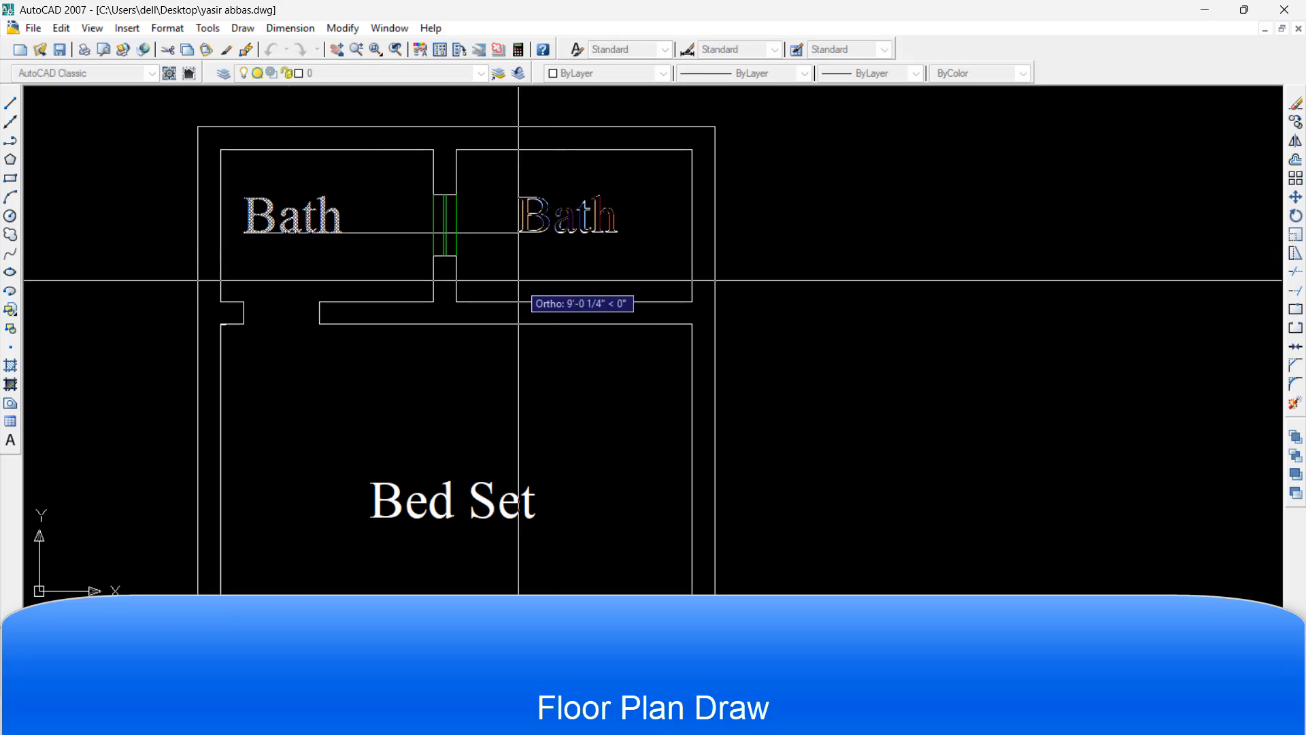
{"action": "left_click", "coordinate": [522, 276]}
Change the copied label in the small upper-right room to read "OTS"
{"action": "double_click", "coordinate": [568, 216]}
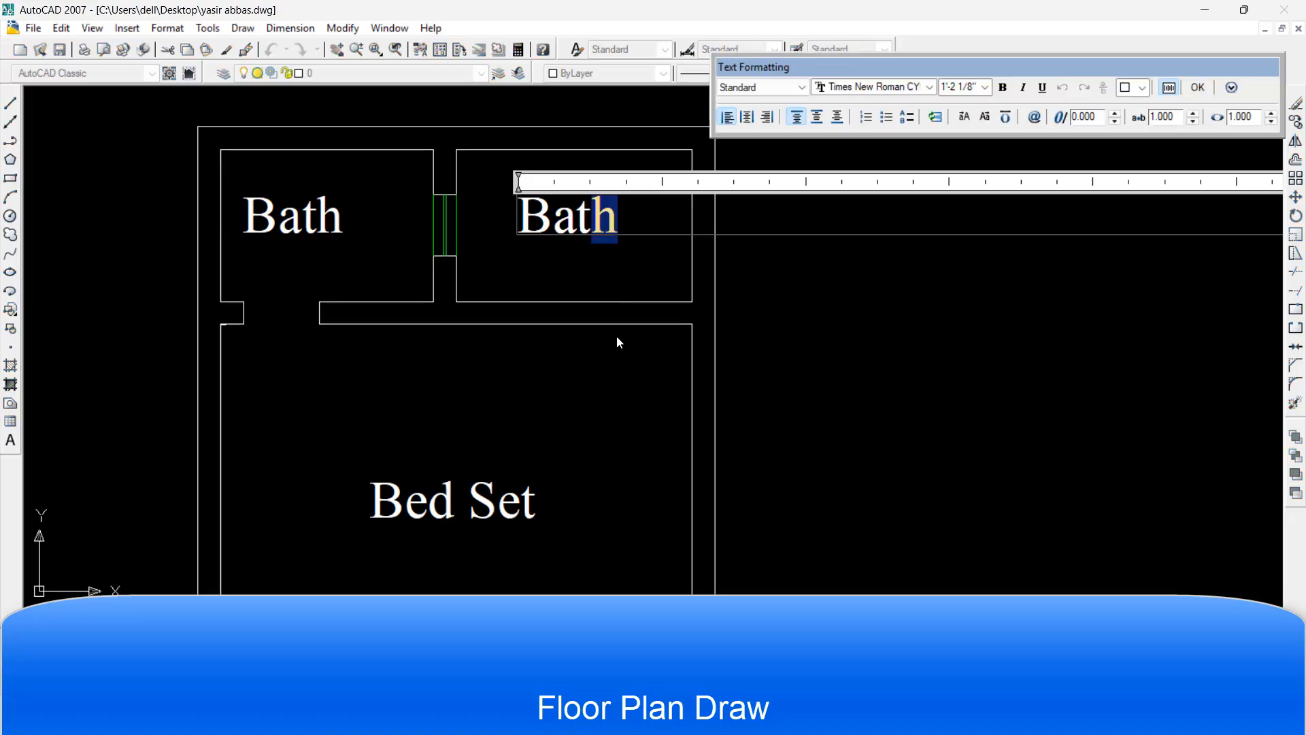
{"action": "key", "text": "BackSpace"}
{"action": "key", "text": "BackSpace"}
{"action": "key", "text": "BackSpace"}
{"action": "key", "text": "BackSpace"}
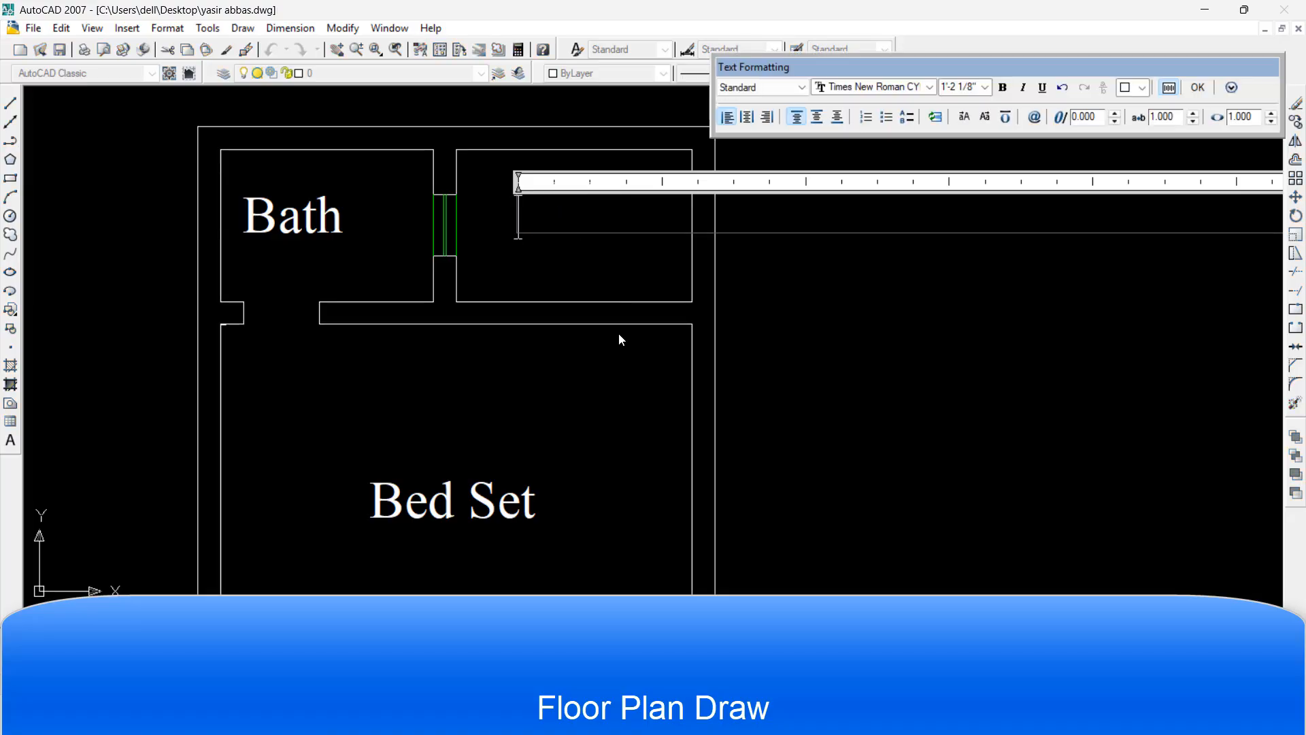
{"action": "type", "text": "OTS"}
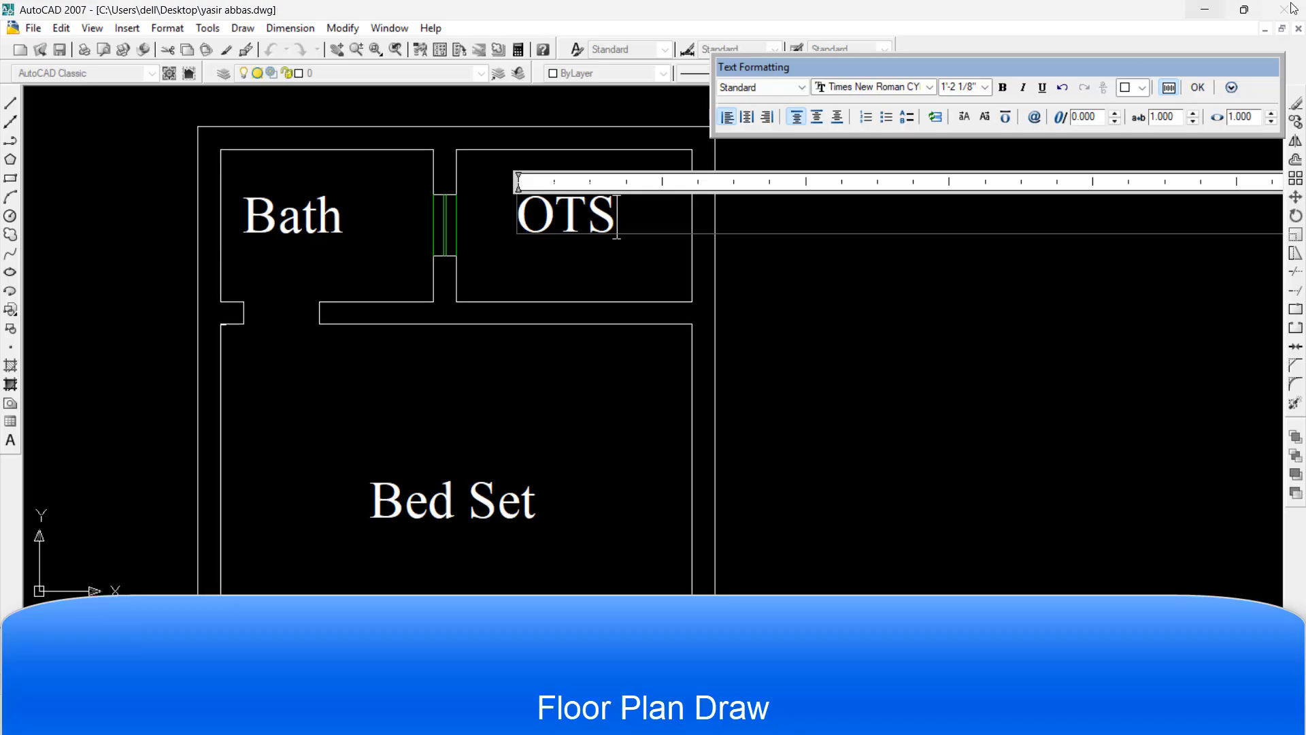
{"action": "left_click", "coordinate": [1200, 87]}
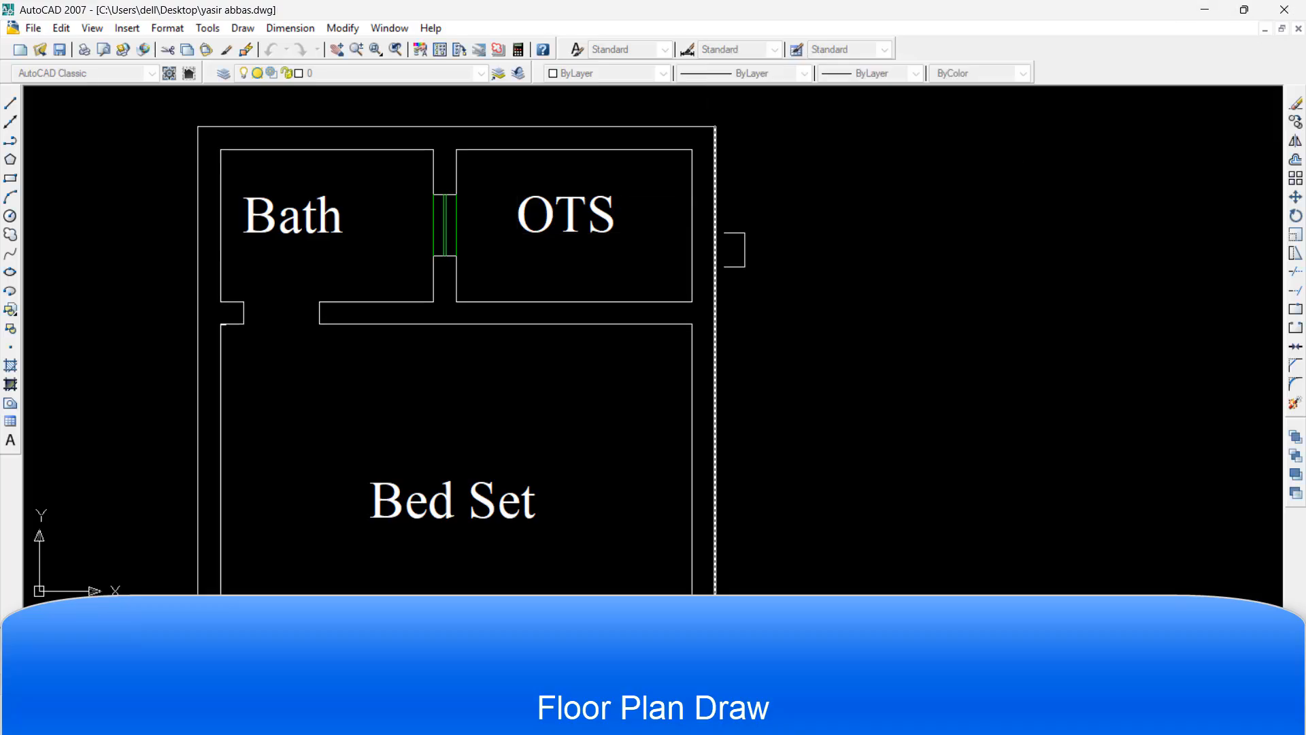
Check the position of the "Bath" and "OTS" labels against the rest of the floor plan
{"action": "scroll", "coordinate": [851, 378], "scroll_direction": "down", "scroll_amount": 5}
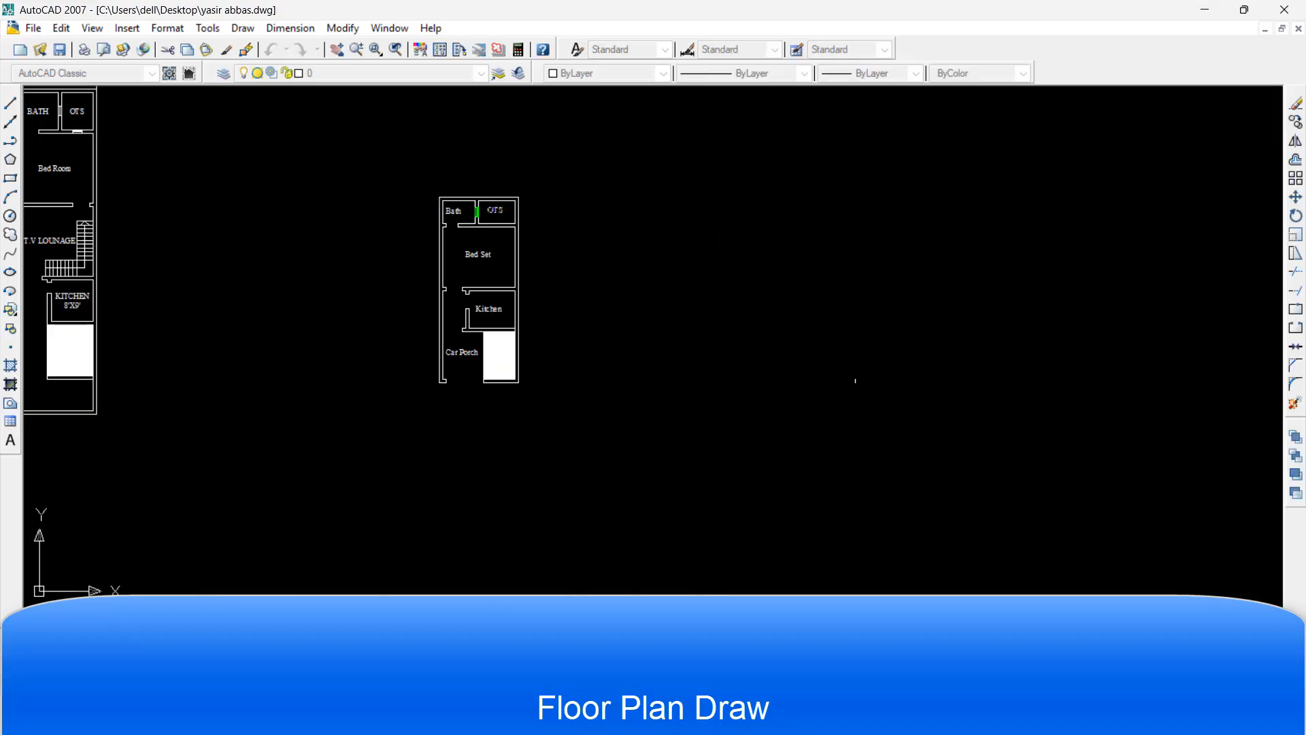
{"action": "scroll", "coordinate": [1090, 451], "scroll_direction": "up", "scroll_amount": 2}
{"action": "scroll", "coordinate": [488, 211], "scroll_direction": "up", "scroll_amount": 2}
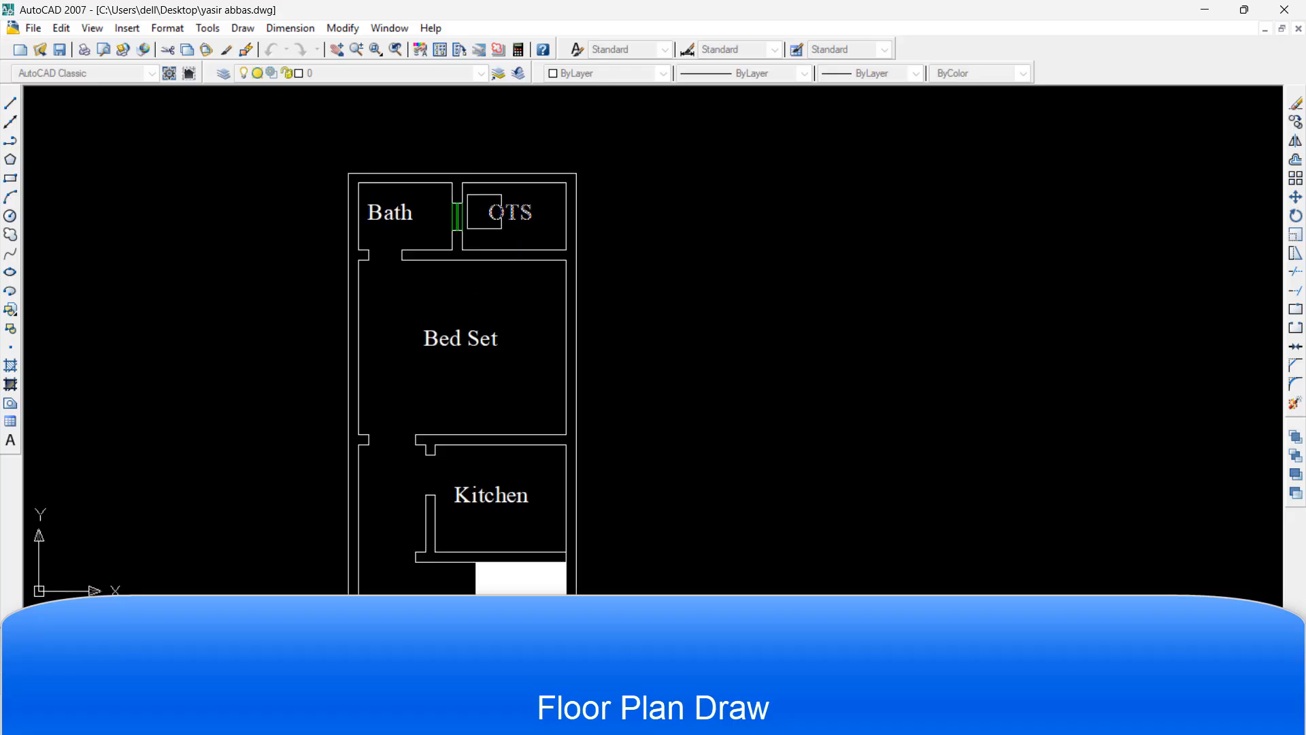
{"action": "scroll", "coordinate": [488, 212], "scroll_direction": "down", "scroll_amount": 2}
{"action": "scroll", "coordinate": [488, 212], "scroll_direction": "up", "scroll_amount": 3}
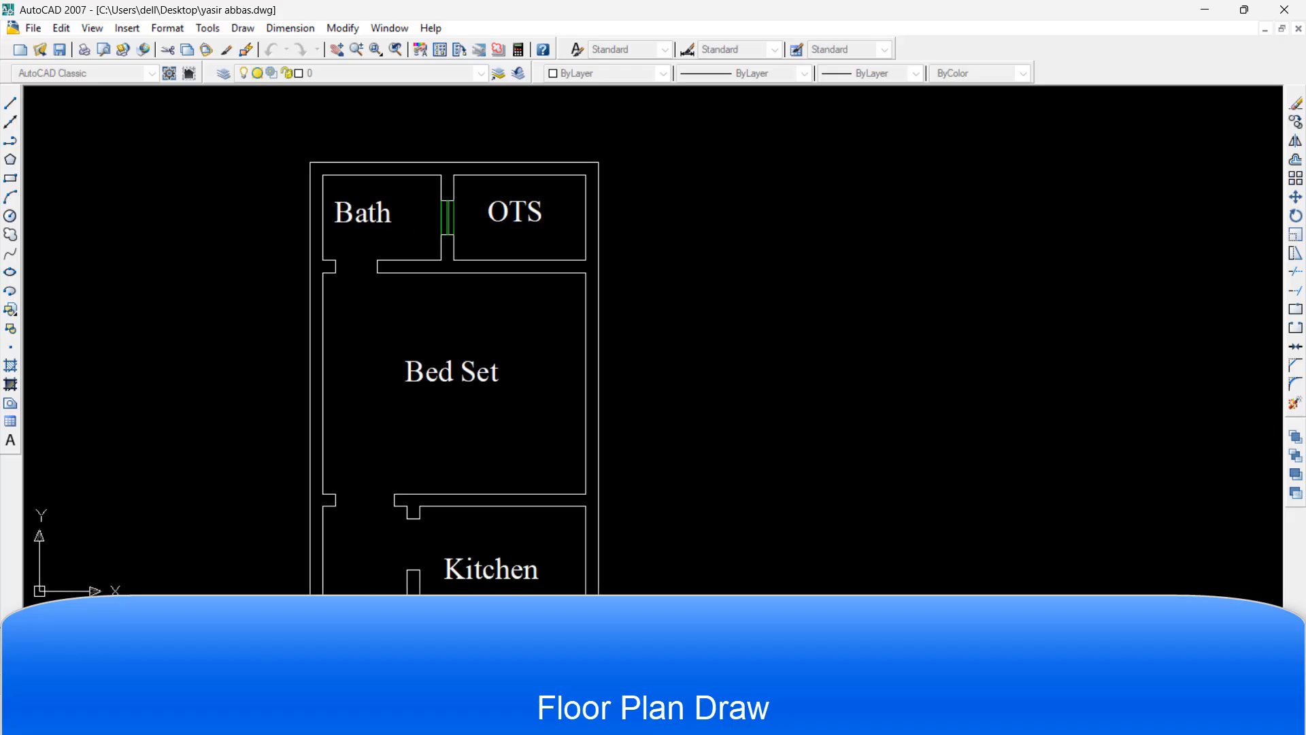
{"action": "scroll", "coordinate": [485, 208], "scroll_direction": "down", "scroll_amount": 3}
{"action": "scroll", "coordinate": [484, 208], "scroll_direction": "up", "scroll_amount": 2}
{"action": "scroll", "coordinate": [484, 207], "scroll_direction": "down", "scroll_amount": 3}
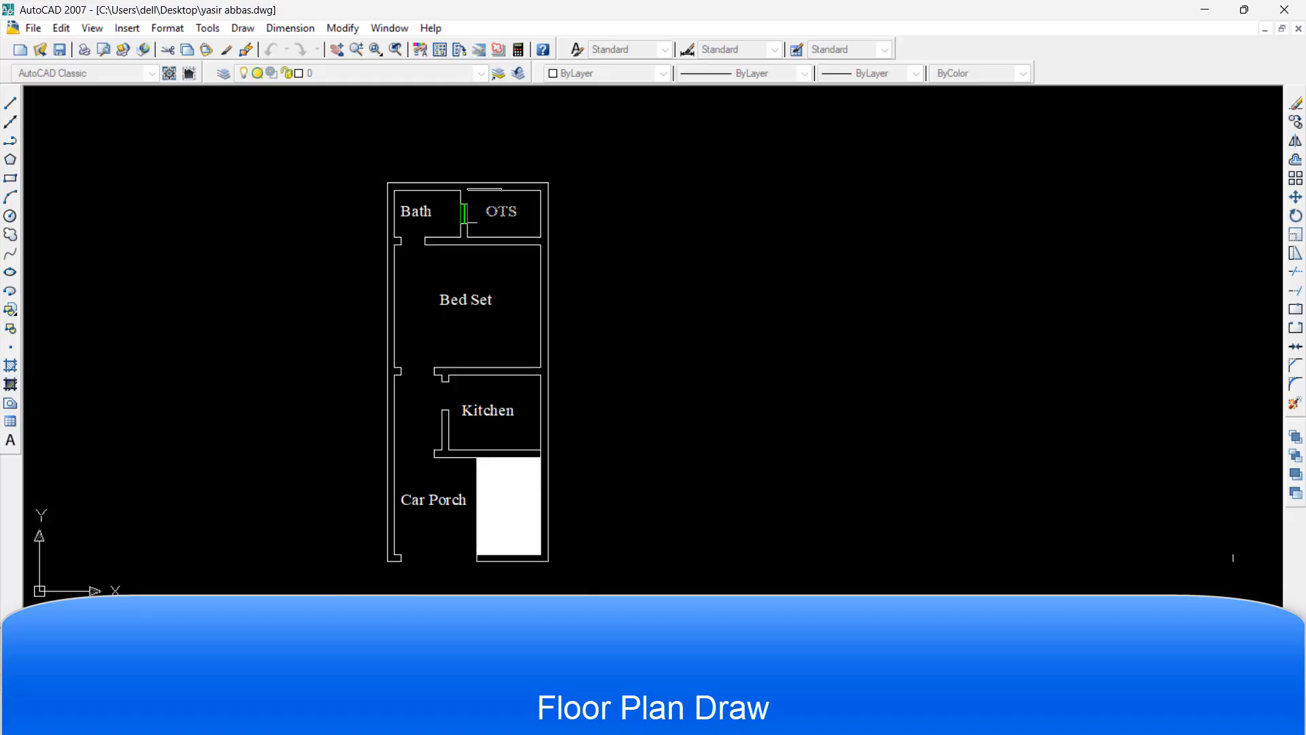
Move the "Bath" label horizontally to the right to centre it between its room's side walls
{"action": "scroll", "coordinate": [484, 206], "scroll_direction": "up", "scroll_amount": 2}
{"action": "scroll", "coordinate": [484, 204], "scroll_direction": "up", "scroll_amount": 2}
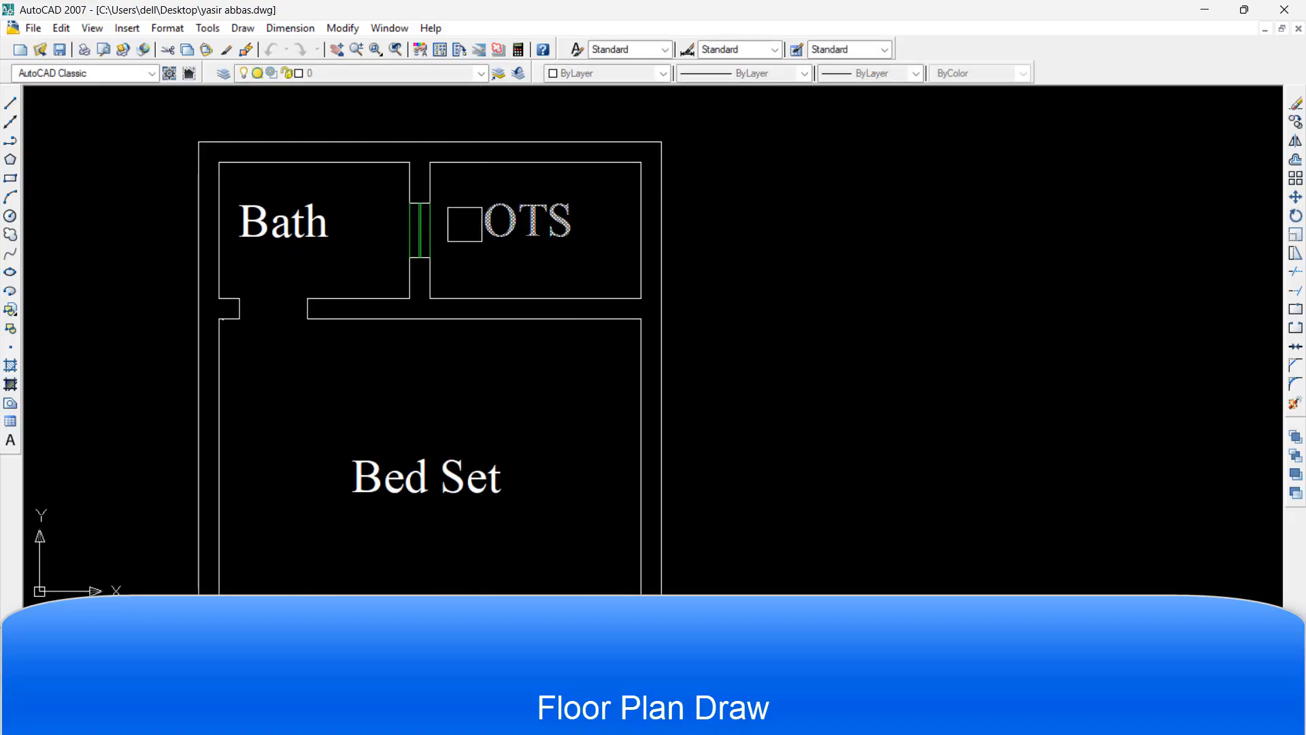
{"action": "left_click", "coordinate": [284, 221]}
{"action": "key", "text": "Return"}
{"action": "left_click", "coordinate": [270, 365]}
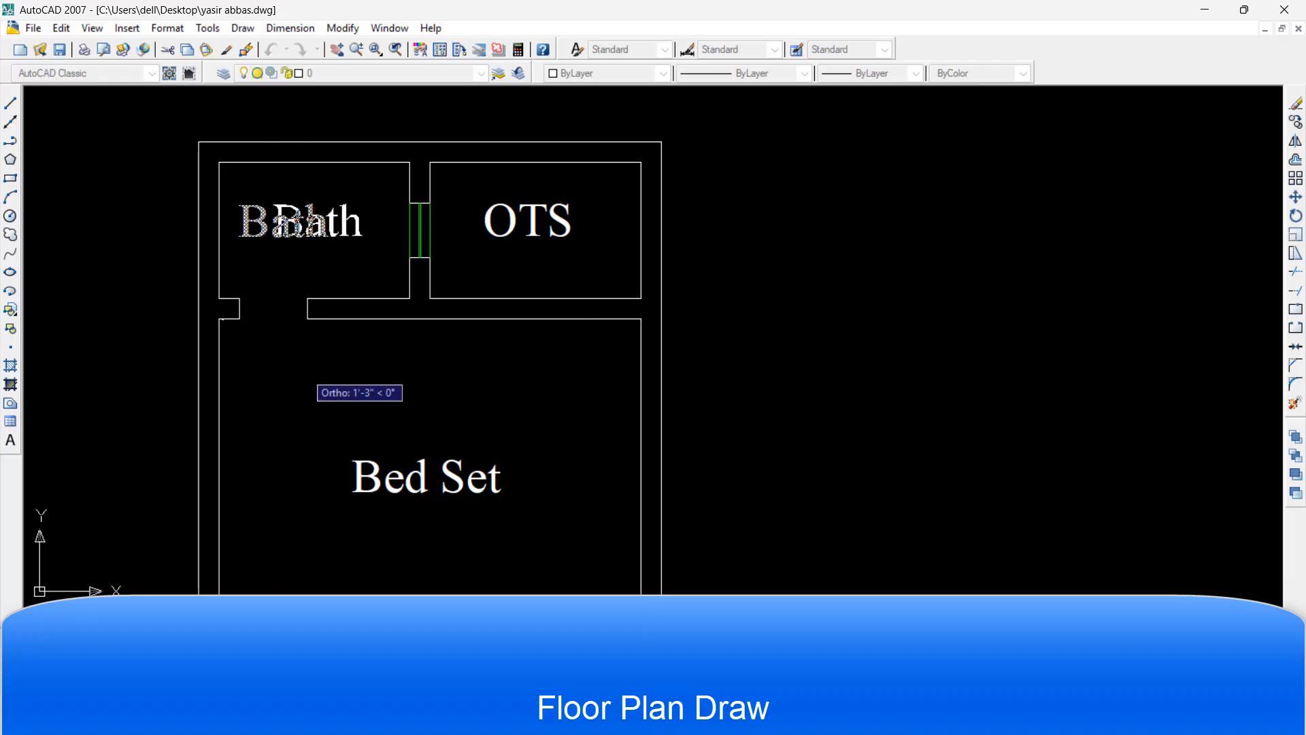
{"action": "left_click", "coordinate": [300, 369]}
Review the whole floor plan and the layout of all its room labels
{"action": "scroll", "coordinate": [299, 368], "scroll_direction": "down", "scroll_amount": 5}
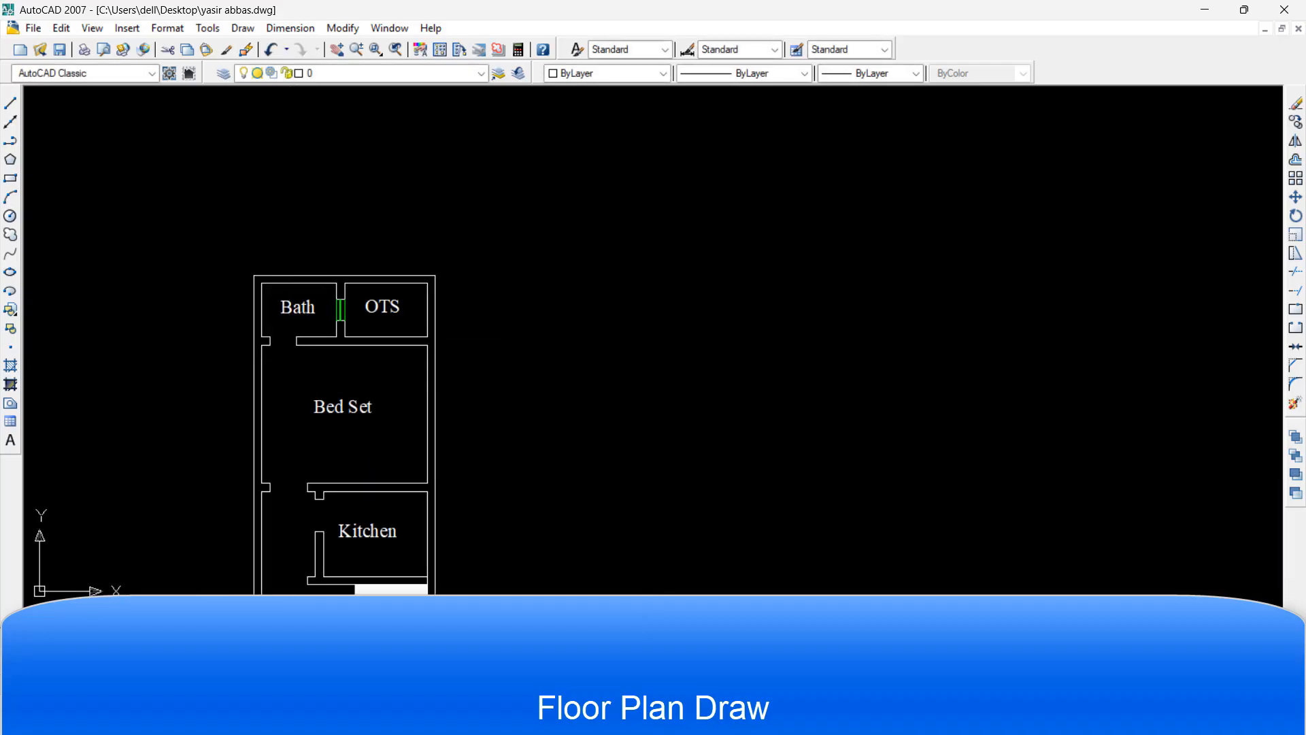
{"action": "mouse_move", "coordinate": [300, 369]}
{"action": "middle_mouse_down"}
{"action": "mouse_move", "coordinate": [435, 292]}
{"action": "mouse_move", "coordinate": [429, 228]}
{"action": "mouse_move", "coordinate": [440, 265]}
{"action": "mouse_move", "coordinate": [426, 281]}
{"action": "middle_mouse_up"}
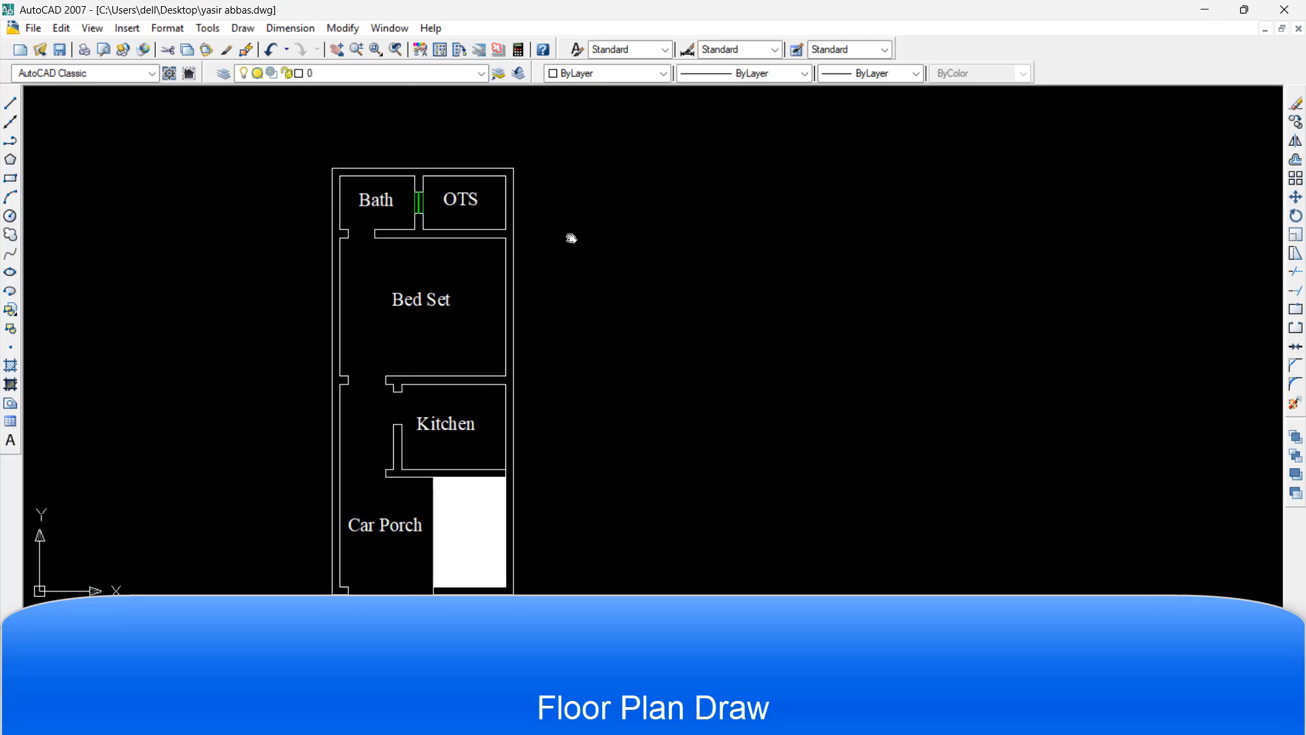
{"action": "mouse_move", "coordinate": [571, 238]}
{"action": "middle_mouse_down"}
{"action": "mouse_move", "coordinate": [544, 296]}
{"action": "mouse_move", "coordinate": [596, 235]}
{"action": "middle_mouse_up"}
{"action": "scroll", "coordinate": [520, 279], "scroll_direction": "up", "scroll_amount": 1}
{"action": "middle_click_drag", "start_coordinate": [656, 310], "coordinate": [646, 286]}
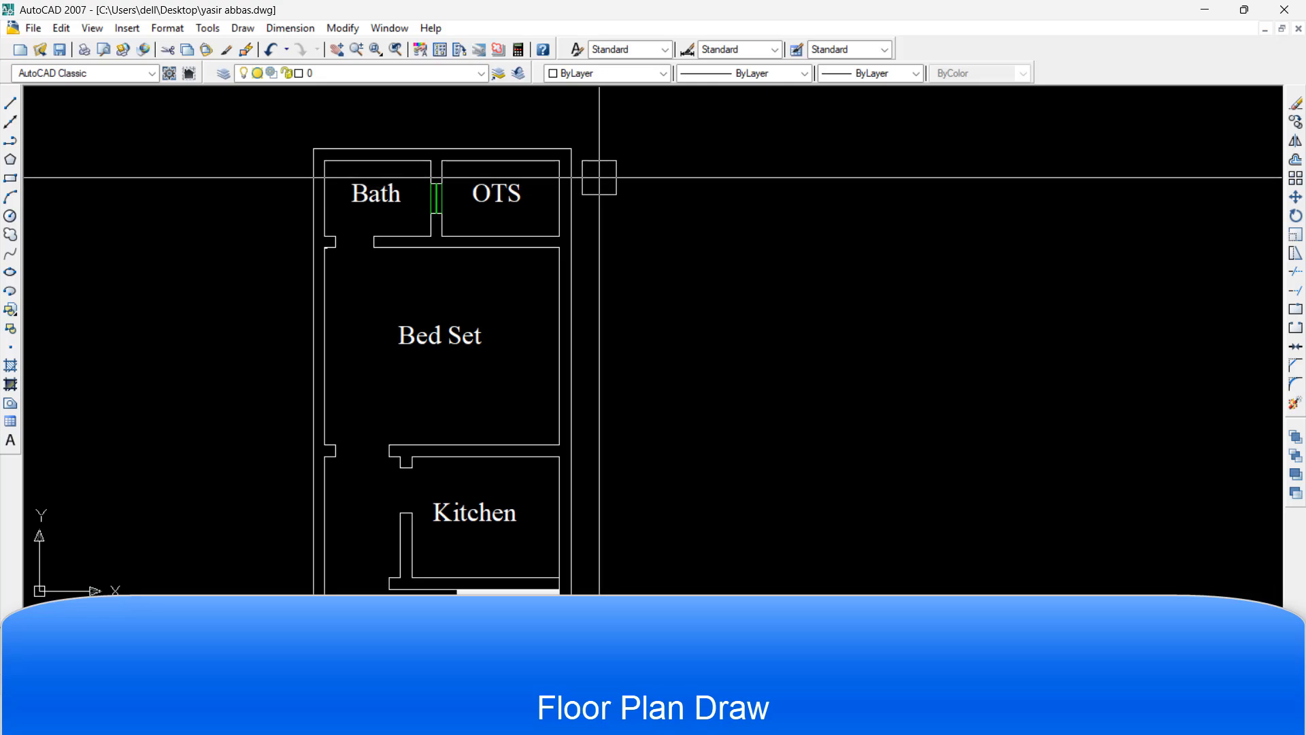
{"action": "scroll", "coordinate": [599, 177], "scroll_direction": "down", "scroll_amount": 4}
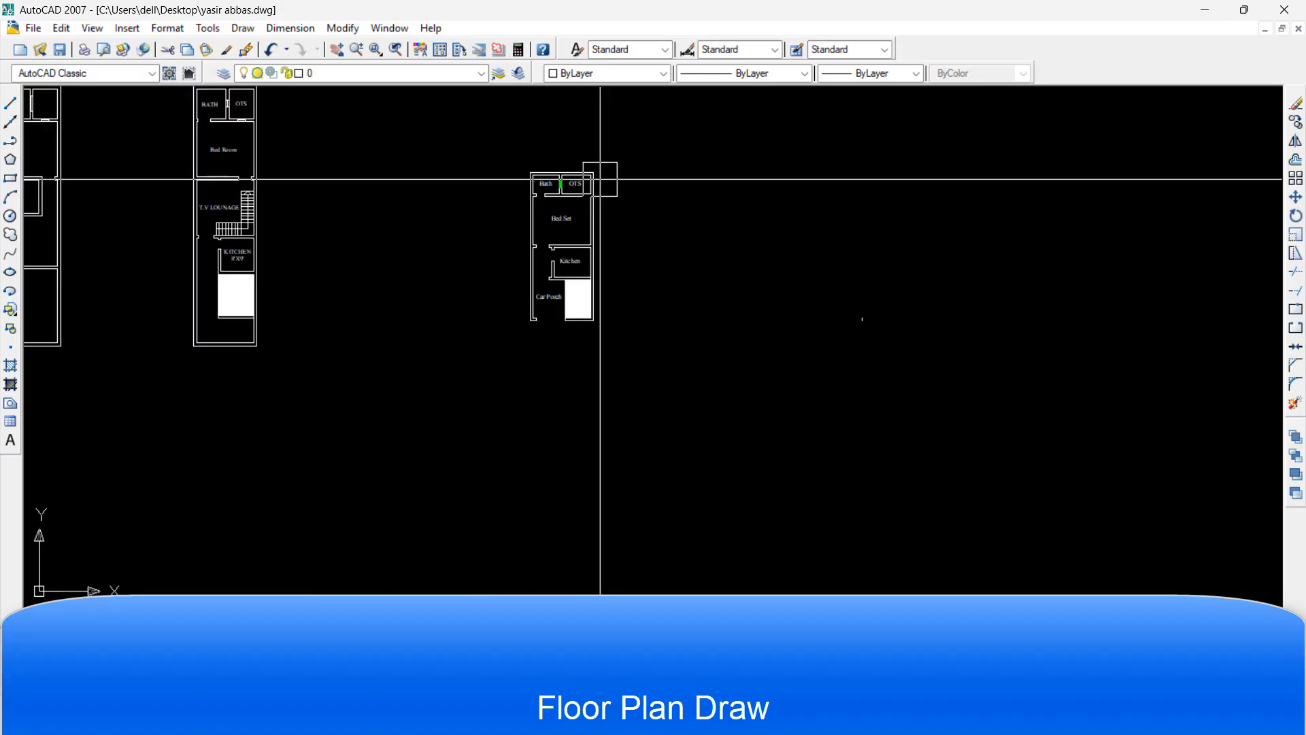
{"action": "scroll", "coordinate": [598, 181], "scroll_direction": "up", "scroll_amount": 3}
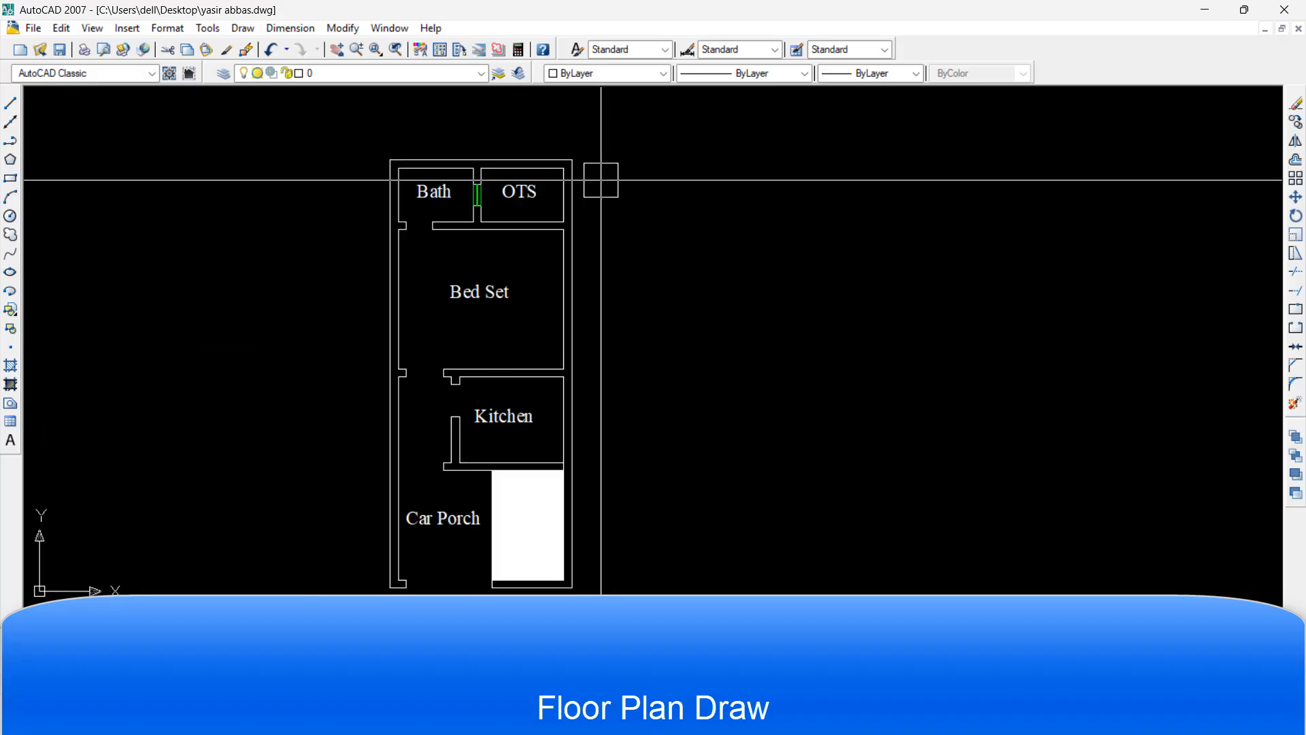
{"action": "middle_click_drag", "start_coordinate": [600, 181], "coordinate": [601, 180]}
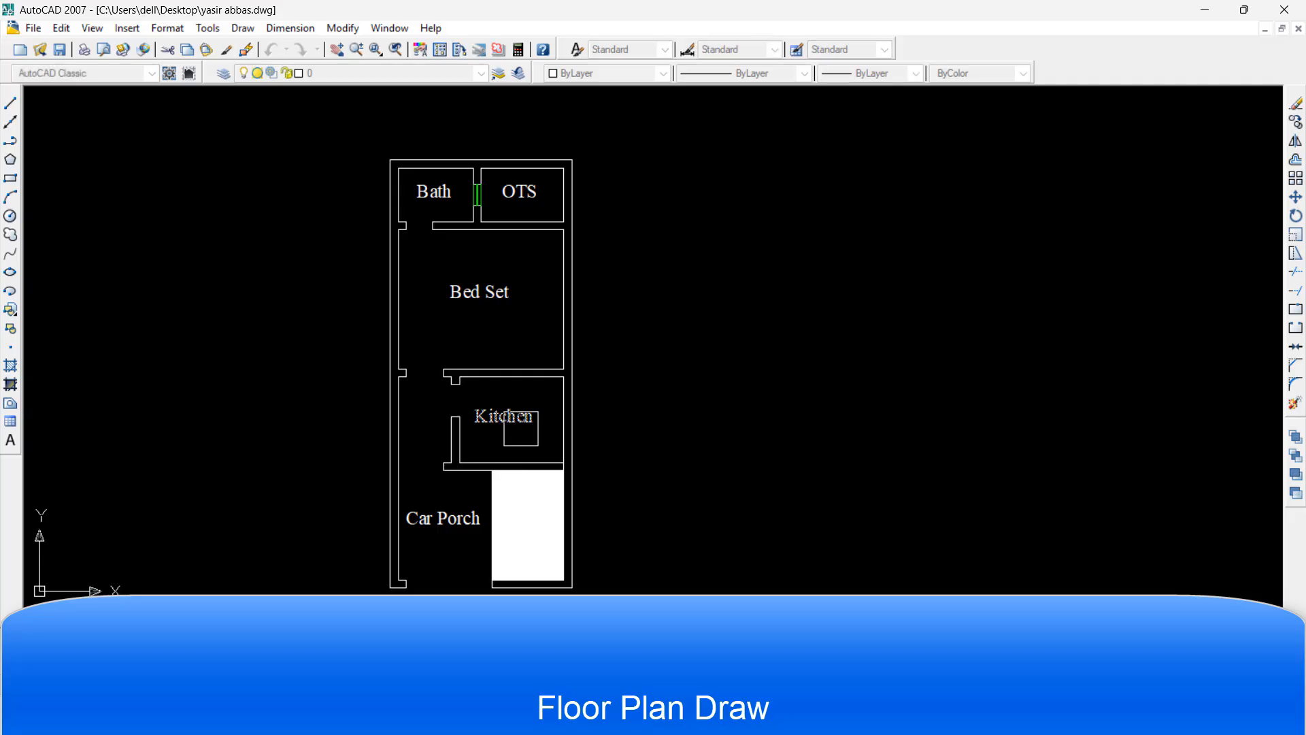
Move the "Kitchen" label slightly right to centre it in its room
{"action": "key", "text": "space"}
{"action": "left_click", "coordinate": [513, 430]}
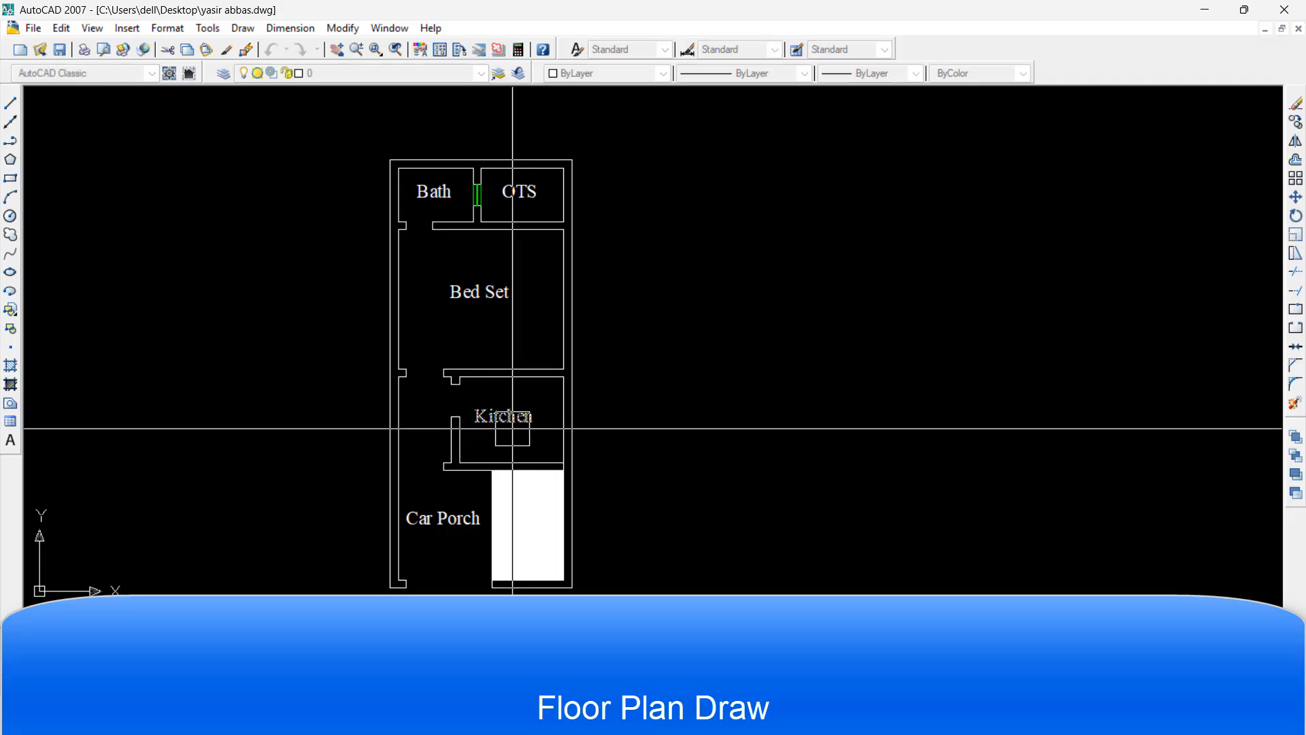
{"action": "scroll", "coordinate": [512, 429], "scroll_direction": "up", "scroll_amount": 6}
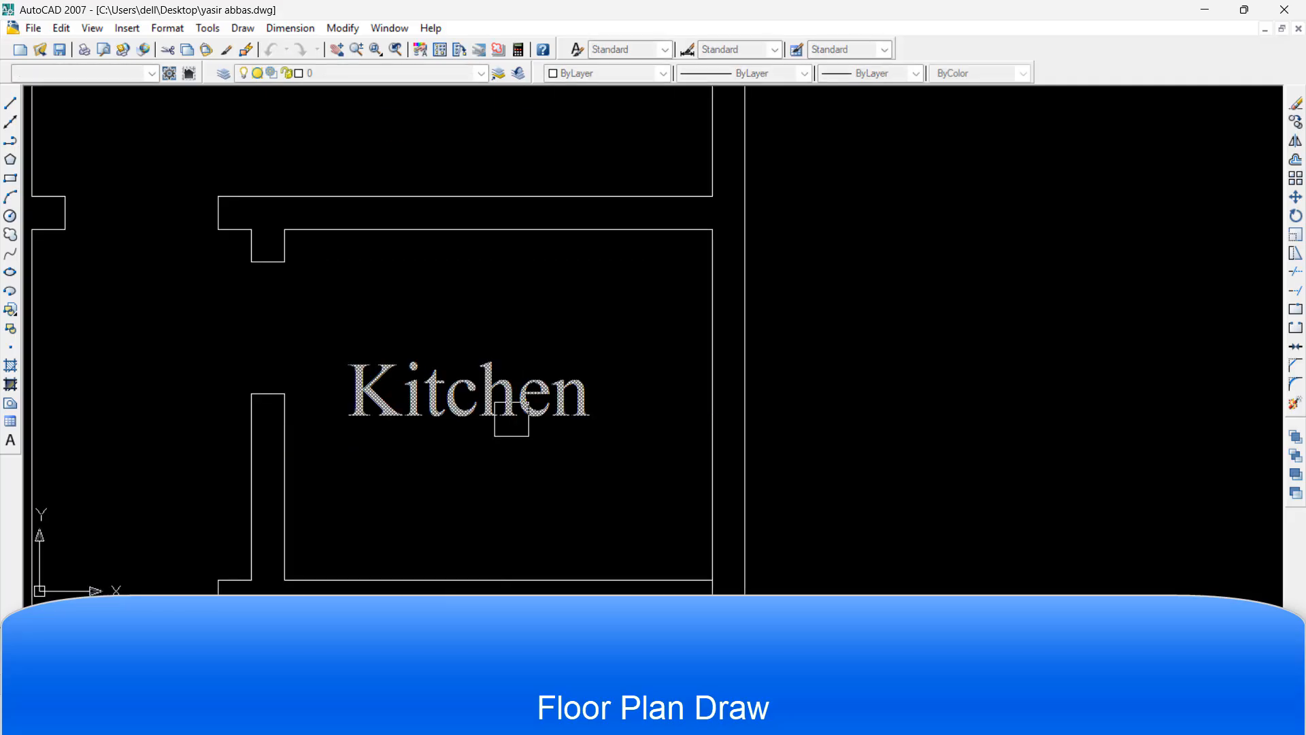
{"action": "left_click", "coordinate": [502, 491]}
Add a linear dimension across the Bath room's width, placed below its label at the window's lower end
{"action": "scroll", "coordinate": [502, 490], "scroll_direction": "down", "scroll_amount": 7}
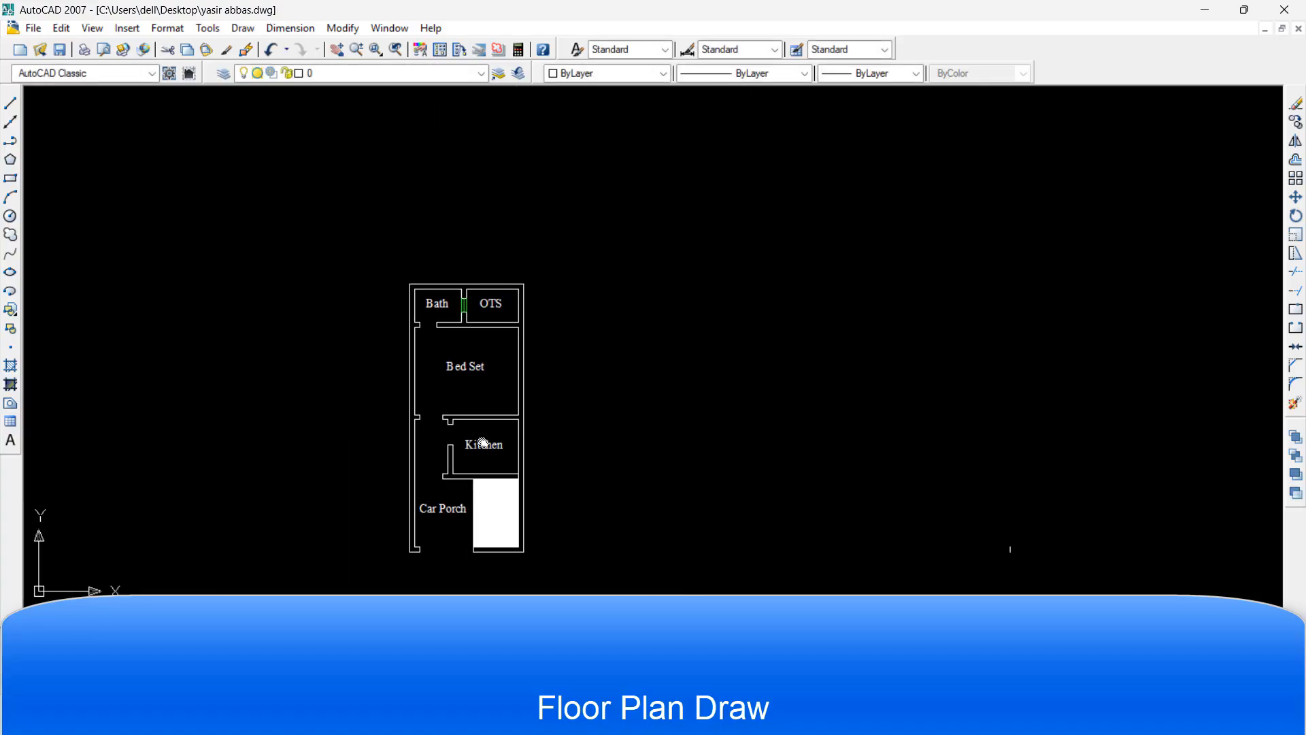
{"action": "middle_click_drag", "start_coordinate": [483, 442], "coordinate": [484, 406]}
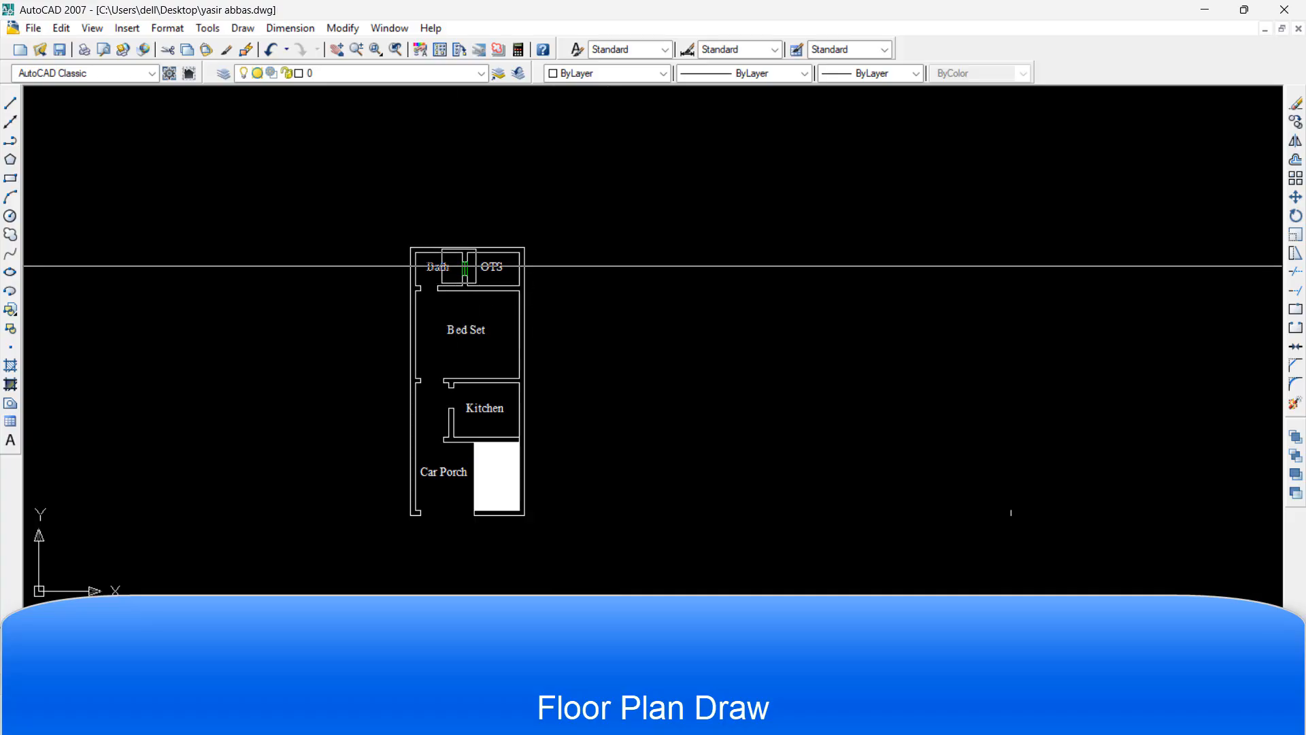
{"action": "scroll", "coordinate": [486, 265], "scroll_direction": "up", "scroll_amount": 5}
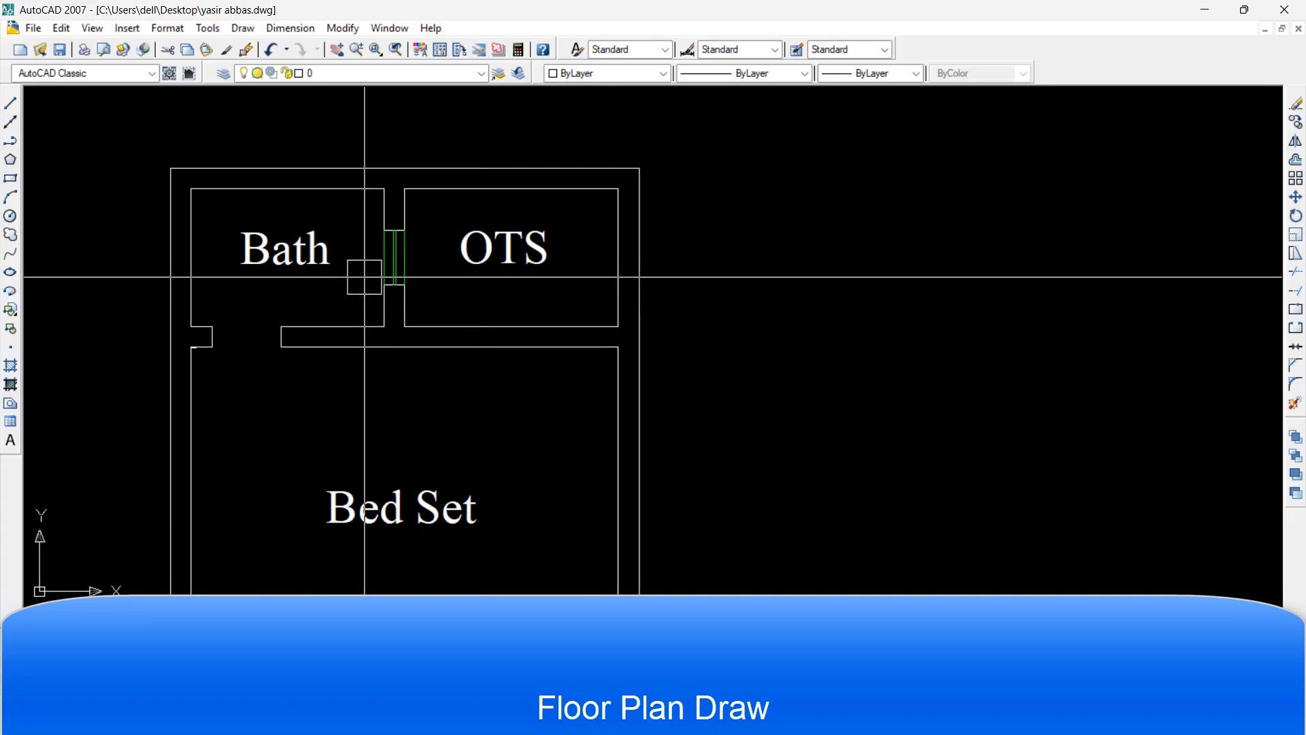
{"action": "type", "text": "di"}
{"action": "key", "text": "Return"}
{"action": "left_click", "coordinate": [191, 287]}
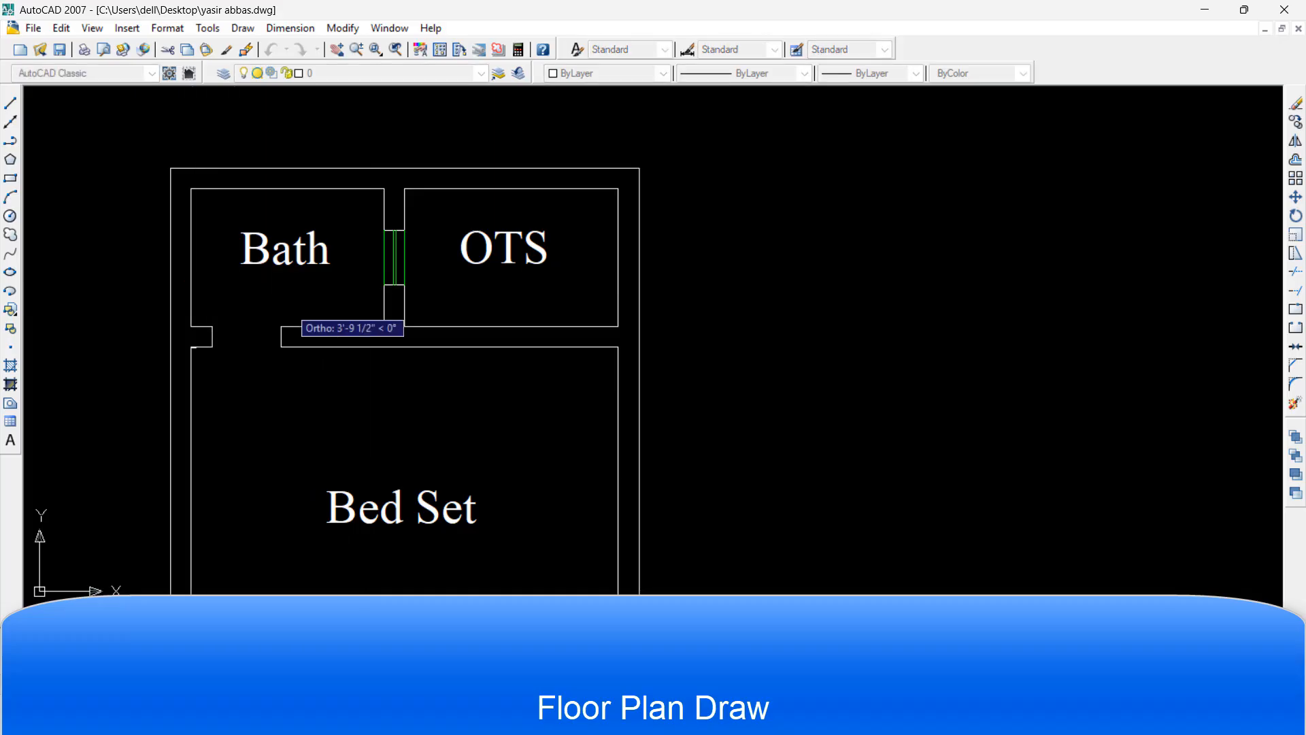
{"action": "left_click", "coordinate": [385, 285]}
{"action": "key", "text": "Escape"}
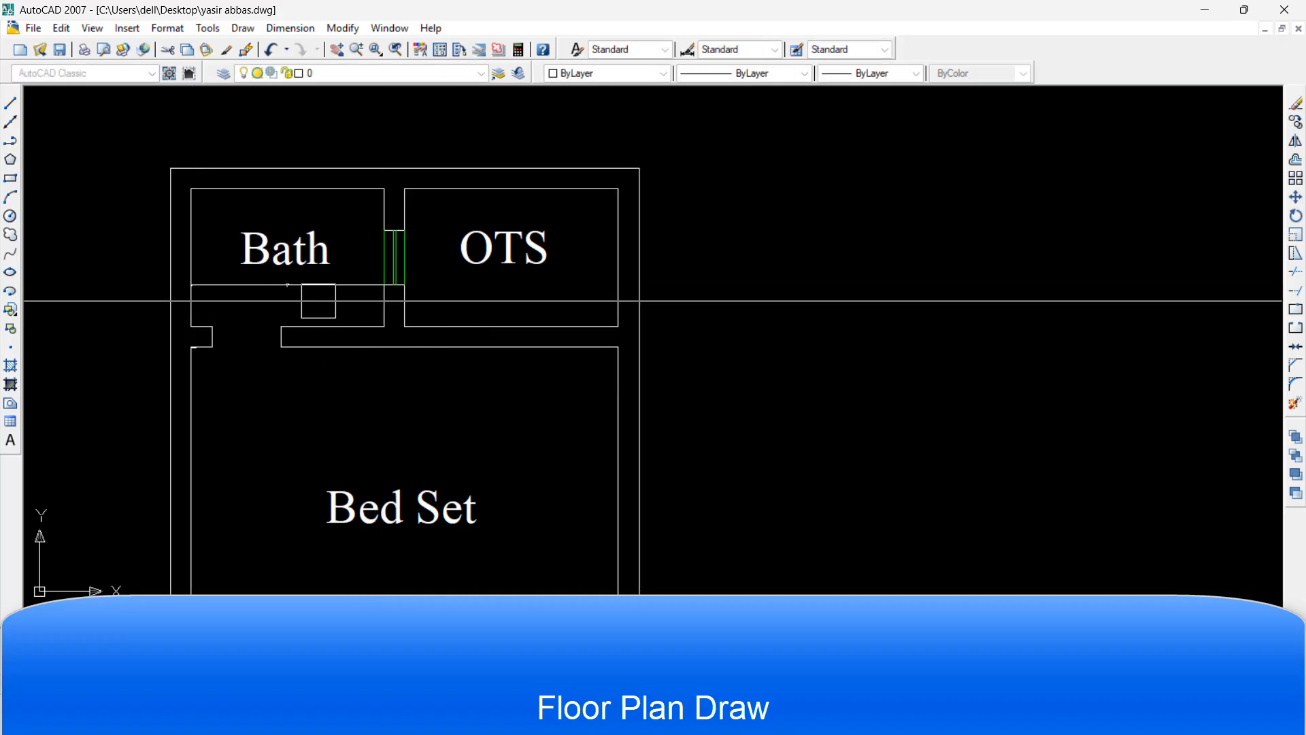
Add a vertical linear dimension for the Bath room's left inner wall, placed just inside that wall
{"action": "scroll", "coordinate": [318, 300], "scroll_direction": "up", "scroll_amount": 6}
{"action": "scroll", "coordinate": [414, 268], "scroll_direction": "down", "scroll_amount": 5}
{"action": "scroll", "coordinate": [334, 234], "scroll_direction": "up", "scroll_amount": 1}
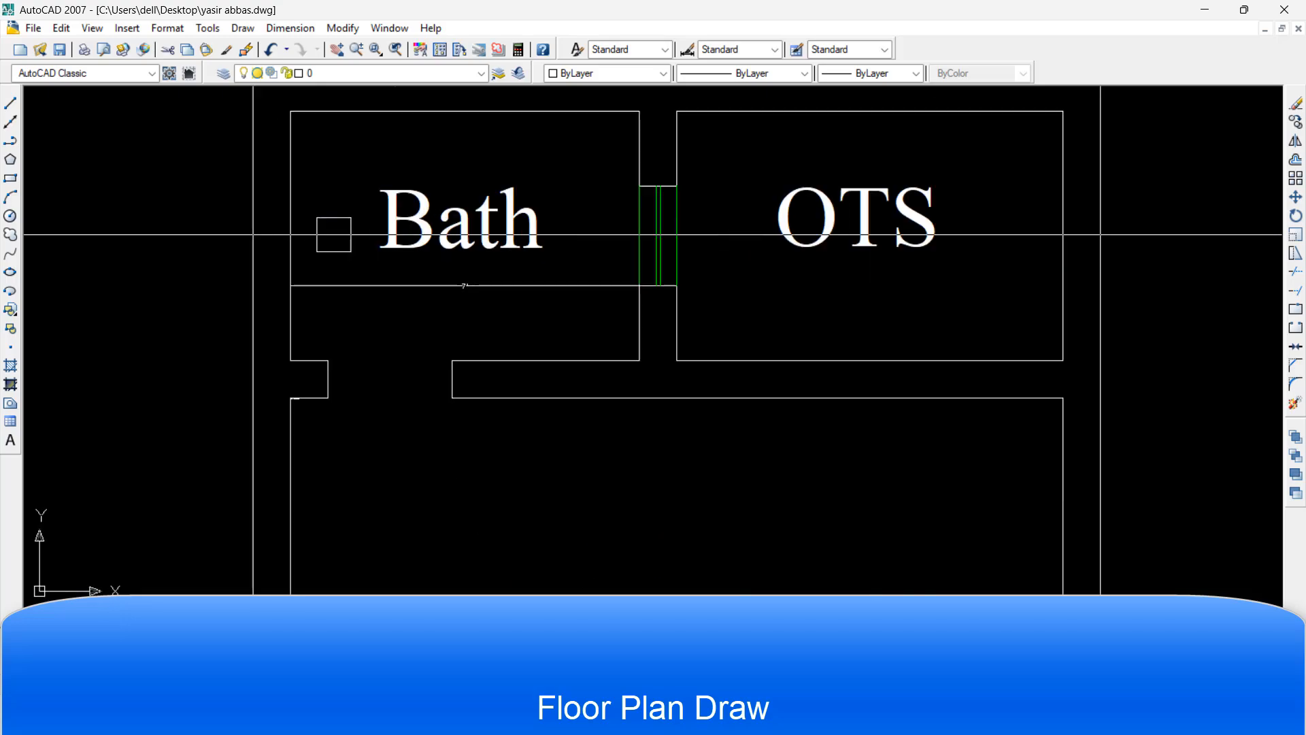
{"action": "key", "text": "Return"}
{"action": "key", "text": "Return"}
{"action": "left_click", "coordinate": [294, 224]}
{"action": "left_click", "coordinate": [311, 226]}
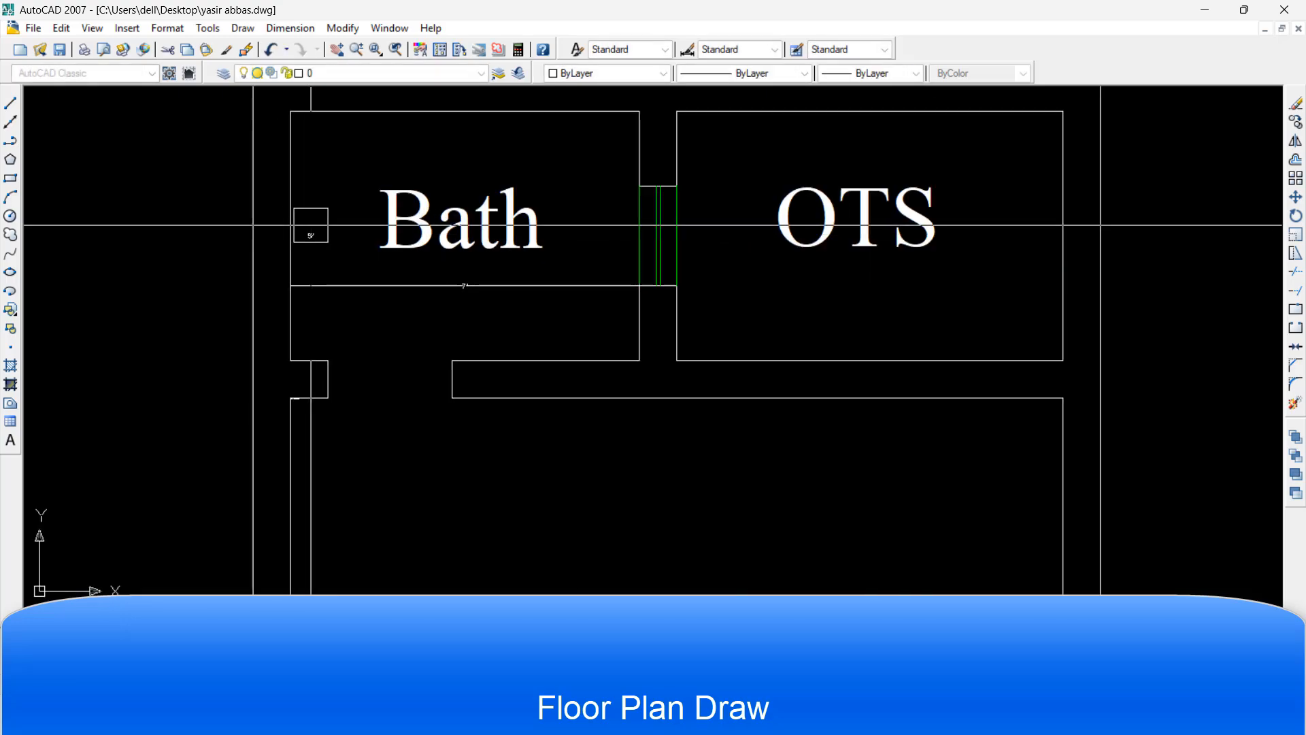
{"action": "scroll", "coordinate": [310, 231], "scroll_direction": "up", "scroll_amount": 4}
{"action": "scroll", "coordinate": [297, 253], "scroll_direction": "down", "scroll_amount": 3}
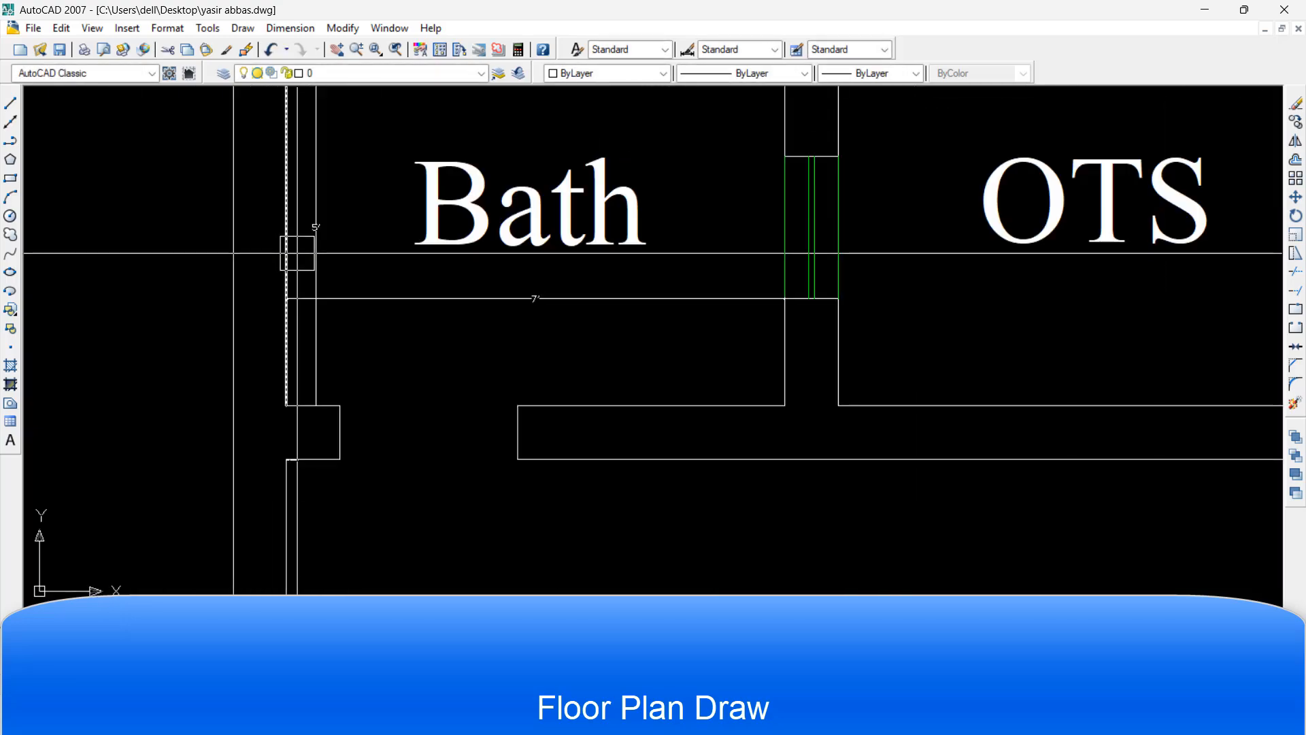
Add a second line reading 7'X5' beneath the "Bath" room label
{"action": "scroll", "coordinate": [297, 253], "scroll_direction": "down", "scroll_amount": 2}
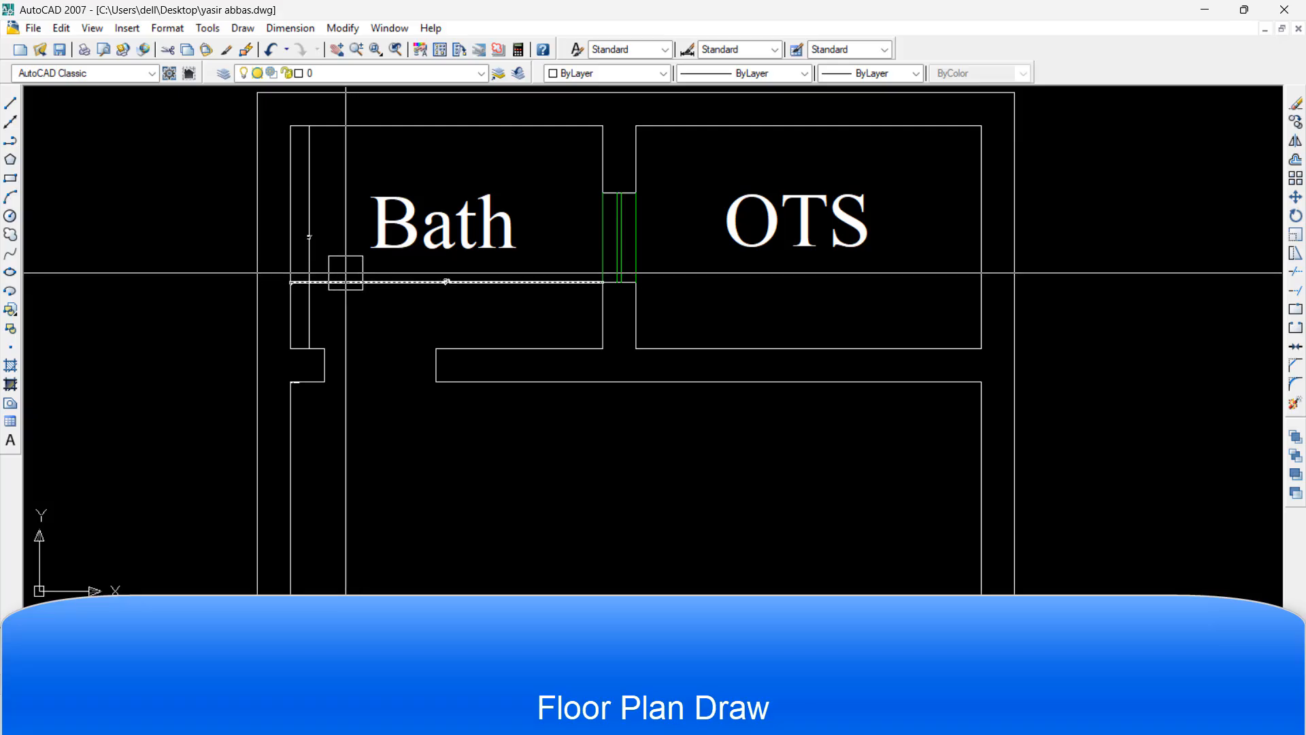
{"action": "double_click", "coordinate": [420, 226]}
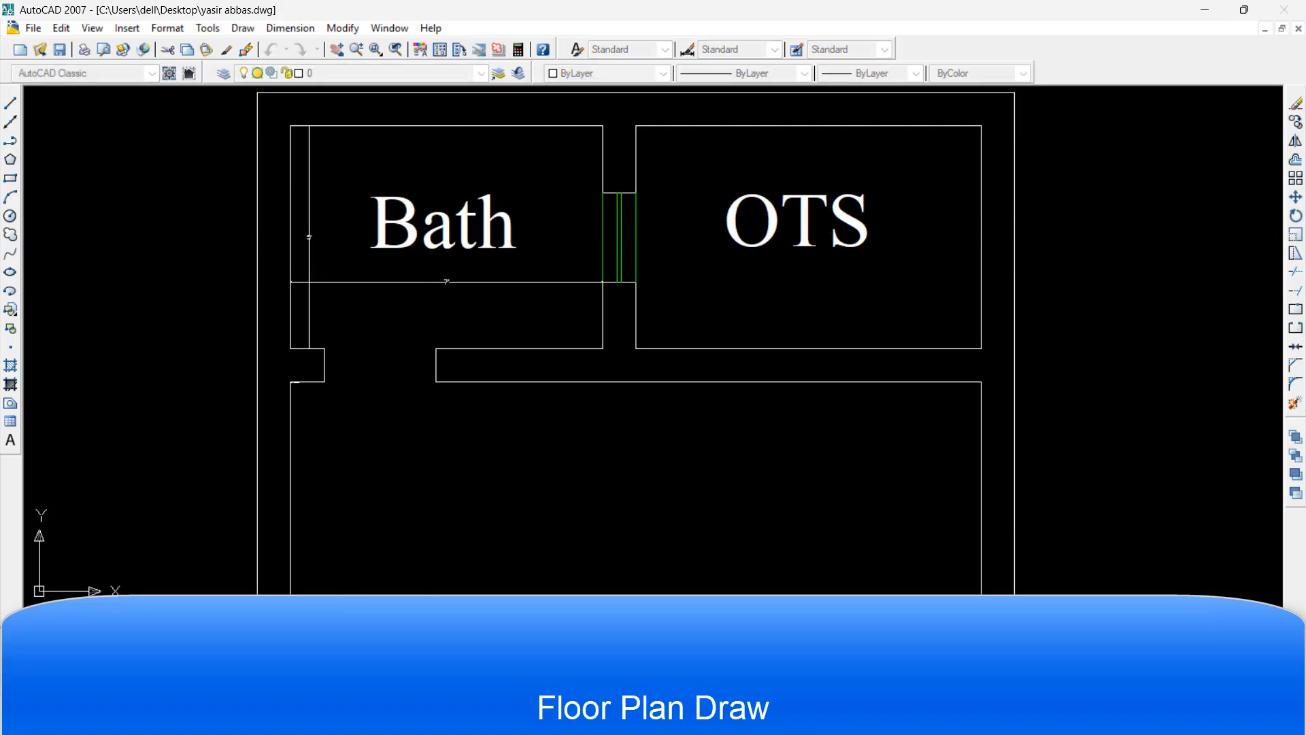
{"action": "key", "text": "Return"}
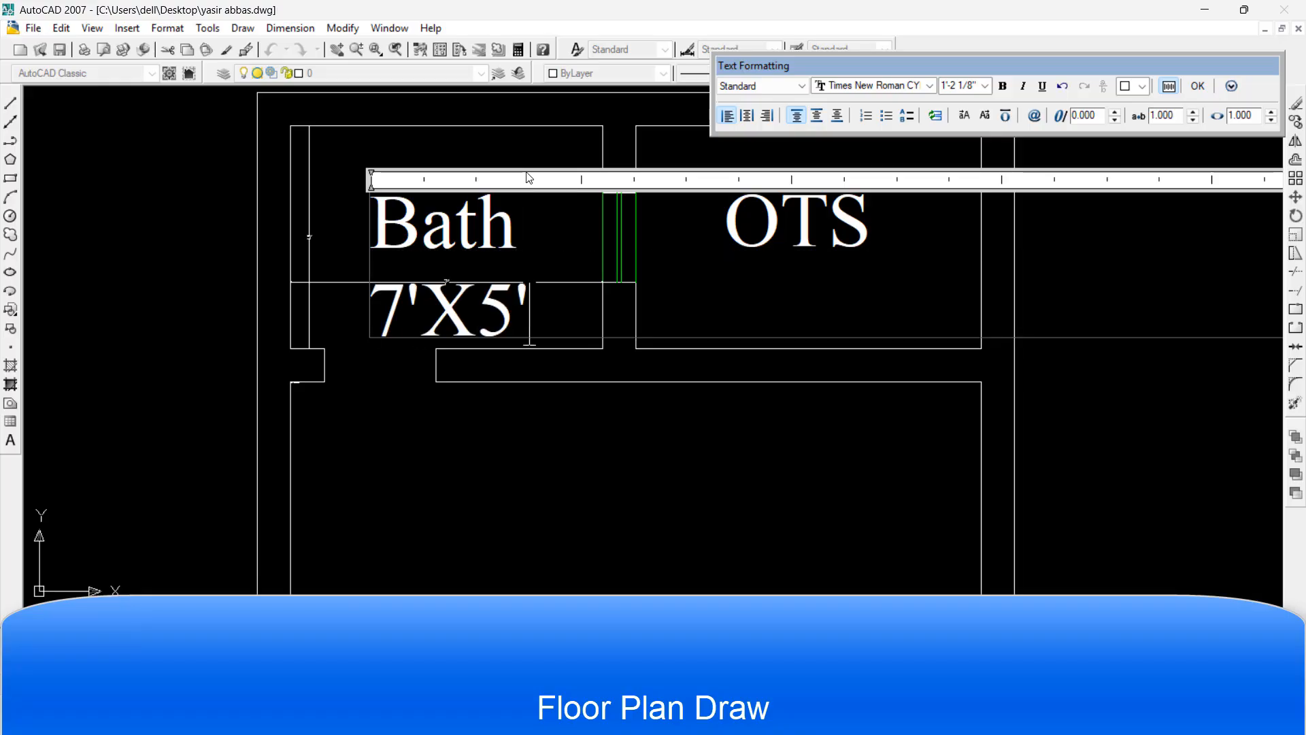
{"action": "left_click", "coordinate": [1199, 88]}
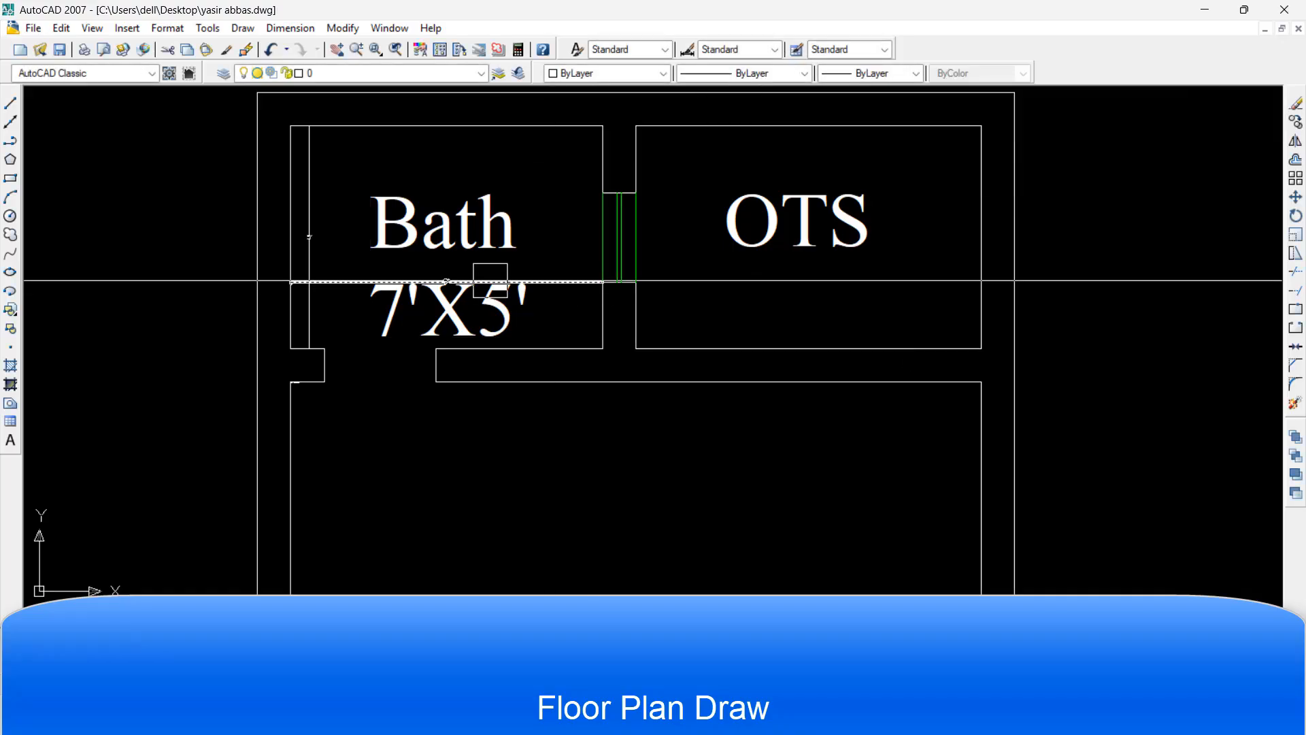
Delete the horizontal and vertical dimensions from the Bath room
{"action": "left_click", "coordinate": [446, 281]}
{"action": "key", "text": "Delete"}
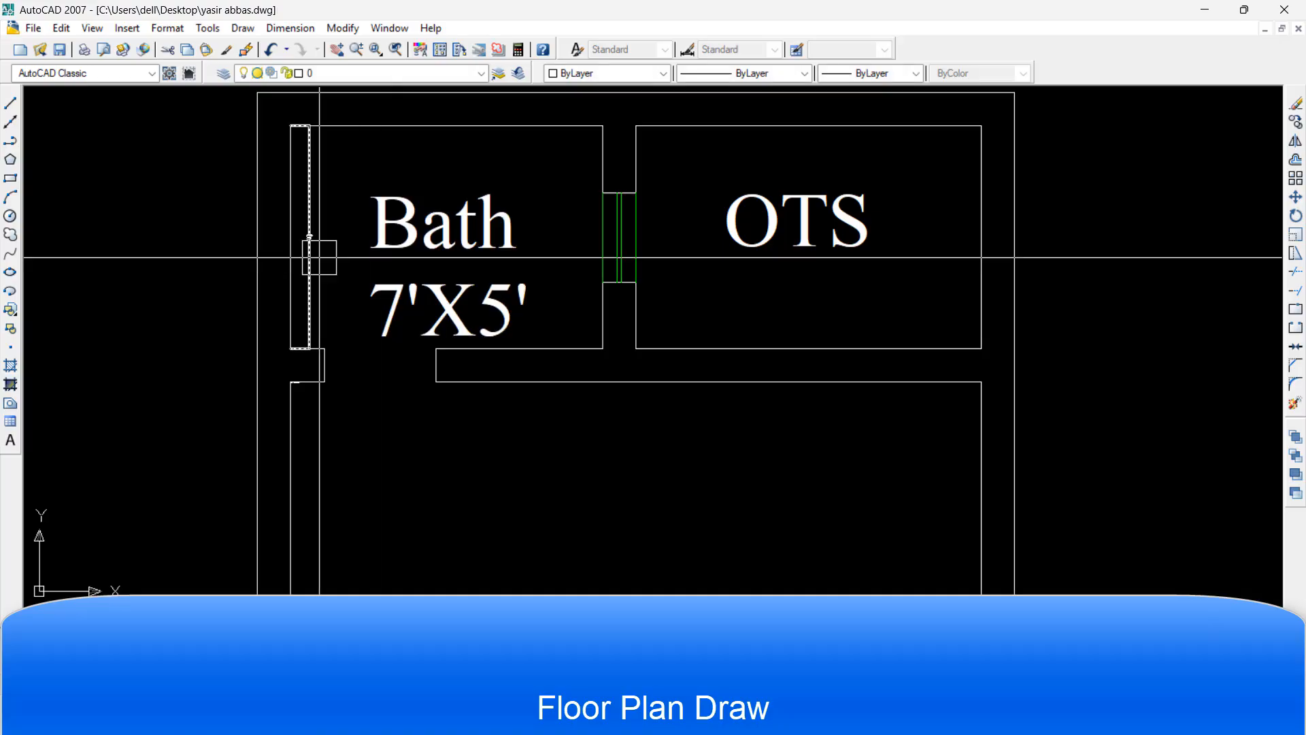
{"action": "left_click", "coordinate": [317, 256]}
{"action": "key", "text": "Delete"}
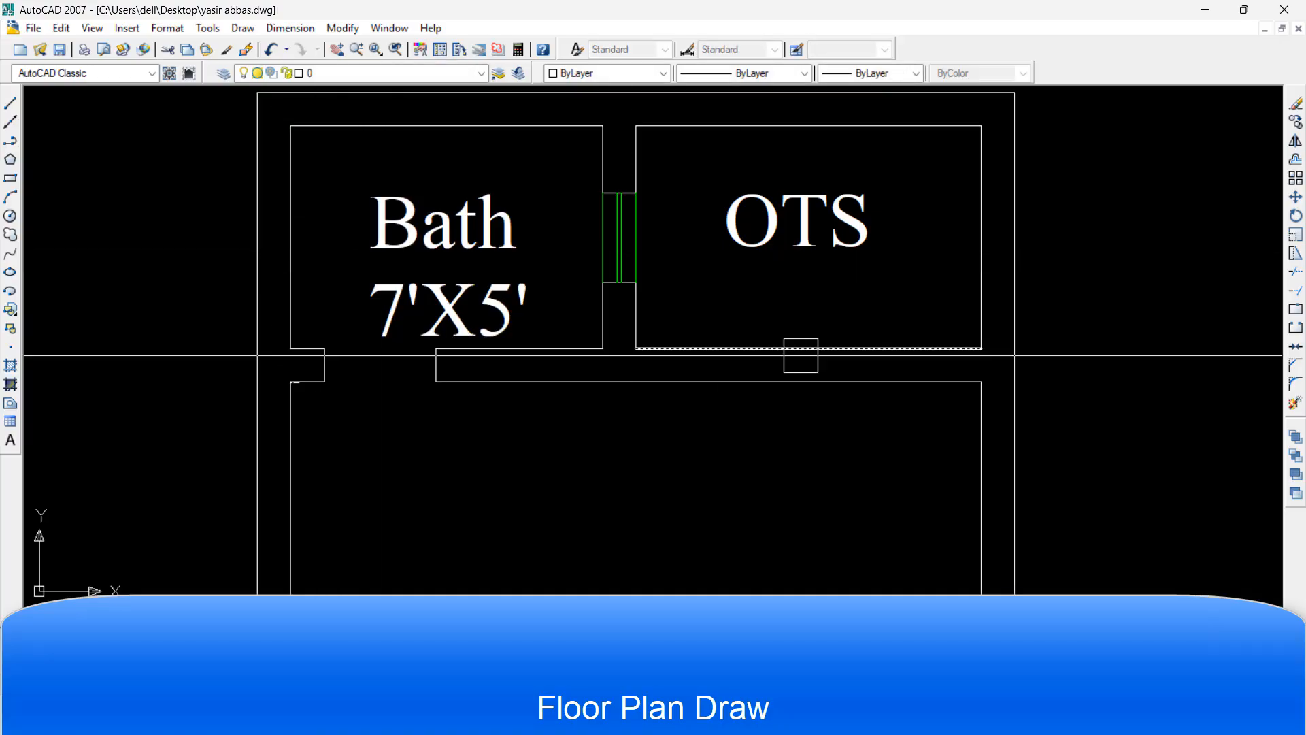
Move the two-line Bath label slightly upward so it sits clear of the room's lower wall
{"action": "type", "text": "m"}
{"action": "key", "text": "Return"}
{"action": "left_click", "coordinate": [438, 302]}
{"action": "key", "text": "Return"}
{"action": "left_click", "coordinate": [552, 453]}
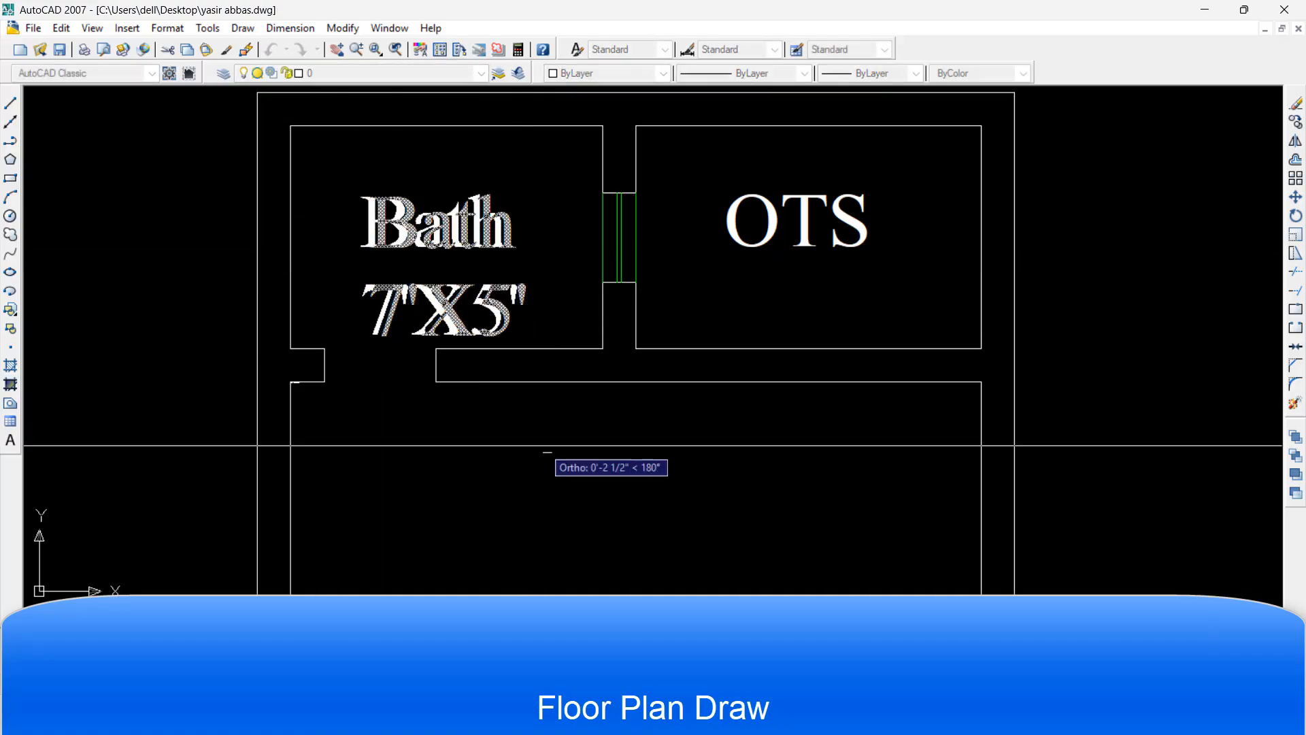
{"action": "left_click", "coordinate": [542, 425]}
{"action": "middle_click_drag", "start_coordinate": [828, 344], "coordinate": [795, 368]}
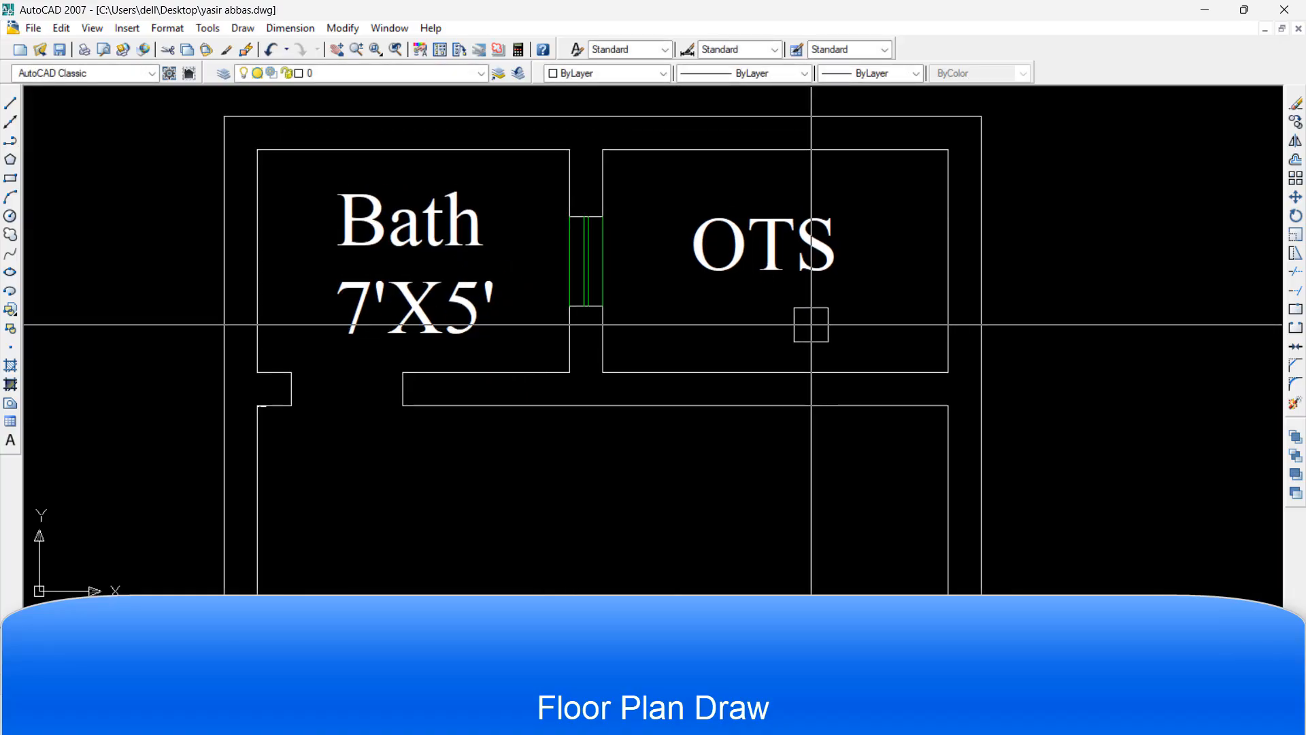
Add a linear dimension across the OTS room's width, placed just below its label
{"action": "type", "text": "l"}
{"action": "key", "text": "Return"}
{"action": "left_click", "coordinate": [602, 260]}
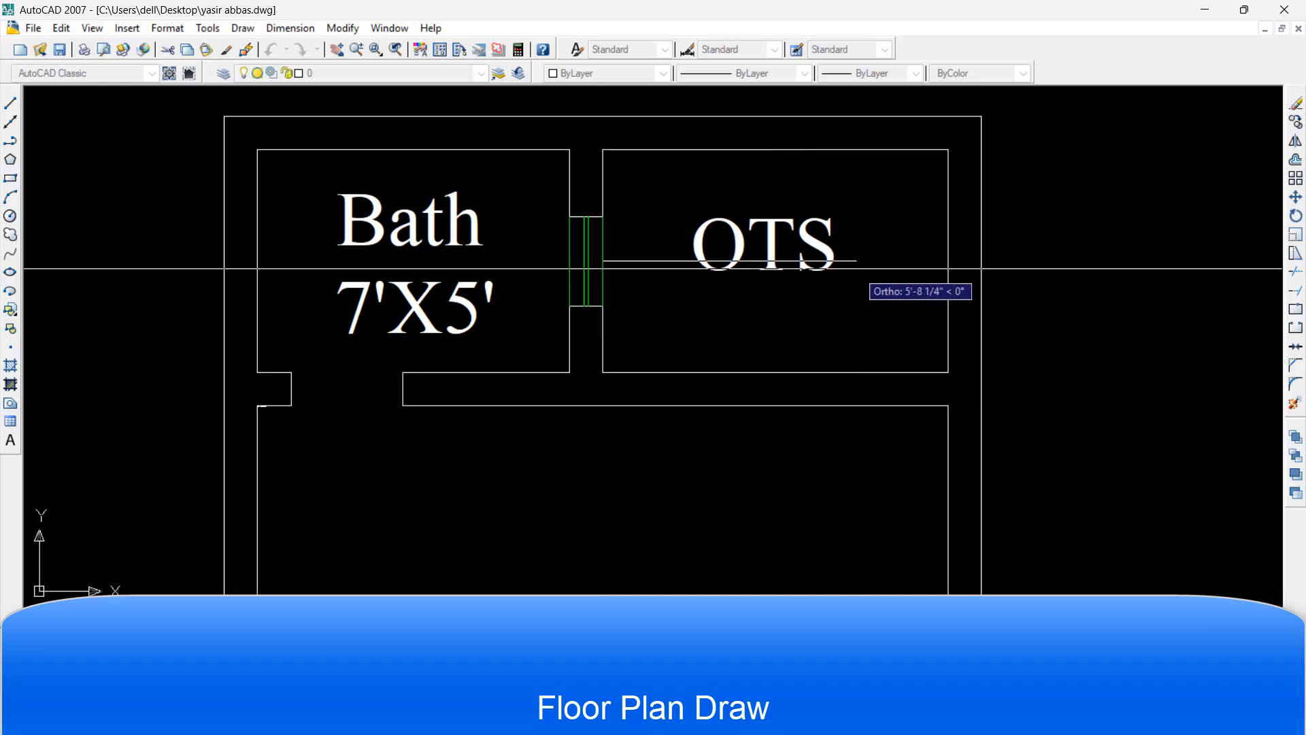
{"action": "key", "text": "Escape"}
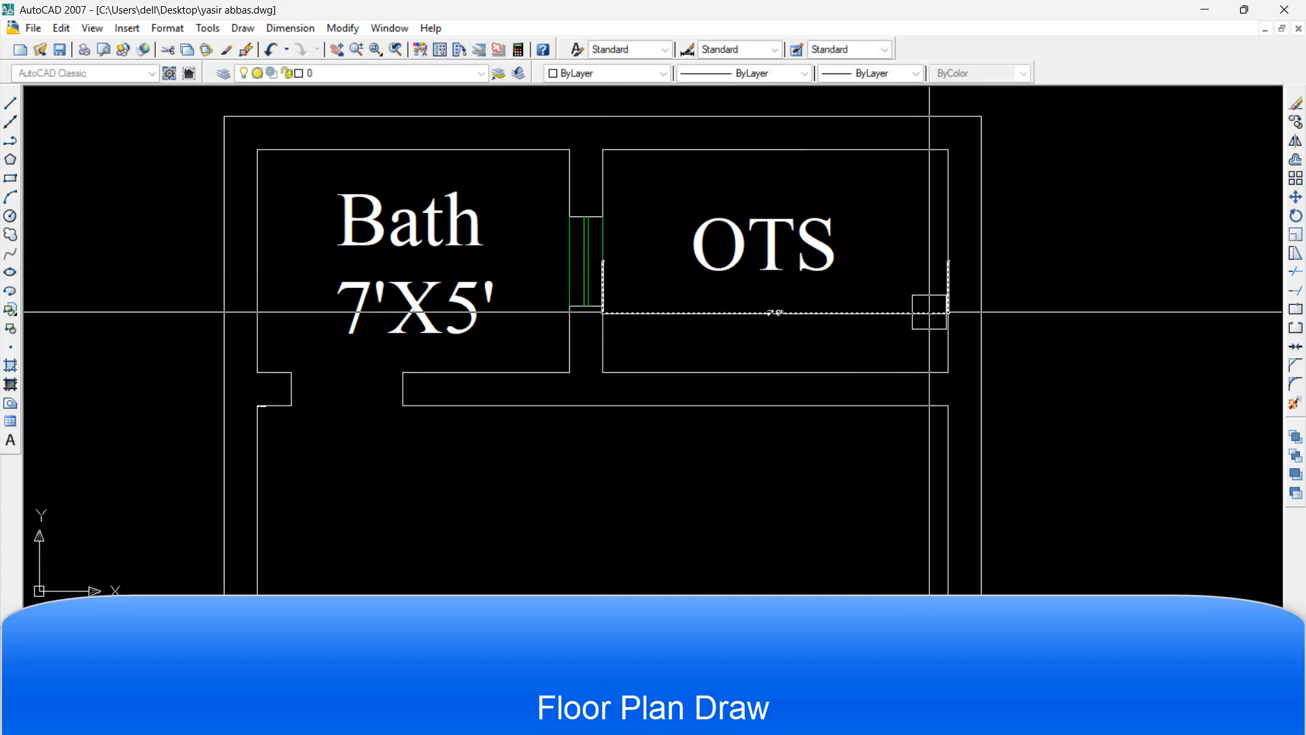
{"action": "scroll", "coordinate": [787, 309], "scroll_direction": "up", "scroll_amount": 5}
{"action": "scroll", "coordinate": [790, 315], "scroll_direction": "down", "scroll_amount": 7}
Add a vertical linear dimension between the OTS label and the right wall, from the upper wall to just above the lower wall
{"action": "key", "text": "space"}
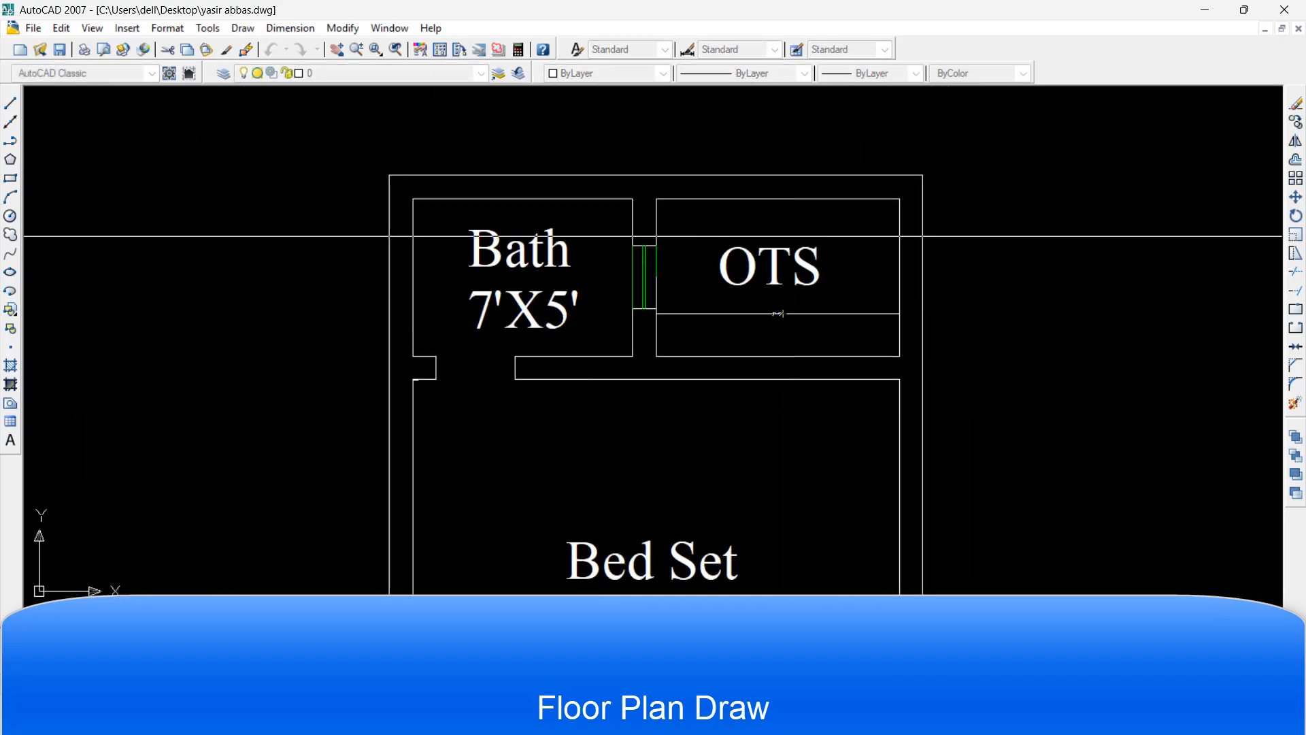
{"action": "left_click", "coordinate": [858, 345]}
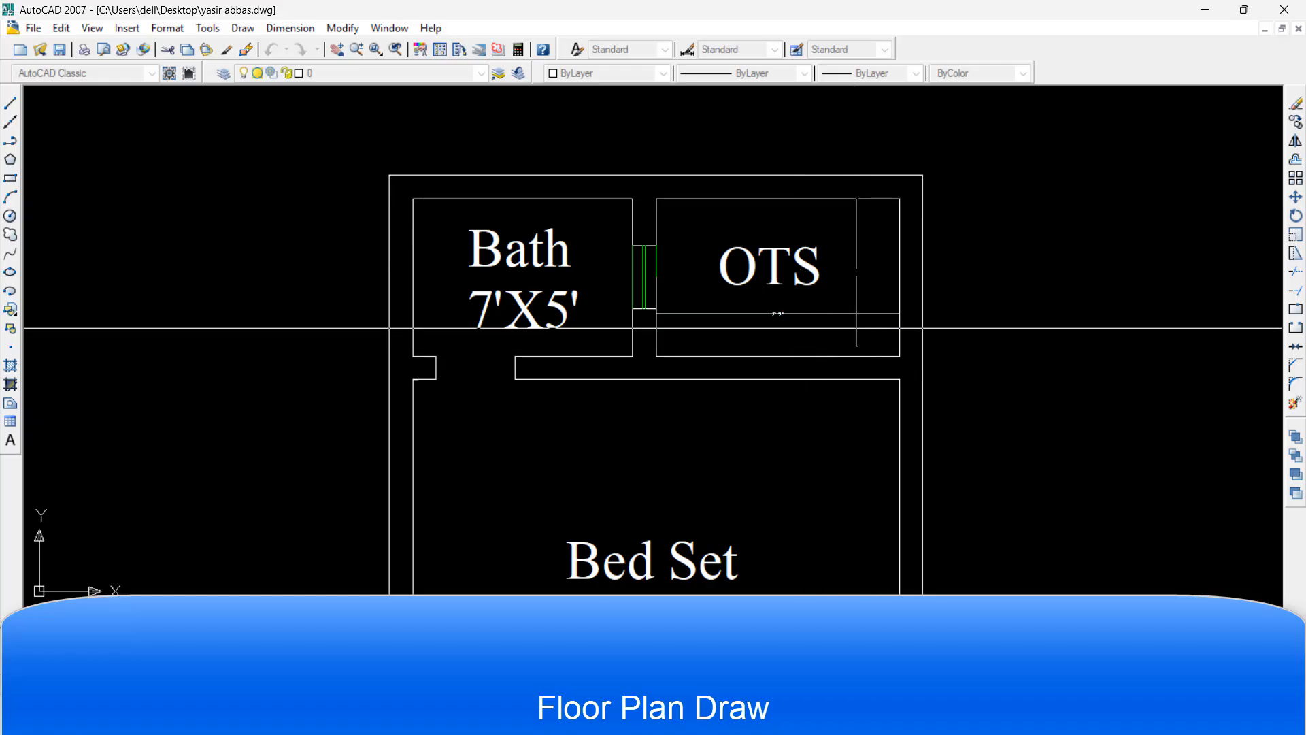
{"action": "left_click", "coordinate": [855, 320]}
{"action": "scroll", "coordinate": [847, 312], "scroll_direction": "up", "scroll_amount": 3}
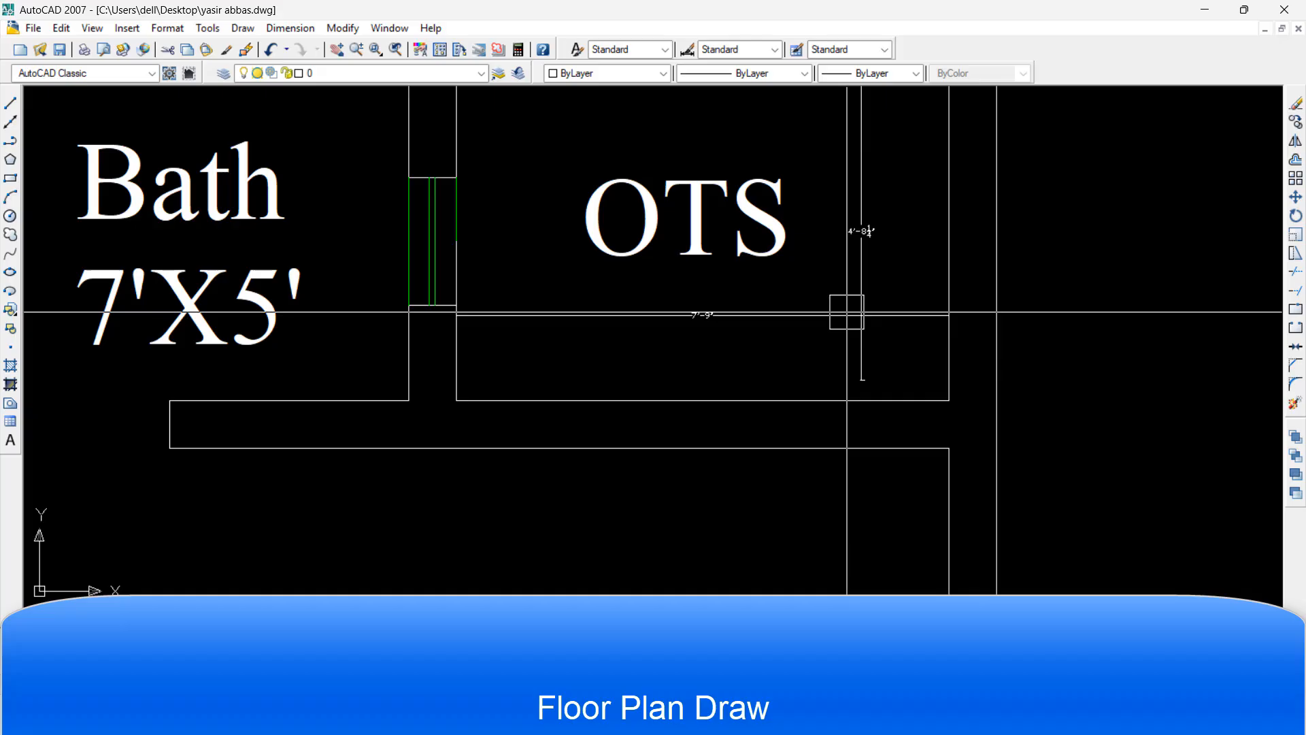
{"action": "scroll", "coordinate": [847, 312], "scroll_direction": "down", "scroll_amount": 4}
{"action": "scroll", "coordinate": [656, 313], "scroll_direction": "up", "scroll_amount": 2}
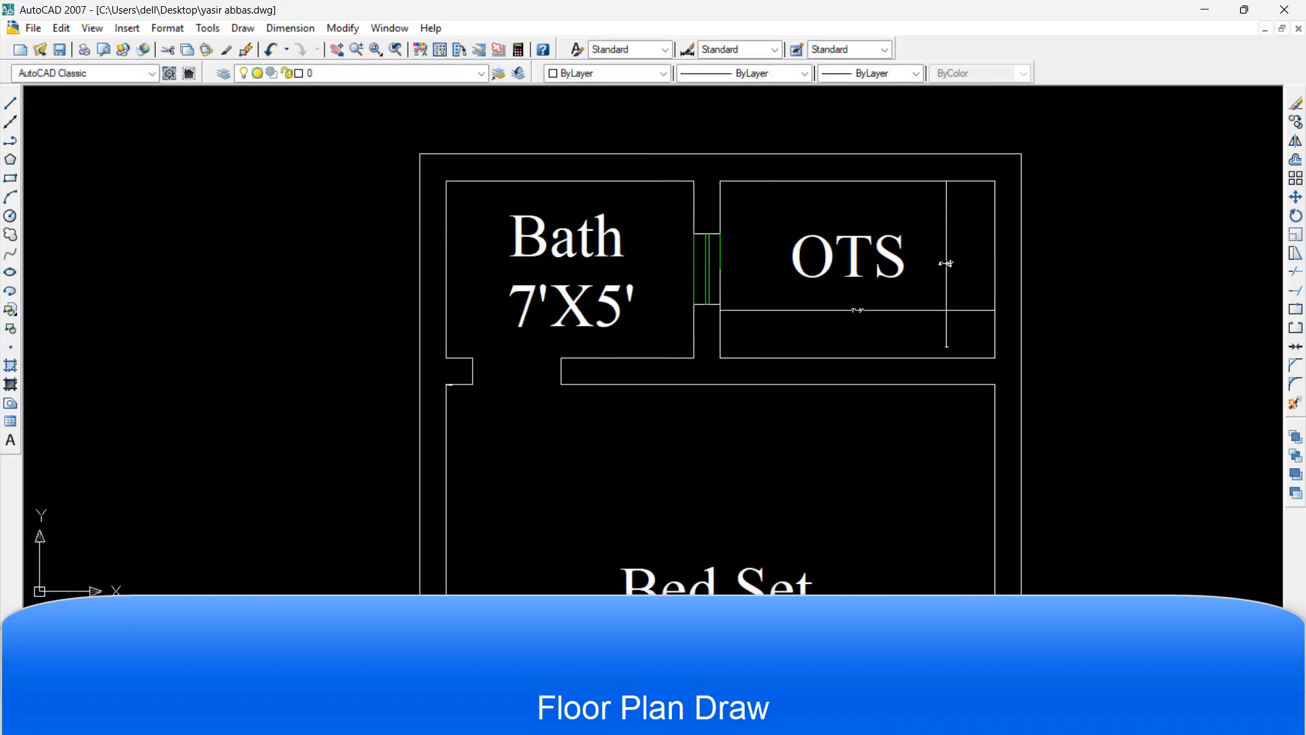
Delete the vertical and horizontal dimensions from the OTS room
{"action": "left_click", "coordinate": [945, 264]}
{"action": "key", "text": "Delete"}
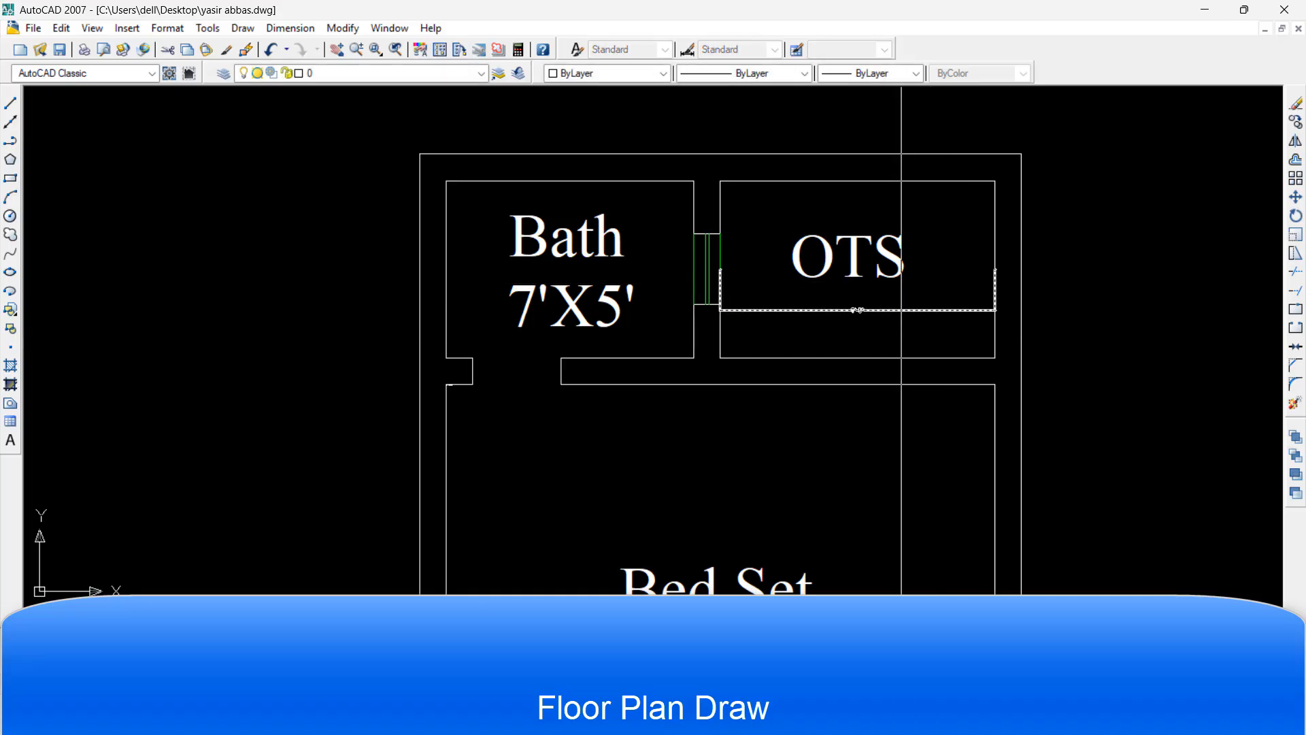
{"action": "left_click", "coordinate": [898, 310]}
{"action": "key", "text": "Delete"}
{"action": "scroll", "coordinate": [659, 323], "scroll_direction": "up", "scroll_amount": 4}
{"action": "scroll", "coordinate": [659, 317], "scroll_direction": "down", "scroll_amount": 3}
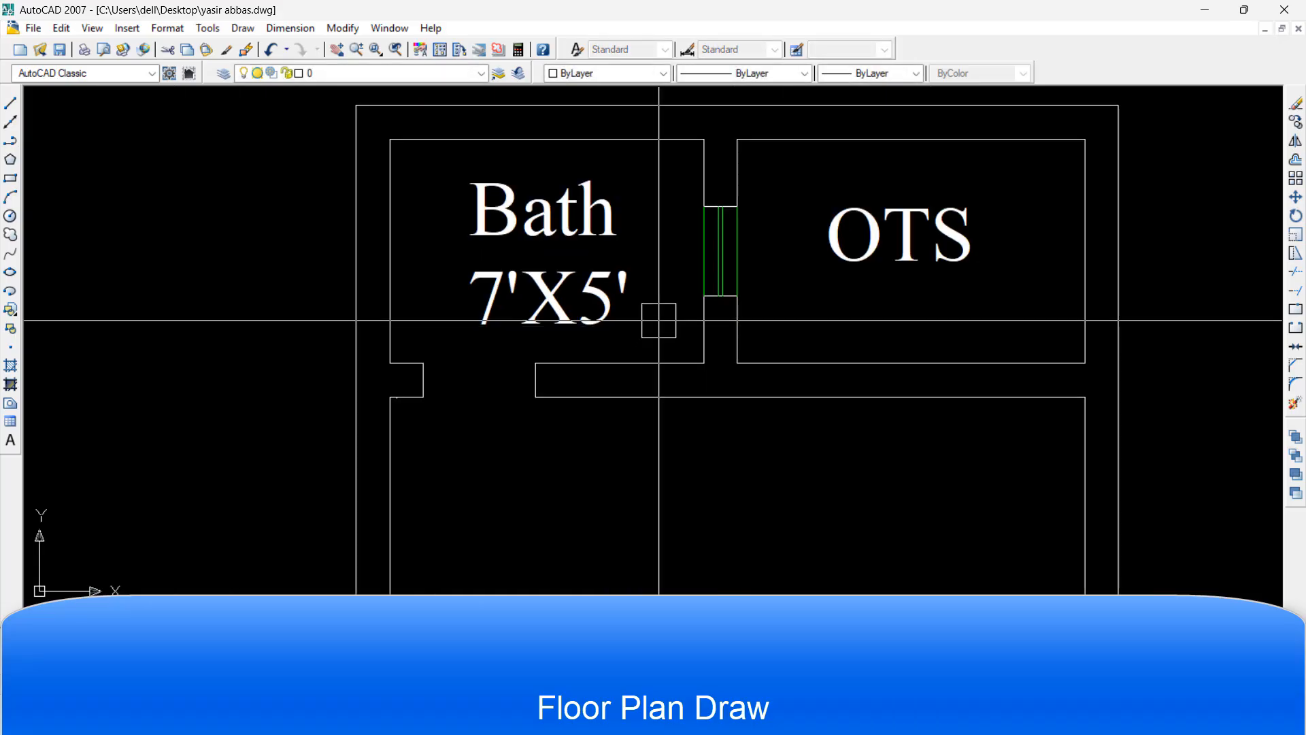
Try to move the partition wall and window between Bath and OTS
{"action": "key", "text": "Return"}
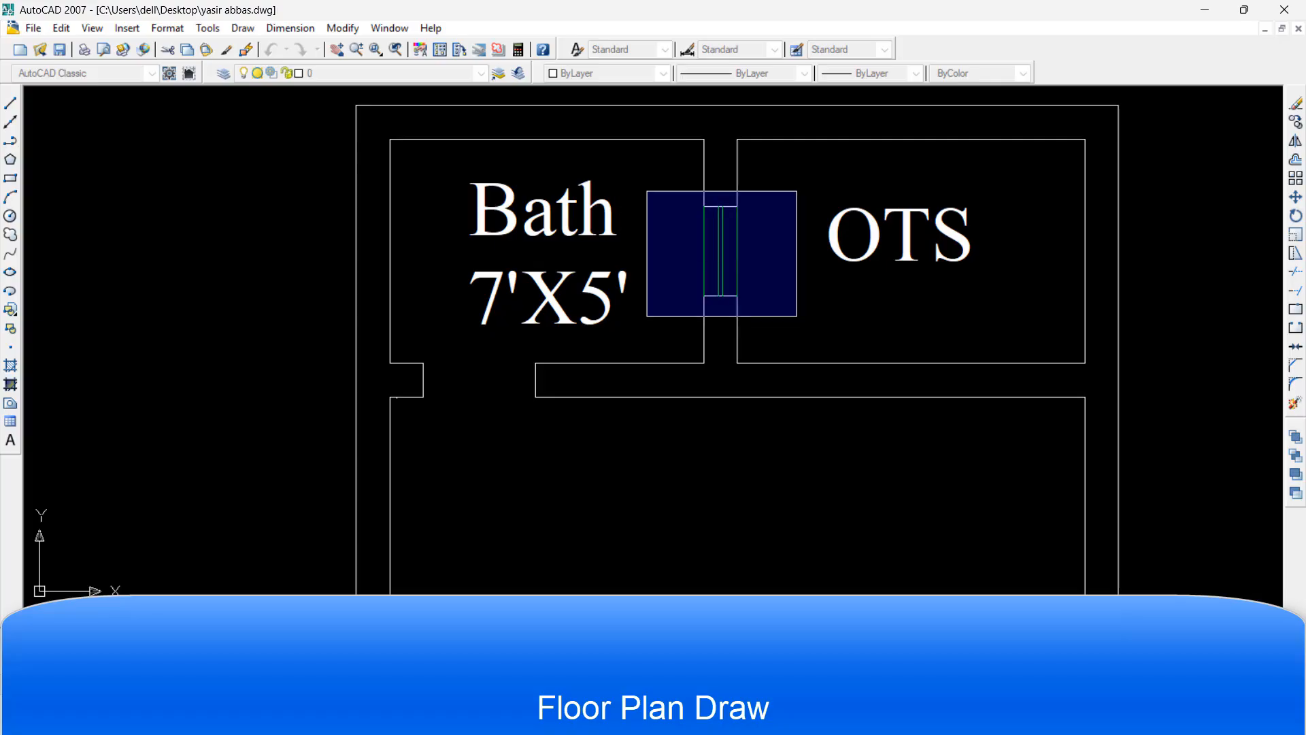
{"action": "left_click", "coordinate": [795, 176]}
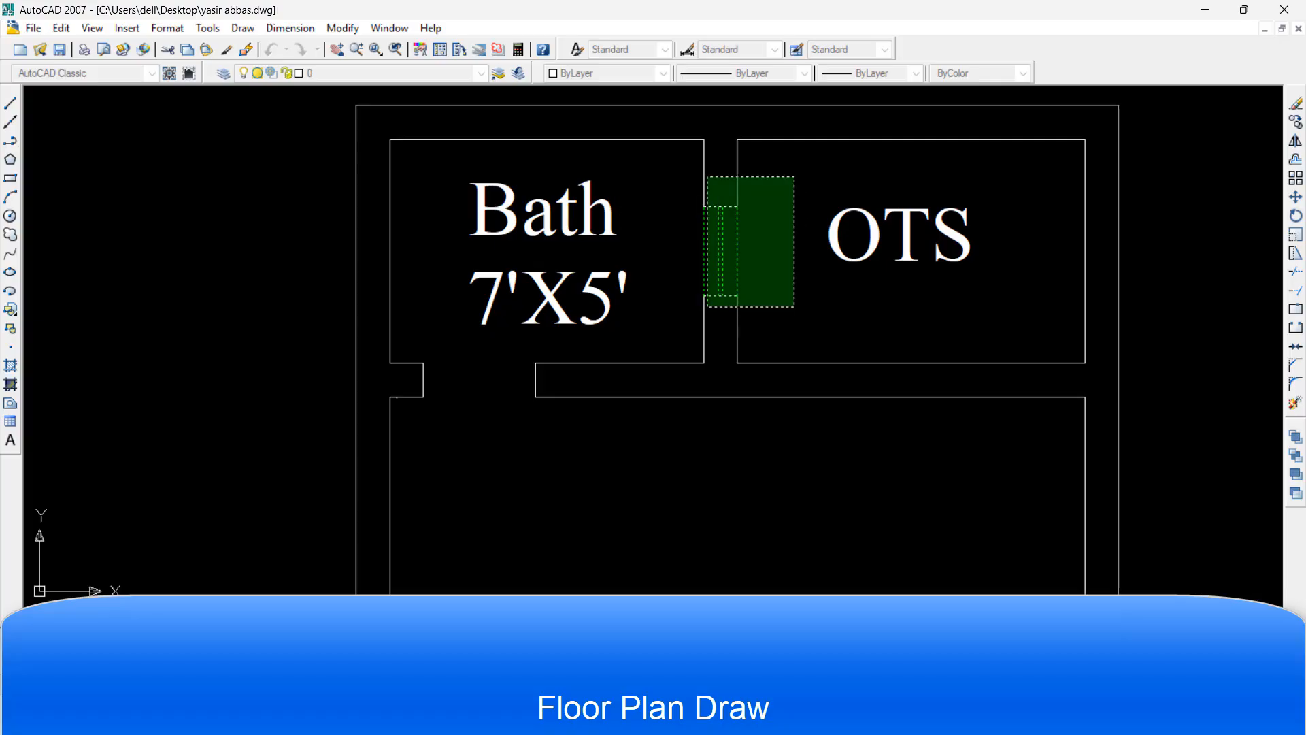
{"action": "left_click", "coordinate": [687, 323]}
{"action": "key", "text": "Return"}
{"action": "left_click", "coordinate": [689, 489]}
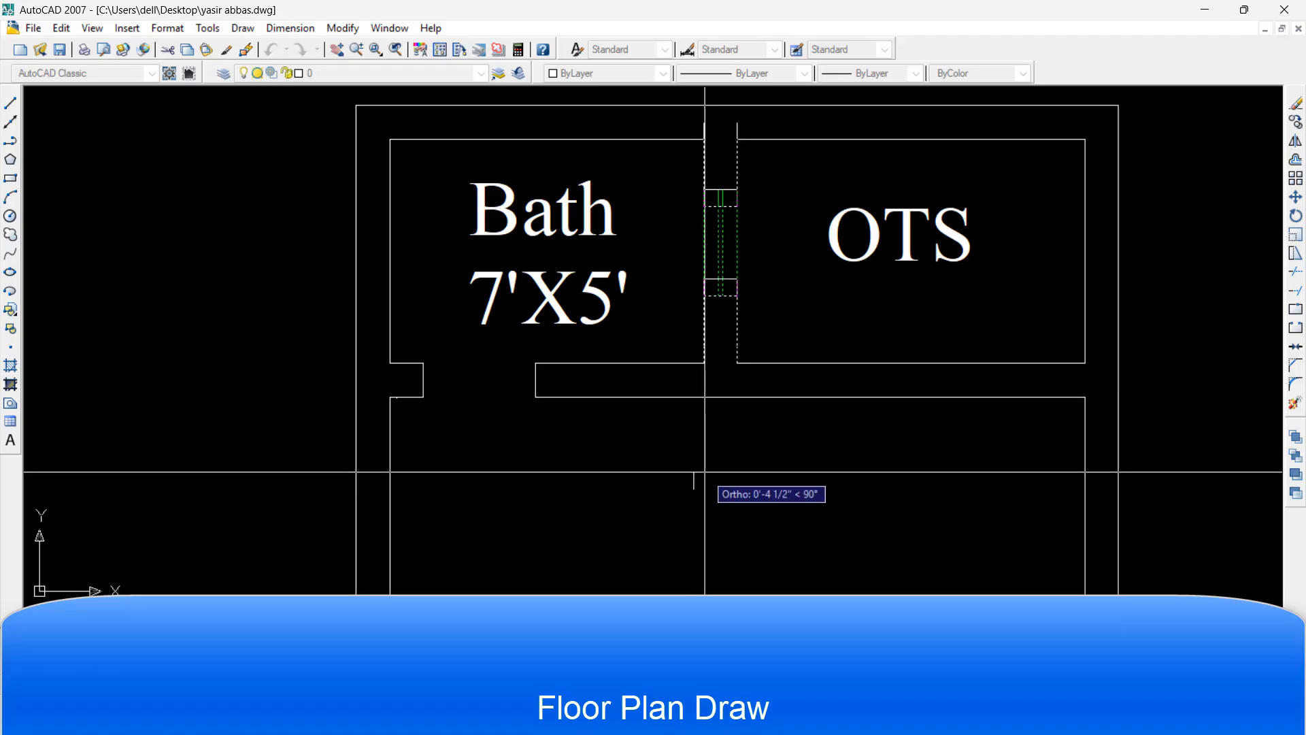
{"action": "left_click", "coordinate": [694, 478]}
{"action": "key", "text": "ctrl+z"}
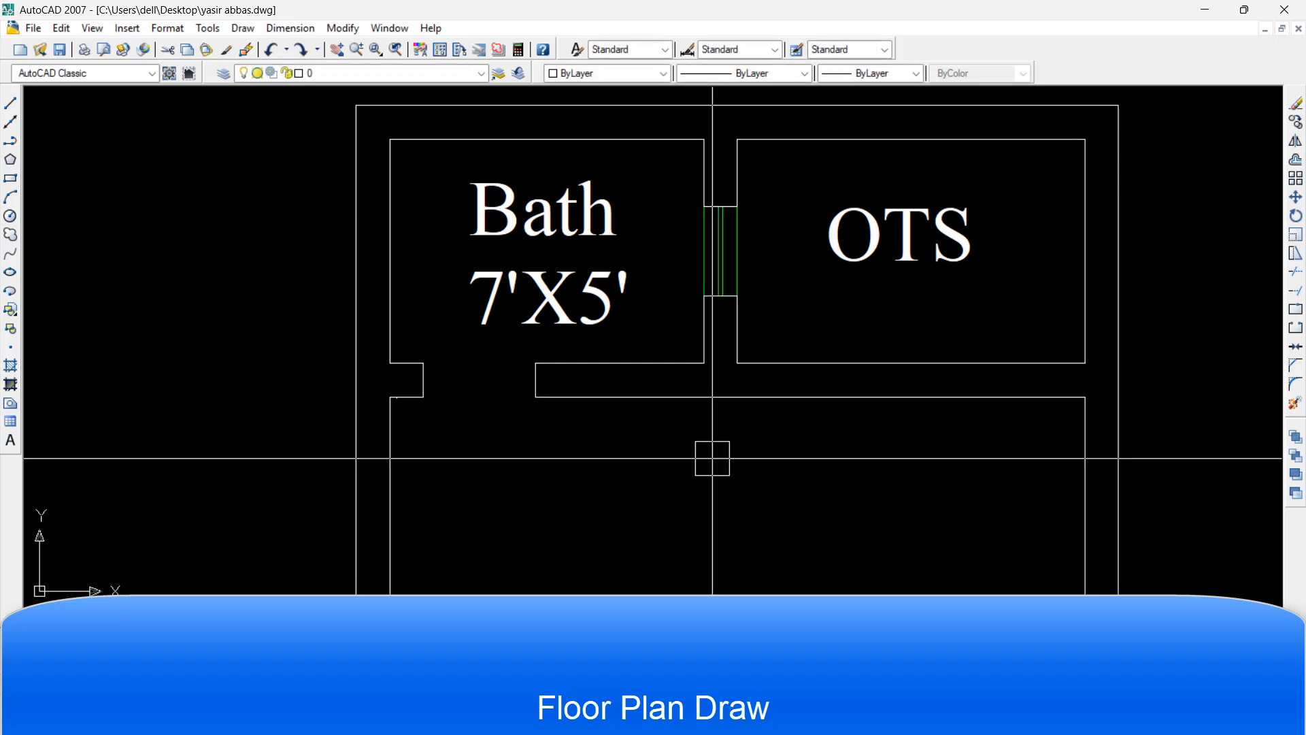
Move the partition wall with its window about 1 foot horizontally toward the OTS room
{"action": "type", "text": "m"}
{"action": "key", "text": "Return"}
{"action": "left_click", "coordinate": [785, 180]}
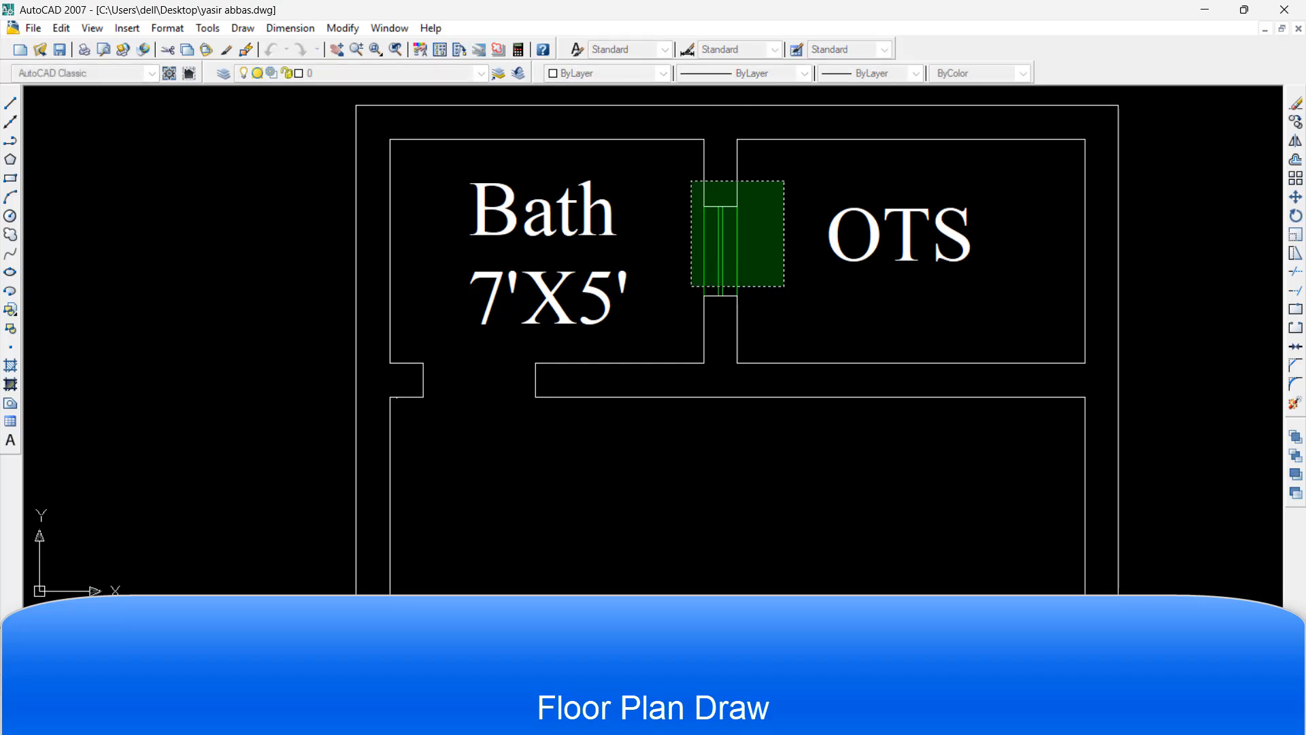
{"action": "left_click", "coordinate": [680, 324]}
{"action": "key", "text": "Return"}
{"action": "left_click", "coordinate": [695, 470]}
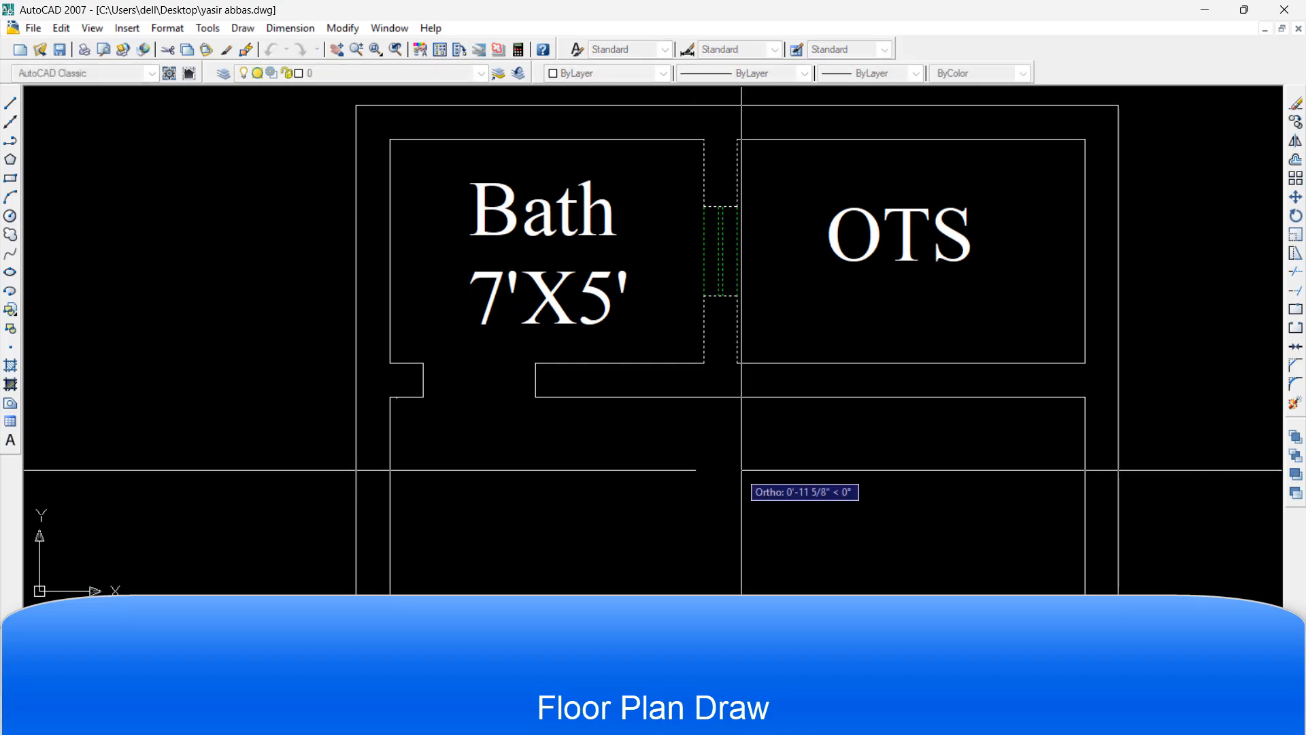
{"action": "left_click", "coordinate": [741, 467]}
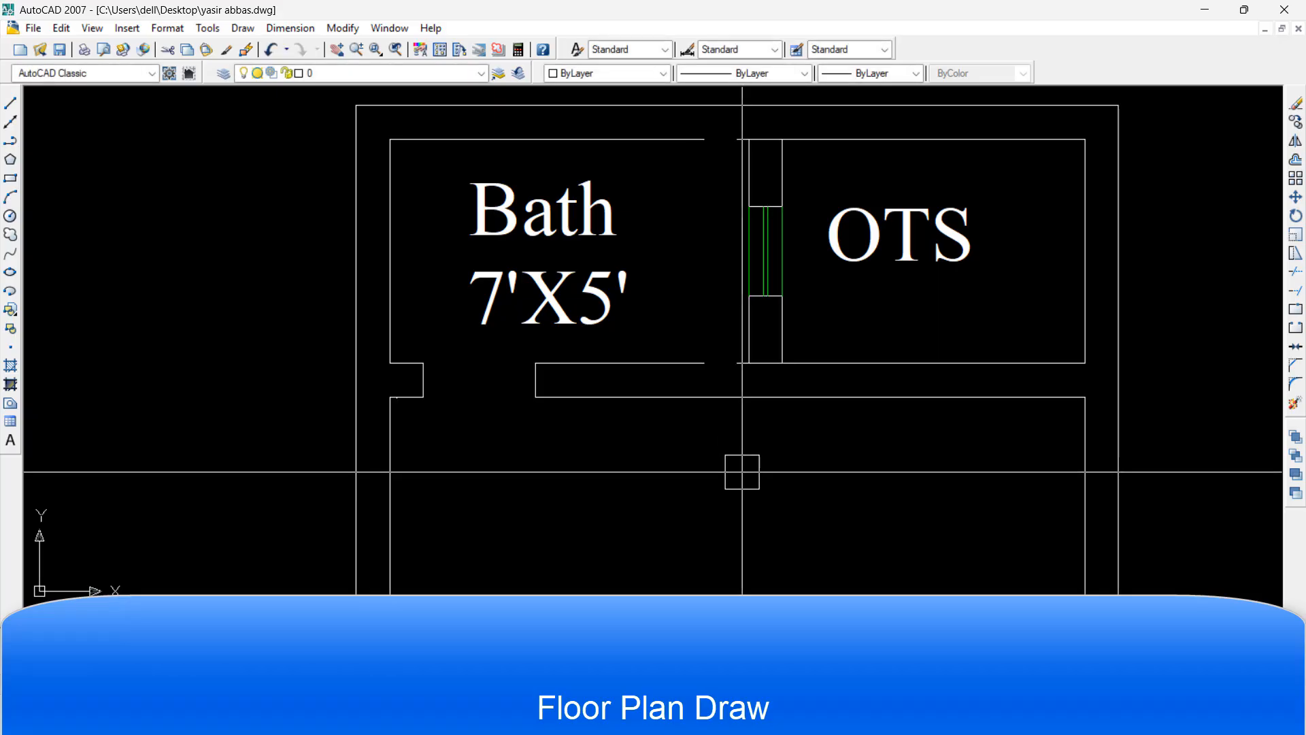
Join the broken inner wall lines along the lower and upper sides of Bath and OTS across the partition's old gaps
{"action": "type", "text": "j"}
{"action": "key", "text": "Return"}
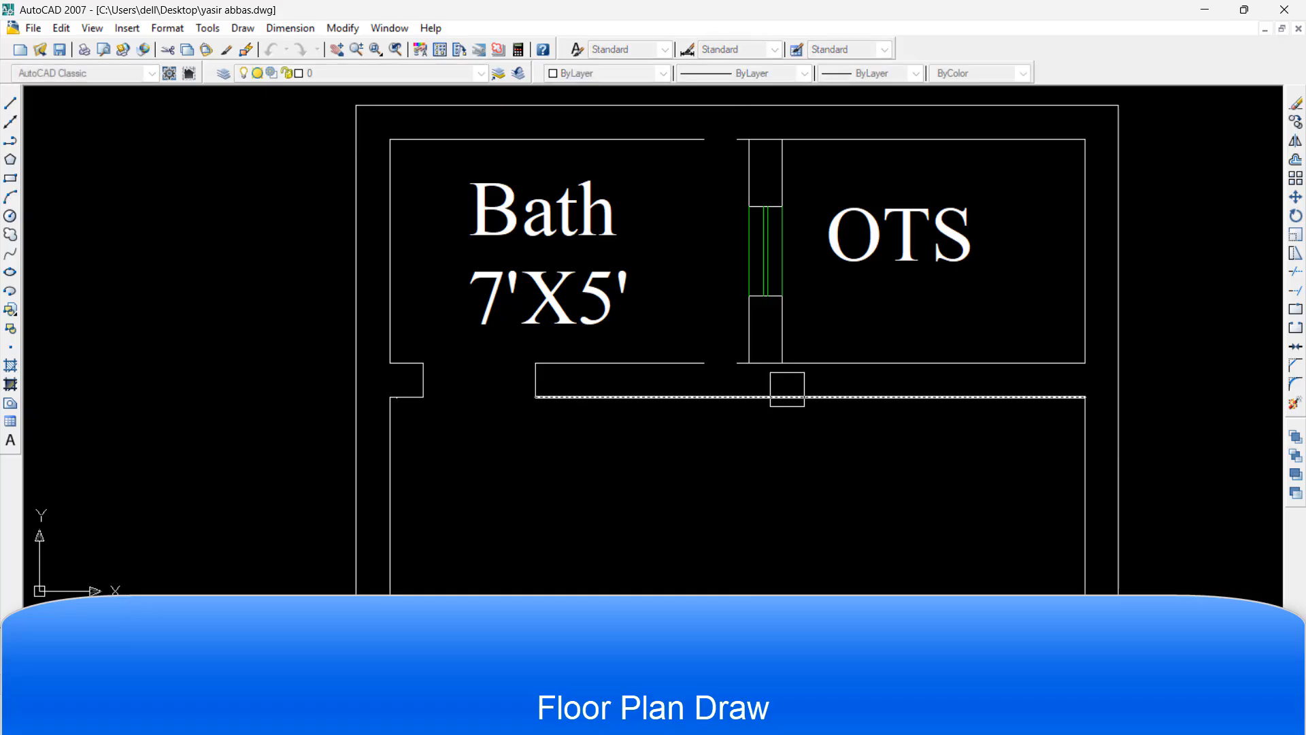
{"action": "left_click", "coordinate": [864, 357]}
{"action": "left_click", "coordinate": [700, 361]}
{"action": "key", "text": "Return"}
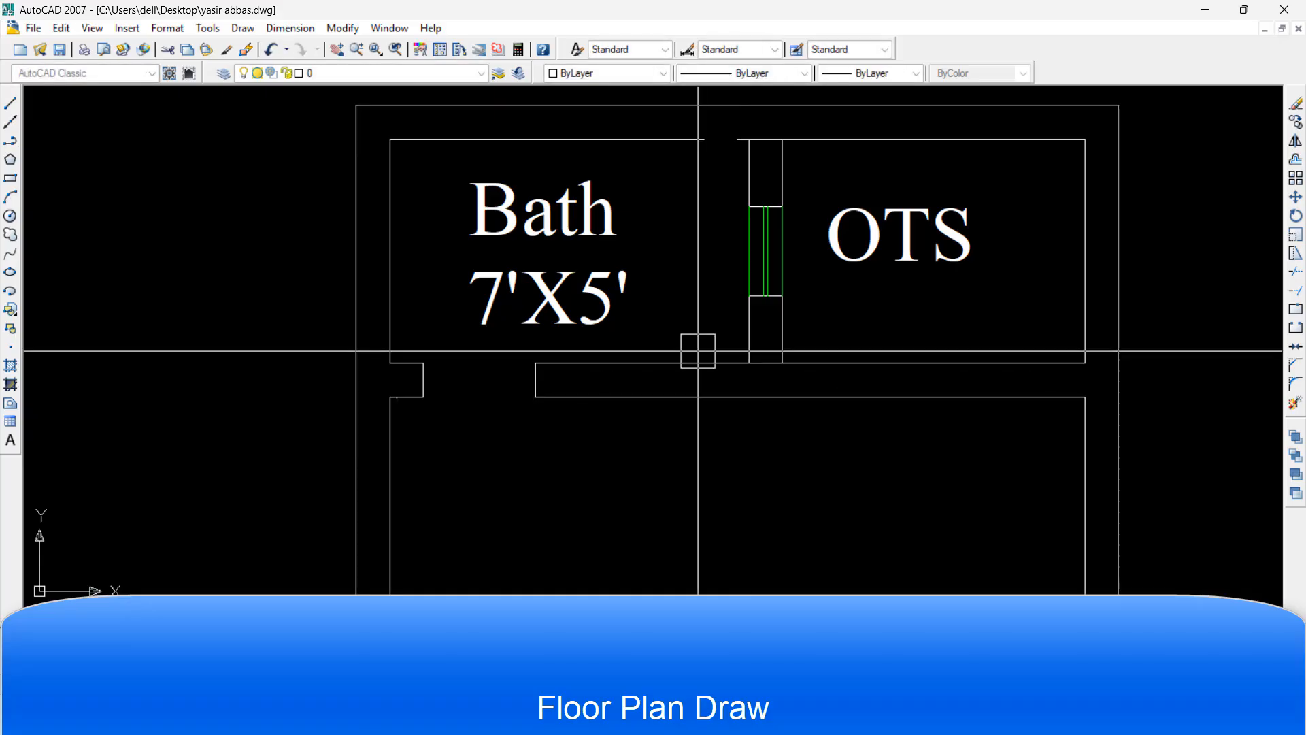
{"action": "key", "text": "Return"}
{"action": "left_click", "coordinate": [872, 136]}
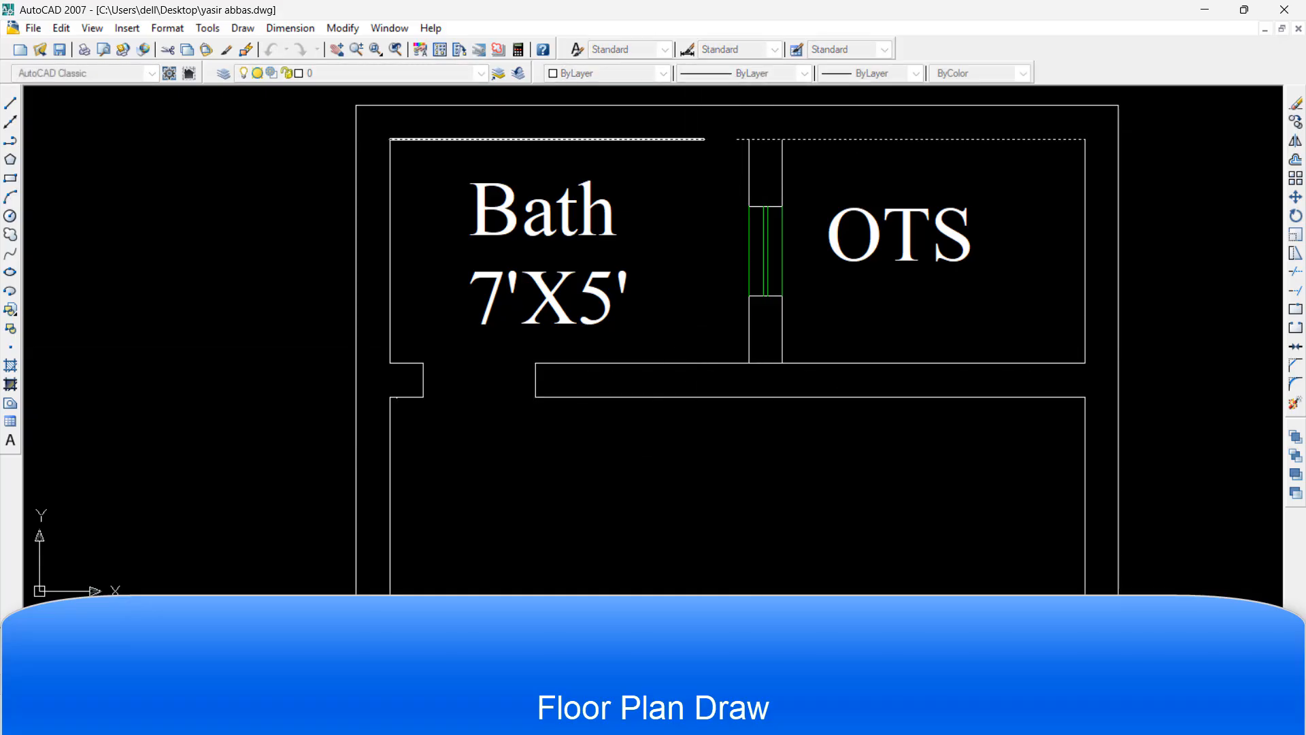
{"action": "left_click", "coordinate": [656, 140]}
{"action": "key", "text": "Return"}
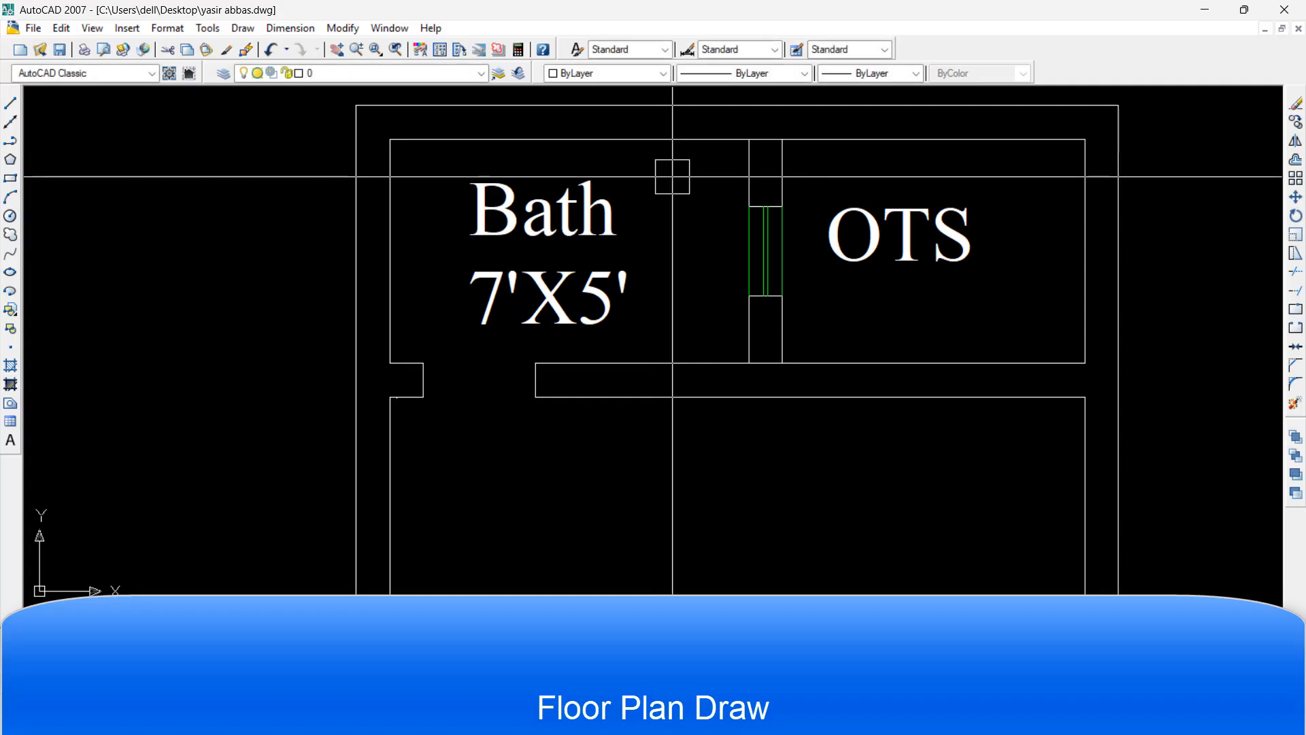
Trim the inner wall lines crossing the relocated partition at its upper and lower ends
{"action": "type", "text": "tr"}
{"action": "key", "text": "Return"}
{"action": "key", "text": "Return"}
{"action": "scroll", "coordinate": [775, 137], "scroll_direction": "up", "scroll_amount": 6}
{"action": "left_click", "coordinate": [749, 146]}
{"action": "scroll", "coordinate": [743, 153], "scroll_direction": "down", "scroll_amount": 5}
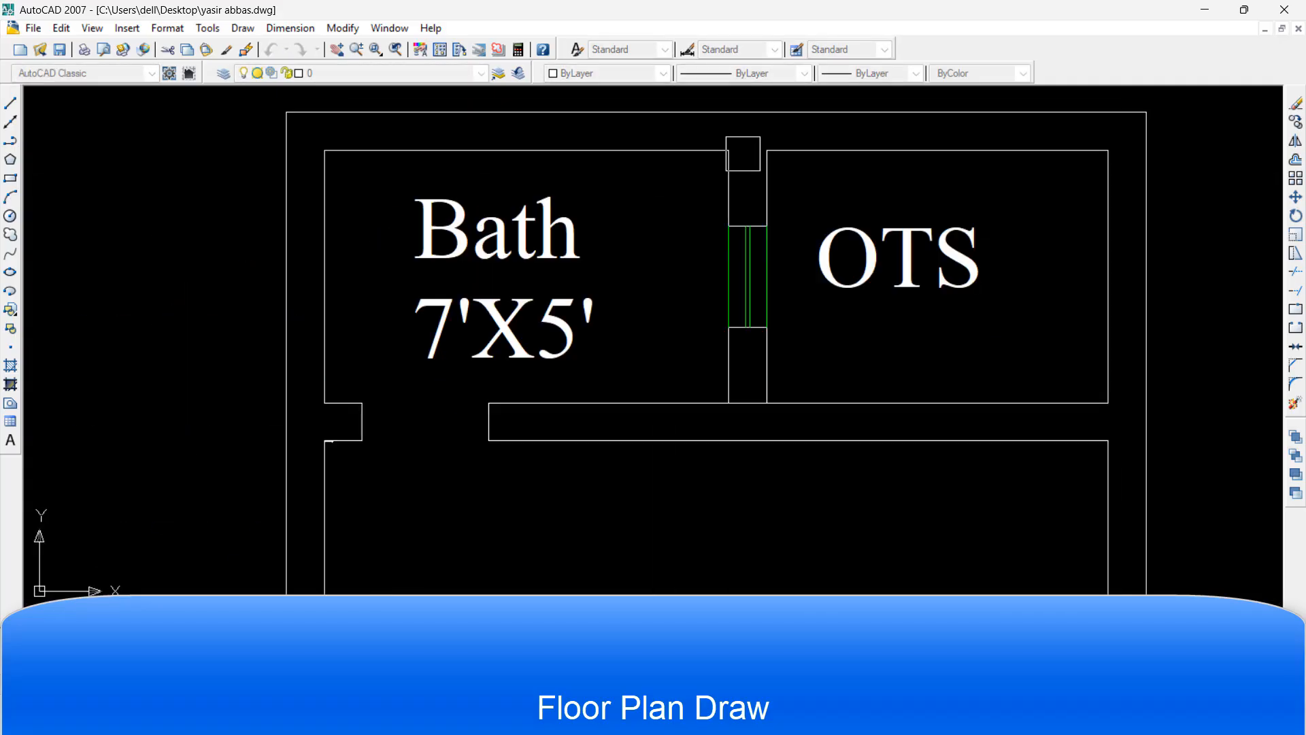
{"action": "scroll", "coordinate": [751, 314], "scroll_direction": "up", "scroll_amount": 2}
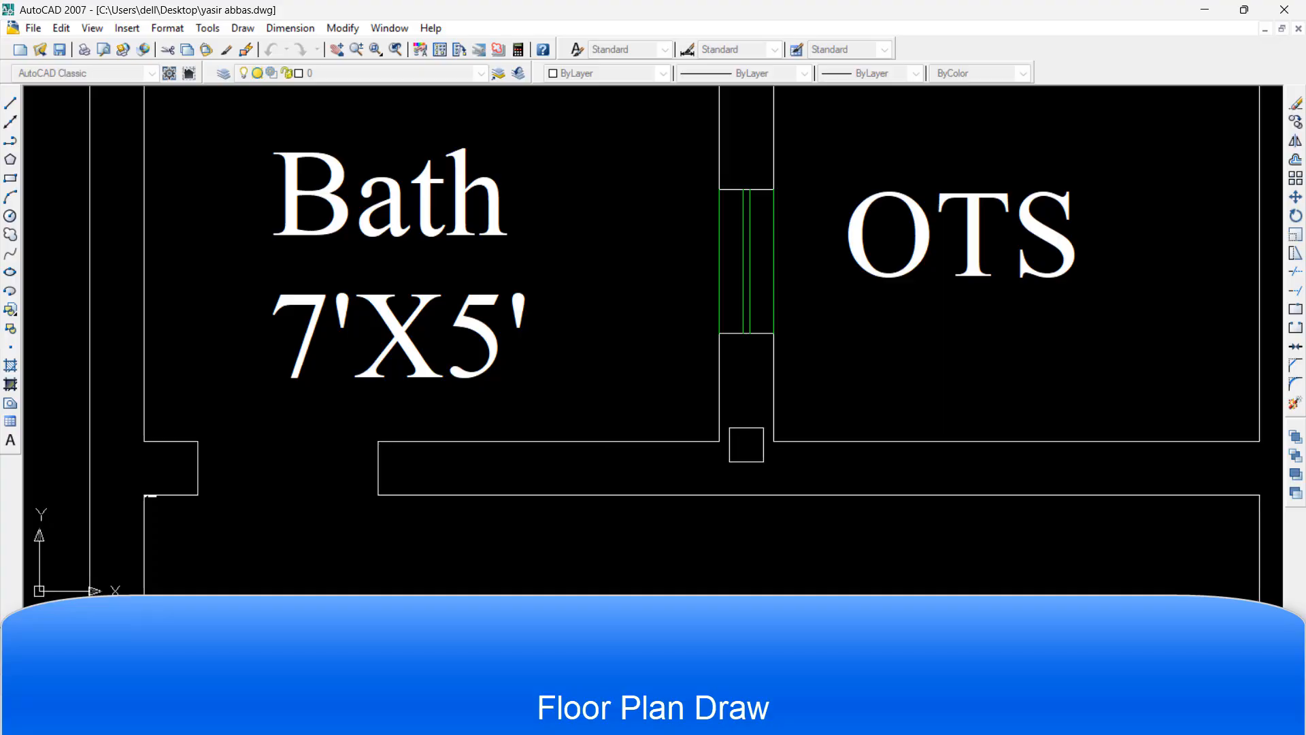
{"action": "scroll", "coordinate": [711, 452], "scroll_direction": "down", "scroll_amount": 4}
{"action": "middle_click_drag", "start_coordinate": [655, 412], "coordinate": [668, 381]}
{"action": "scroll", "coordinate": [668, 373], "scroll_direction": "up", "scroll_amount": 2}
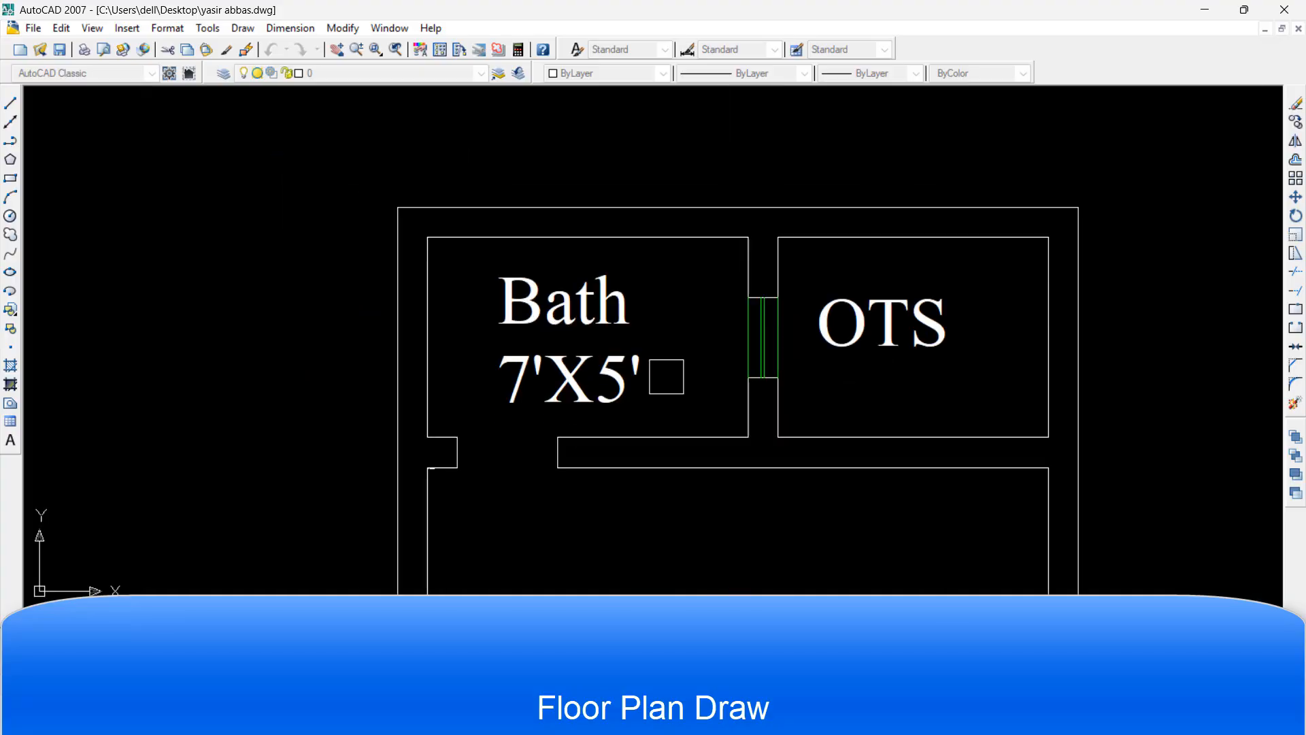
{"action": "key", "text": "Return"}
Move the Bath 7'X5' label slightly right and up to centre it in the enlarged room
{"action": "type", "text": "co"}
{"action": "key", "text": "Return"}
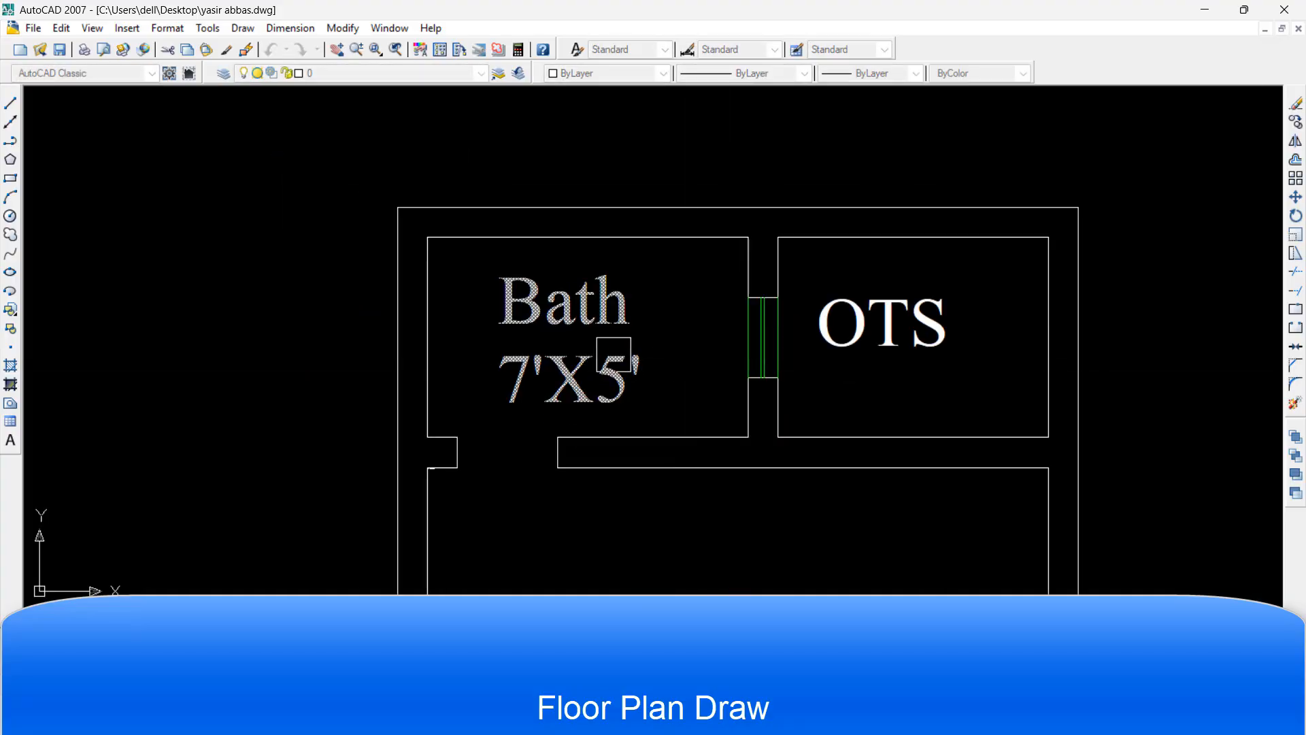
{"action": "left_click", "coordinate": [639, 533]}
{"action": "left_click", "coordinate": [654, 530]}
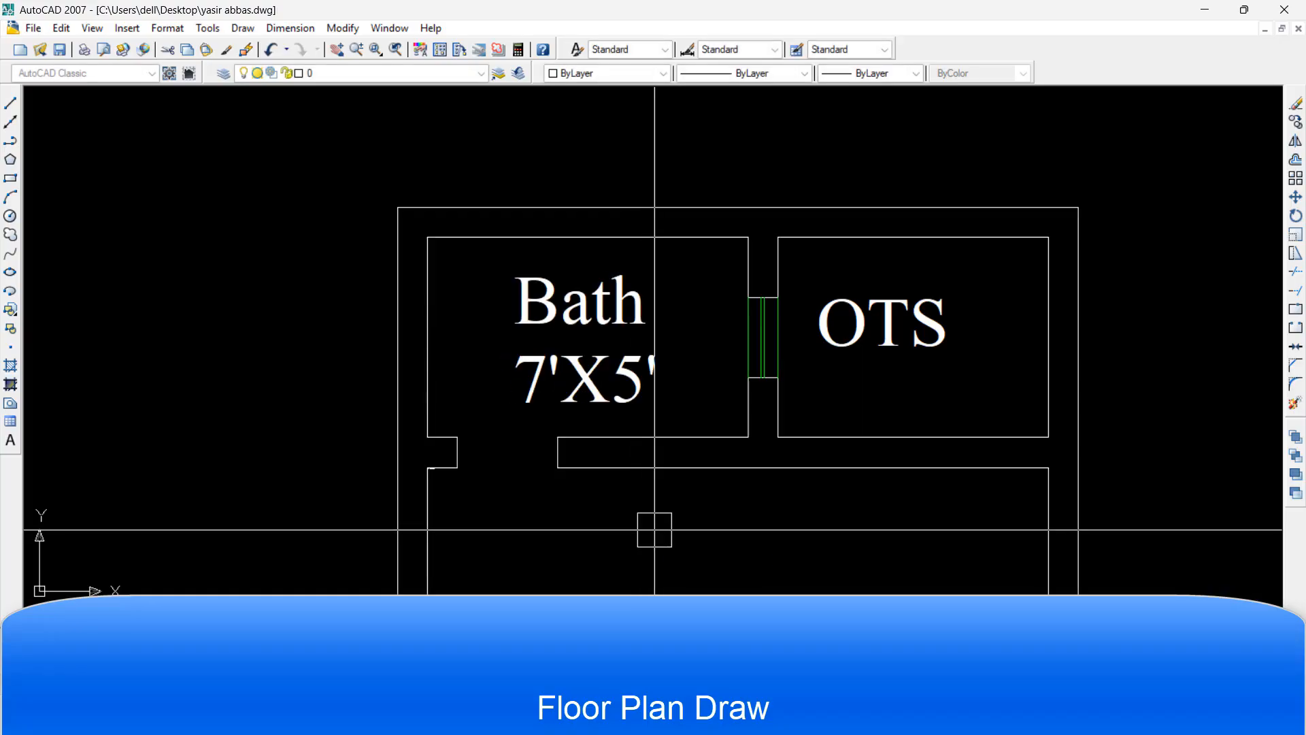
{"action": "key", "text": "Return"}
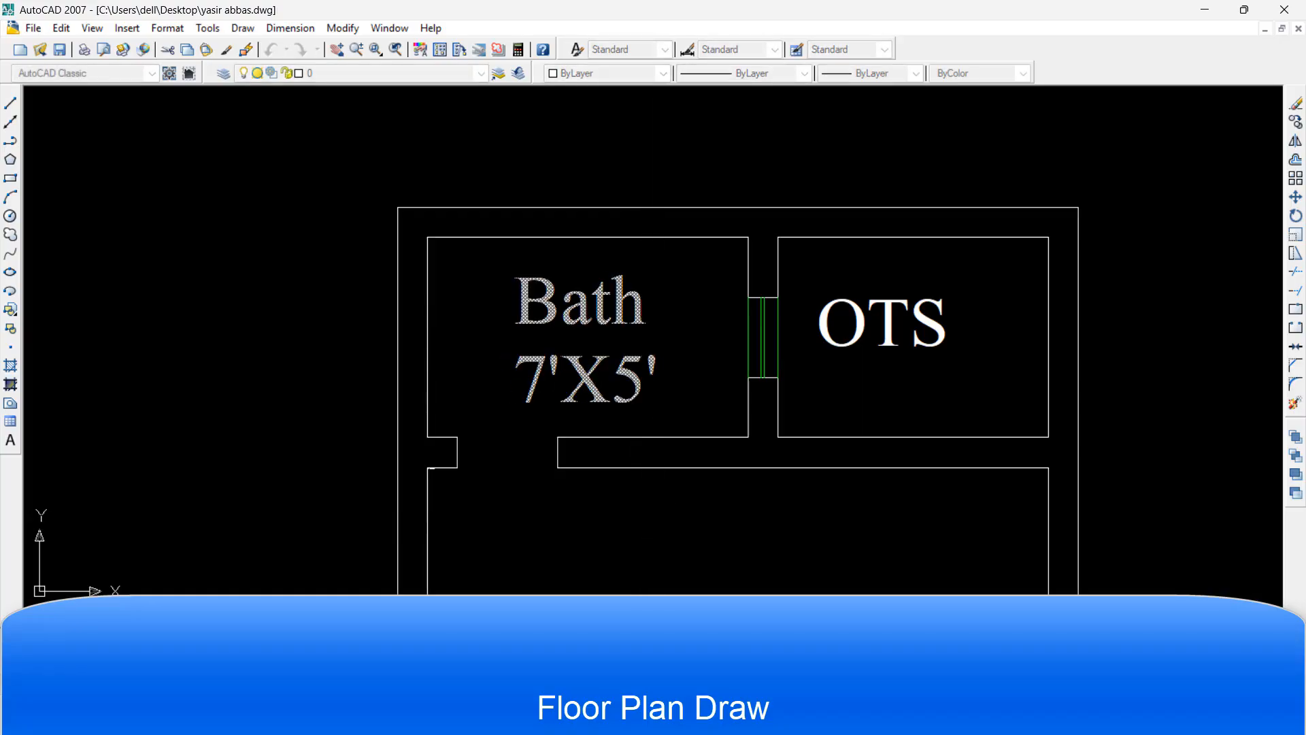
{"action": "left_click", "coordinate": [725, 523]}
{"action": "left_click", "coordinate": [723, 515]}
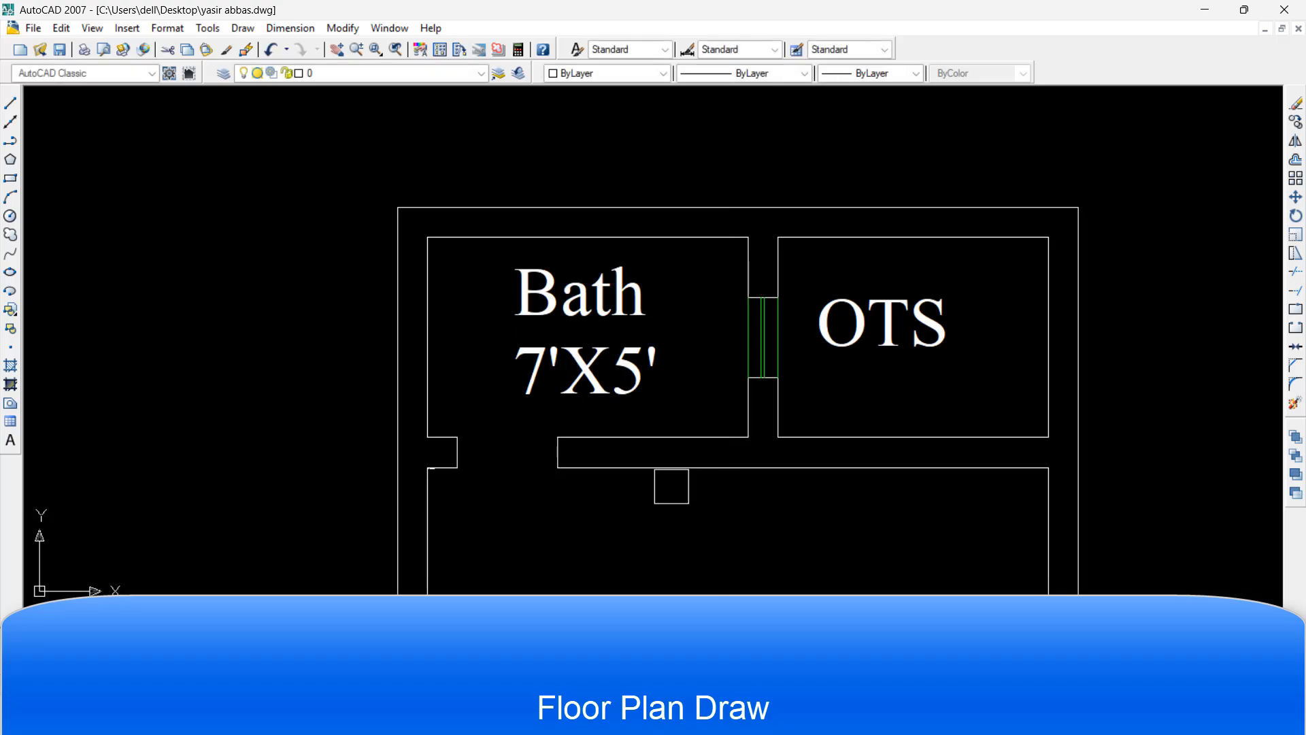
{"action": "scroll", "coordinate": [607, 430], "scroll_direction": "down", "scroll_amount": 2}
{"action": "scroll", "coordinate": [609, 429], "scroll_direction": "down", "scroll_amount": 2}
{"action": "middle_click_drag", "start_coordinate": [656, 509], "coordinate": [633, 383]}
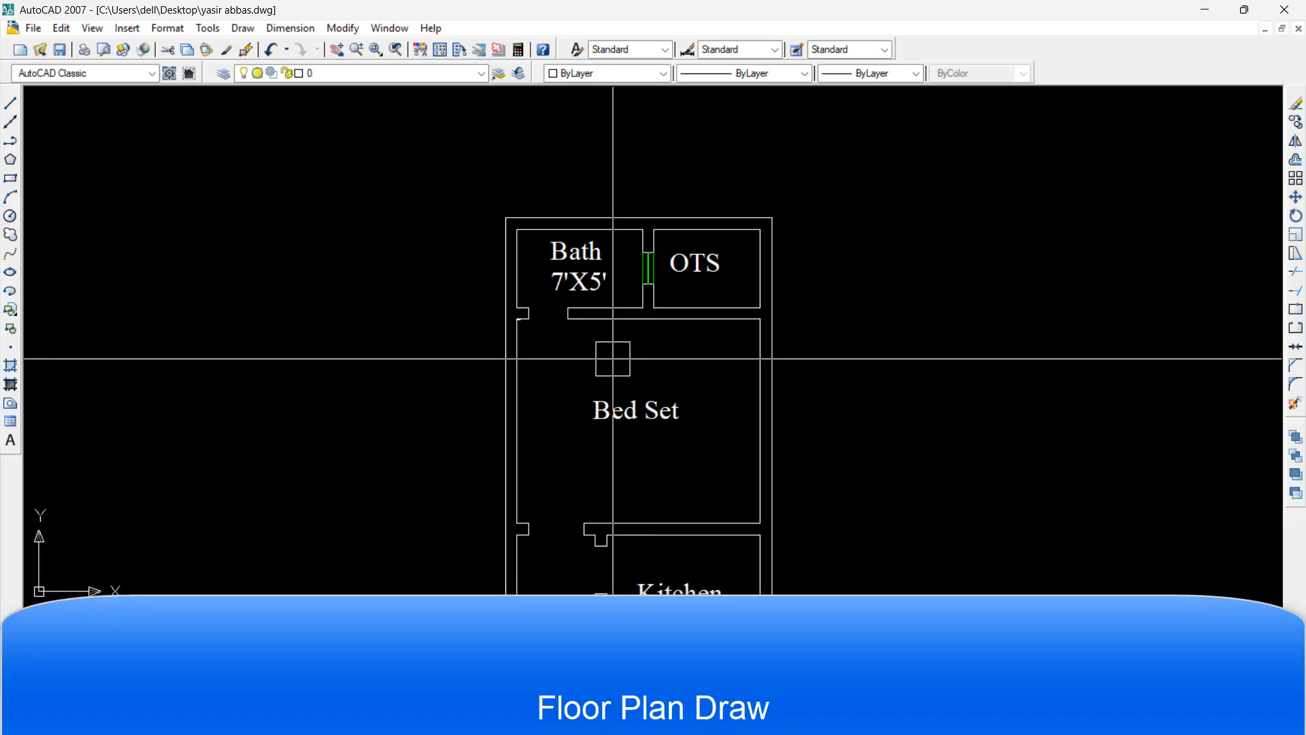
Move the OTS label slightly right and slightly down to centre it in its room
{"action": "scroll", "coordinate": [613, 351], "scroll_direction": "down", "scroll_amount": 1}
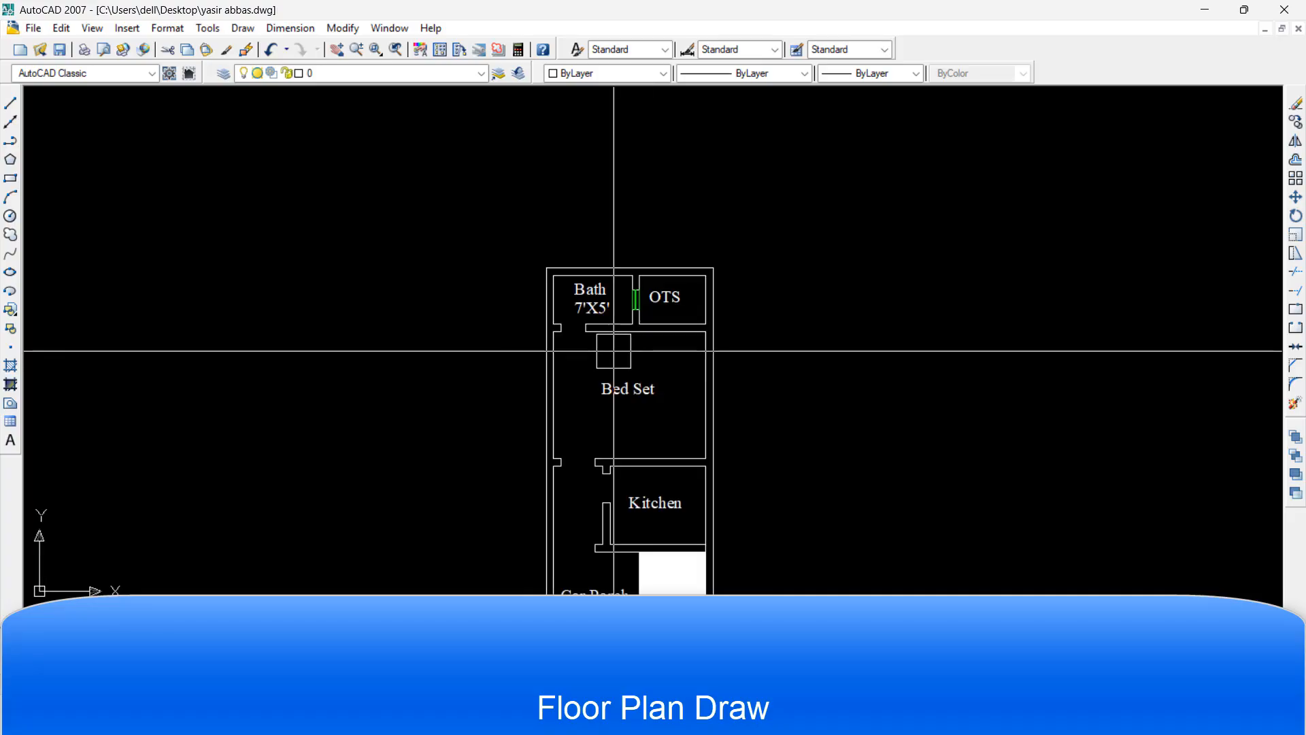
{"action": "scroll", "coordinate": [613, 351], "scroll_direction": "up", "scroll_amount": 2}
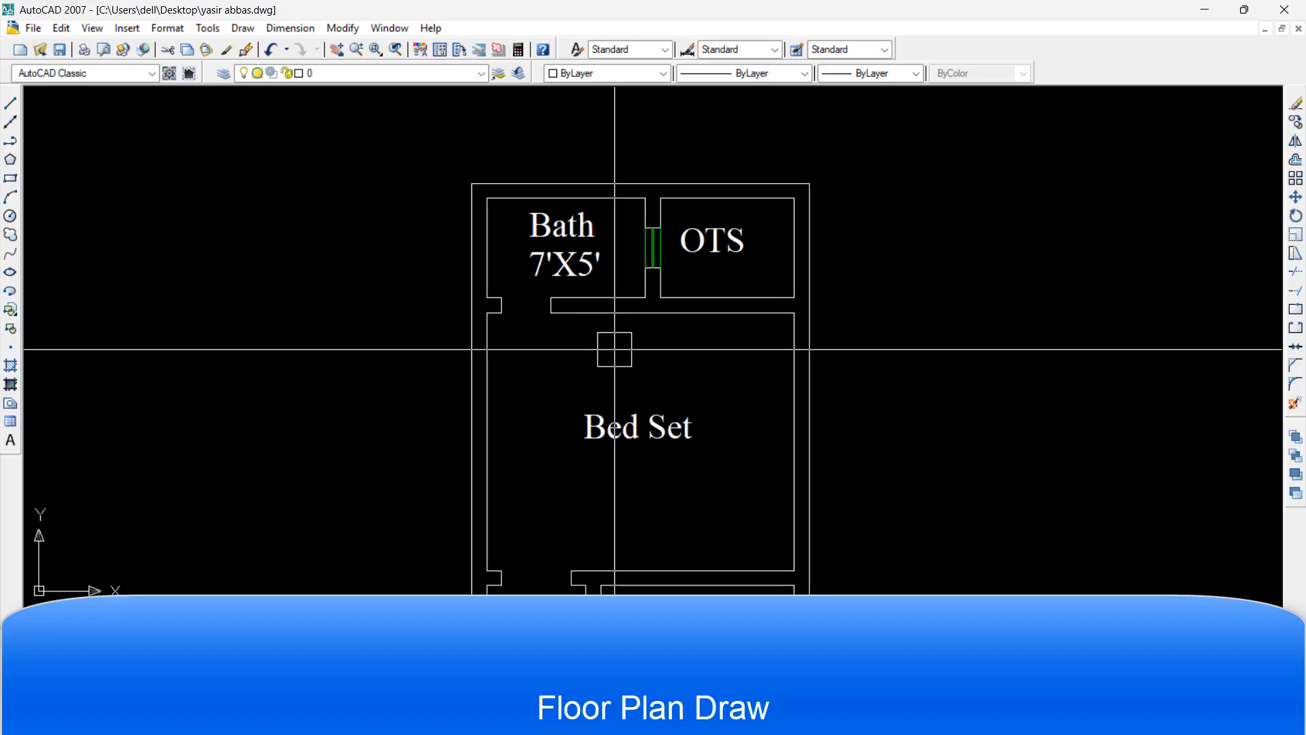
{"action": "scroll", "coordinate": [614, 349], "scroll_direction": "up", "scroll_amount": 1}
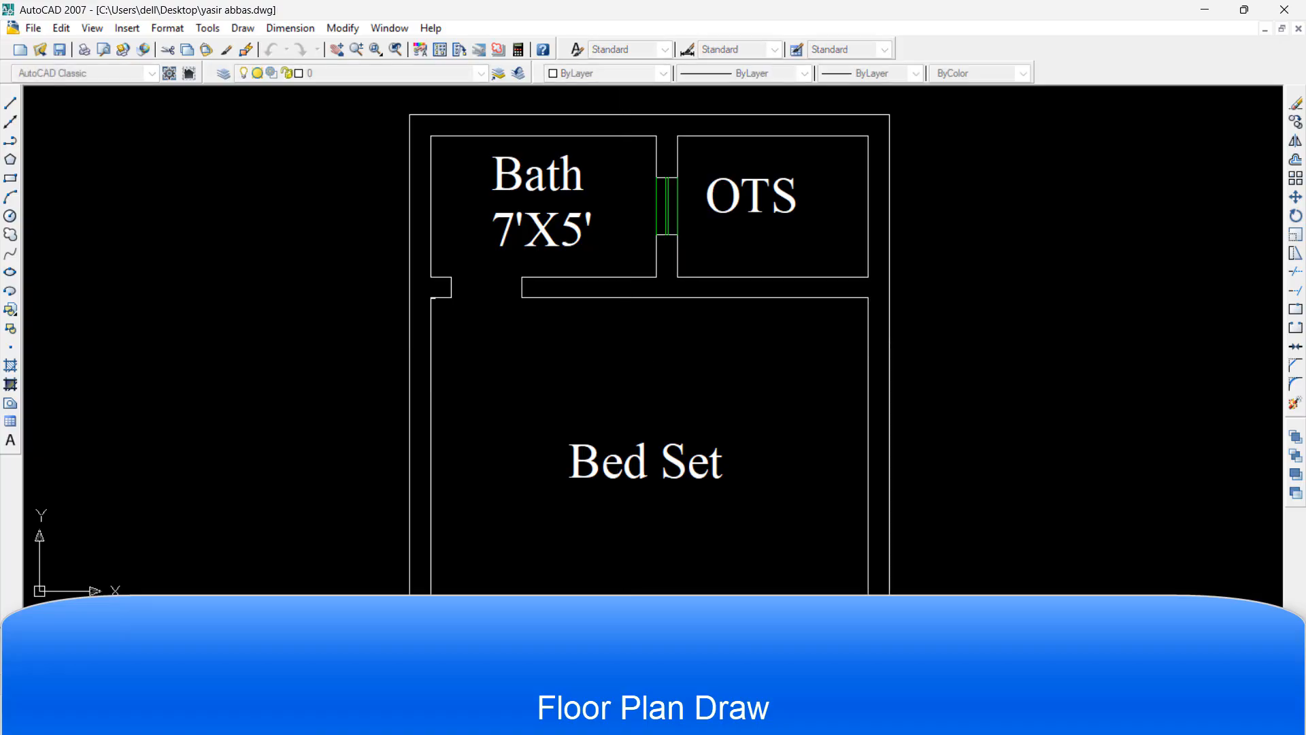
{"action": "left_click", "coordinate": [694, 362]}
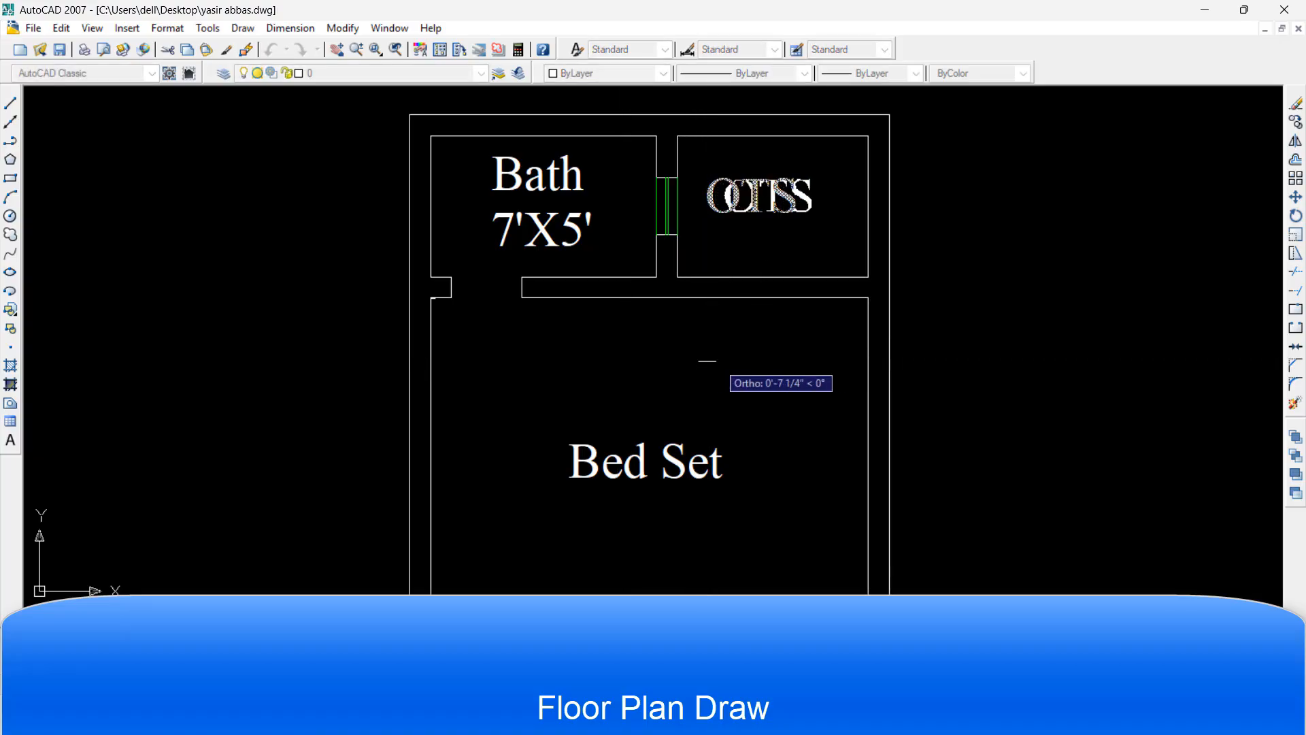
{"action": "left_click", "coordinate": [715, 360]}
{"action": "key", "text": "Return"}
{"action": "left_click", "coordinate": [940, 207]}
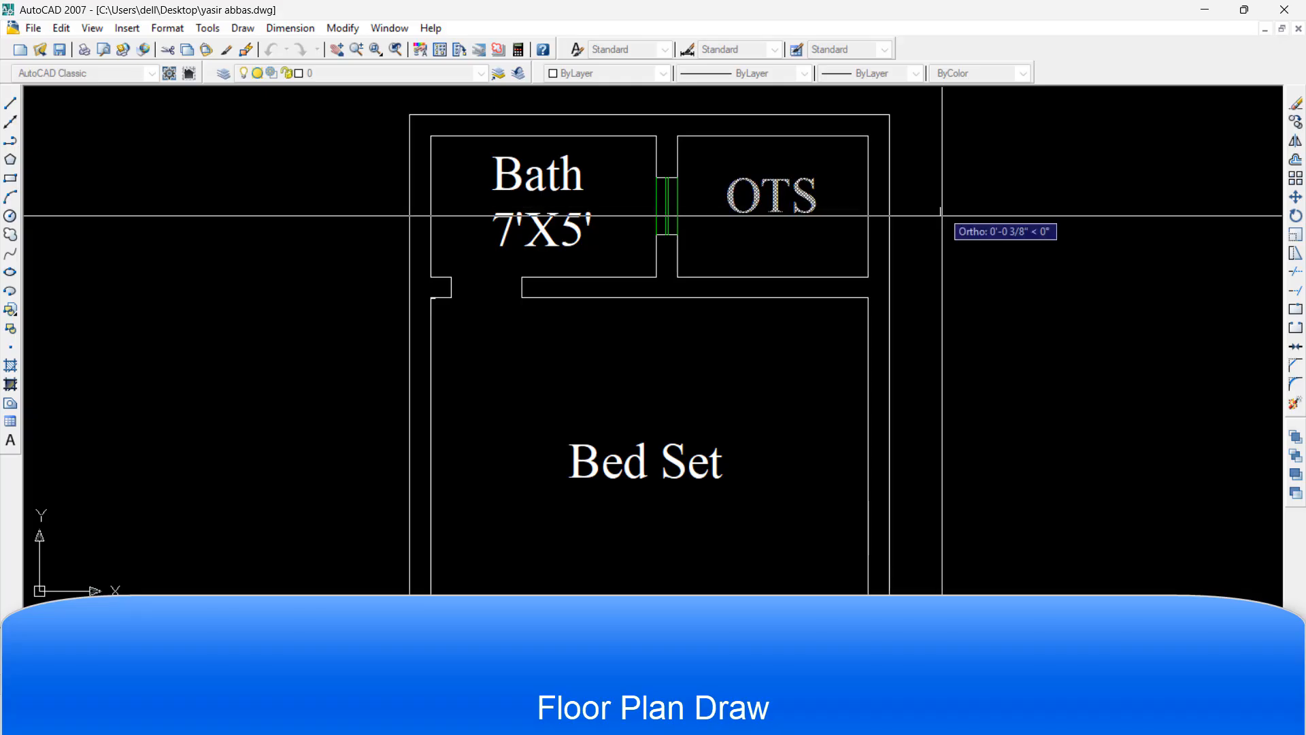
{"action": "left_click", "coordinate": [949, 221]}
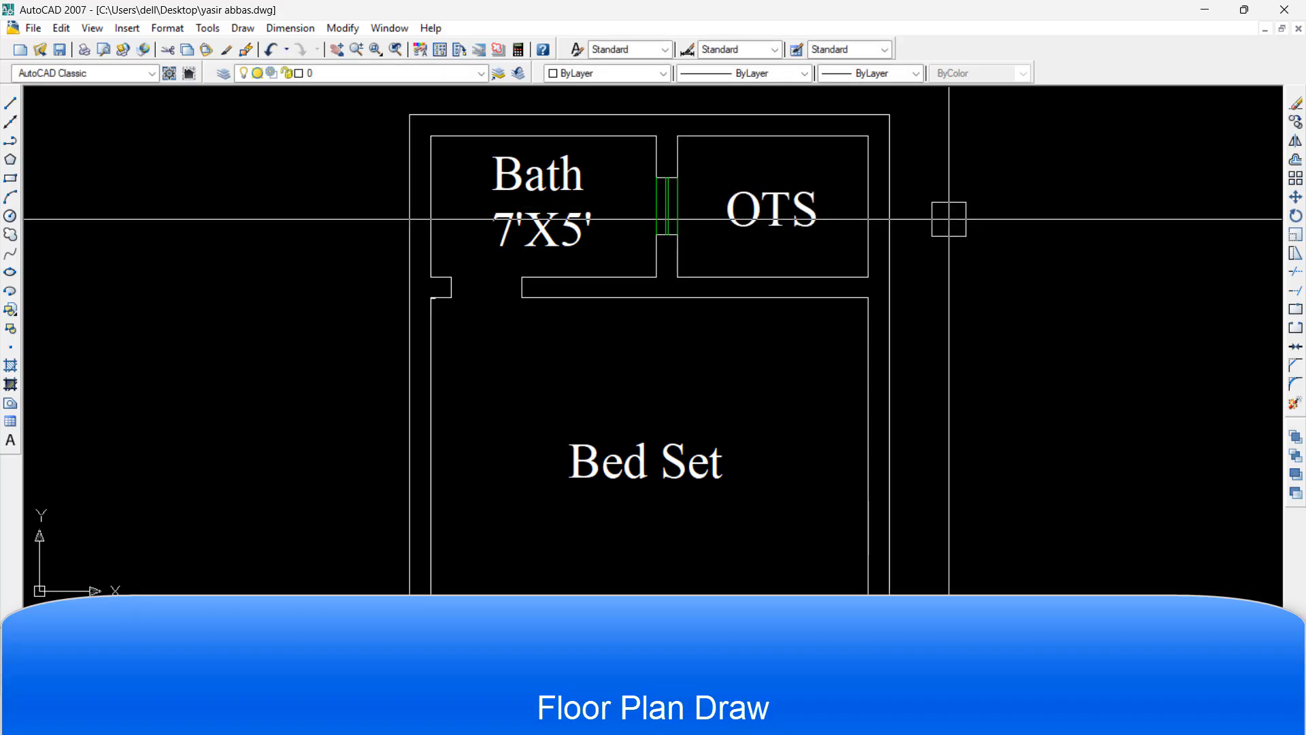
{"action": "key", "text": "Return"}
{"action": "left_click", "coordinate": [988, 304]}
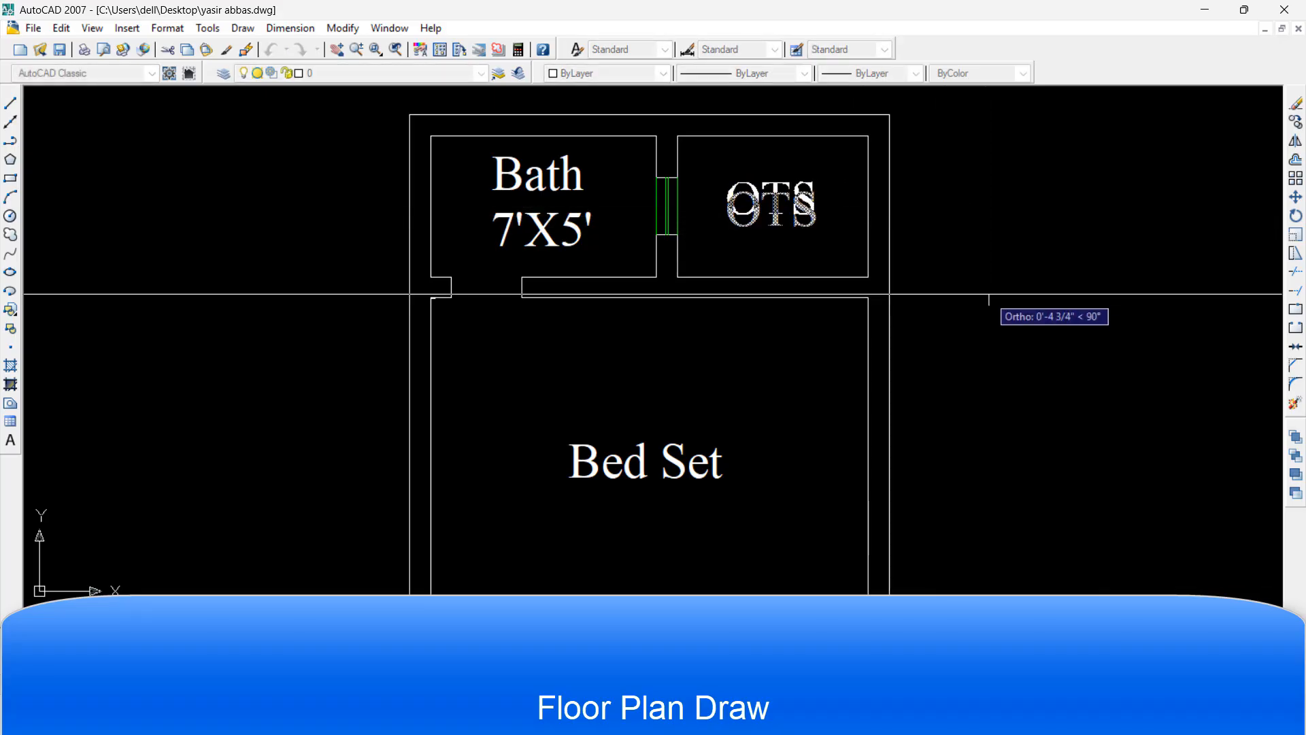
{"action": "left_click", "coordinate": [988, 293]}
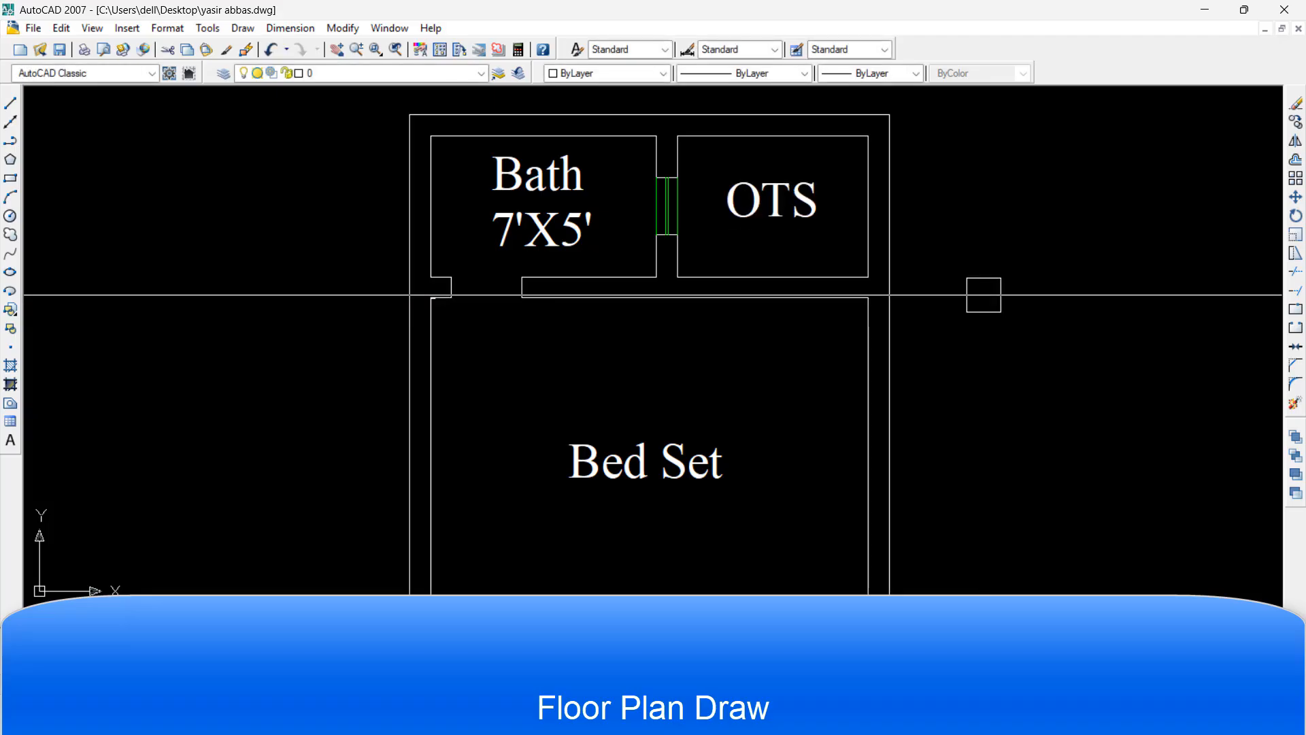
Change the Bed Set label's text to Bed Room
{"action": "scroll", "coordinate": [570, 313], "scroll_direction": "down", "scroll_amount": 2}
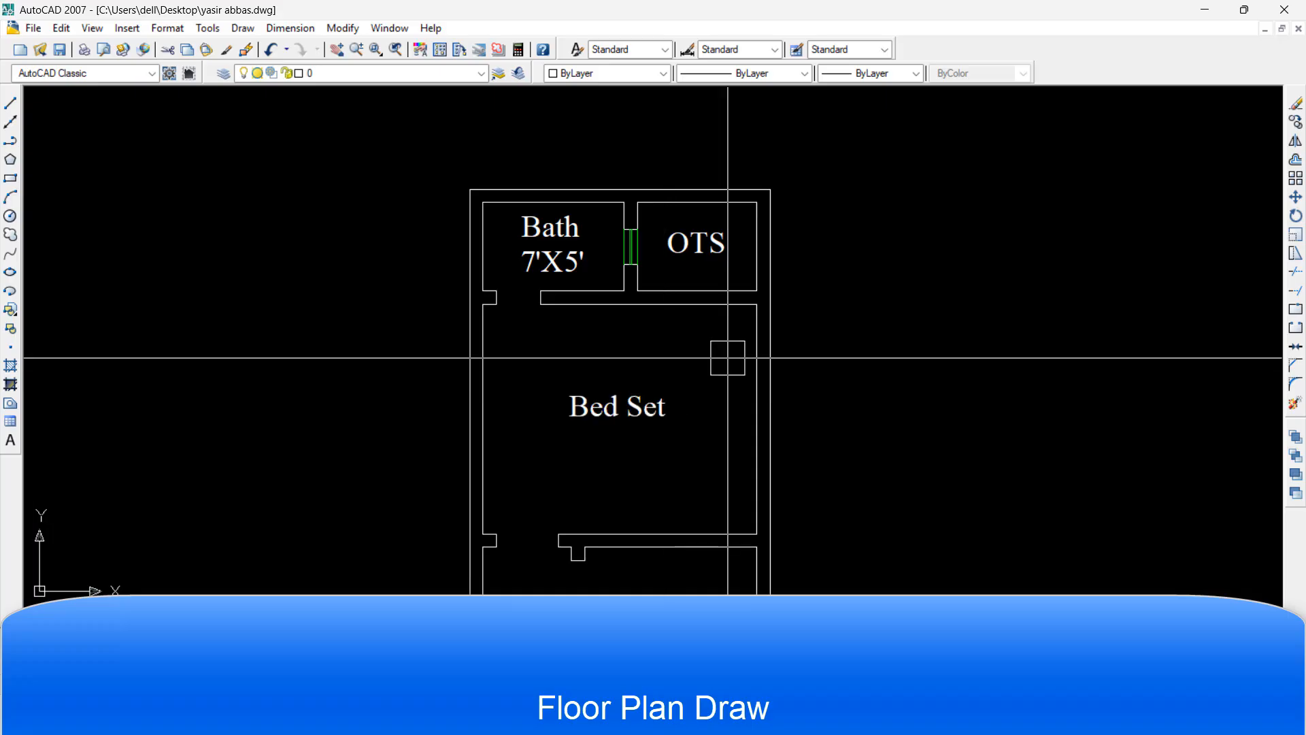
{"action": "key", "text": "space"}
{"action": "left_click", "coordinate": [663, 408]}
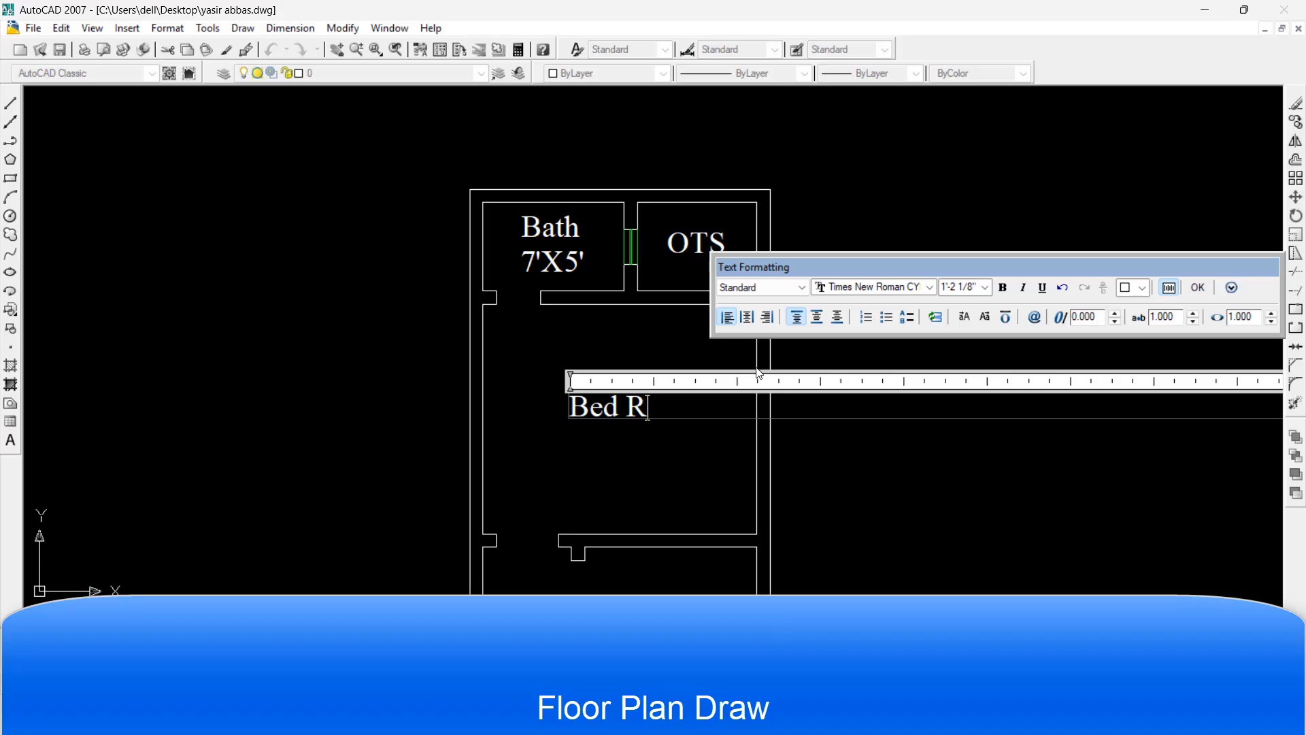
{"action": "type", "text": "Room"}
{"action": "left_click", "coordinate": [1202, 291]}
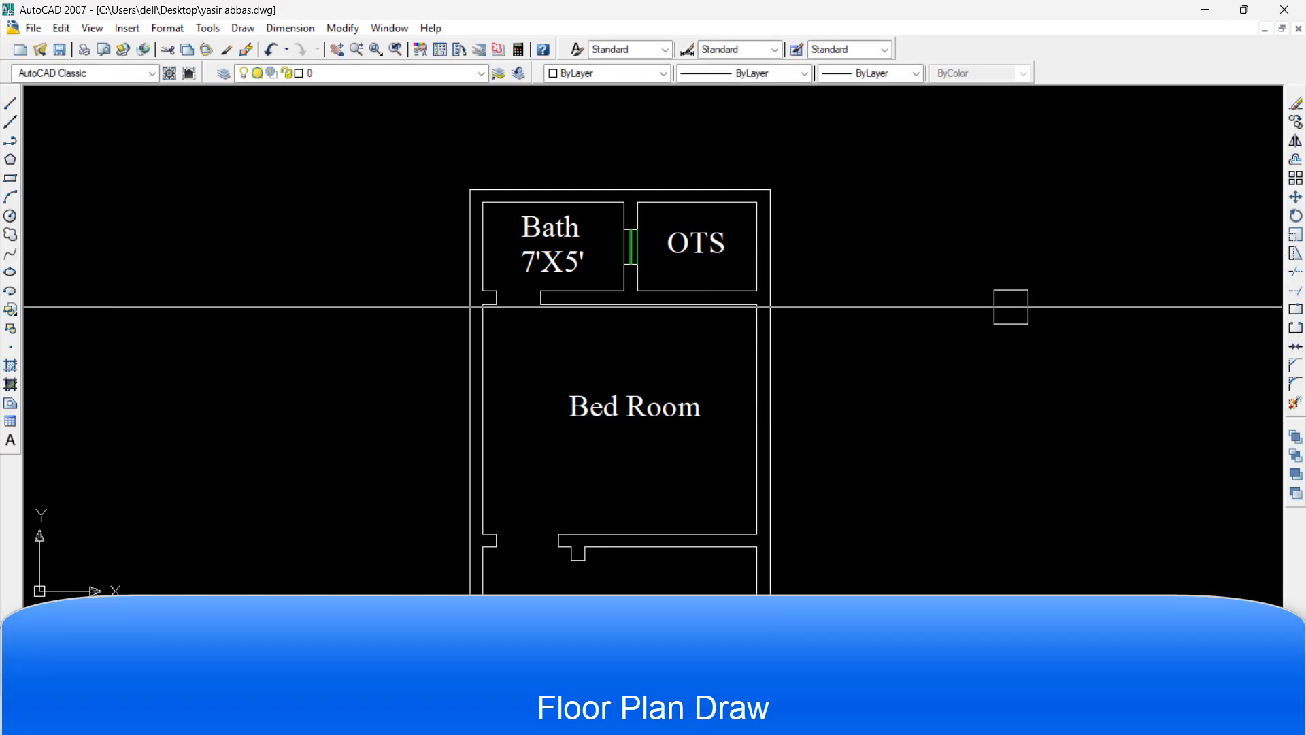
Move the Bed Room label slightly to the left to centre it between the room's side walls
{"action": "key", "text": "space"}
{"action": "key", "text": "space"}
{"action": "left_click", "coordinate": [688, 472]}
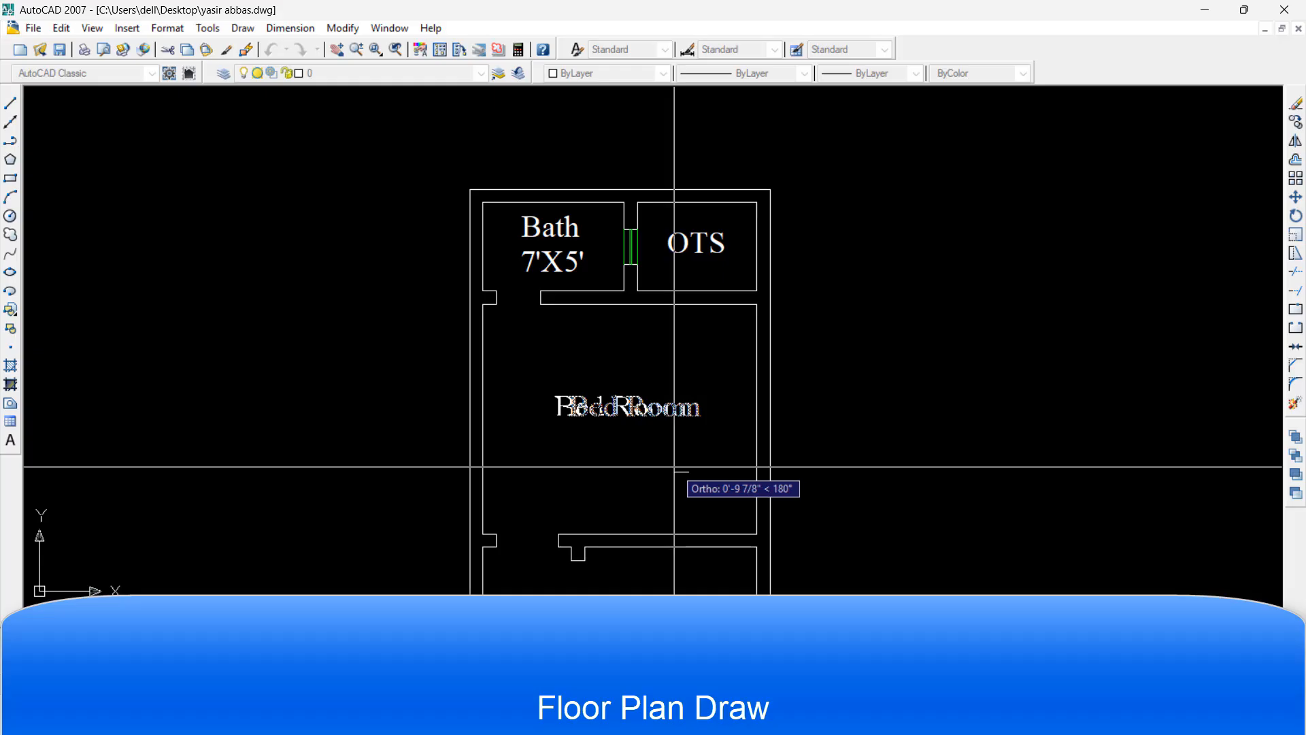
{"action": "left_click", "coordinate": [675, 466]}
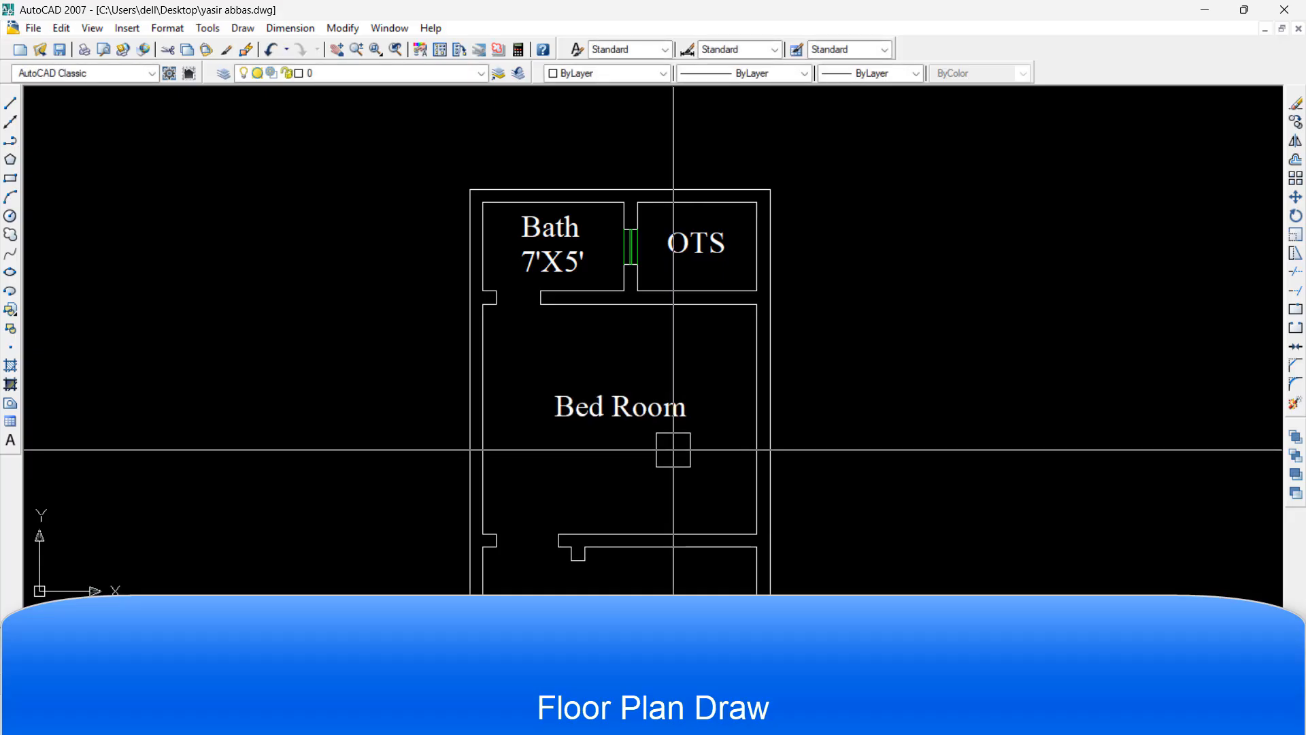
Measure the bedroom's length with a temporary vertical dimension beside its left wall
{"action": "scroll", "coordinate": [672, 453], "scroll_direction": "down", "scroll_amount": 5}
{"action": "scroll", "coordinate": [692, 498], "scroll_direction": "up", "scroll_amount": 3}
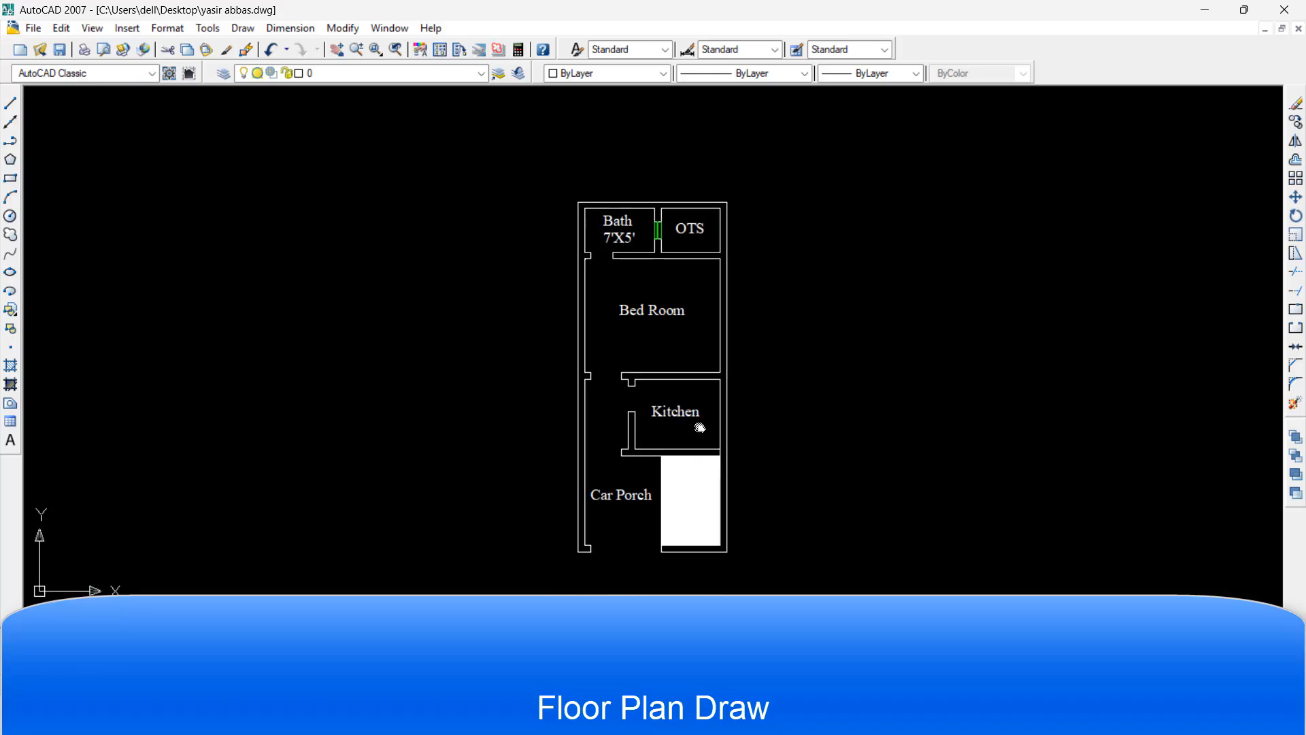
{"action": "scroll", "coordinate": [807, 336], "scroll_direction": "up", "scroll_amount": 2}
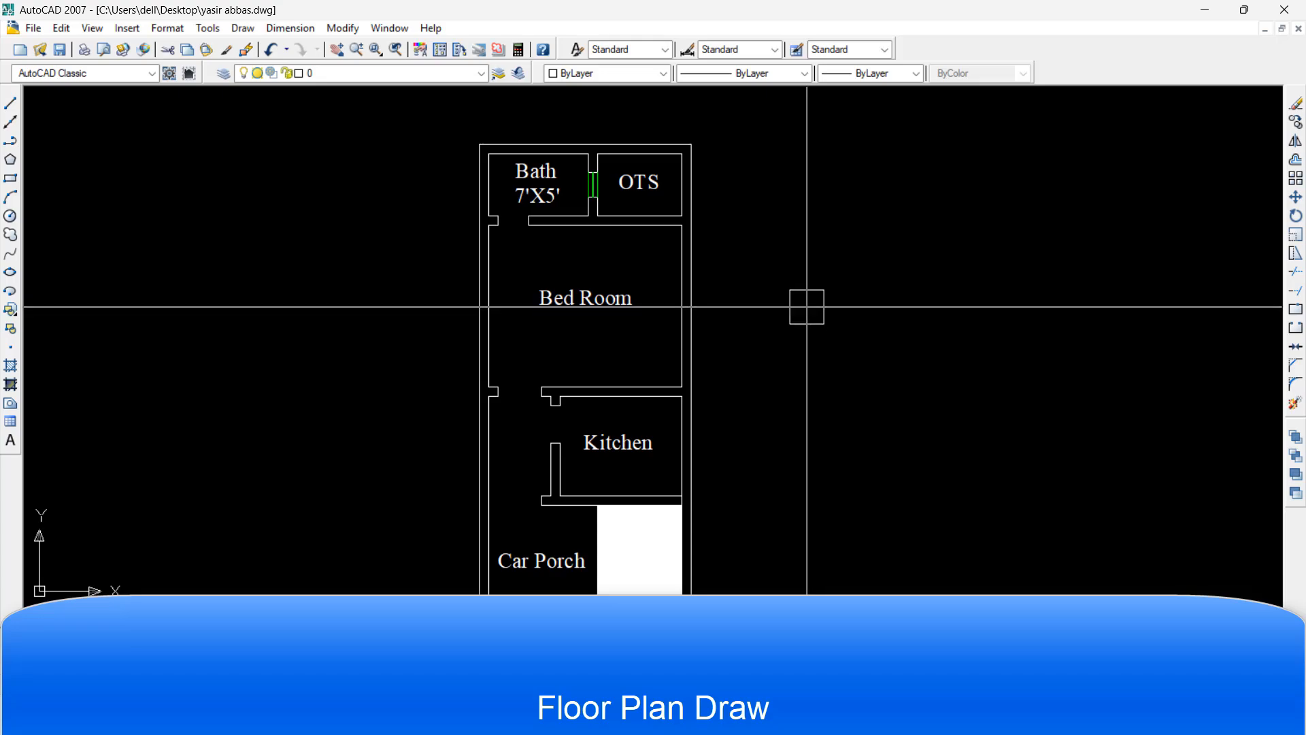
{"action": "scroll", "coordinate": [806, 306], "scroll_direction": "down", "scroll_amount": 3}
{"action": "scroll", "coordinate": [806, 306], "scroll_direction": "up", "scroll_amount": 2}
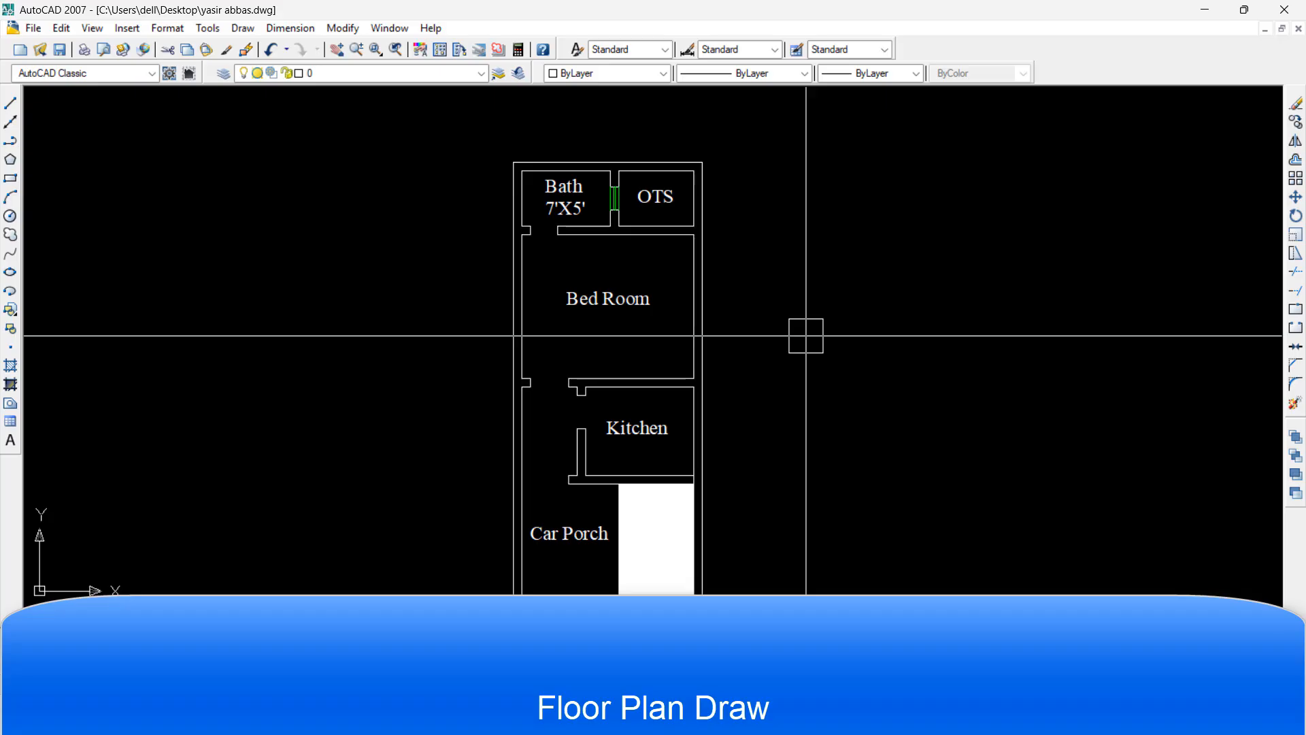
{"action": "middle_click_drag", "start_coordinate": [805, 336], "coordinate": [800, 273]}
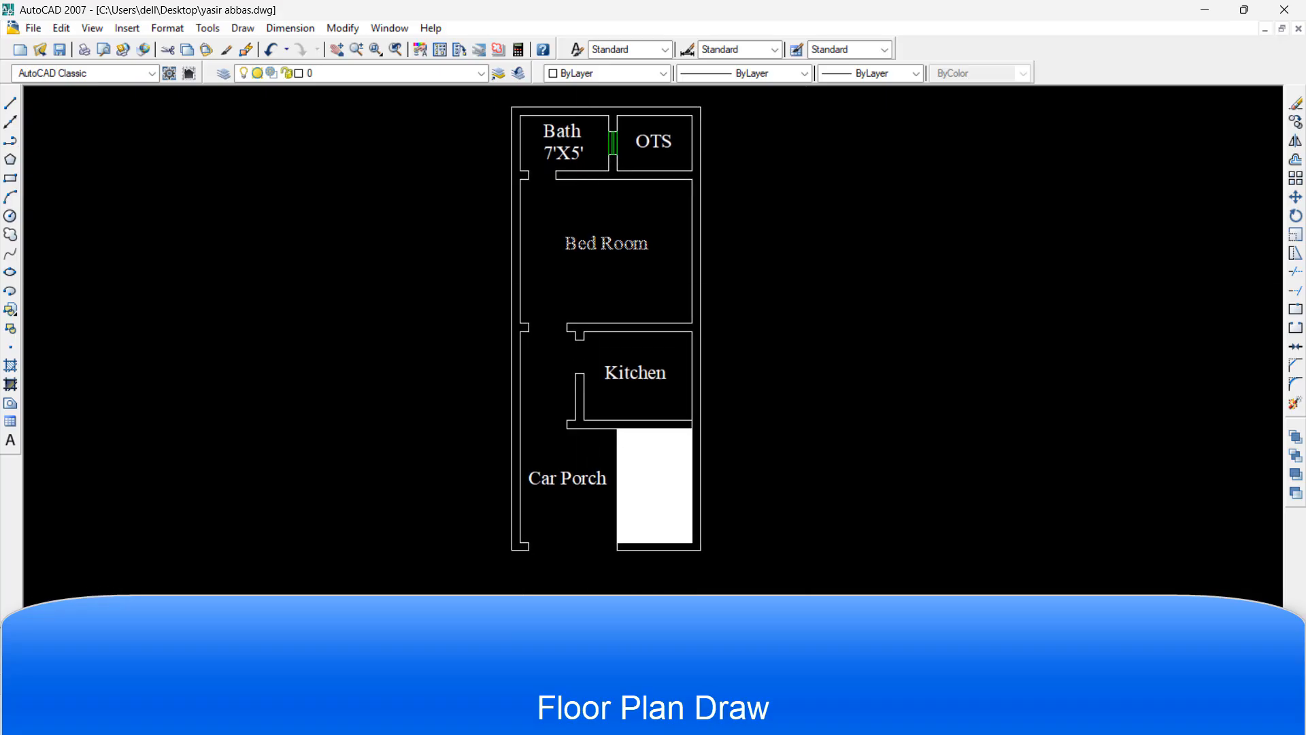
{"action": "scroll", "coordinate": [596, 259], "scroll_direction": "up", "scroll_amount": 3}
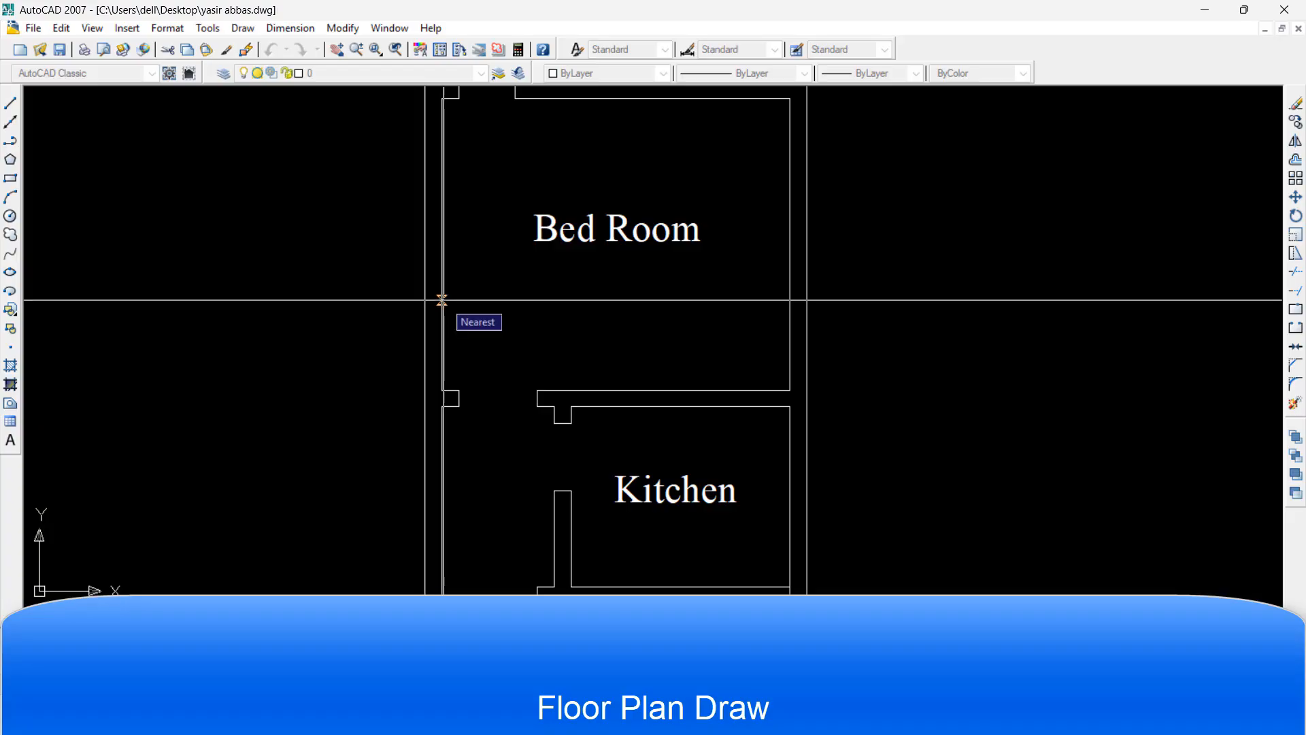
{"action": "left_click", "coordinate": [442, 299]}
{"action": "left_click", "coordinate": [490, 304]}
{"action": "scroll", "coordinate": [503, 243], "scroll_direction": "up", "scroll_amount": 9}
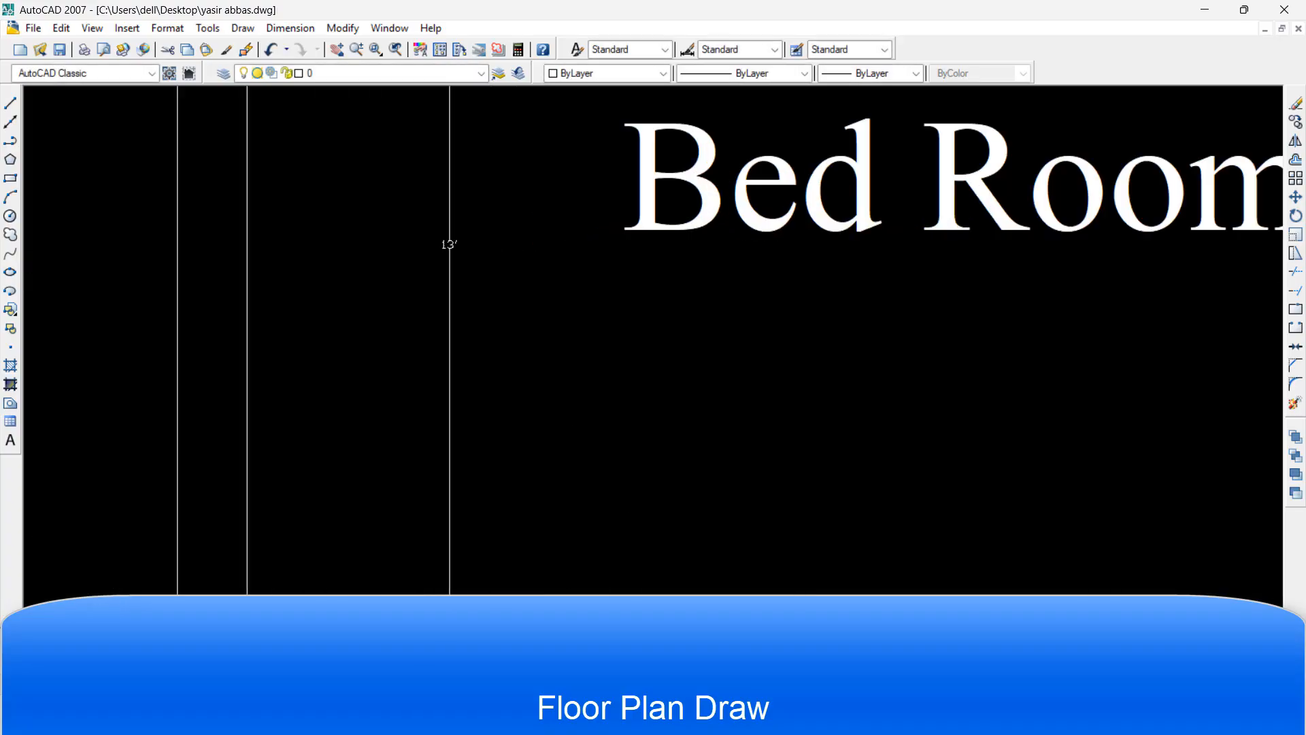
{"action": "scroll", "coordinate": [502, 243], "scroll_direction": "down", "scroll_amount": 5}
Measure the bedroom's width with a temporary horizontal dimension above its lower wall
{"action": "left_click", "coordinate": [716, 391]}
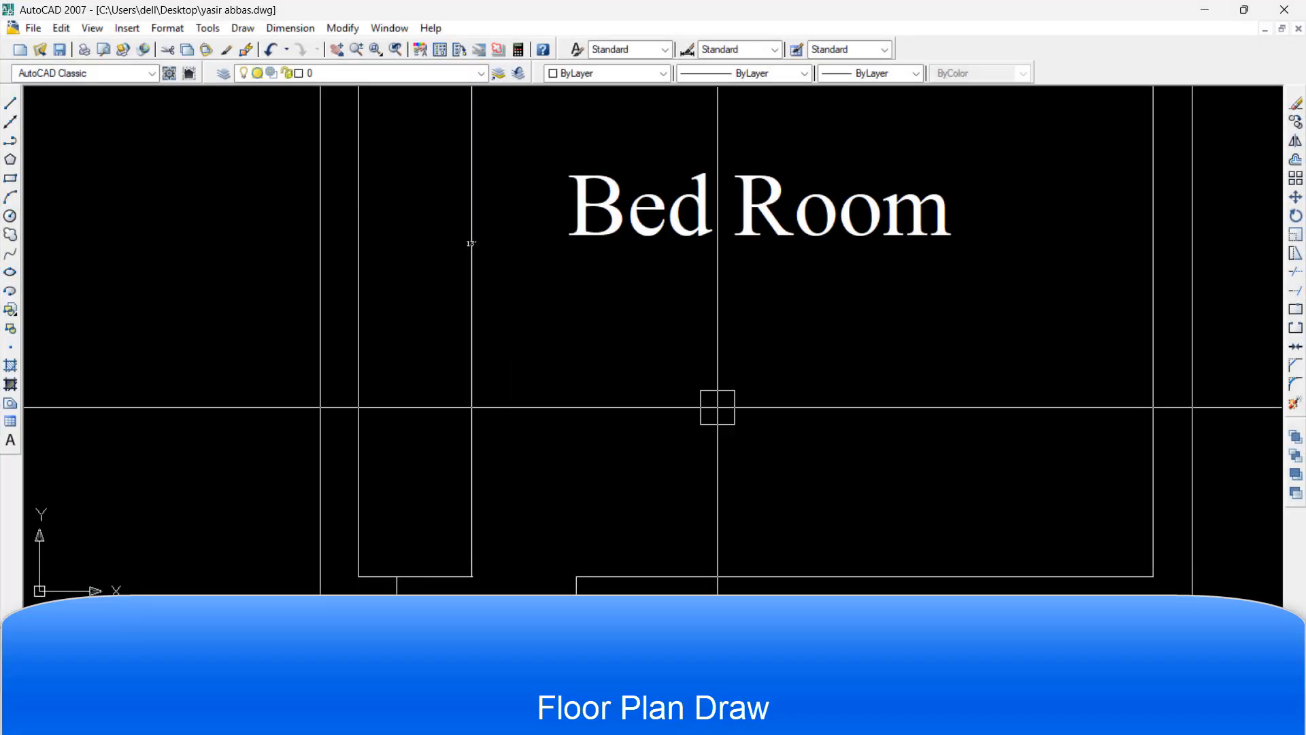
{"action": "left_click", "coordinate": [748, 574]}
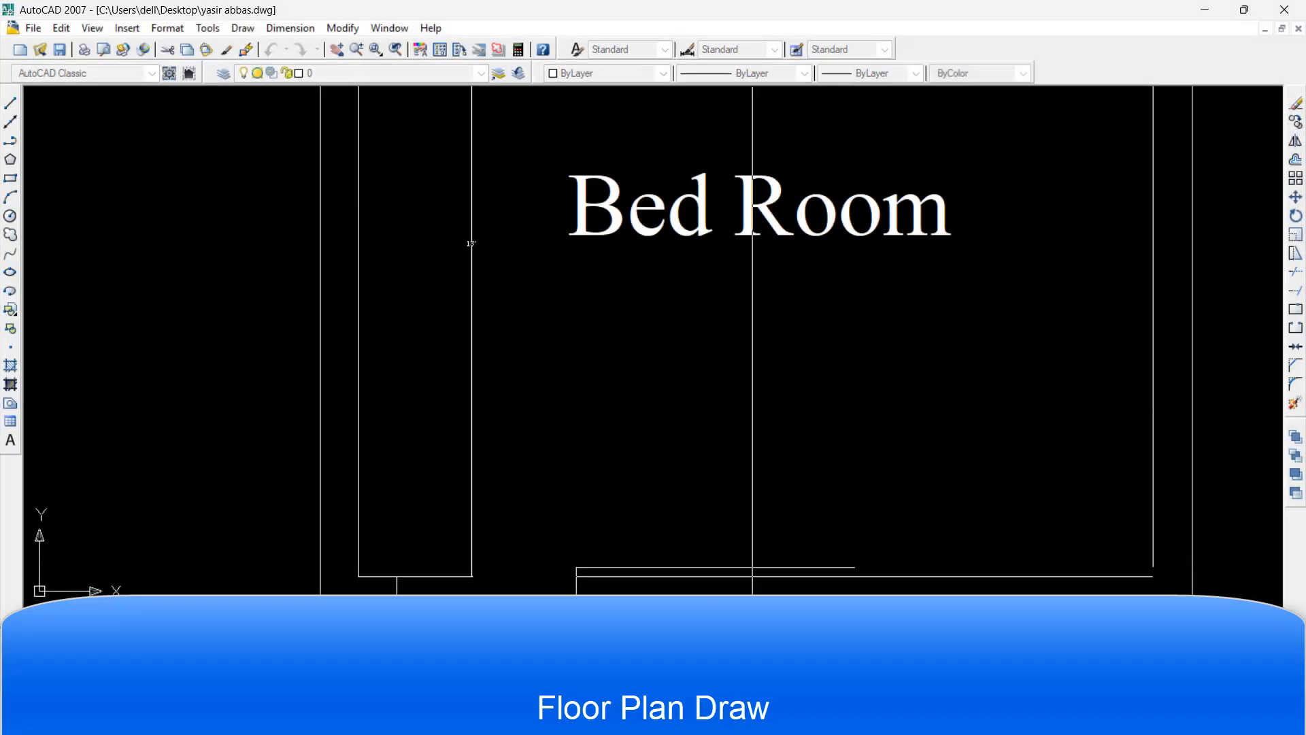
{"action": "scroll", "coordinate": [751, 498], "scroll_direction": "up", "scroll_amount": 4}
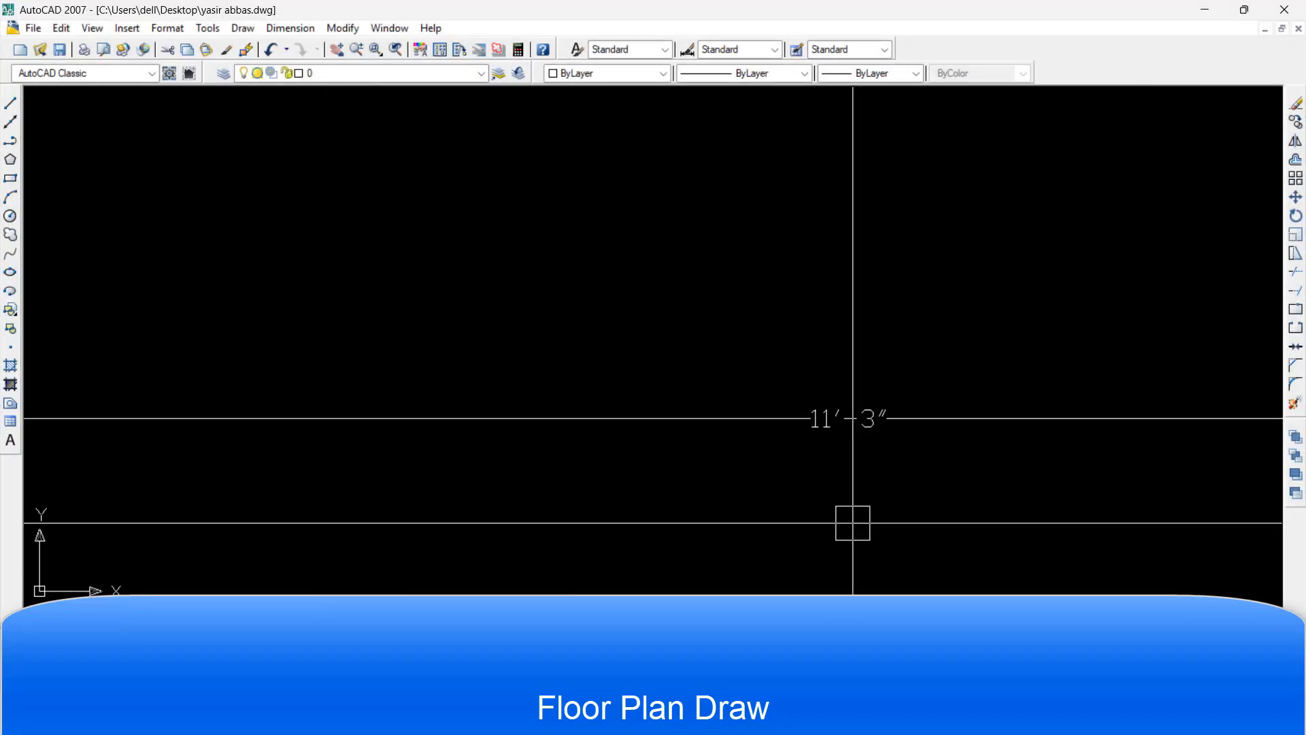
{"action": "scroll", "coordinate": [851, 521], "scroll_direction": "down", "scroll_amount": 7}
{"action": "scroll", "coordinate": [663, 317], "scroll_direction": "down", "scroll_amount": 5}
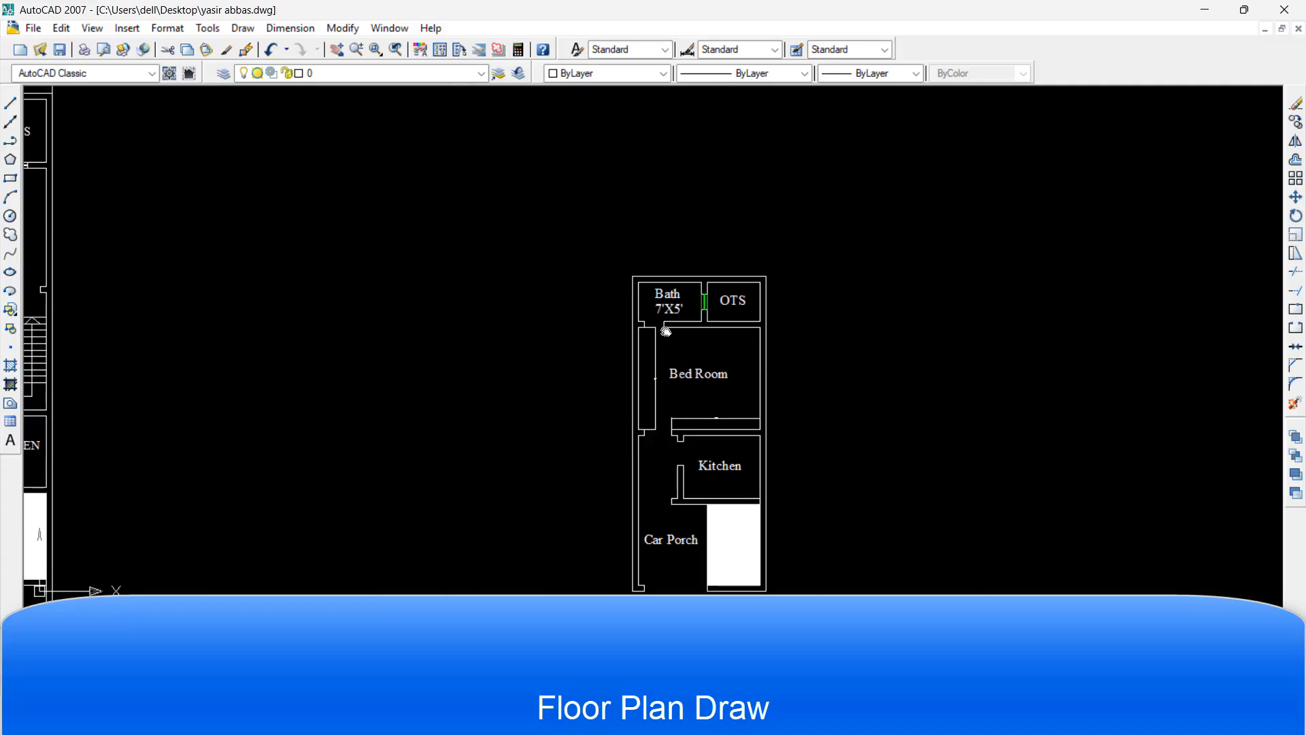
Add the size 11'-3"x13' as a second line under the Bed Room label
{"action": "scroll", "coordinate": [663, 317], "scroll_direction": "up", "scroll_amount": 3}
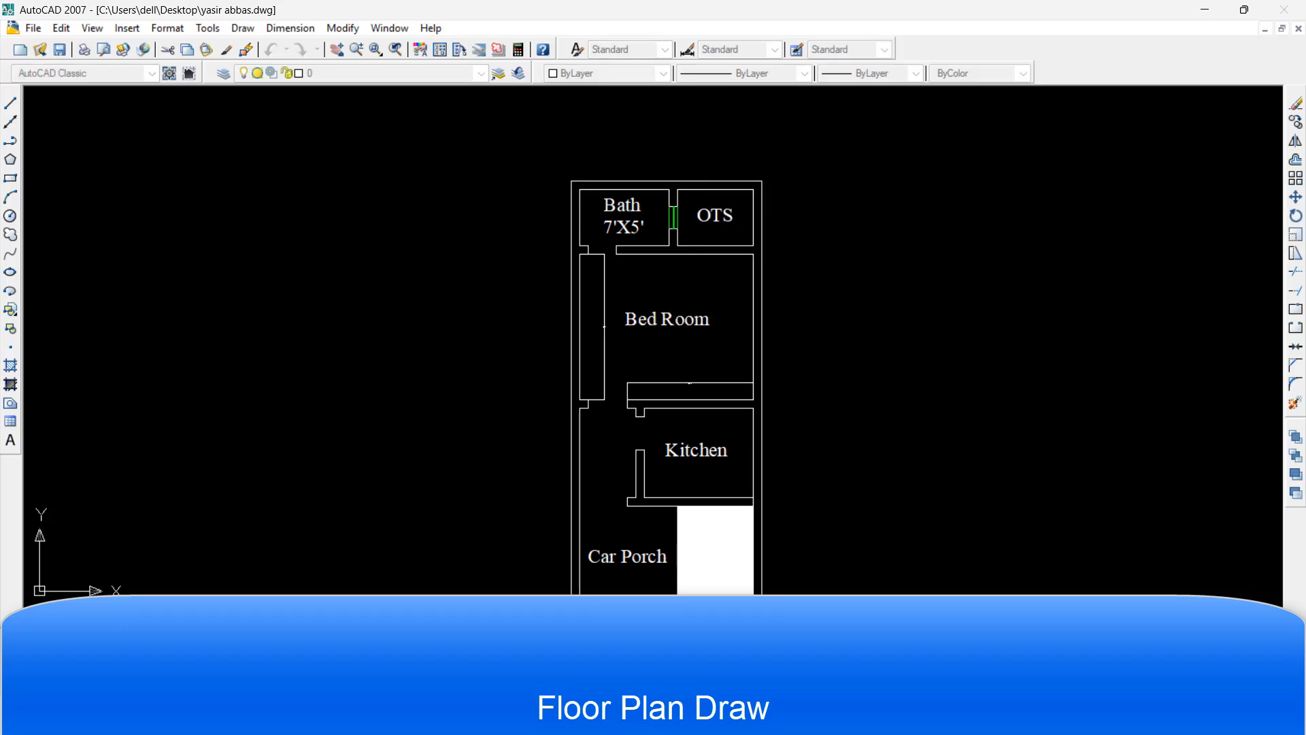
{"action": "double_click", "coordinate": [666, 319]}
{"action": "key", "text": "Return"}
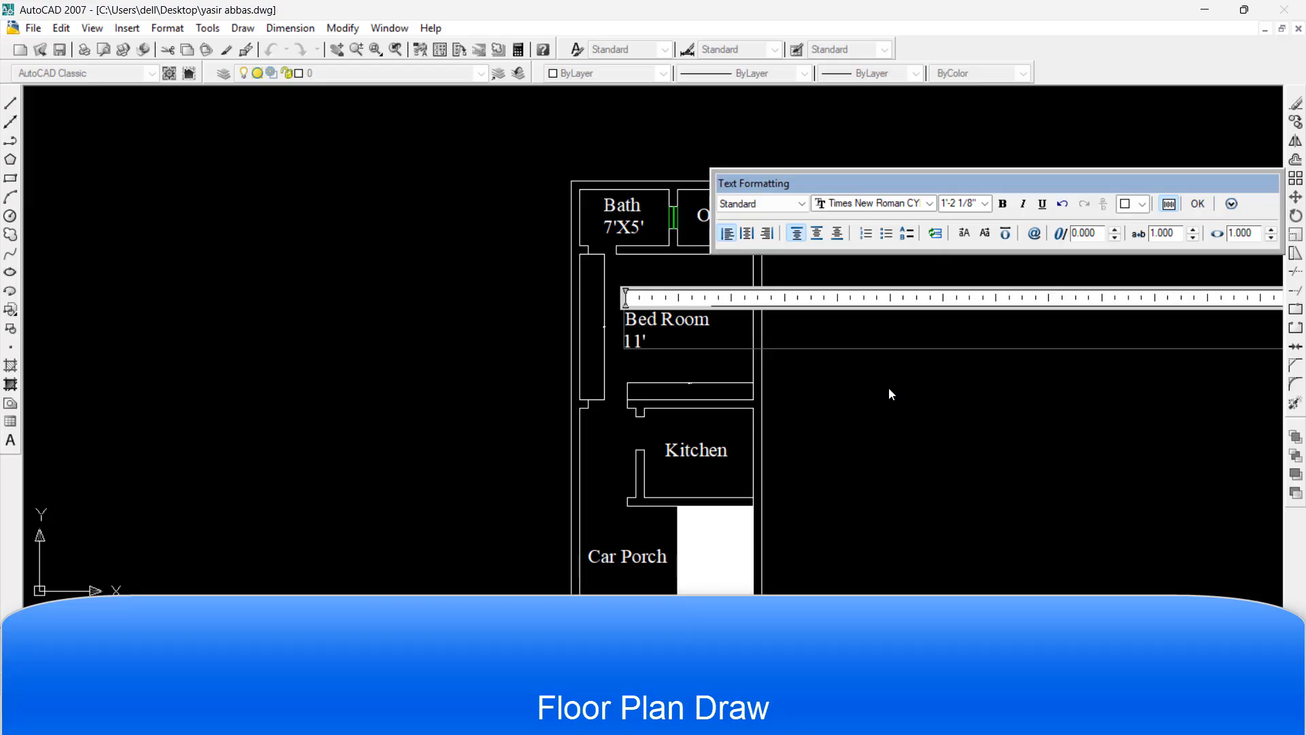
{"action": "type", "text": "11'3"}
{"action": "key", "text": "BackSpace"}
{"action": "type", "text": "-3\"x13"}
{"action": "left_click", "coordinate": [1198, 204]}
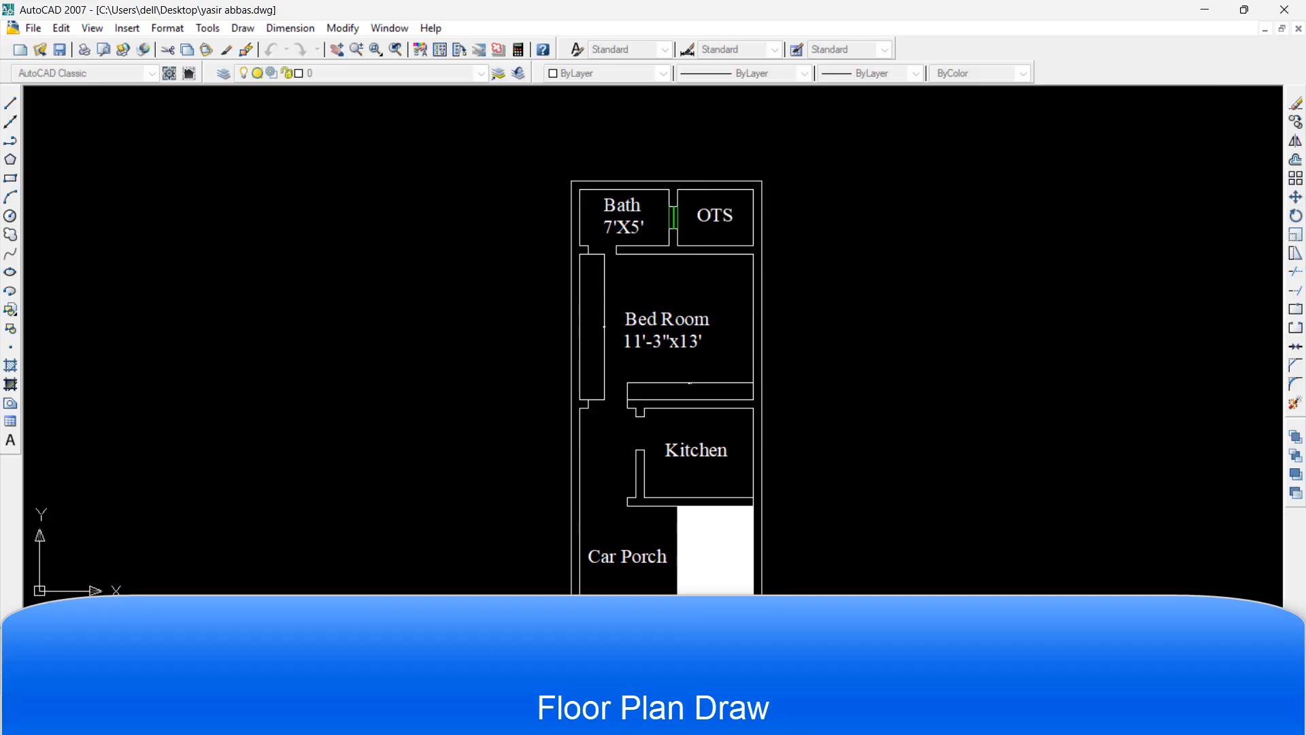
Delete the temporary horizontal and vertical dimensions inside the bedroom
{"action": "left_click", "coordinate": [690, 383]}
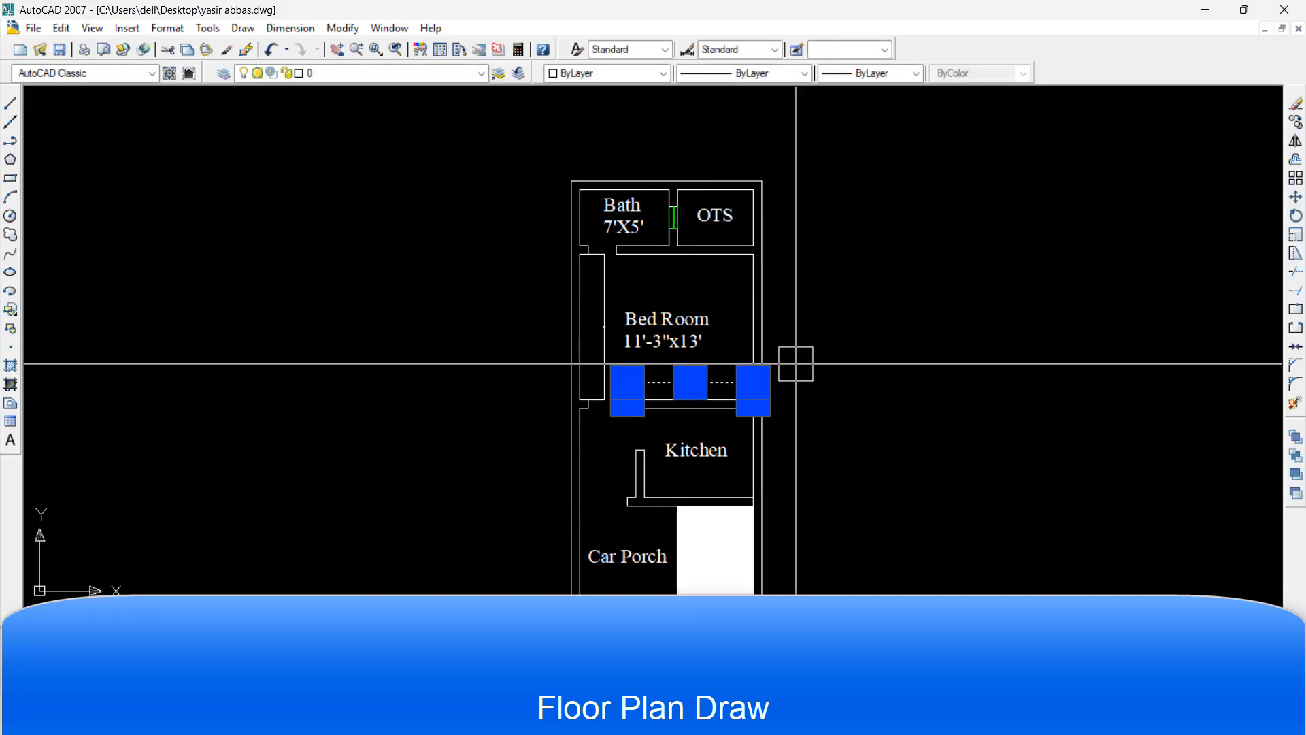
{"action": "key", "text": "Delete"}
{"action": "left_click", "coordinate": [604, 324]}
{"action": "key", "text": "Delete"}
{"action": "scroll", "coordinate": [675, 408], "scroll_direction": "down", "scroll_amount": 3}
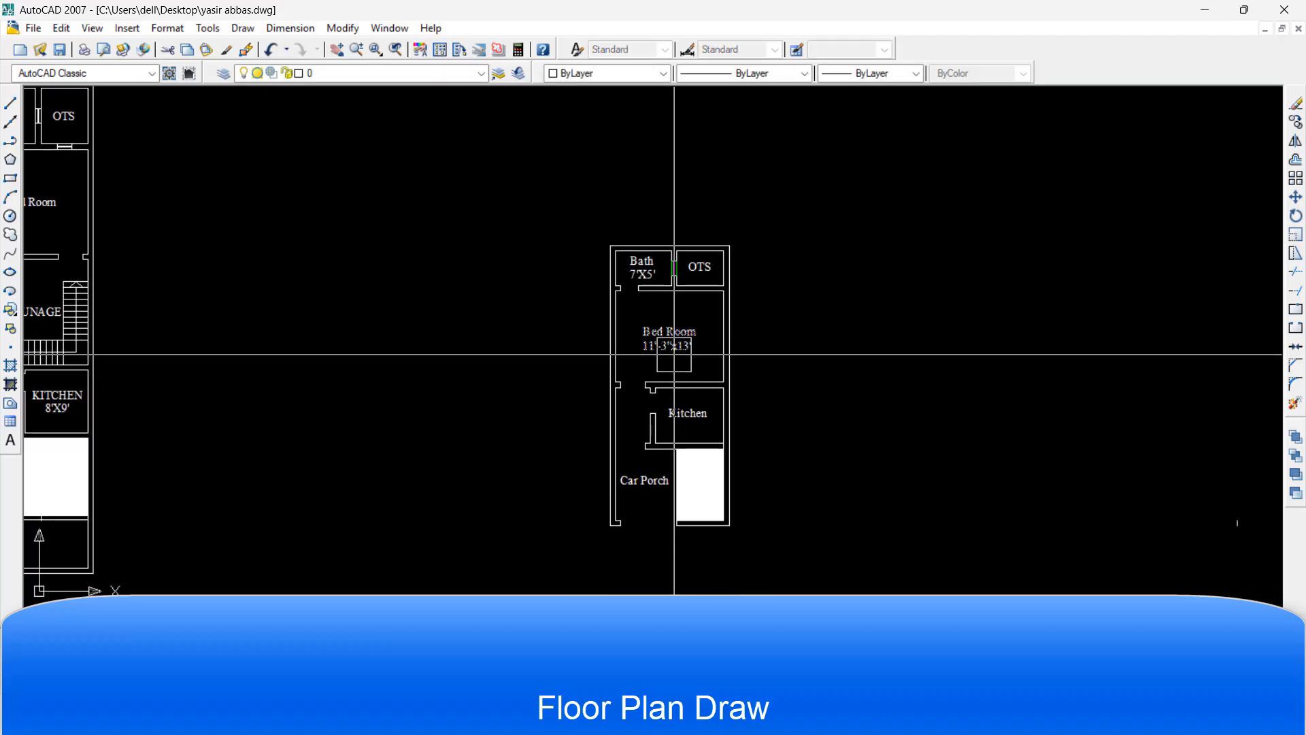
Measure the passage's width between the left inner wall and the kitchen partition with a dimension, and delete that dimension
{"action": "scroll", "coordinate": [674, 449], "scroll_direction": "up", "scroll_amount": 2}
{"action": "scroll", "coordinate": [676, 392], "scroll_direction": "up", "scroll_amount": 2}
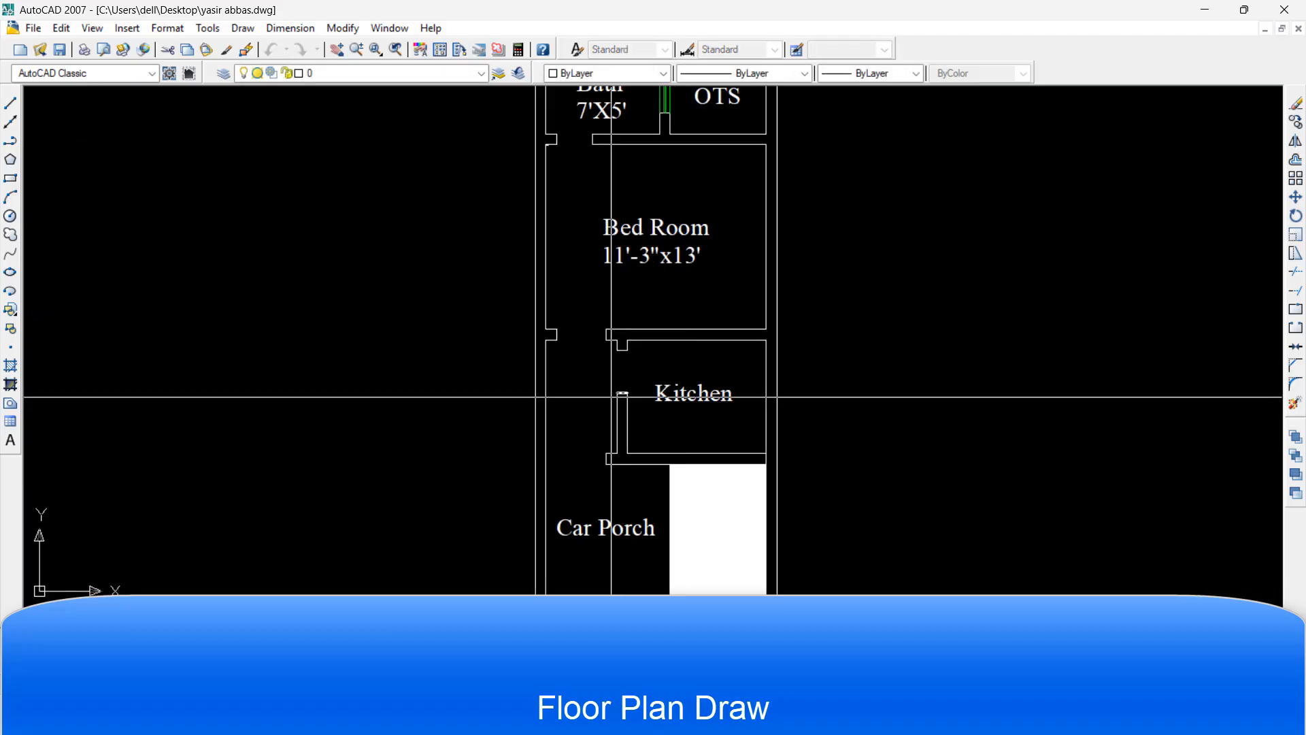
{"action": "type", "text": "l"}
{"action": "key", "text": "Return"}
{"action": "left_click", "coordinate": [616, 422]}
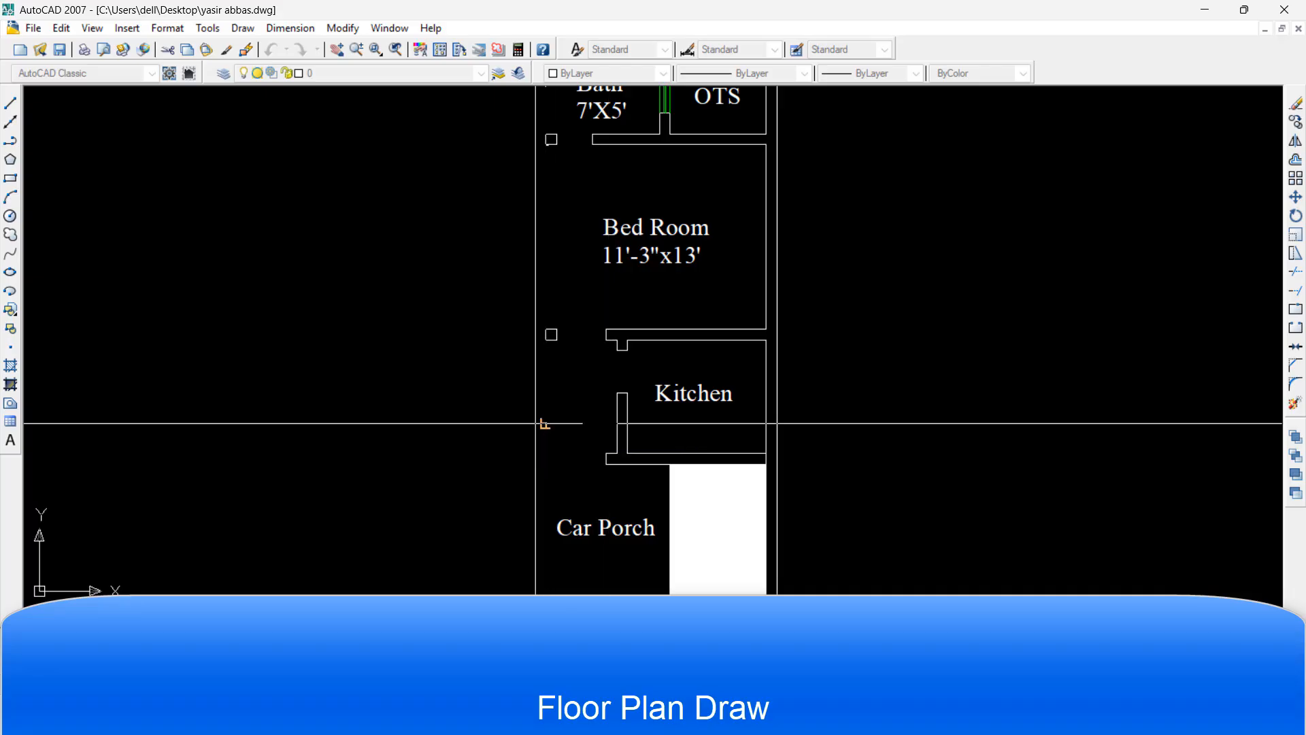
{"action": "scroll", "coordinate": [542, 421], "scroll_direction": "up", "scroll_amount": 6}
{"action": "left_click", "coordinate": [598, 419]}
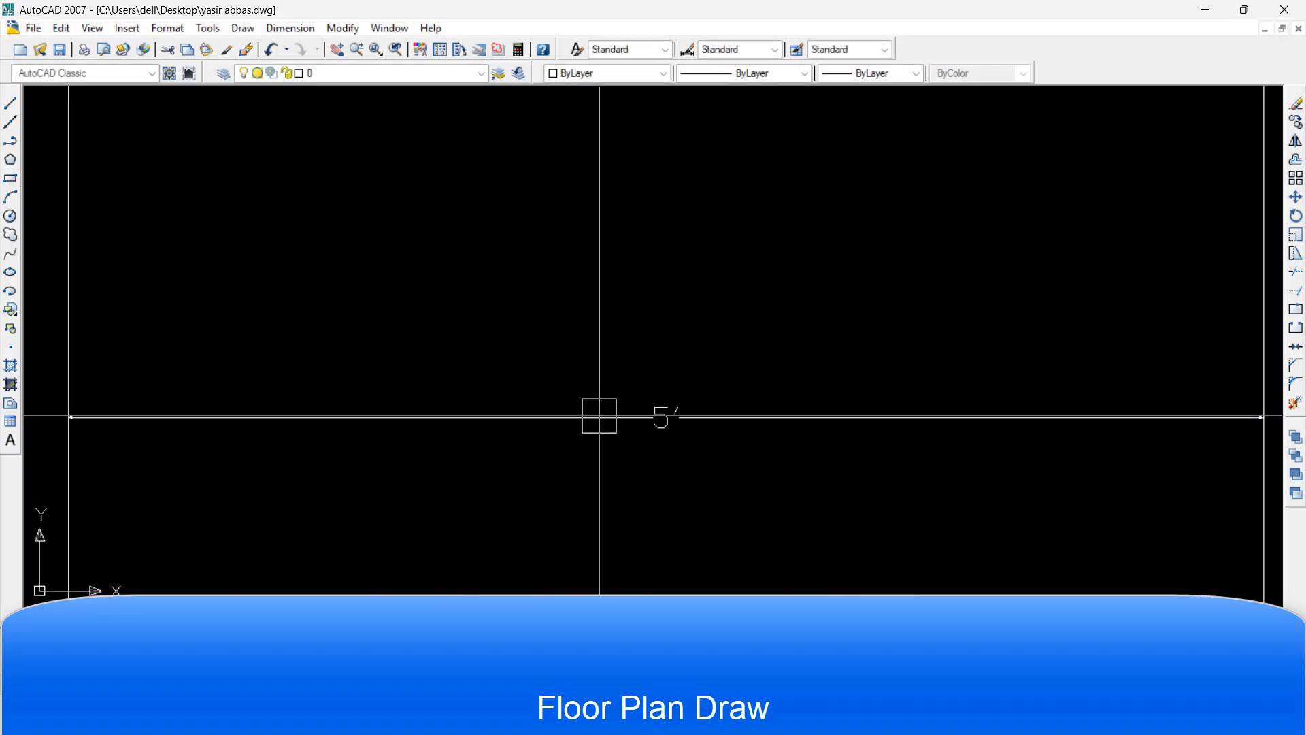
{"action": "scroll", "coordinate": [598, 417], "scroll_direction": "down", "scroll_amount": 8}
{"action": "left_click", "coordinate": [598, 411]}
{"action": "key", "text": "Delete"}
Measure the kitchen's width with a horizontal dimension between its side walls below the Kitchen label
{"action": "scroll", "coordinate": [598, 410], "scroll_direction": "down", "scroll_amount": 4}
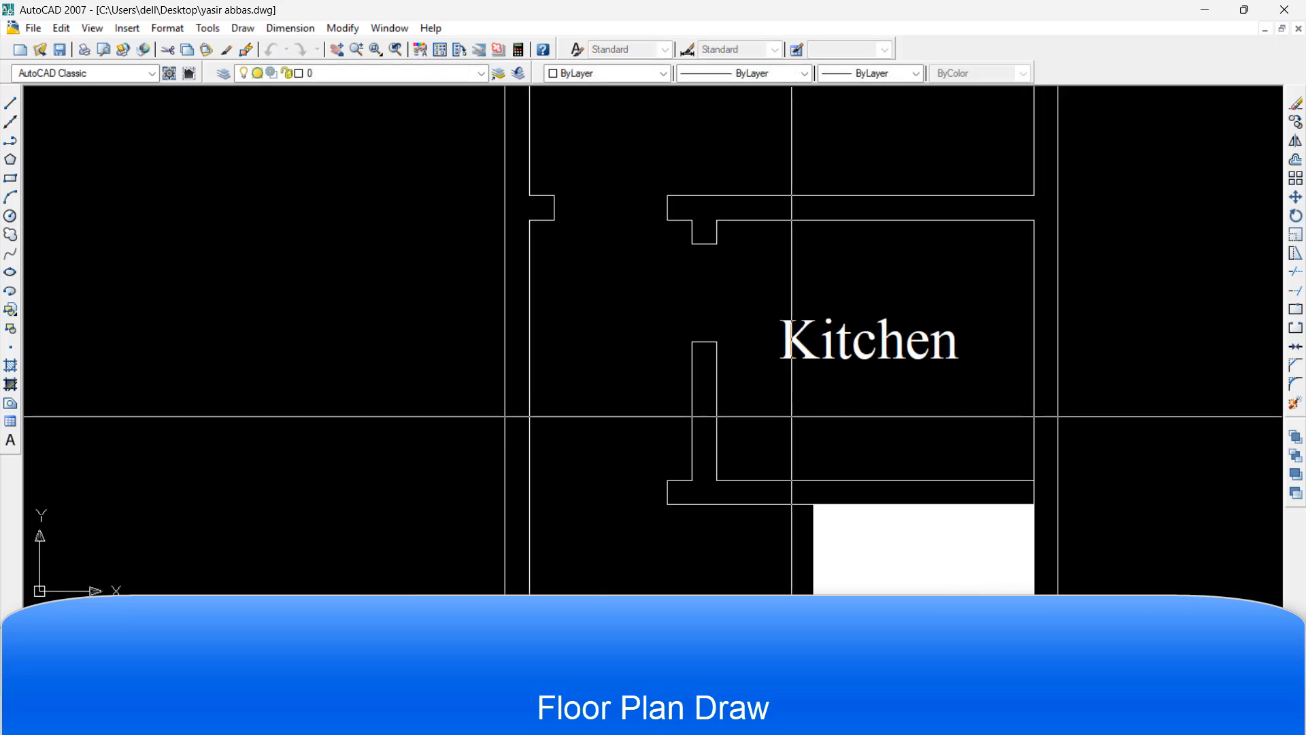
{"action": "key", "text": "Return"}
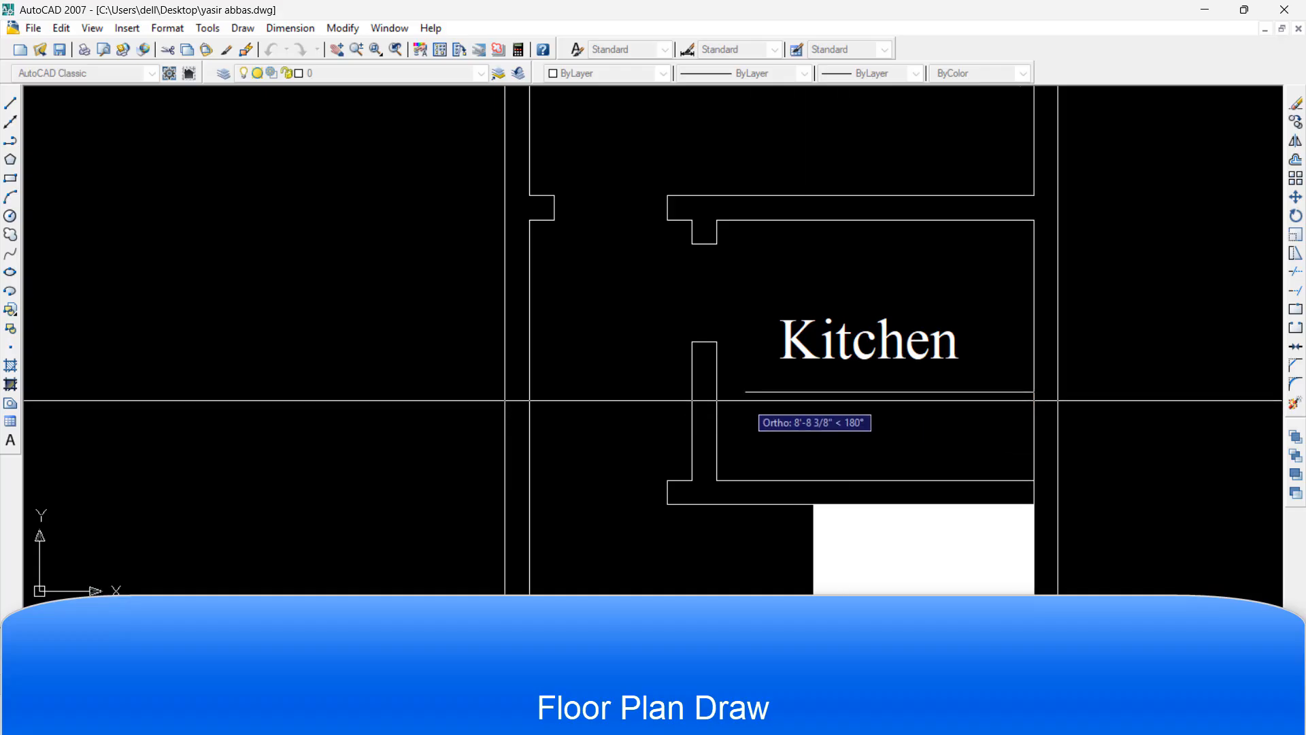
{"action": "left_click", "coordinate": [713, 401]}
{"action": "scroll", "coordinate": [847, 418], "scroll_direction": "up", "scroll_amount": 7}
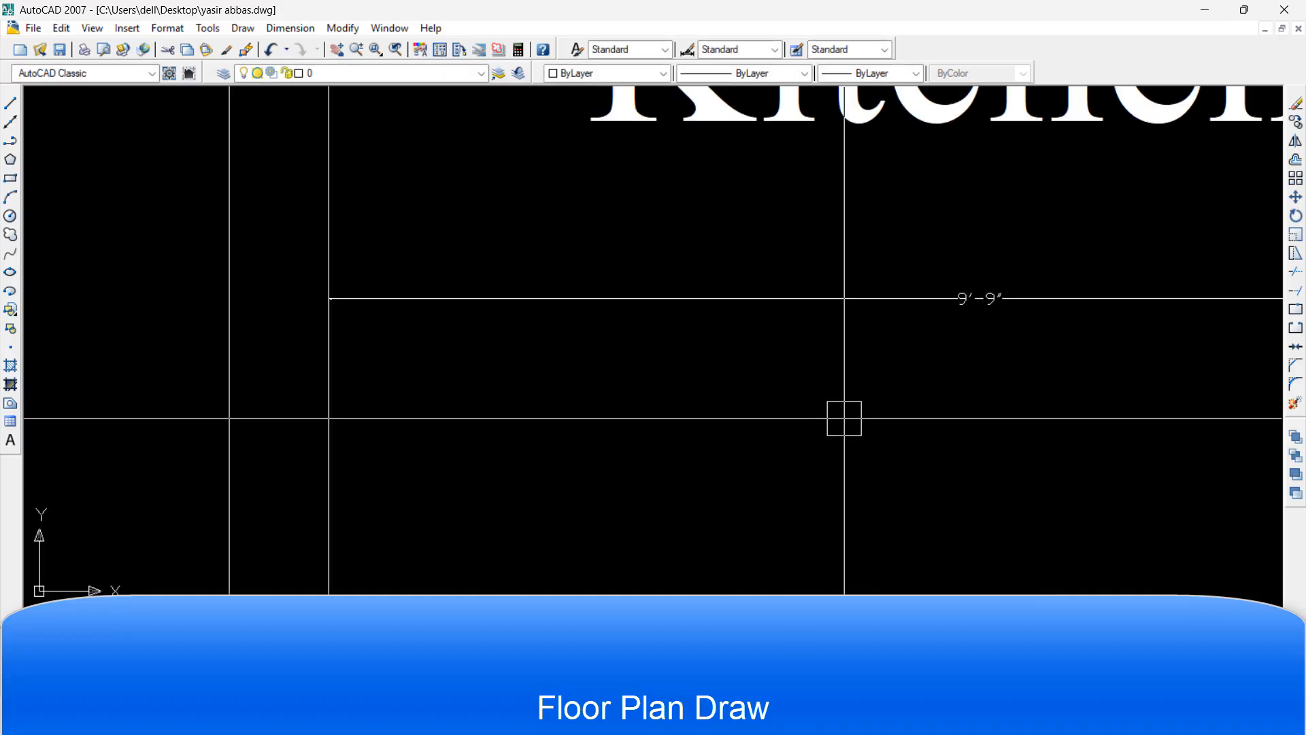
{"action": "scroll", "coordinate": [850, 425], "scroll_direction": "down", "scroll_amount": 5}
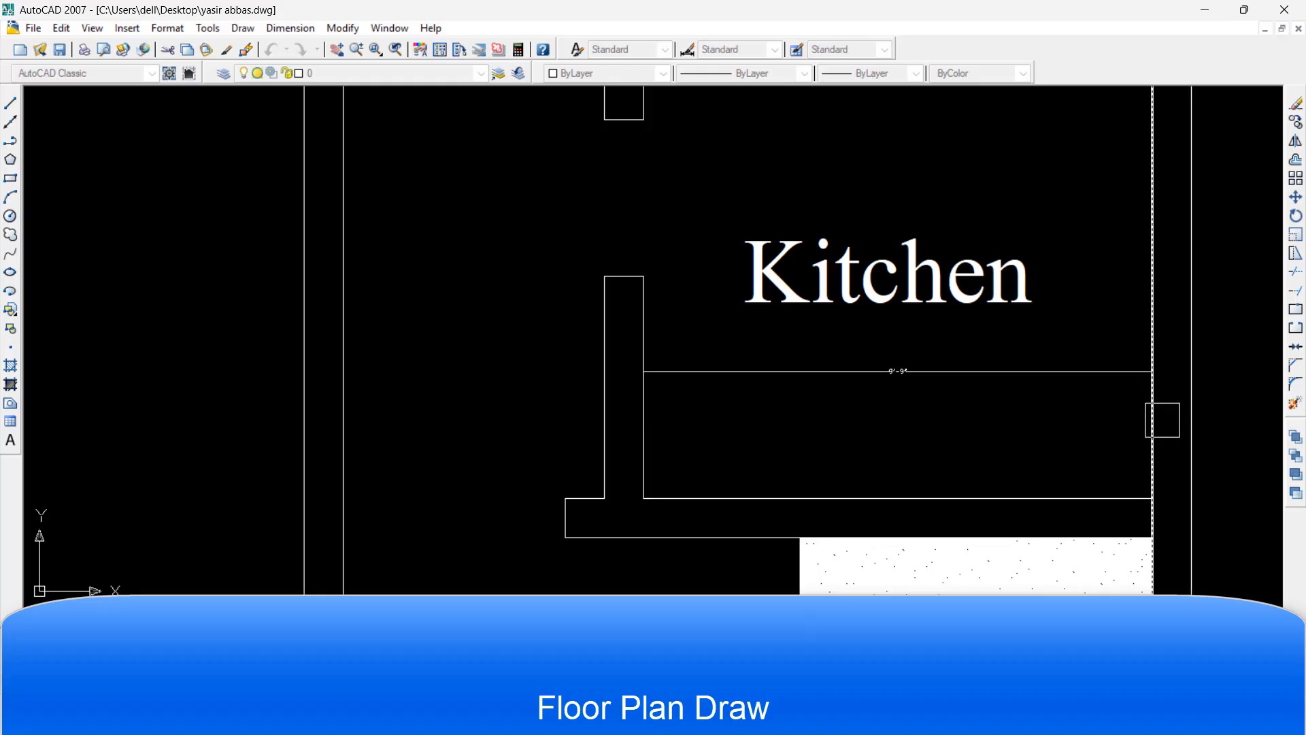
Try to measure the kitchen's depth with a vertical dimension from its right side wall, and delete that dimension
{"action": "left_click", "coordinate": [1076, 405]}
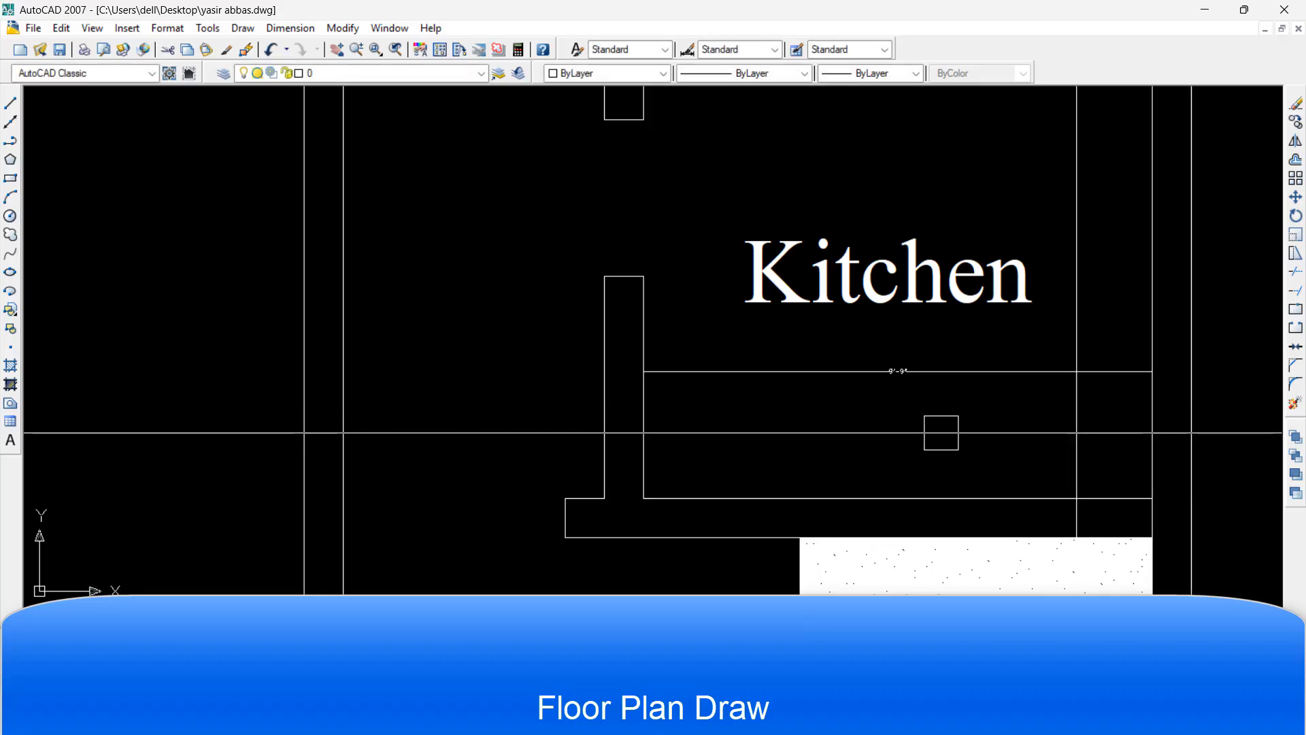
{"action": "scroll", "coordinate": [1042, 327], "scroll_direction": "down", "scroll_amount": 5}
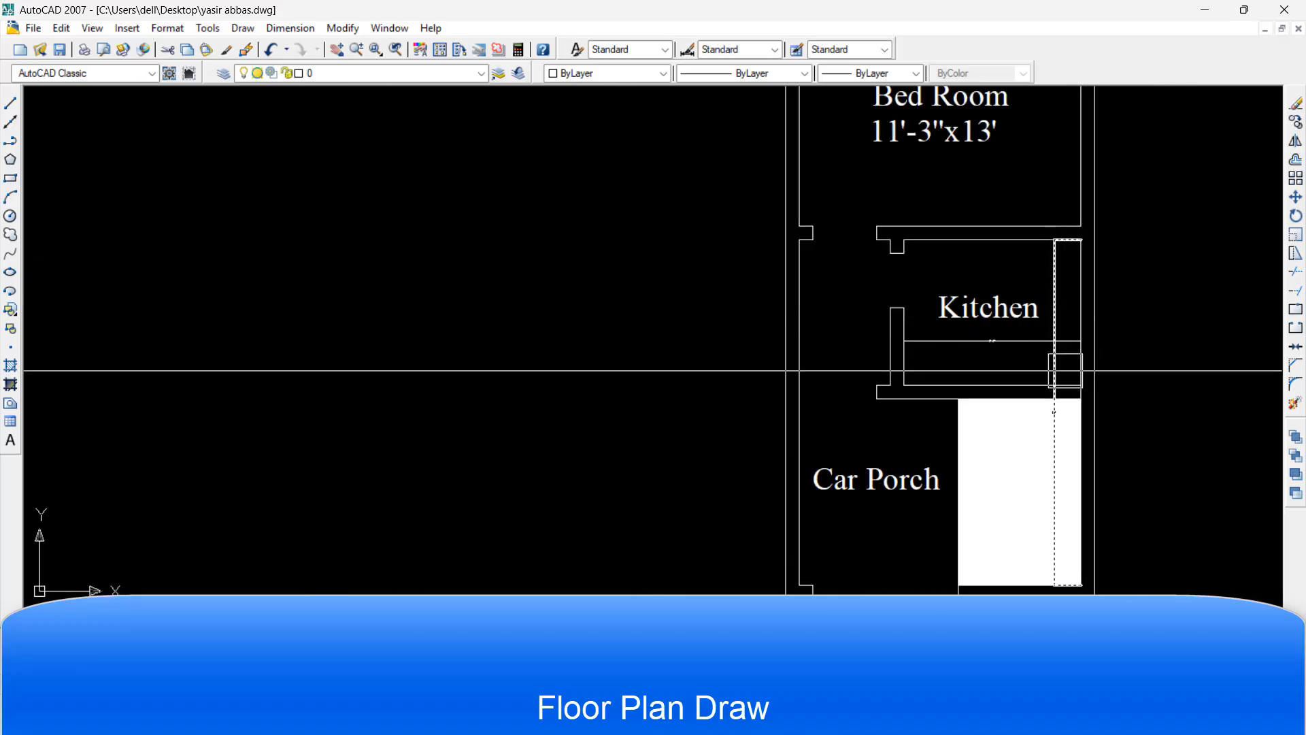
{"action": "left_click", "coordinate": [1063, 370]}
{"action": "key", "text": "Delete"}
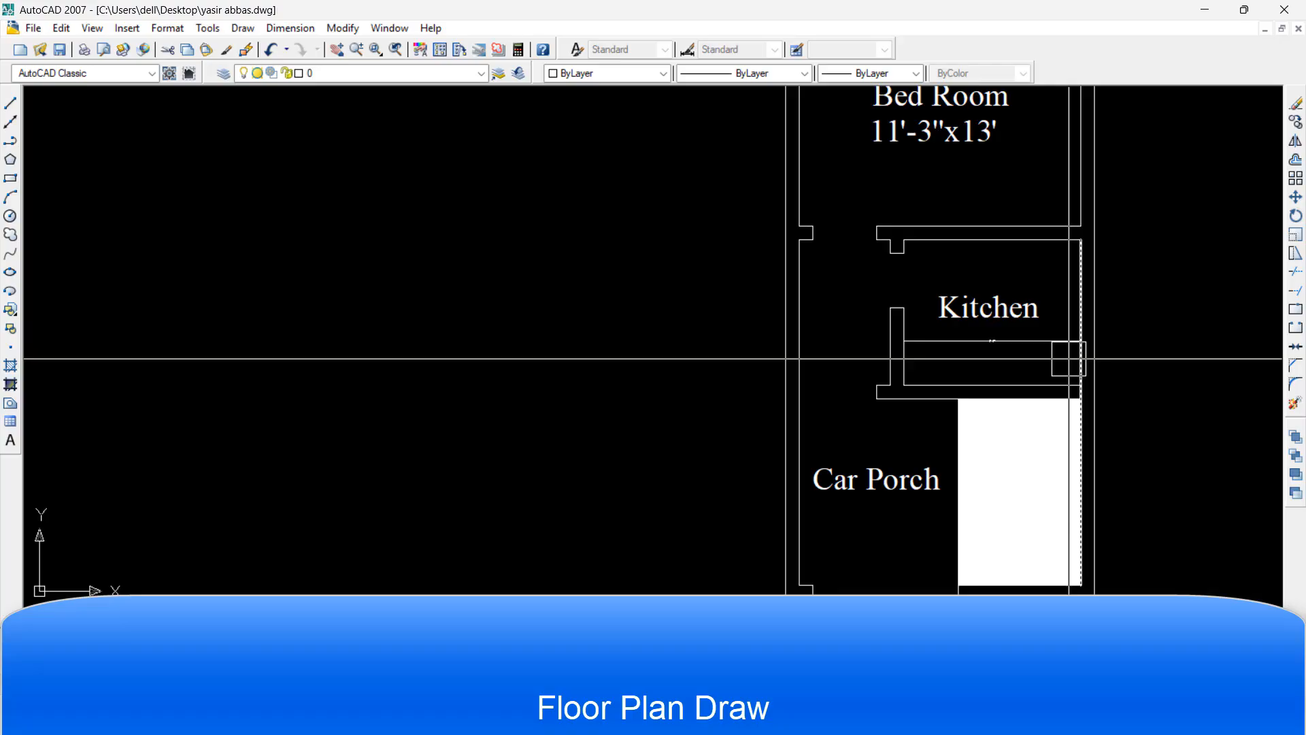
Measure the kitchen's depth with a vertical dimension between its upper and lower inner walls, beside the Kitchen label
{"action": "key", "text": "l"}
{"action": "key", "text": "Return"}
{"action": "left_click", "coordinate": [1058, 239]}
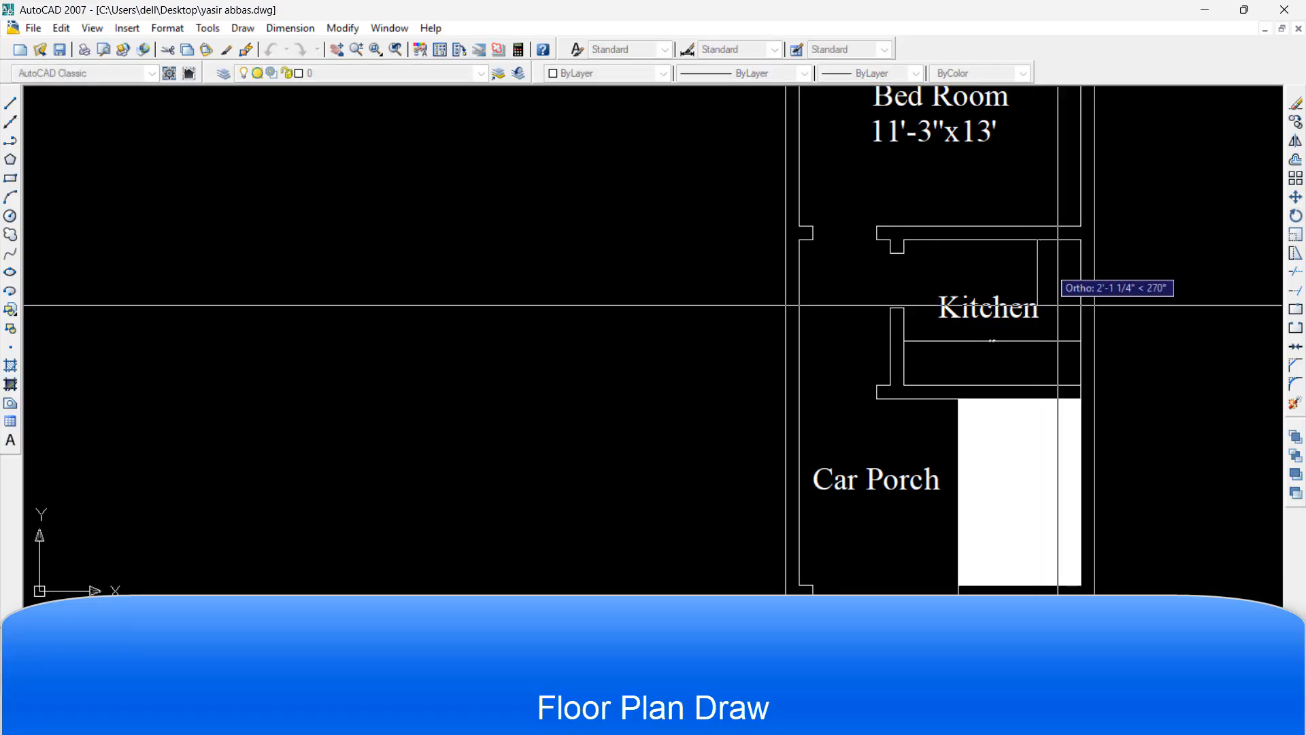
{"action": "left_click", "coordinate": [1037, 388]}
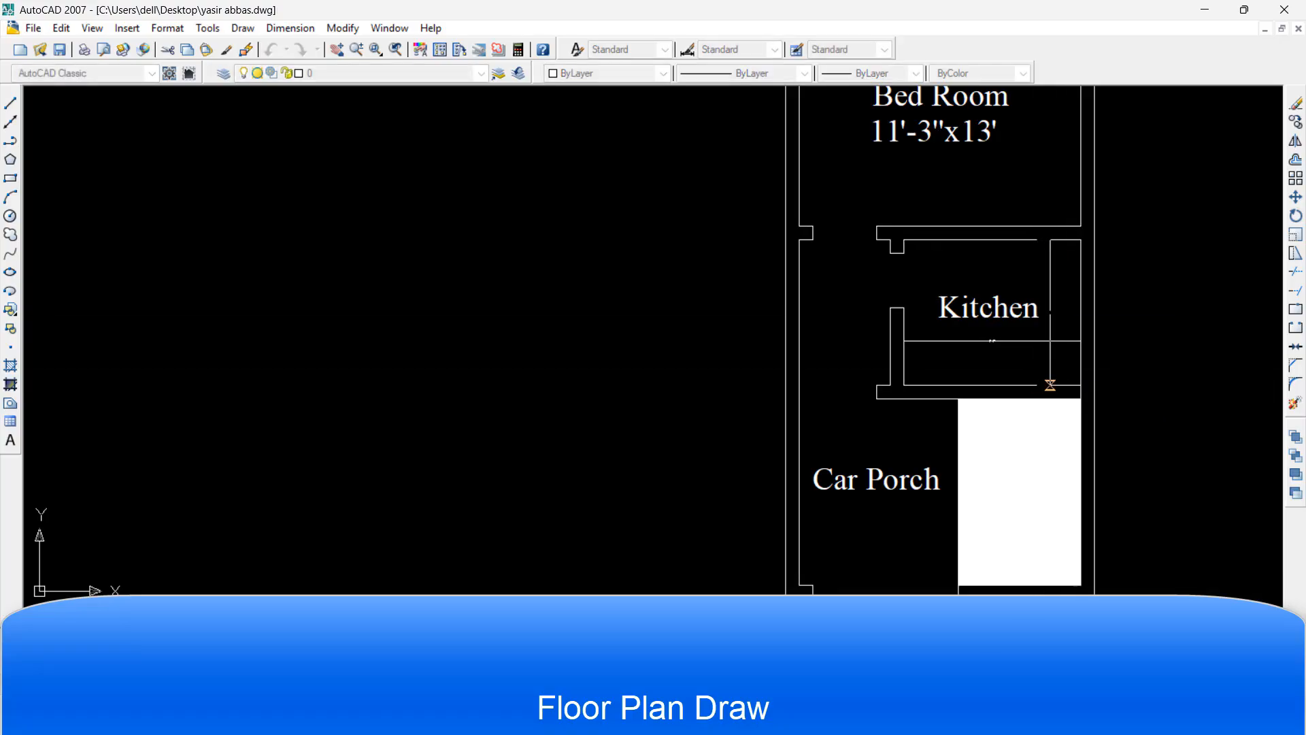
{"action": "key", "text": "Return"}
Add the size 9'-9"x8' as a second line under the Kitchen label
{"action": "scroll", "coordinate": [1056, 306], "scroll_direction": "up", "scroll_amount": 8}
{"action": "scroll", "coordinate": [1058, 374], "scroll_direction": "down", "scroll_amount": 4}
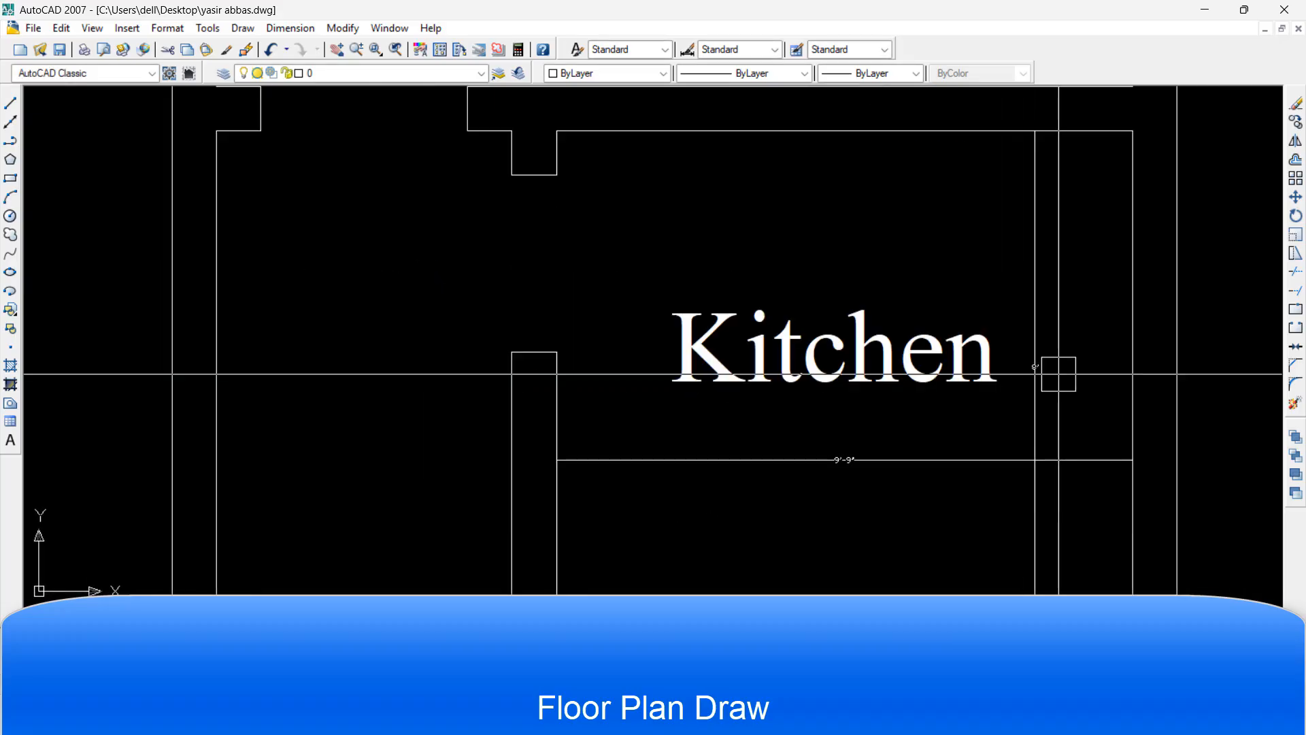
{"action": "double_click", "coordinate": [893, 370]}
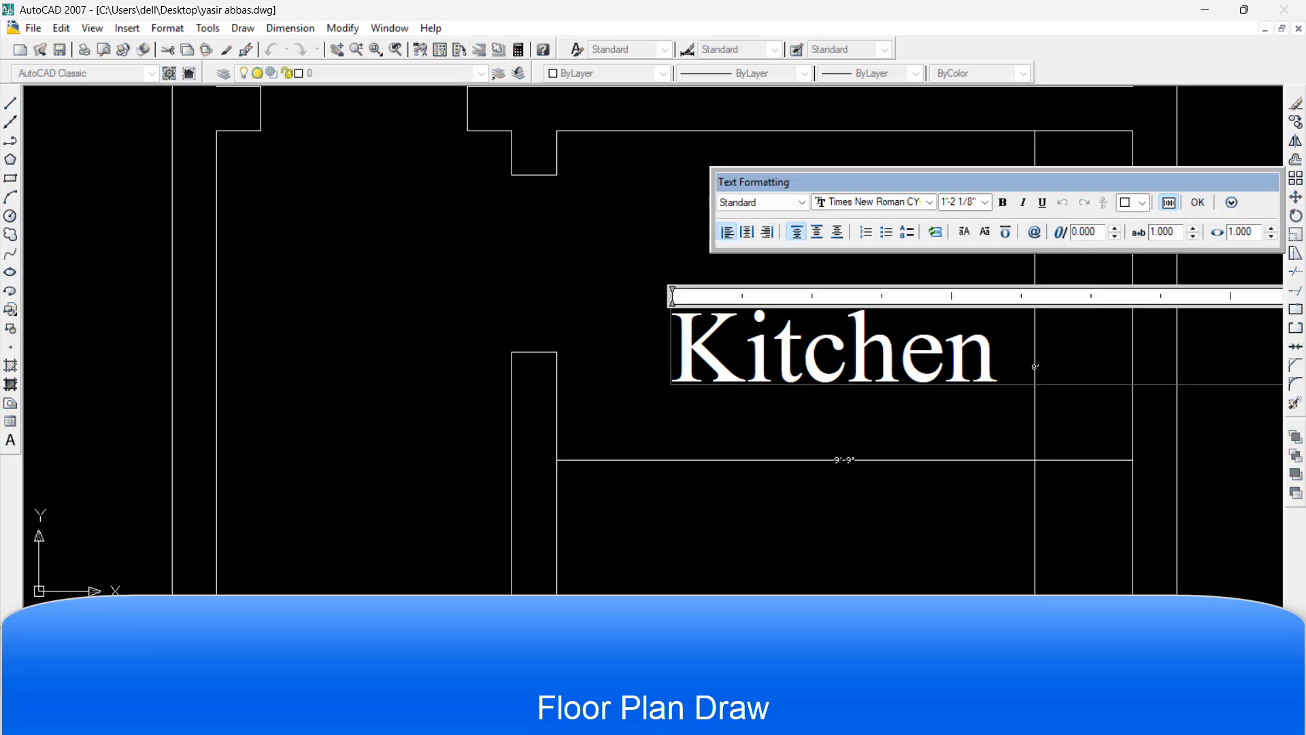
{"action": "key", "text": "Return"}
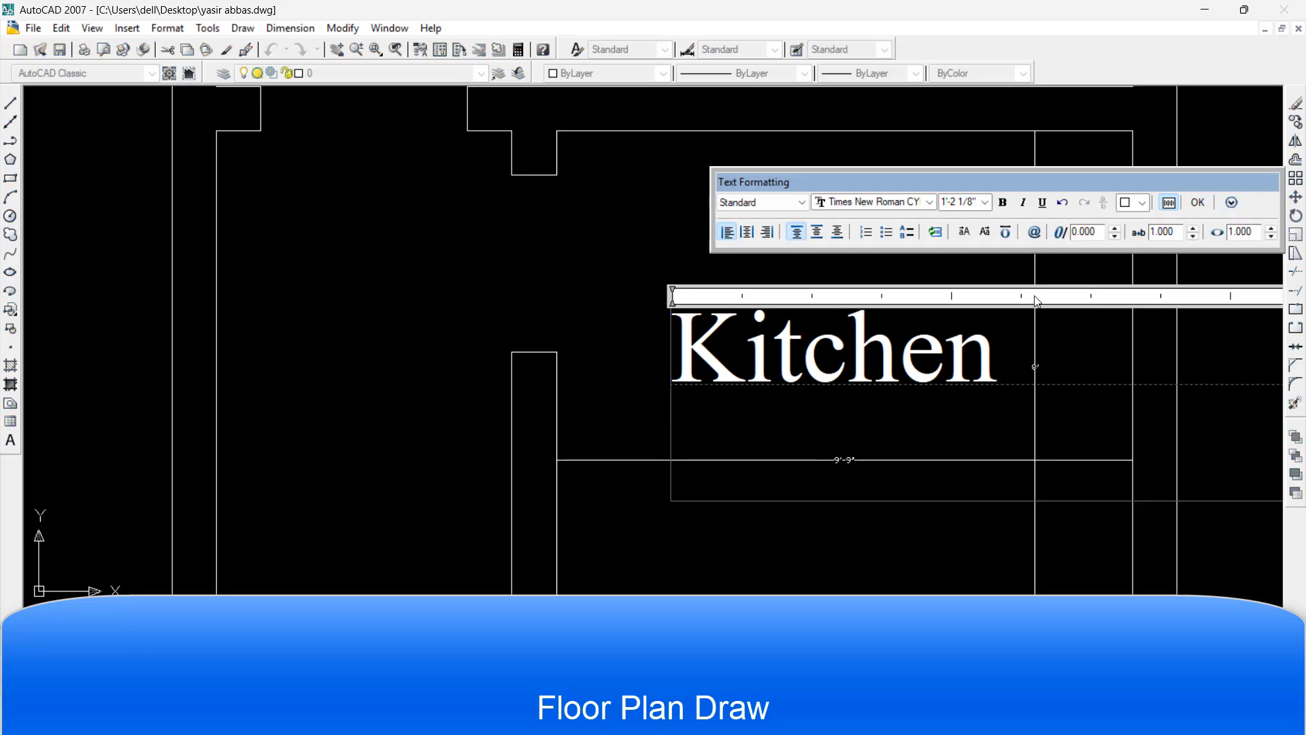
{"action": "type", "text": "9'-9\""}
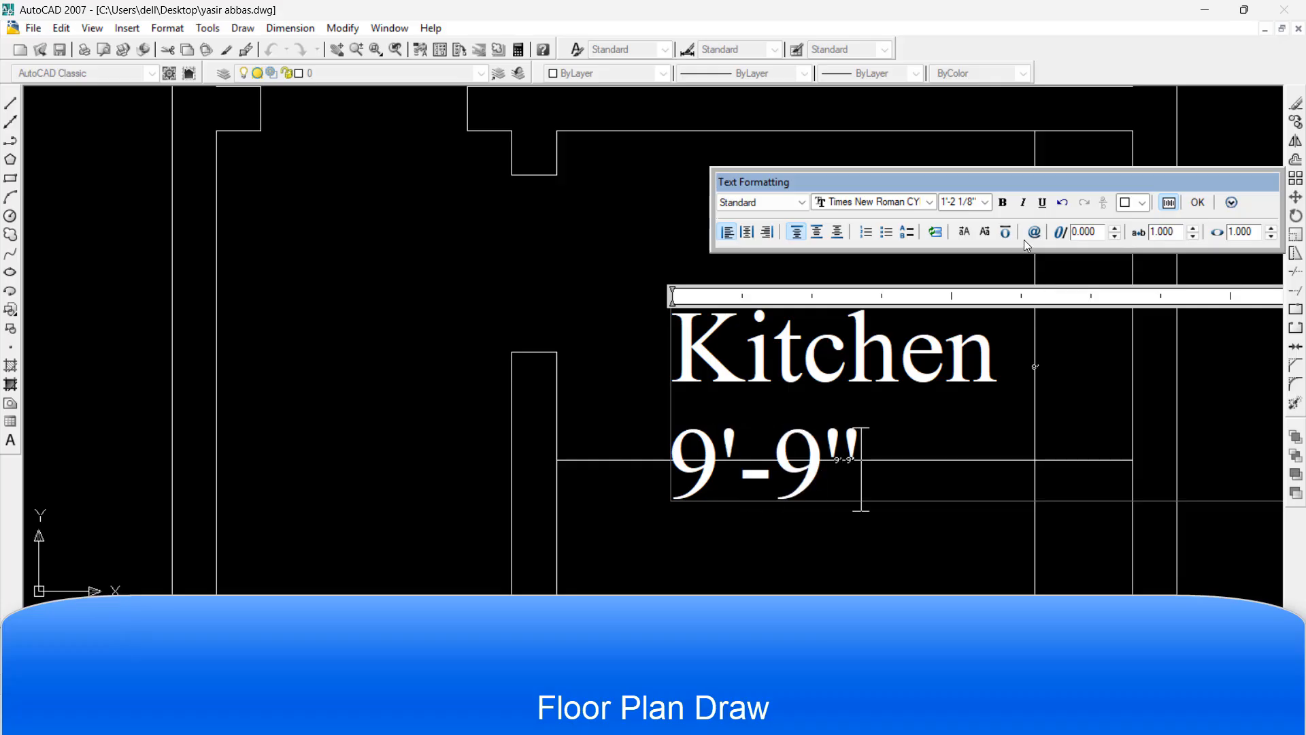
{"action": "type", "text": "x"}
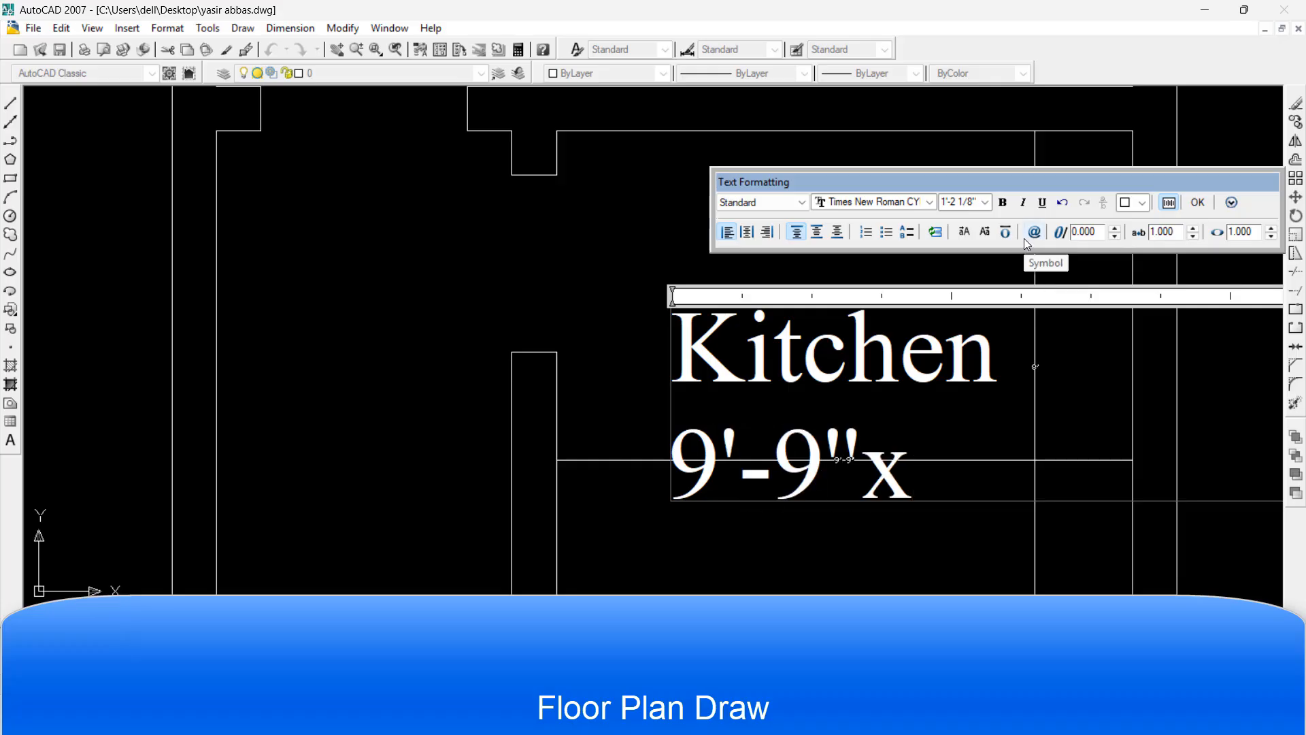
{"action": "type", "text": "88"}
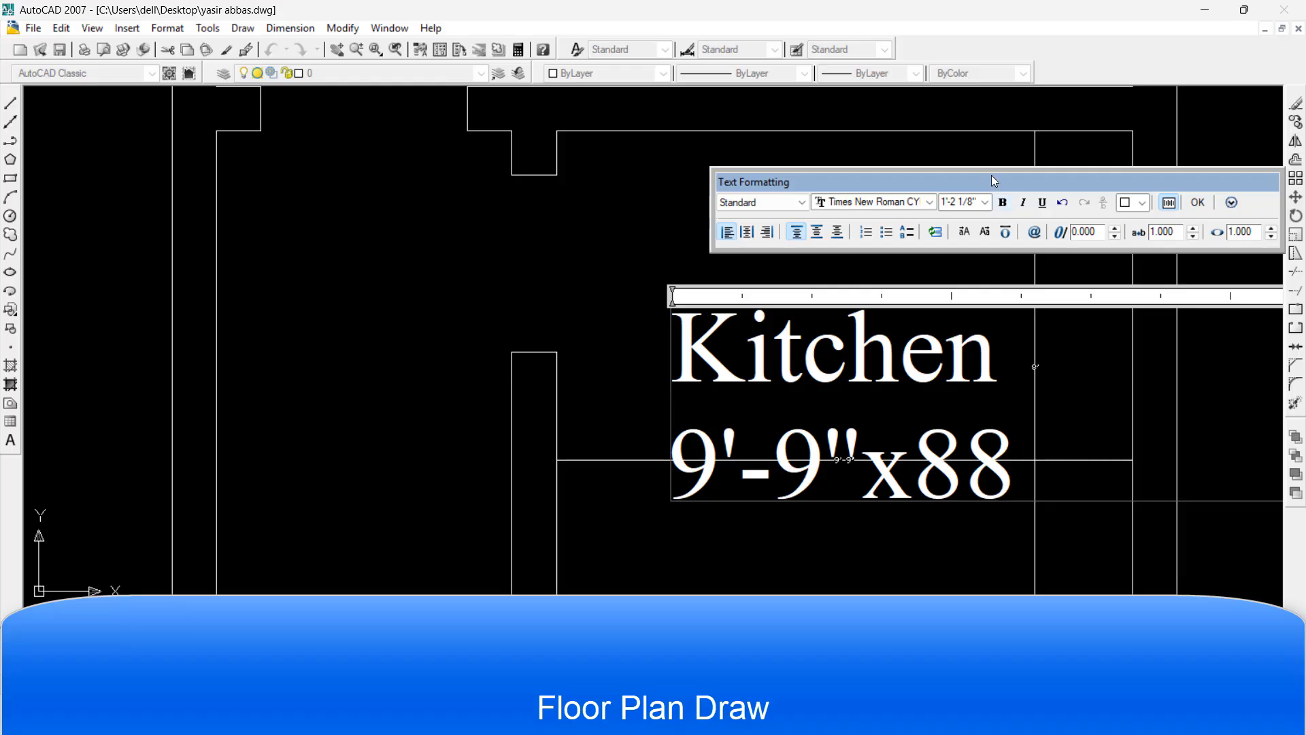
{"action": "key", "text": "BackSpace"}
{"action": "type", "text": "'"}
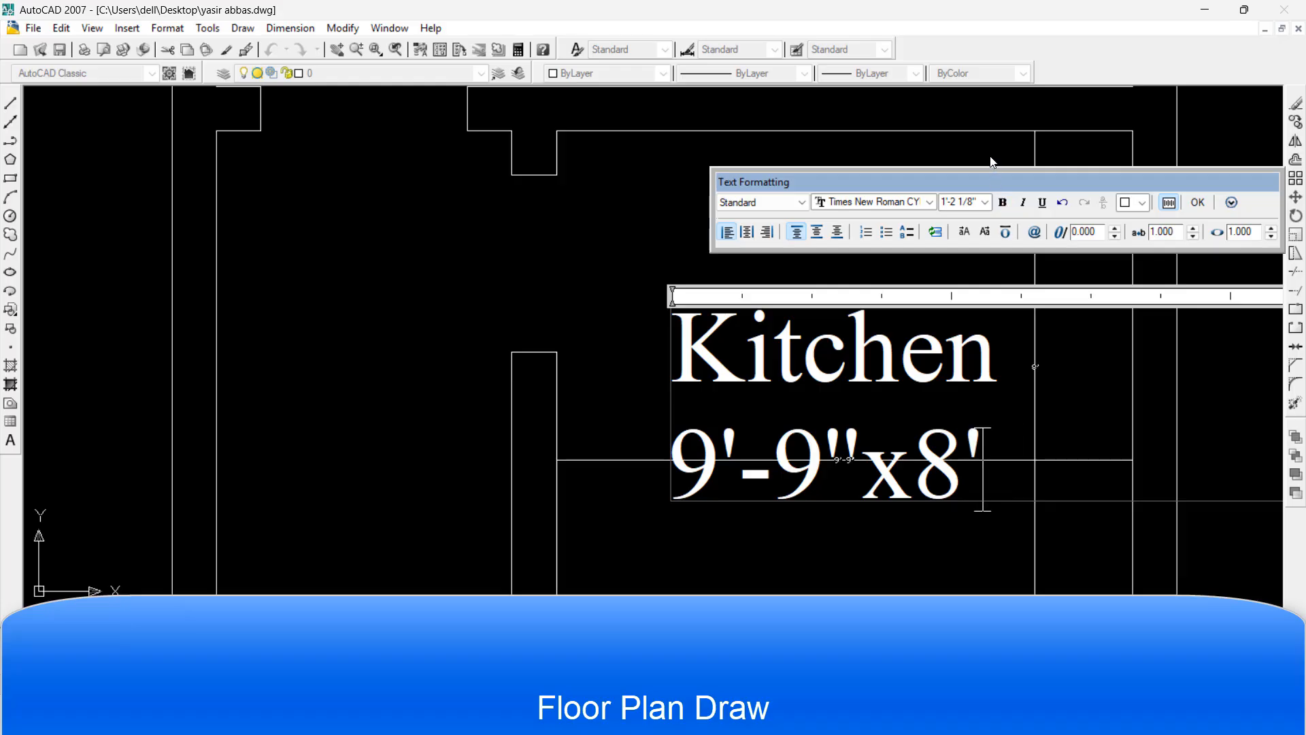
{"action": "left_click", "coordinate": [1199, 202]}
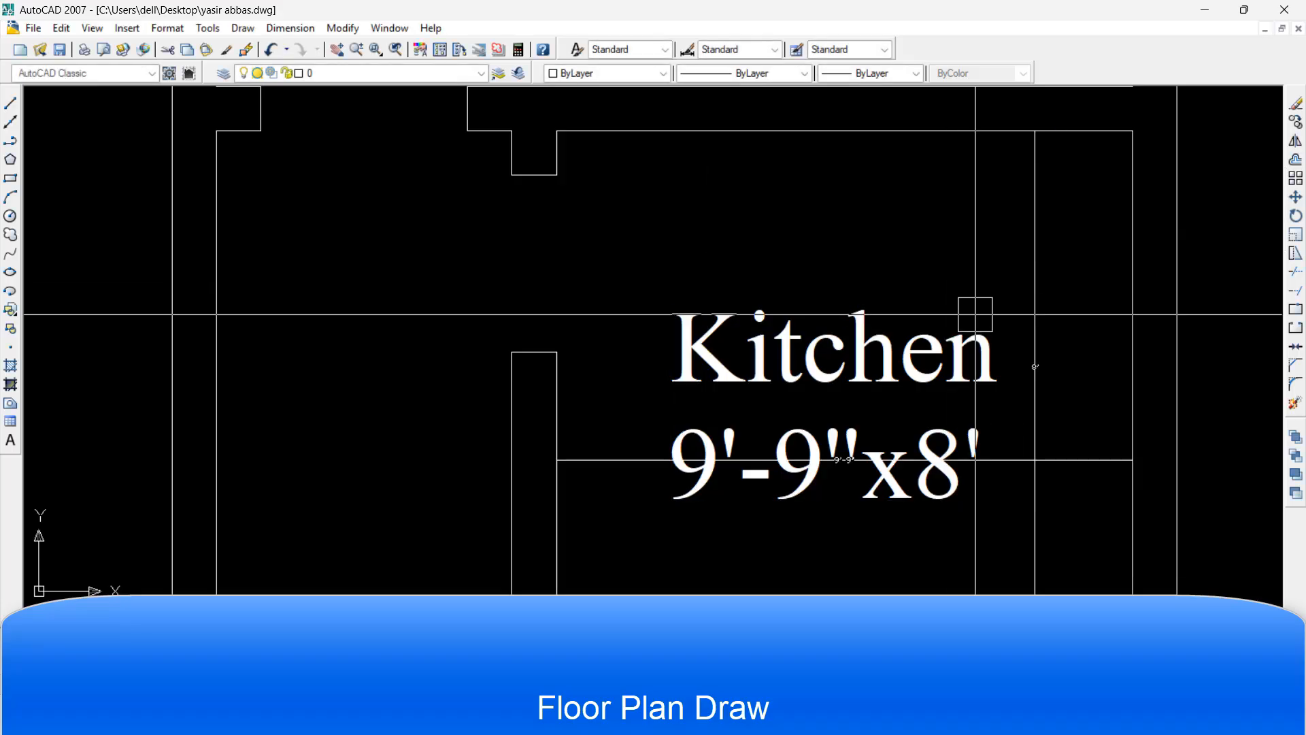
Delete the temporary vertical and horizontal dimensions inside the kitchen
{"action": "left_click", "coordinate": [1025, 276]}
{"action": "key", "text": "Escape"}
{"action": "left_click", "coordinate": [1038, 454]}
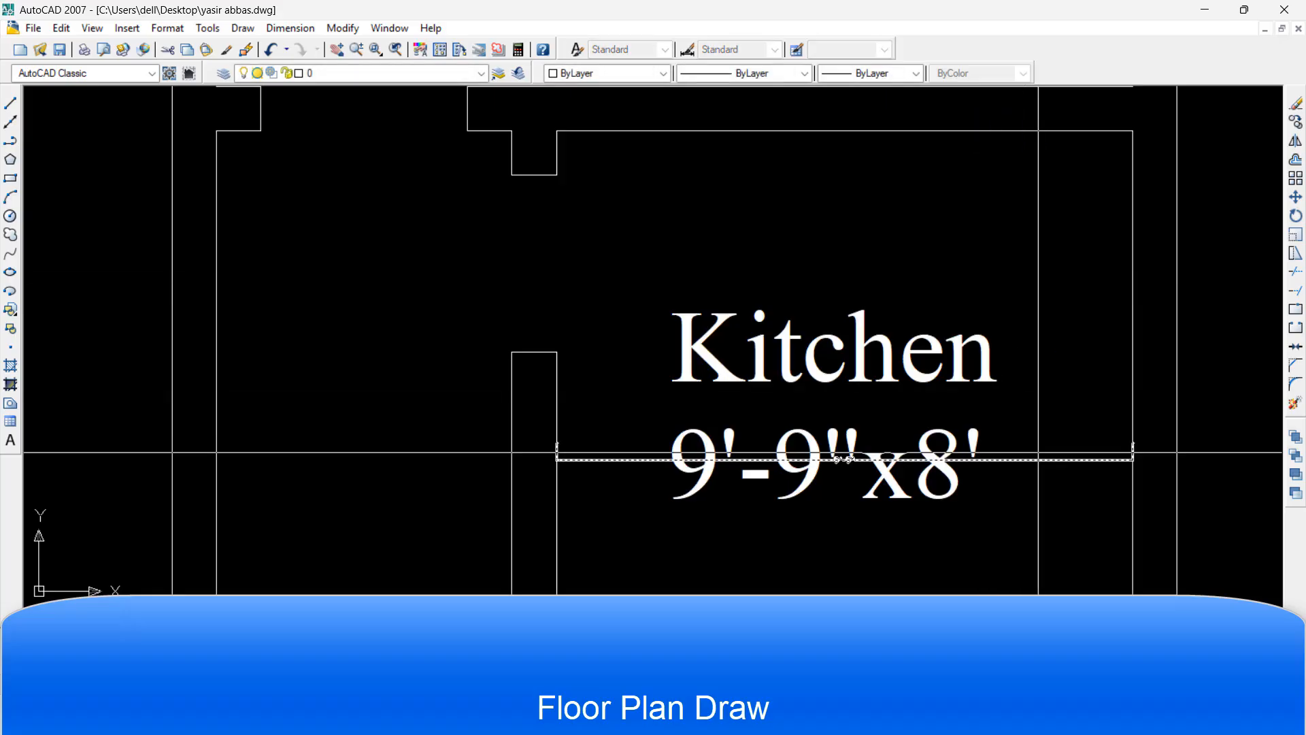
{"action": "key", "text": "Escape"}
Move the two-line Kitchen label slightly upward inside its room
{"action": "scroll", "coordinate": [756, 292], "scroll_direction": "down", "scroll_amount": 4}
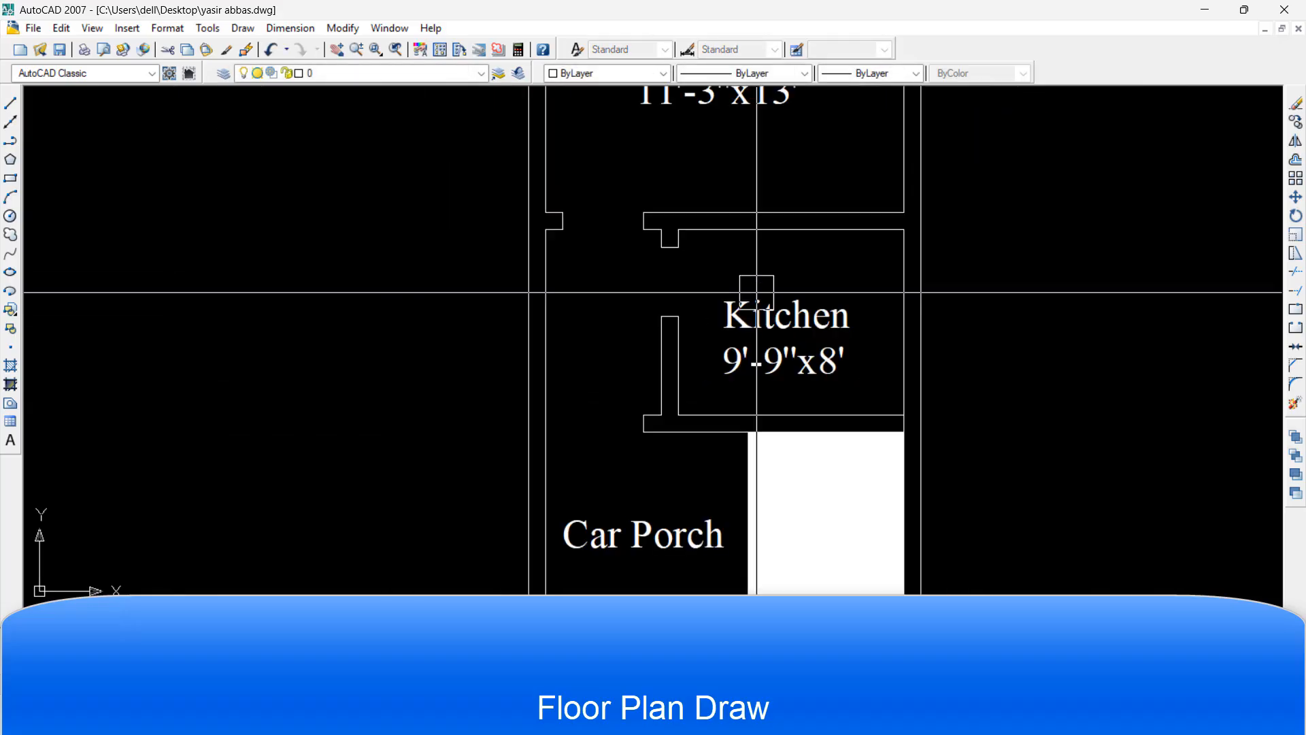
{"action": "scroll", "coordinate": [756, 293], "scroll_direction": "down", "scroll_amount": 2}
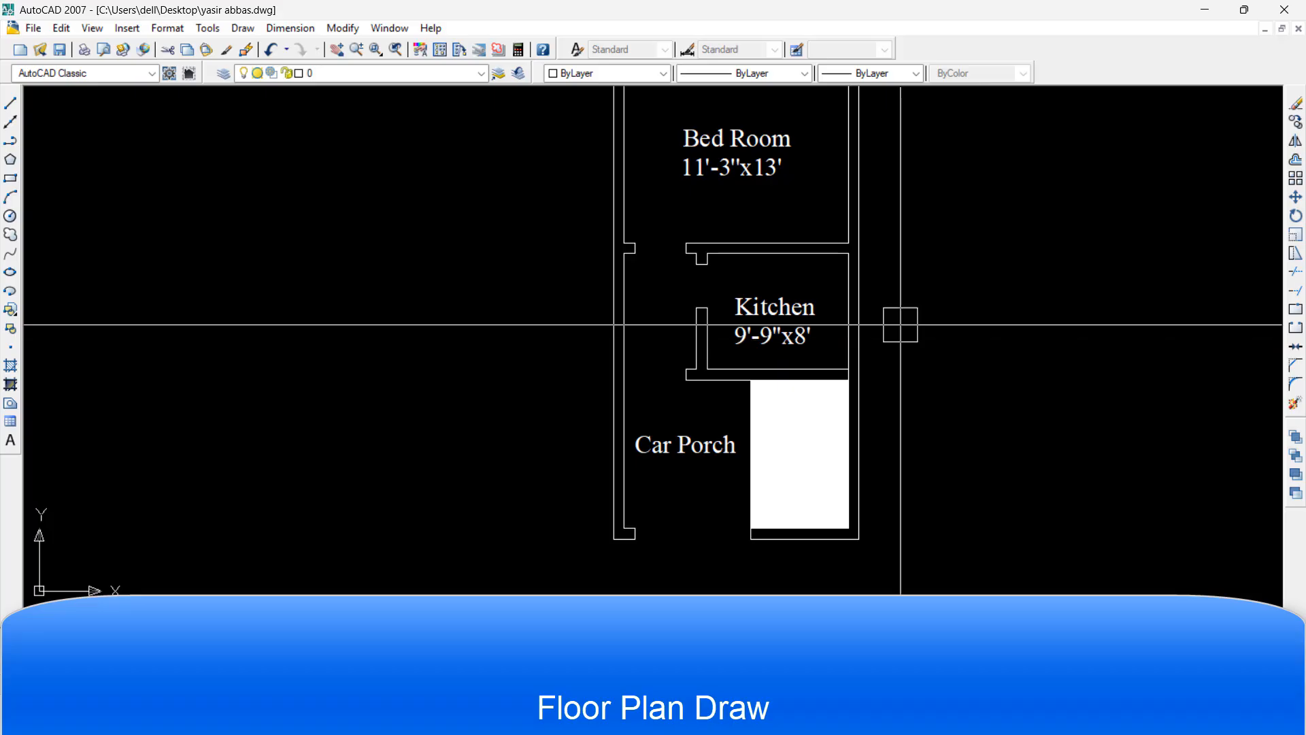
{"action": "key", "text": "Return"}
{"action": "key", "text": "Return"}
{"action": "left_click", "coordinate": [938, 374]}
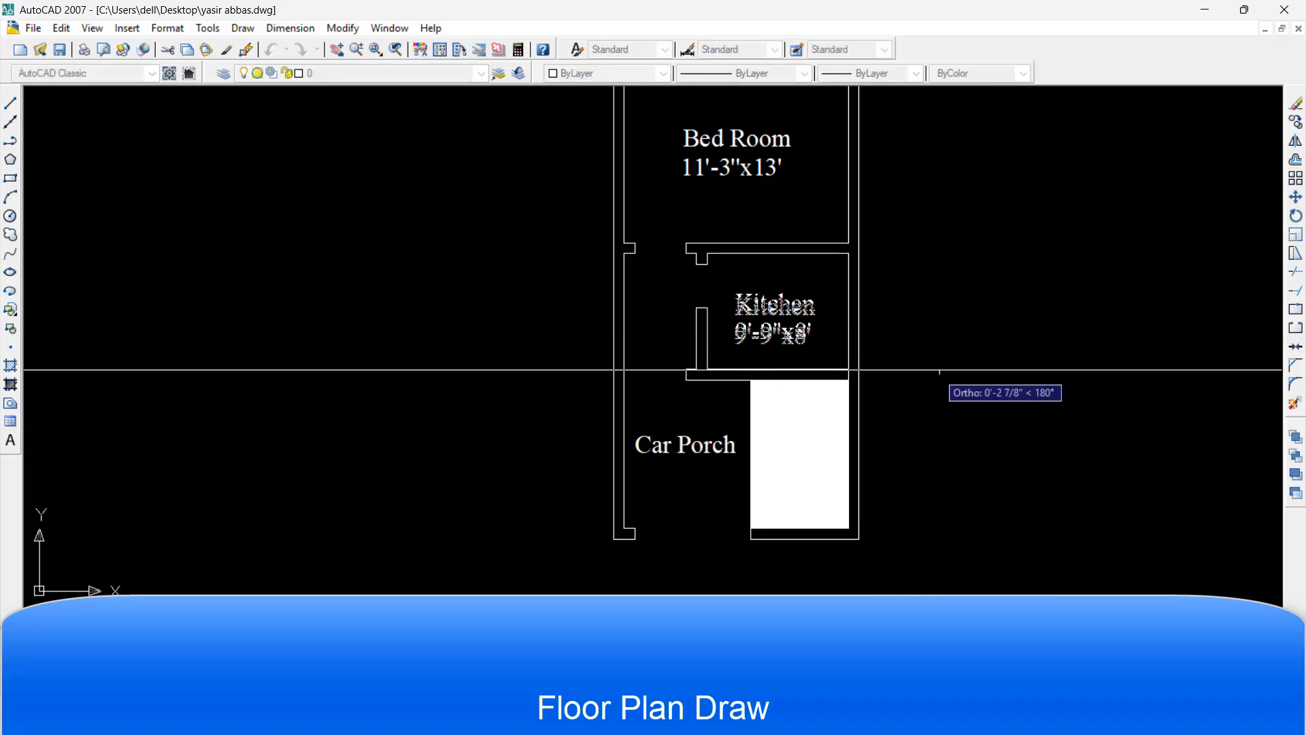
{"action": "left_click", "coordinate": [936, 369]}
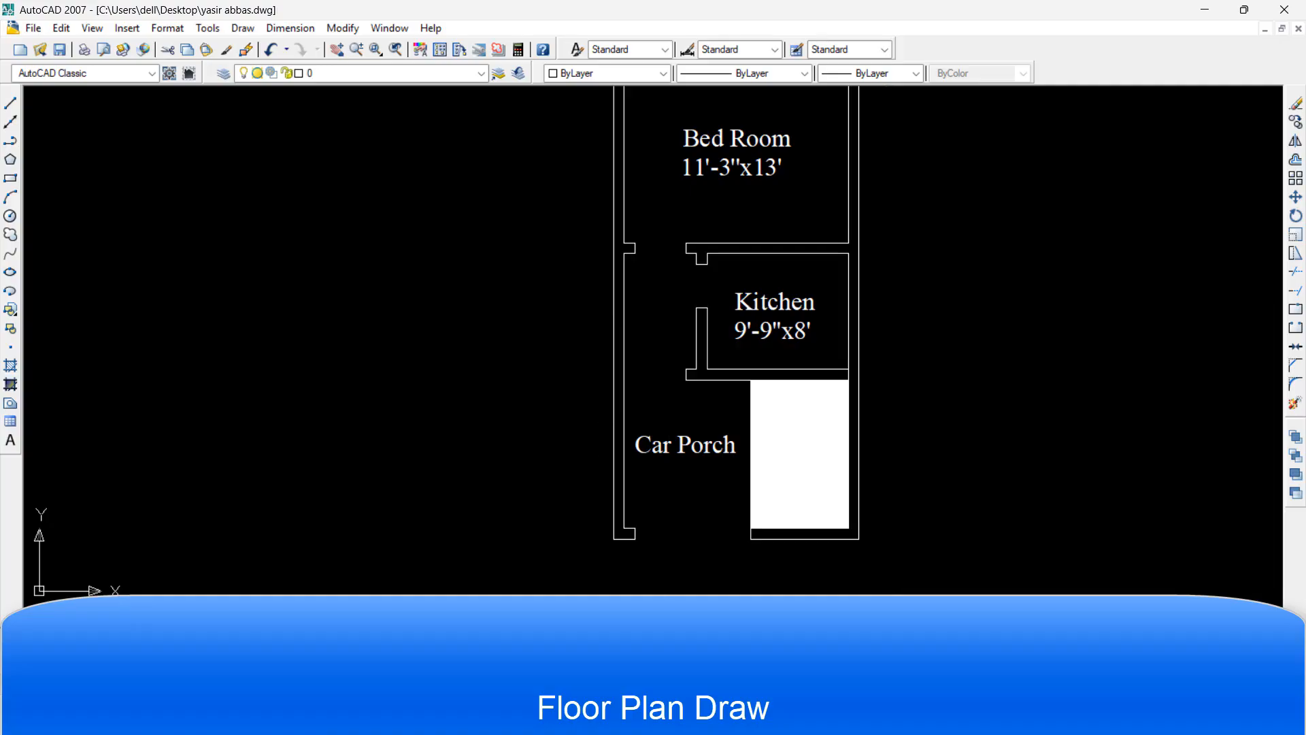
Copy the Kitchen label horizontally into the passage between the left wall and the kitchen partition
{"action": "scroll", "coordinate": [647, 415], "scroll_direction": "up", "scroll_amount": 2}
{"action": "type", "text": "co"}
{"action": "key", "text": "Return"}
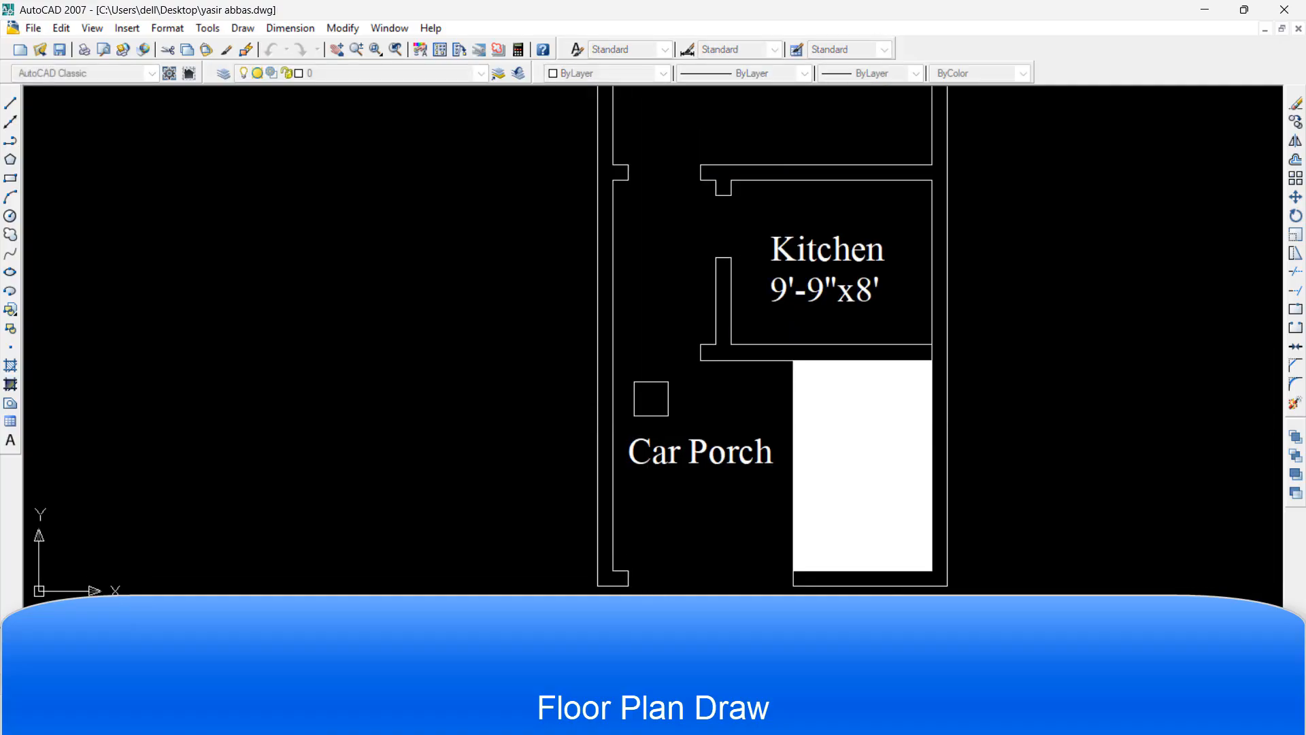
{"action": "left_click", "coordinate": [826, 289]}
{"action": "key", "text": "Return"}
{"action": "left_click", "coordinate": [827, 284]}
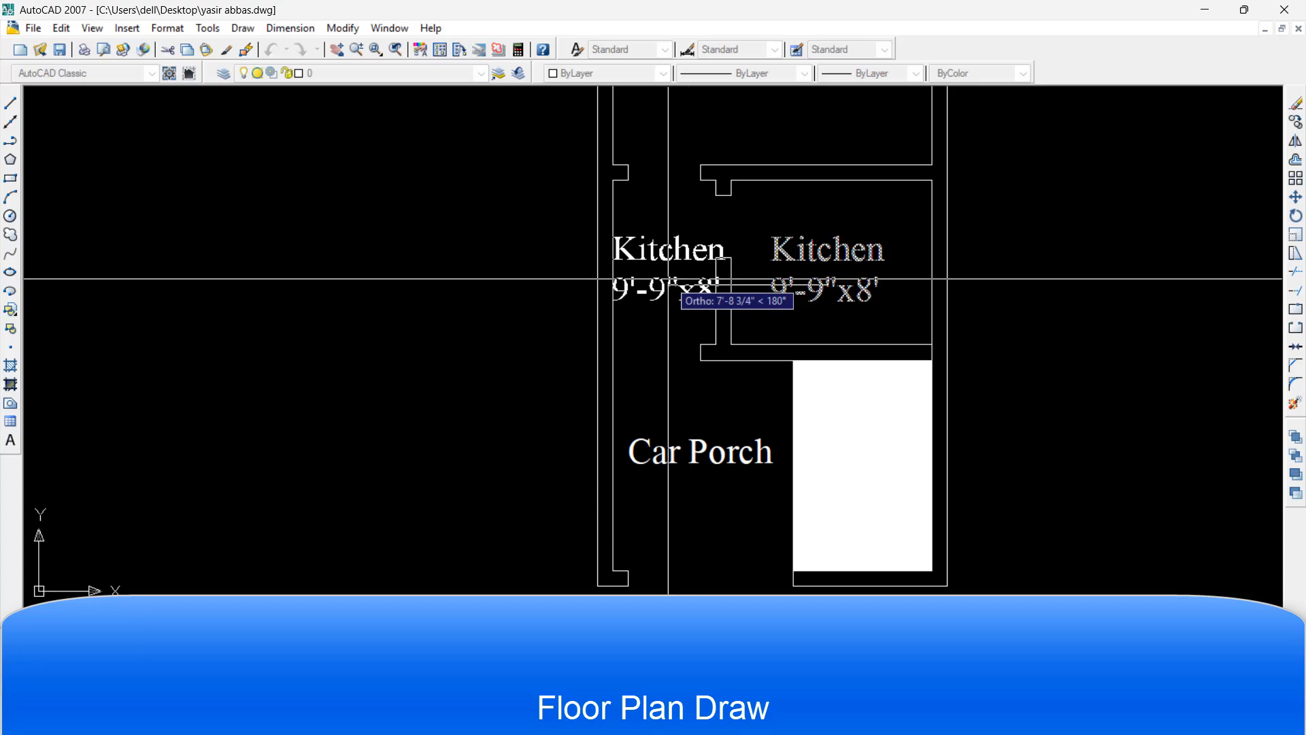
{"action": "left_click", "coordinate": [667, 277]}
{"action": "key", "text": "Return"}
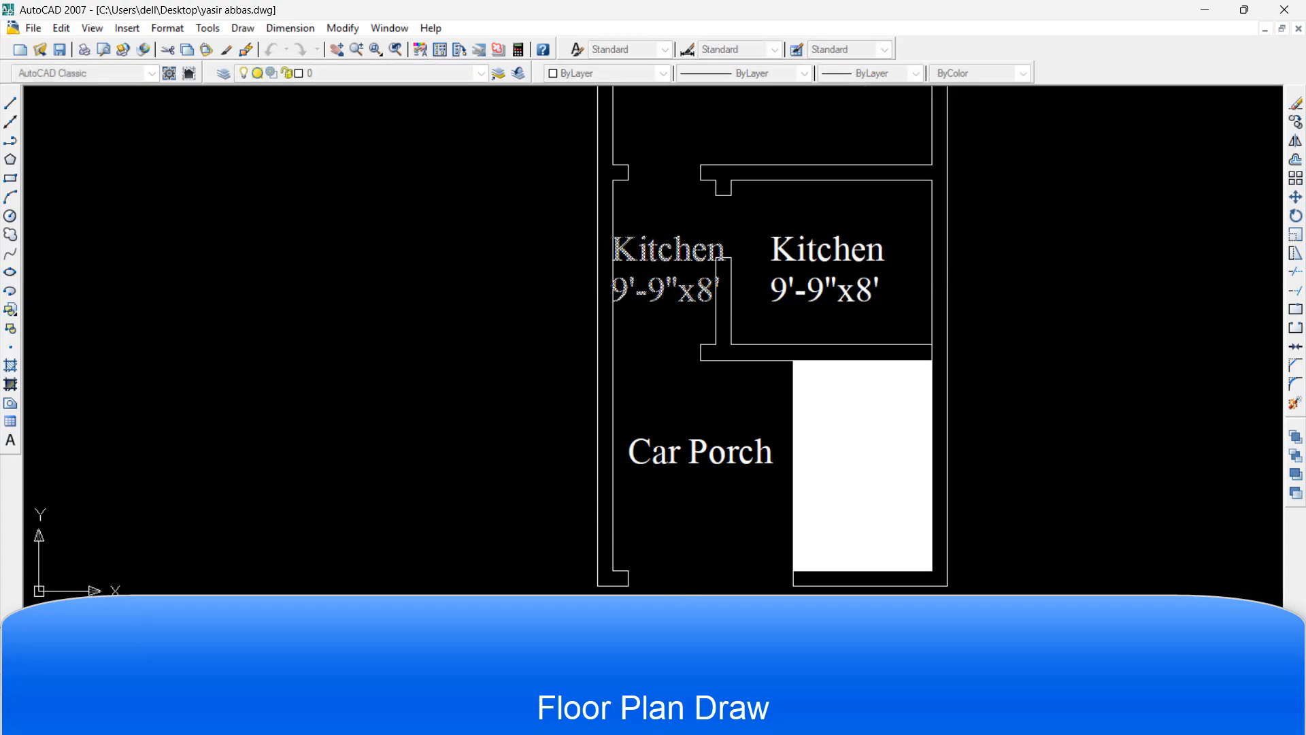
Try to rewrite the copied passage label as Lobby with 5' on the second line, centred
{"action": "double_click", "coordinate": [666, 278]}
{"action": "left_click_drag", "start_coordinate": [648, 291], "coordinate": [614, 255]}
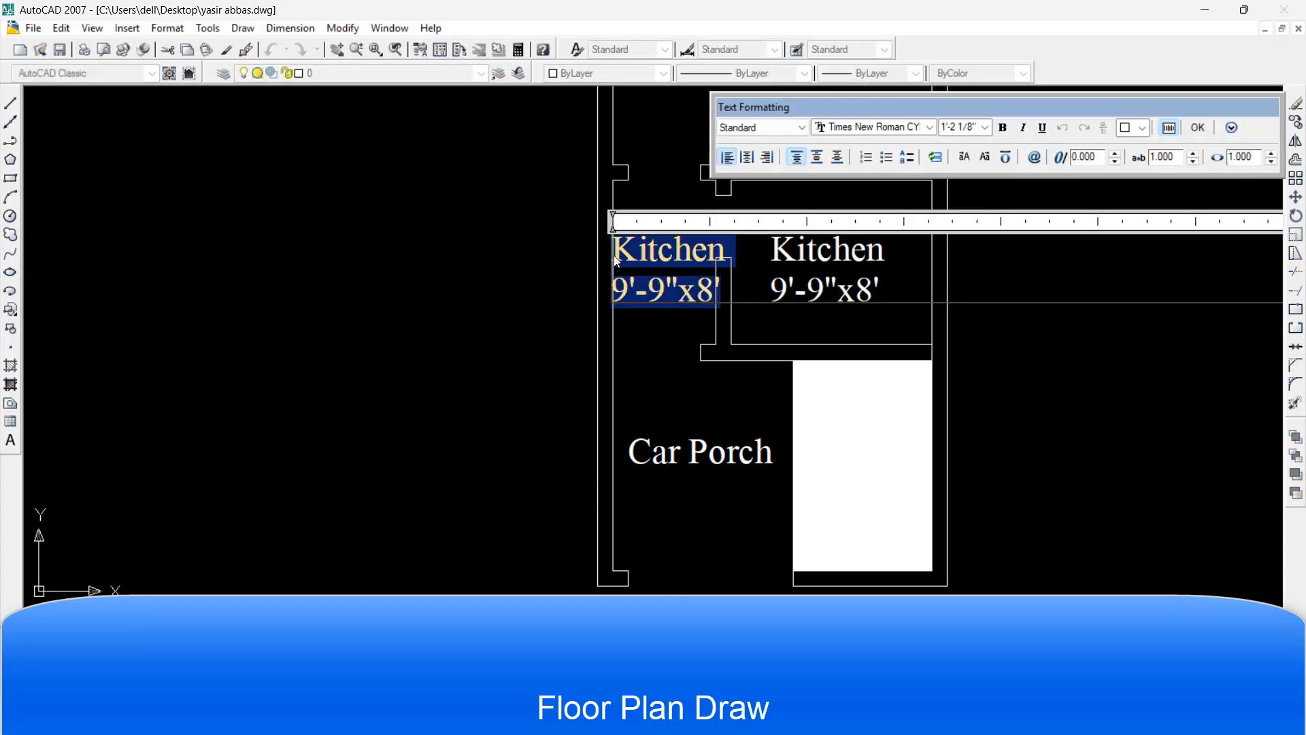
{"action": "key", "text": "BackSpace"}
{"action": "type", "text": "Lobby"}
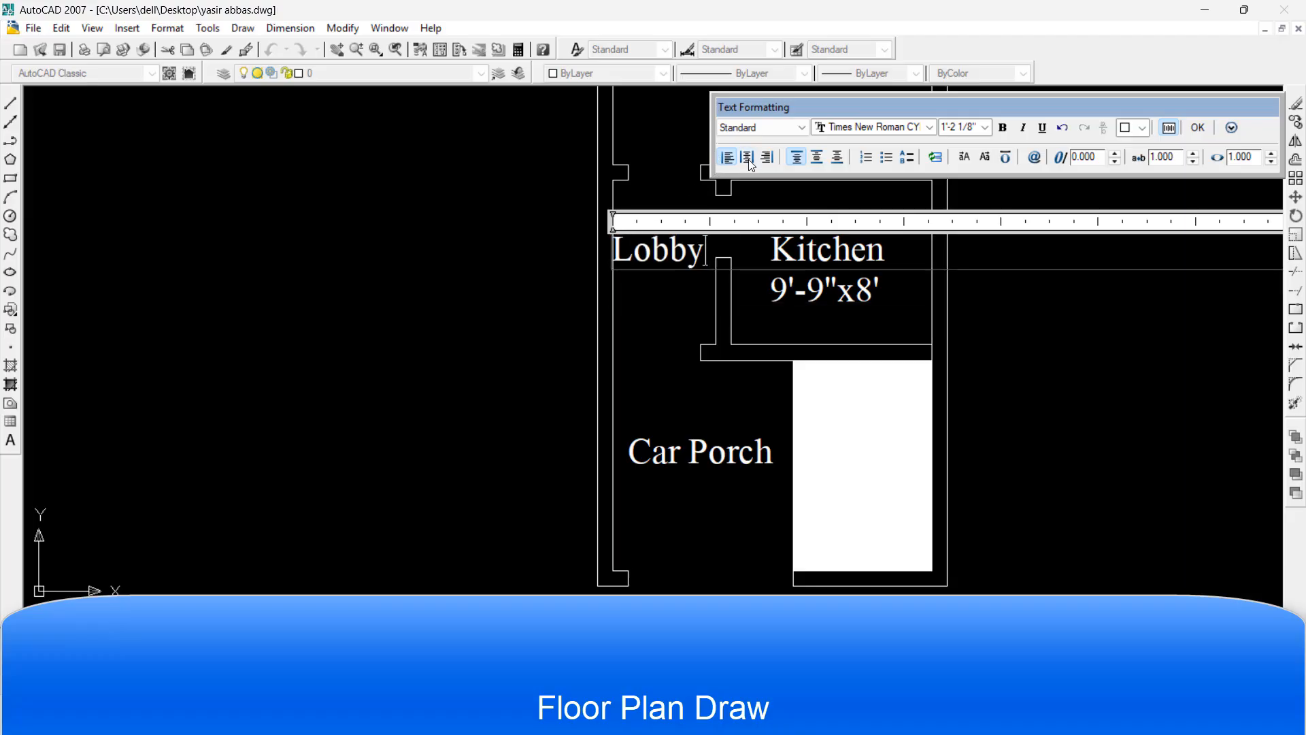
{"action": "key", "text": "Return"}
{"action": "type", "text": "5'"}
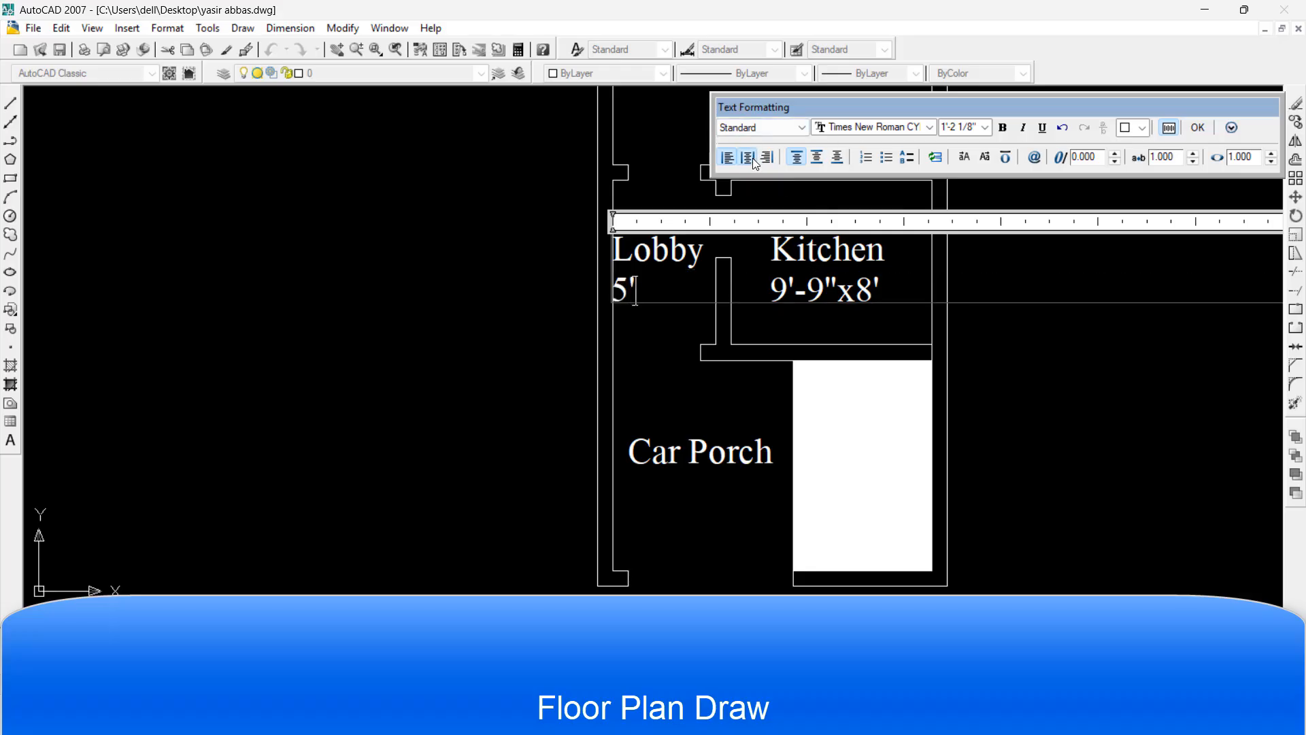
{"action": "left_click", "coordinate": [752, 158]}
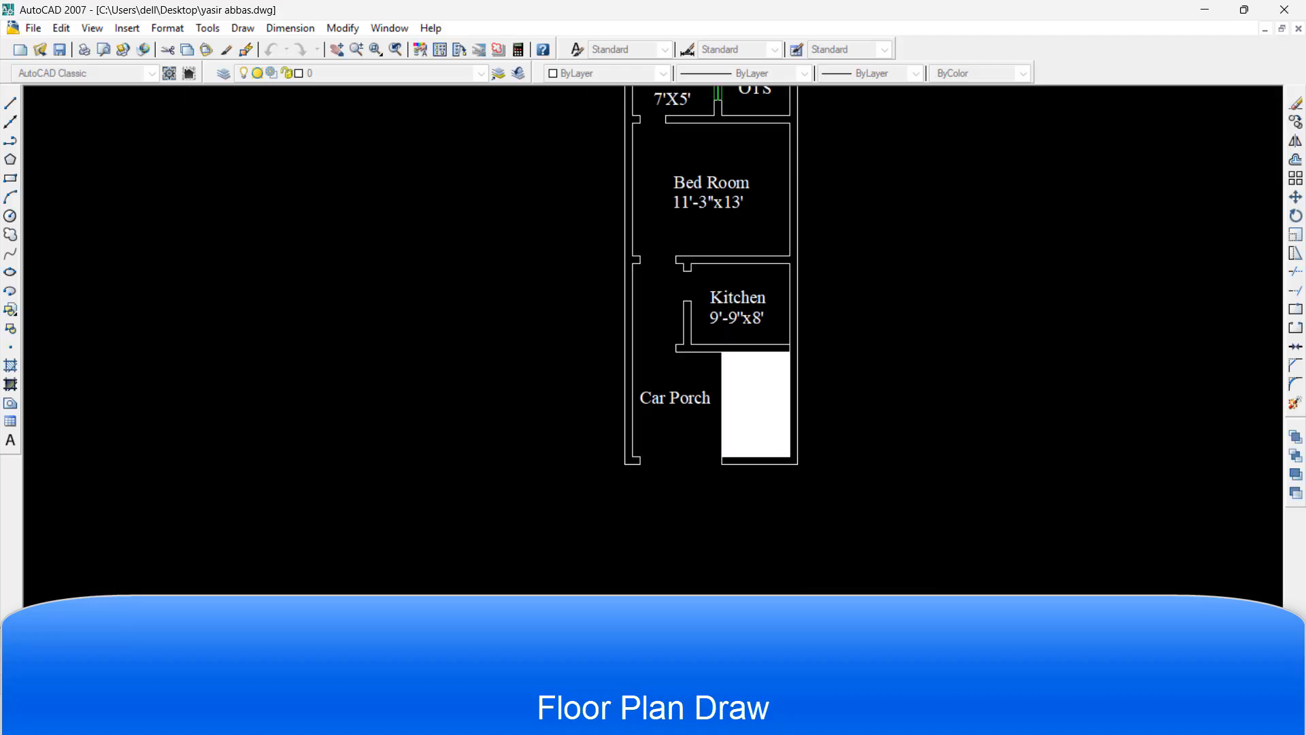
Change the copied passage label's text to Lobby with 5' on the second line, keeping its left alignment
{"action": "scroll", "coordinate": [668, 275], "scroll_direction": "up", "scroll_amount": 5}
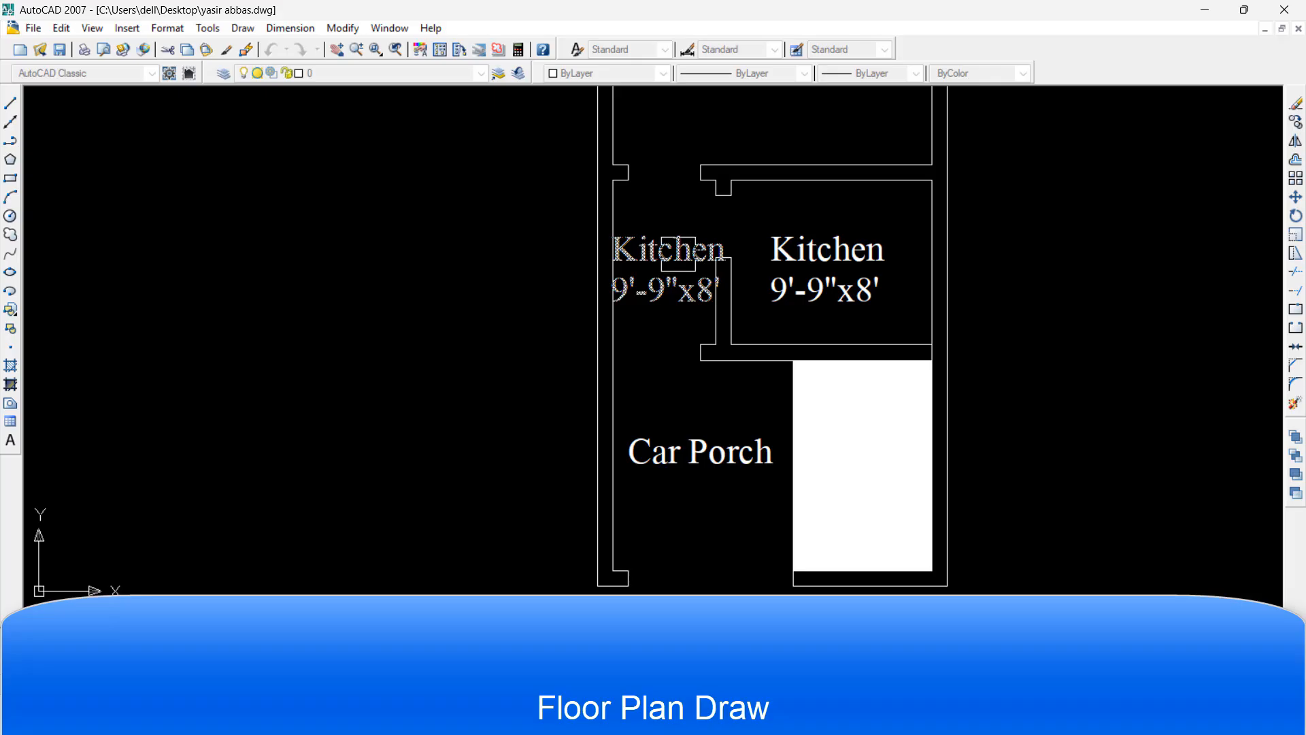
{"action": "double_click", "coordinate": [678, 254]}
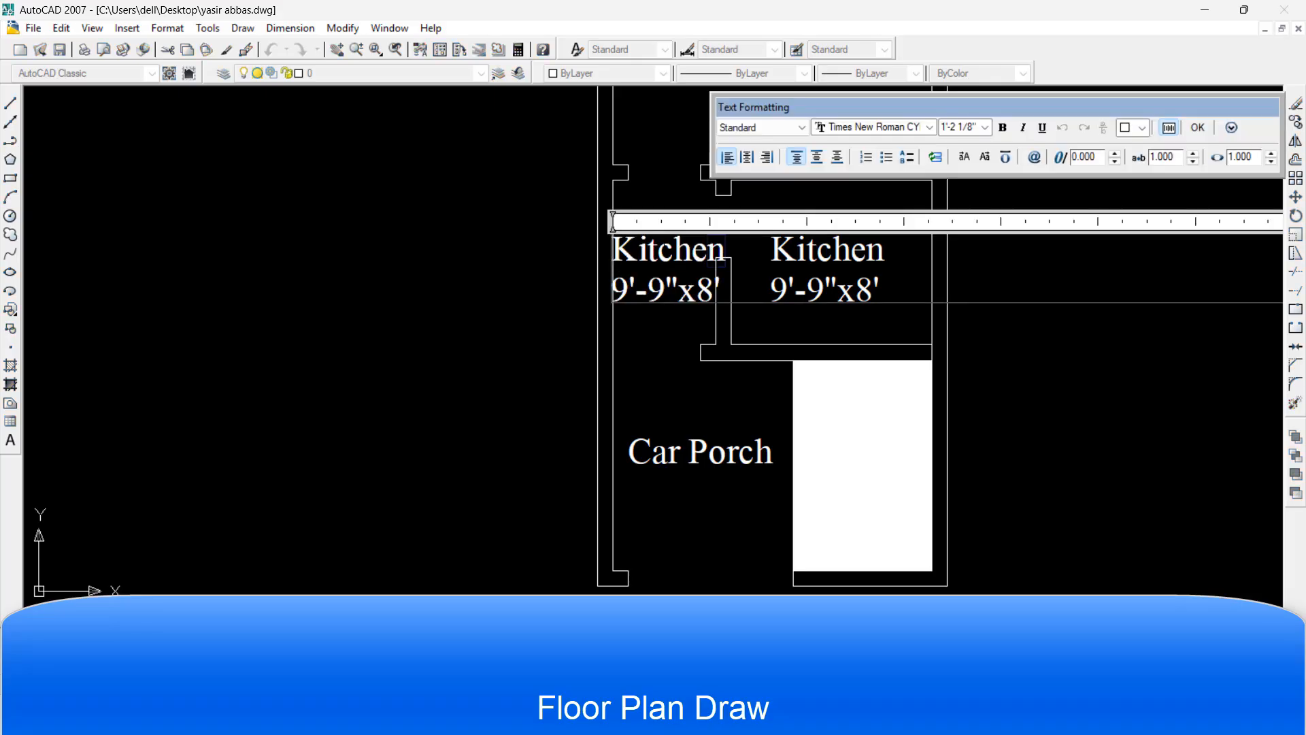
{"action": "left_click_drag", "start_coordinate": [725, 252], "coordinate": [600, 231]}
{"action": "type", "text": "Lo"}
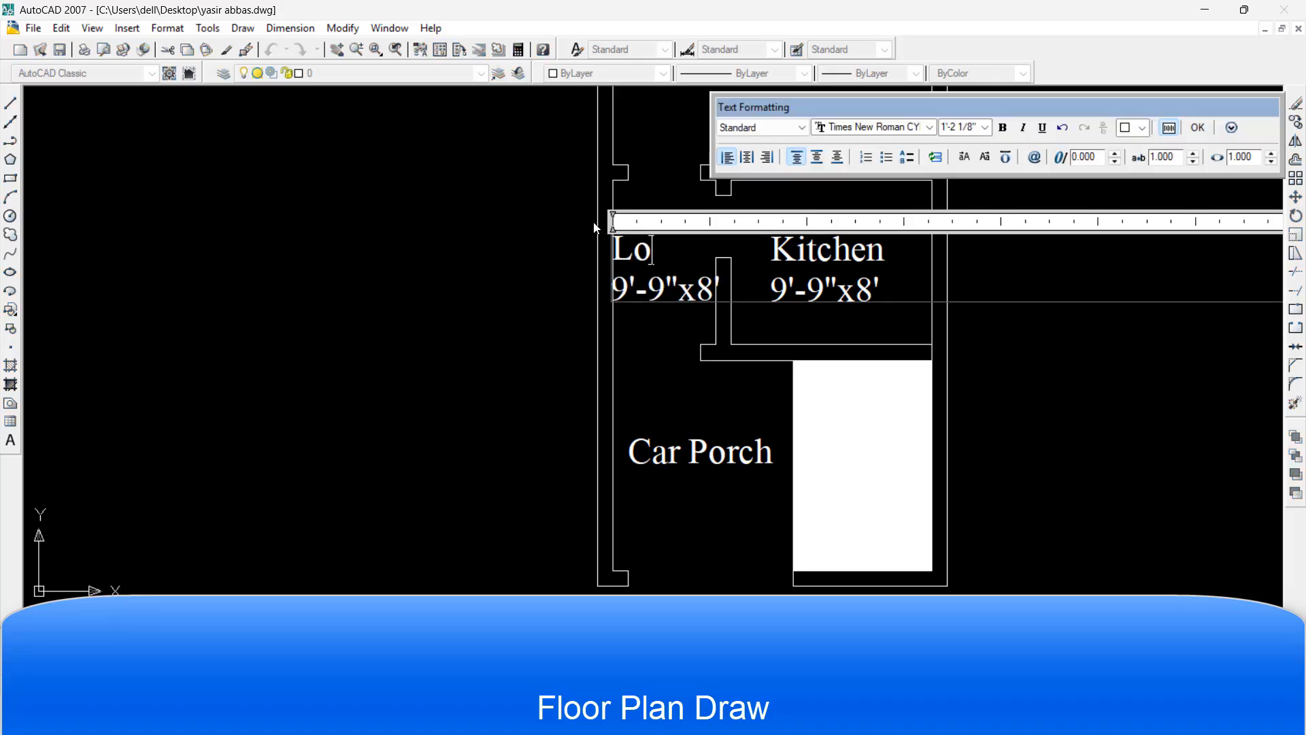
{"action": "type", "text": "bby"}
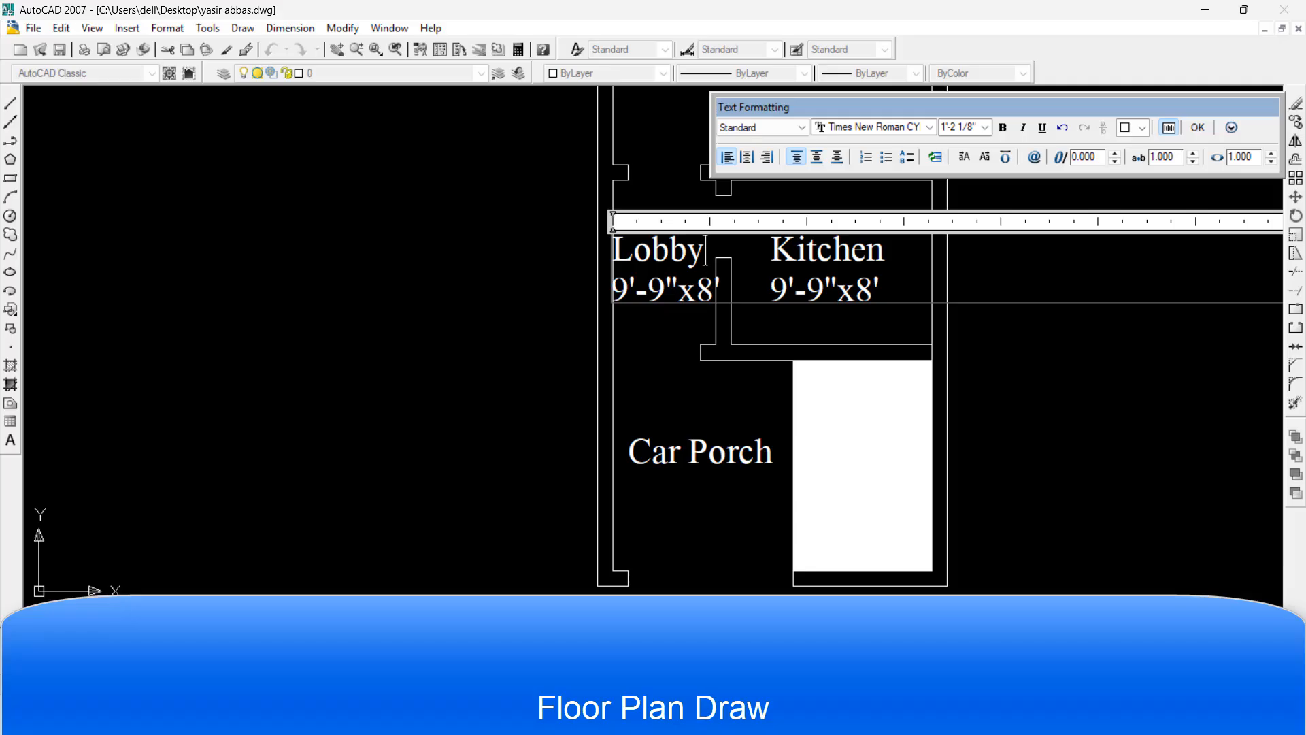
{"action": "left_click_drag", "start_coordinate": [720, 289], "coordinate": [565, 270]}
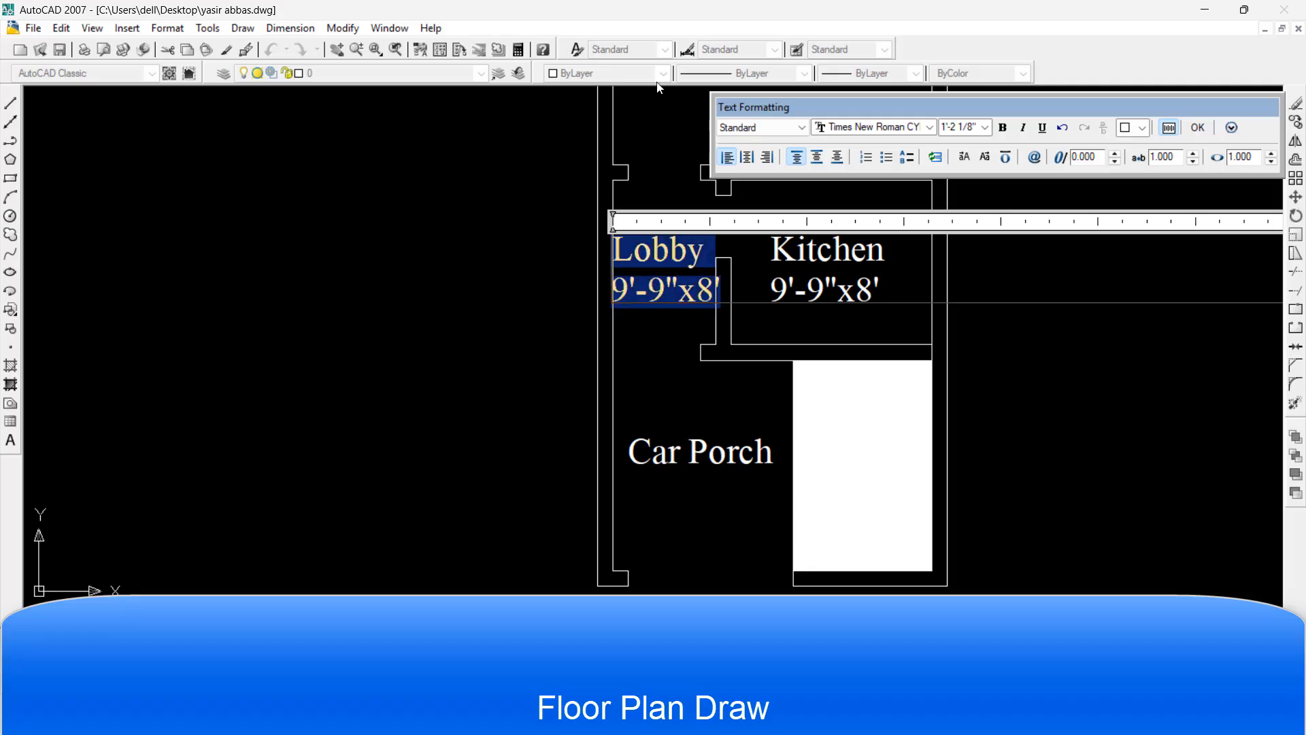
{"action": "left_click", "coordinate": [722, 294]}
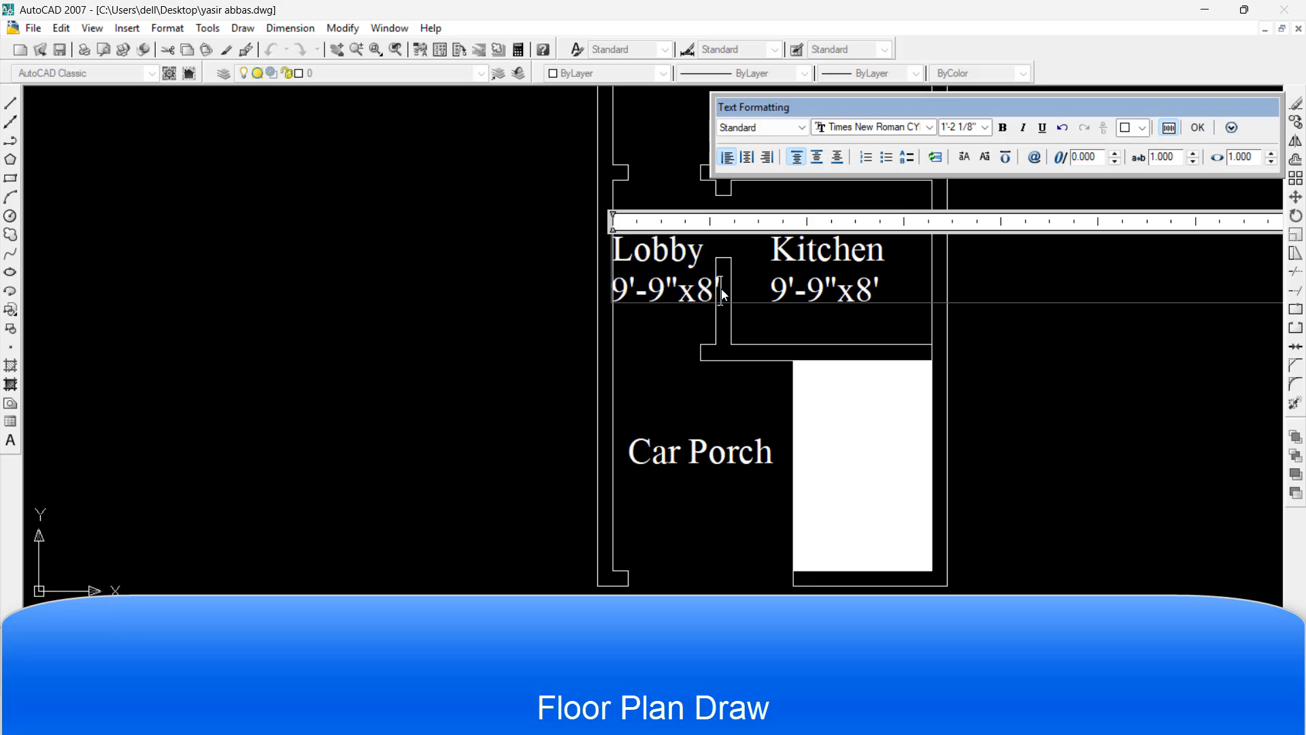
{"action": "left_click_drag", "start_coordinate": [719, 297], "coordinate": [611, 293]}
{"action": "type", "text": "5"}
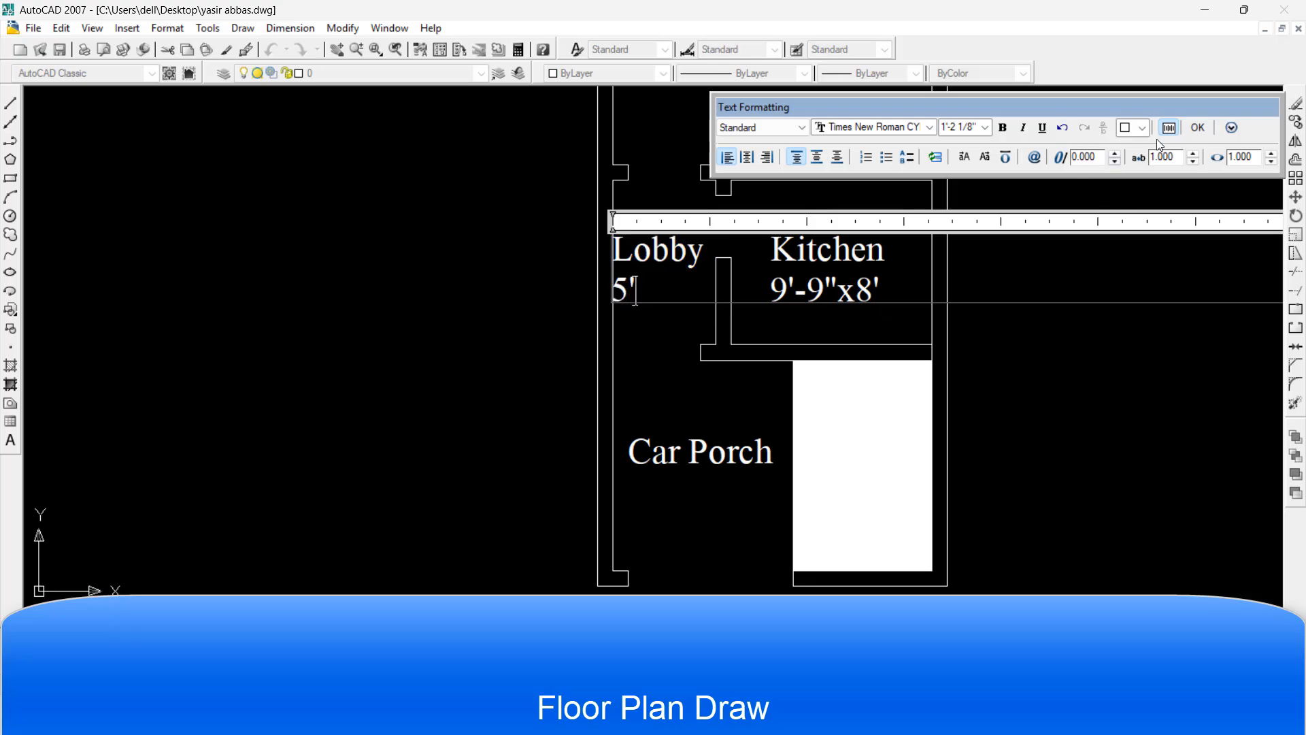
{"action": "left_click", "coordinate": [1198, 127]}
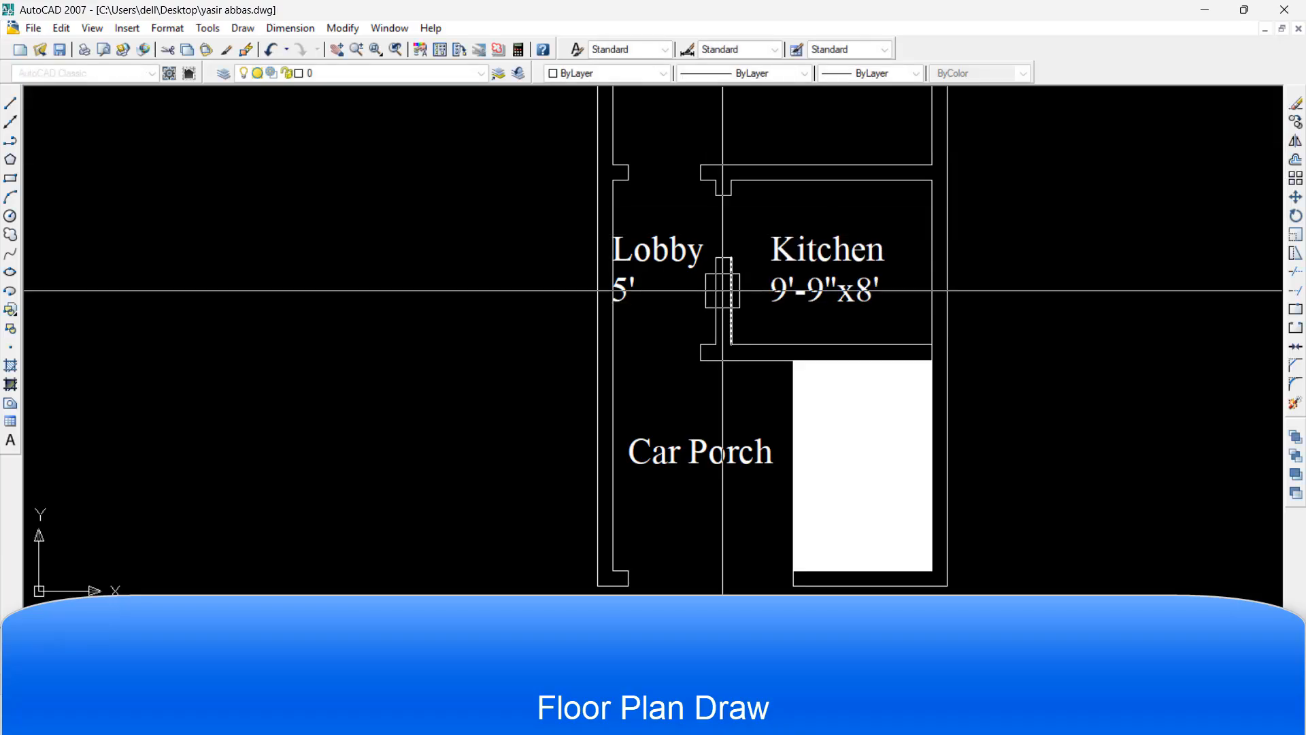
Move the Lobby label slightly to the right, clear of the passage's left wall
{"action": "type", "text": "m"}
{"action": "key", "text": "Return"}
{"action": "left_click", "coordinate": [639, 279]}
{"action": "key", "text": "Return"}
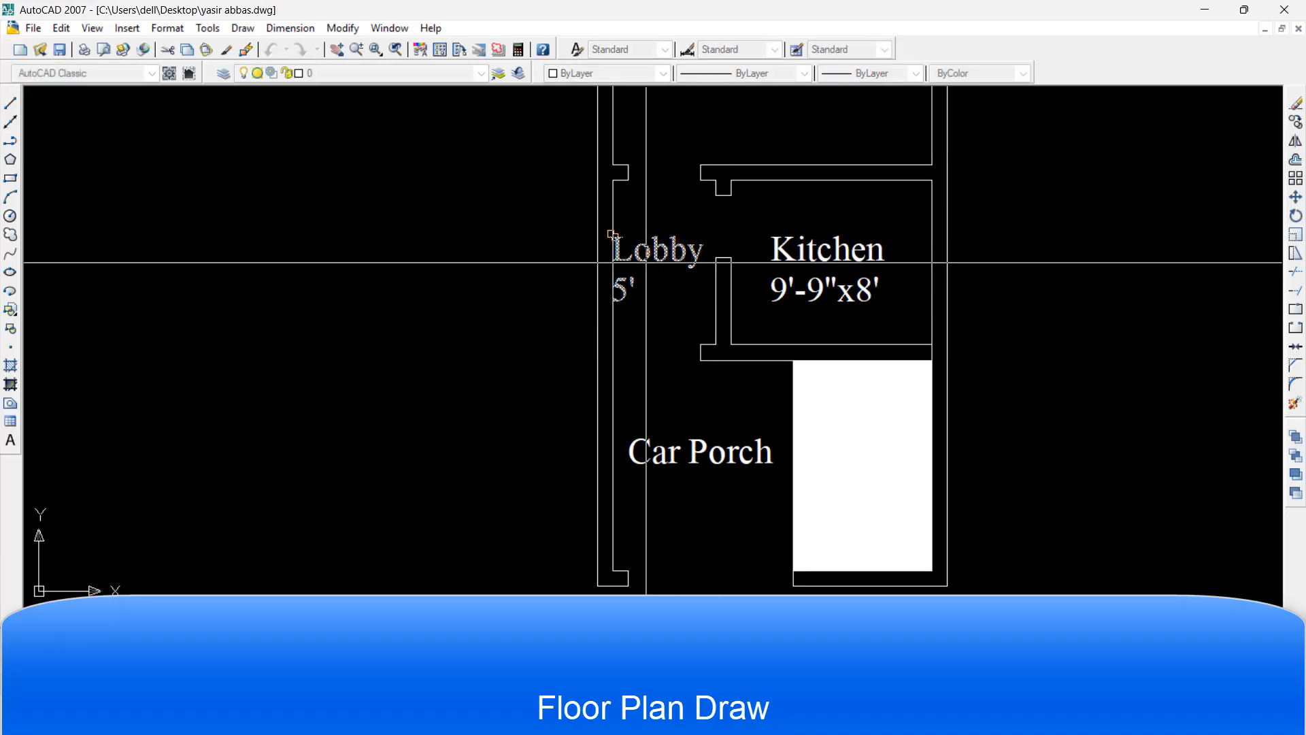
{"action": "left_click", "coordinate": [639, 370]}
{"action": "left_click", "coordinate": [642, 370]}
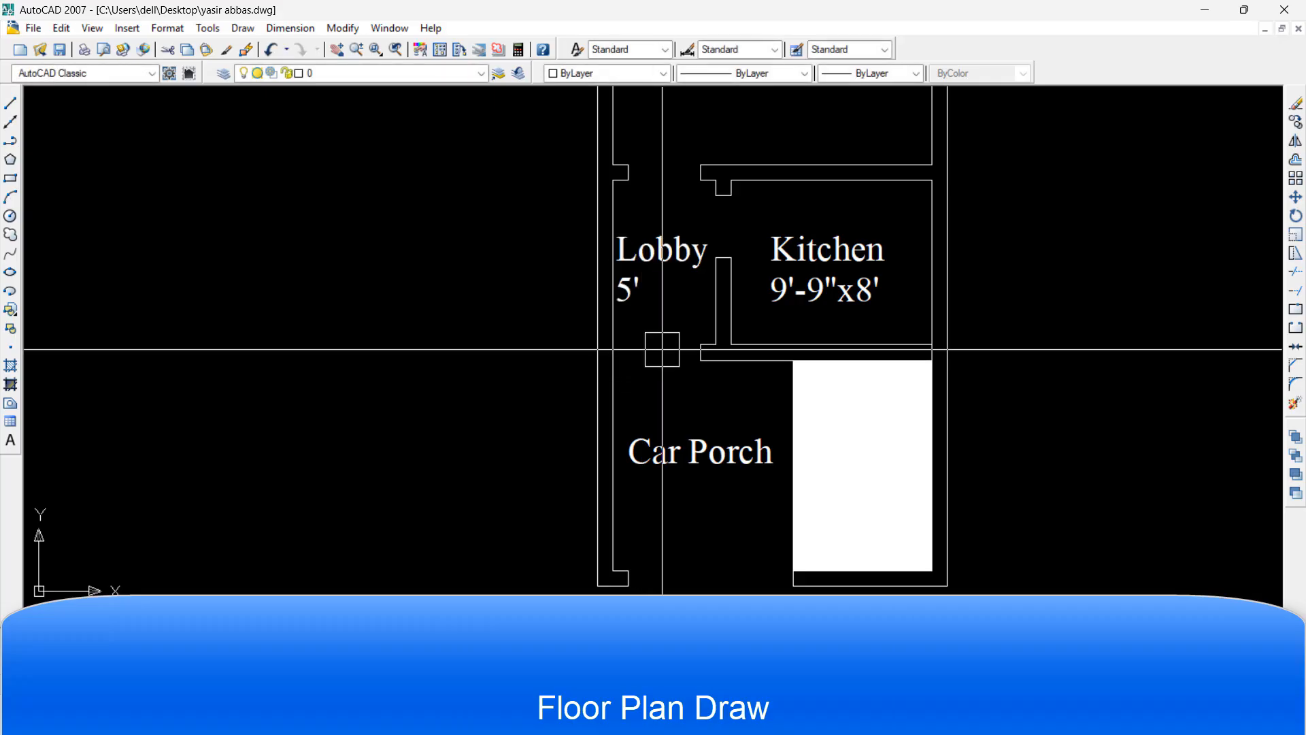
Indent the 5' line of the Lobby label so it sits centred beneath the word Lobby
{"action": "type", "text": "co"}
{"action": "key", "text": "Return"}
{"action": "left_click", "coordinate": [657, 286]}
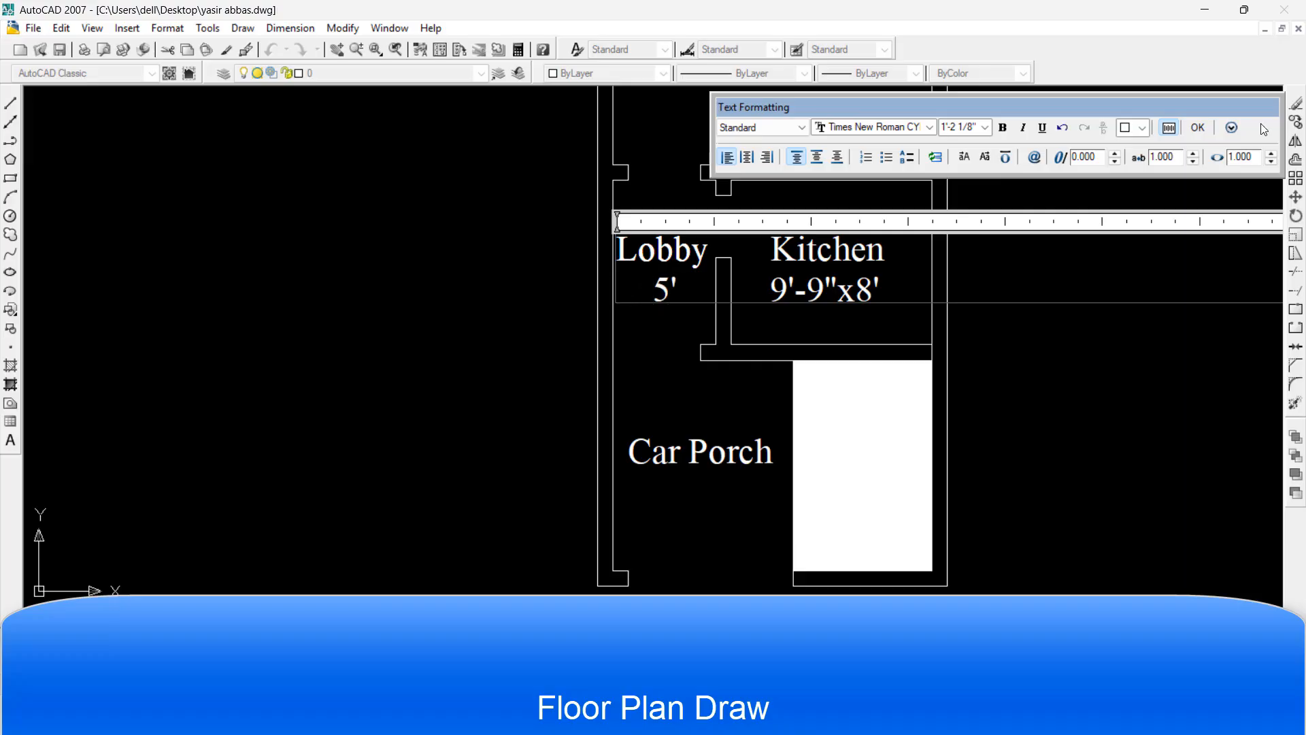
{"action": "left_click", "coordinate": [1198, 128]}
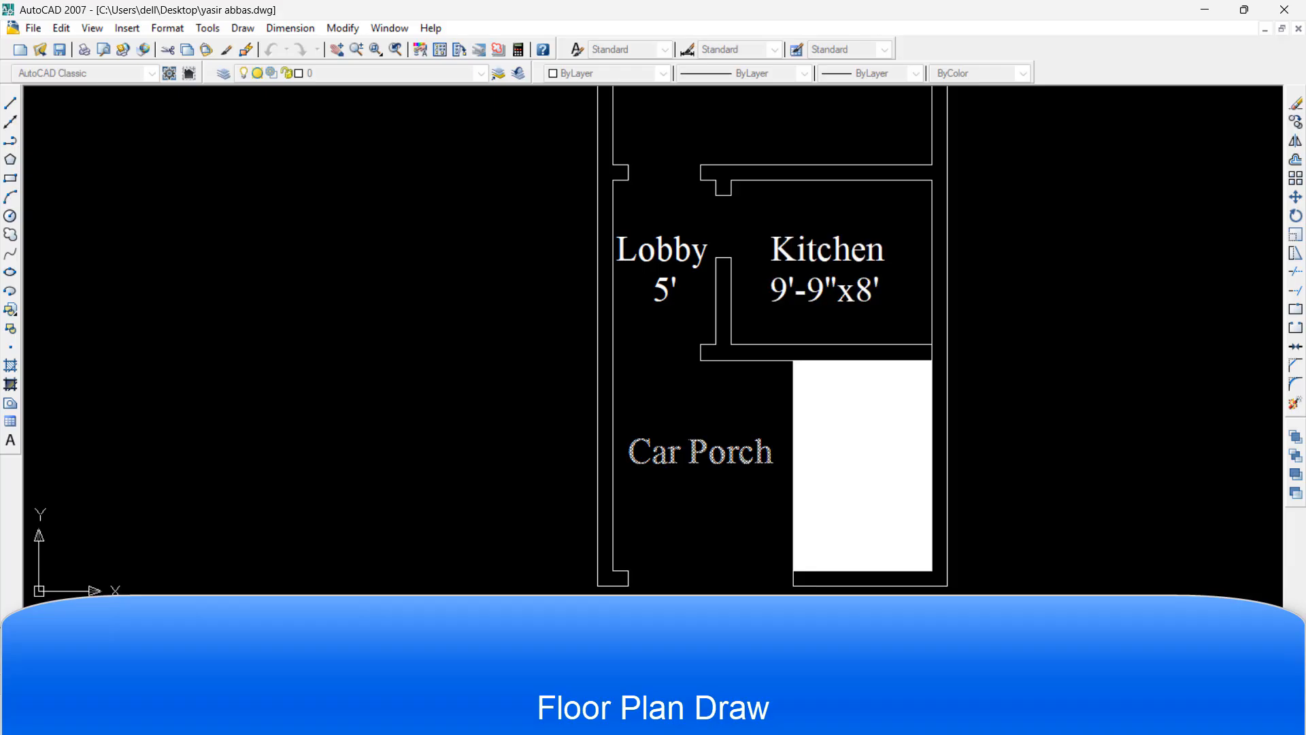
Review the whole floor plan and its room labels, from the Bath and OTS to the Car Porch
{"action": "scroll", "coordinate": [701, 458], "scroll_direction": "down", "scroll_amount": 6}
{"action": "scroll", "coordinate": [701, 457], "scroll_direction": "up", "scroll_amount": 2}
{"action": "scroll", "coordinate": [819, 431], "scroll_direction": "up", "scroll_amount": 2}
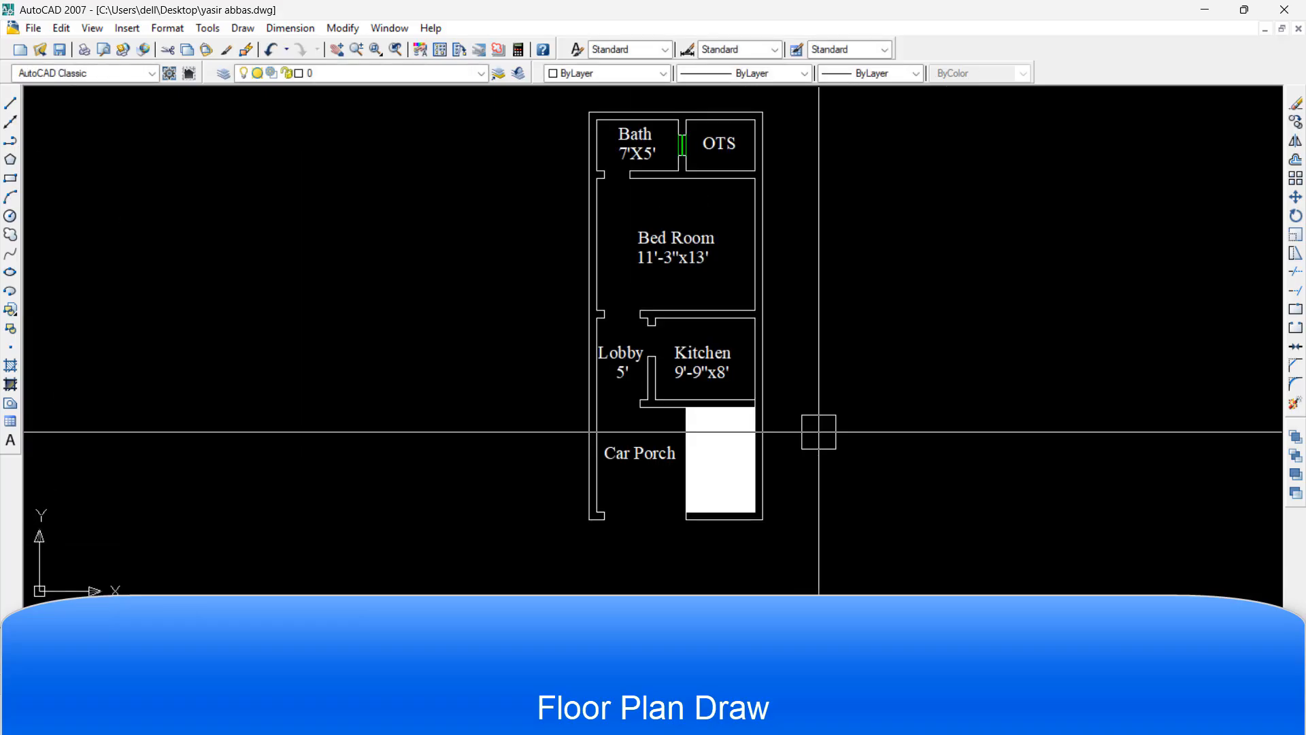
{"action": "middle_click_drag", "start_coordinate": [823, 399], "coordinate": [794, 400]}
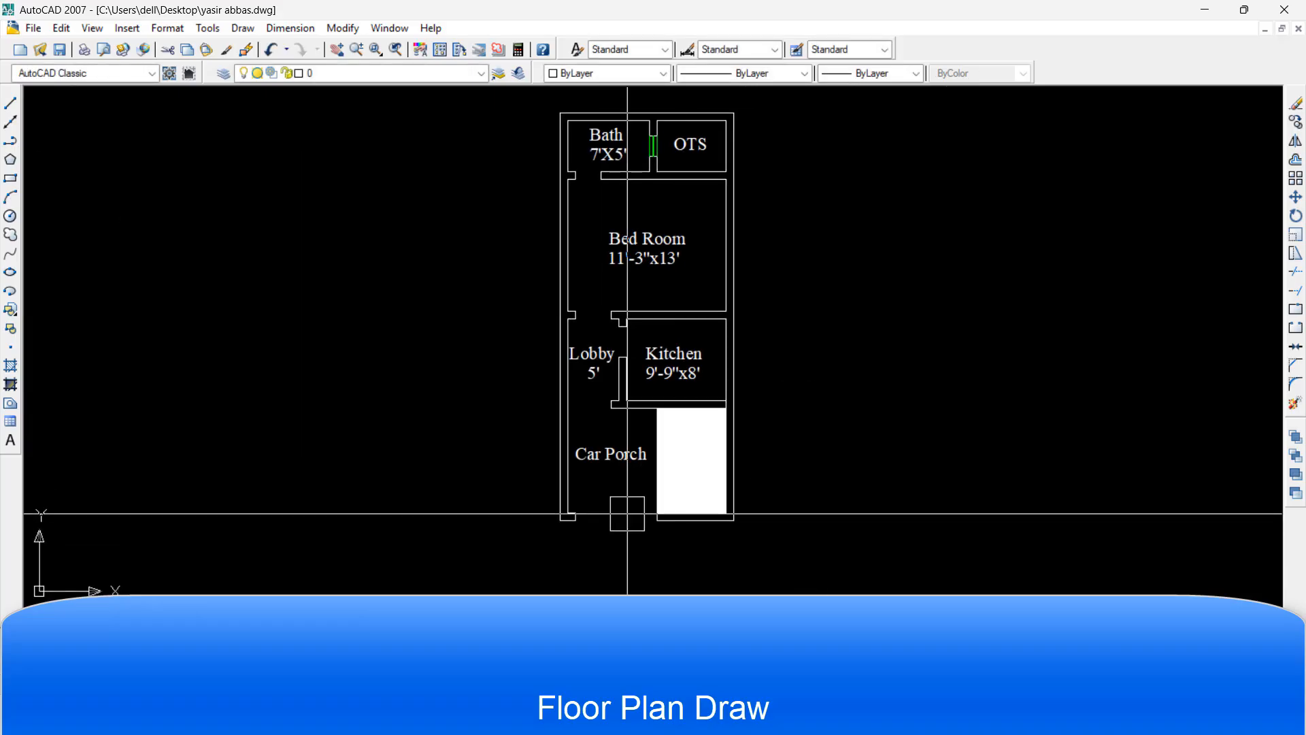
{"action": "scroll", "coordinate": [624, 516], "scroll_direction": "up", "scroll_amount": 2}
{"action": "scroll", "coordinate": [864, 449], "scroll_direction": "down", "scroll_amount": 5}
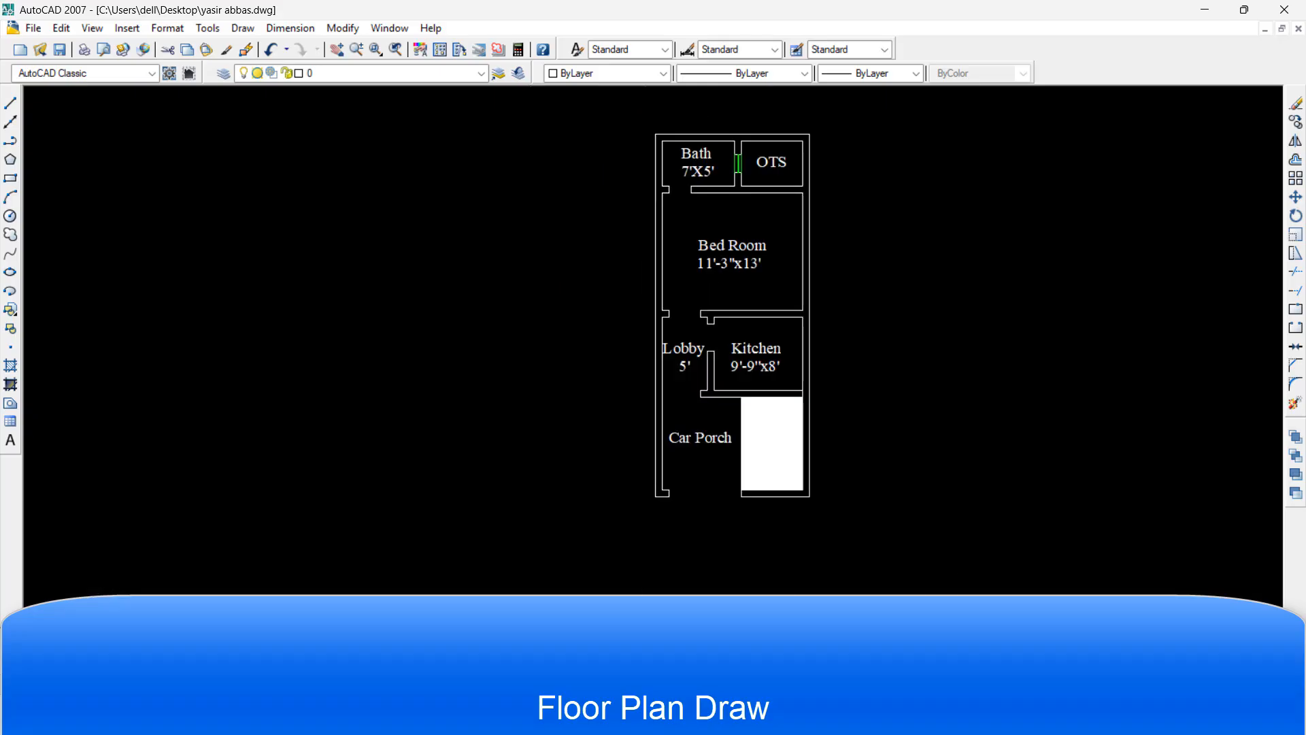
{"action": "middle_click_drag", "start_coordinate": [834, 412], "coordinate": [705, 420]}
{"action": "scroll", "coordinate": [846, 388], "scroll_direction": "up", "scroll_amount": 2}
{"action": "middle_click_drag", "start_coordinate": [845, 388], "coordinate": [853, 388]}
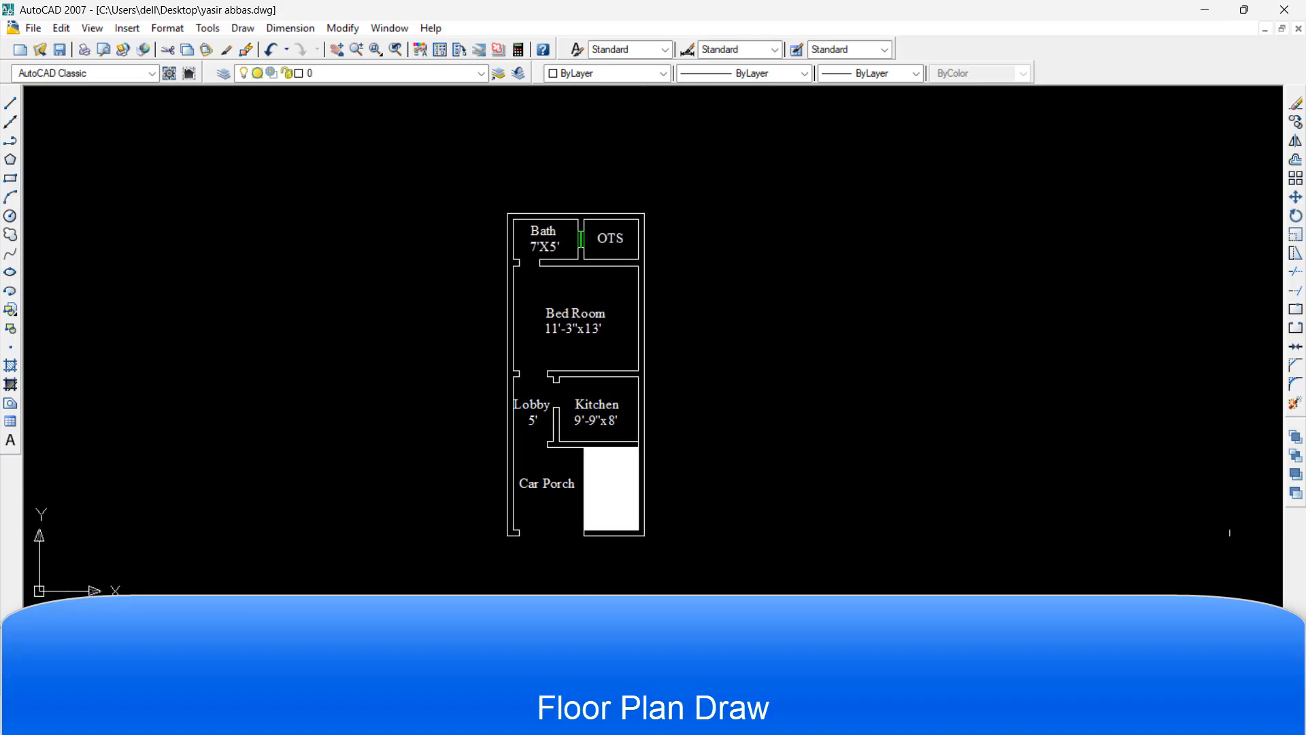